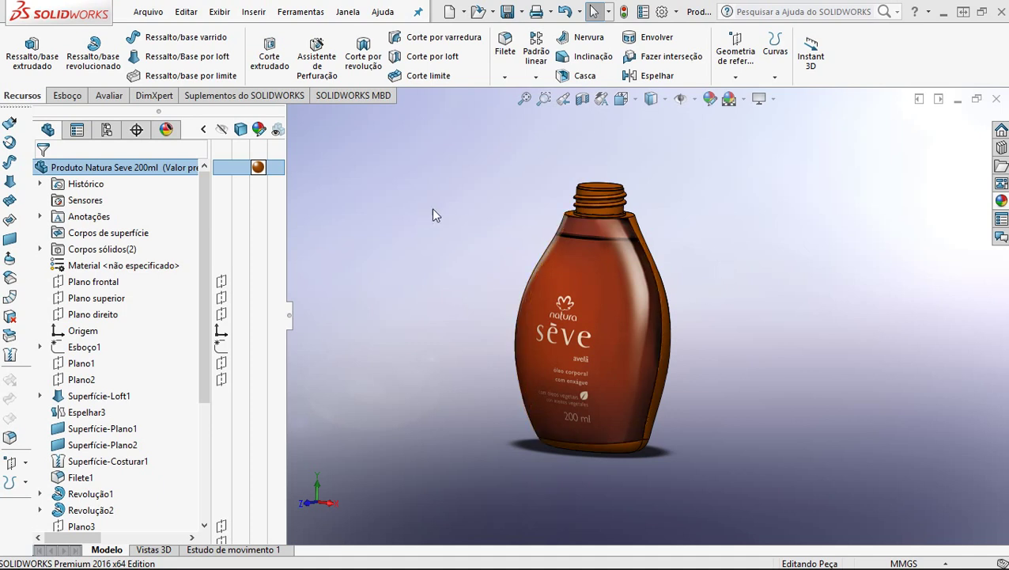
# Step: Examine the bottle model's labelled front, shoulder and side from several angles
pyautogui.scroll(-3, 601, 272)
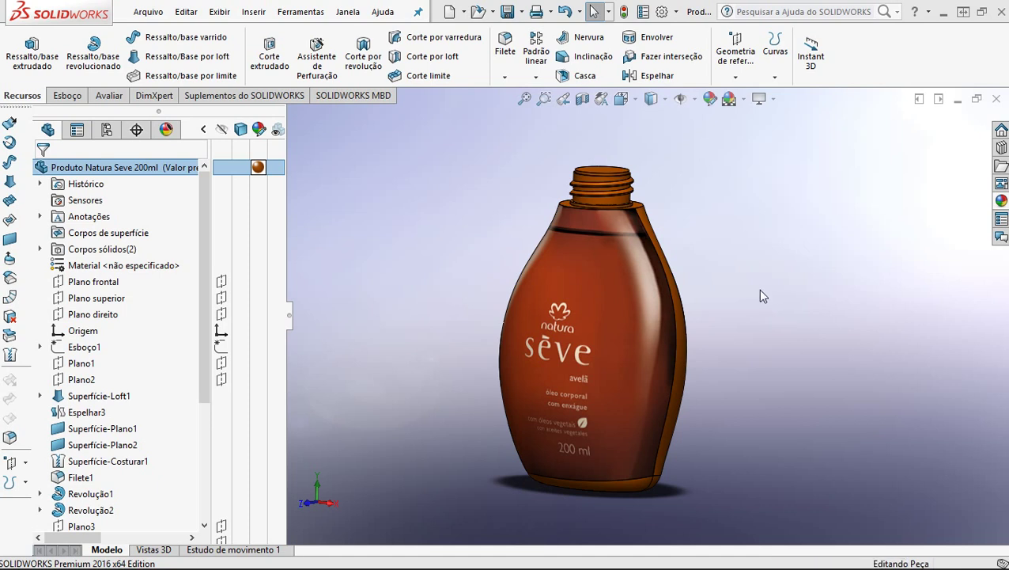
pyautogui.moveTo(761, 291)
pyautogui.mouseDown(button='middle')
pyautogui.moveTo(745, 283)
pyautogui.moveTo(784, 298)
pyautogui.moveTo(772, 295)
pyautogui.mouseUp(button='middle')
pyautogui.moveTo(778, 394)
pyautogui.mouseDown(button='middle')
pyautogui.moveTo(754, 383)
pyautogui.moveTo(856, 374)
pyautogui.moveTo(892, 398)
pyautogui.moveTo(824, 386)
pyautogui.moveTo(775, 397)
pyautogui.moveTo(761, 369)
pyautogui.moveTo(744, 385)
pyautogui.moveTo(763, 375)
pyautogui.moveTo(773, 311)
pyautogui.moveTo(765, 407)
pyautogui.moveTo(782, 419)
pyautogui.moveTo(694, 396)
pyautogui.moveTo(635, 423)
pyautogui.moveTo(770, 405)
pyautogui.moveTo(794, 341)
pyautogui.moveTo(806, 431)
pyautogui.moveTo(836, 417)
pyautogui.moveTo(791, 417)
pyautogui.moveTo(749, 399)
pyautogui.moveTo(752, 412)
pyautogui.moveTo(779, 408)
pyautogui.moveTo(779, 433)
pyautogui.moveTo(774, 410)
pyautogui.mouseUp(button='middle')
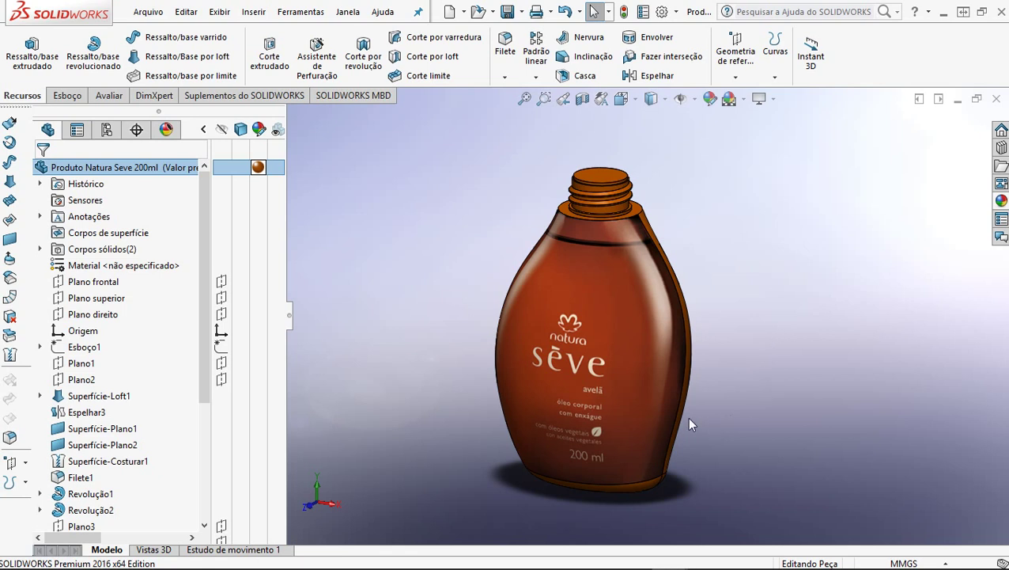
pyautogui.scroll(-1, 622, 382)
pyautogui.scroll(1, 622, 382)
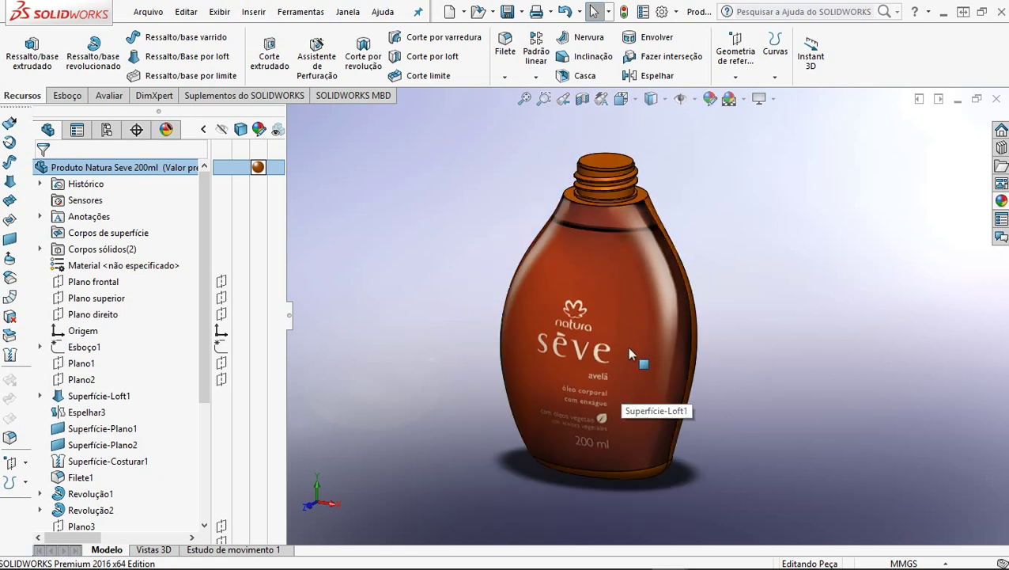
pyautogui.moveTo(737, 385)
pyautogui.mouseDown(button='middle')
pyautogui.moveTo(629, 342)
pyautogui.moveTo(732, 383)
pyautogui.mouseUp(button='middle')
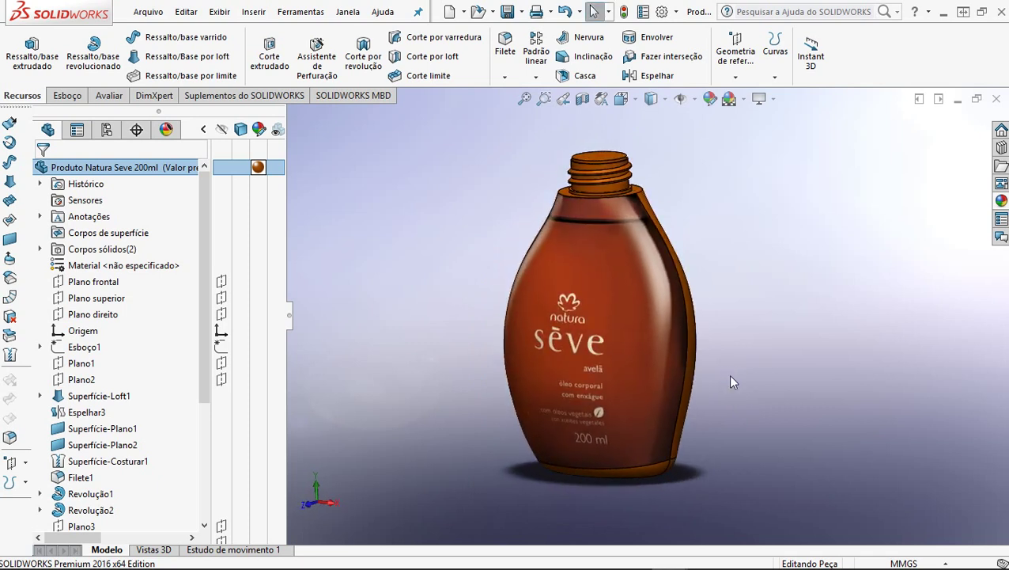
pyautogui.moveTo(719, 338)
pyautogui.mouseDown(button='middle')
pyautogui.moveTo(617, 301)
pyautogui.moveTo(732, 342)
pyautogui.mouseUp(button='middle')
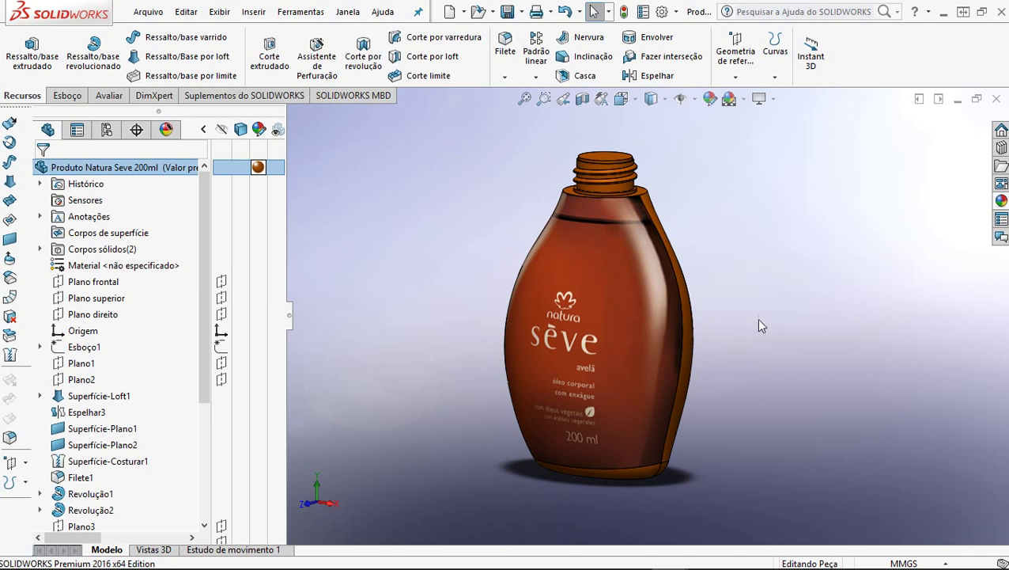
pyautogui.moveTo(759, 325); pyautogui.dragTo(696, 313, button='middle')
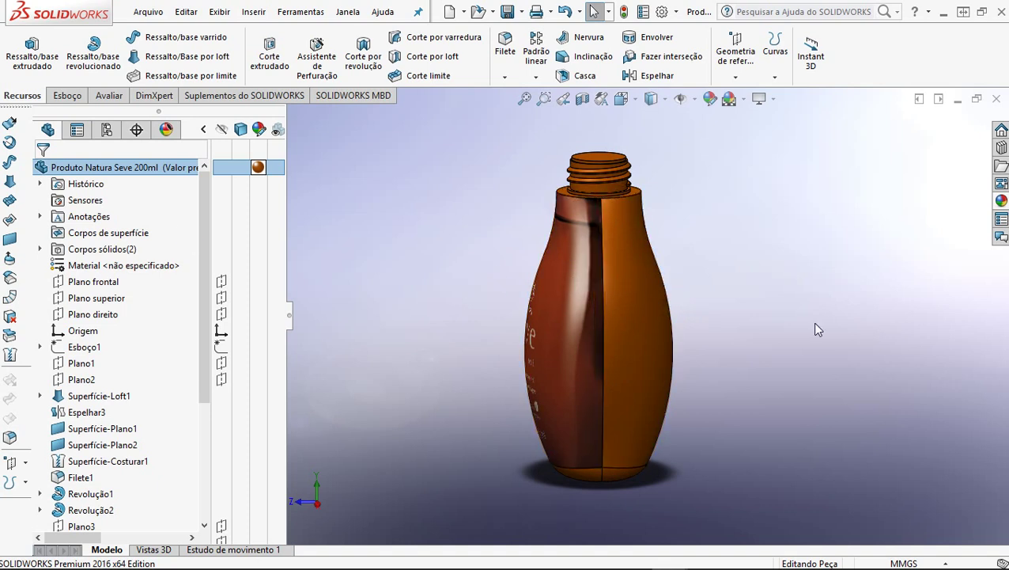
# Step: Switch to the Fotos app to view the blow-moulding machine photo bekum-hbd-111-02-used.JPG, and return to SOLIDWORKS
pyautogui.moveTo(704, 565)
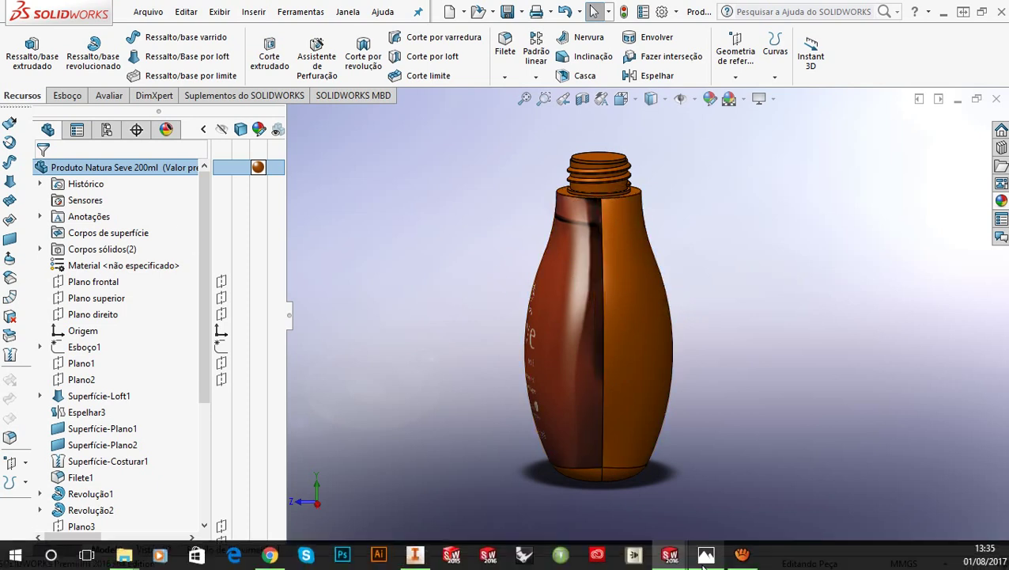
pyautogui.click(637, 436)
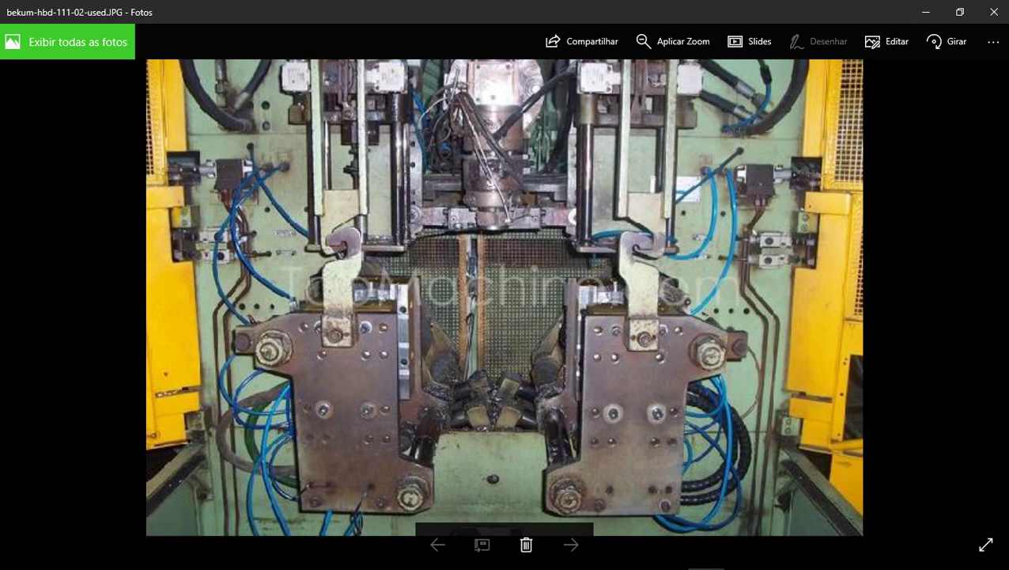
pyautogui.click(923, 12)
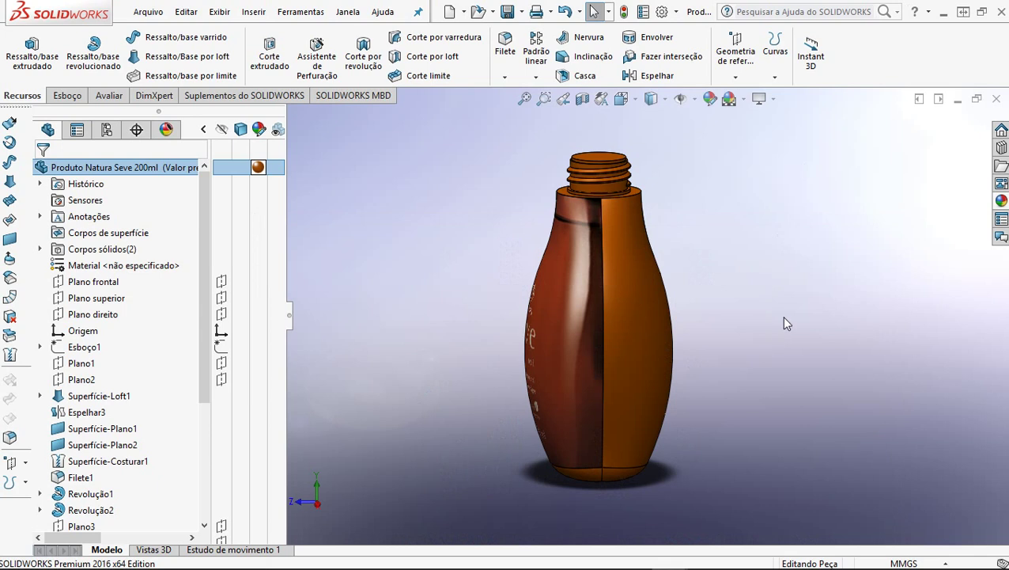
# Step: Examine the bottle's label face and the recessed underside of its base
pyautogui.moveTo(779, 346); pyautogui.dragTo(829, 338, button='middle')
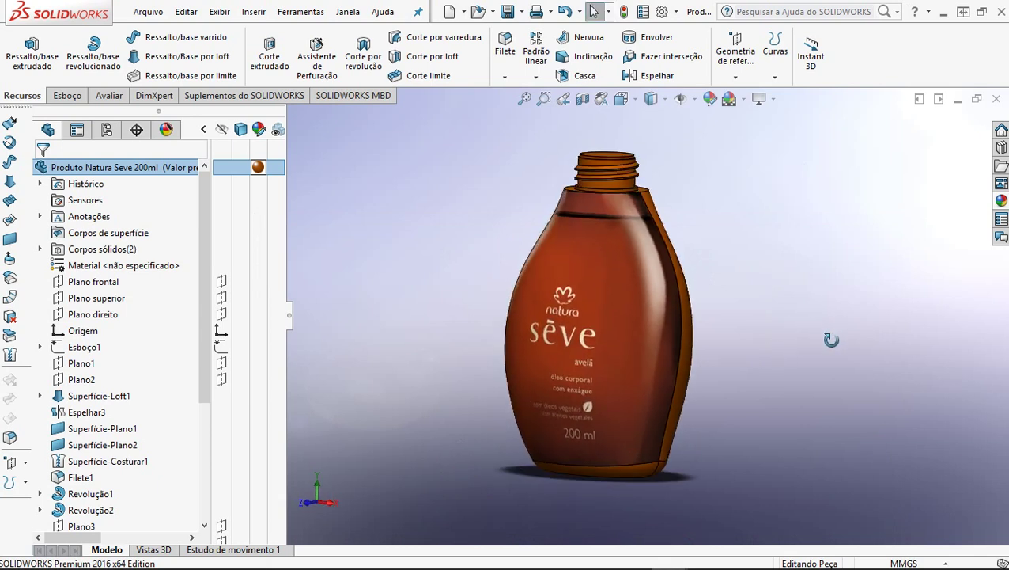
pyautogui.moveTo(741, 321); pyautogui.dragTo(768, 328, button='middle')
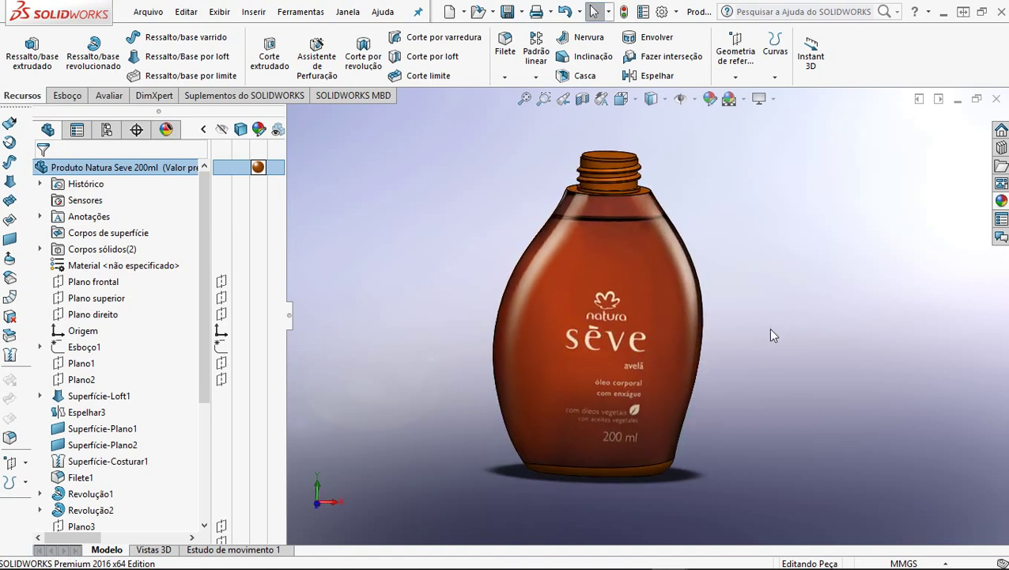
pyautogui.moveTo(759, 372); pyautogui.dragTo(617, 364, button='middle')
pyautogui.scroll(-2, 637, 435)
pyautogui.scroll(-1, 637, 430)
pyautogui.moveTo(638, 430); pyautogui.dragTo(642, 394, button='middle')
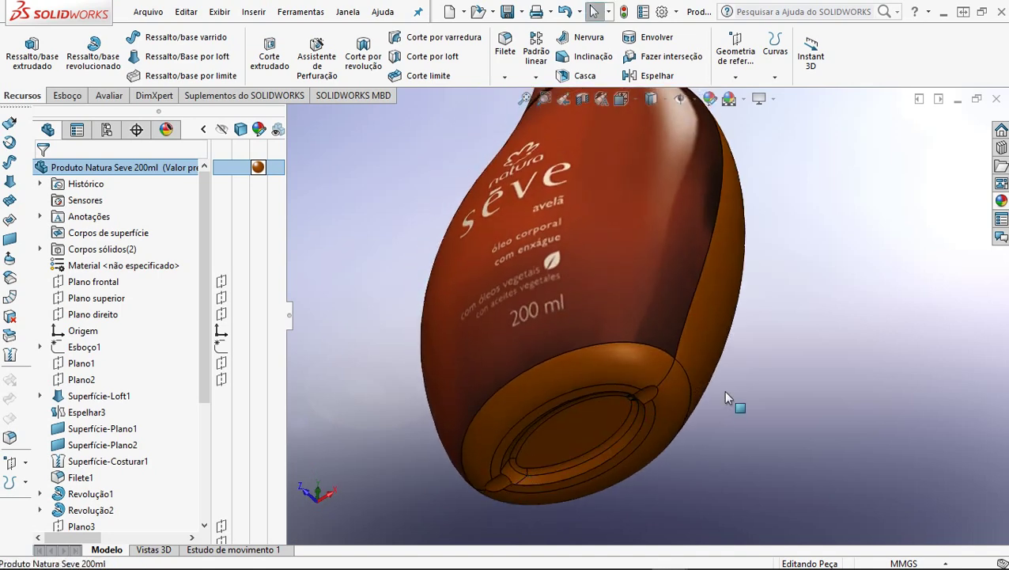
pyautogui.scroll(3, 725, 396)
pyautogui.scroll(-2, 745, 146)
pyautogui.moveTo(746, 185); pyautogui.dragTo(736, 344, button='middle')
pyautogui.scroll(2, 607, 209)
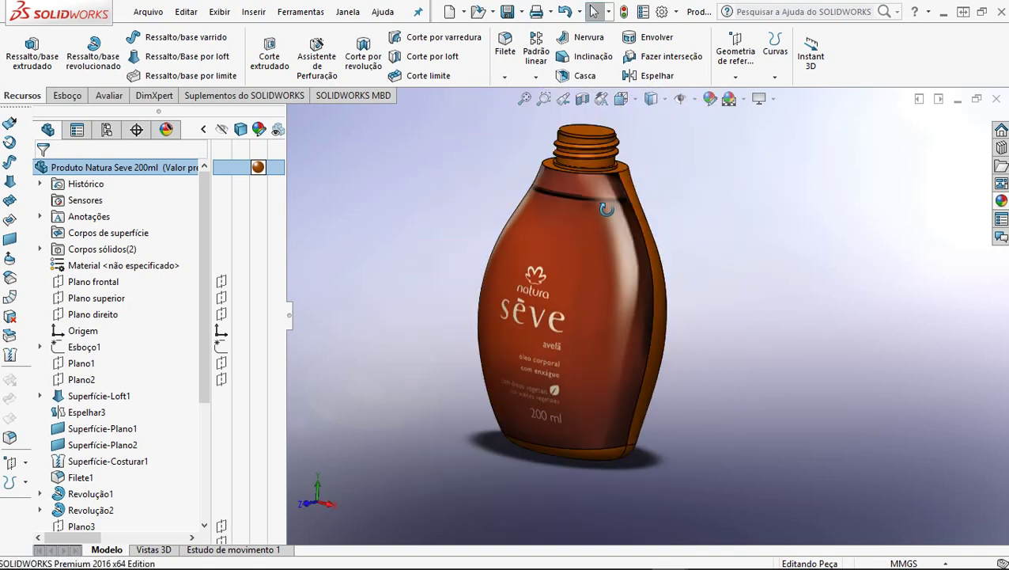
# Step: Examine the bottle's side profile and the edge between its front and rear halves
pyautogui.scroll(-1, 592, 207)
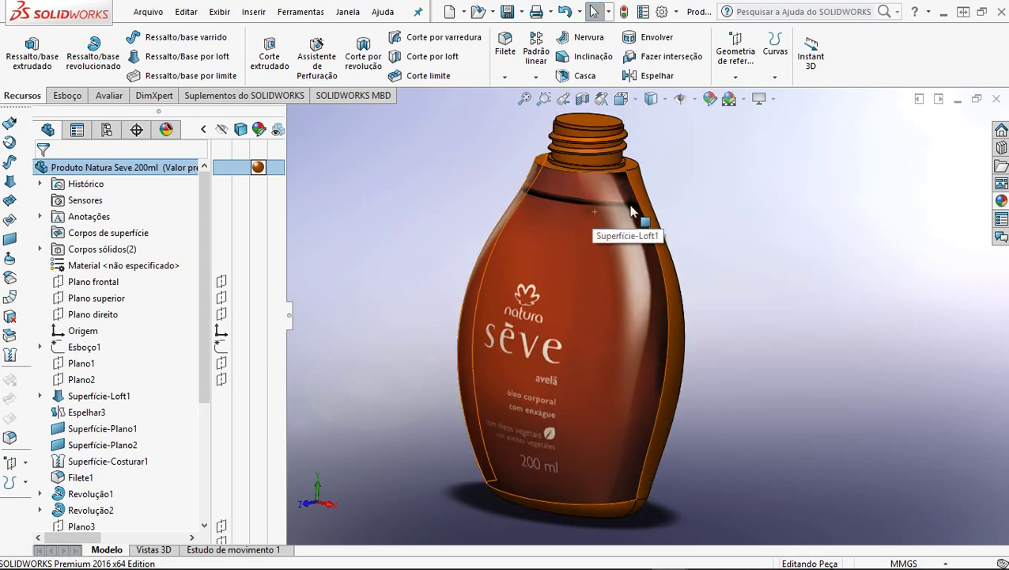
pyautogui.moveTo(790, 275); pyautogui.dragTo(759, 264, button='middle')
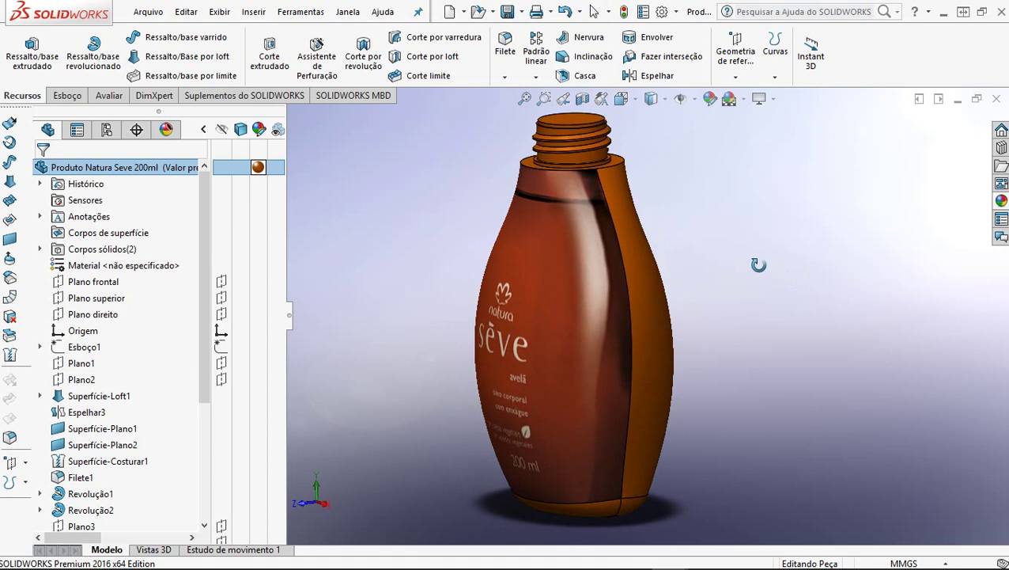
pyautogui.scroll(2, 616, 230)
pyautogui.scroll(-2, 614, 229)
pyautogui.scroll(1, 613, 293)
pyautogui.scroll(-1, 627, 467)
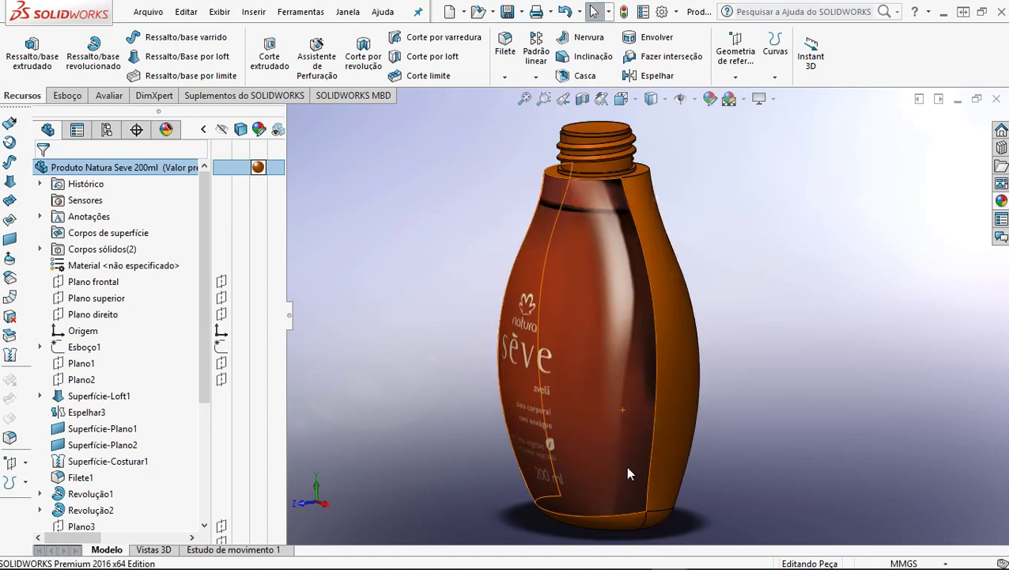
pyautogui.moveTo(798, 371); pyautogui.dragTo(685, 397, button='middle')
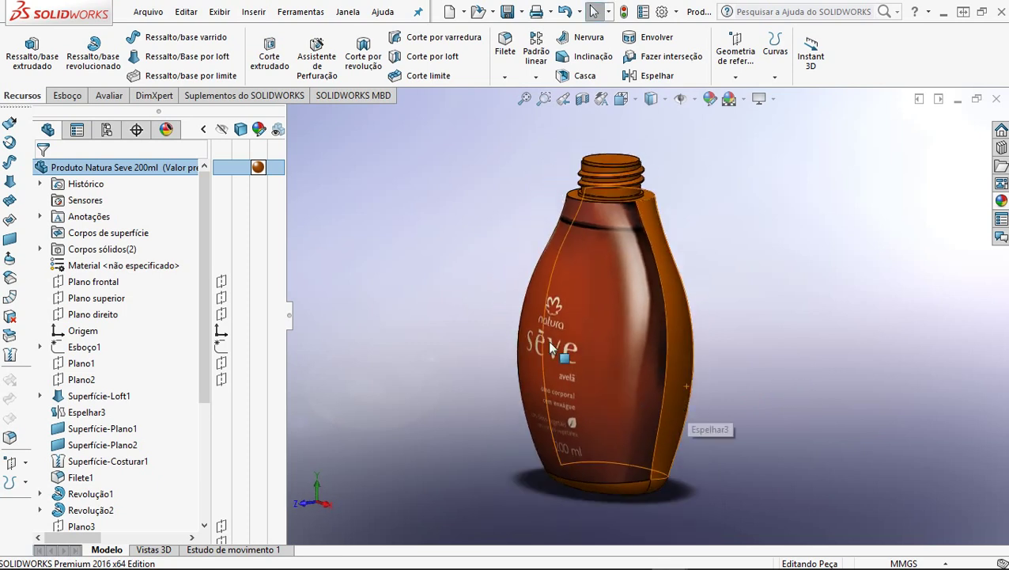
pyautogui.moveTo(424, 285)
pyautogui.mouseDown(button='middle')
pyautogui.moveTo(432, 303)
pyautogui.moveTo(423, 293)
pyautogui.mouseUp(button='middle')
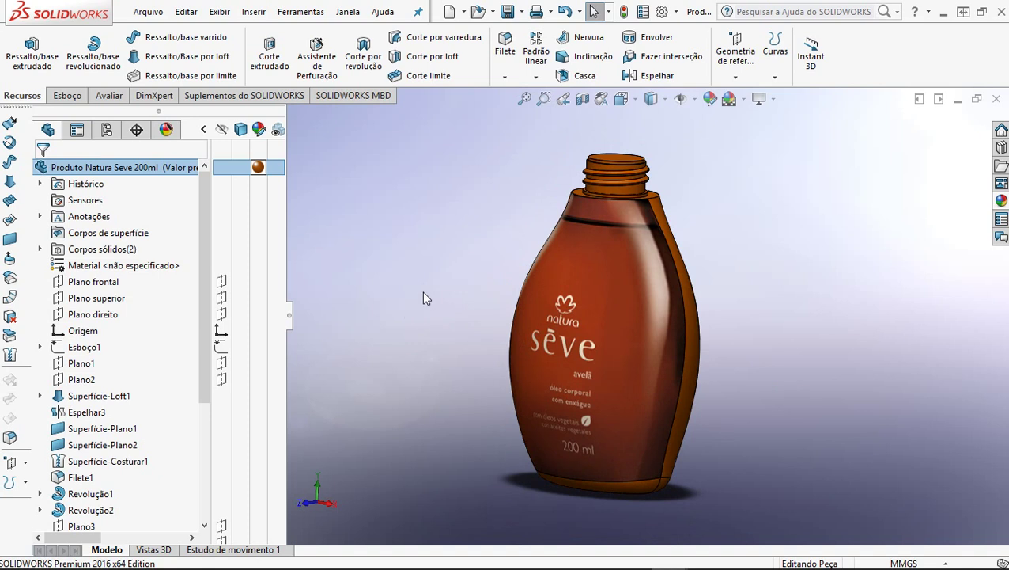
# Step: Insert the solid body Corte-extrusão7 into a new part with the default template
pyautogui.click(40, 248)
pyautogui.click(123, 283)
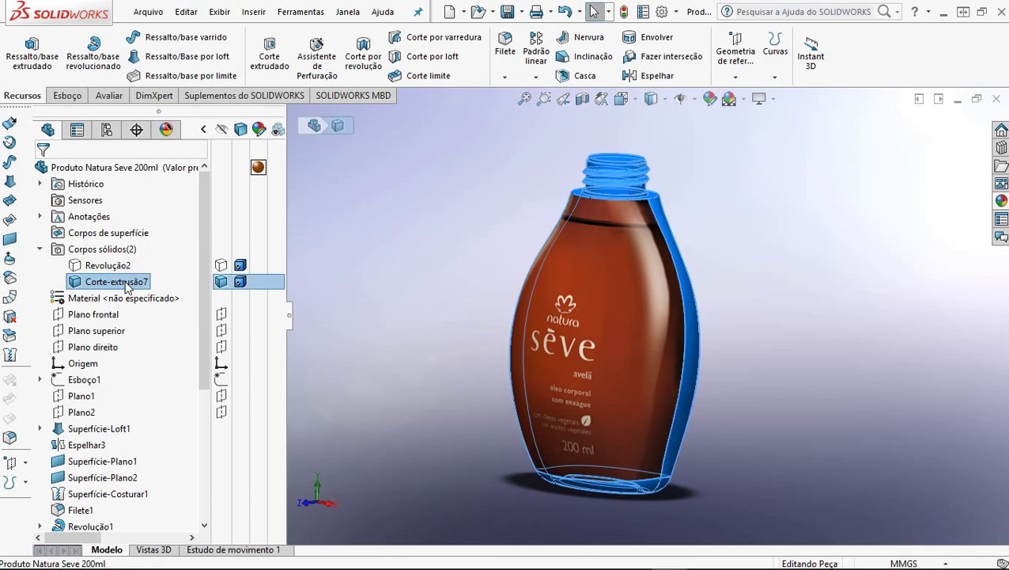
pyautogui.rightClick(127, 286)
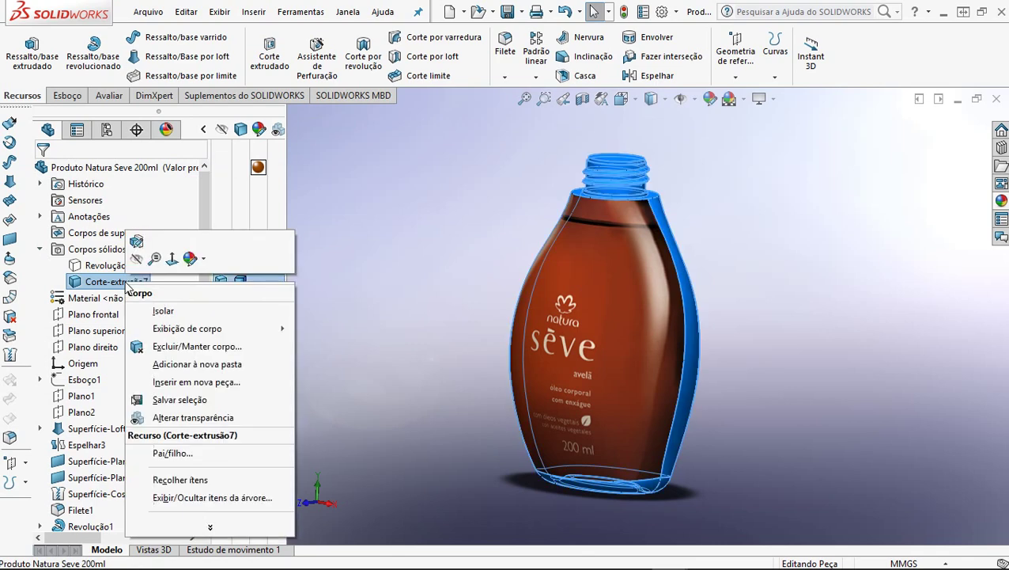
pyautogui.click(197, 382)
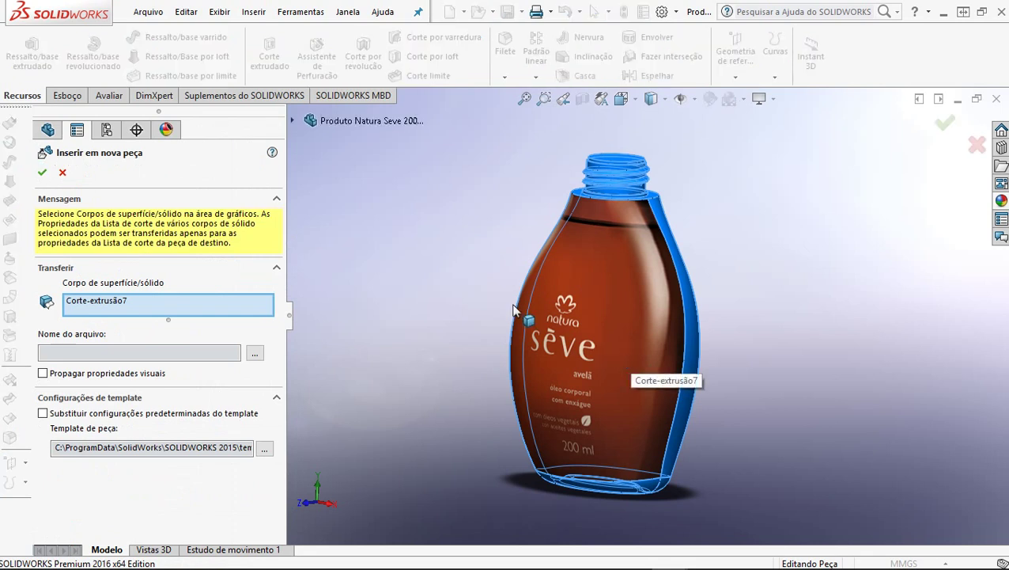
pyautogui.click(43, 173)
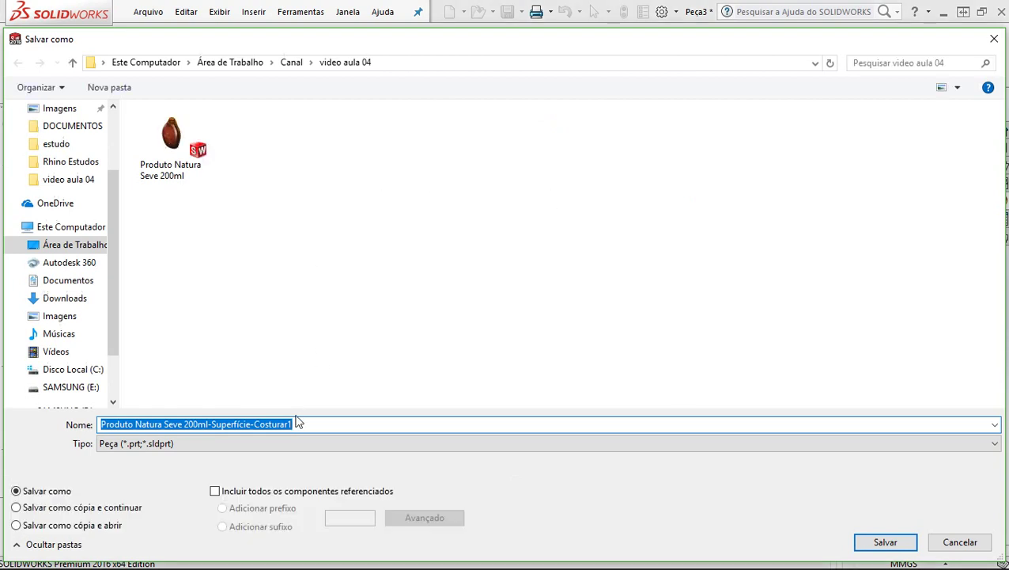
# Step: Save the new part as "Produto Natura Seve 200ml-com contração" in the video aula 04 folder
pyautogui.moveTo(307, 424); pyautogui.dragTo(233, 427)
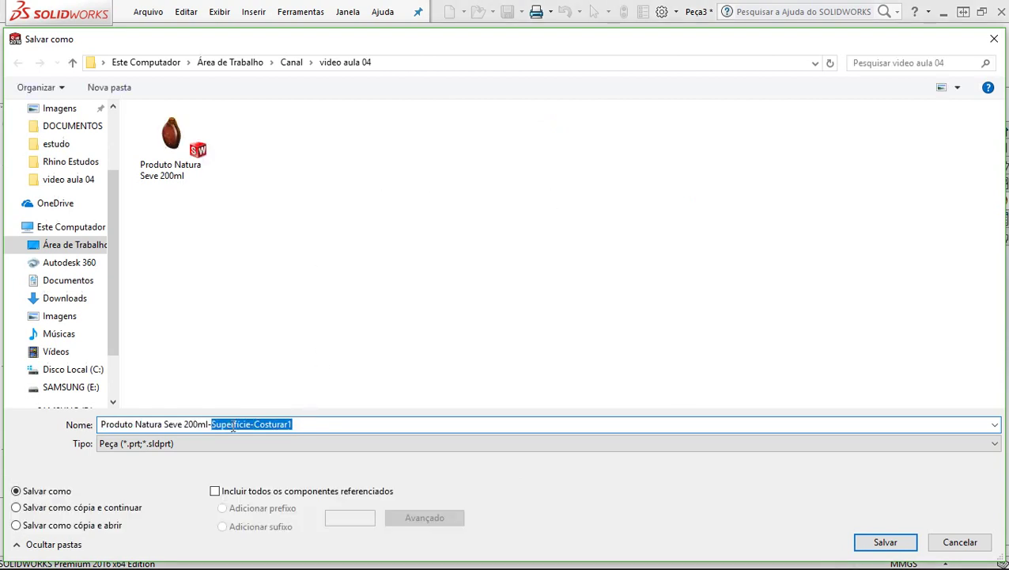
pyautogui.write('con')
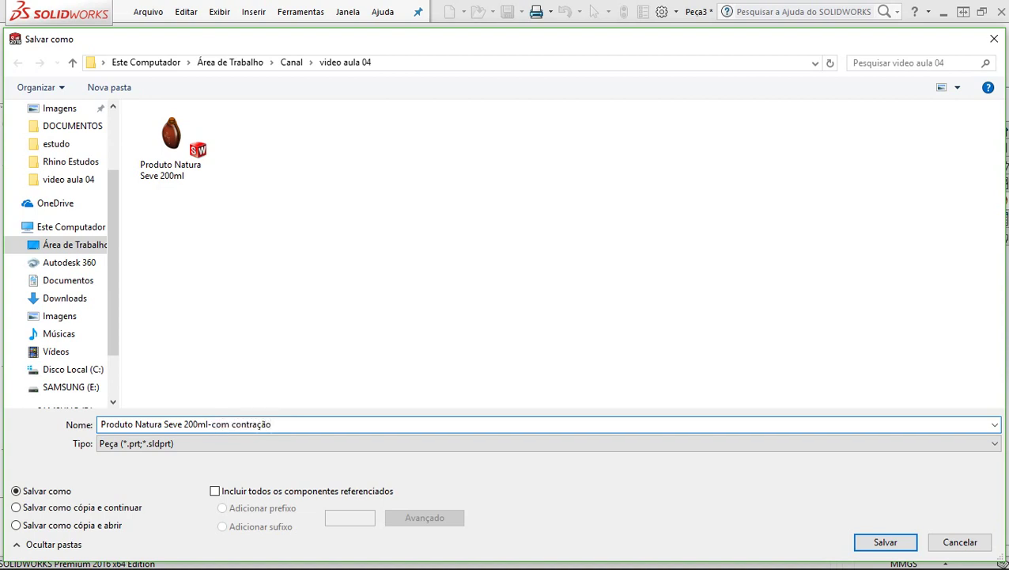
pyautogui.click(885, 541)
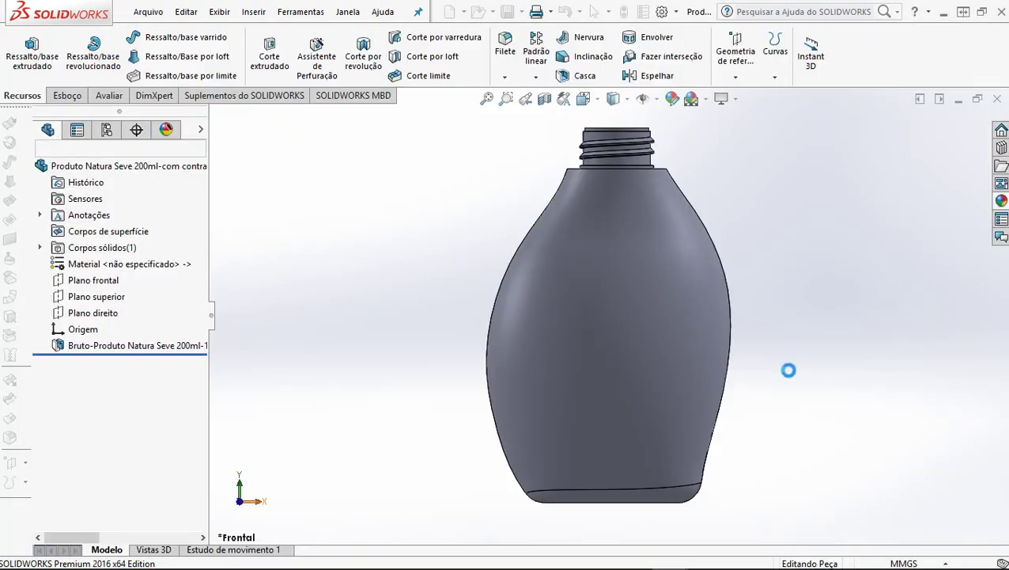
pyautogui.moveTo(754, 354); pyautogui.dragTo(782, 376, button='middle')
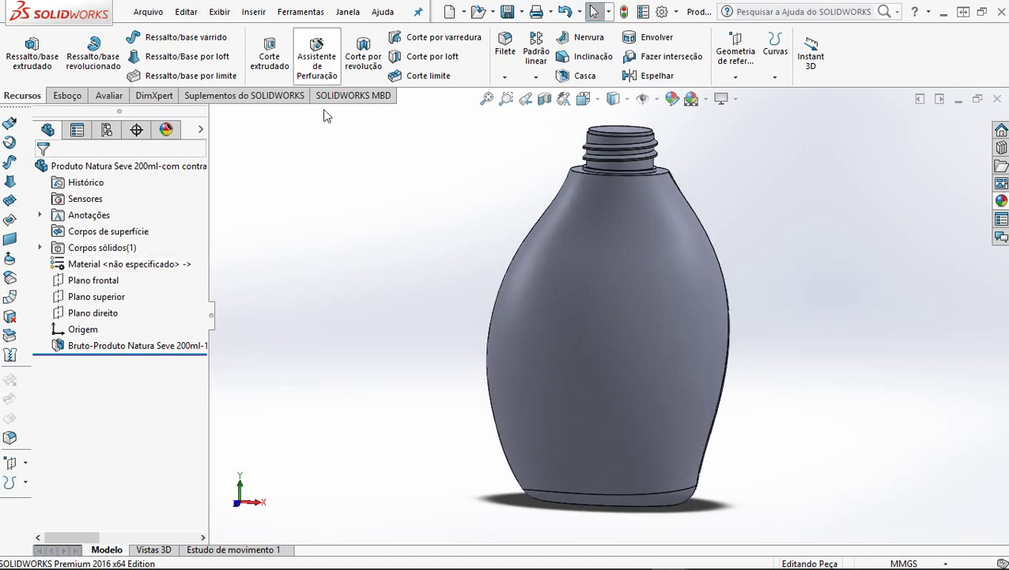
pyautogui.click(289, 16)
pyautogui.click(254, 11)
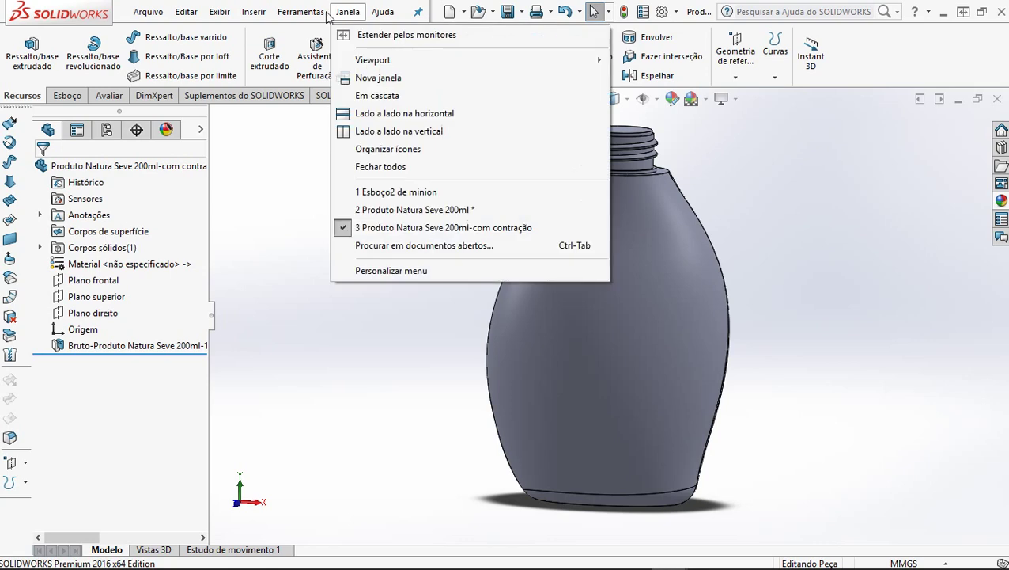
pyautogui.moveTo(325, 15)
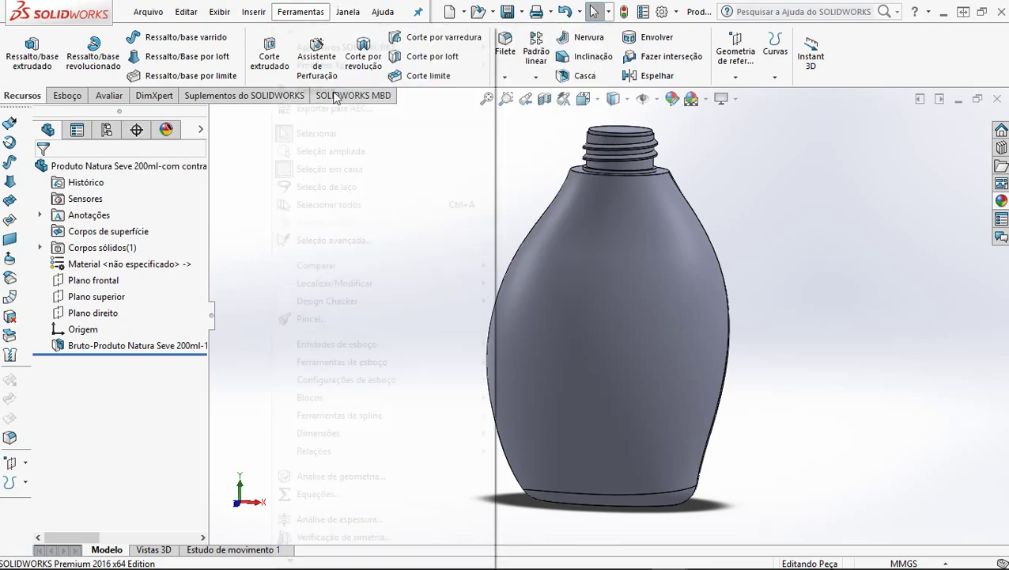
pyautogui.click(844, 167)
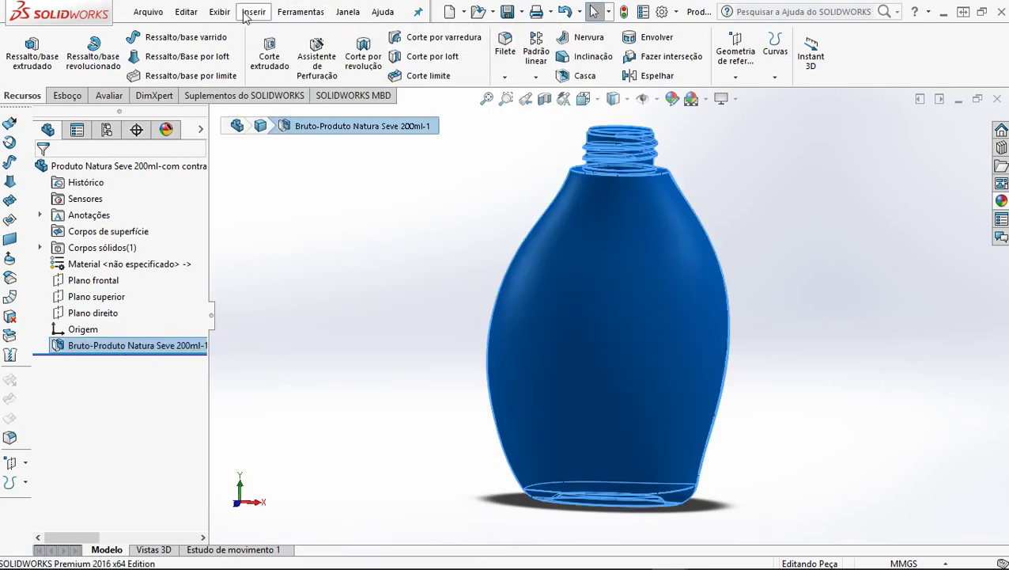
# Step: Start a mold Scale feature on the bottle body with the part origin (Origem) as the scaling reference
pyautogui.click(253, 12)
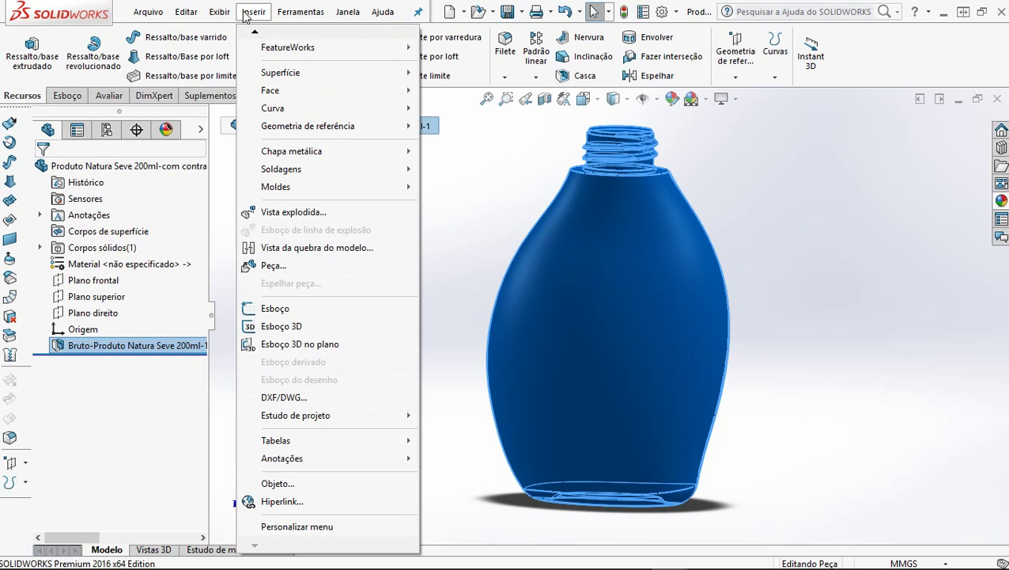
pyautogui.moveTo(319, 196)
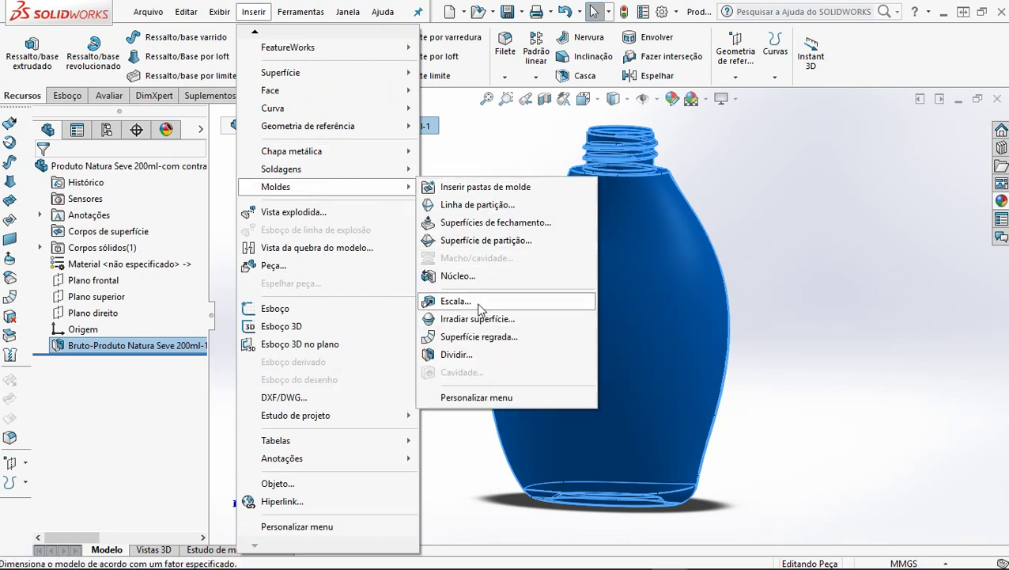
pyautogui.click(456, 302)
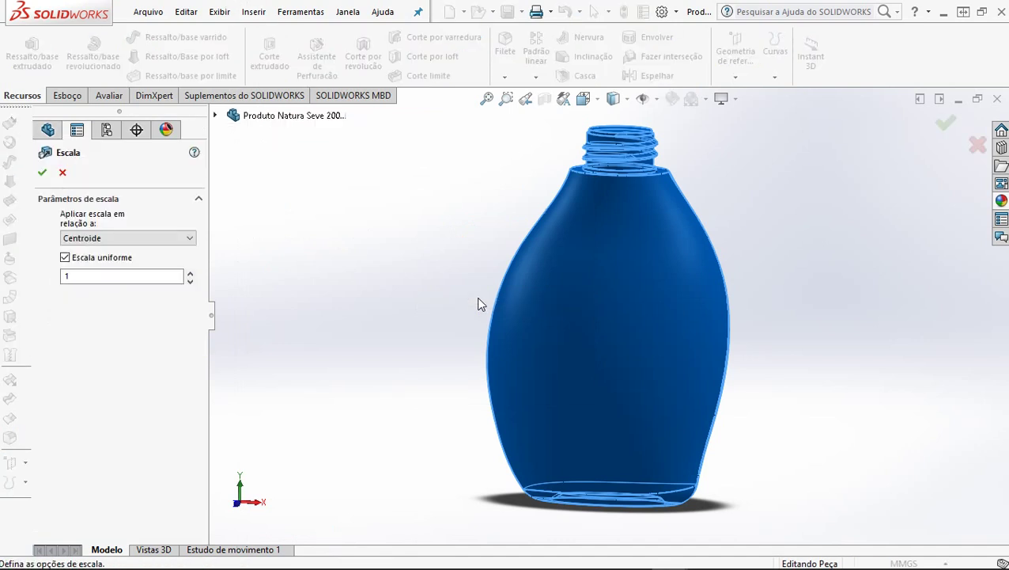
pyautogui.click(164, 239)
pyautogui.click(152, 264)
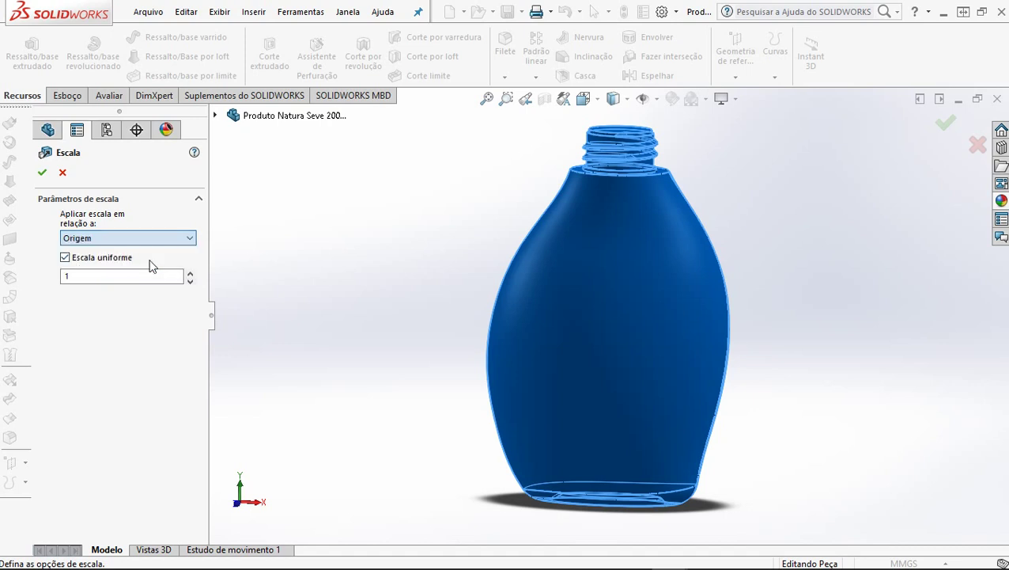
pyautogui.click(606, 500)
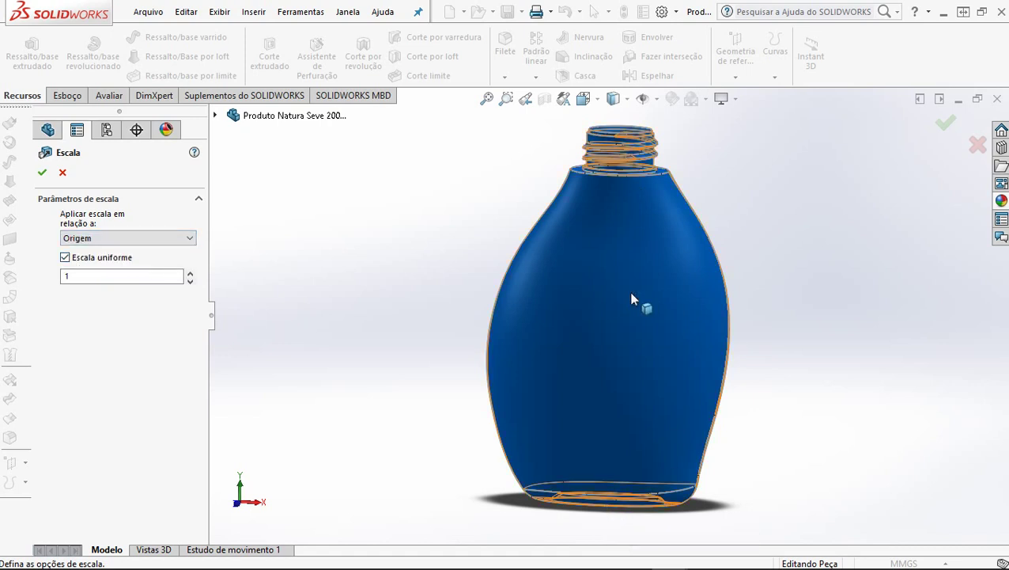
pyautogui.click(108, 240)
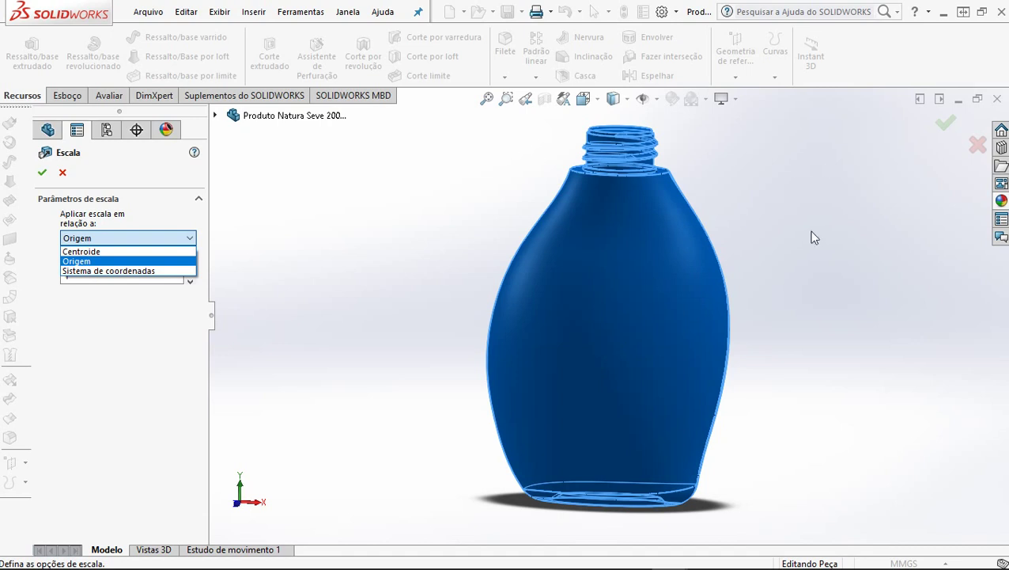
pyautogui.click(103, 262)
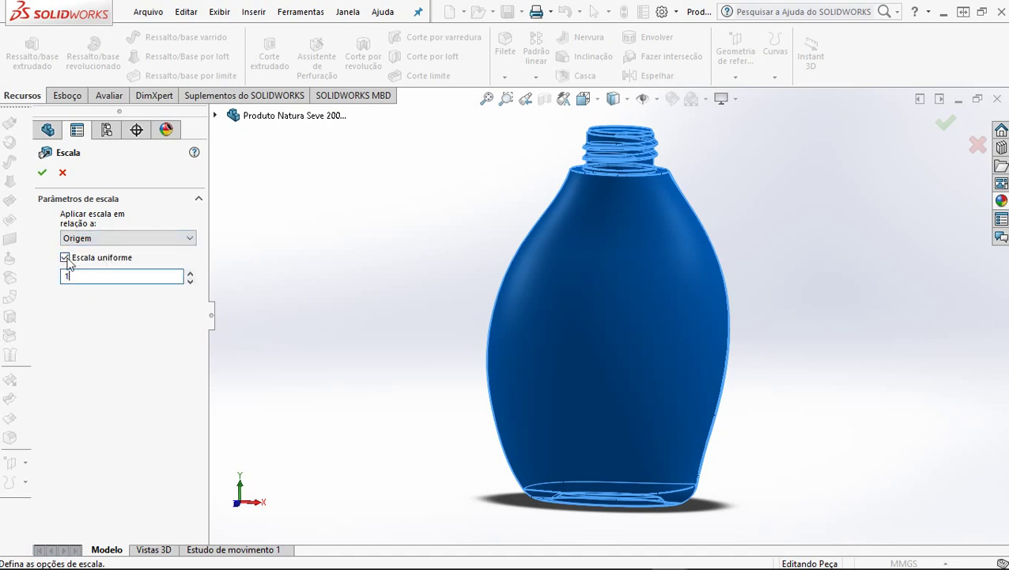
pyautogui.click(65, 258)
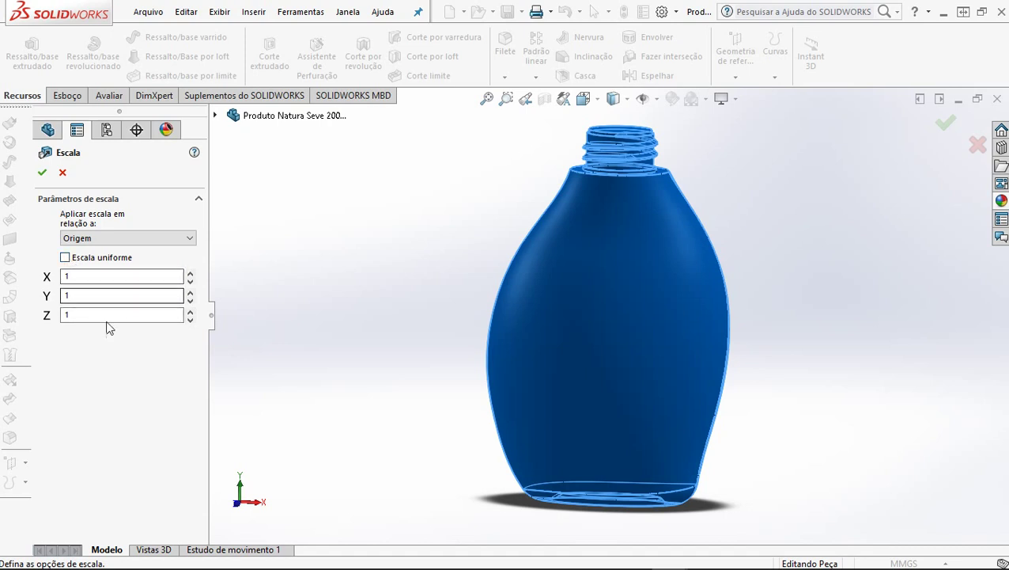
pyautogui.click(104, 277)
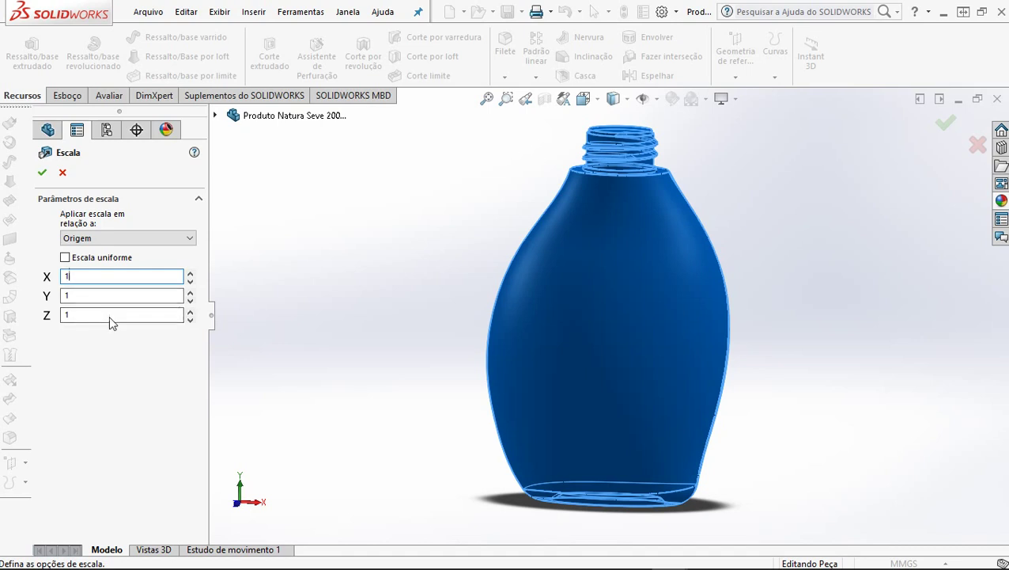
pyautogui.click(67, 261)
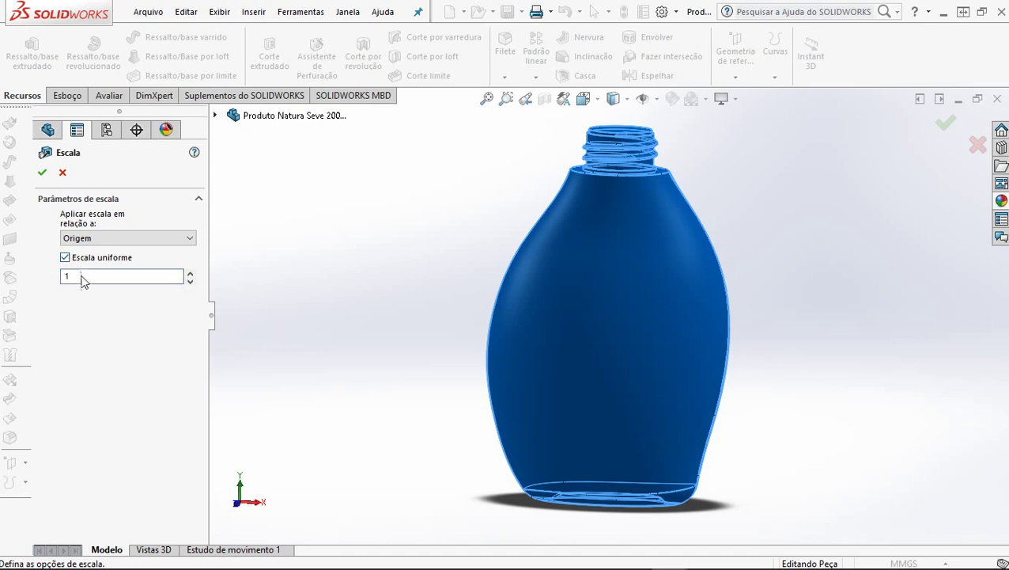
# Step: Set the uniform scale factor to 1.02 and apply it to the bottle body
pyautogui.click(86, 275)
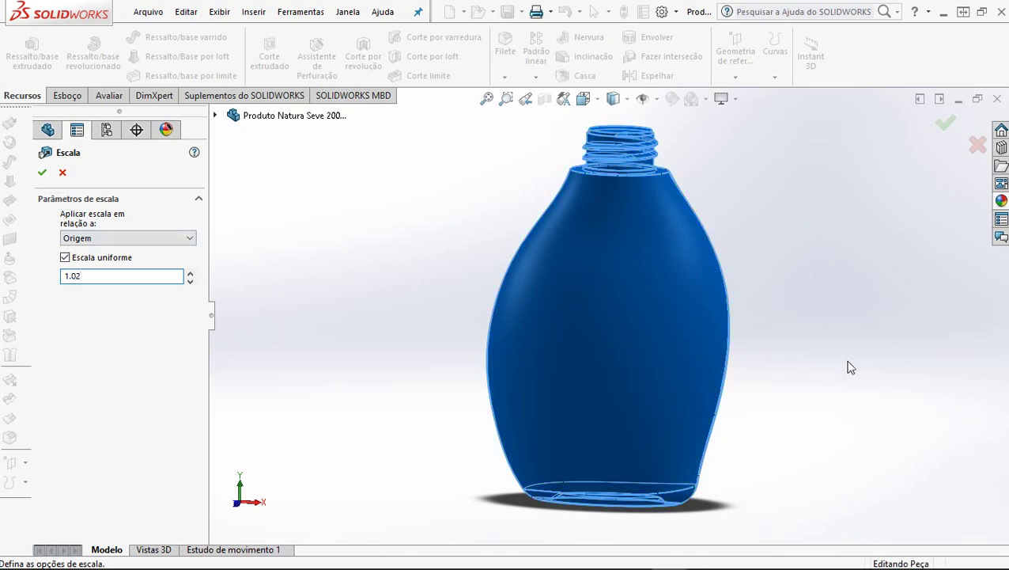
pyautogui.moveTo(849, 364); pyautogui.dragTo(815, 348, button='middle')
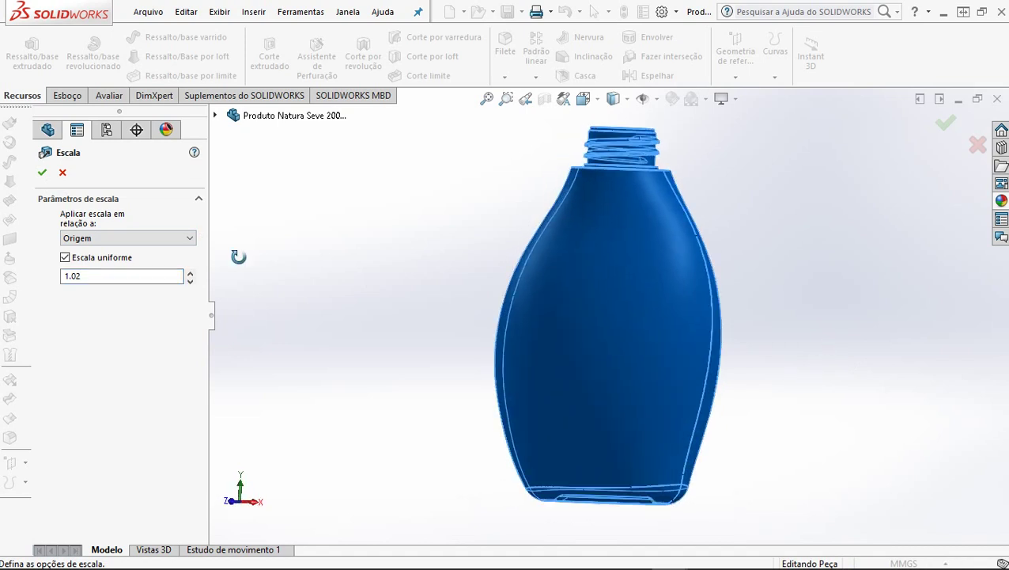
pyautogui.click(42, 174)
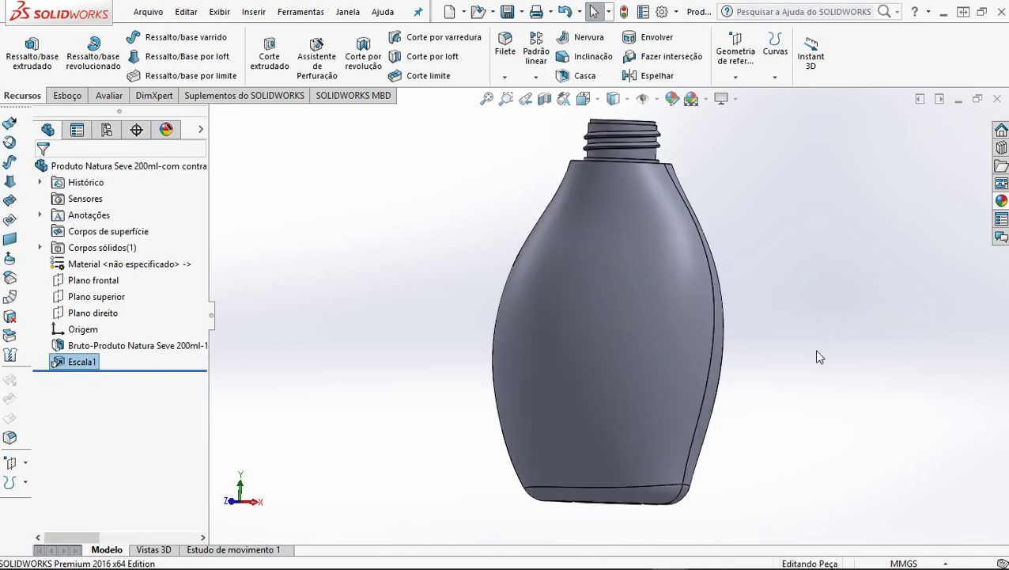
# Step: Compare the bottle before and after scaling in front view by rolling the feature history back above Escala1 and forward again
pyautogui.moveTo(816, 352); pyautogui.dragTo(272, 345, button='middle')
pyautogui.click(91, 283)
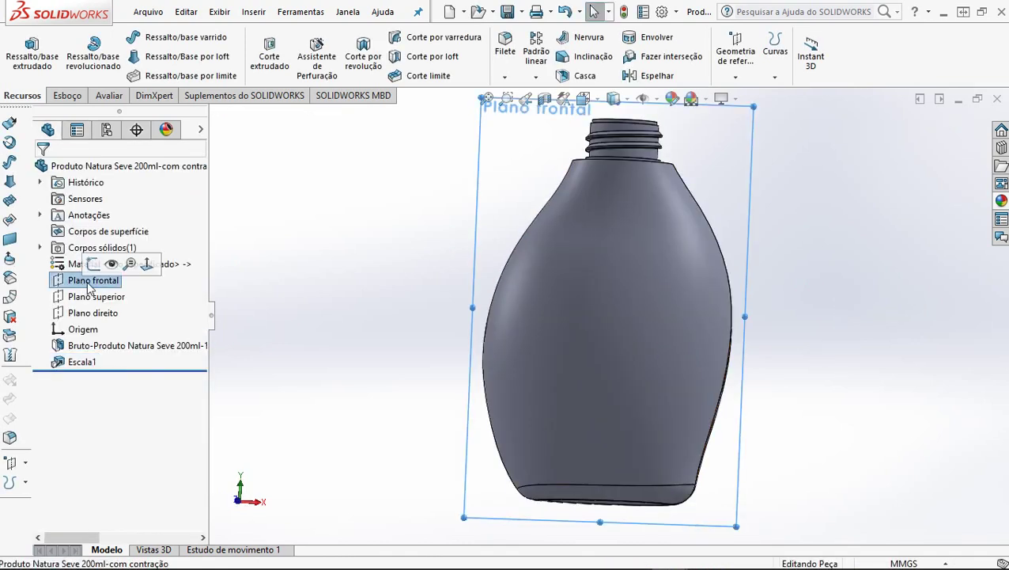
pyautogui.hotkey('ctrl', '8')
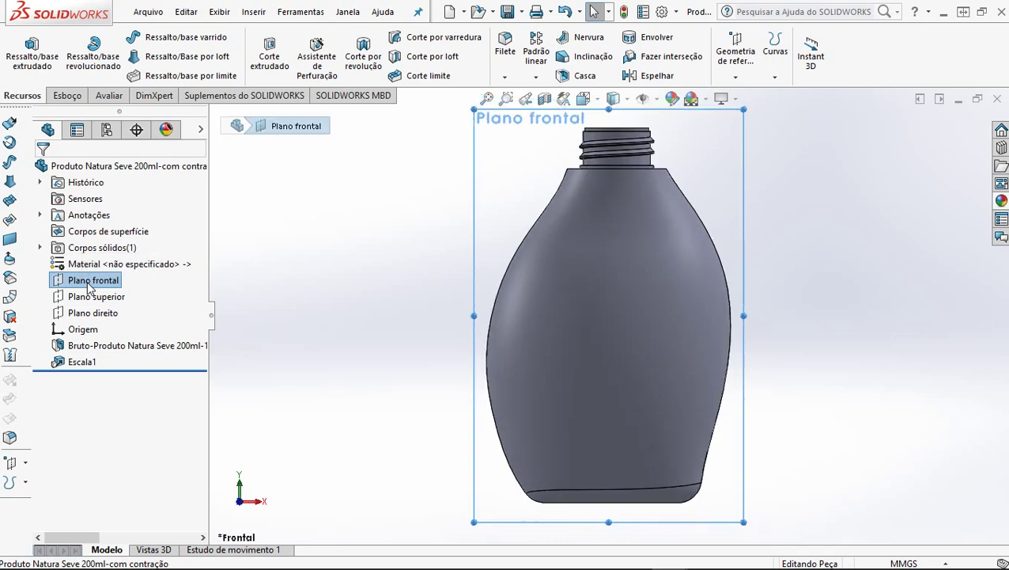
pyautogui.click(363, 251)
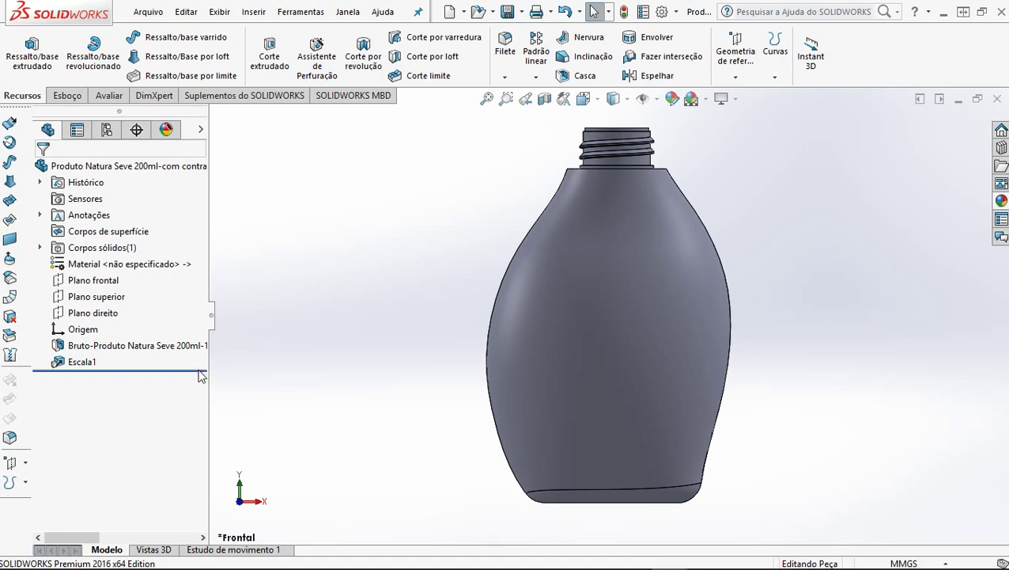
pyautogui.moveTo(199, 375); pyautogui.dragTo(199, 354)
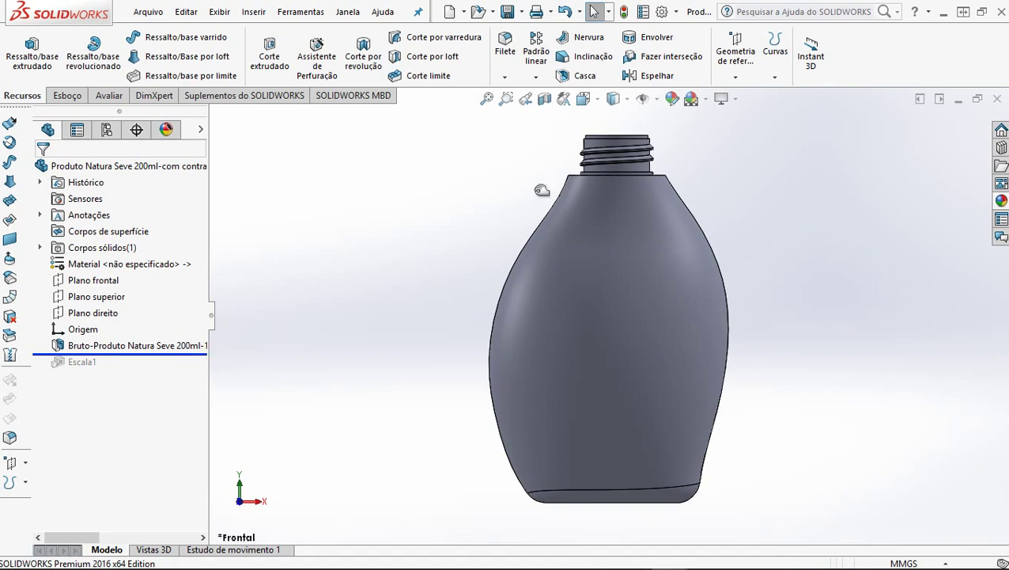
pyautogui.moveTo(145, 356); pyautogui.dragTo(147, 368)
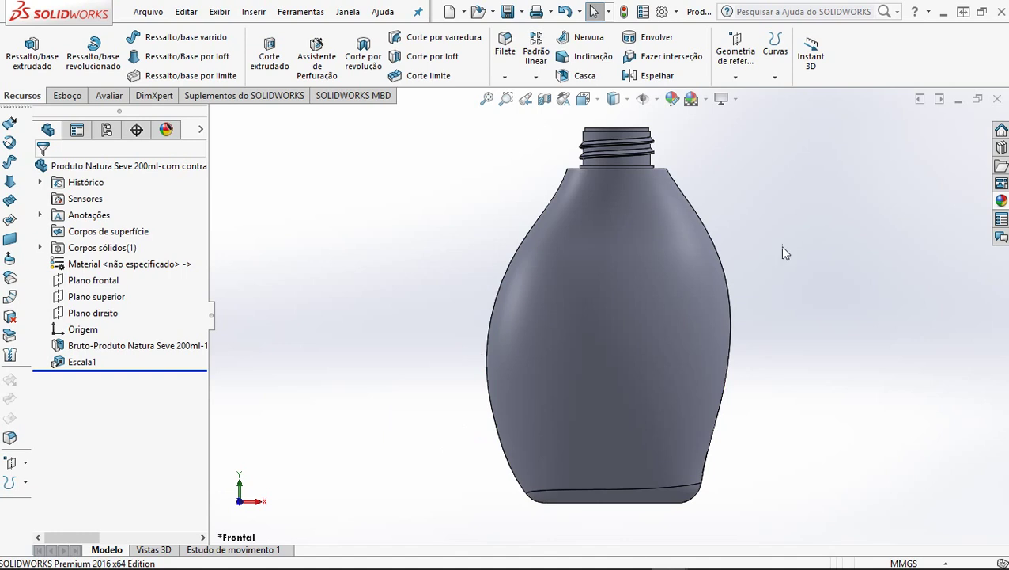
pyautogui.scroll(1, 782, 244)
pyautogui.scroll(-1, 782, 243)
pyautogui.scroll(1, 481, 393)
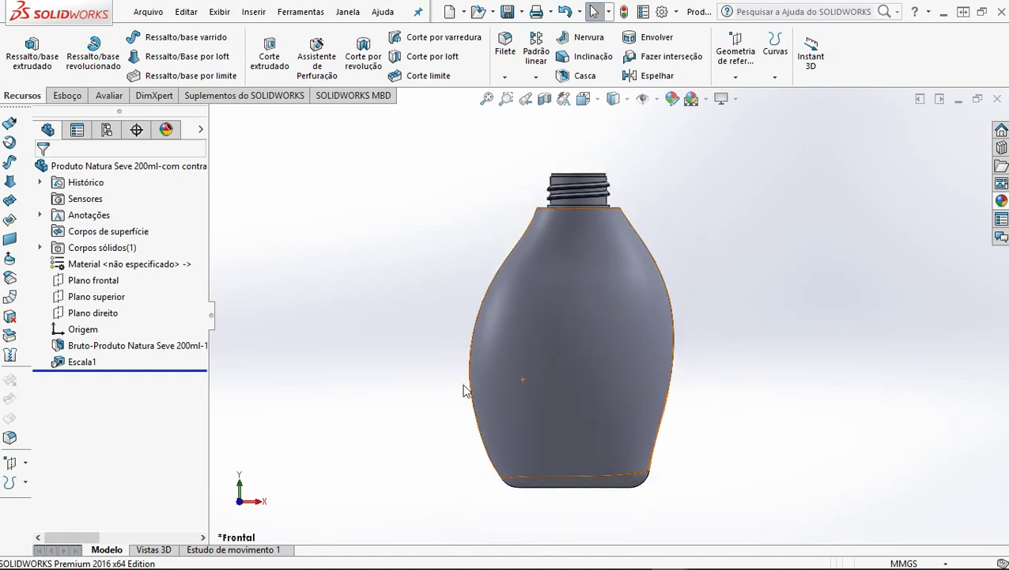
pyautogui.scroll(-1, 479, 394)
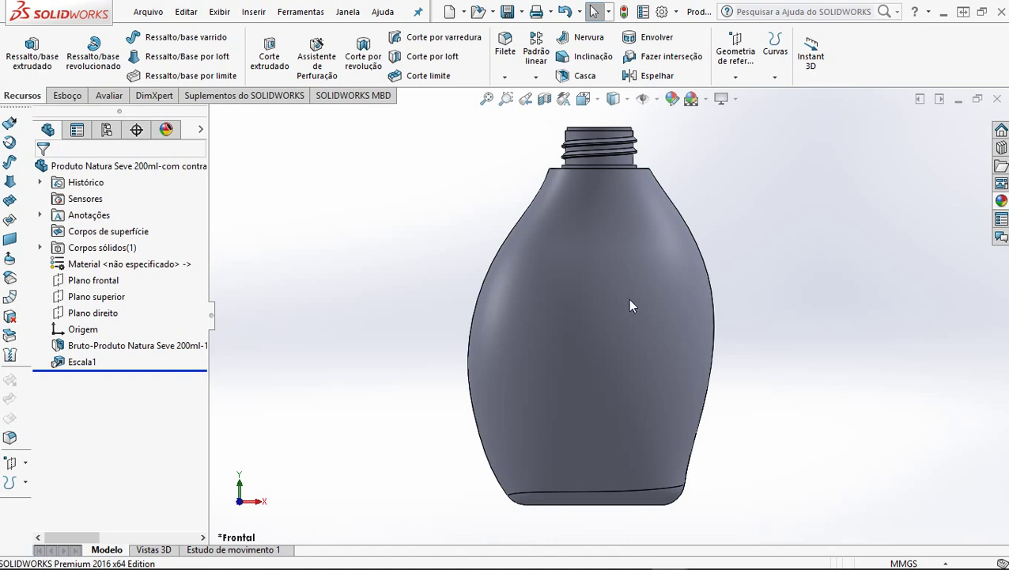
pyautogui.moveTo(840, 343)
pyautogui.mouseDown(button='middle')
pyautogui.moveTo(750, 351)
pyautogui.moveTo(831, 331)
pyautogui.moveTo(844, 351)
pyautogui.moveTo(859, 346)
pyautogui.moveTo(823, 340)
pyautogui.mouseUp(button='middle')
pyautogui.press('f')
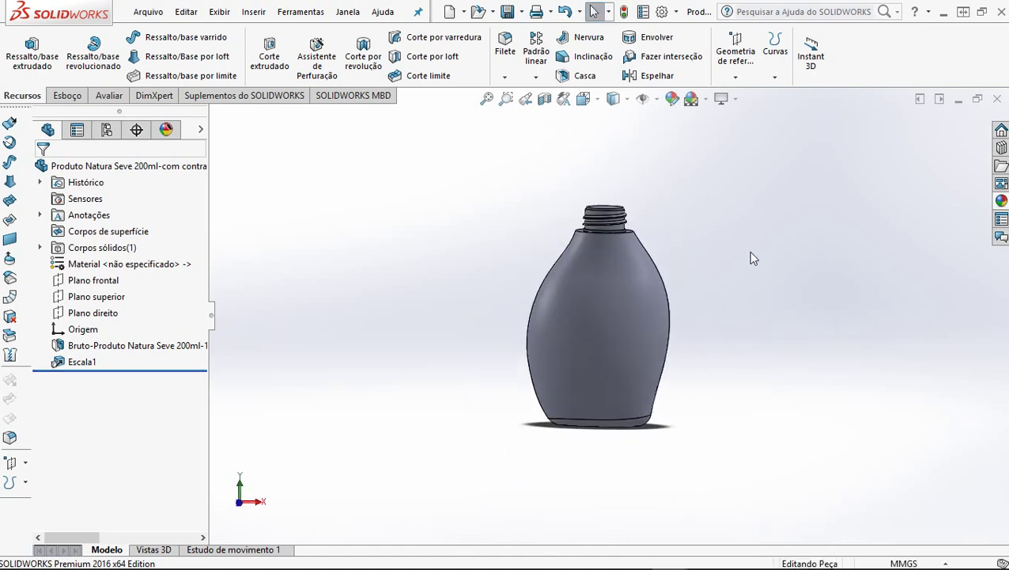
pyautogui.scroll(-2, 750, 254)
pyautogui.scroll(2, 657, 356)
pyautogui.scroll(-2, 538, 348)
pyautogui.moveTo(528, 337); pyautogui.dragTo(519, 315, button='middle')
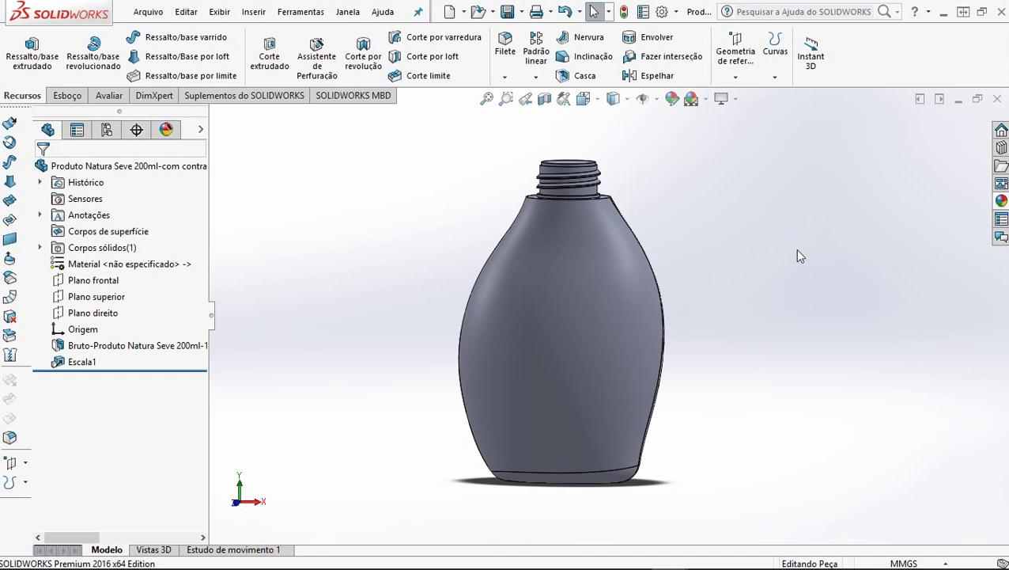
pyautogui.moveTo(735, 345); pyautogui.dragTo(716, 374, button='middle')
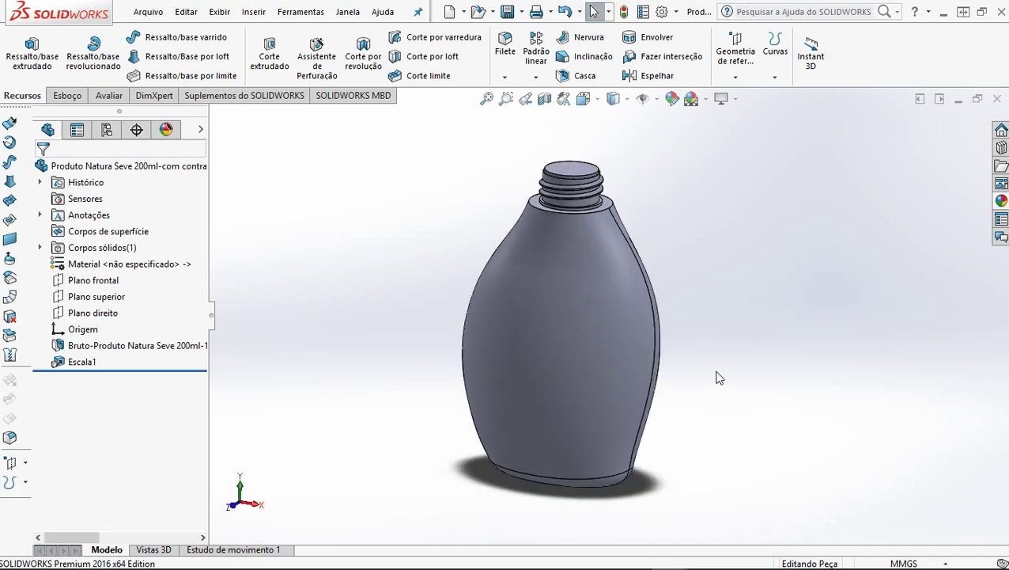
pyautogui.scroll(1, 653, 346)
pyautogui.scroll(-1, 558, 345)
pyautogui.moveTo(758, 326)
pyautogui.mouseDown(button='middle')
pyautogui.moveTo(744, 303)
pyautogui.moveTo(743, 322)
pyautogui.mouseUp(button='middle')
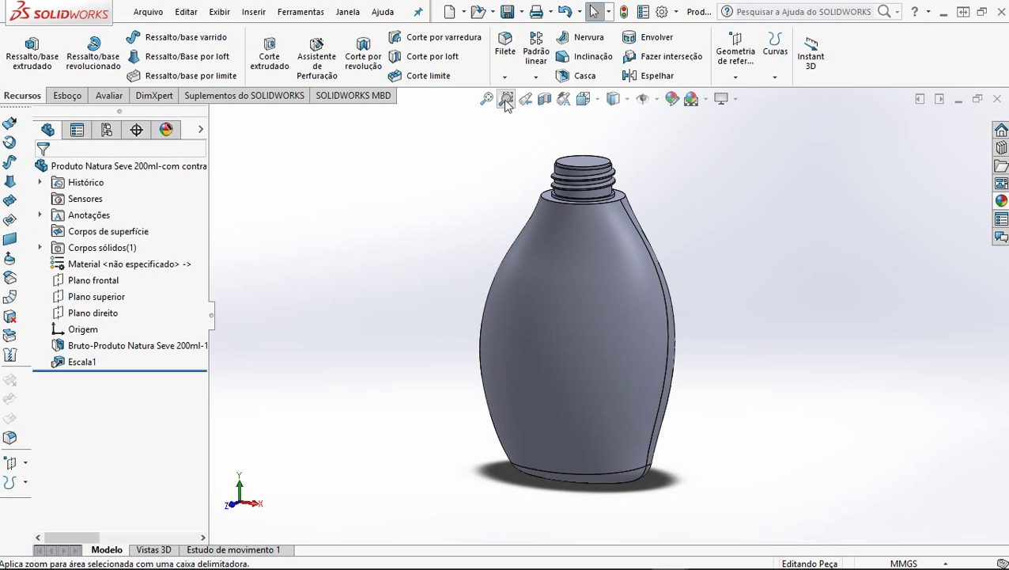
pyautogui.scroll(1, 713, 172)
pyautogui.scroll(-1, 713, 173)
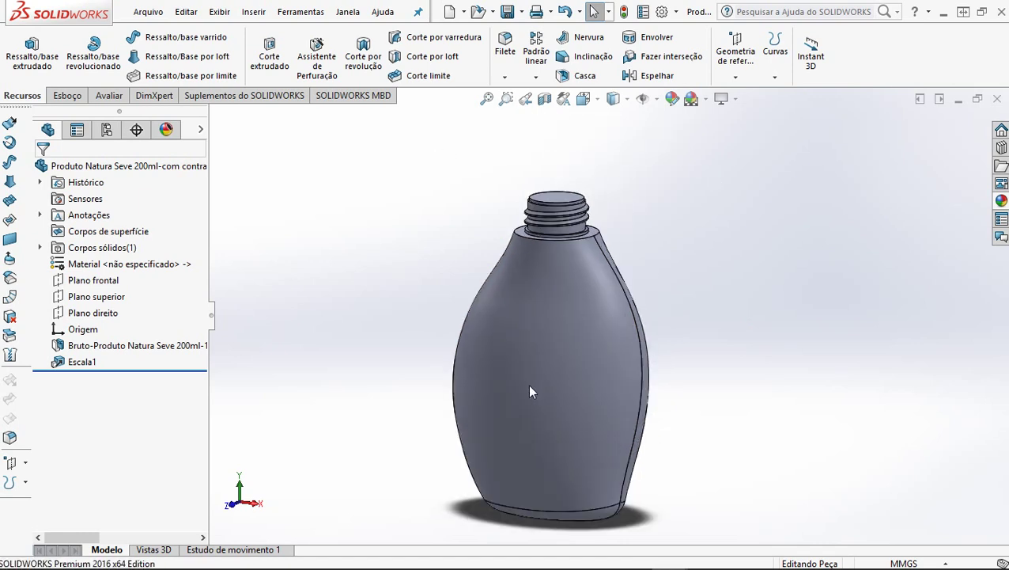
pyautogui.scroll(1, 517, 443)
pyautogui.scroll(-1, 518, 445)
pyautogui.scroll(-1, 515, 444)
pyautogui.scroll(1, 564, 337)
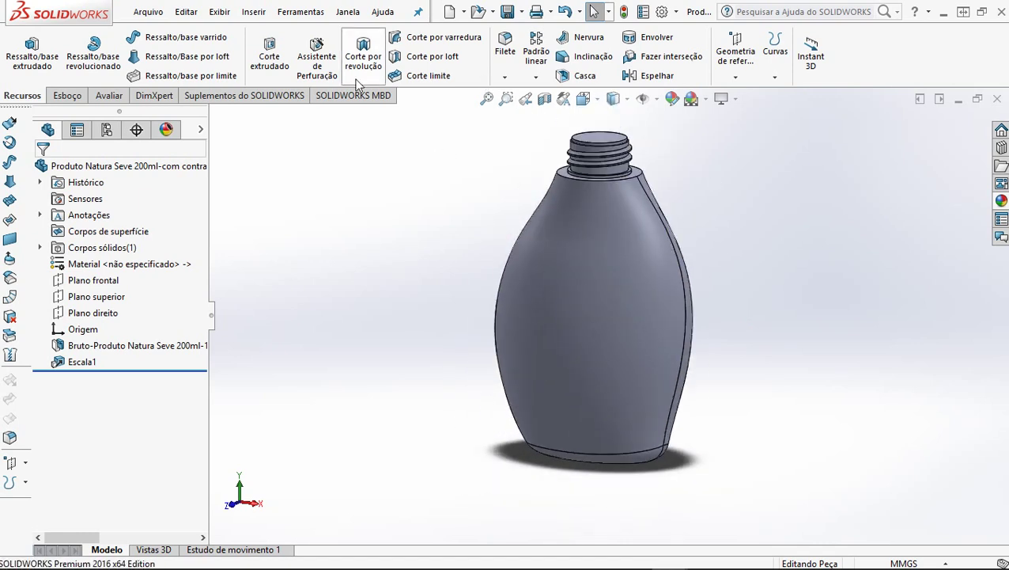
pyautogui.moveTo(791, 304); pyautogui.dragTo(817, 271, button='middle')
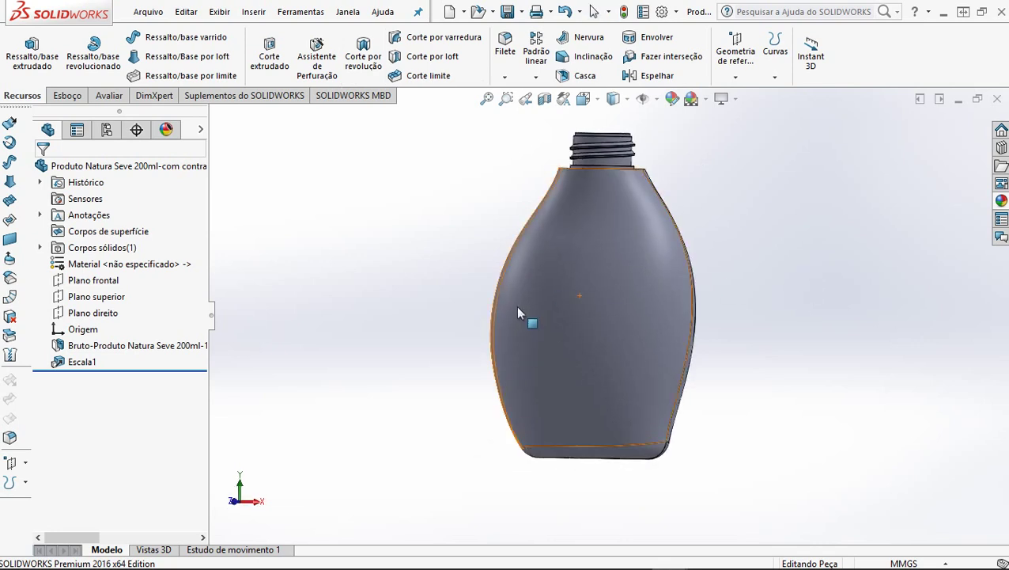
pyautogui.moveTo(394, 252); pyautogui.dragTo(405, 271, button='middle')
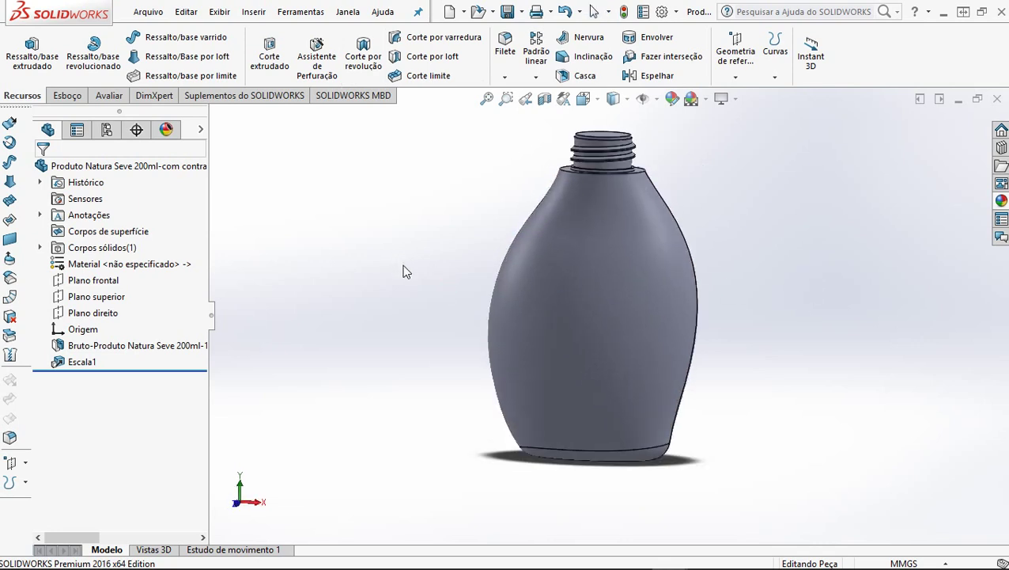
pyautogui.moveTo(624, 152); pyautogui.dragTo(617, 147, button='middle')
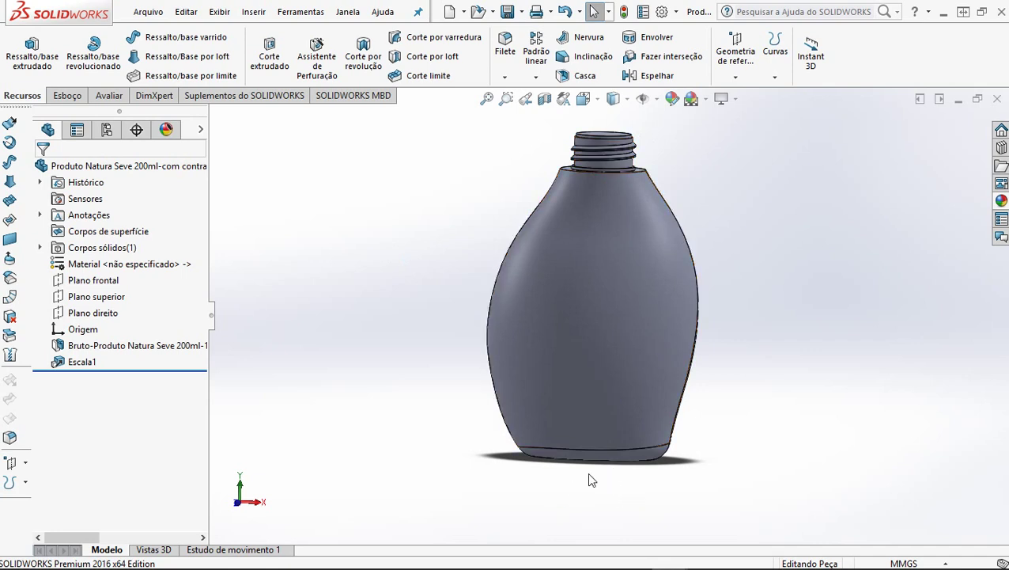
pyautogui.scroll(2, 756, 223)
pyautogui.scroll(-2, 755, 215)
pyautogui.scroll(1, 490, 277)
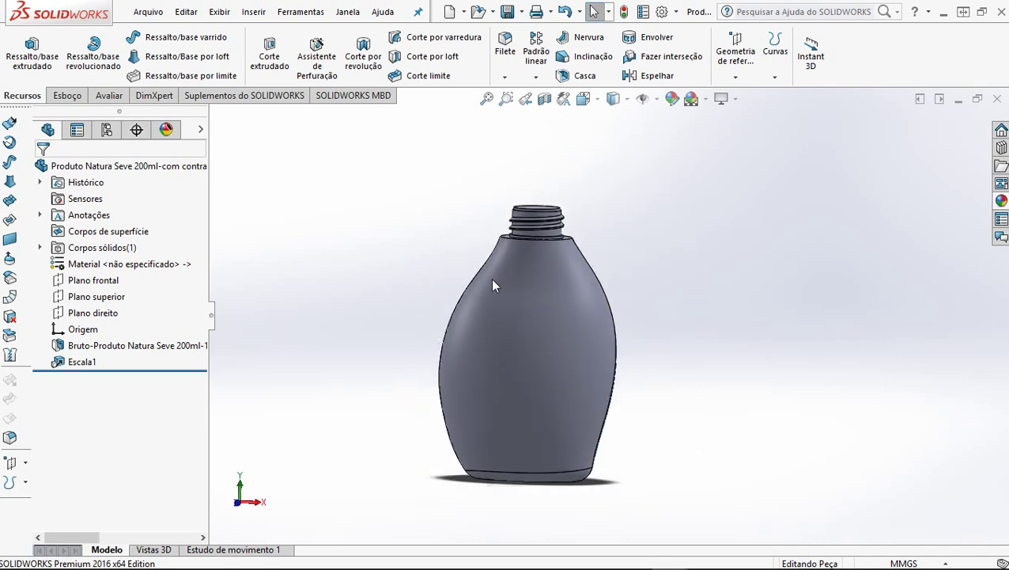
# Step: Create a new part and open a sketch on its front plane (Plano frontal)
pyautogui.click(449, 12)
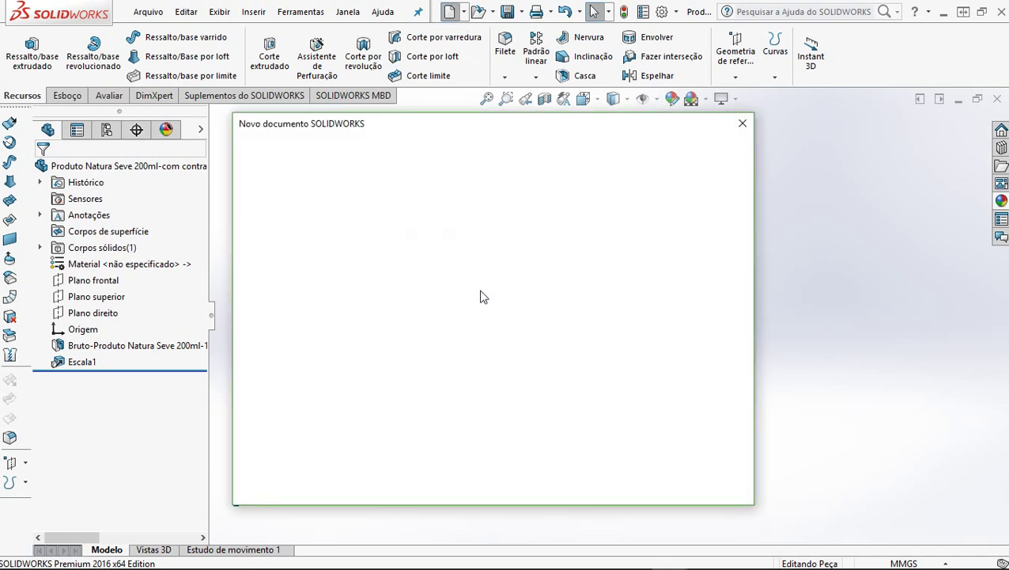
pyautogui.click(565, 476)
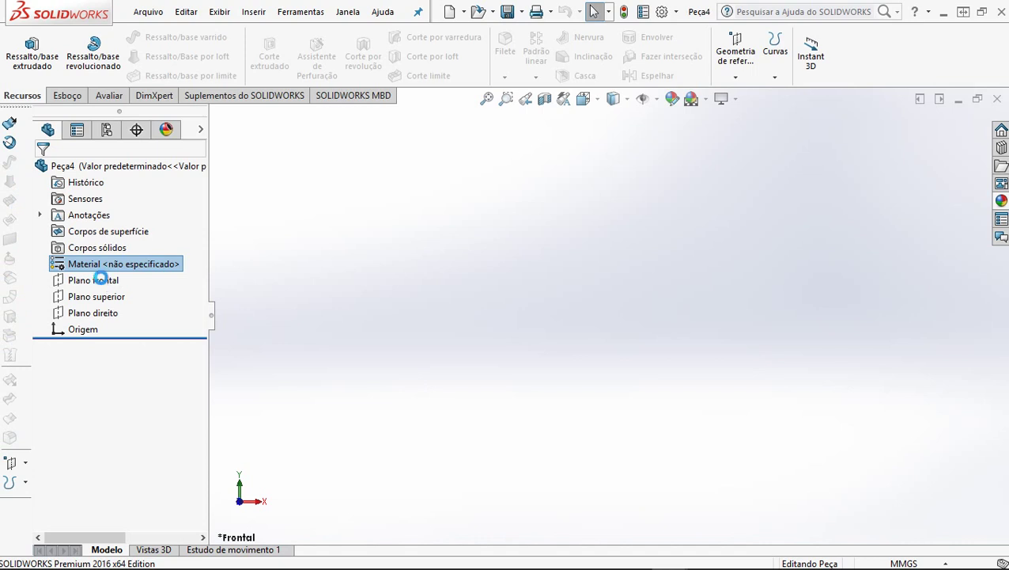
pyautogui.click(95, 280)
pyautogui.click(117, 259)
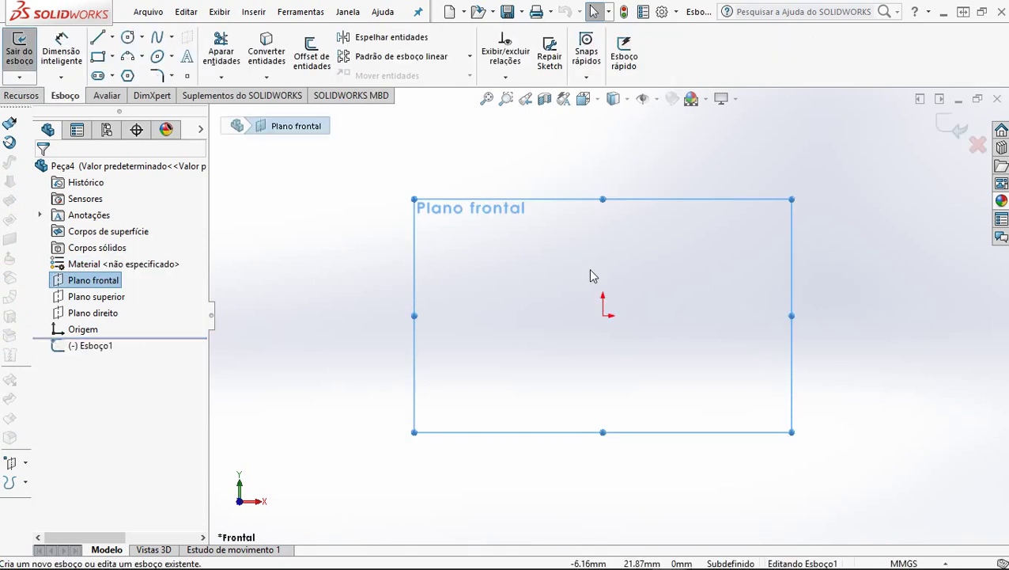
# Step: Sketch a rectangle about 228 mm wide and 56 mm high, with its bottom edge running through the origin
pyautogui.click(99, 58)
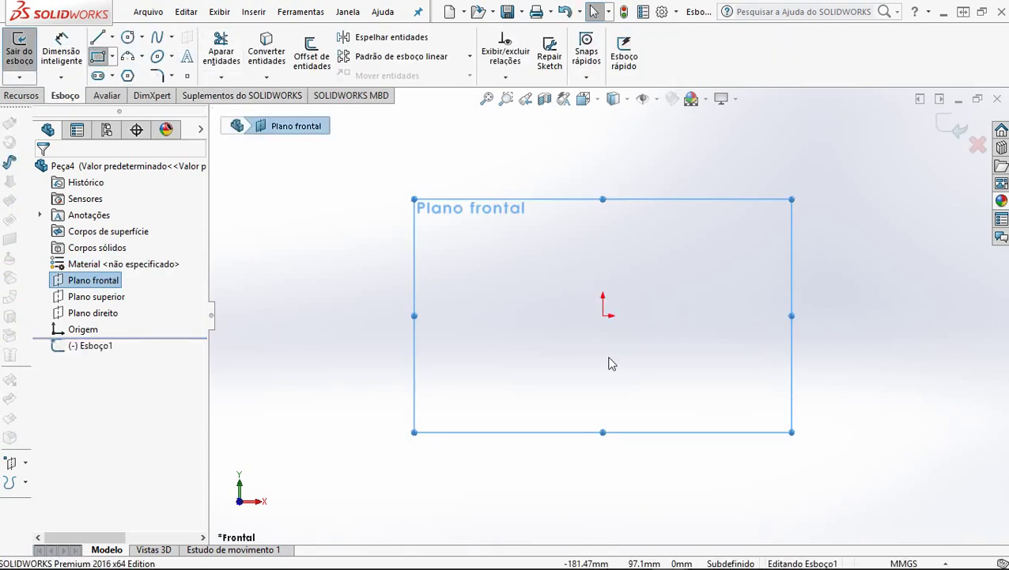
pyautogui.click(391, 316)
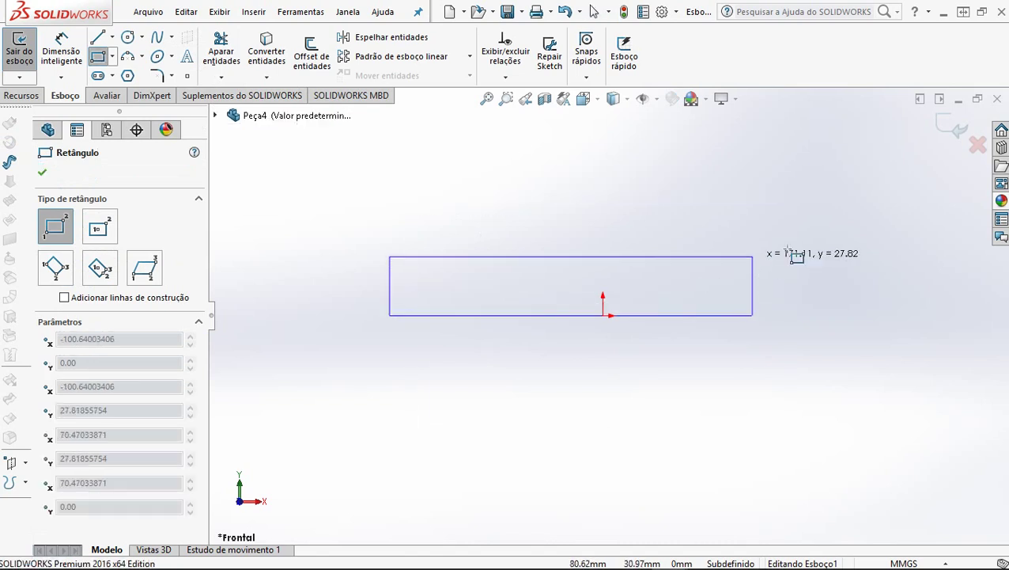
pyautogui.click(873, 247)
pyautogui.press('Escape')
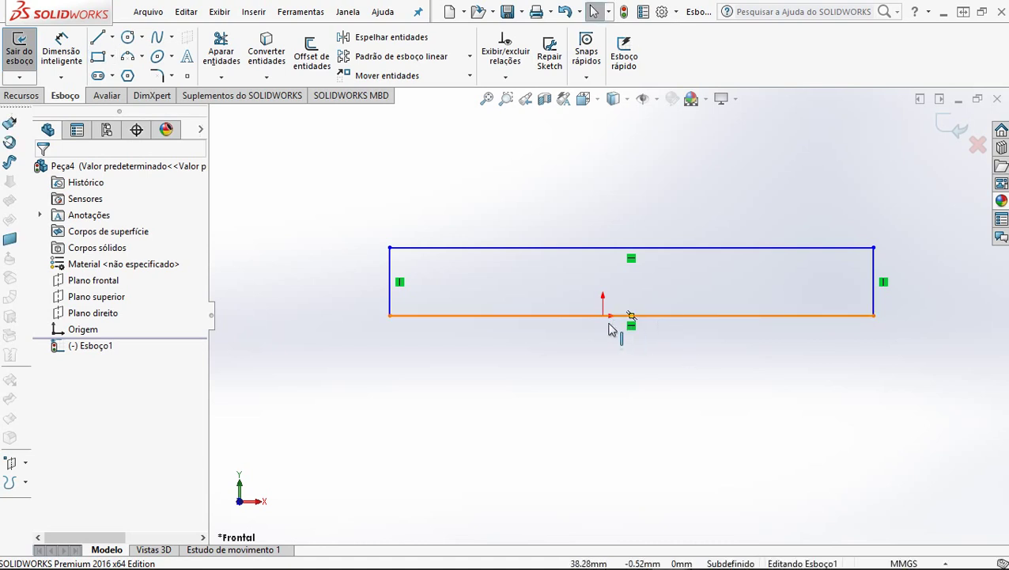
# Step: Centre the rectangle on the origin by adding a midpoint relation between its bottom line and the origin
pyautogui.click(609, 317)
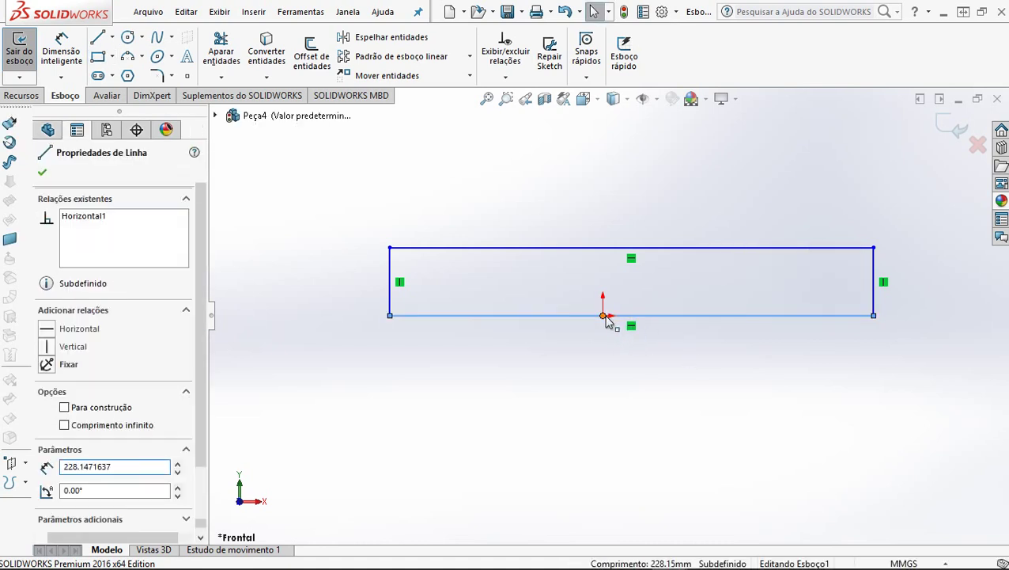
pyautogui.keyDown('ctrl'); pyautogui.click(603, 315); pyautogui.keyUp('ctrl')
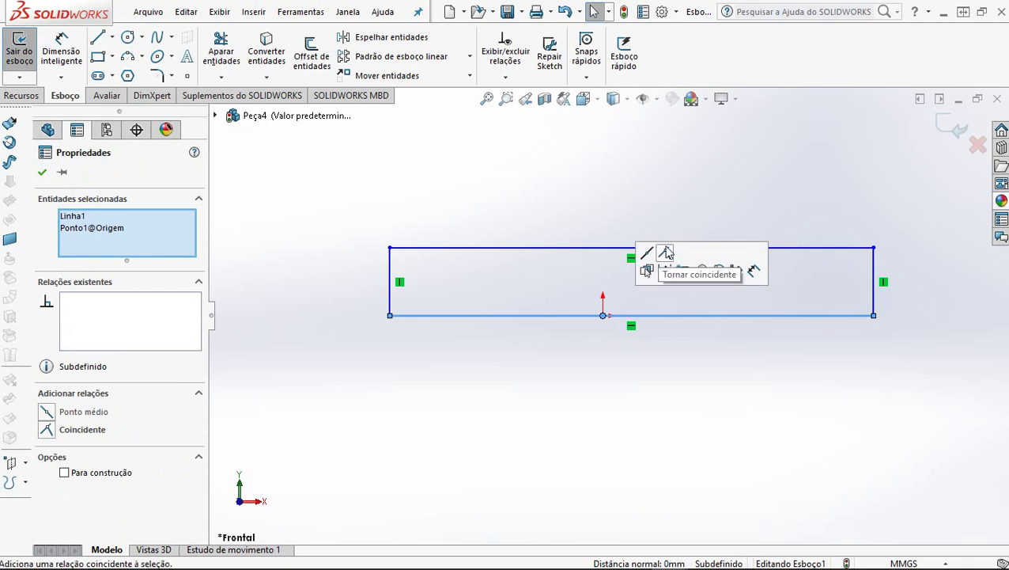
pyautogui.click(646, 254)
pyautogui.click(668, 407)
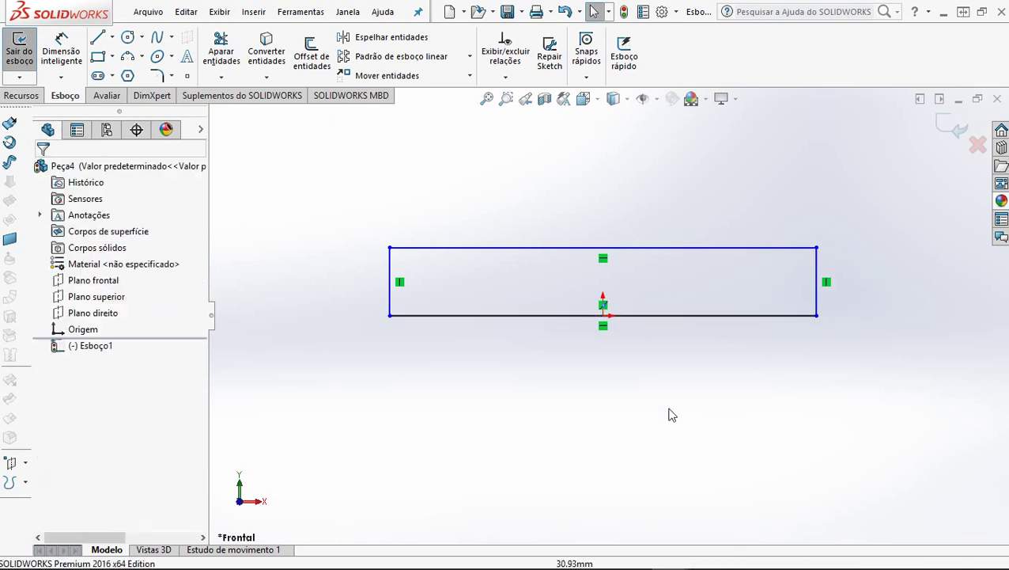
# Step: Dimension the rectangle's bottom line and set its length to 350 mm
pyautogui.moveTo(671, 423); pyautogui.dragTo(672, 373, button='right')
pyautogui.click(663, 317)
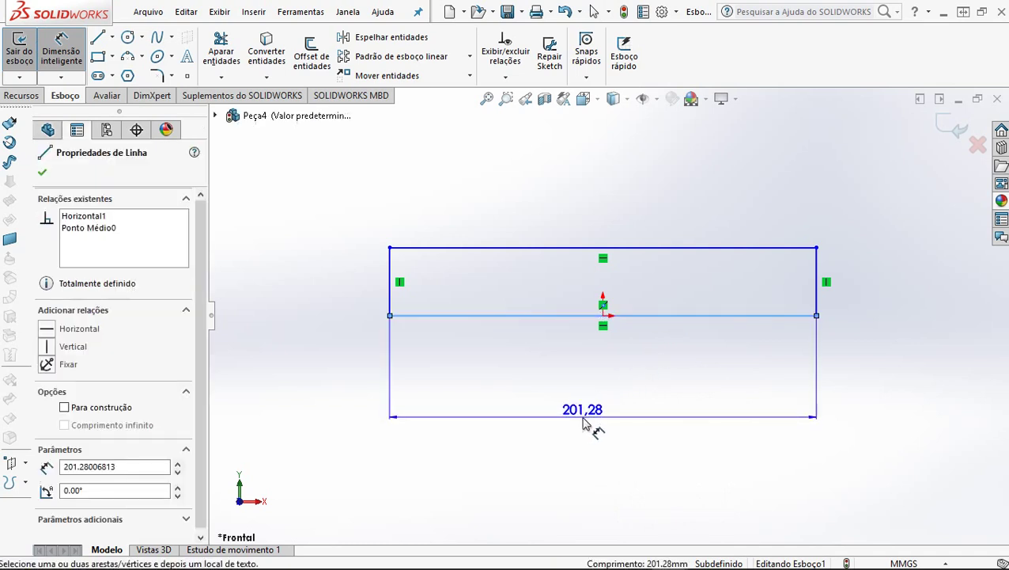
pyautogui.click(583, 423)
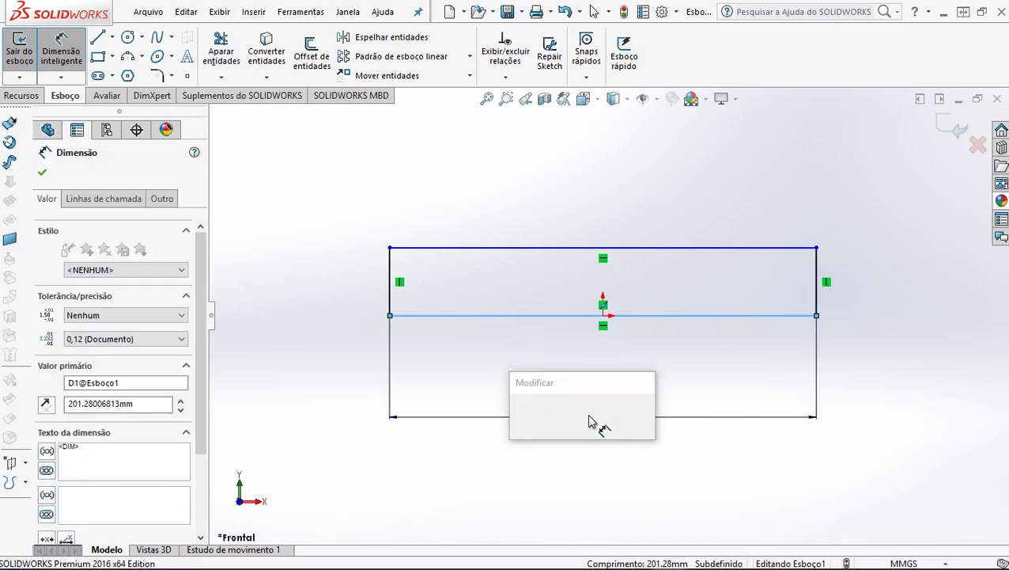
pyautogui.write('350')
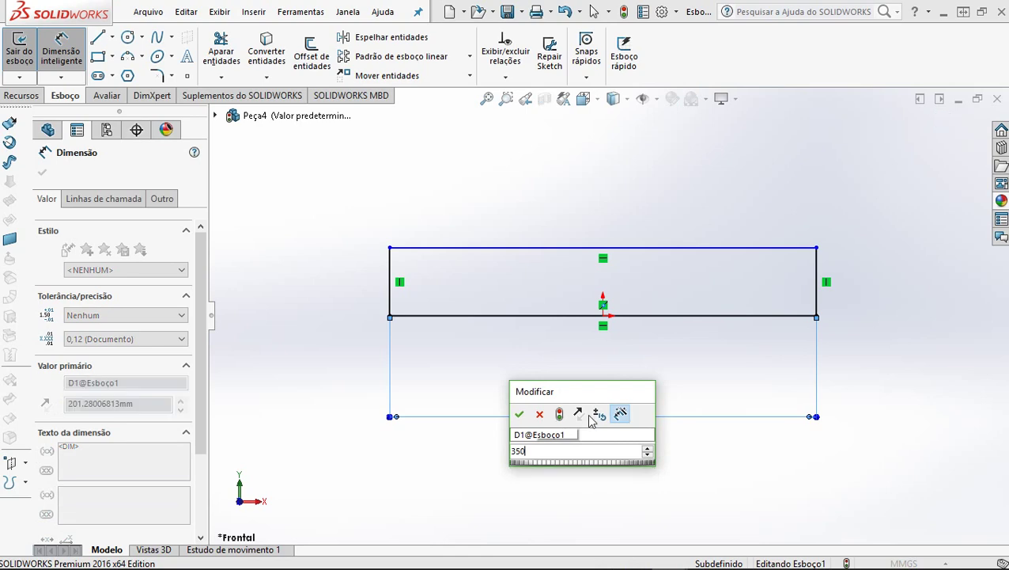
pyautogui.press('Return')
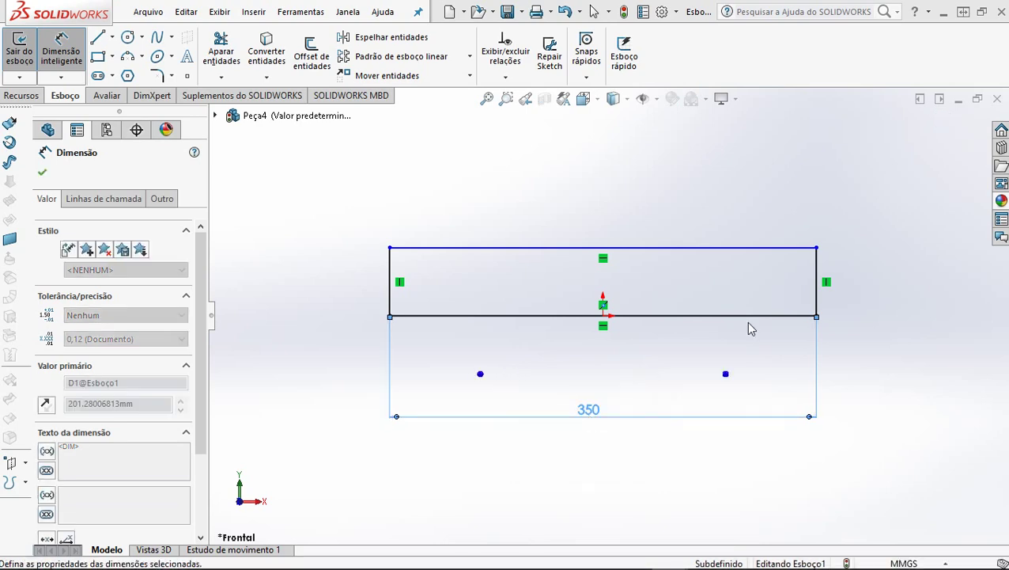
pyautogui.click(863, 344)
# Step: Dimension the rectangle's right side and set its height to 28 mm
pyautogui.click(817, 299)
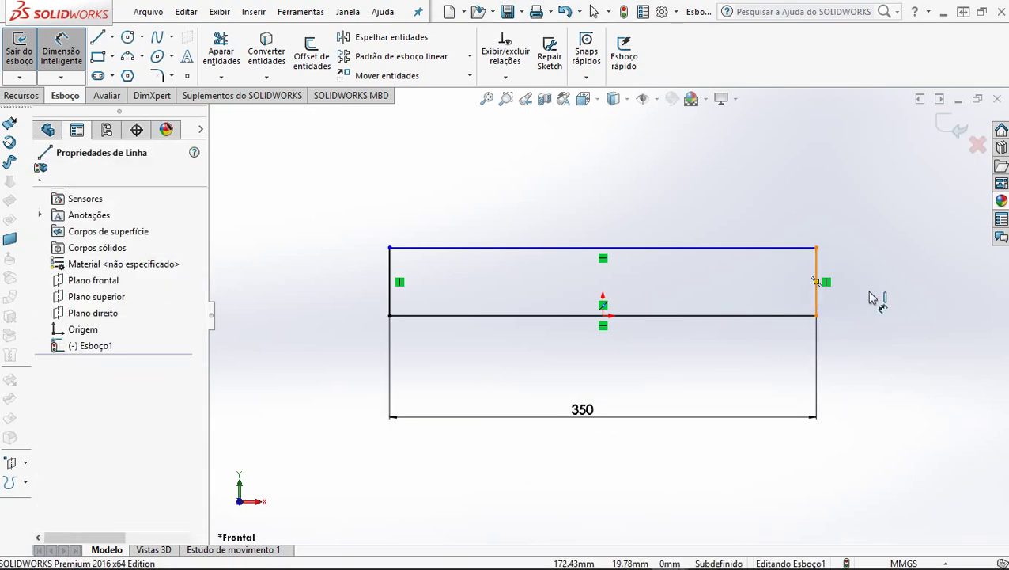
pyautogui.click(874, 290)
pyautogui.click(873, 288)
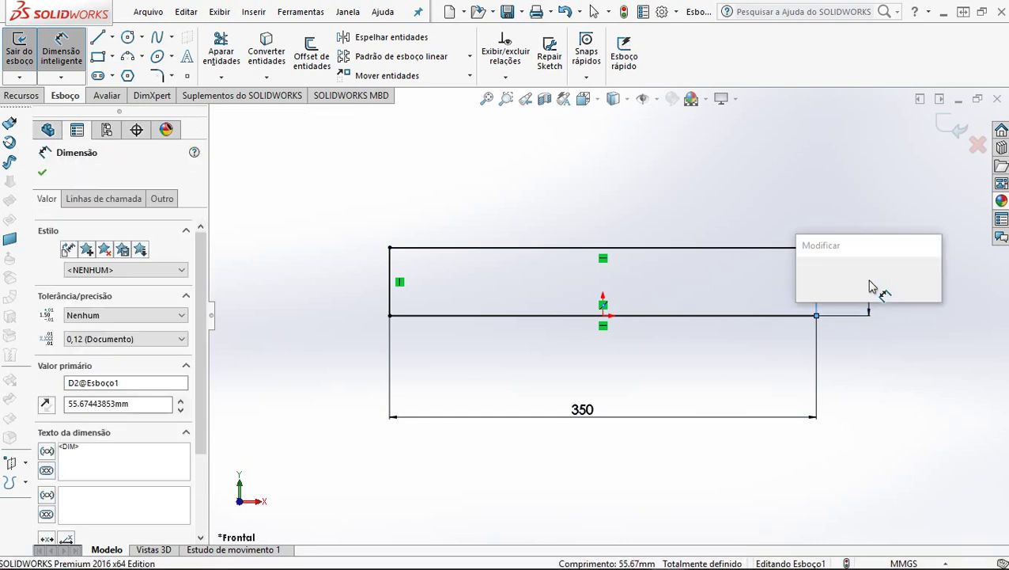
pyautogui.write('20')
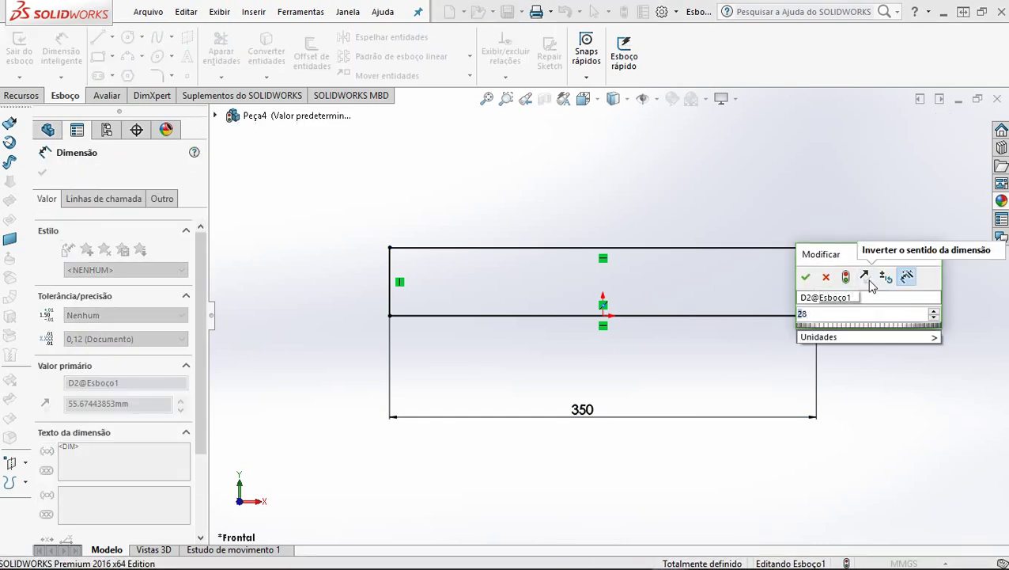
pyautogui.press('Return')
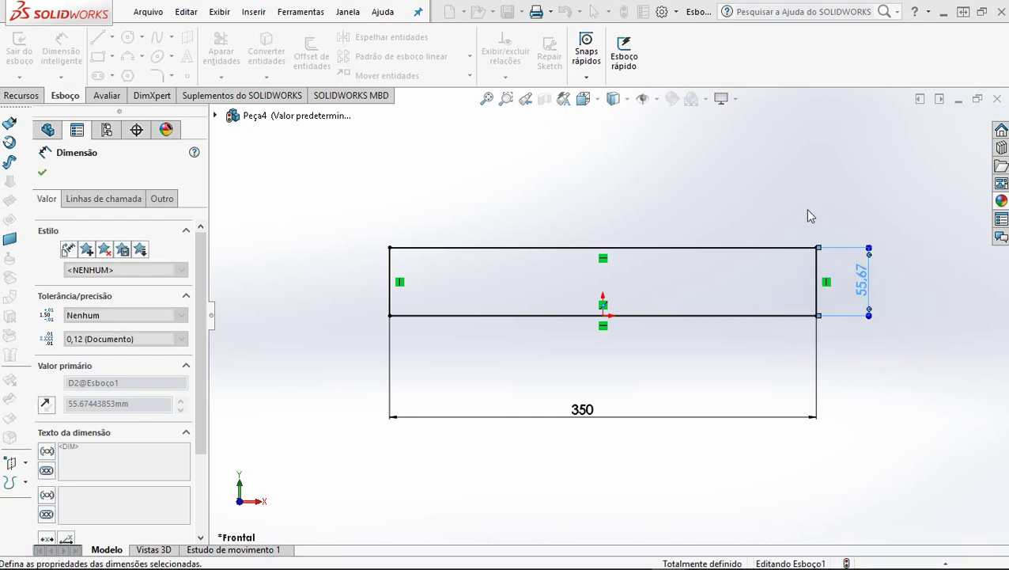
pyautogui.click(807, 216)
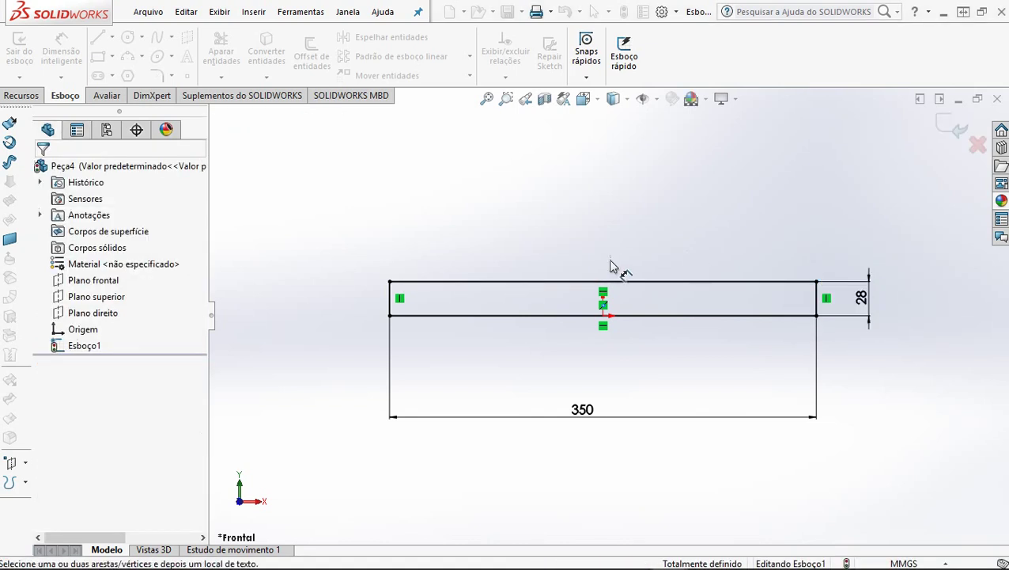
# Step: Extrude the rectangle as a blind boss 65 mm deep in the reversed direction
pyautogui.click(23, 96)
pyautogui.click(41, 63)
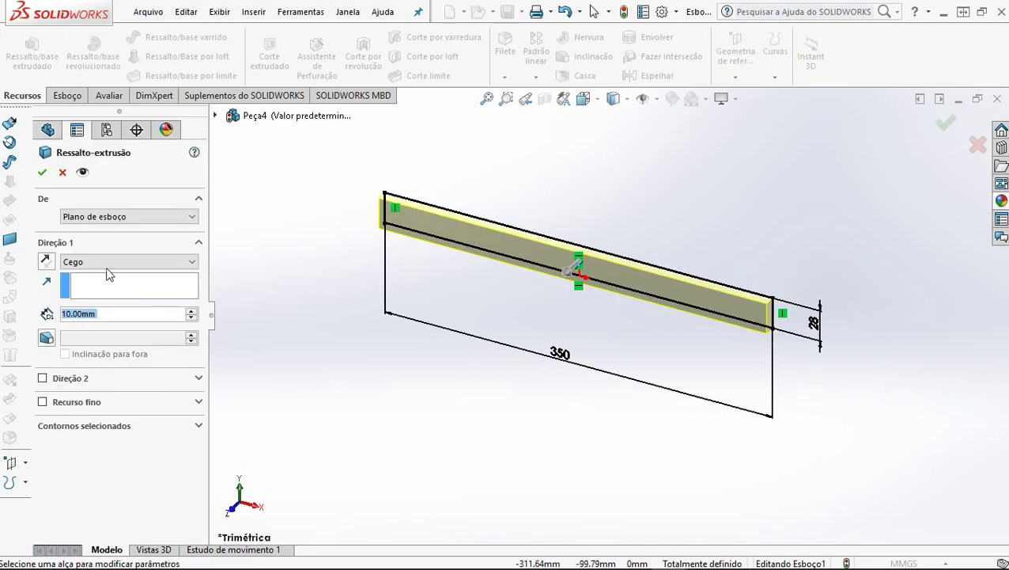
pyautogui.click(47, 262)
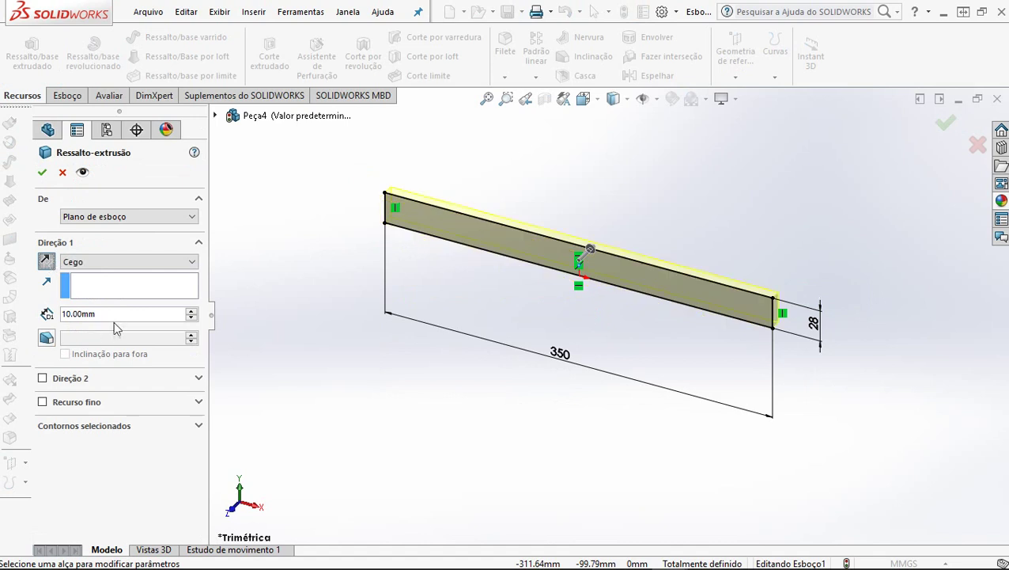
pyautogui.moveTo(101, 315); pyautogui.dragTo(35, 308)
pyautogui.write('65')
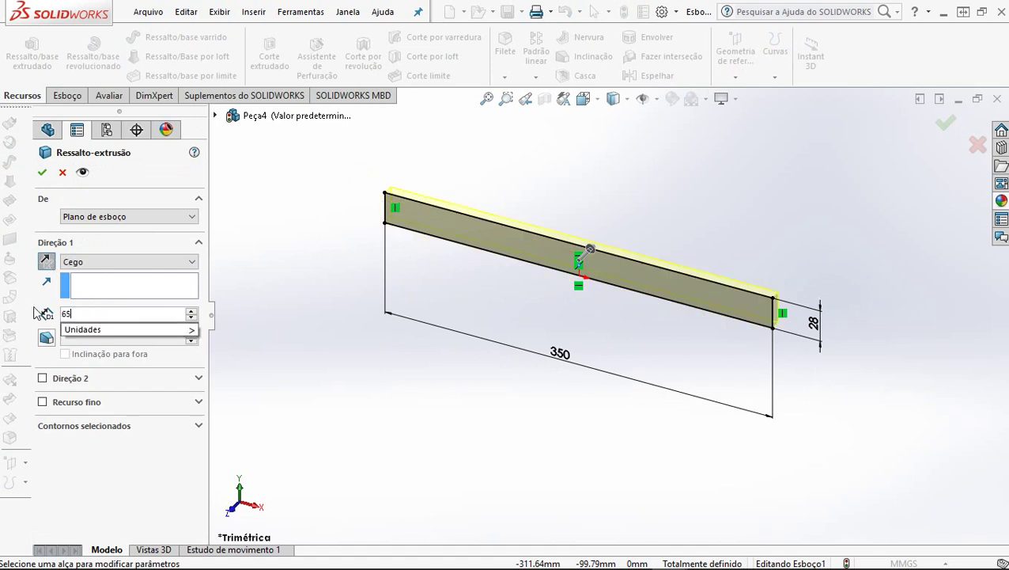
pyautogui.press('Return')
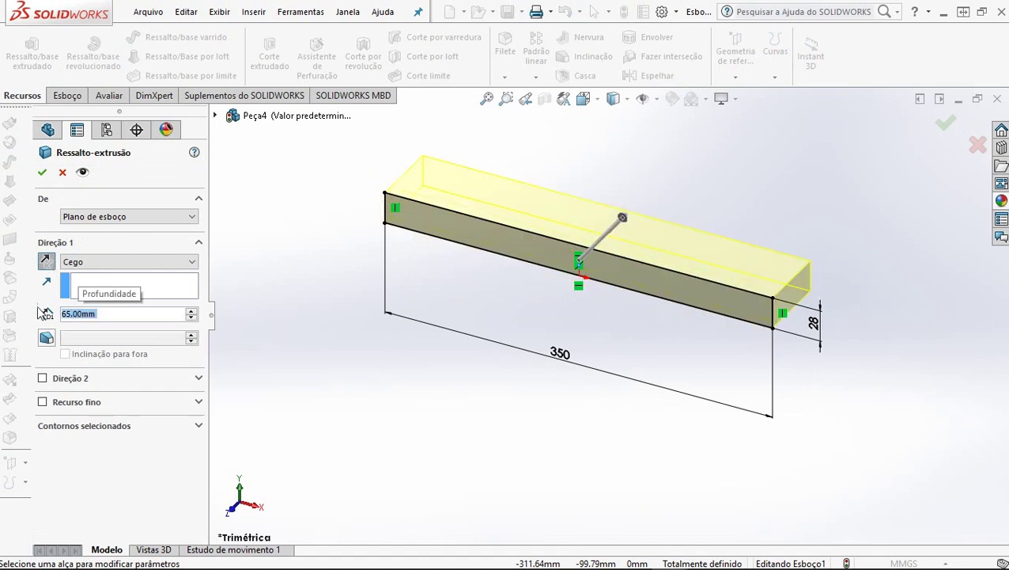
pyautogui.click(45, 174)
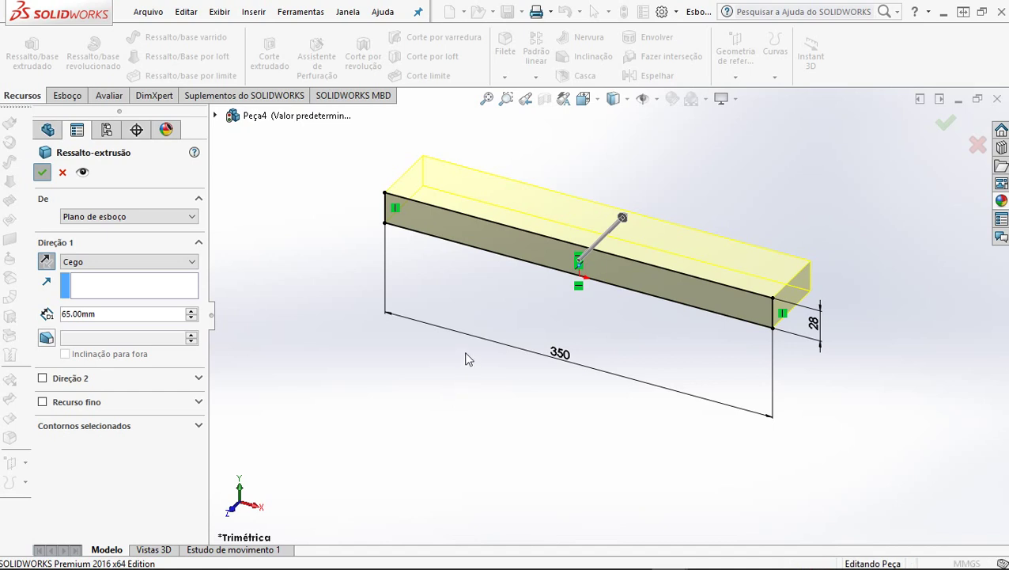
pyautogui.press('Return')
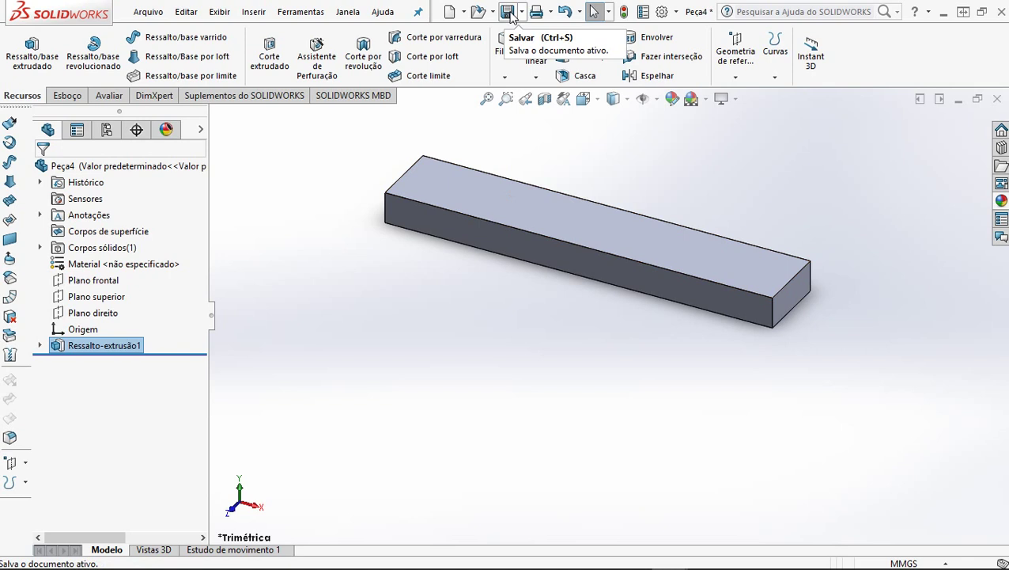
pyautogui.click(245, 298)
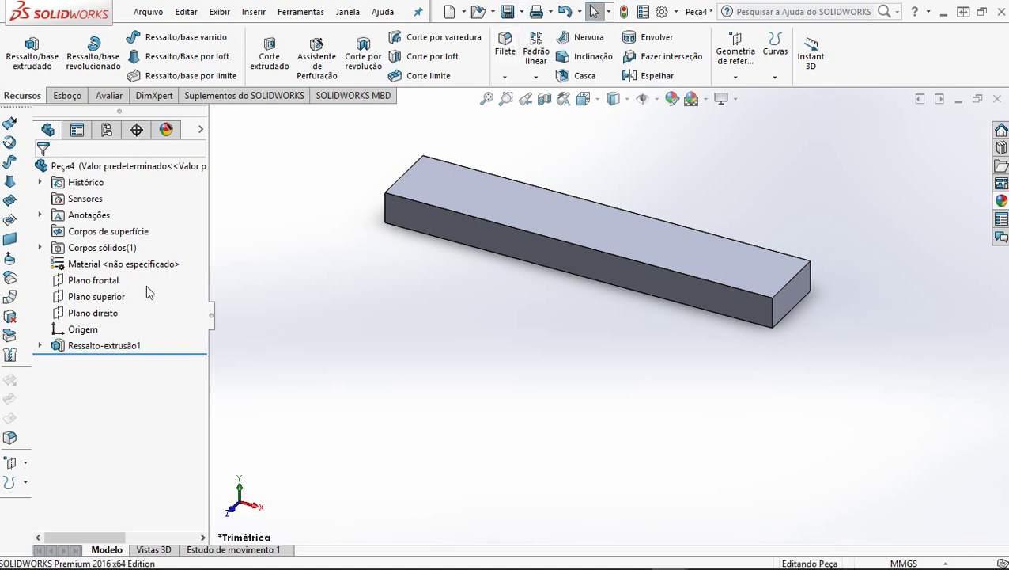
# Step: Sketch two circles on the block's top face, centred on its front edge either side of the origin, with radii of about 51 and 52 mm
pyautogui.click(74, 97)
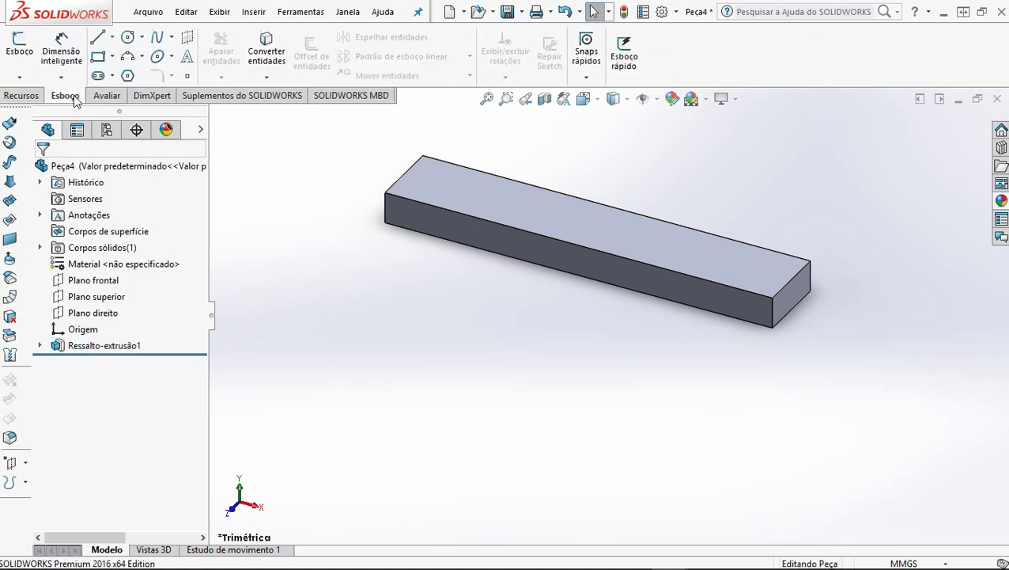
pyautogui.click(128, 38)
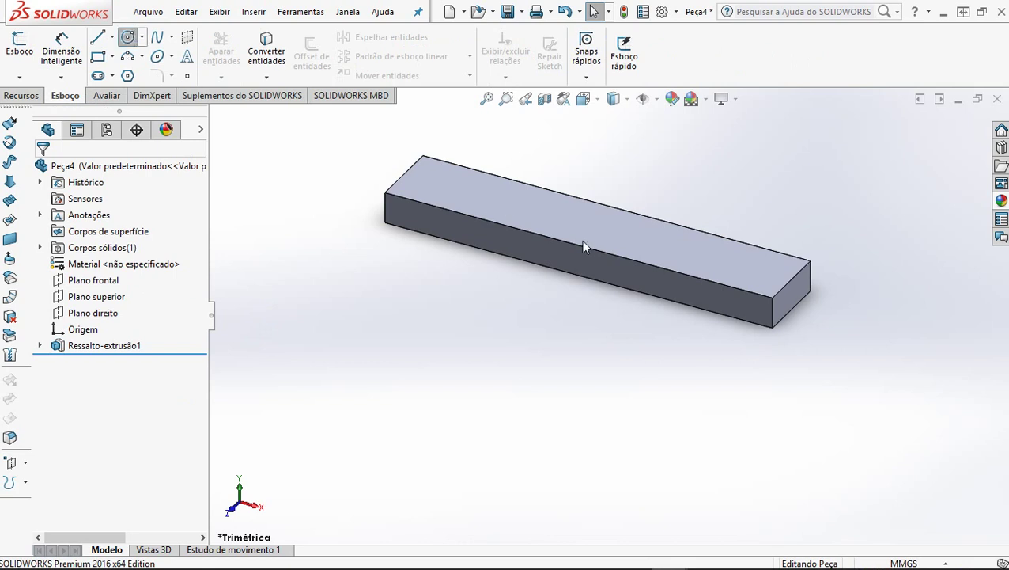
pyautogui.click(477, 213)
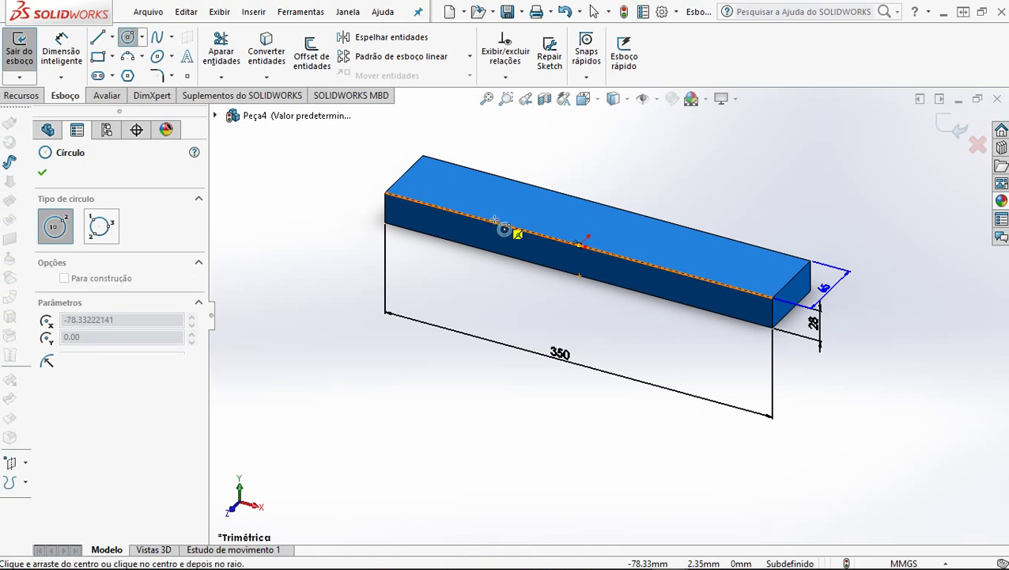
pyautogui.click(495, 220)
pyautogui.click(544, 197)
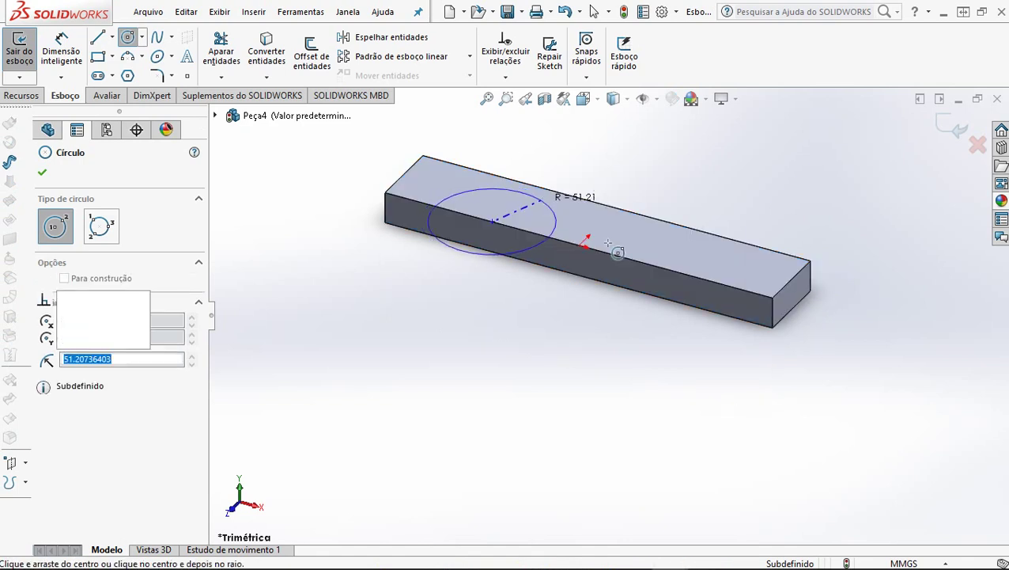
pyautogui.click(661, 268)
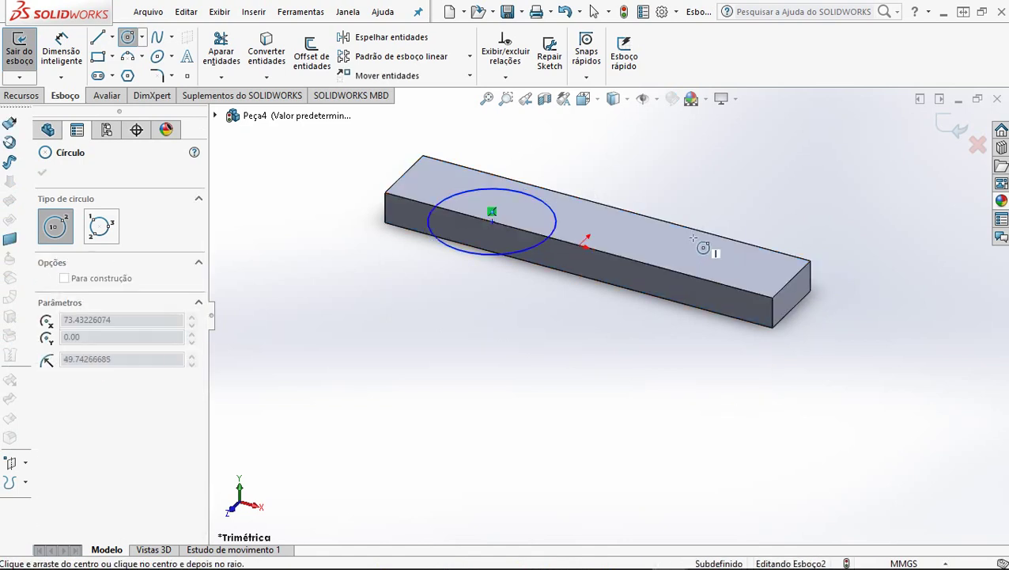
pyautogui.click(692, 242)
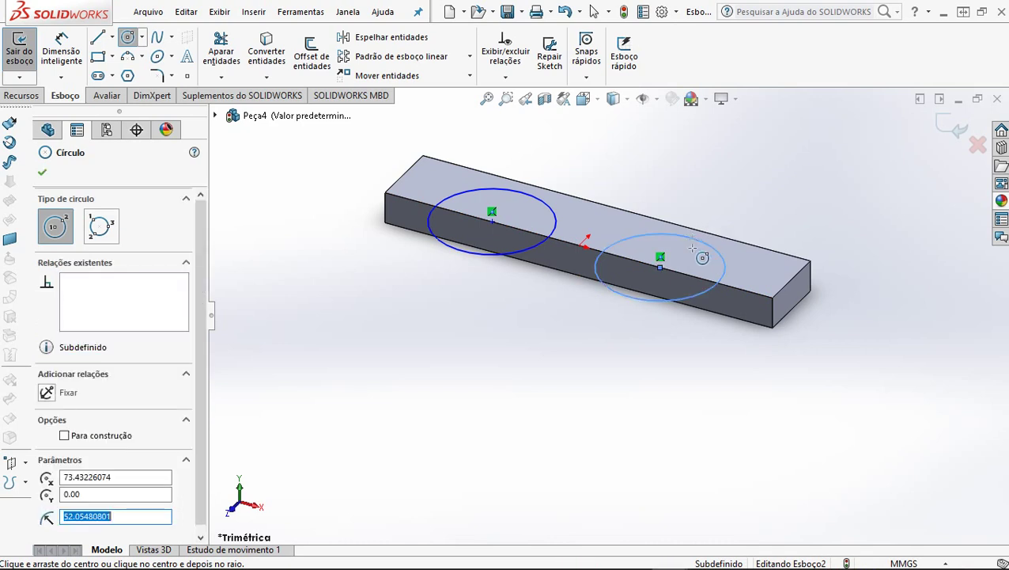
pyautogui.press('Escape')
# Step: Add an equal relation between the two circles on the block's top face
pyautogui.moveTo(647, 343); pyautogui.dragTo(515, 239)
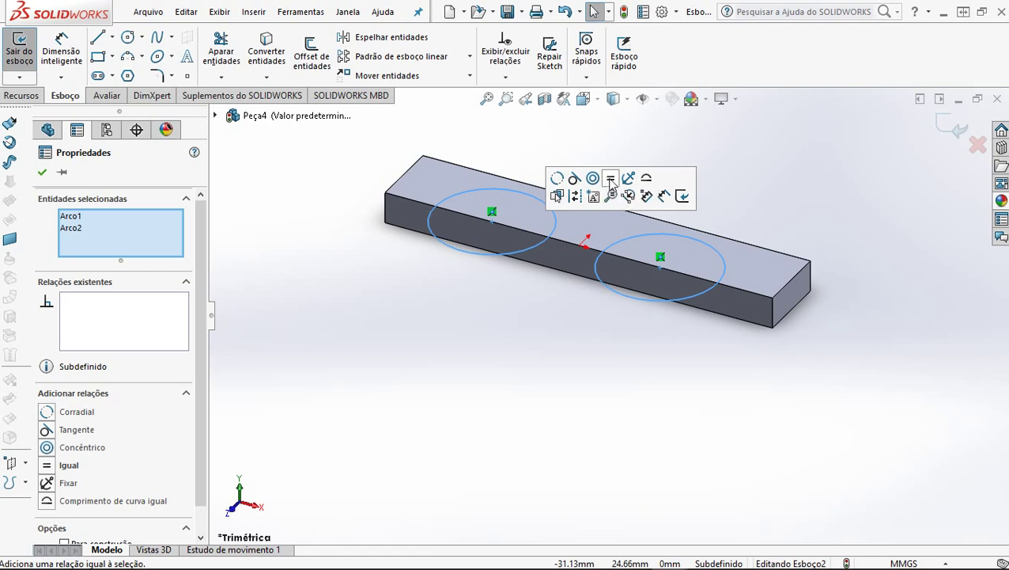
pyautogui.click(610, 182)
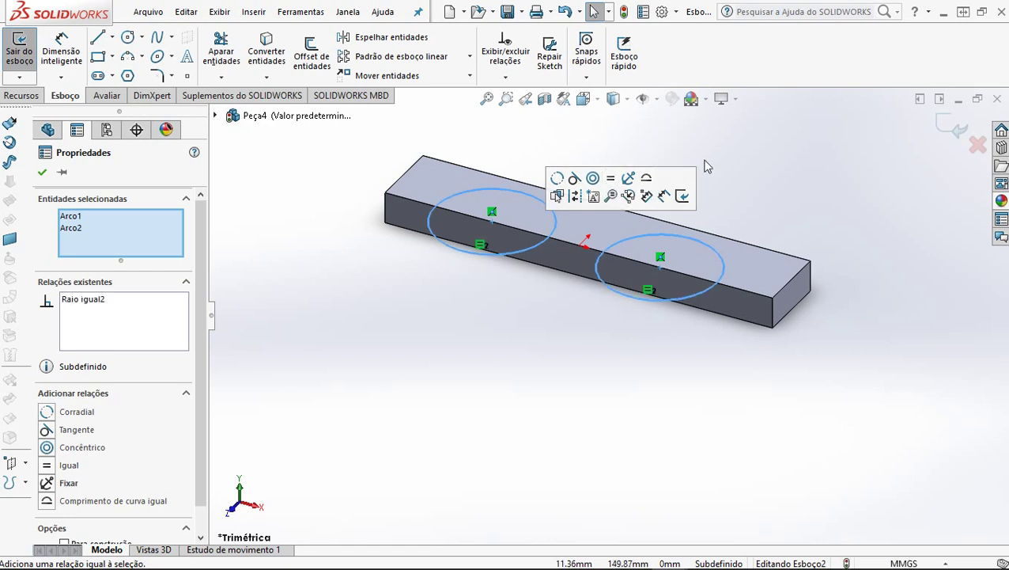
pyautogui.click(396, 428)
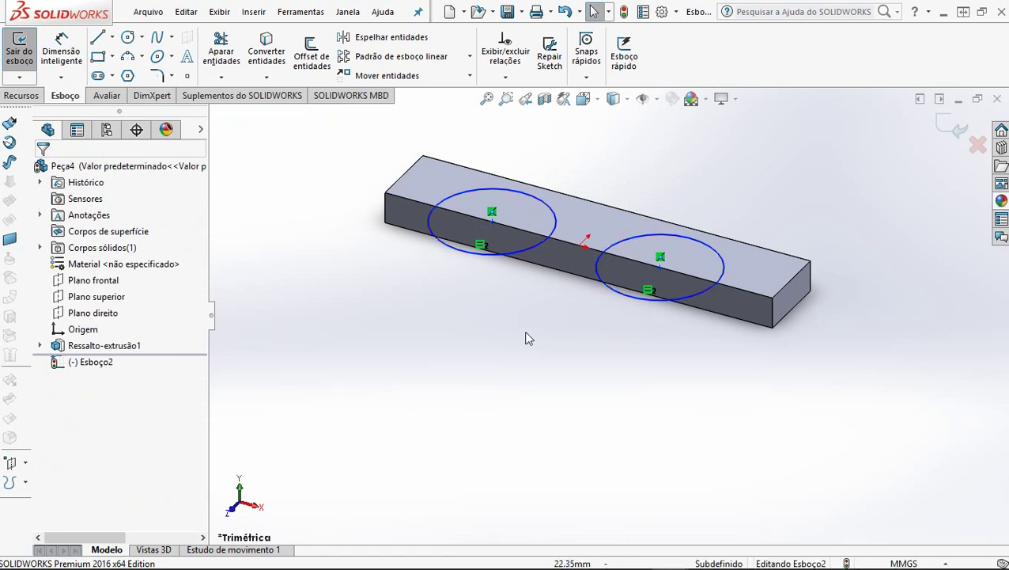
pyautogui.moveTo(527, 338); pyautogui.dragTo(531, 438, button='middle')
pyautogui.moveTo(546, 467); pyautogui.dragTo(545, 405, button='right')
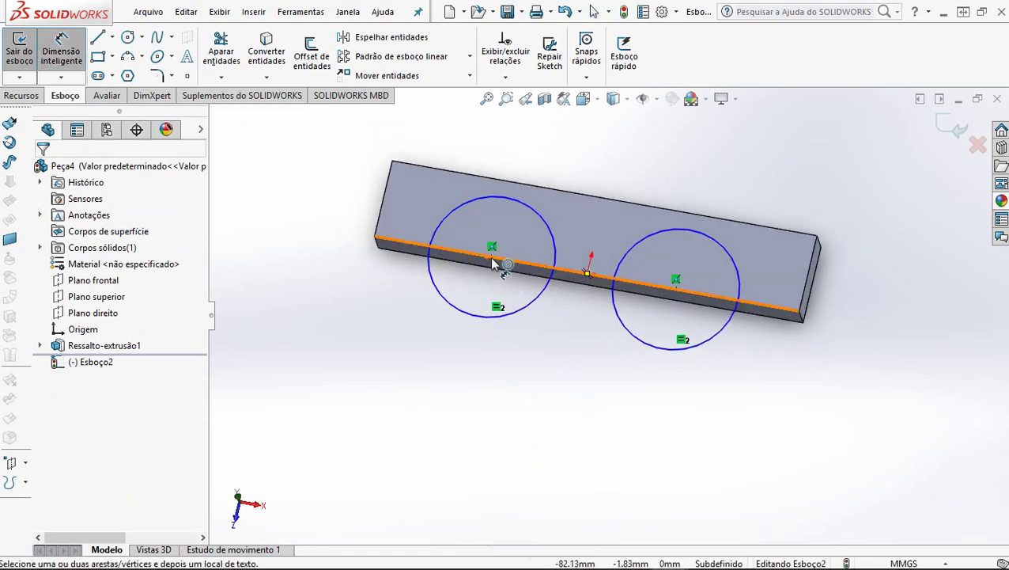
pyautogui.click(587, 274)
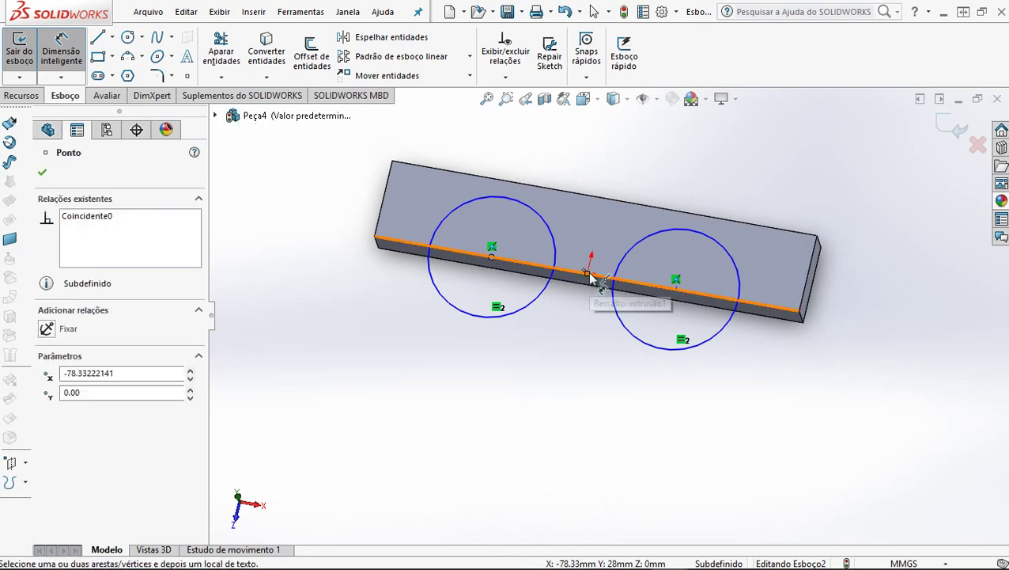
pyautogui.click(592, 276)
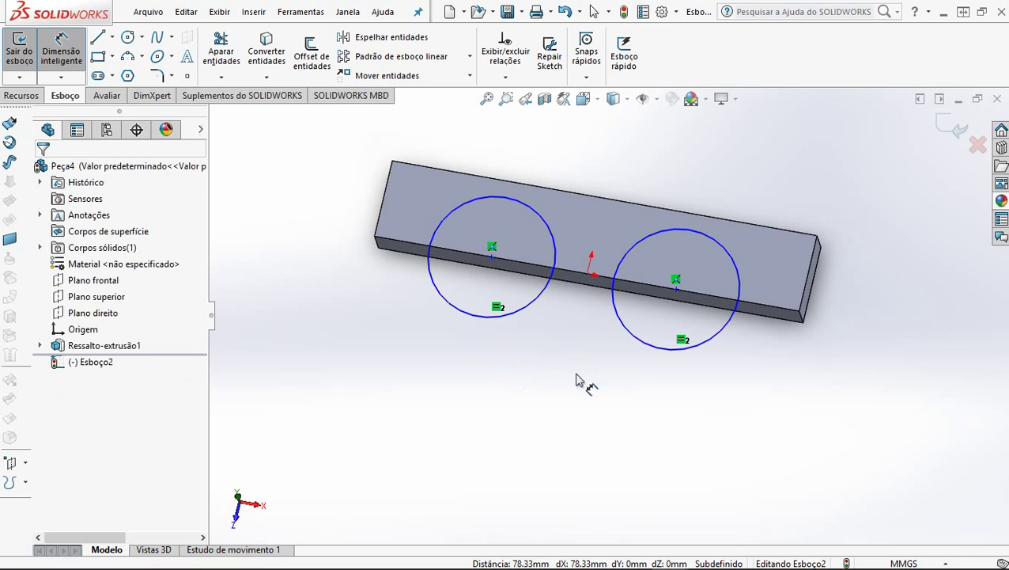
pyautogui.press('Escape')
# Step: Dimension one circle on the block's top face and set its diameter to 72 mm
pyautogui.moveTo(576, 375); pyautogui.dragTo(550, 215, button='right')
pyautogui.click(553, 237)
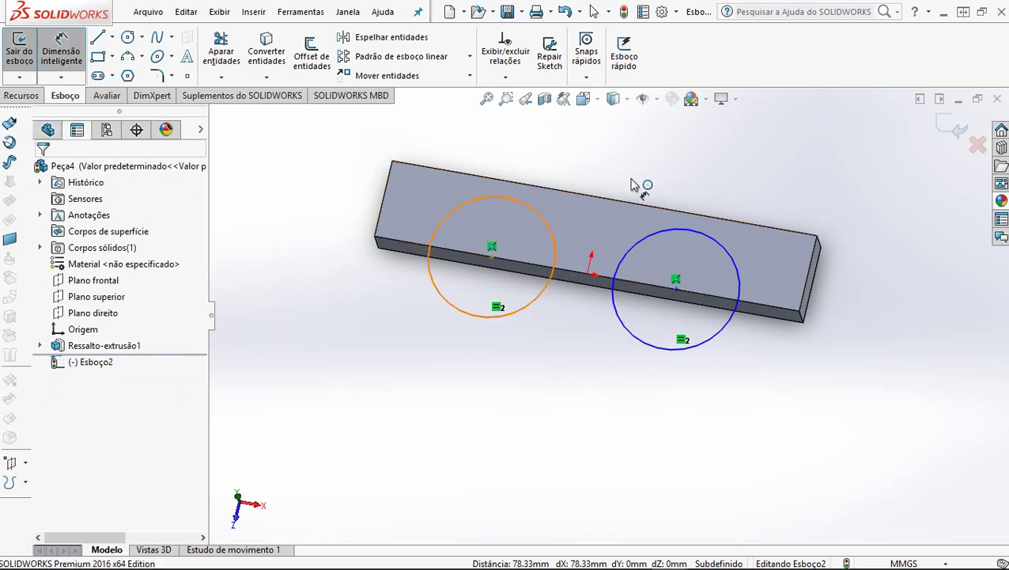
pyautogui.click(632, 184)
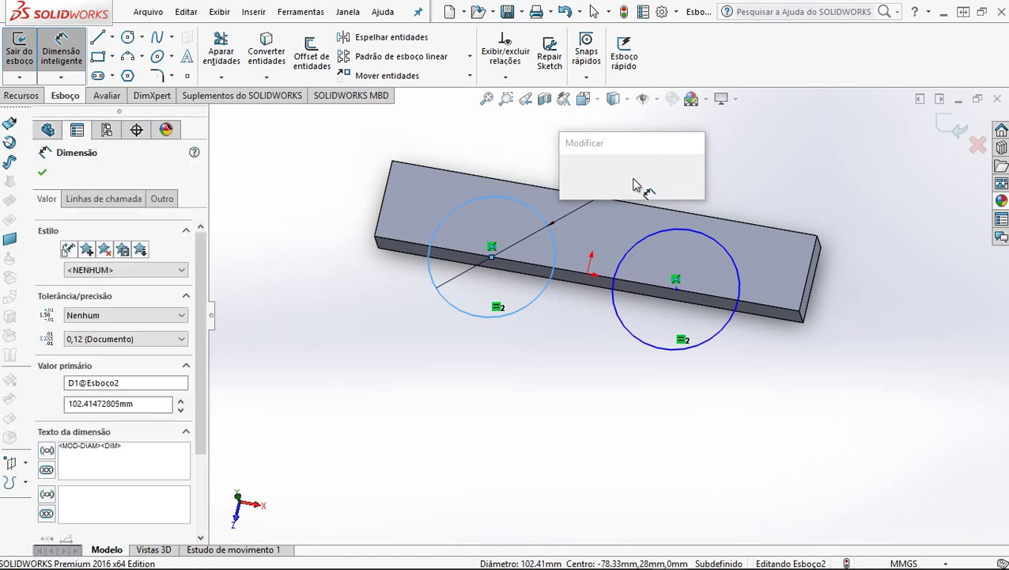
pyautogui.write('10')
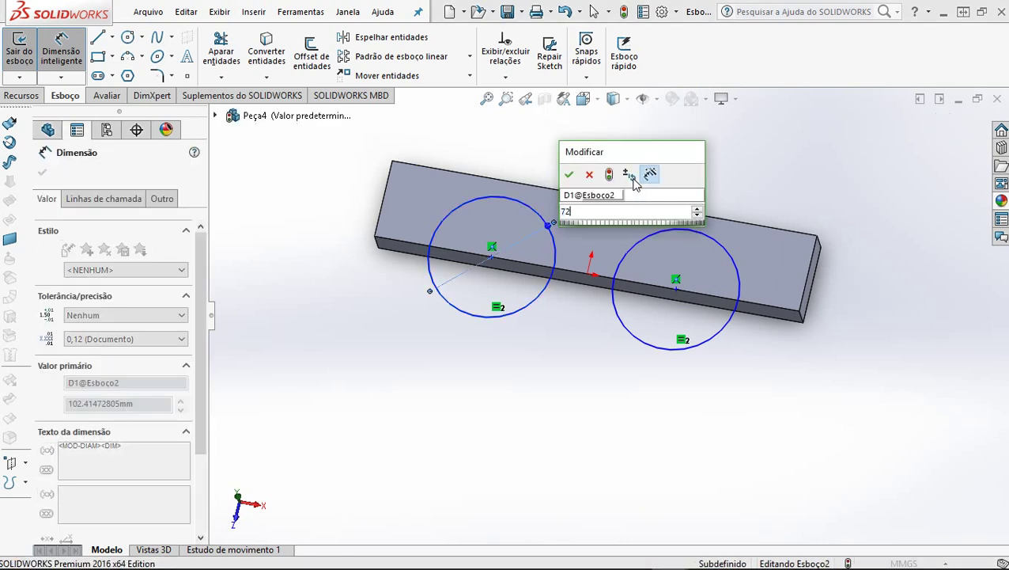
pyautogui.press('Return')
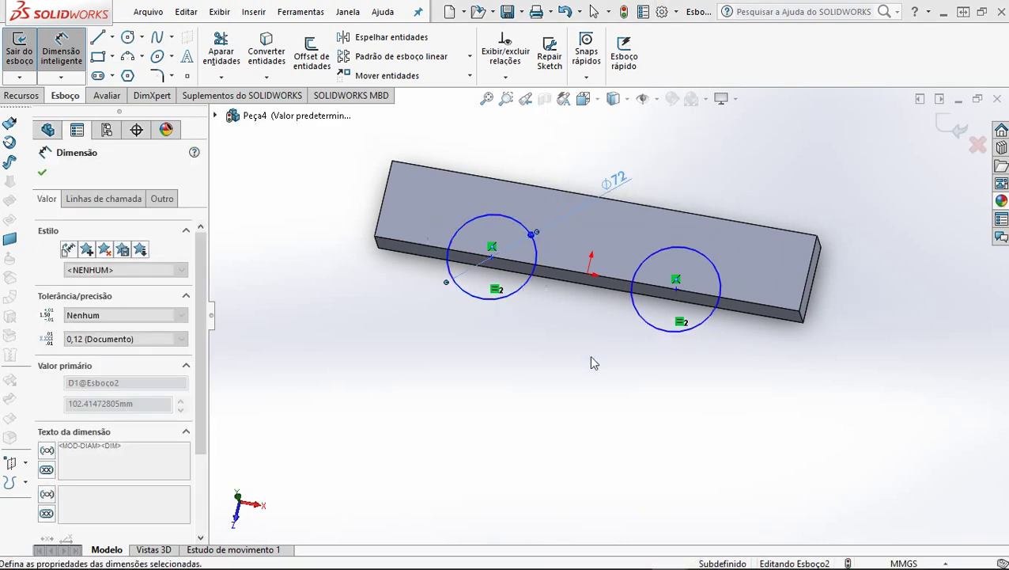
pyautogui.click(591, 355)
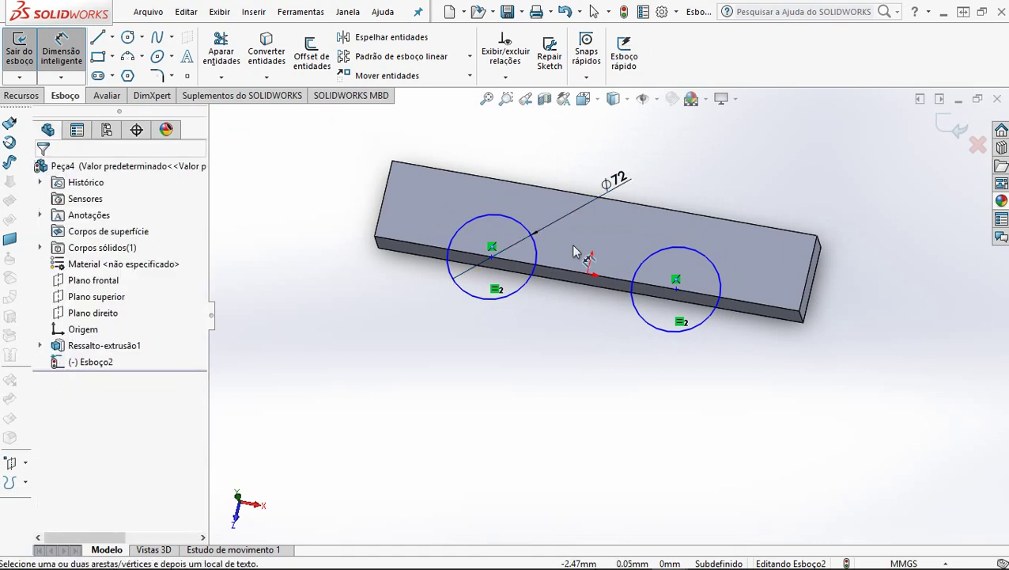
# Step: Dimension the distance between the two circle centres and set it to 120 mm
pyautogui.click(491, 257)
pyautogui.click(676, 289)
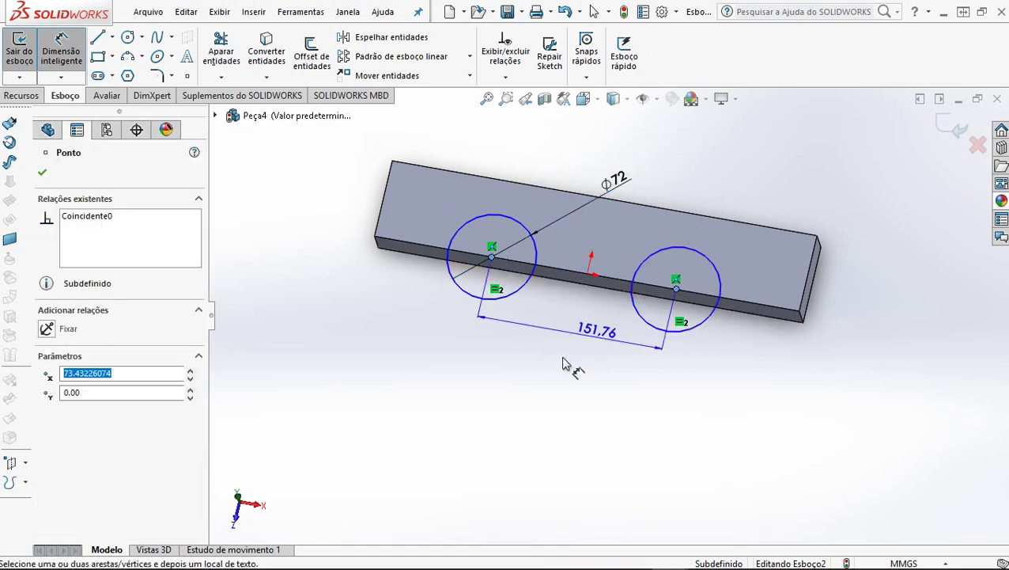
pyautogui.click(560, 365)
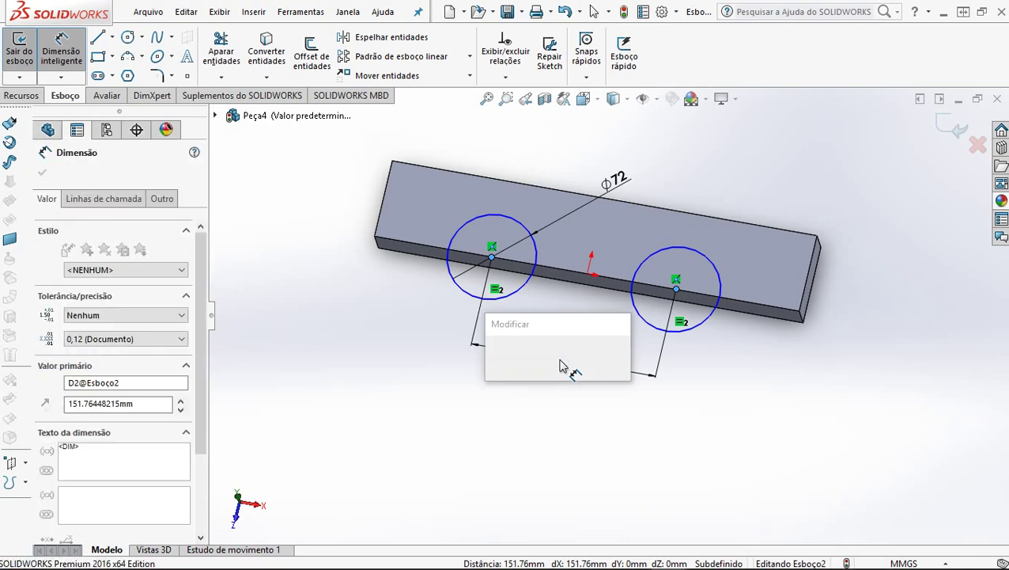
pyautogui.write('120')
pyautogui.press('Return')
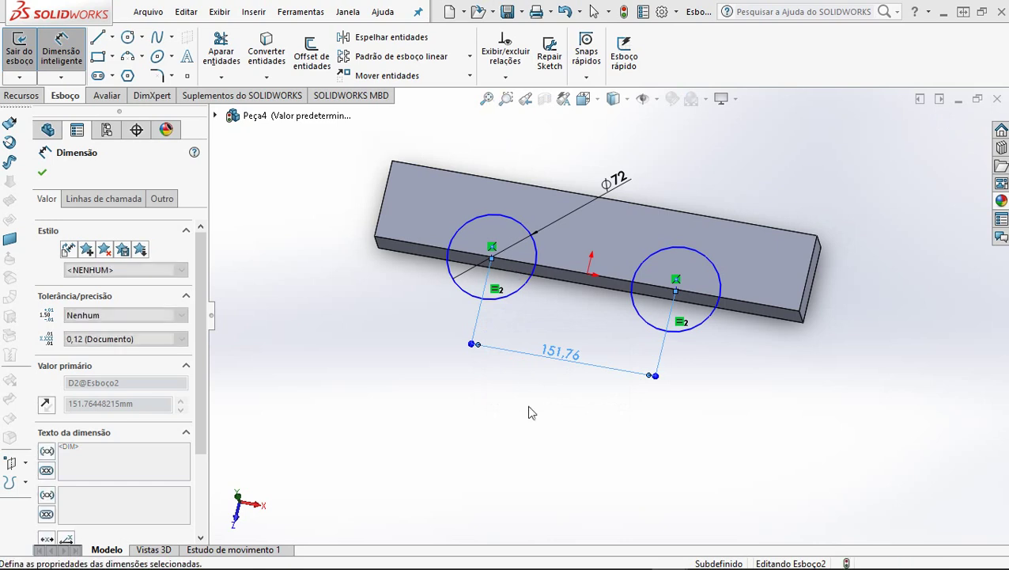
pyautogui.click(529, 407)
# Step: Dimension the left circle's centre from the sketch origin and set the distance to 60 mm
pyautogui.click(491, 258)
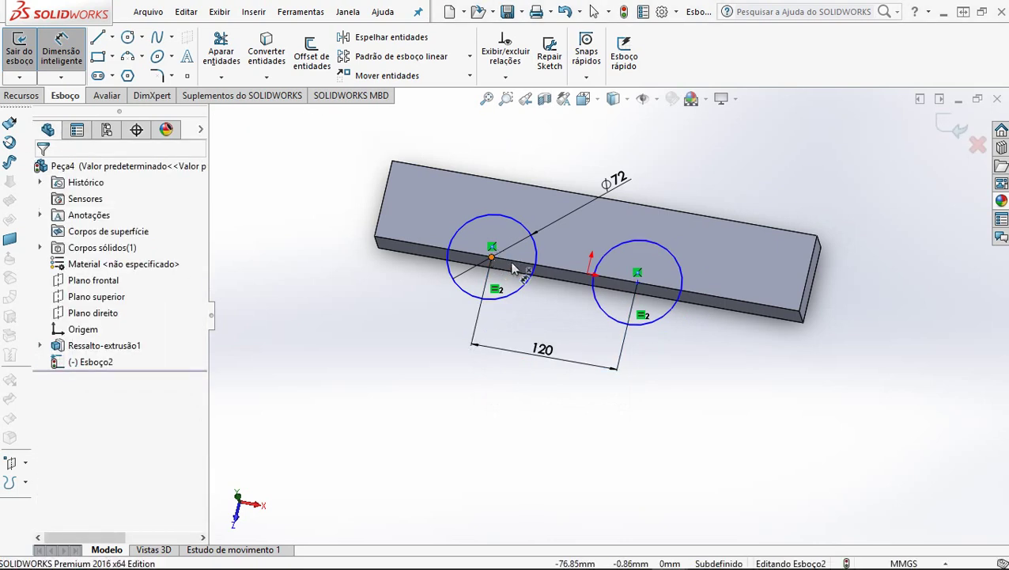
pyautogui.click(584, 274)
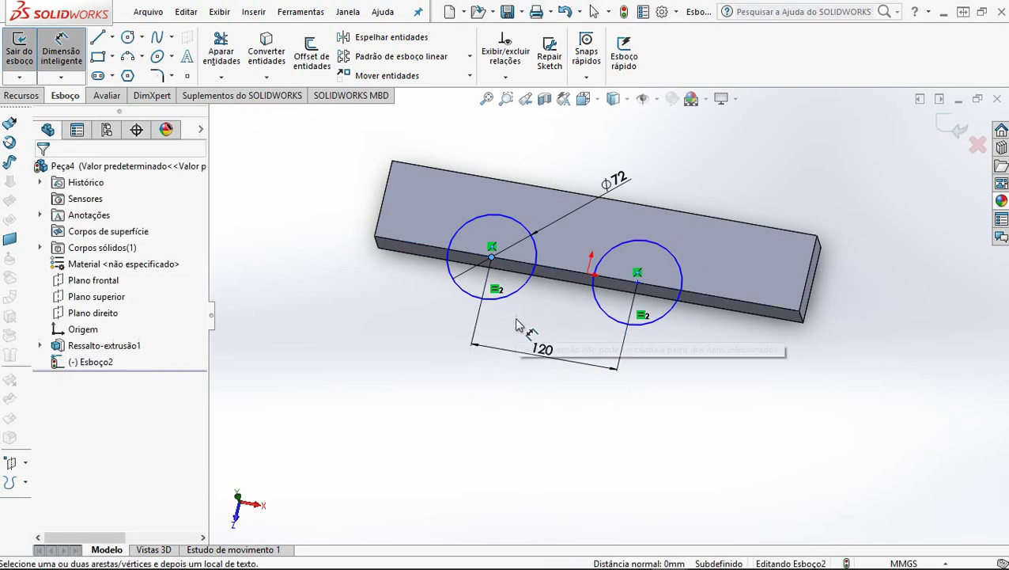
pyautogui.click(589, 272)
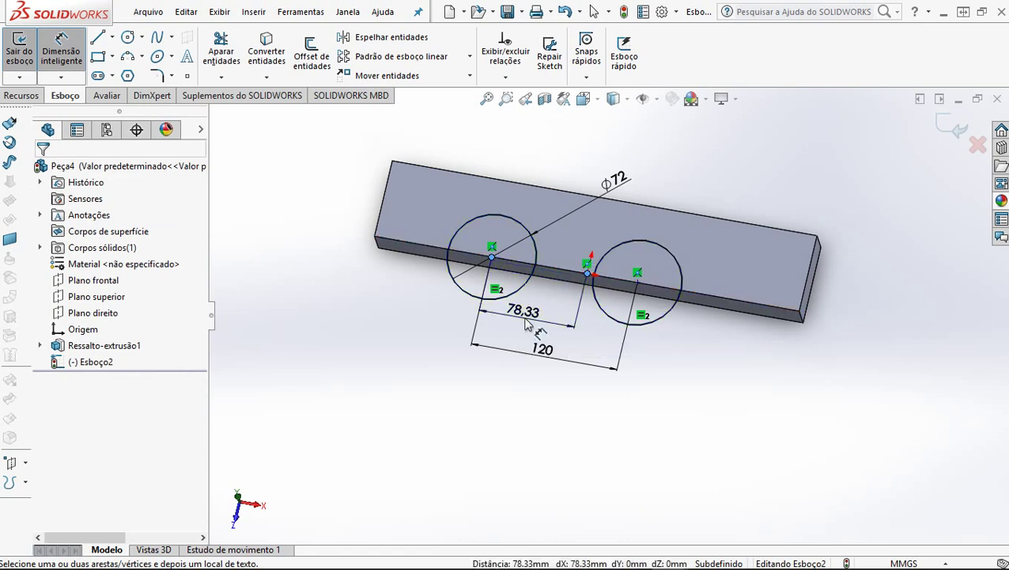
pyautogui.click(525, 324)
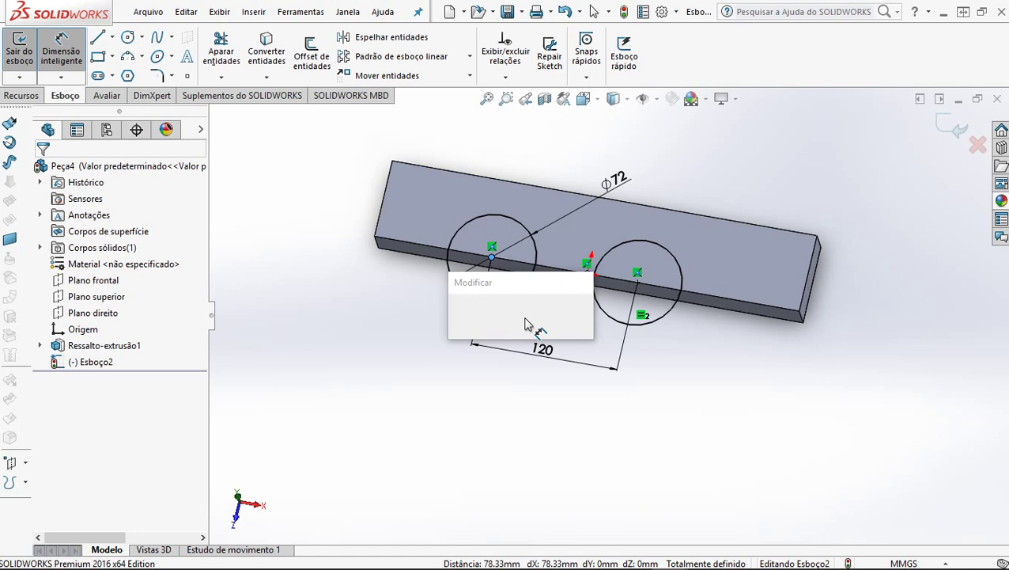
pyautogui.write('6')
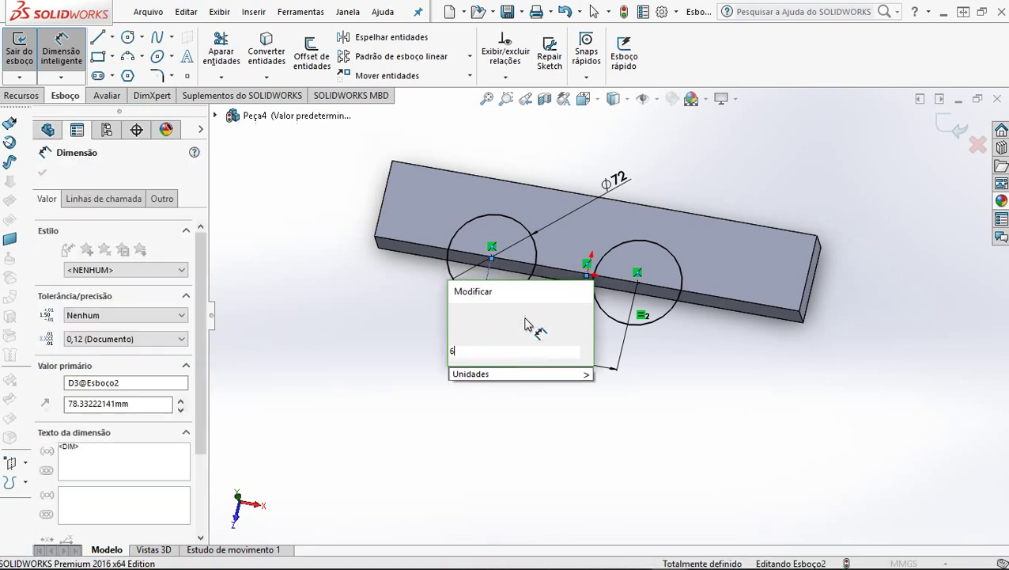
pyautogui.write('0')
pyautogui.press('Return')
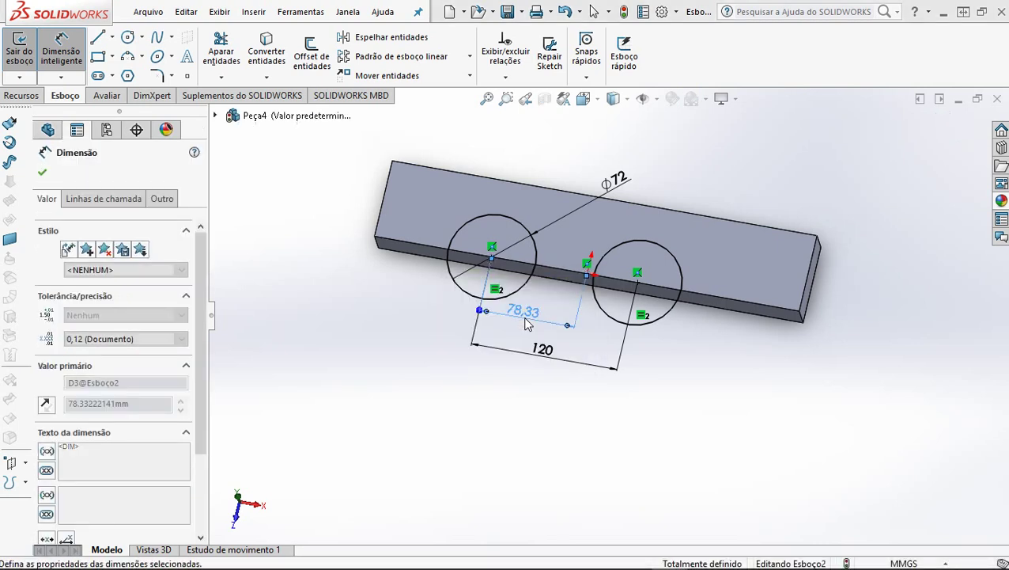
pyautogui.click(699, 394)
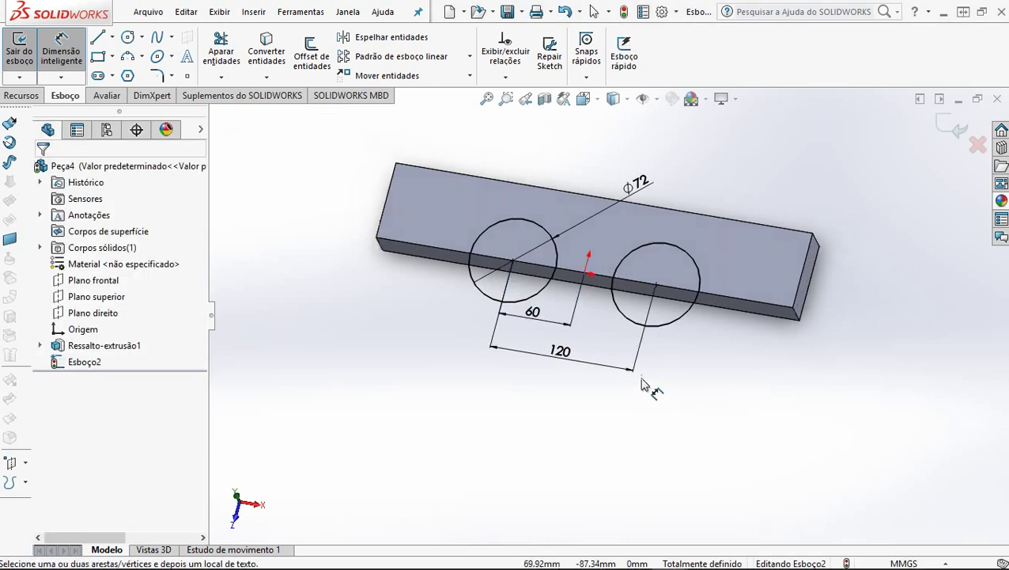
# Step: Cut-extrude the two circles into the block's top face with a blind depth of 8 mm
pyautogui.moveTo(642, 385)
pyautogui.mouseDown(button='middle')
pyautogui.moveTo(646, 317)
pyautogui.moveTo(132, 189)
pyautogui.mouseUp(button='middle')
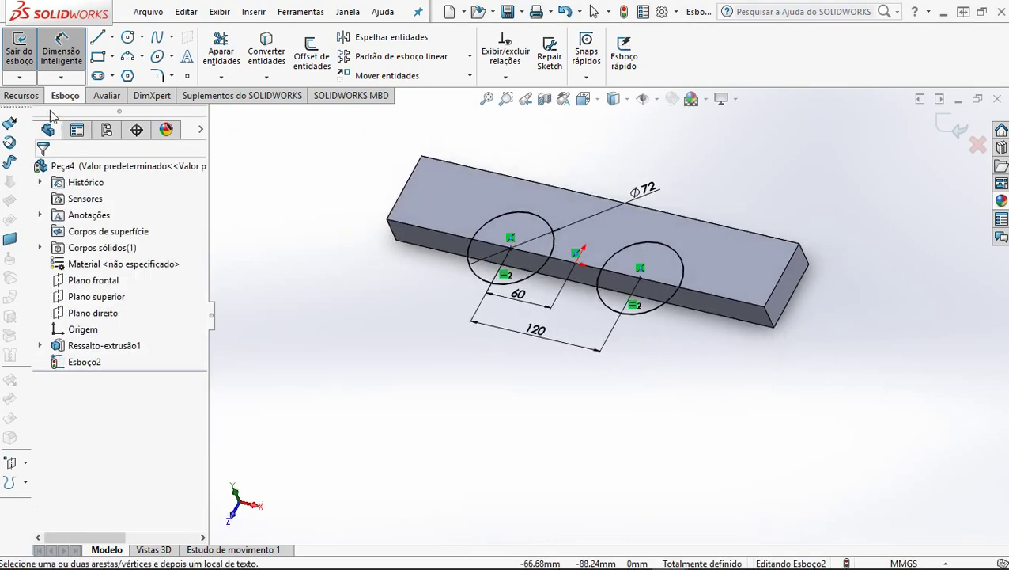
pyautogui.click(22, 96)
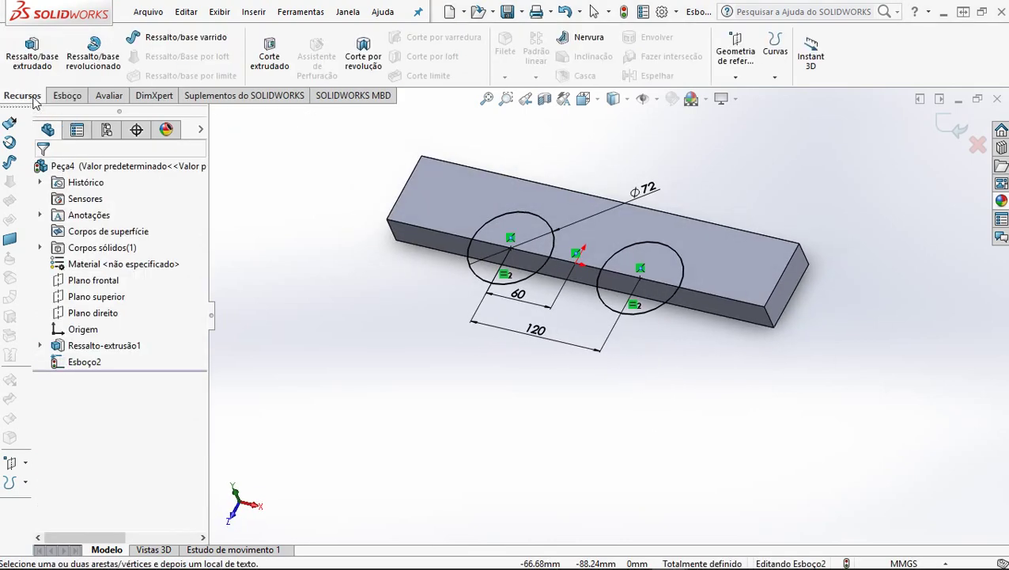
pyautogui.click(269, 56)
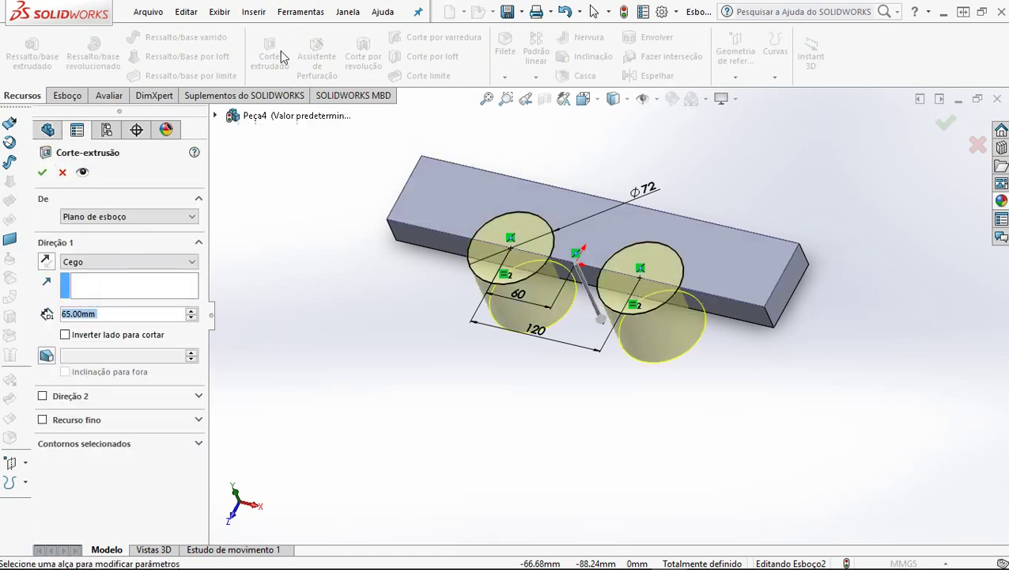
pyautogui.write('8')
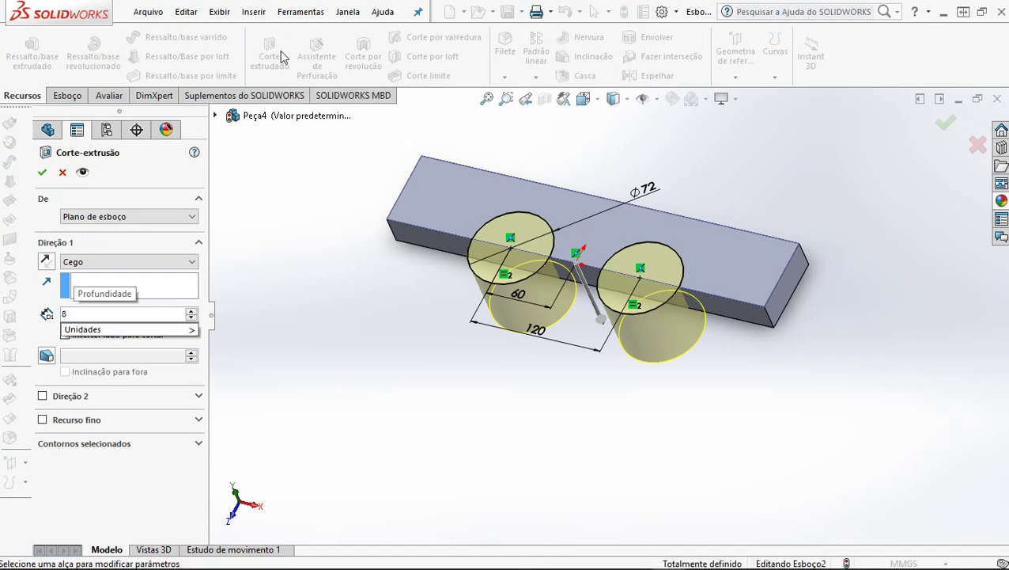
pyautogui.press('Return')
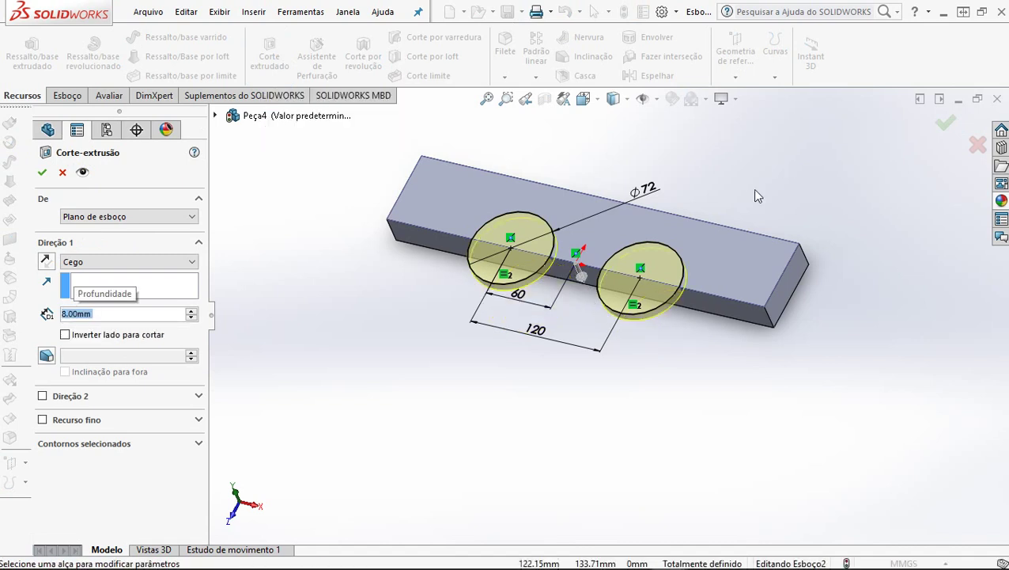
pyautogui.moveTo(627, 449); pyautogui.dragTo(638, 342, button='middle')
pyautogui.moveTo(553, 342); pyautogui.dragTo(521, 367, button='middle')
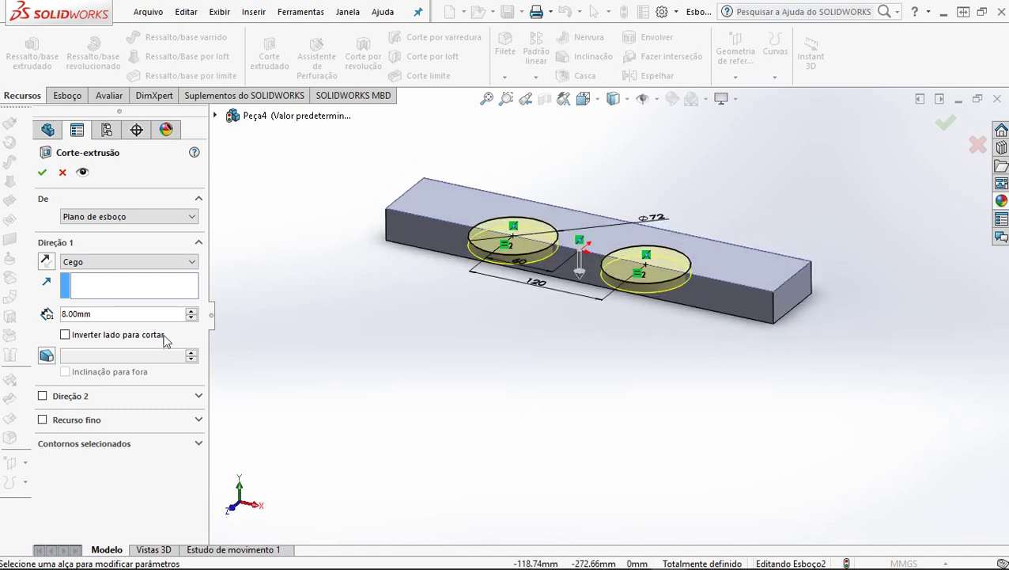
pyautogui.click(42, 173)
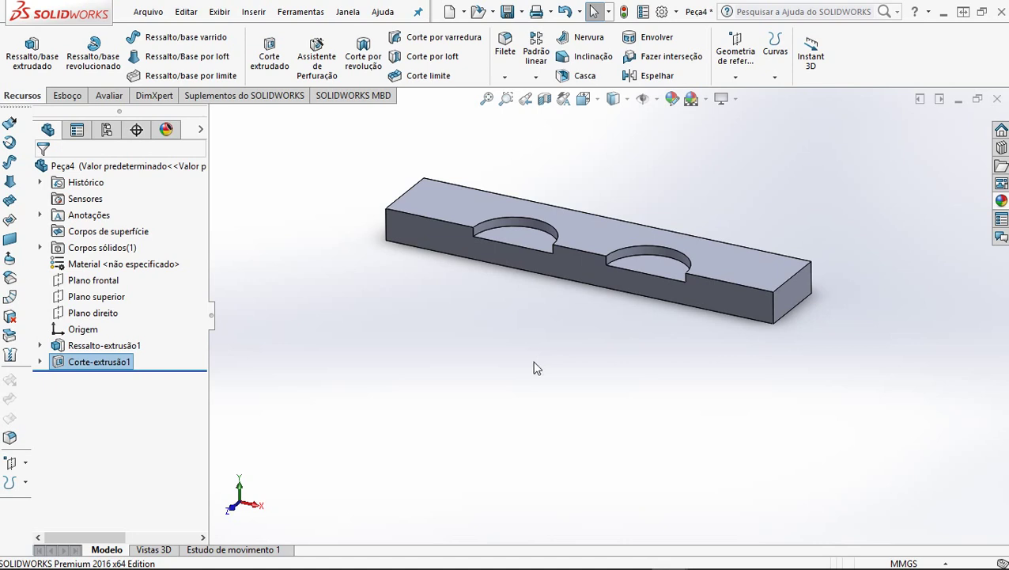
pyautogui.moveTo(542, 298); pyautogui.dragTo(540, 247, button='middle')
pyautogui.click(503, 285)
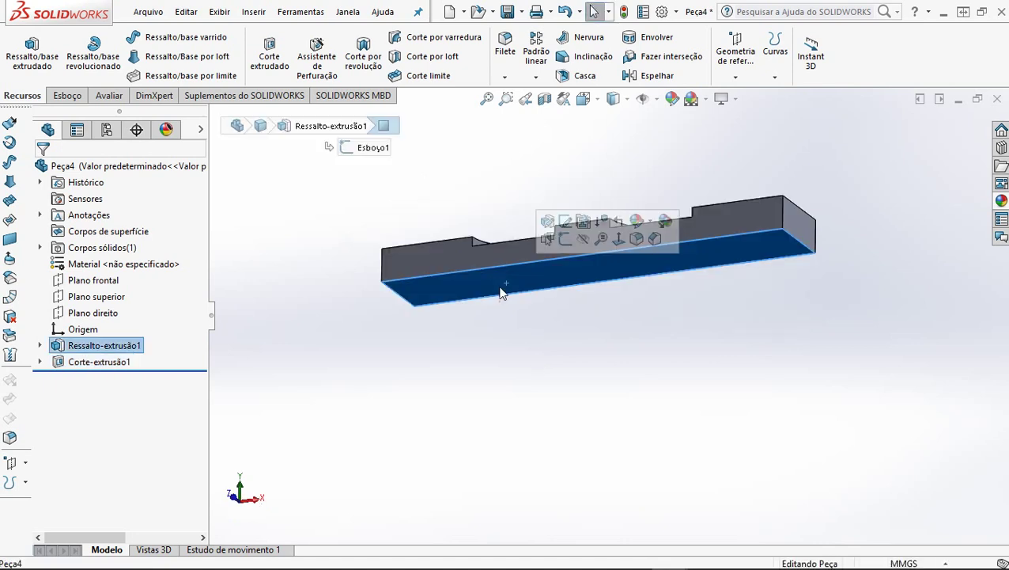
pyautogui.click(568, 224)
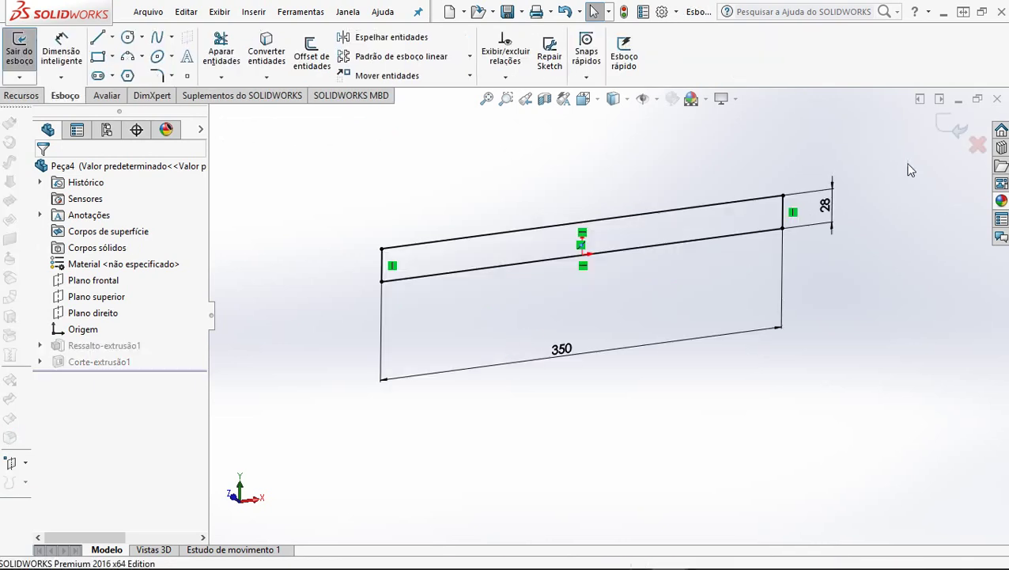
pyautogui.click(977, 145)
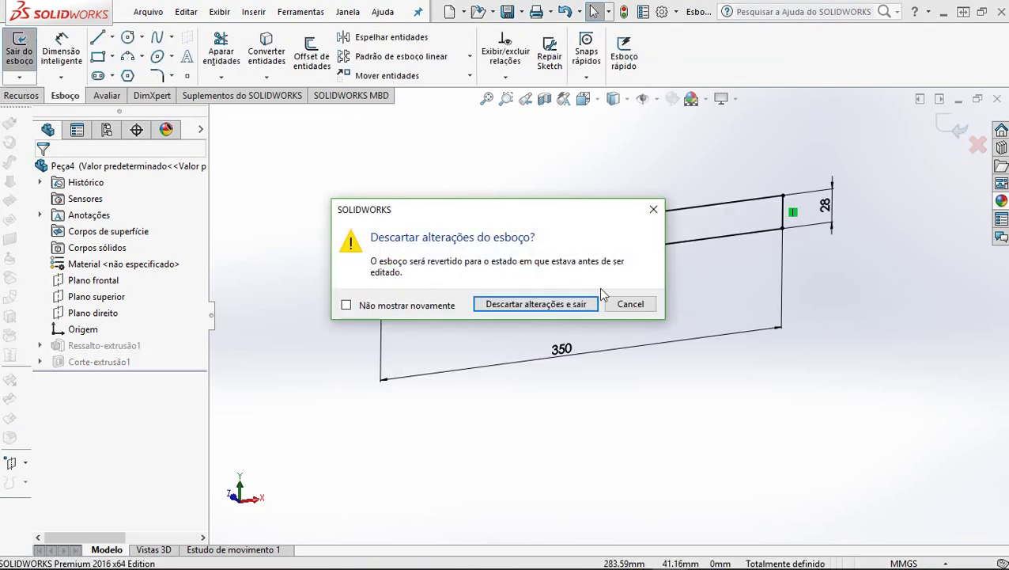
pyautogui.click(565, 306)
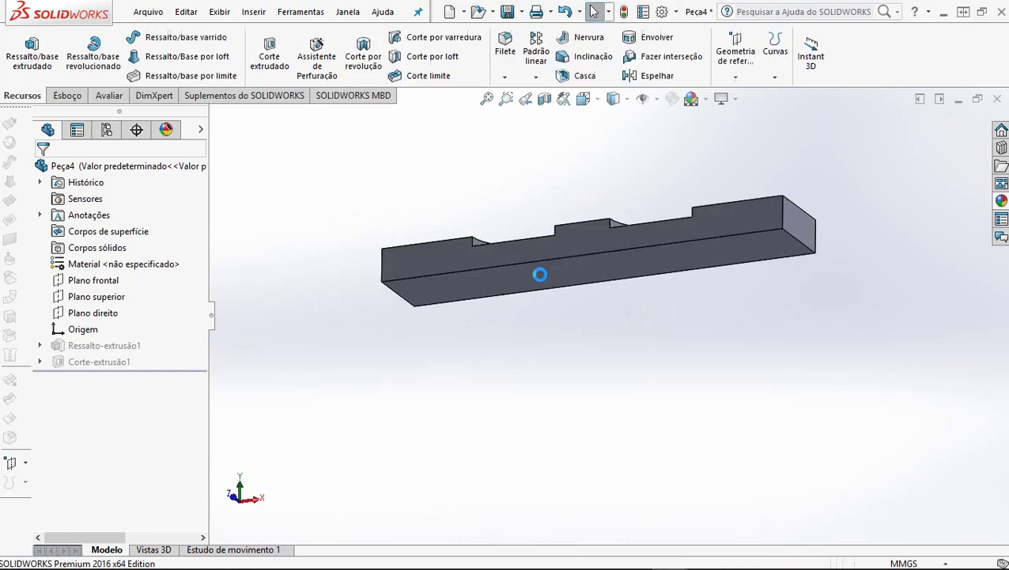
# Step: Sketch two corner rectangles on the block's underside, one at each end, spanning its full 65 mm depth and about 53 and 50 mm wide
pyautogui.click(539, 274)
pyautogui.click(65, 95)
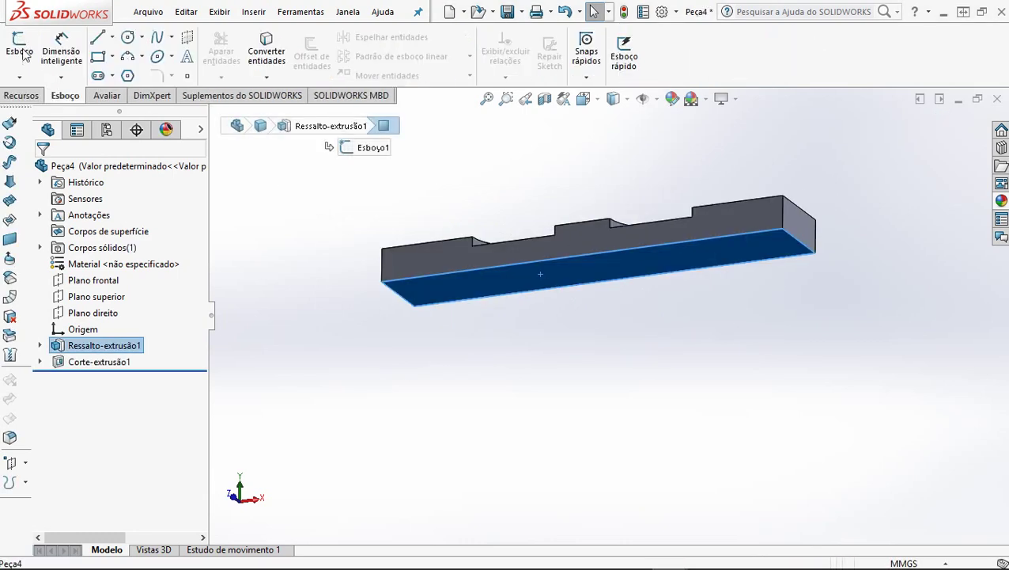
pyautogui.click(20, 46)
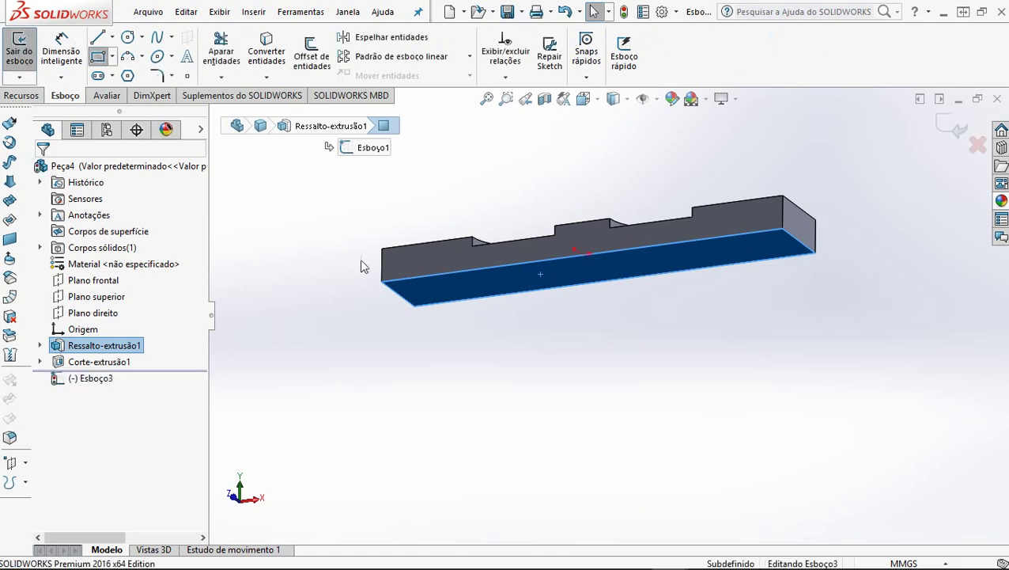
pyautogui.hotkey('ctrl', '8')
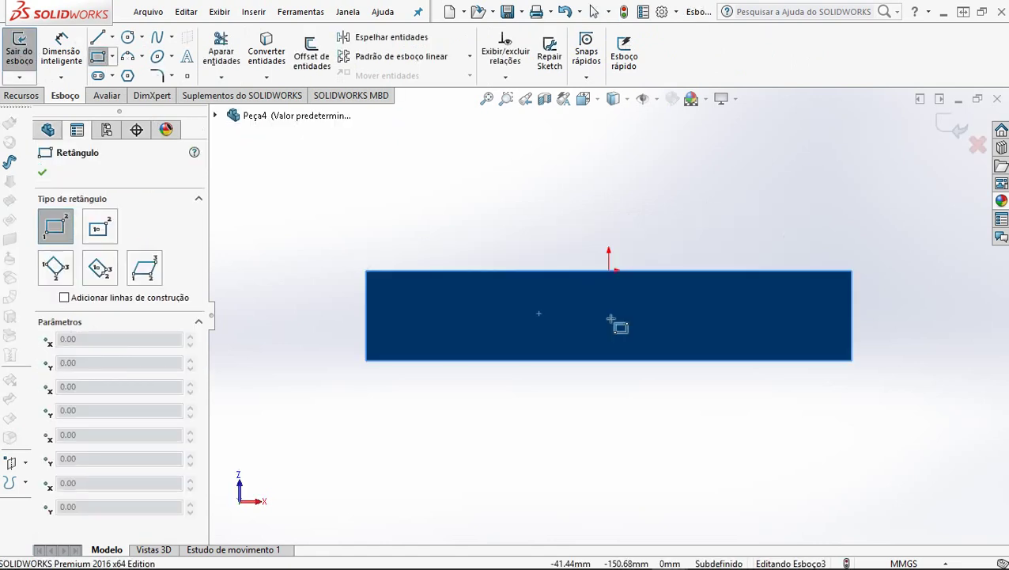
pyautogui.click(365, 271)
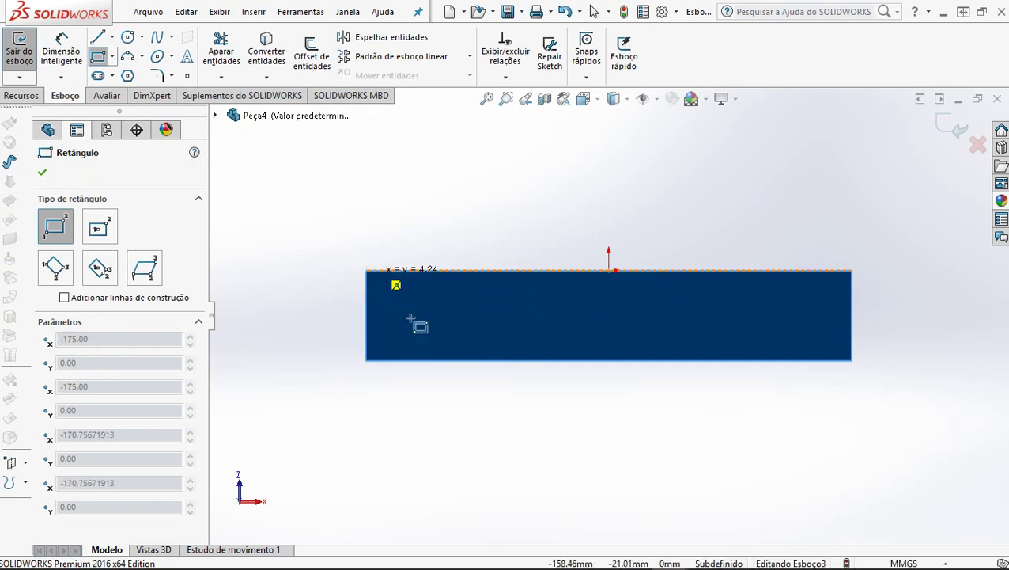
pyautogui.click(440, 361)
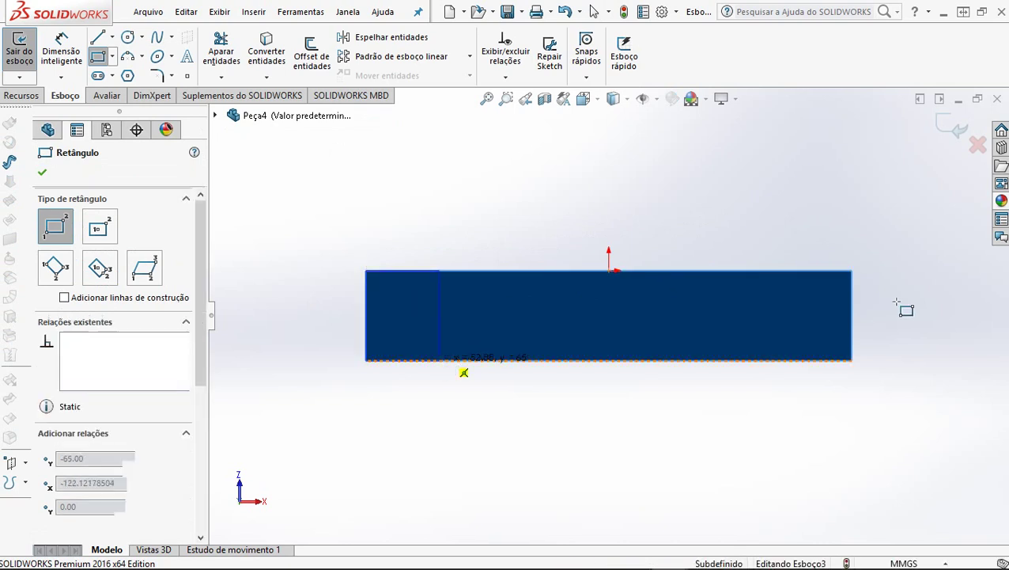
pyautogui.click(851, 271)
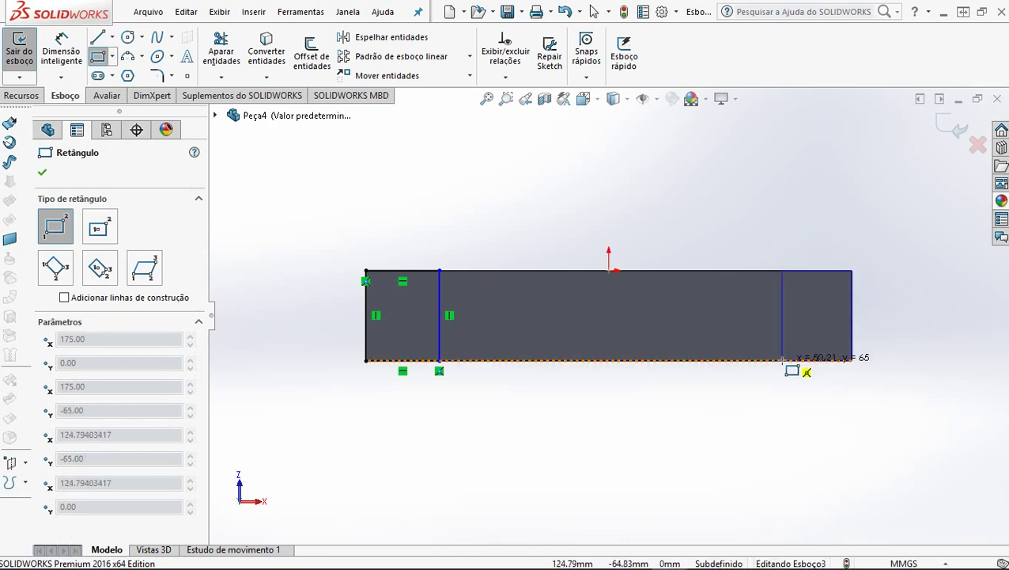
pyautogui.click(782, 361)
pyautogui.press('Escape')
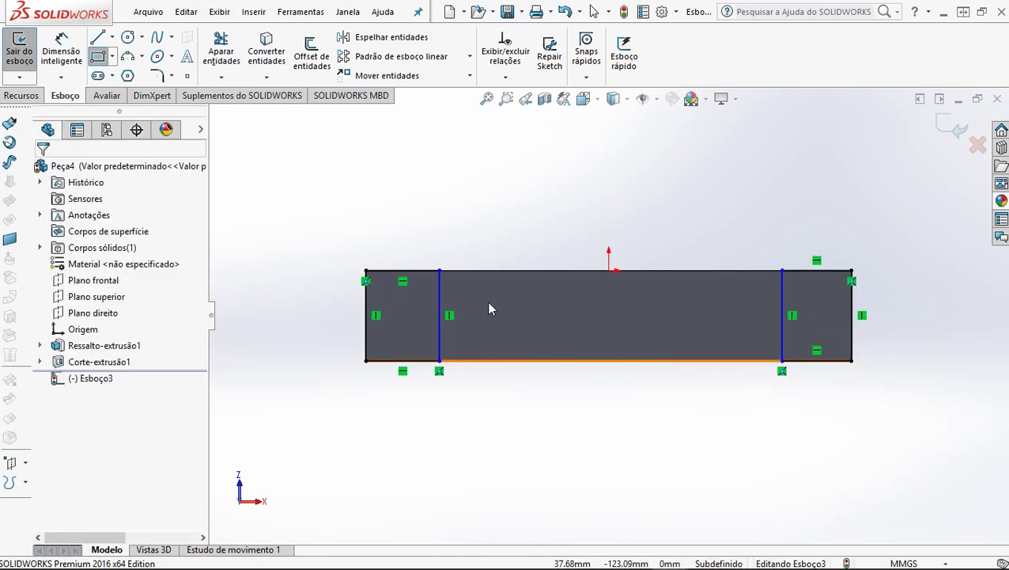
pyautogui.press('Escape')
pyautogui.click(818, 275)
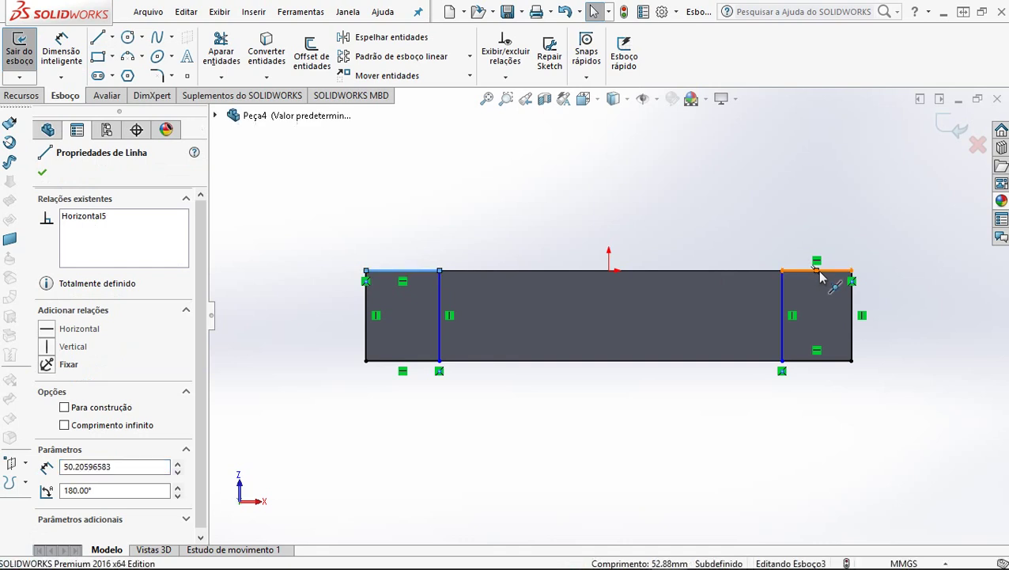
pyautogui.keyDown('ctrl'); pyautogui.click(816, 272); pyautogui.keyUp('ctrl')
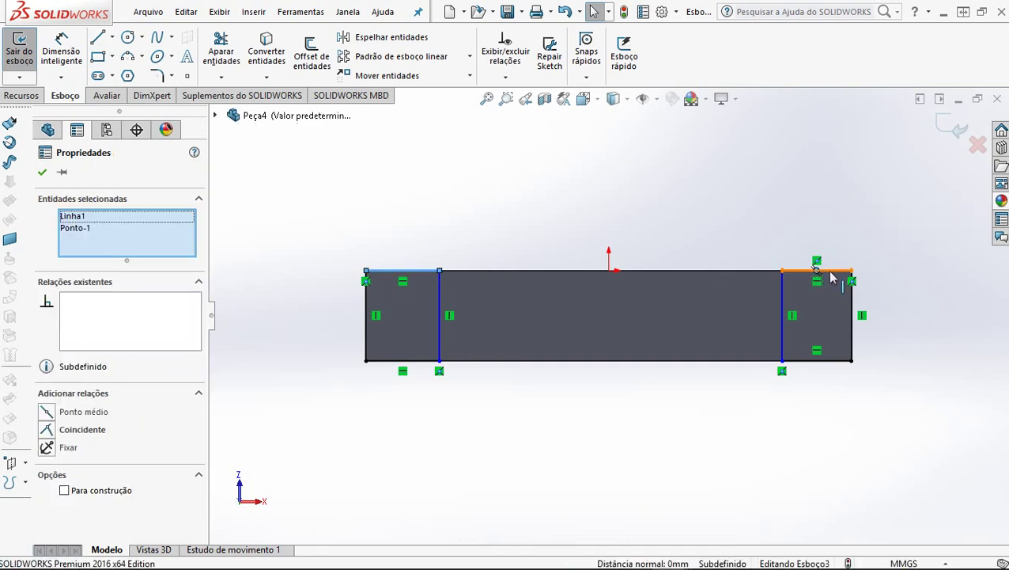
pyautogui.click(830, 274)
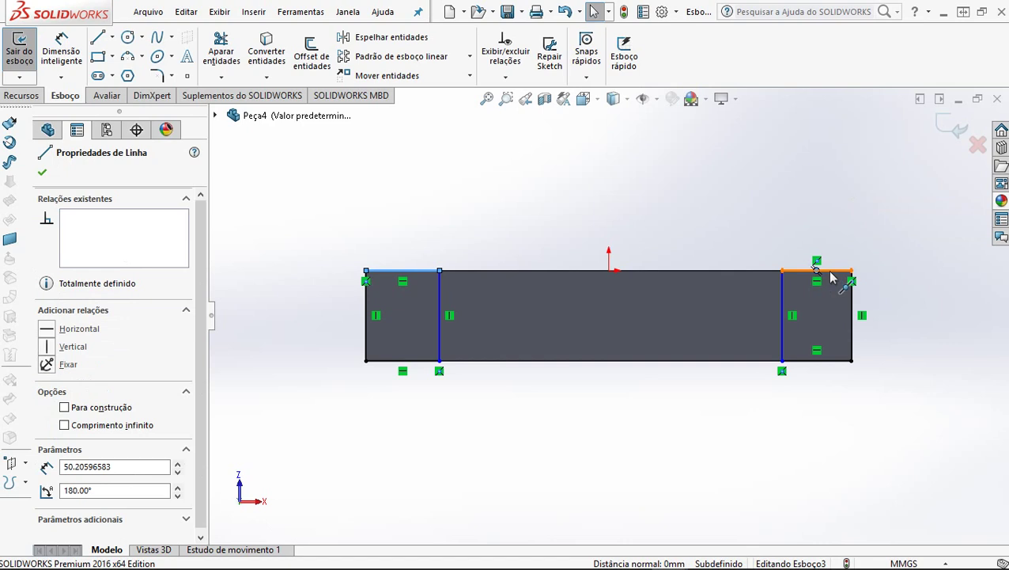
pyautogui.keyDown('ctrl'); pyautogui.click(831, 277); pyautogui.keyUp('ctrl')
pyautogui.keyDown('ctrl'); pyautogui.click(830, 273); pyautogui.keyUp('ctrl')
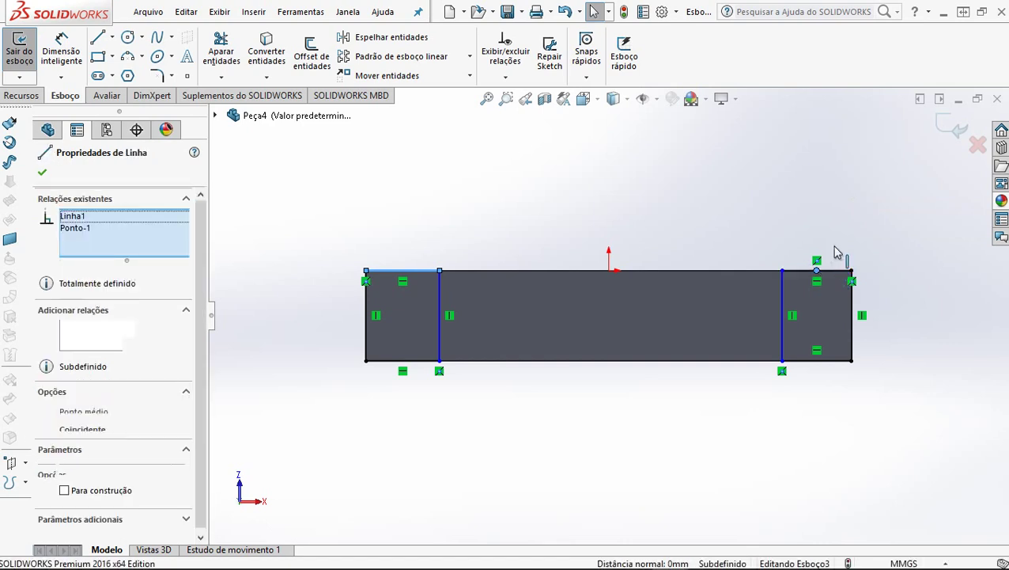
pyautogui.keyDown('ctrl'); pyautogui.click(834, 270); pyautogui.keyUp('ctrl')
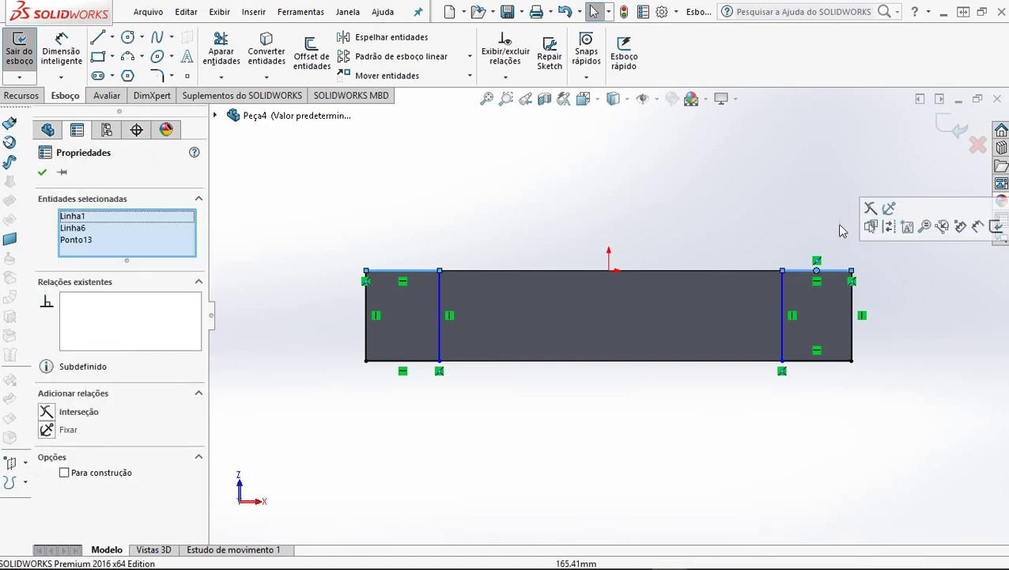
pyautogui.click(817, 210)
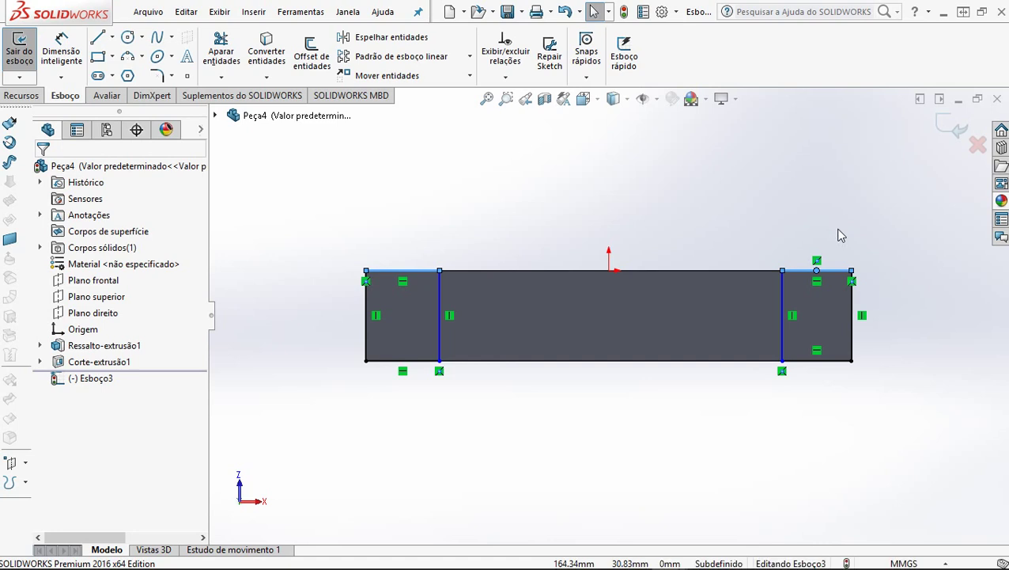
# Step: Make the two end rectangles equally wide by adding an Equal relation between their upper horizontal lines
pyautogui.click(815, 270)
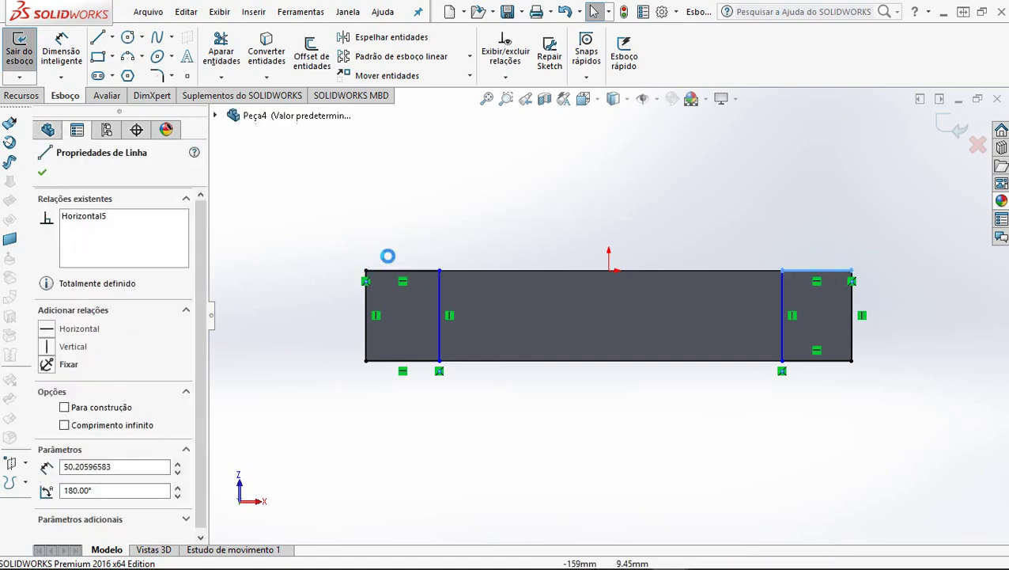
pyautogui.click(389, 255)
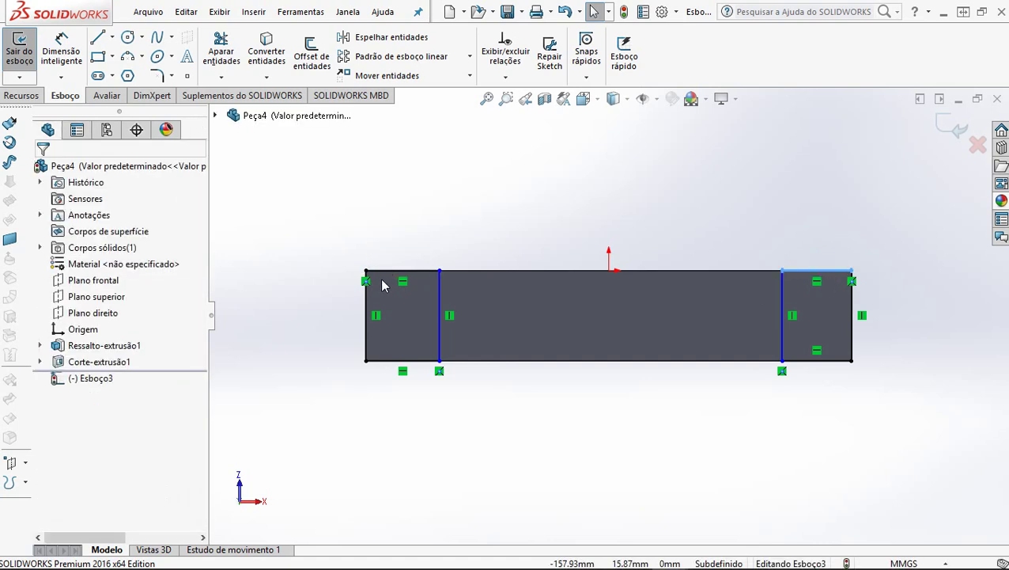
pyautogui.click(382, 283)
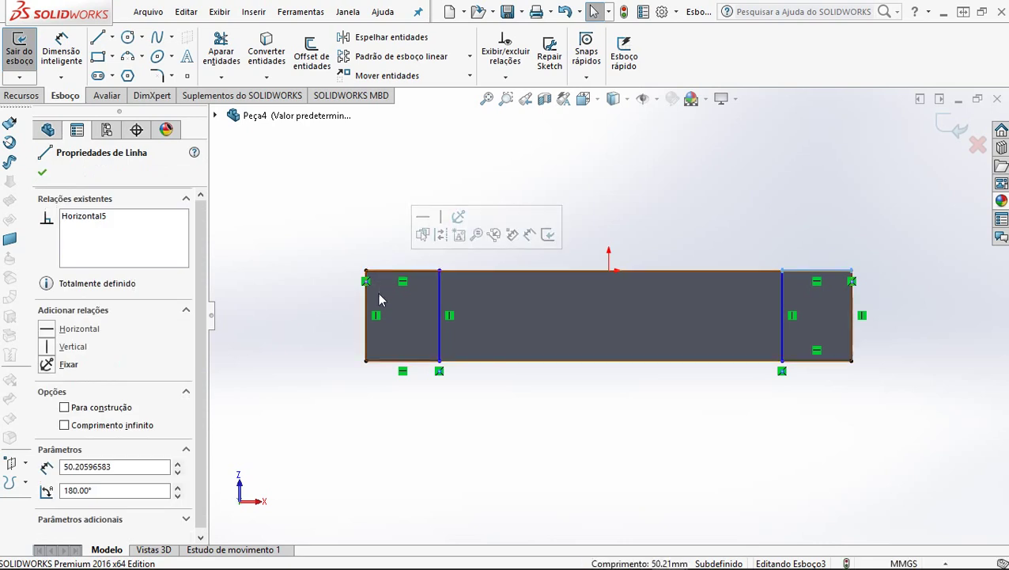
pyautogui.keyDown('ctrl'); pyautogui.click(395, 274); pyautogui.keyUp('ctrl')
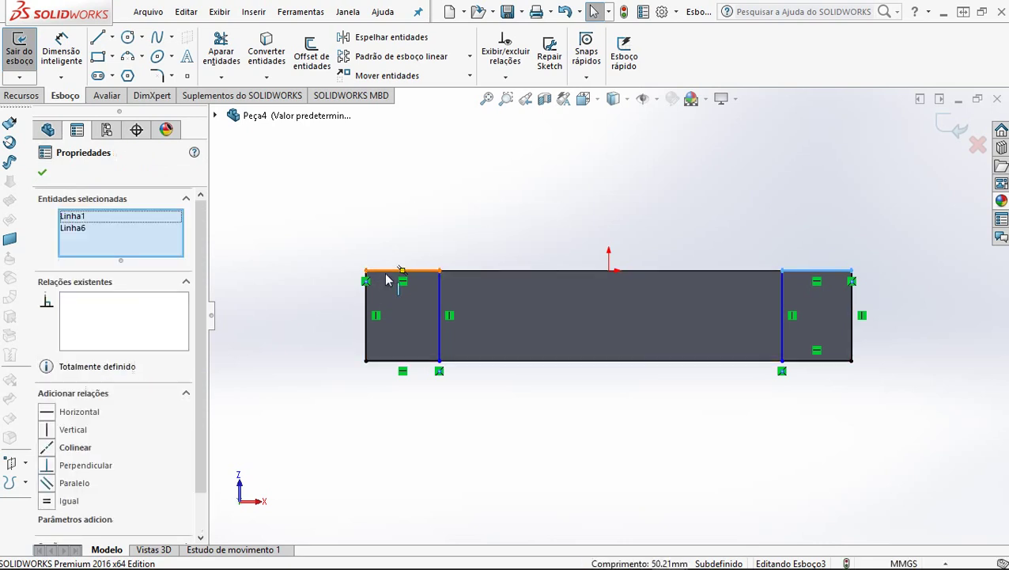
pyautogui.click(515, 213)
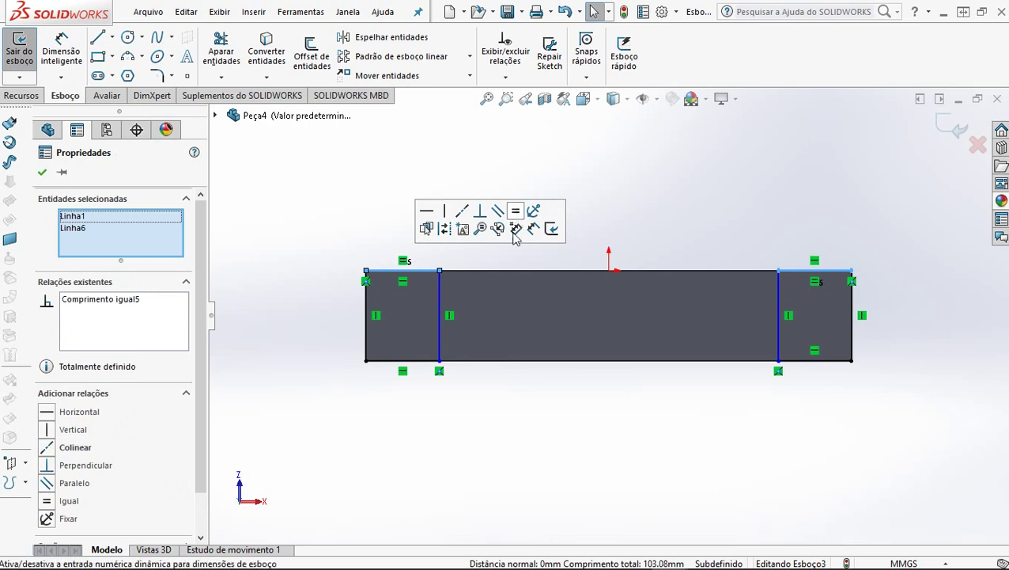
pyautogui.click(500, 198)
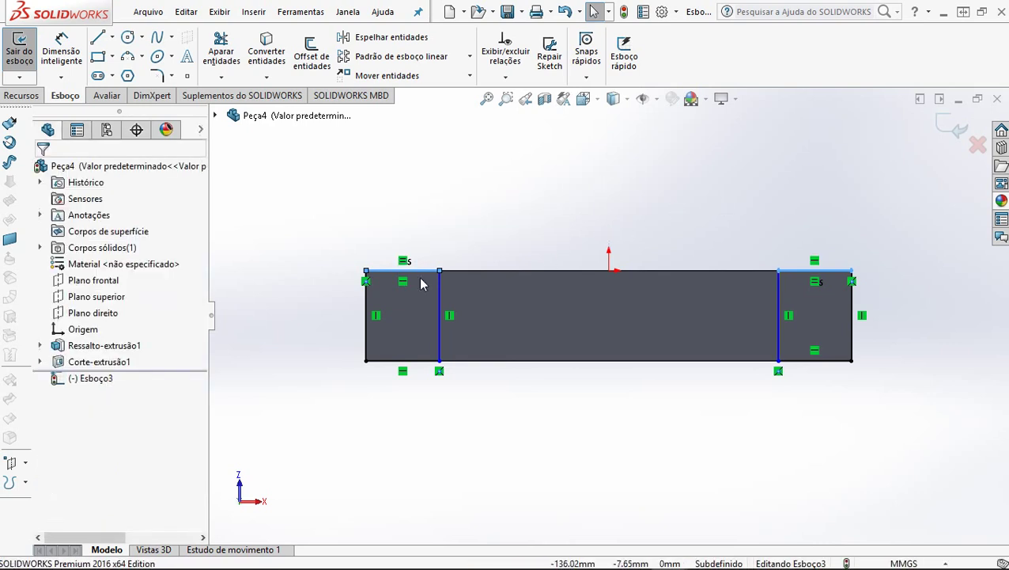
# Step: Dimension the left rectangle's width and set it to 20 mm
pyautogui.moveTo(421, 280); pyautogui.dragTo(421, 269, button='right')
pyautogui.click(408, 230)
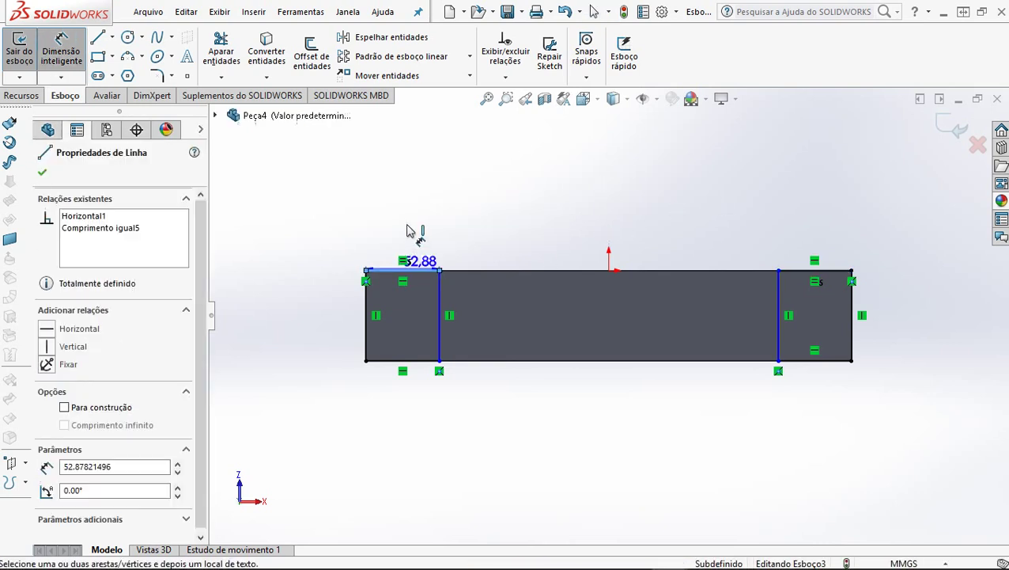
pyautogui.click(405, 227)
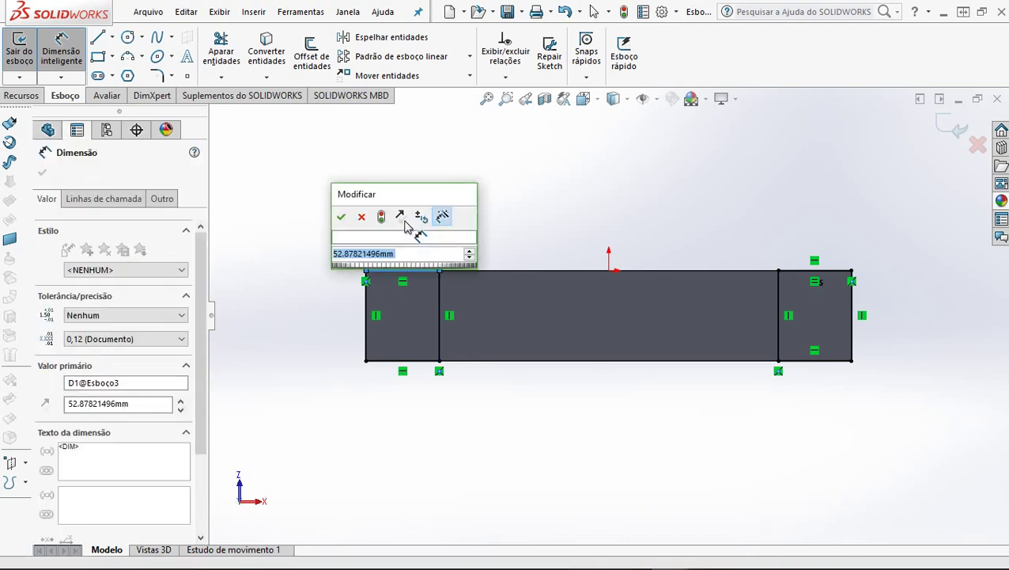
pyautogui.press('Return')
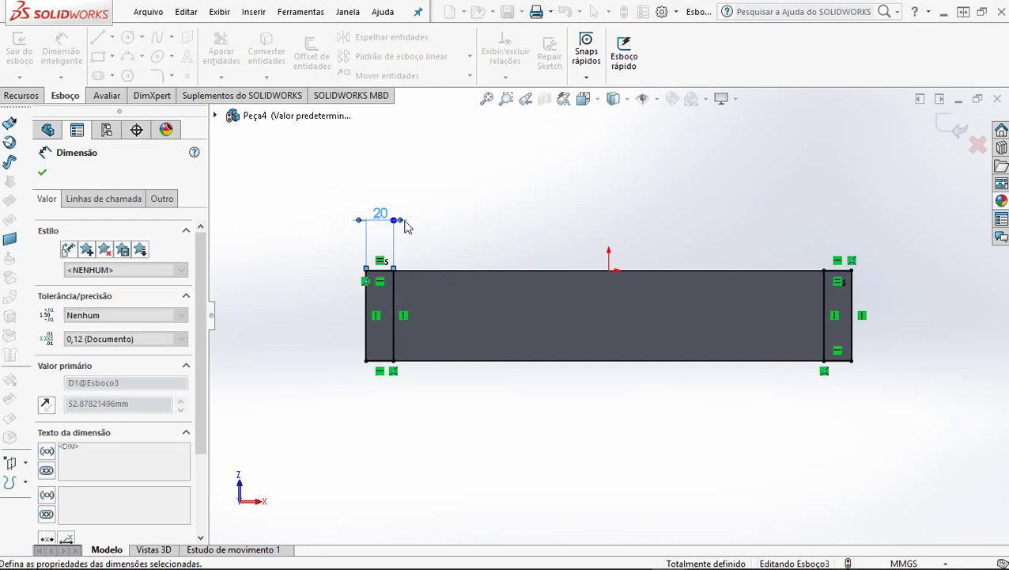
pyautogui.click(570, 207)
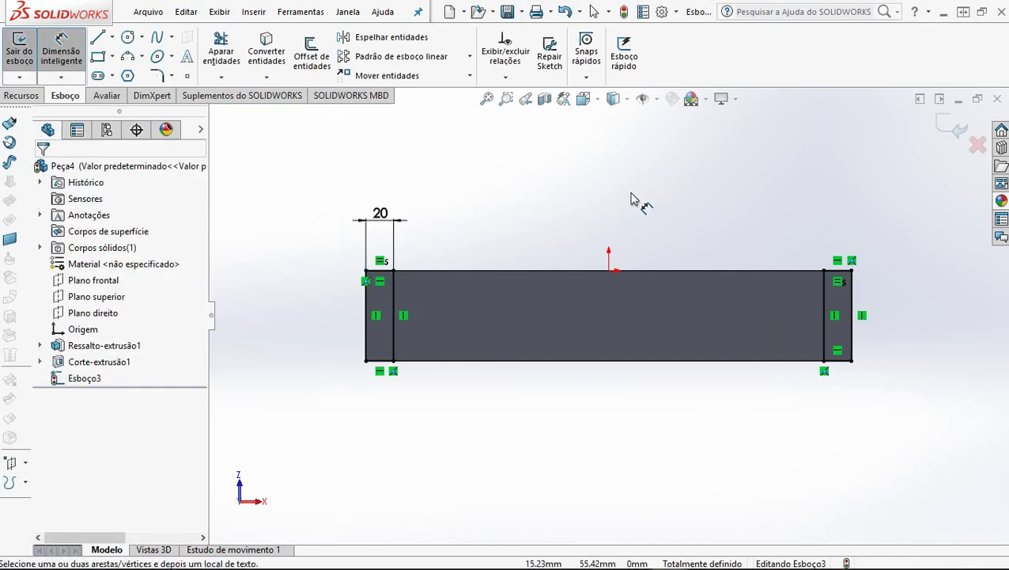
# Step: Cut-extrude the two end rectangles into the block's underside with a blind depth of 2 mm
pyautogui.moveTo(633, 201); pyautogui.dragTo(475, 390, button='middle')
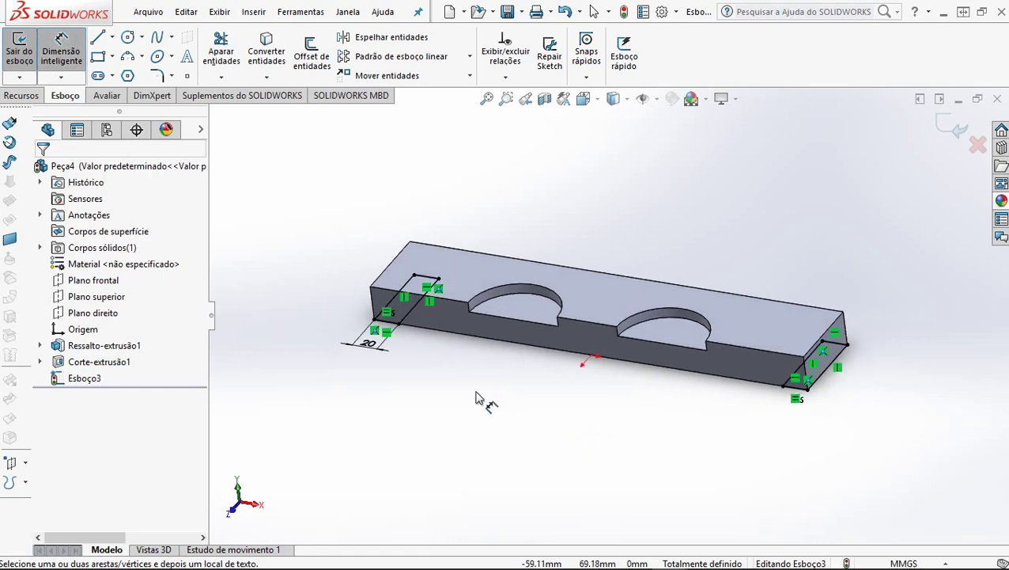
pyautogui.moveTo(552, 433)
pyautogui.mouseDown(button='middle')
pyautogui.moveTo(577, 480)
pyautogui.moveTo(555, 533)
pyautogui.moveTo(563, 434)
pyautogui.moveTo(536, 396)
pyautogui.moveTo(552, 434)
pyautogui.moveTo(559, 420)
pyautogui.moveTo(540, 380)
pyautogui.moveTo(523, 428)
pyautogui.moveTo(387, 401)
pyautogui.mouseUp(button='middle')
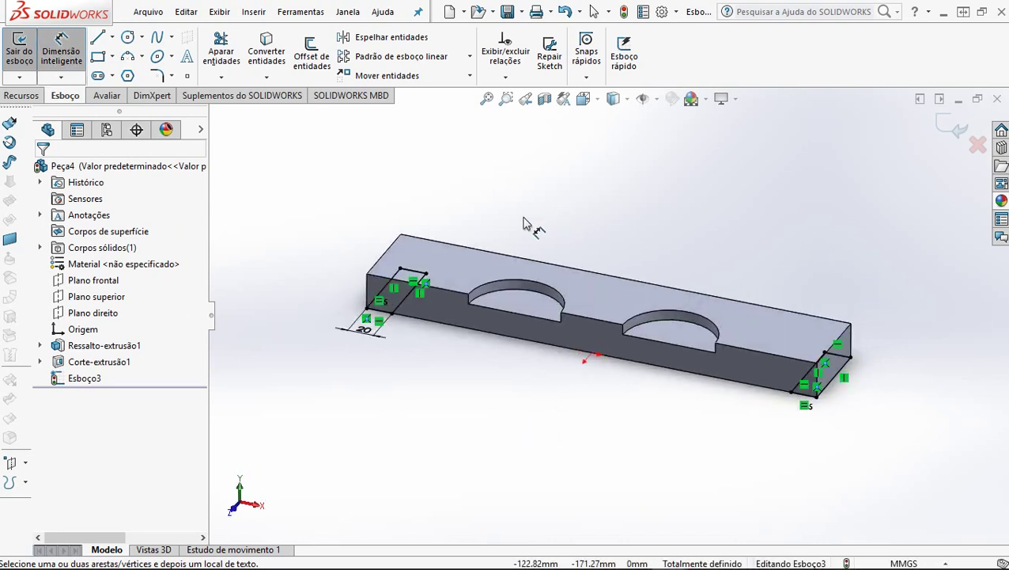
pyautogui.click(18, 96)
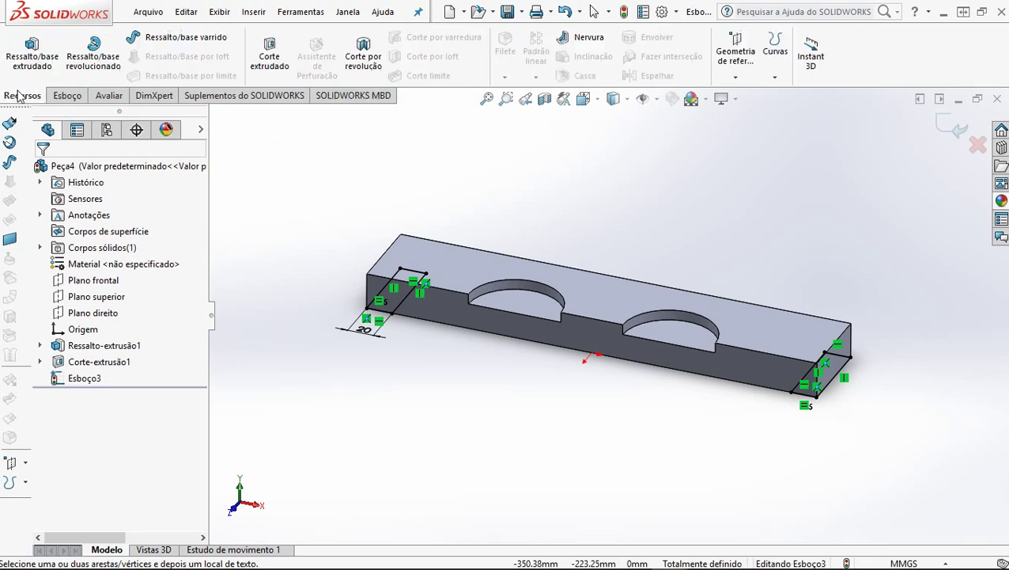
pyautogui.click(269, 55)
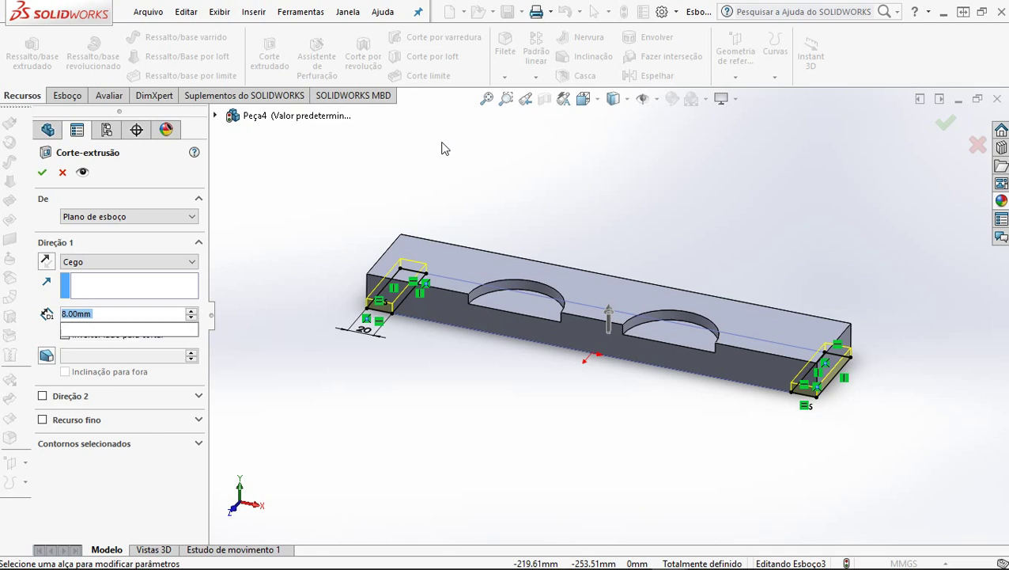
pyautogui.write('2')
pyautogui.press('Return')
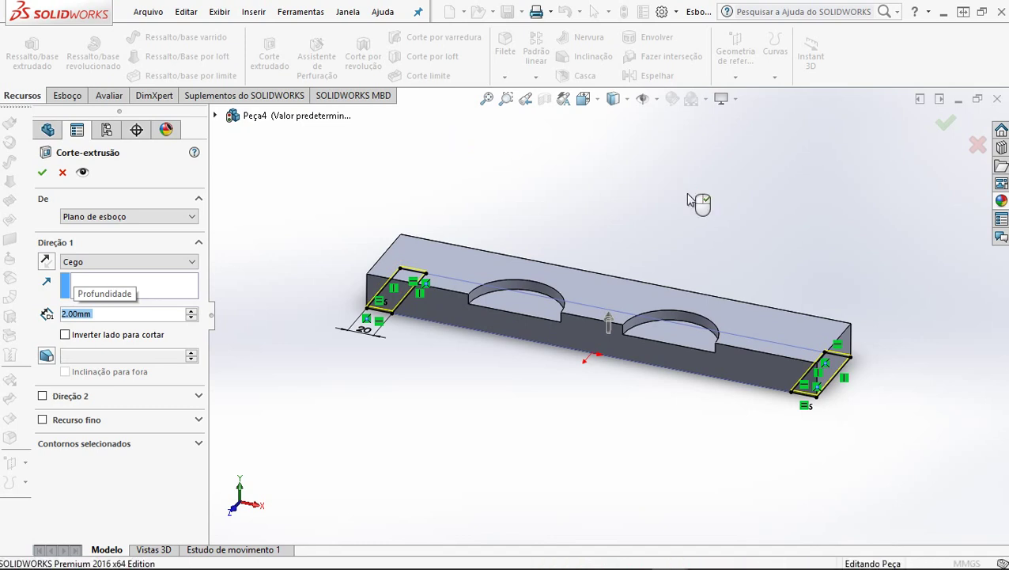
pyautogui.rightClick(701, 217)
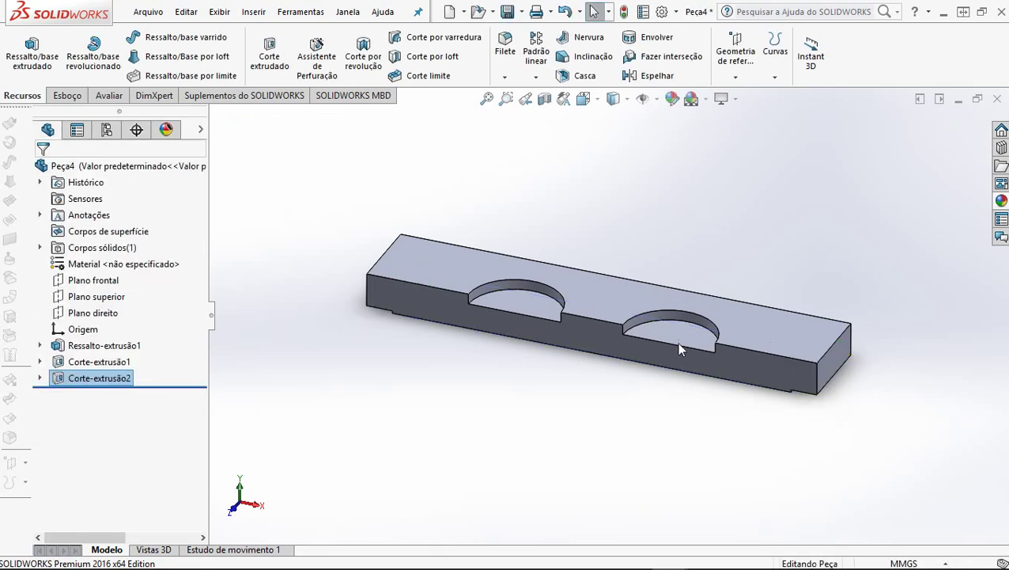
# Step: Save the part as "gargalo" in the "video aula 04" folder
pyautogui.click(650, 431)
pyautogui.moveTo(650, 431)
pyautogui.mouseDown(button='middle')
pyautogui.moveTo(666, 269)
pyautogui.moveTo(644, 422)
pyautogui.moveTo(654, 426)
pyautogui.moveTo(661, 395)
pyautogui.moveTo(654, 412)
pyautogui.mouseUp(button='middle')
pyautogui.moveTo(590, 389); pyautogui.dragTo(576, 396, button='middle')
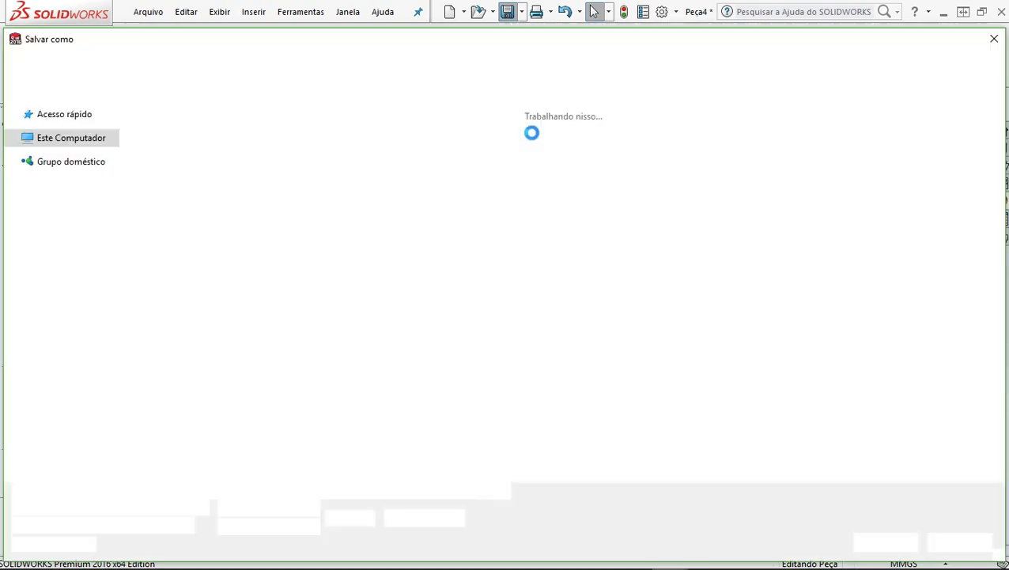
pyautogui.click(273, 425)
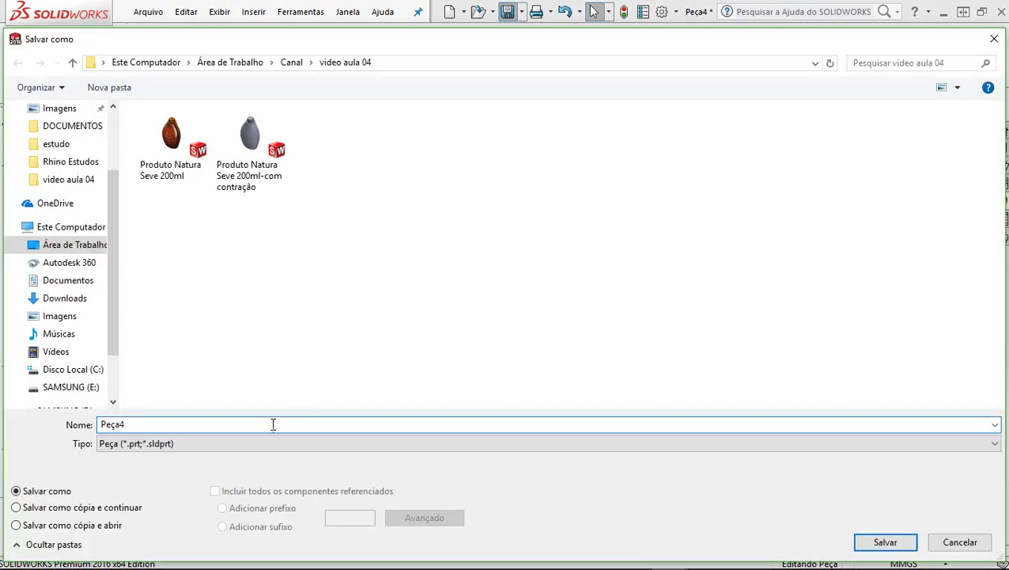
pyautogui.moveTo(273, 425); pyautogui.dragTo(54, 394)
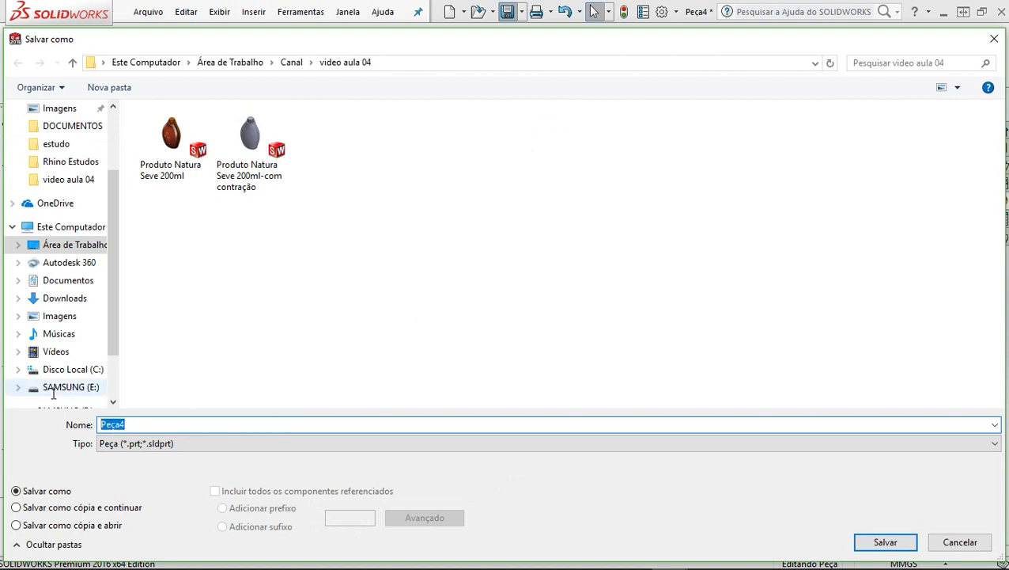
pyautogui.write('gargalo')
pyautogui.click(885, 542)
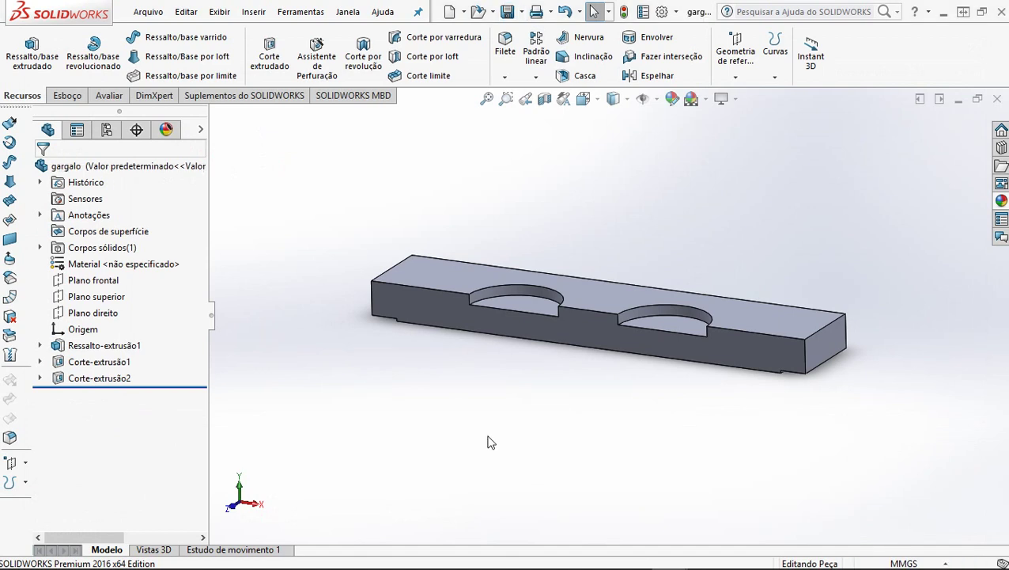
# Step: Save the part under the new name "bloco pino" in the same folder
pyautogui.moveTo(487, 441)
pyautogui.mouseDown(button='middle')
pyautogui.moveTo(505, 380)
pyautogui.moveTo(504, 463)
pyautogui.moveTo(499, 419)
pyautogui.moveTo(491, 421)
pyautogui.moveTo(510, 345)
pyautogui.moveTo(493, 433)
pyautogui.mouseUp(button='middle')
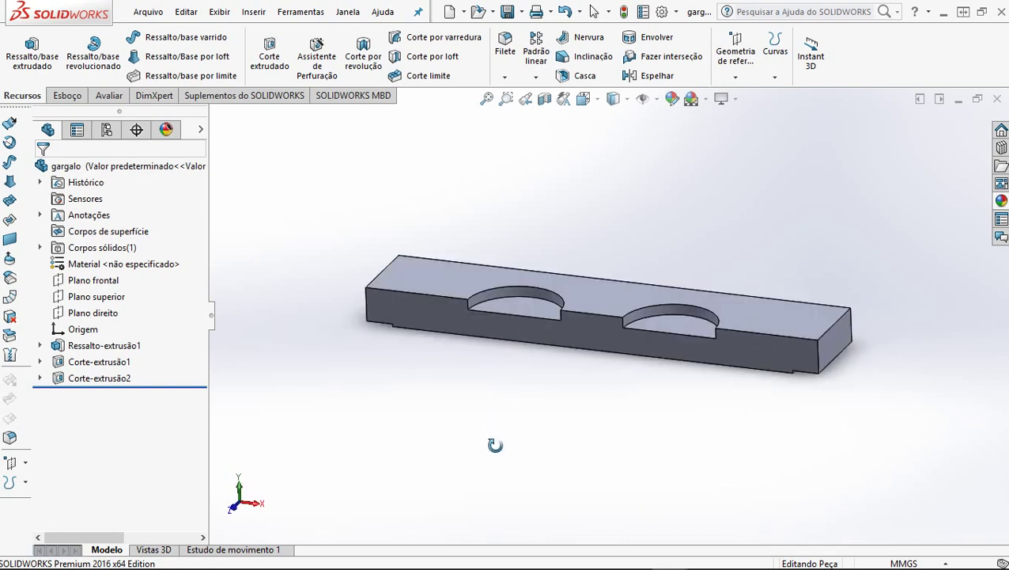
pyautogui.click(522, 13)
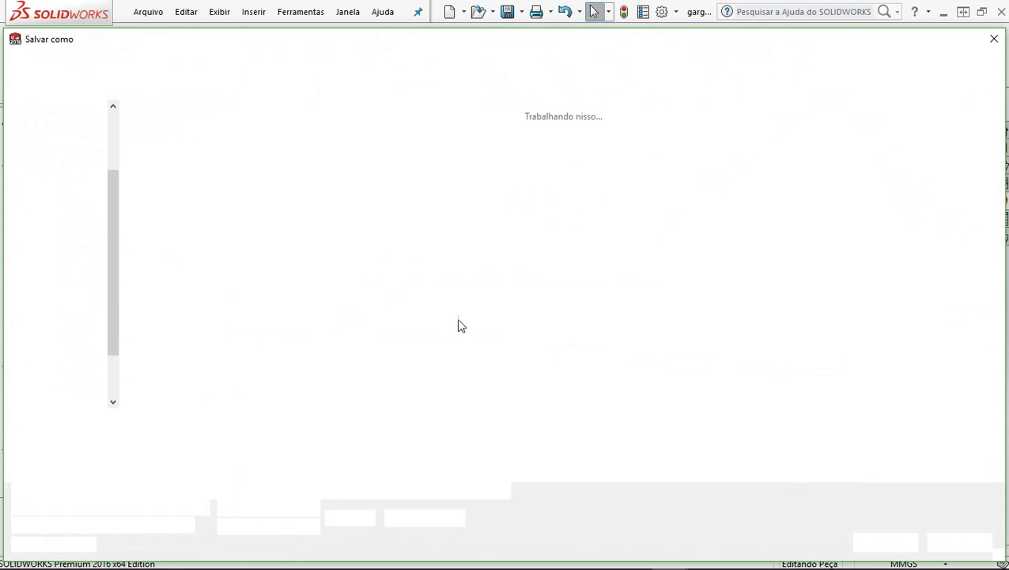
pyautogui.write('bloco')
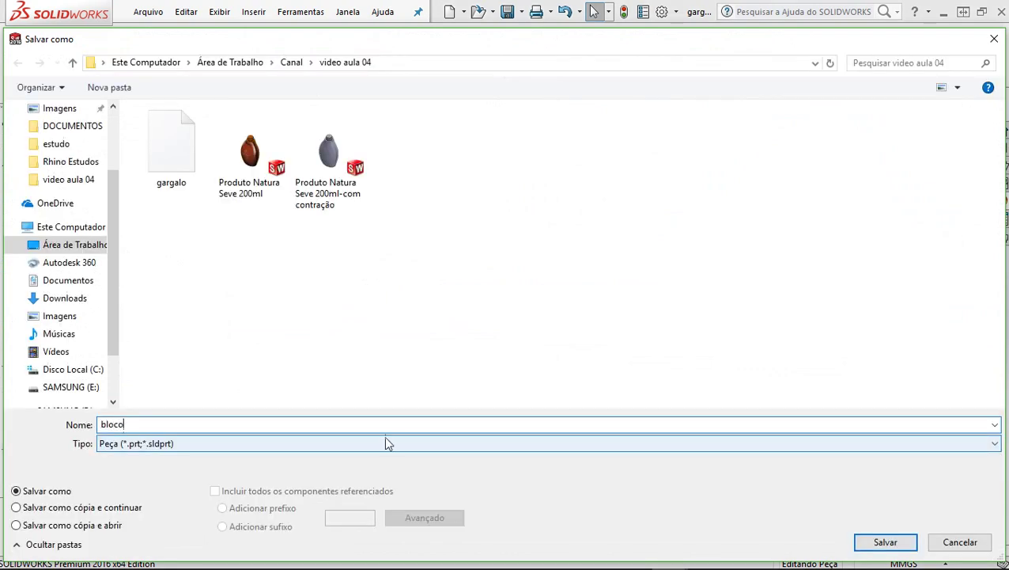
pyautogui.write(' bucha')
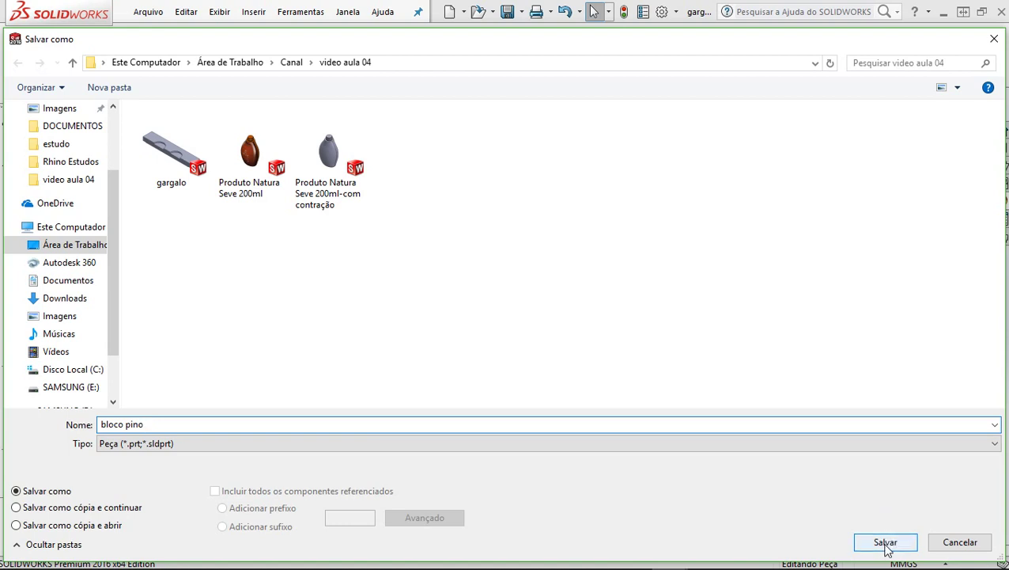
pyautogui.click(888, 546)
pyautogui.click(886, 543)
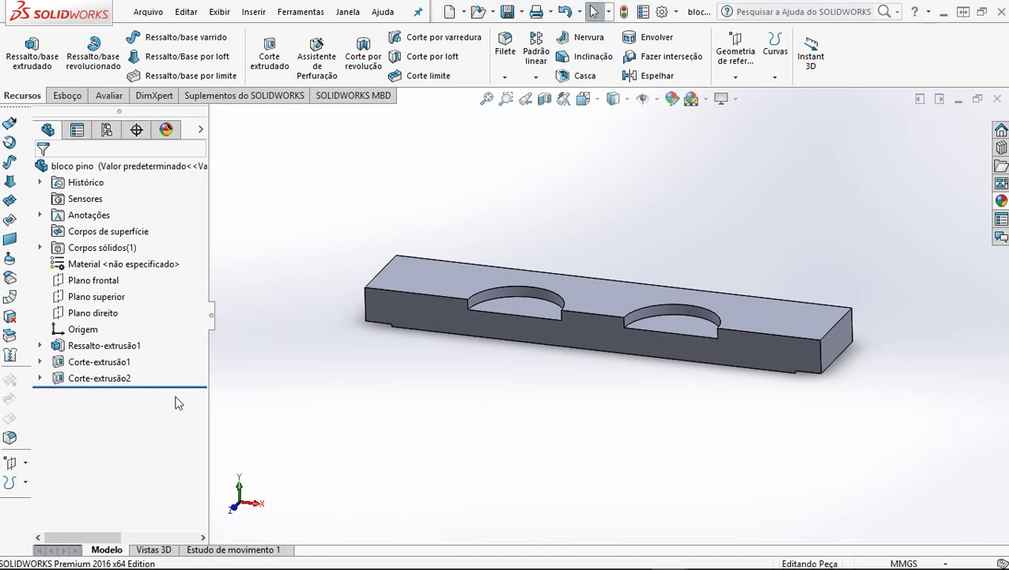
# Step: Delete the cut that forms the two underside end notches, together with its sketch
pyautogui.click(95, 378)
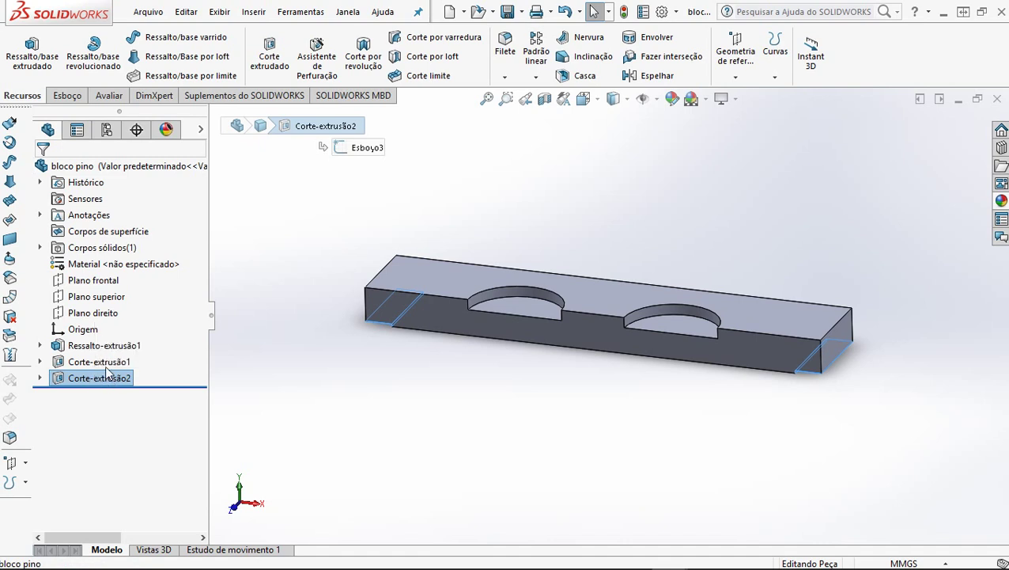
pyautogui.press('Delete')
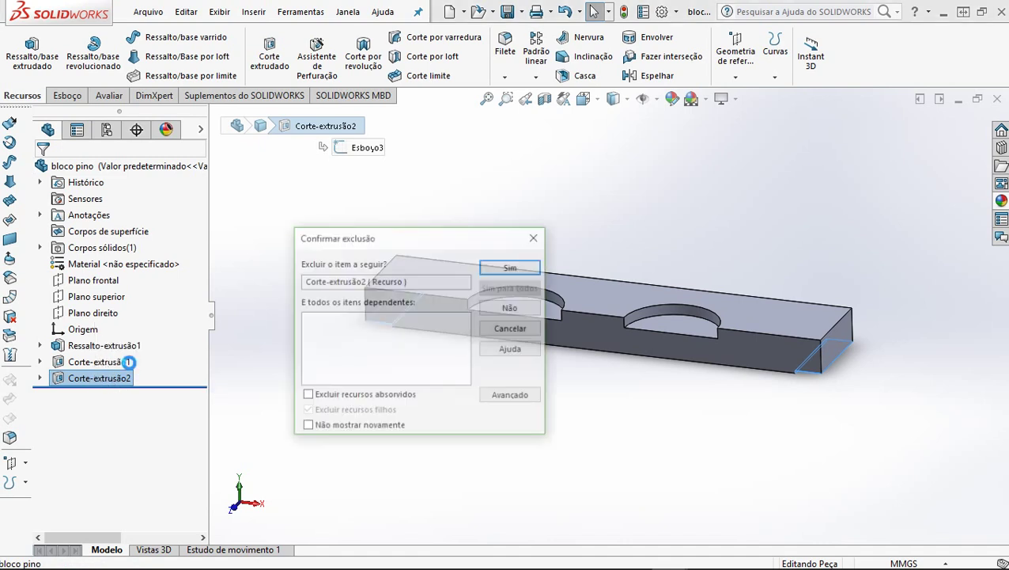
pyautogui.click(512, 266)
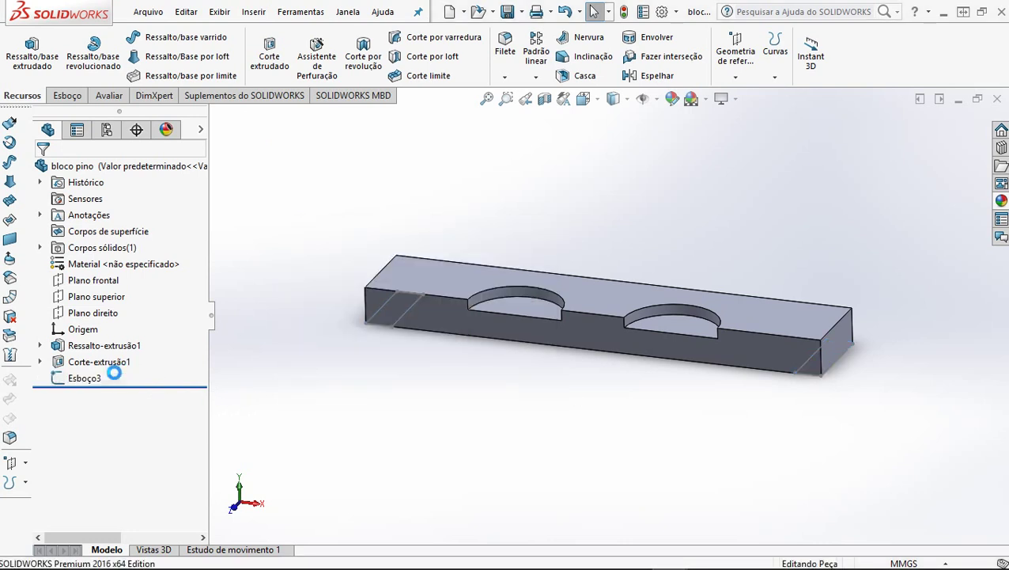
pyautogui.click(91, 378)
pyautogui.press('Delete')
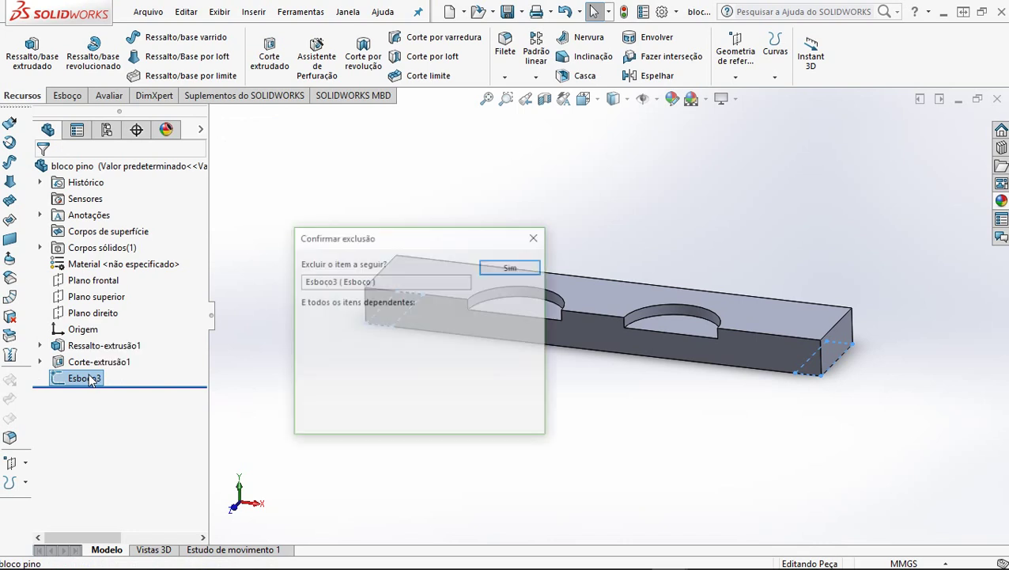
pyautogui.click(512, 266)
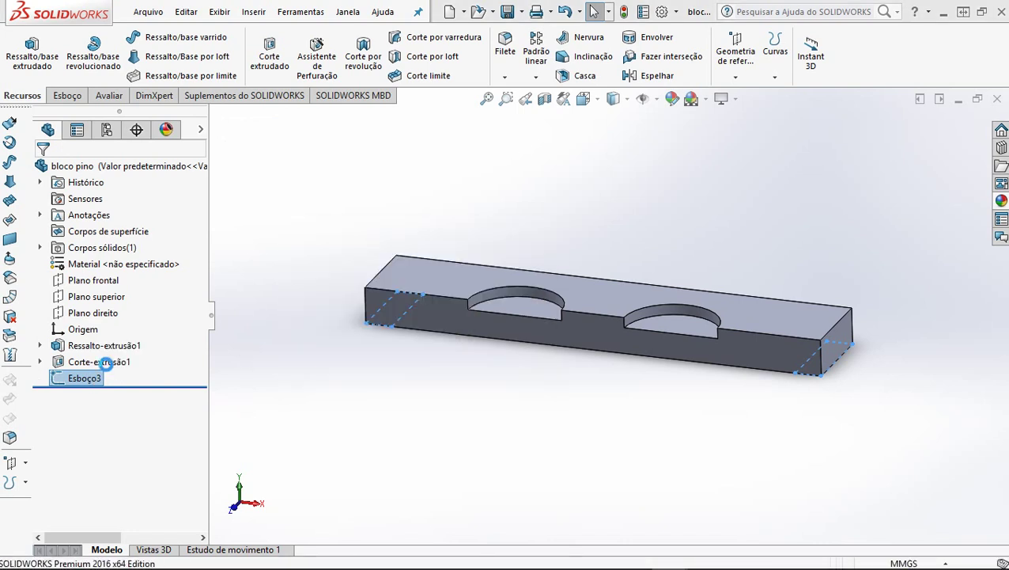
# Step: Delete the cut that forms the two semicircular top recesses, together with its two-circle sketch
pyautogui.click(99, 361)
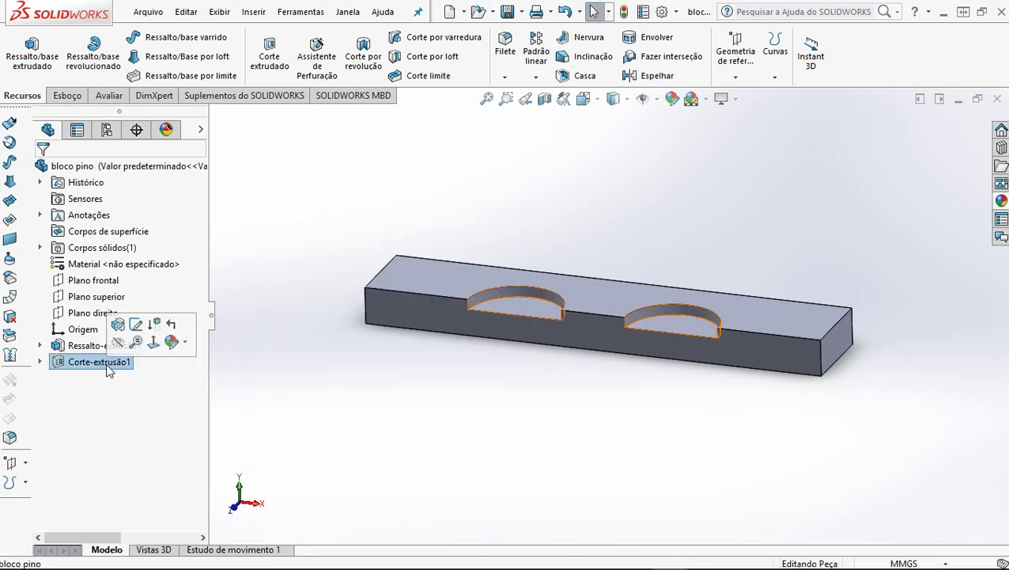
pyautogui.press('Delete')
pyautogui.click(534, 266)
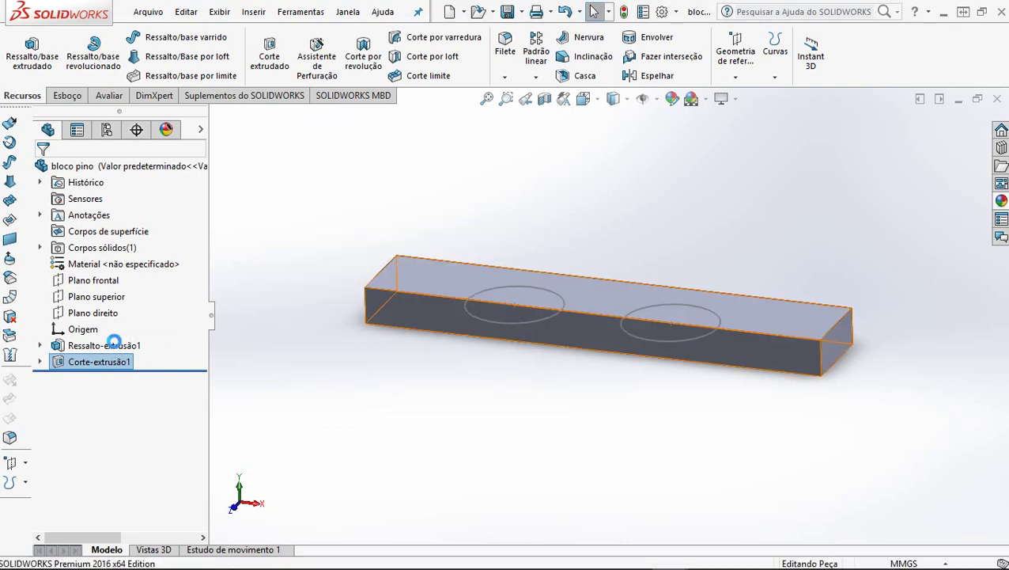
pyautogui.click(87, 362)
pyautogui.press('Delete')
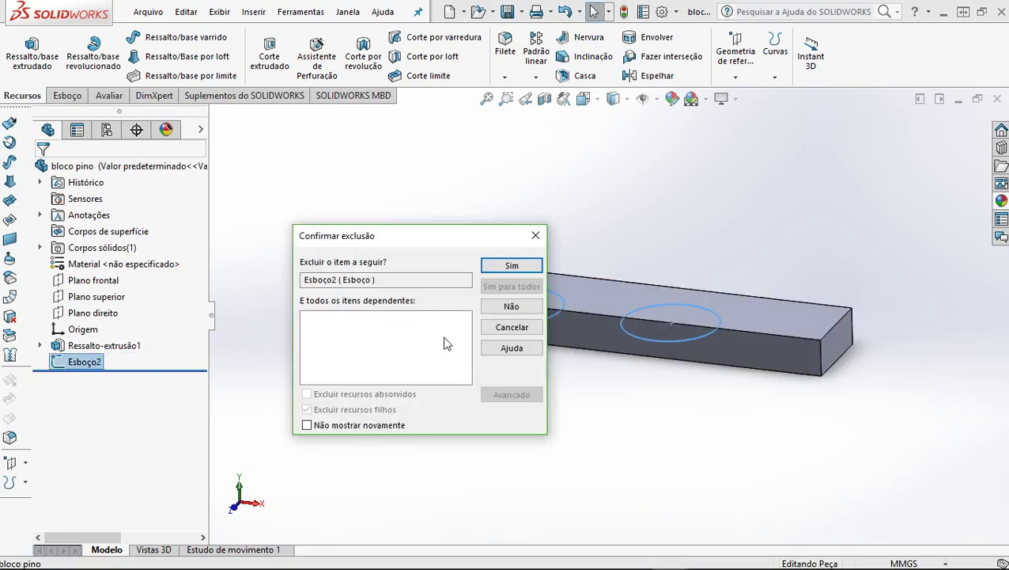
pyautogui.click(536, 265)
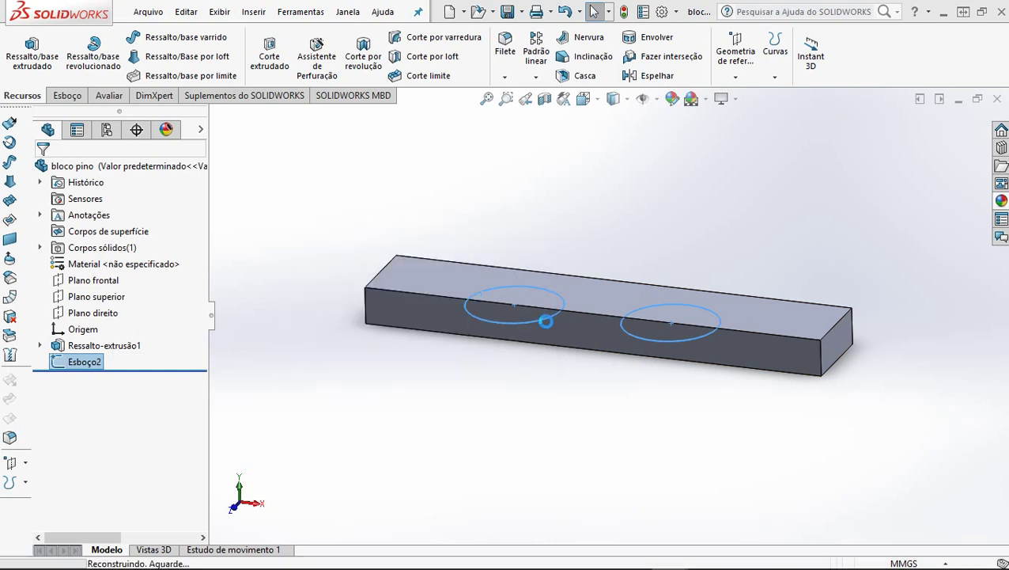
# Step: Set the height of the block's base extrusion profile to 88 mm and rebuild the part
pyautogui.doubleClick(548, 325)
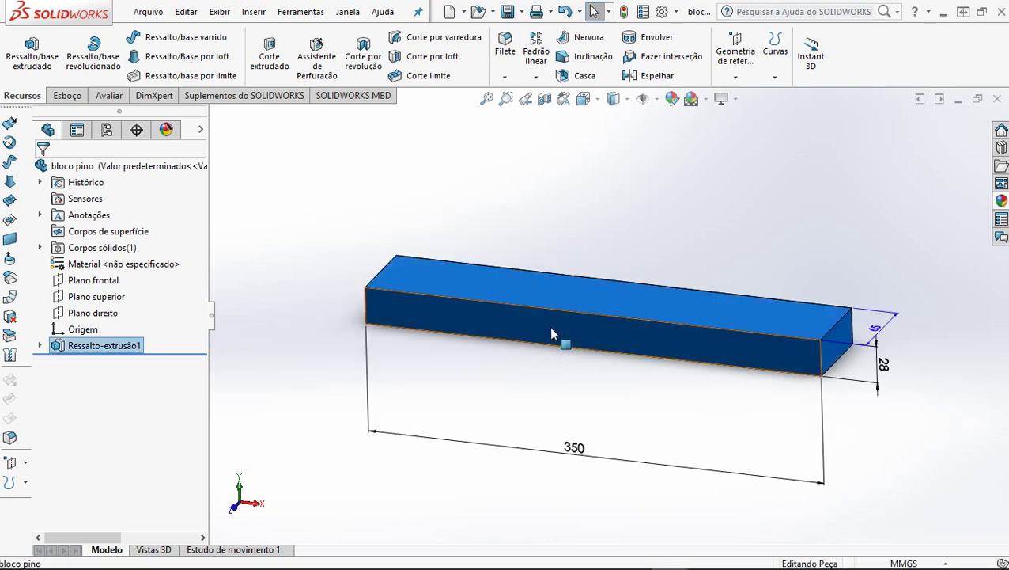
pyautogui.click(884, 366)
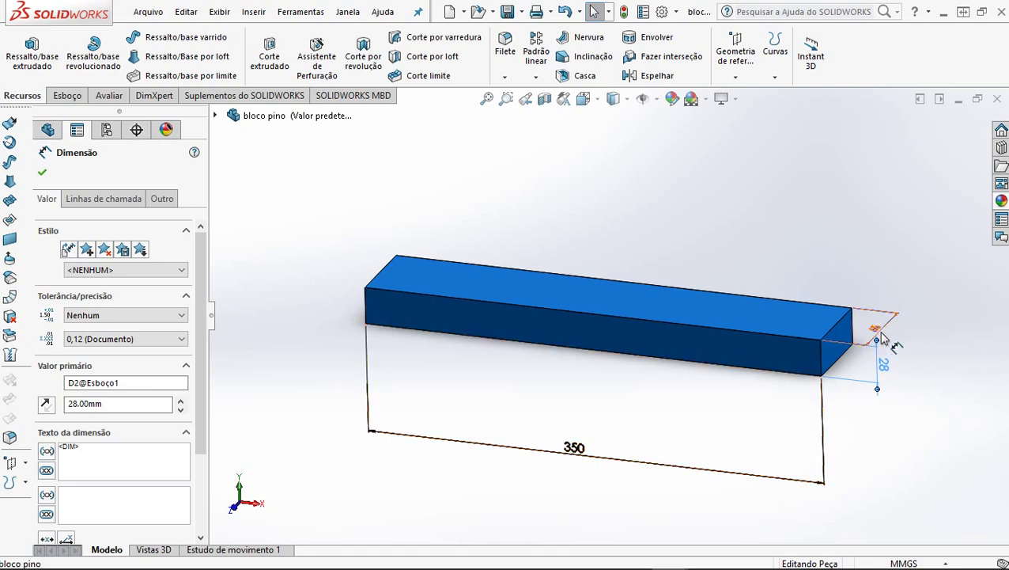
pyautogui.doubleClick(884, 364)
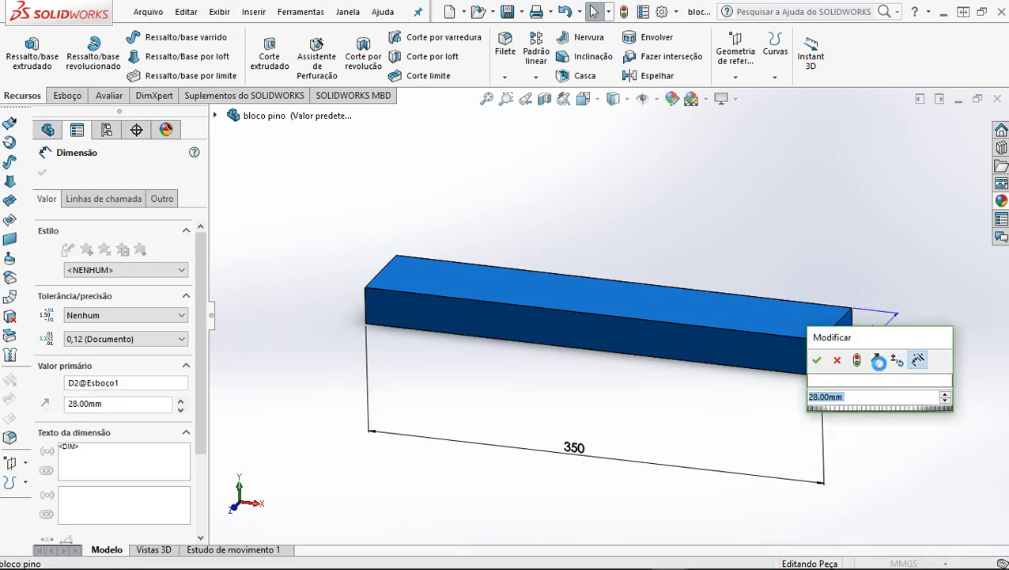
pyautogui.click(945, 395)
pyautogui.click(945, 395)
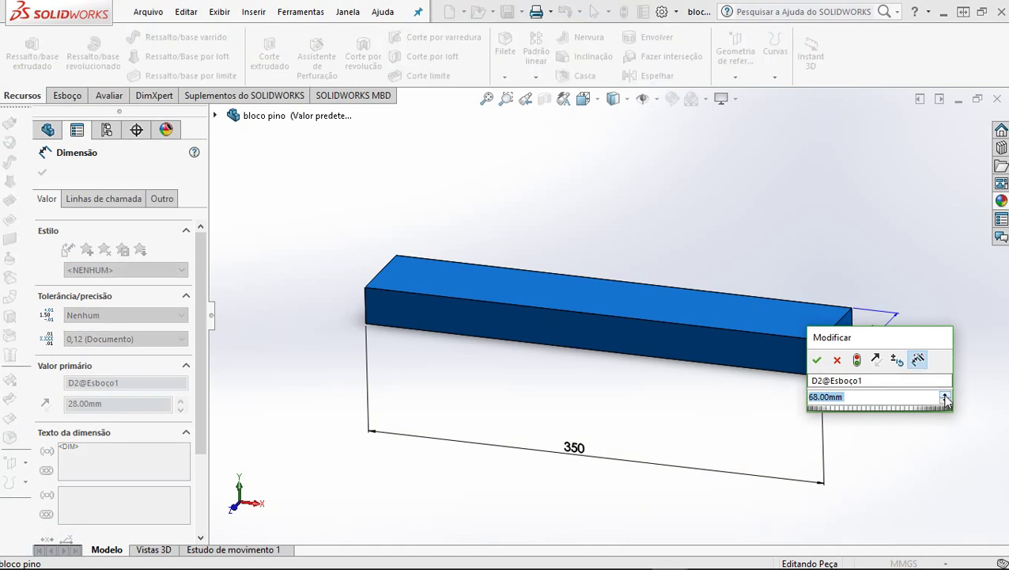
pyautogui.click(946, 396)
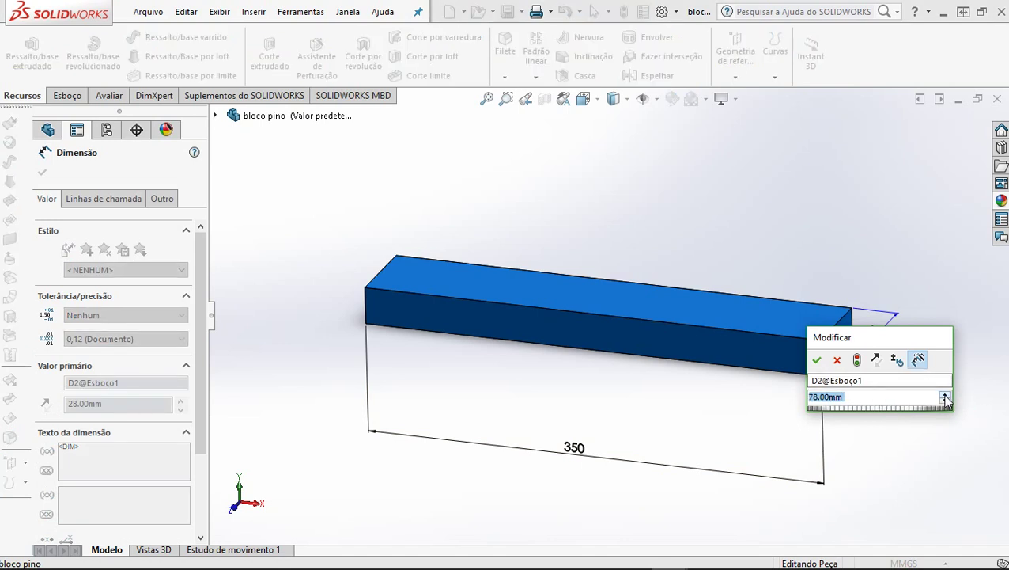
pyautogui.click(855, 360)
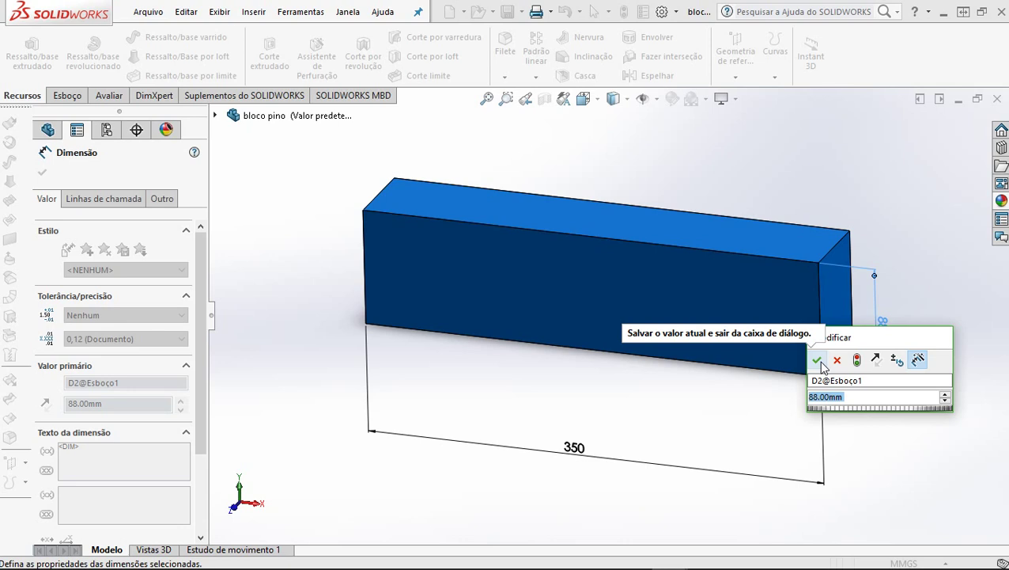
pyautogui.click(819, 361)
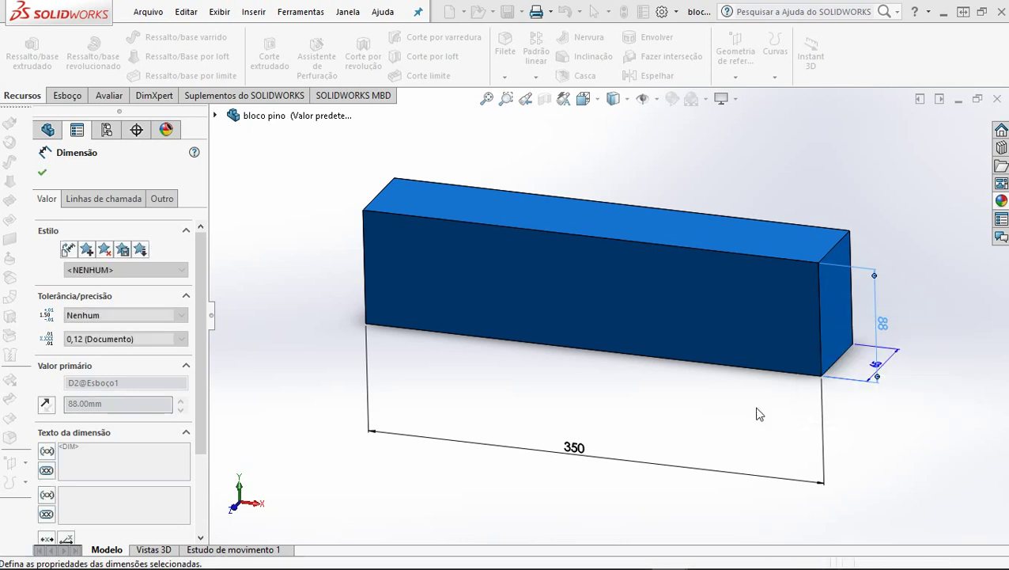
pyautogui.click(757, 408)
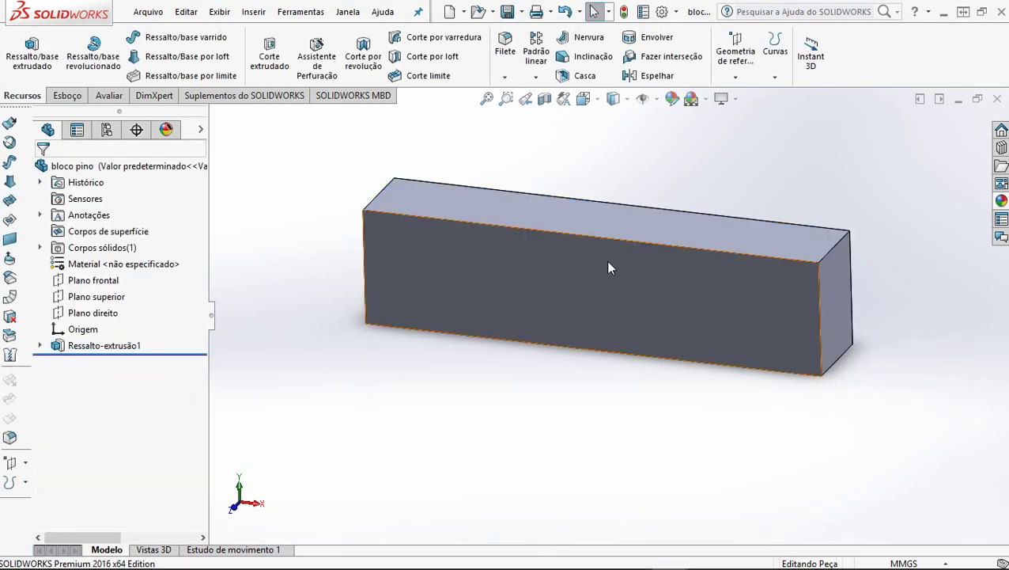
# Step: Save the modified "bloco pino" part
pyautogui.click(507, 11)
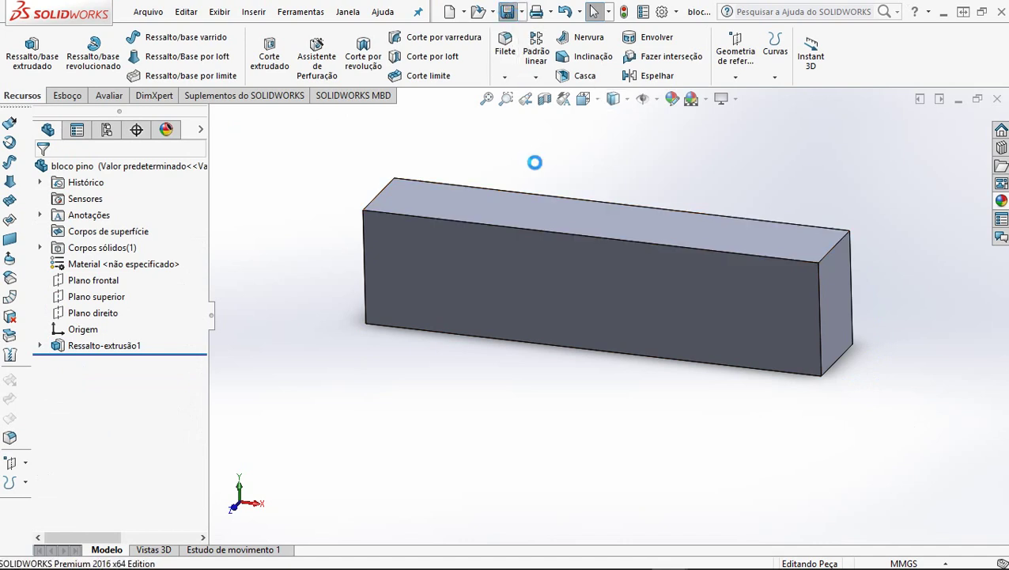
pyautogui.click(522, 12)
pyautogui.click(532, 29)
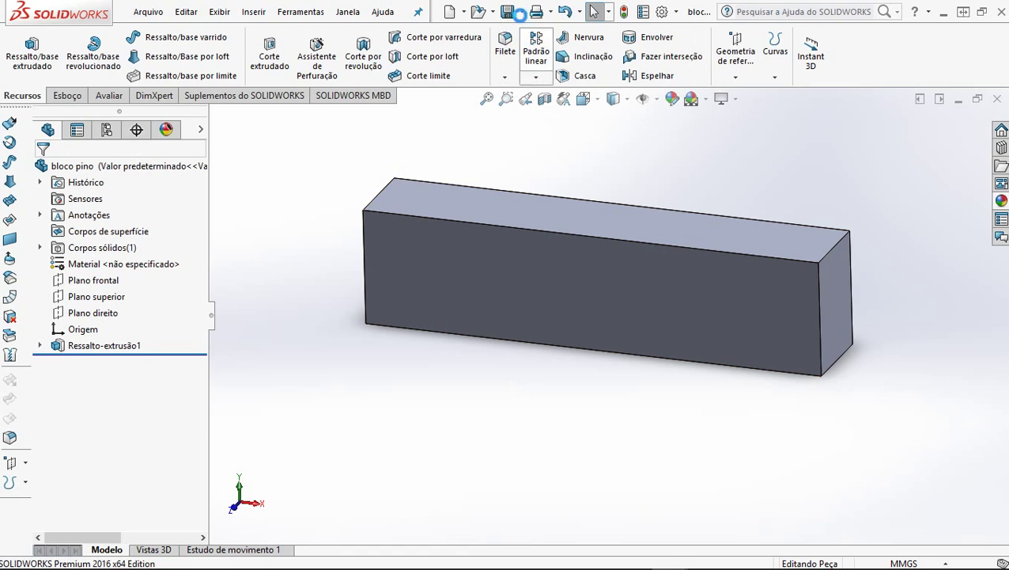
# Step: Save the part under the new name "fundo" in the "video aula 04" folder
pyautogui.click(522, 13)
pyautogui.click(527, 49)
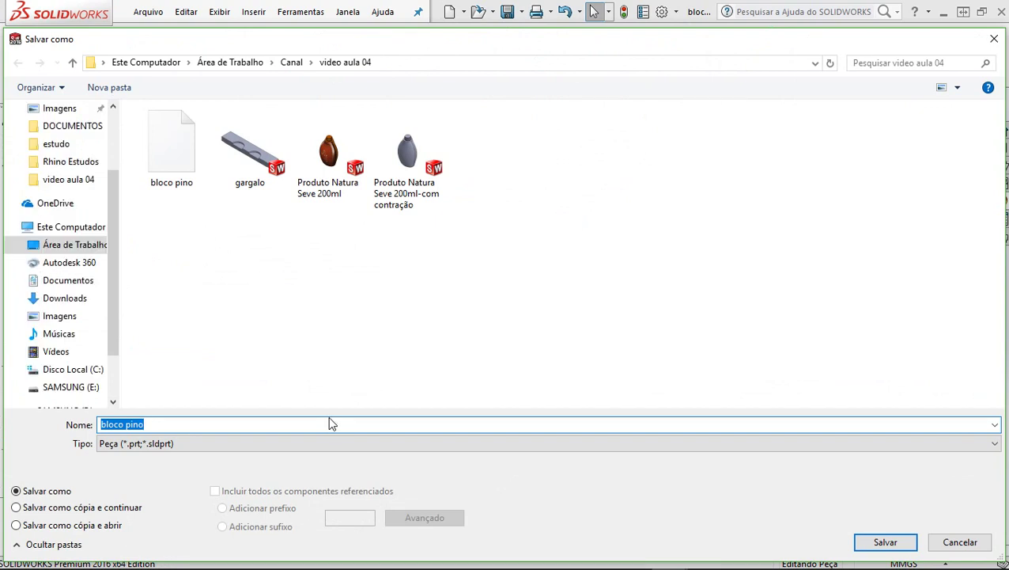
pyautogui.write('fundo')
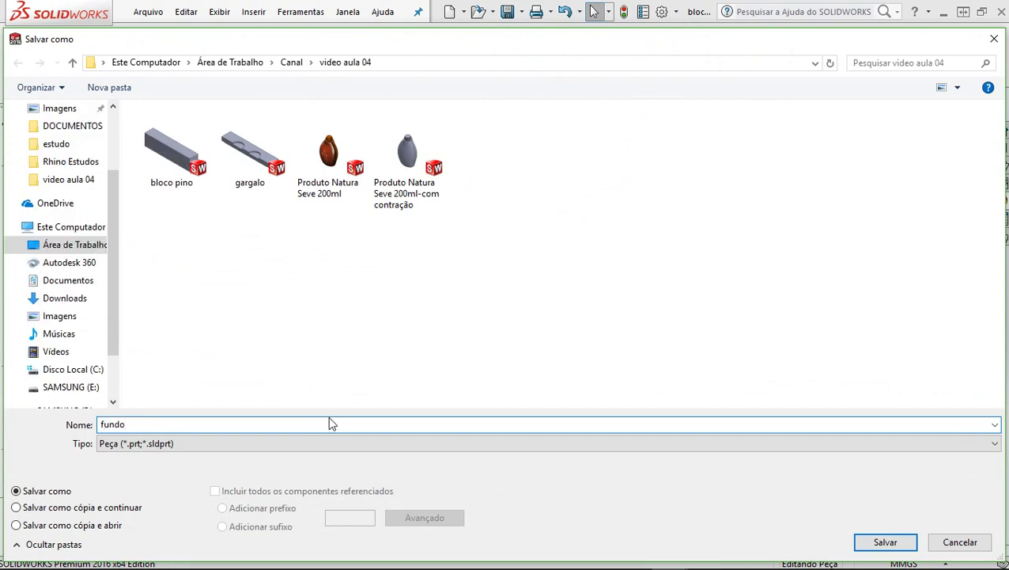
pyautogui.click(886, 542)
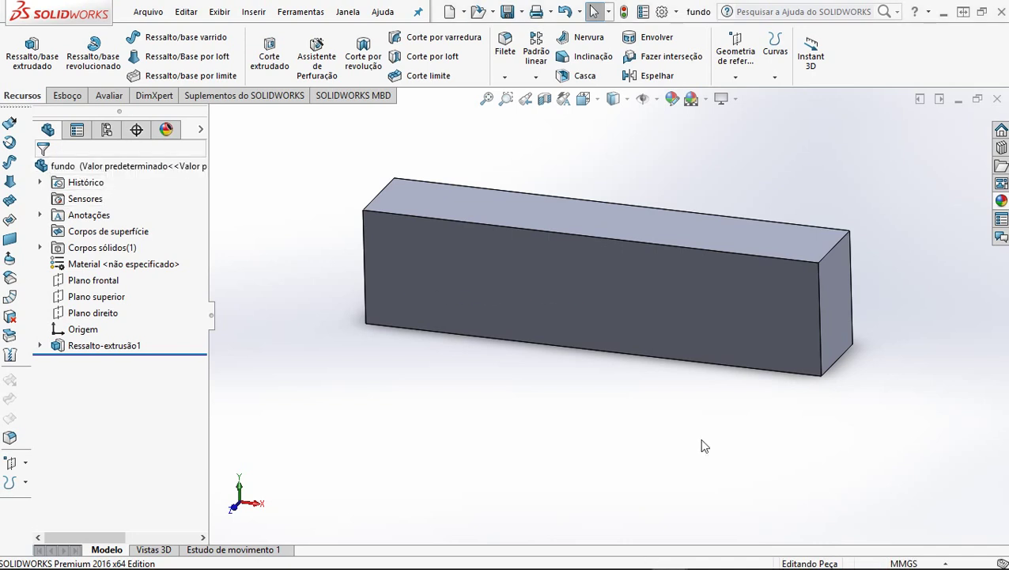
pyautogui.click(612, 279)
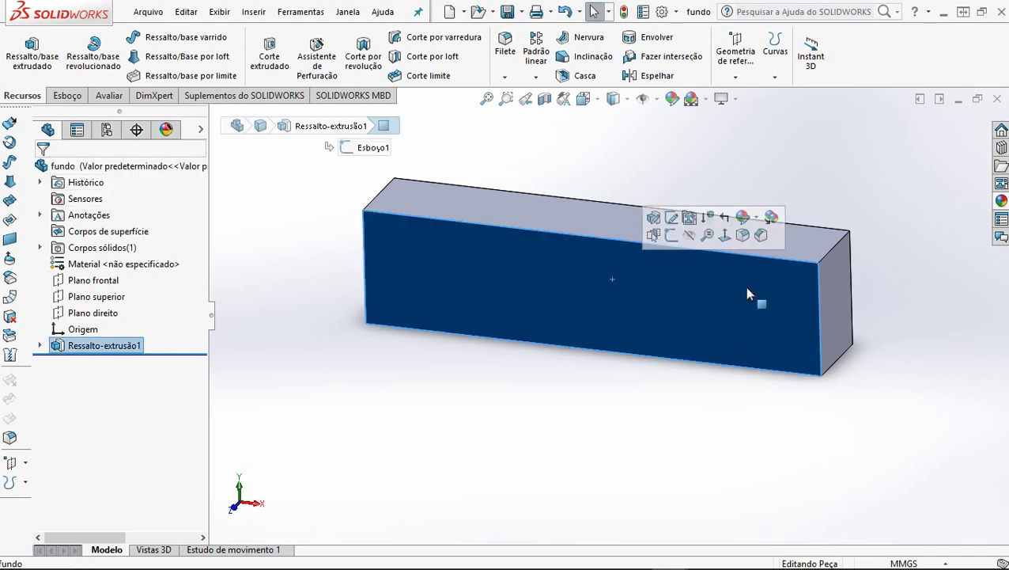
pyautogui.click(654, 235)
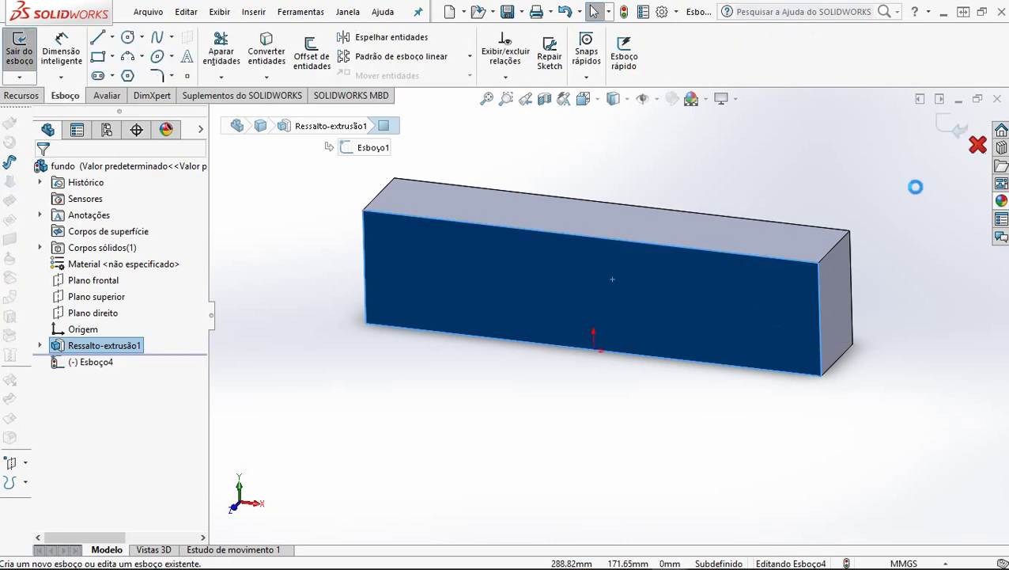
pyautogui.click(978, 144)
# Step: In the block's base sketch, remove the height dimension and move the freed horizontal edge to about 42 mm below the origin
pyautogui.click(551, 305)
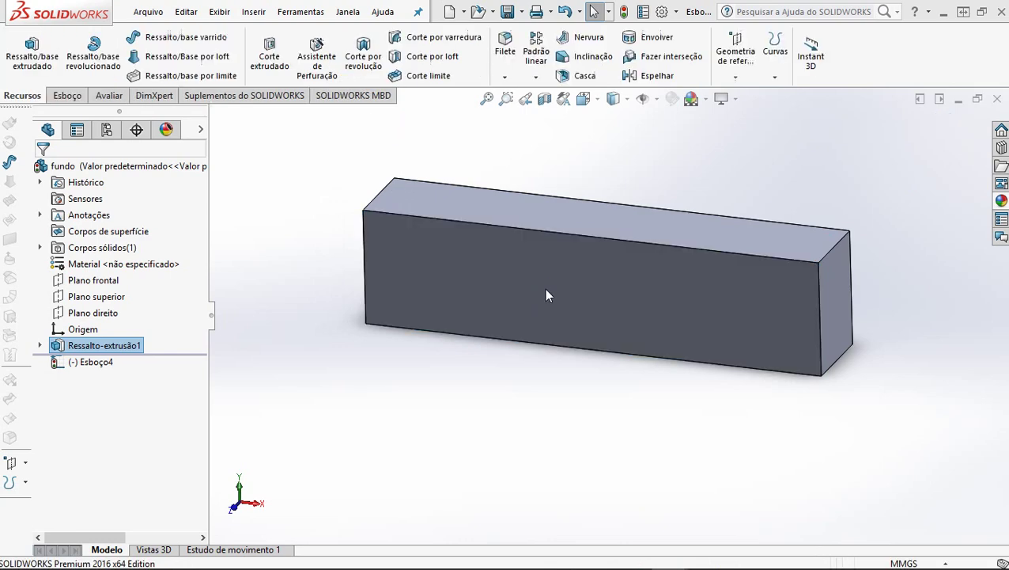
pyautogui.click(546, 295)
pyautogui.click(606, 228)
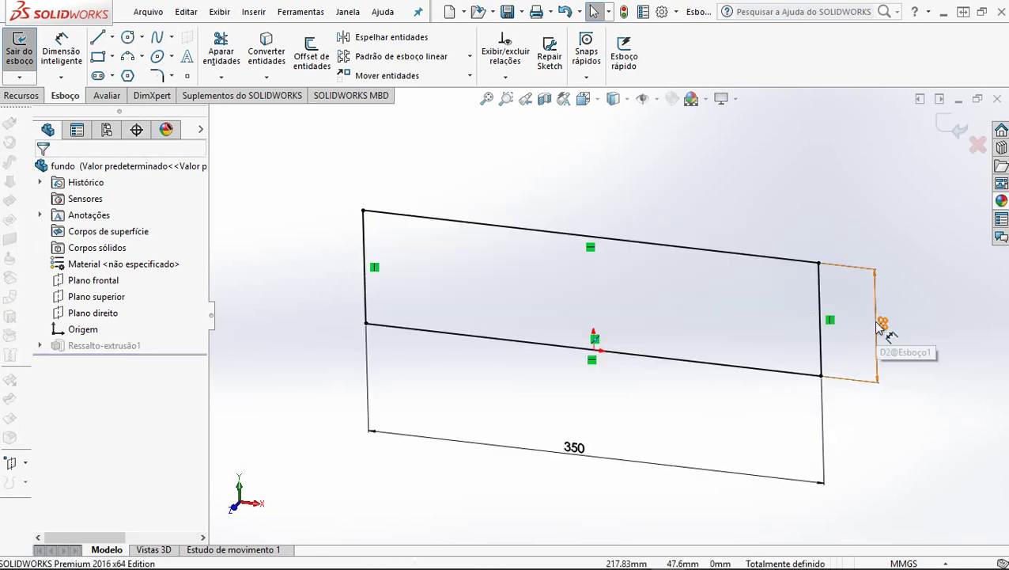
pyautogui.doubleClick(878, 326)
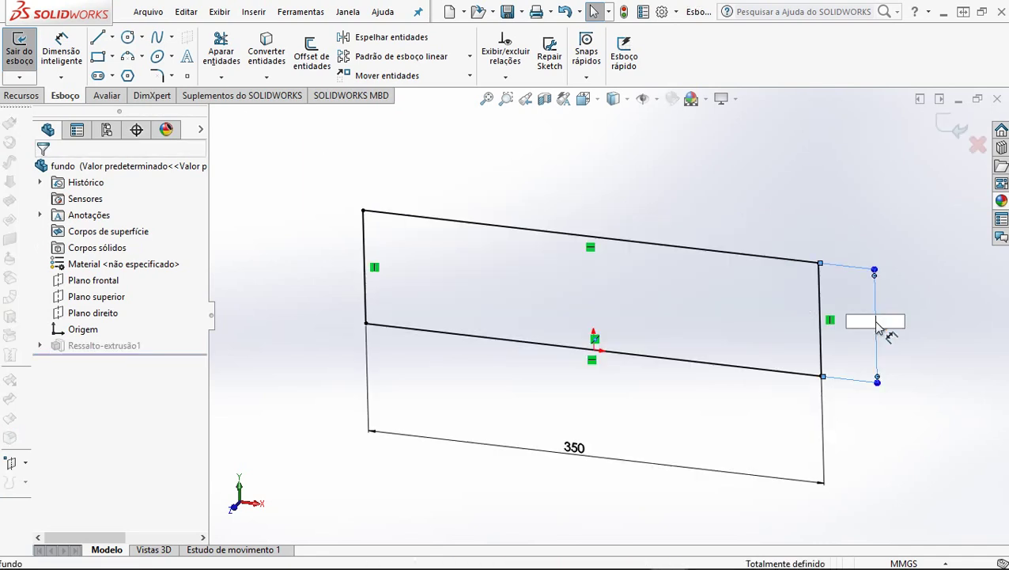
pyautogui.press('Return')
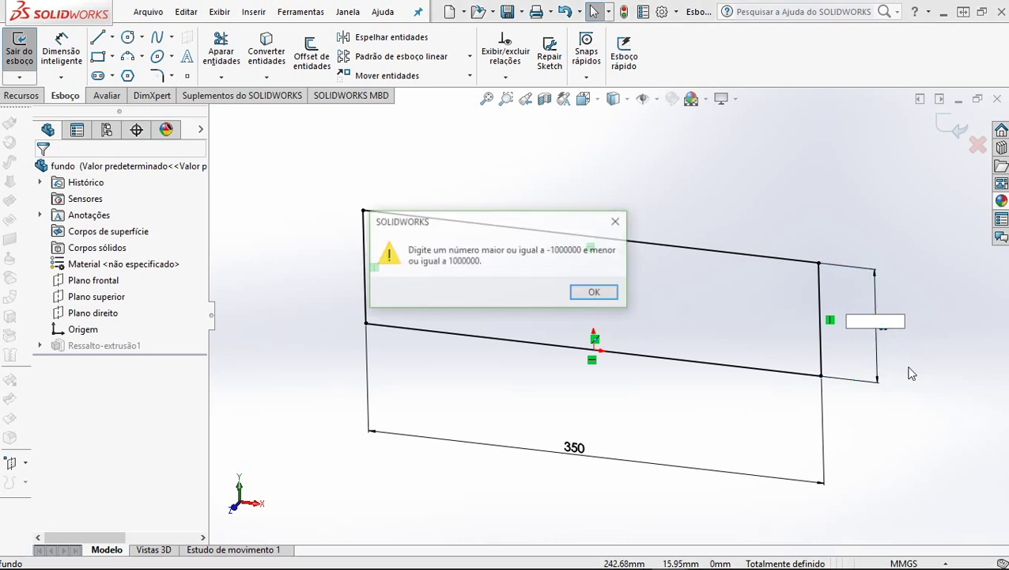
pyautogui.press('Return')
pyautogui.click(877, 360)
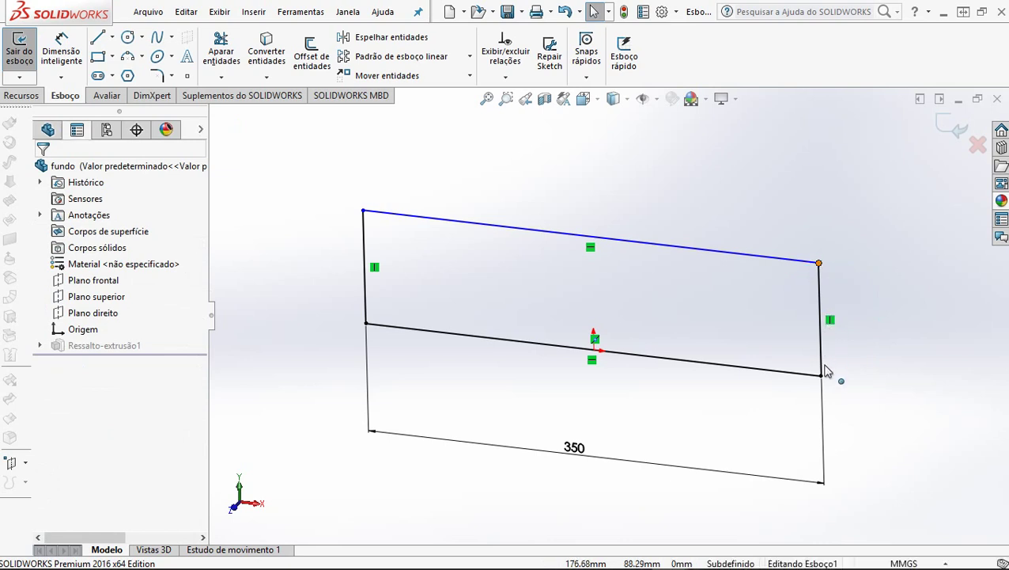
pyautogui.moveTo(817, 402); pyautogui.dragTo(825, 437)
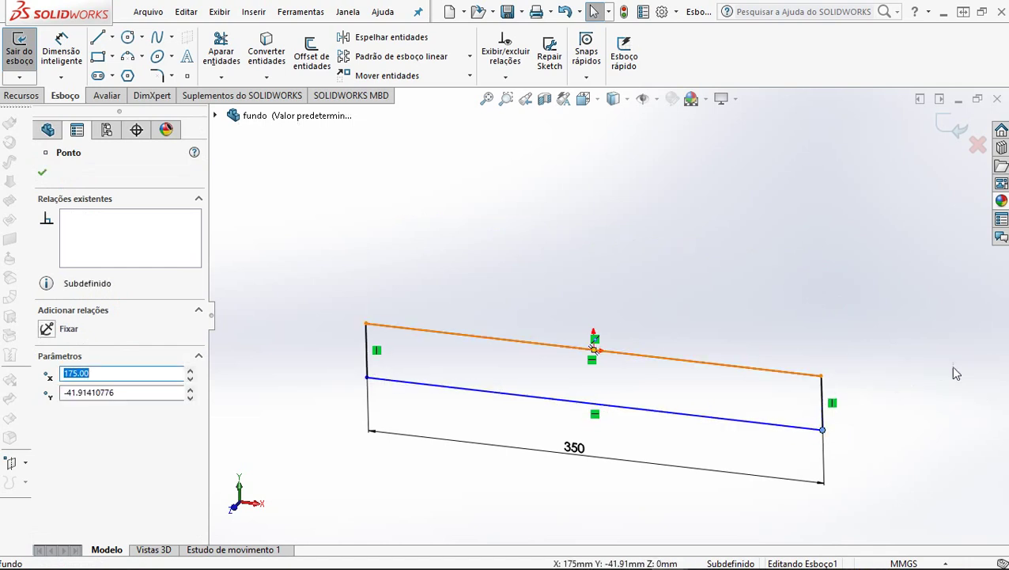
pyautogui.click(886, 441)
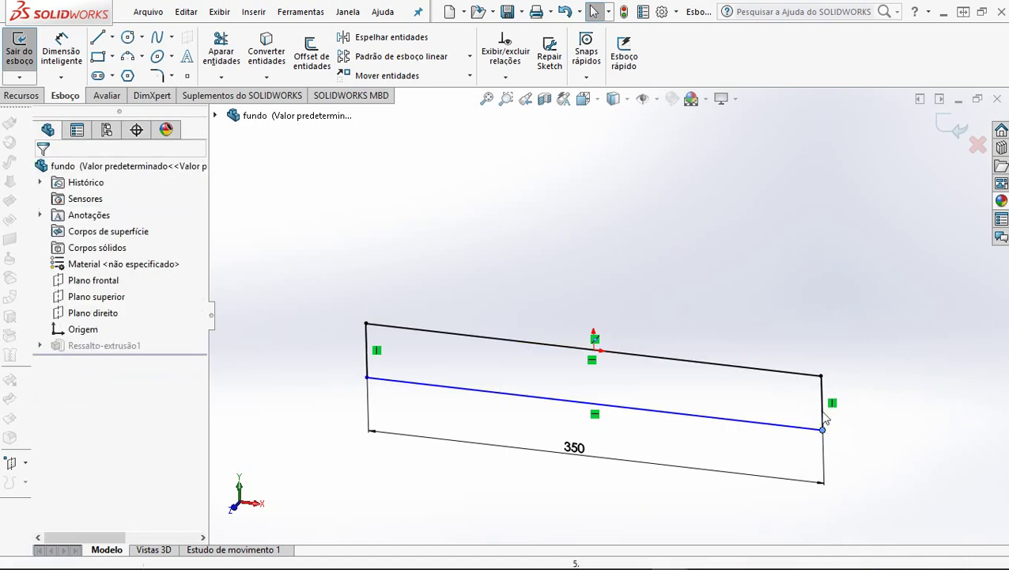
# Step: Dimension the height of the base sketch's rectangle as 28 mm and leave the sketch so the block rebuilds
pyautogui.moveTo(865, 409); pyautogui.dragTo(864, 274, button='right')
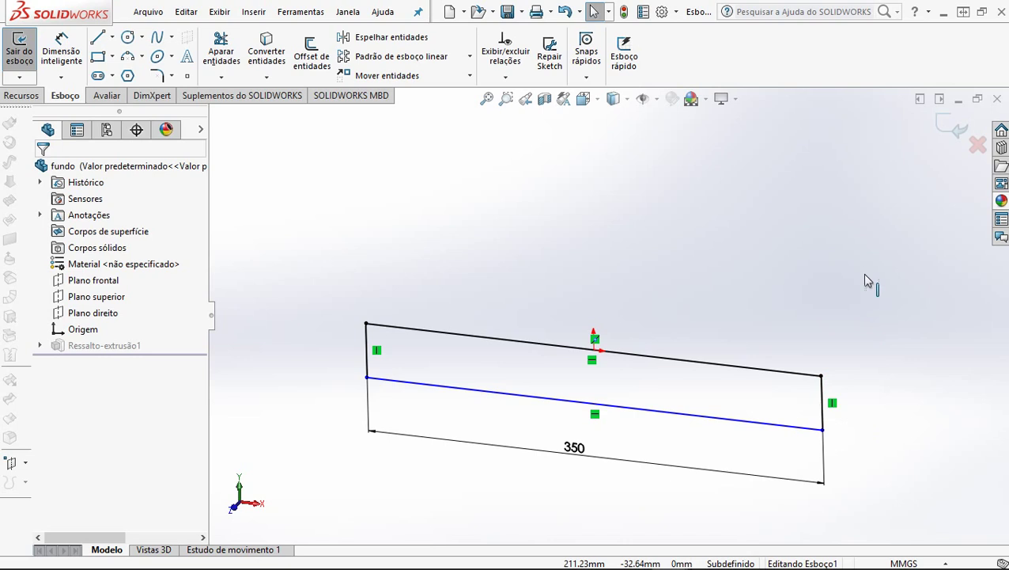
pyautogui.click(840, 393)
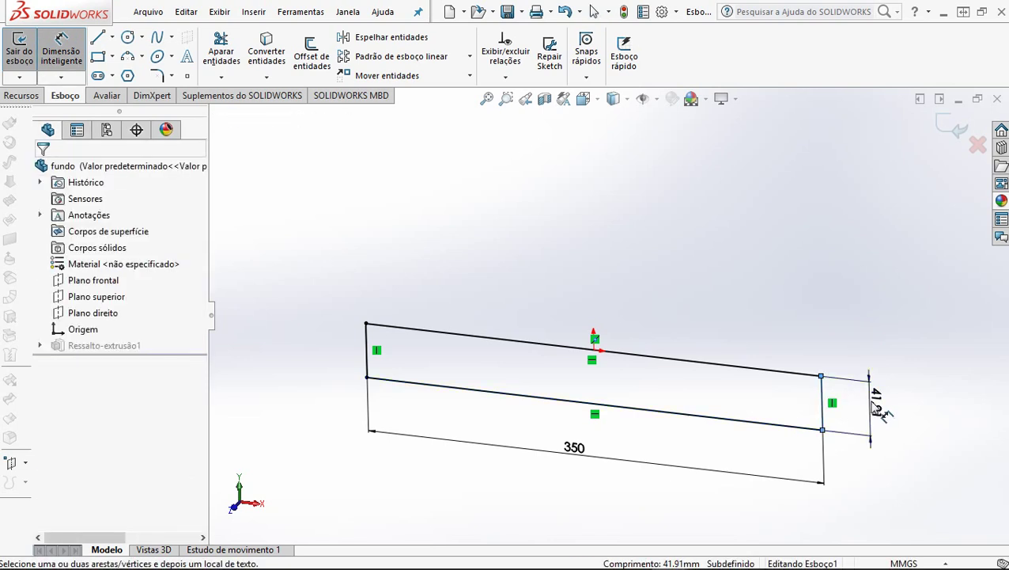
pyautogui.click(873, 406)
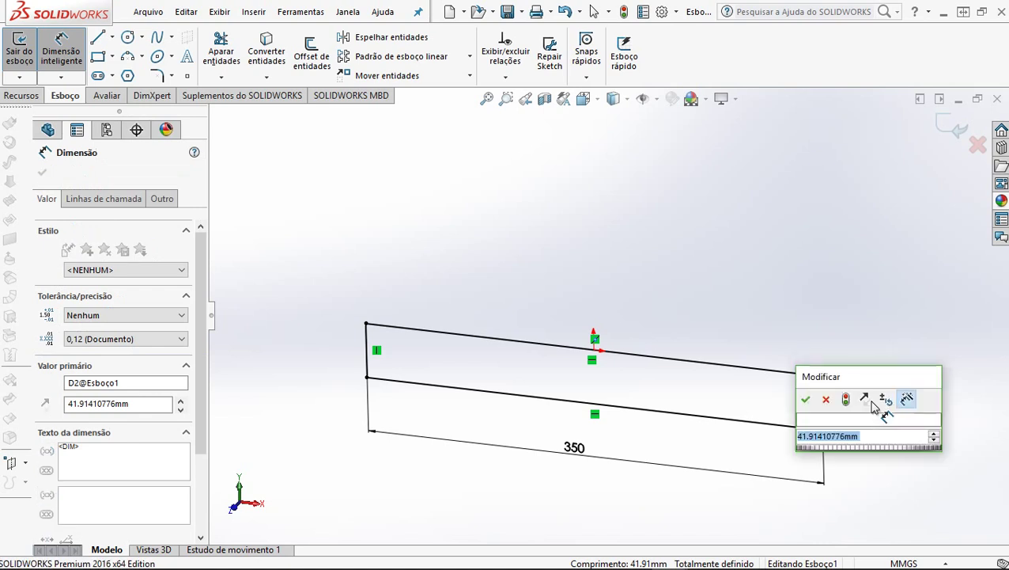
pyautogui.press('Return')
pyautogui.doubleClick(880, 408)
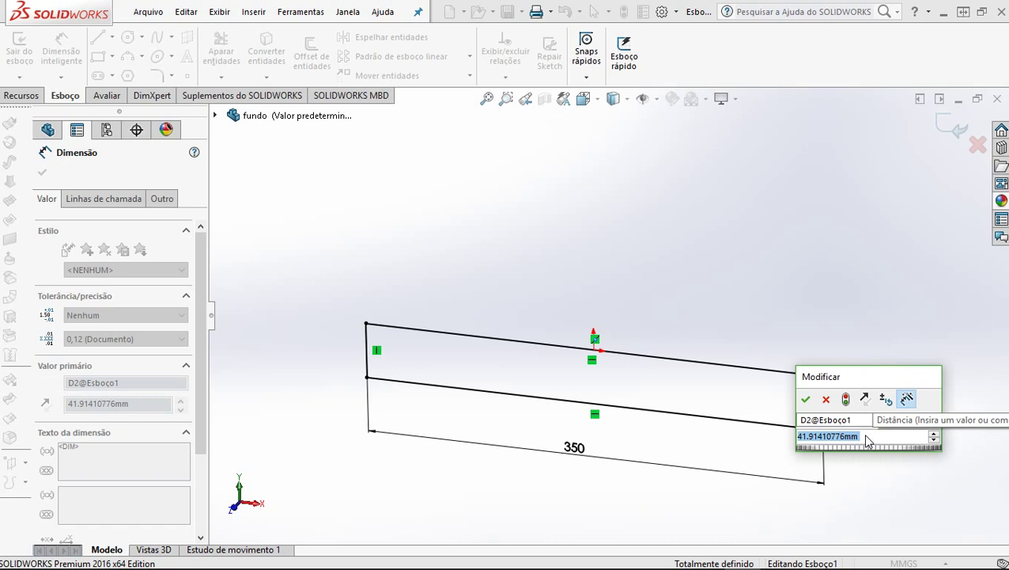
pyautogui.write('28')
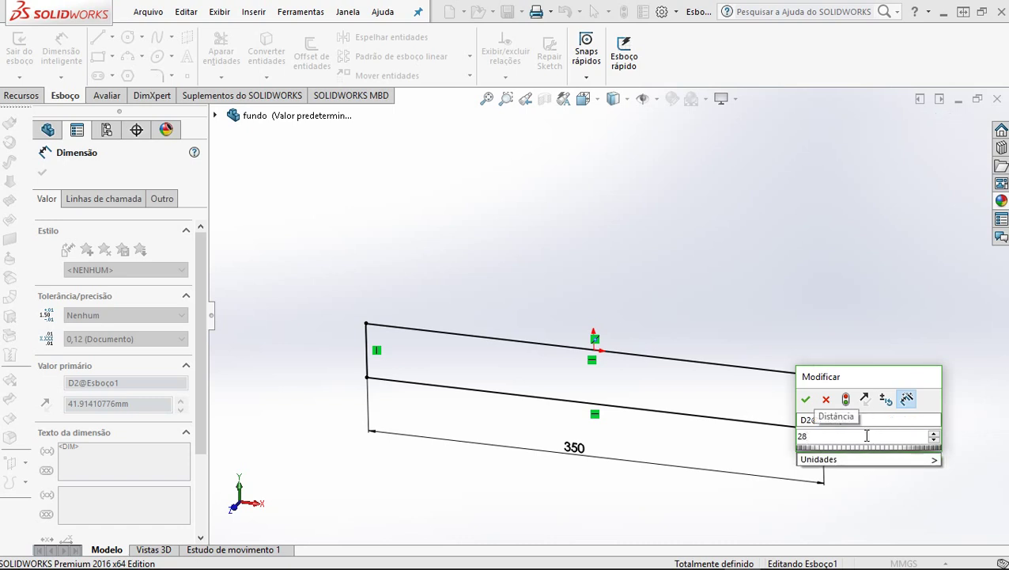
pyautogui.click(805, 399)
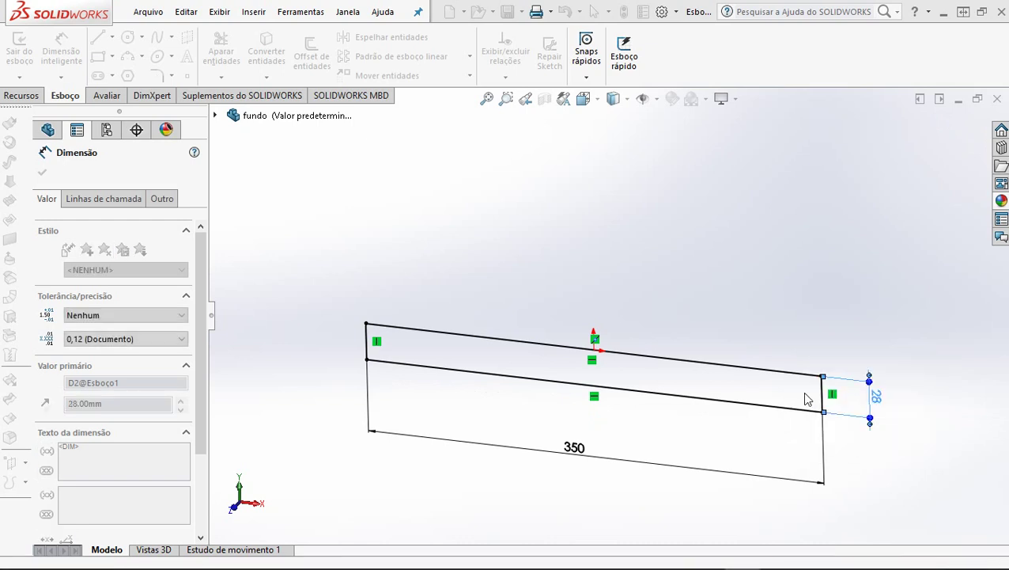
pyautogui.click(895, 233)
pyautogui.click(940, 135)
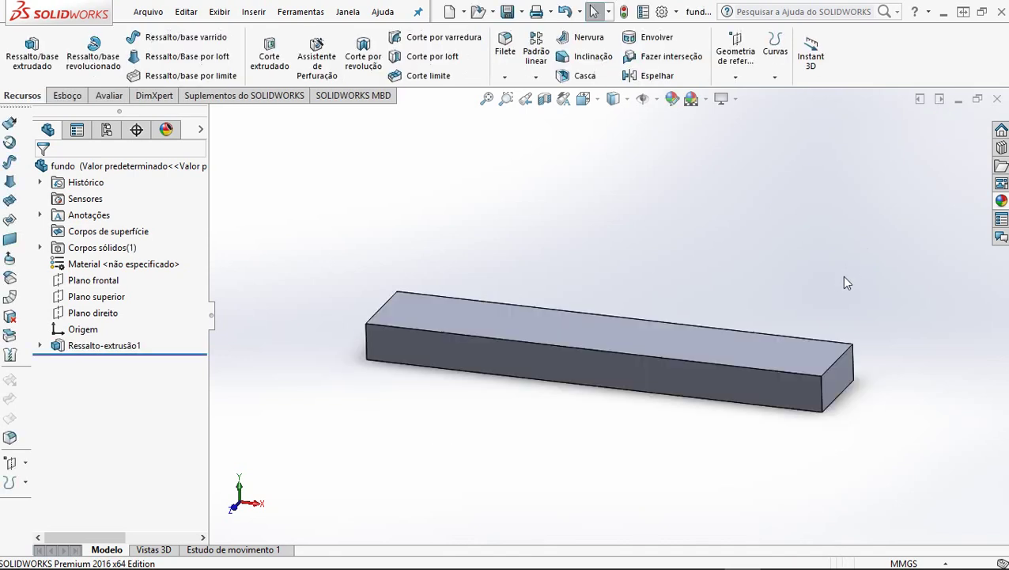
# Step: Turn on the display of origins and save the "fundo" part
pyautogui.click(643, 101)
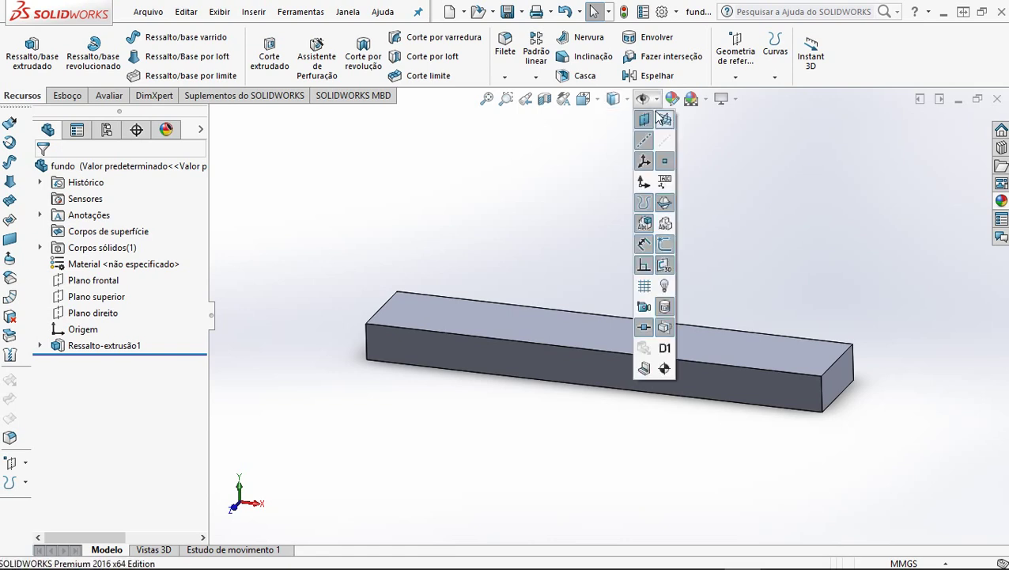
pyautogui.click(643, 182)
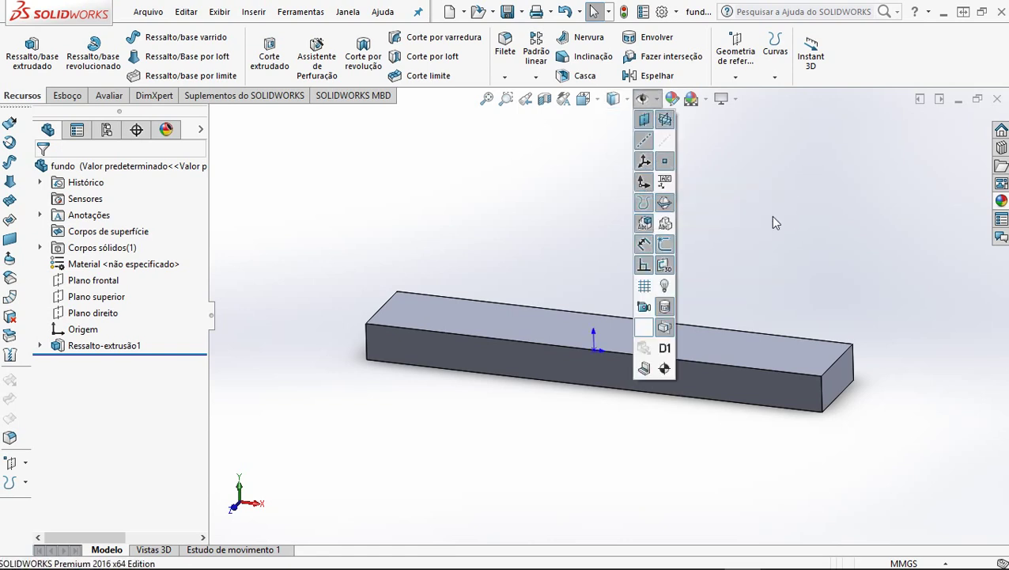
pyautogui.click(511, 19)
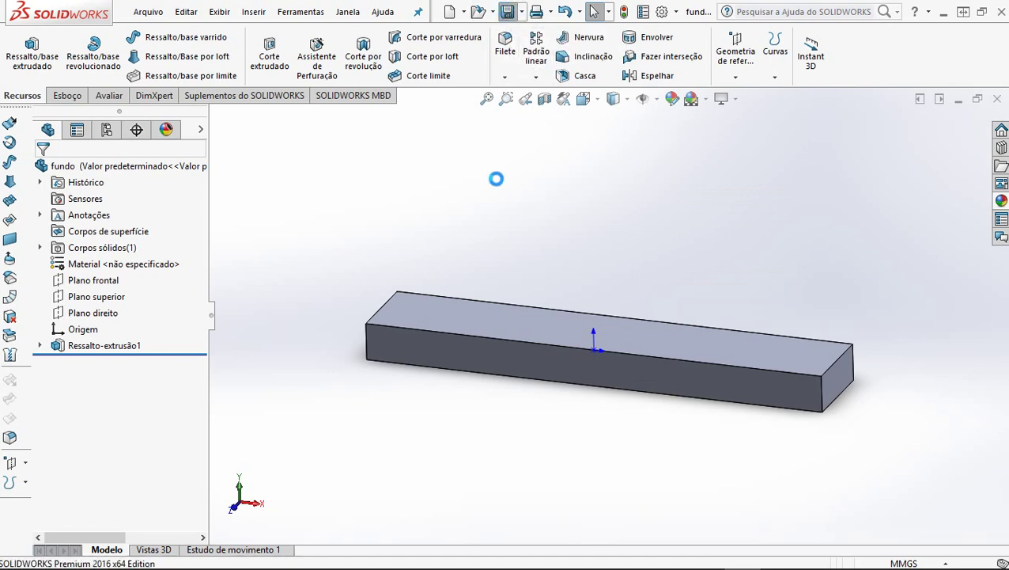
# Step: On the block's top face, sketch a corner rectangle about 56 mm deep, starting on the front edge and inset from the other three edges
pyautogui.click(452, 307)
pyautogui.click(512, 265)
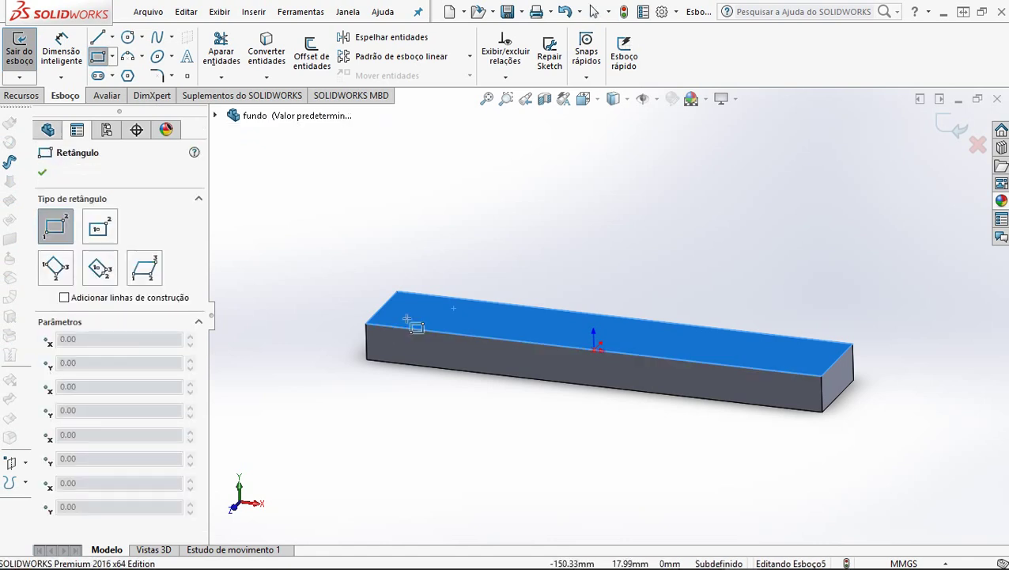
pyautogui.hotkey('ctrl', '8')
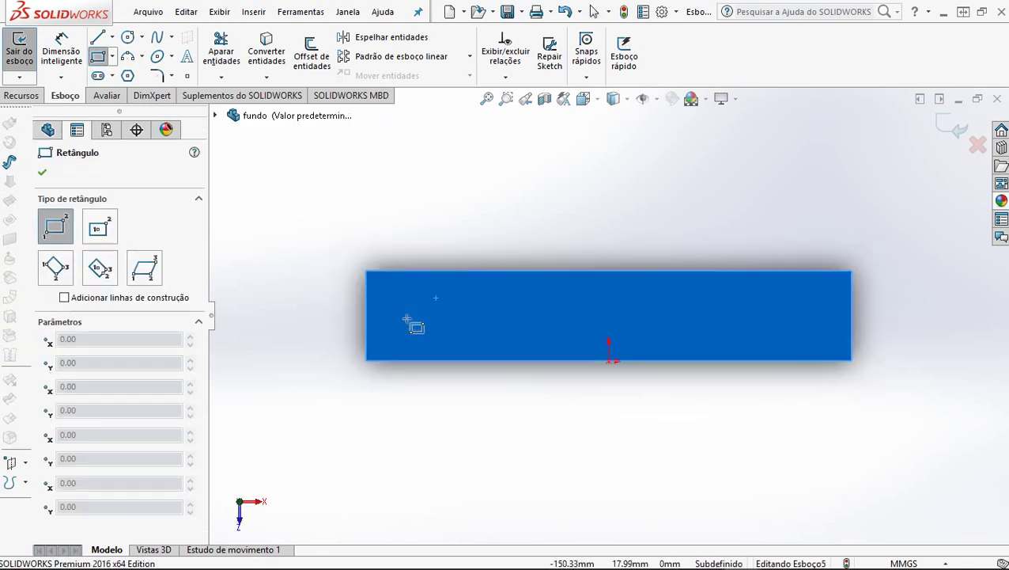
pyautogui.click(388, 360)
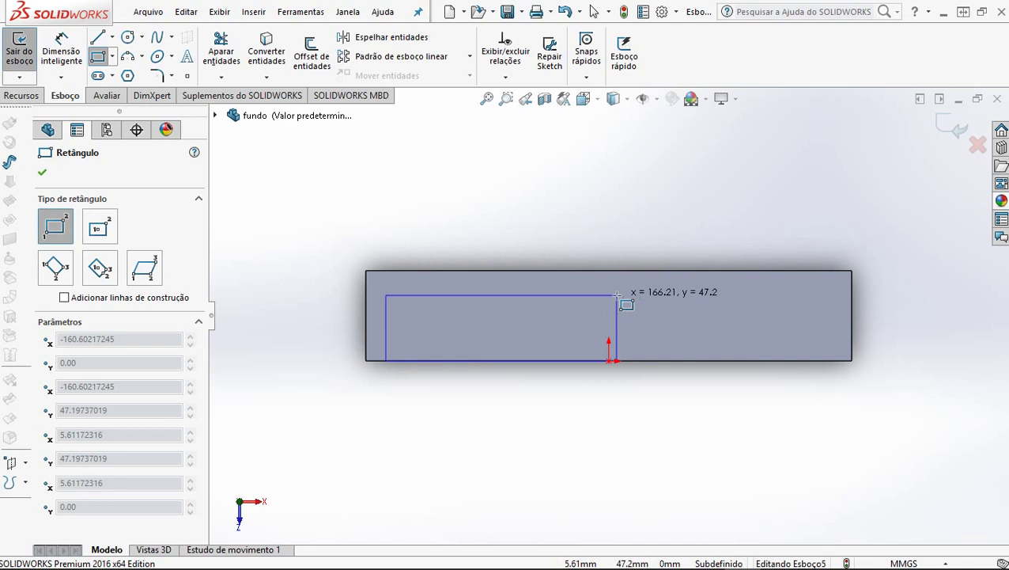
pyautogui.click(829, 282)
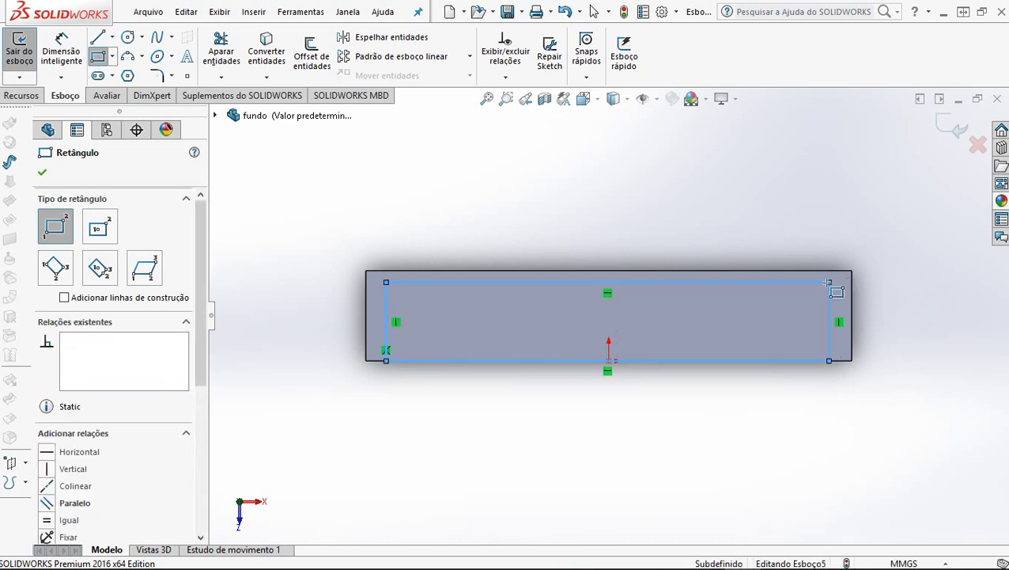
pyautogui.press('Escape')
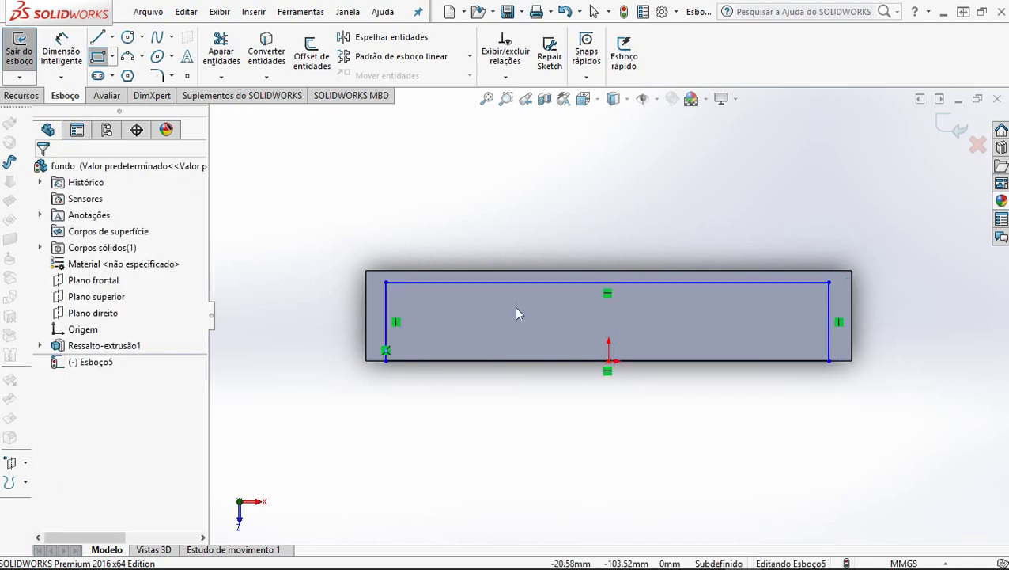
# Step: Dimension the gap between the rectangle's left side and the block's left edge as 10 mm
pyautogui.press('d')
pyautogui.click(375, 341)
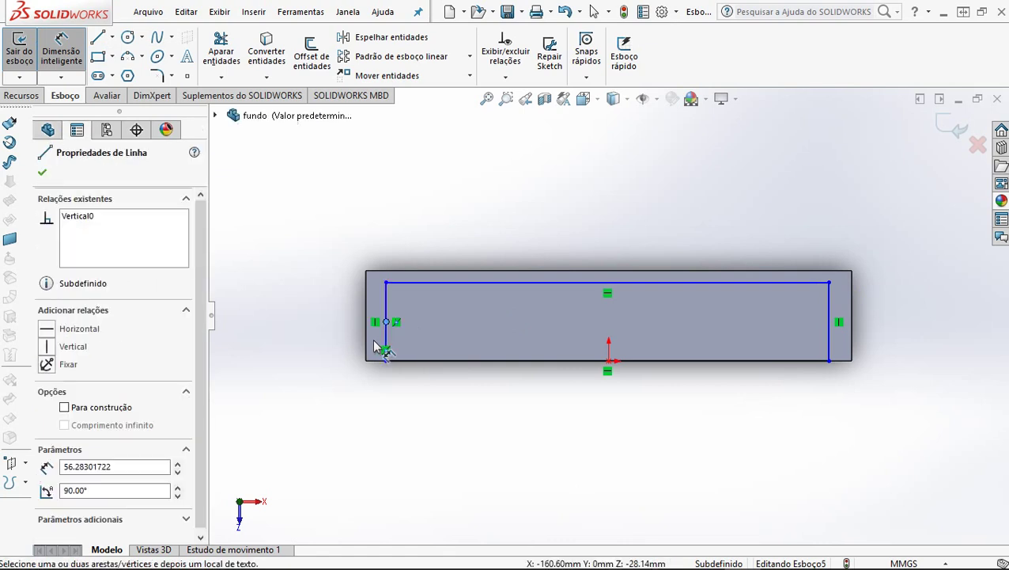
pyautogui.press('Escape')
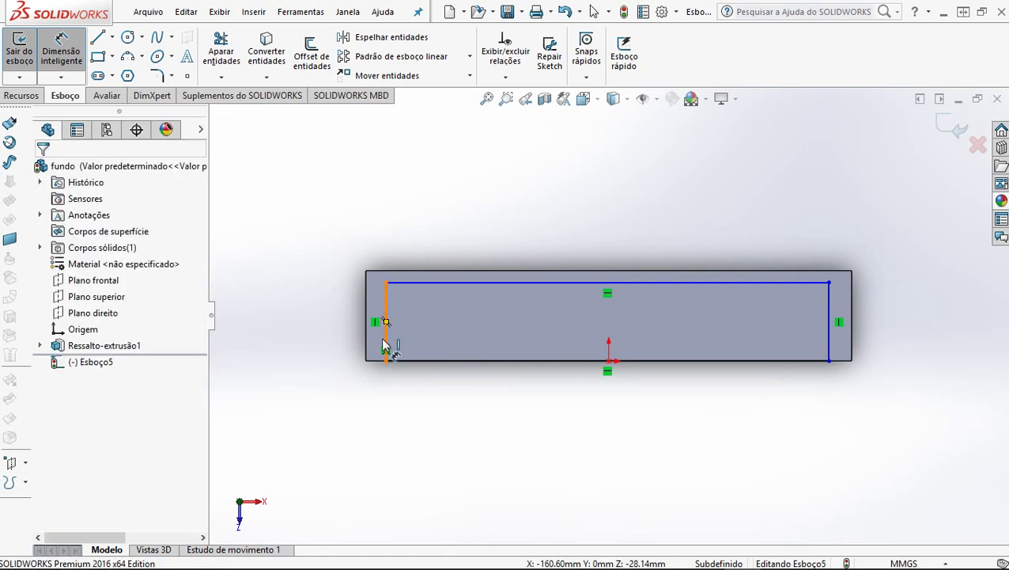
pyautogui.click(380, 346)
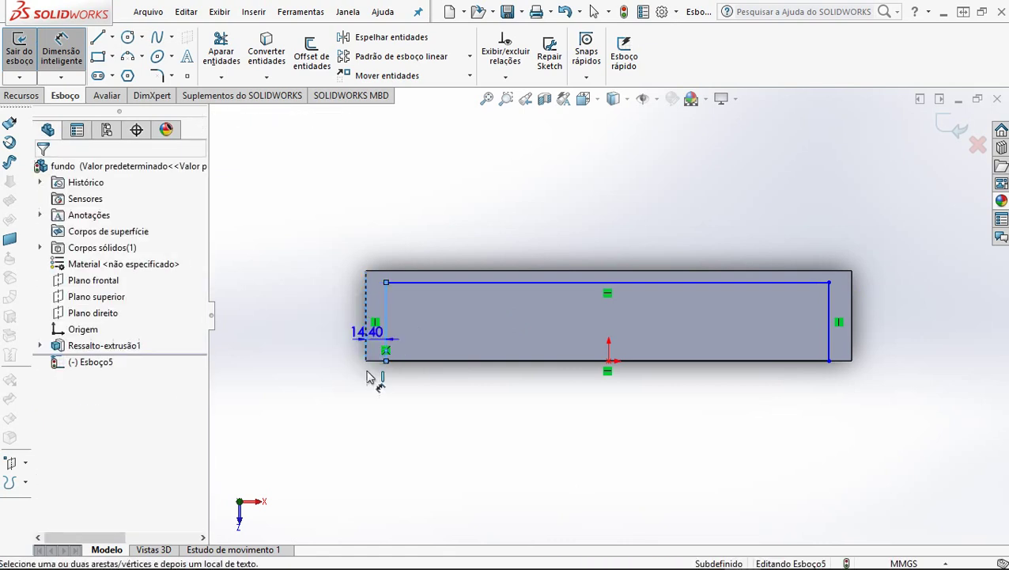
pyautogui.click(356, 412)
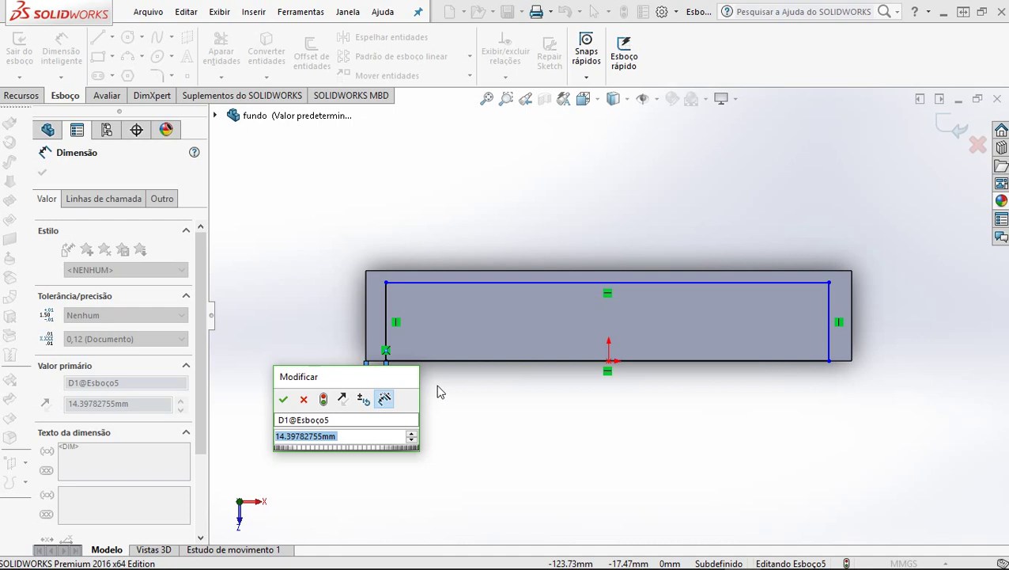
pyautogui.write('15')
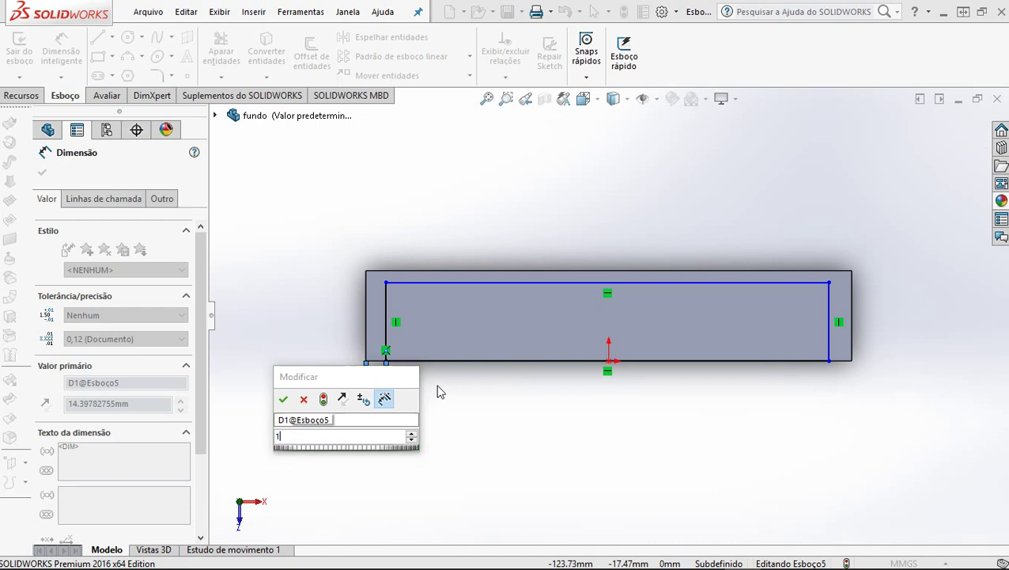
pyautogui.press('Return')
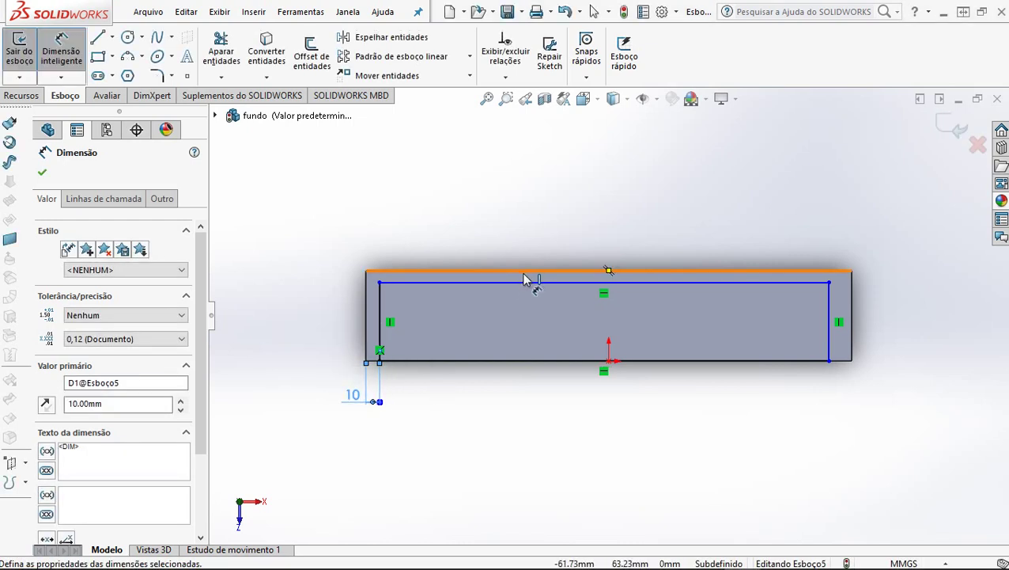
# Step: Dimension the gap between the rectangle's back line and the block's back edge as 10 mm
pyautogui.click(473, 270)
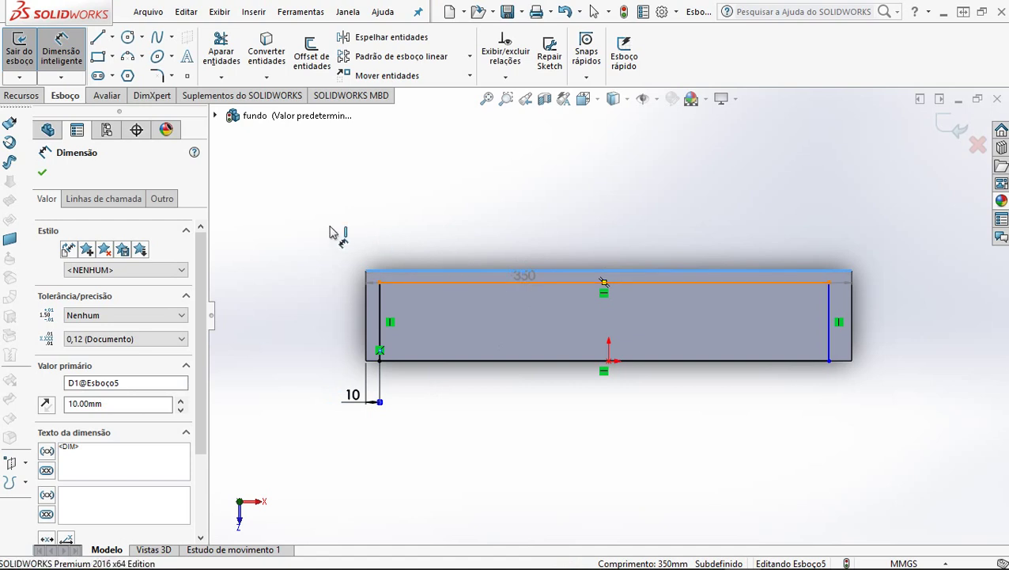
pyautogui.click(337, 231)
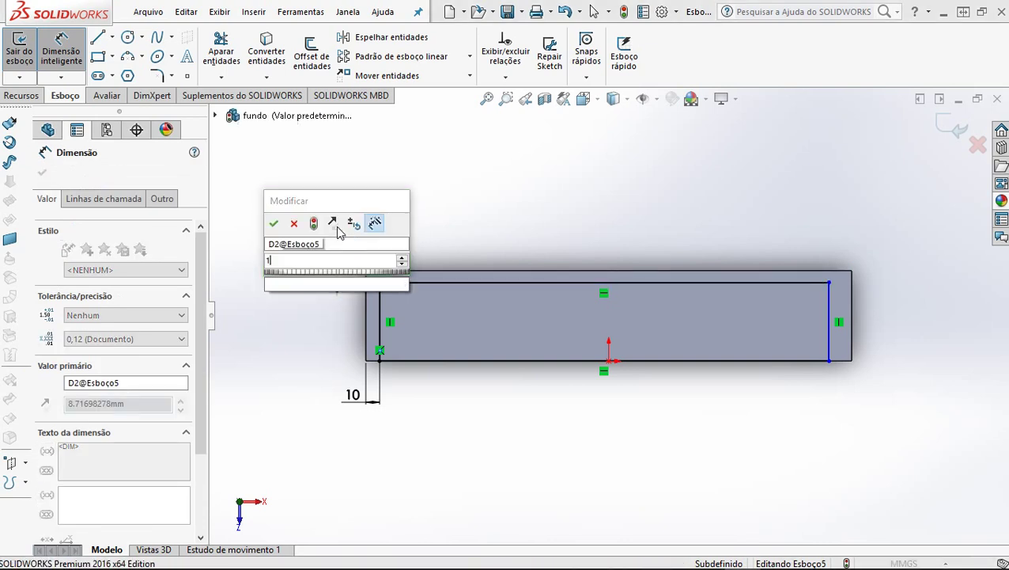
pyautogui.write('10')
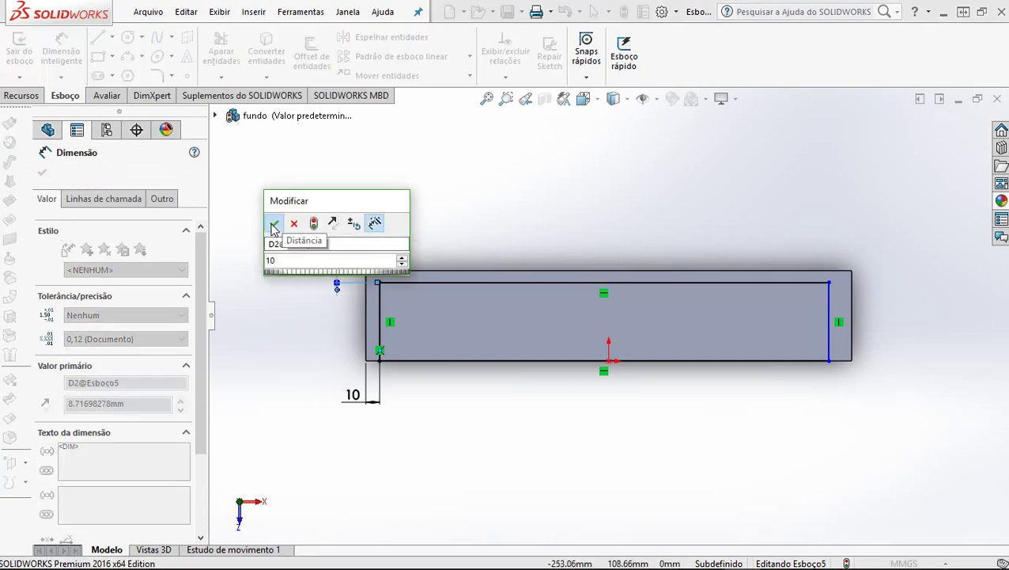
pyautogui.press('Escape')
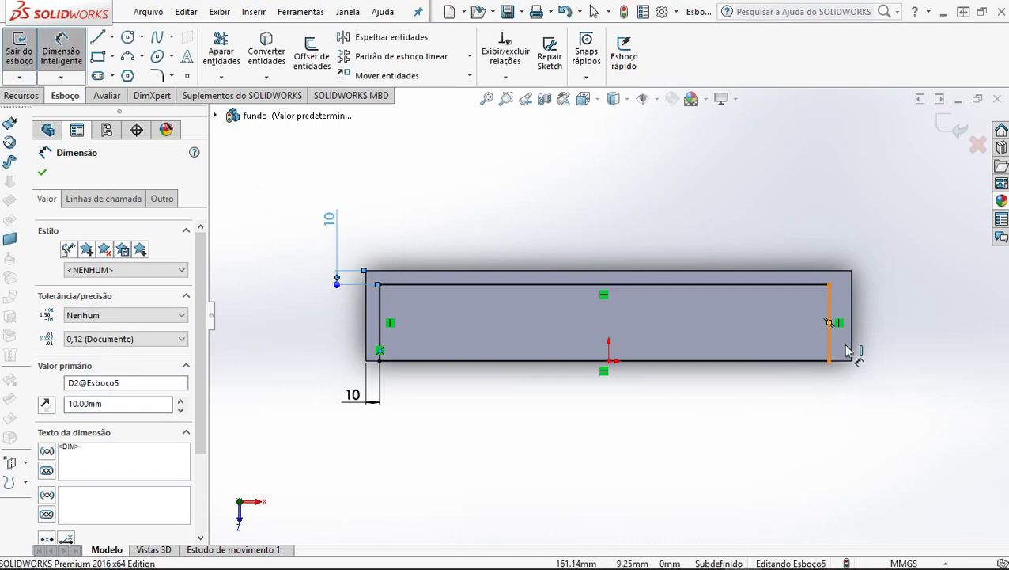
# Step: Dimension the gap between the rectangle's right side and the block's right edge as 10 mm, then end dimensioning
pyautogui.click(851, 348)
pyautogui.click(852, 350)
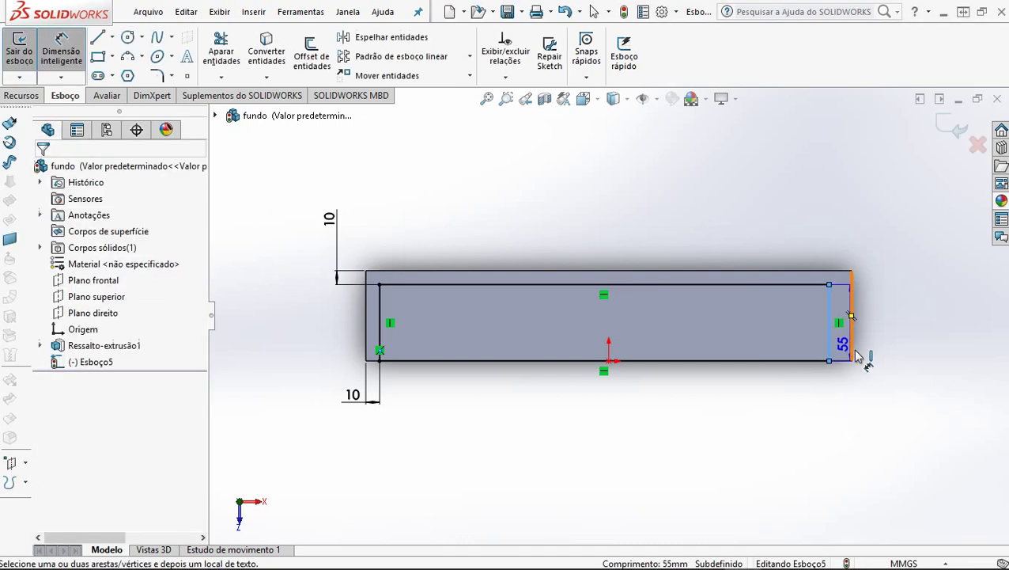
pyautogui.click(868, 401)
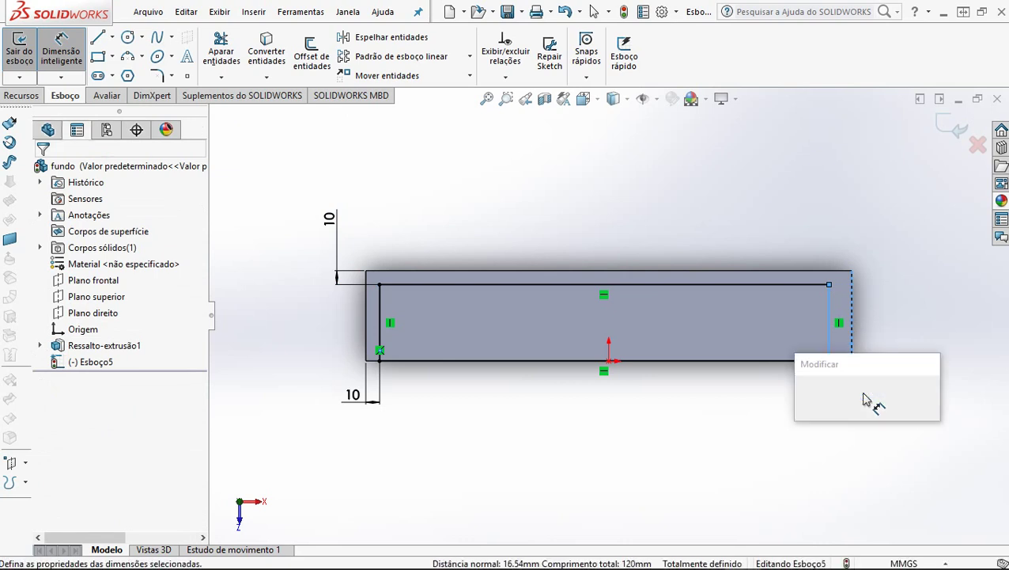
pyautogui.write('10')
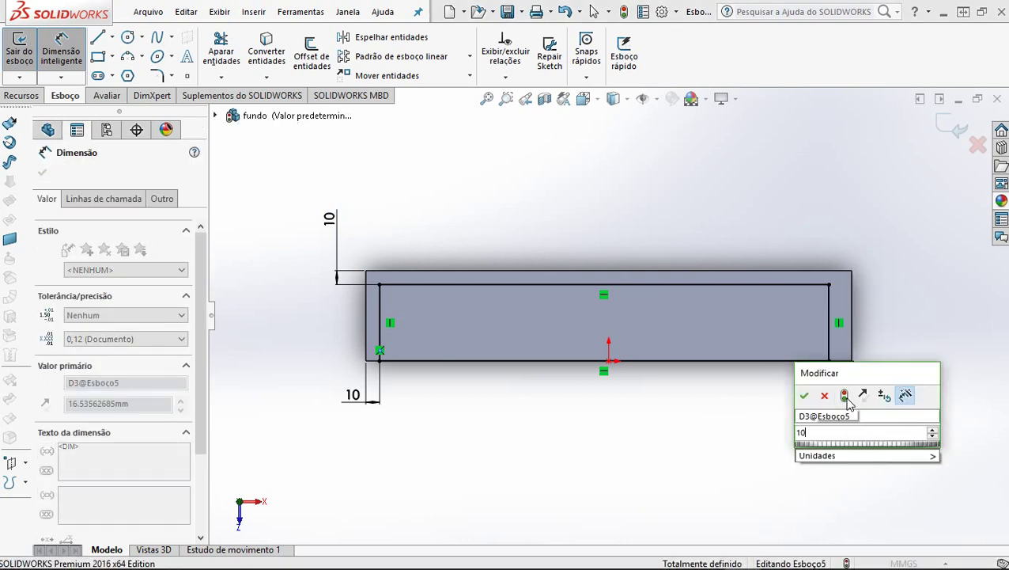
pyautogui.click(804, 395)
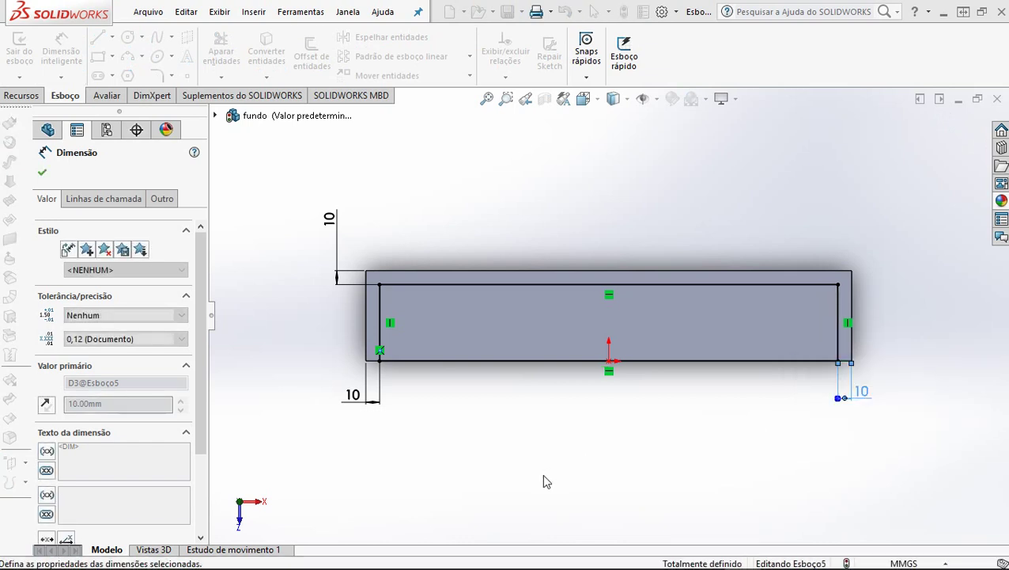
pyautogui.moveTo(541, 450)
pyautogui.mouseDown(button='middle')
pyautogui.moveTo(532, 383)
pyautogui.moveTo(552, 433)
pyautogui.moveTo(565, 390)
pyautogui.moveTo(505, 387)
pyautogui.mouseUp(button='middle')
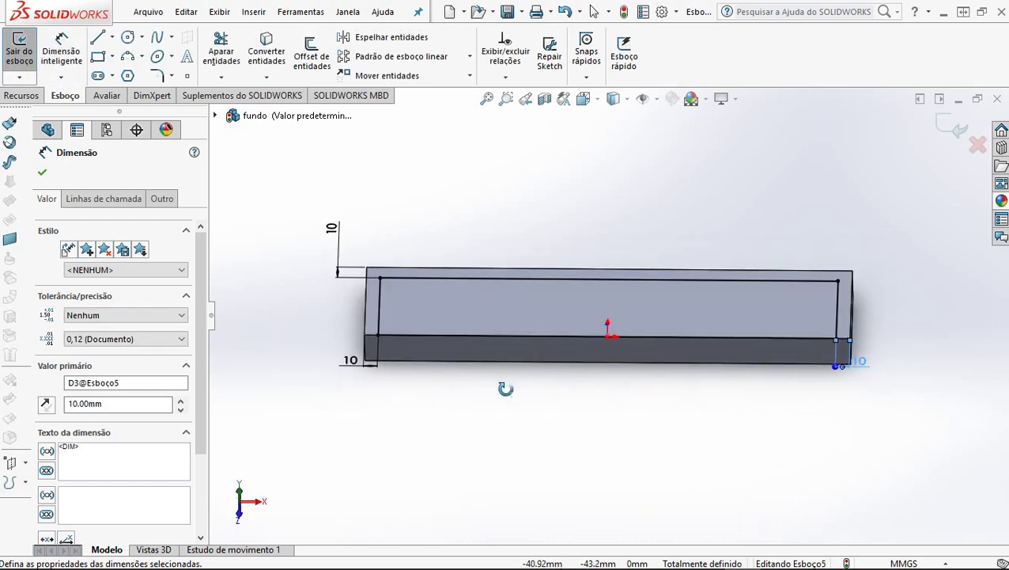
pyautogui.click(43, 174)
pyautogui.press('Escape')
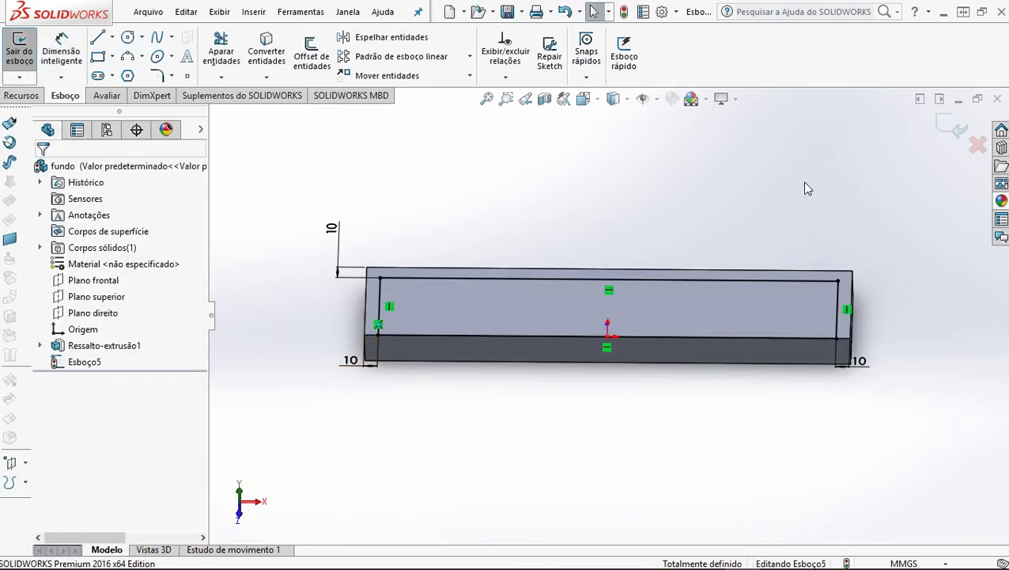
# Step: Extrude the inset rectangle on the block's top face 10 mm as a boss merged with the block
pyautogui.moveTo(626, 434); pyautogui.dragTo(577, 383, button='middle')
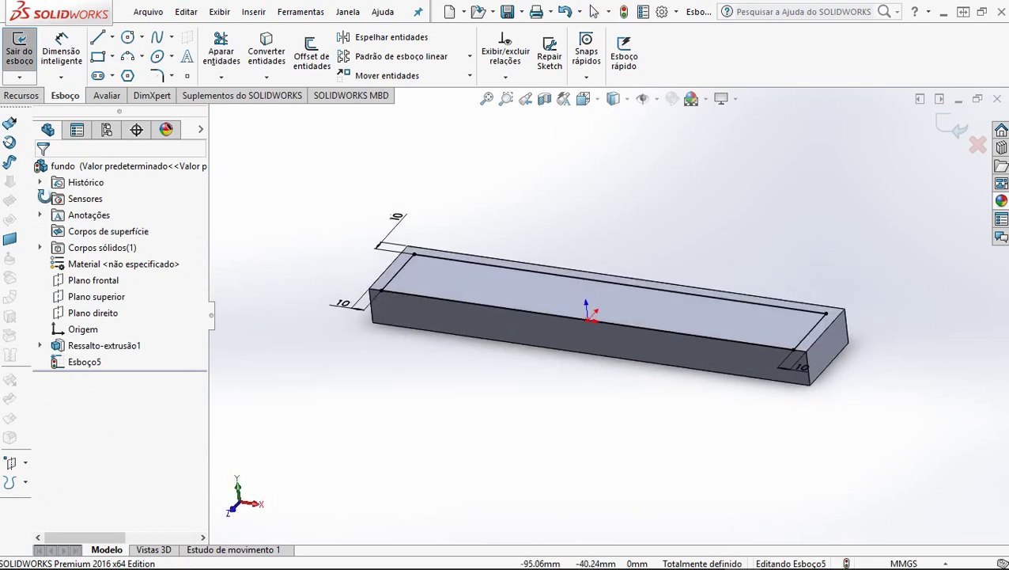
pyautogui.click(22, 96)
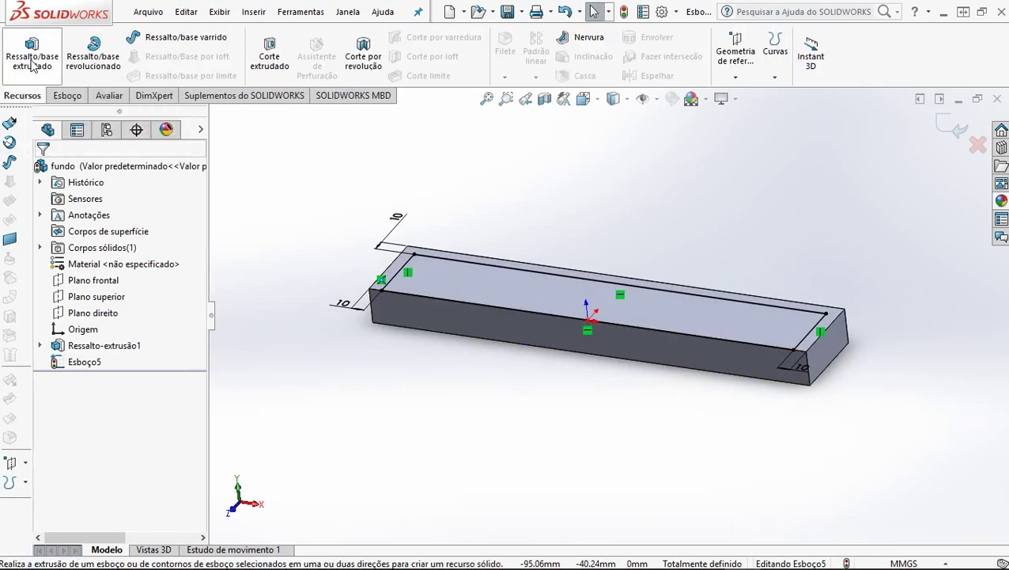
pyautogui.click(32, 66)
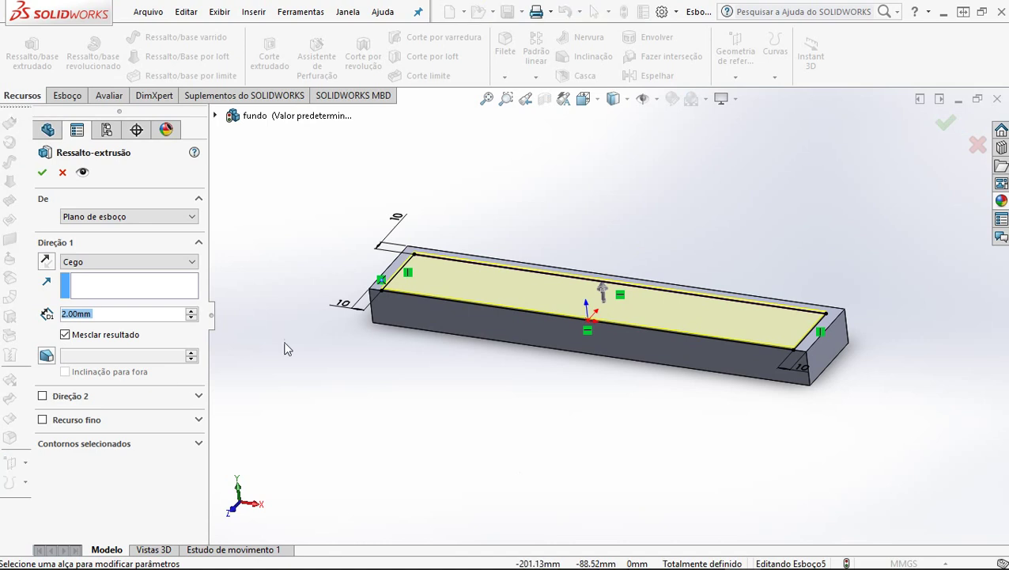
pyautogui.write('10')
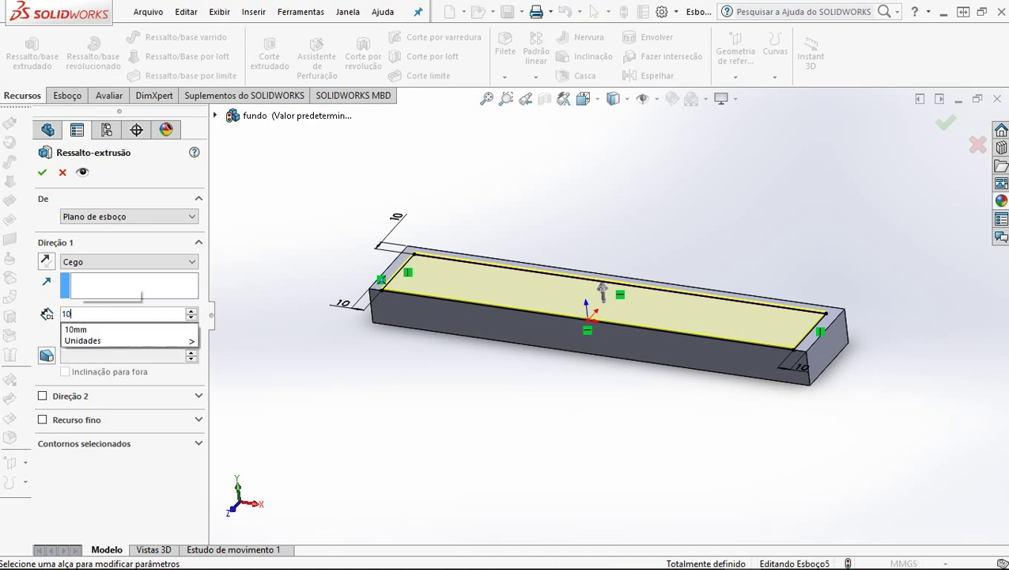
pyautogui.press('Return')
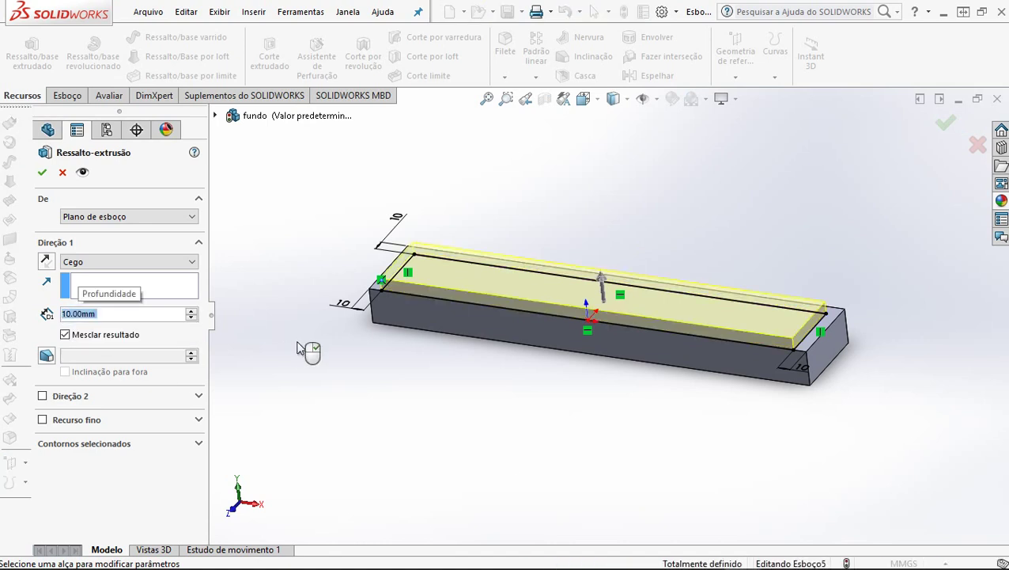
pyautogui.click(42, 172)
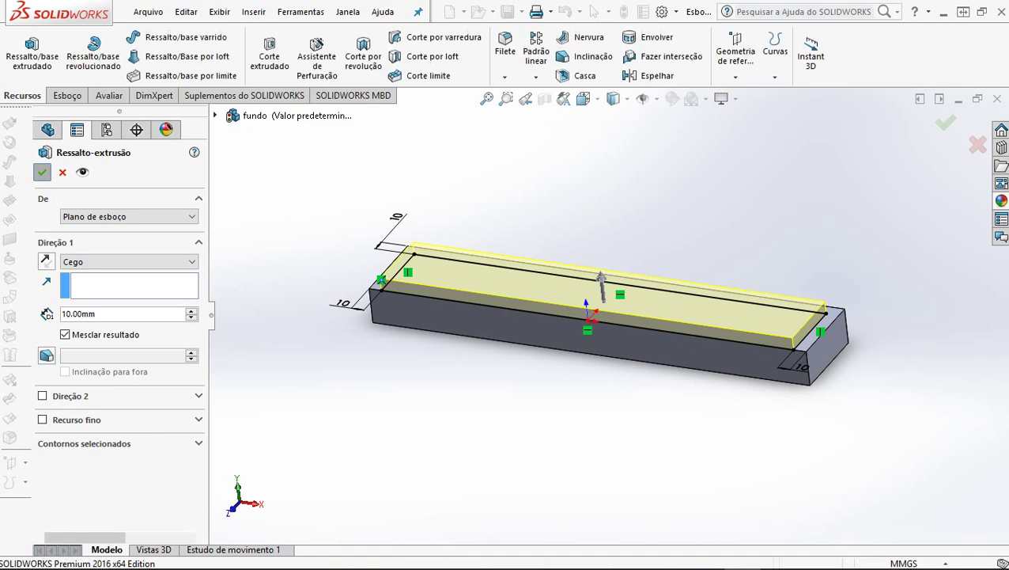
pyautogui.moveTo(467, 465); pyautogui.dragTo(442, 370, button='middle')
pyautogui.moveTo(437, 405); pyautogui.dragTo(507, 399, button='middle')
pyautogui.moveTo(909, 456); pyautogui.dragTo(920, 451, button='middle')
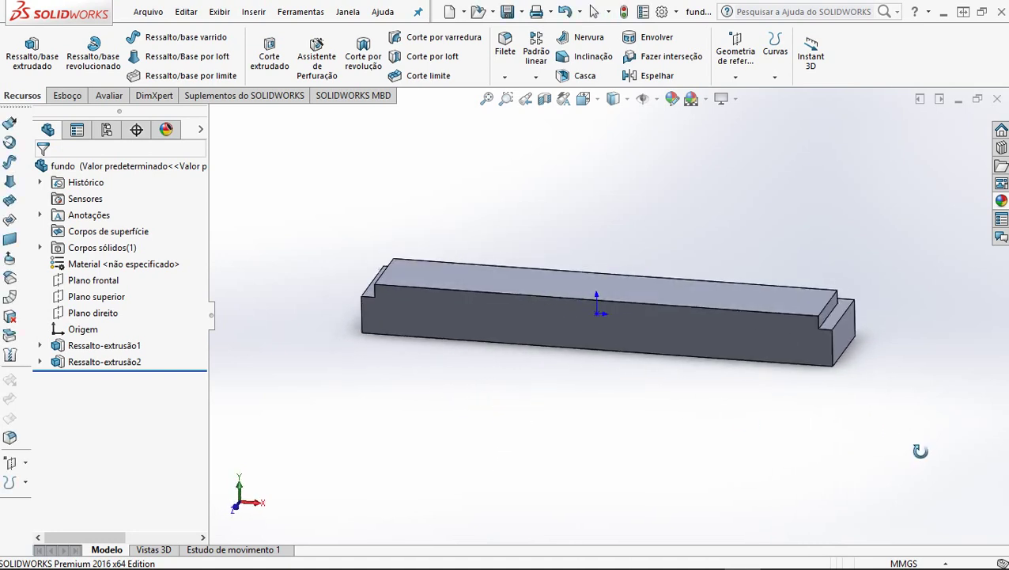
pyautogui.moveTo(337, 335); pyautogui.dragTo(337, 321, button='middle')
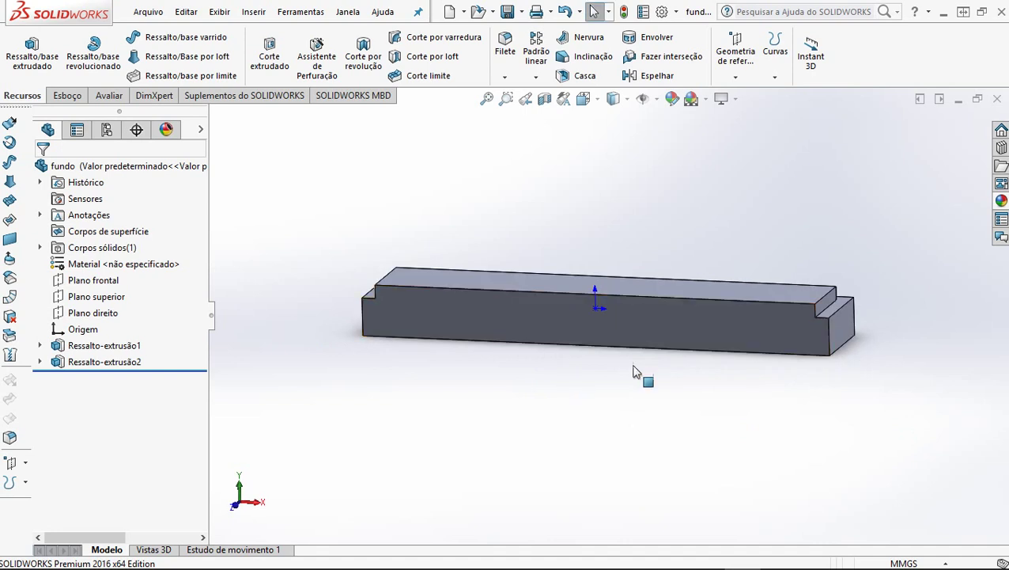
pyautogui.scroll(-2, 554, 339)
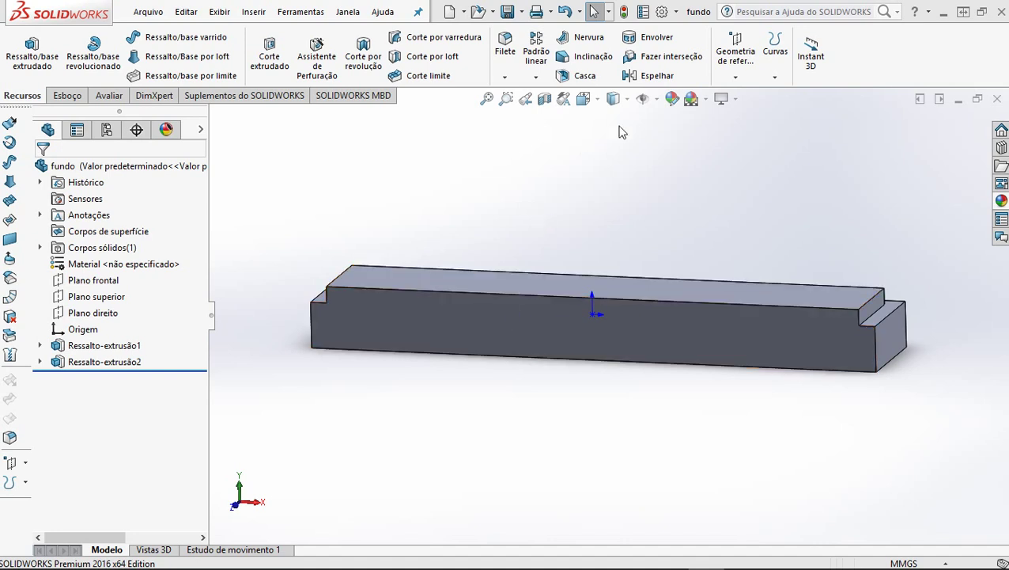
# Step: Create a new assembly from the fundo part and place the gargalo part as its first component
pyautogui.click(149, 13)
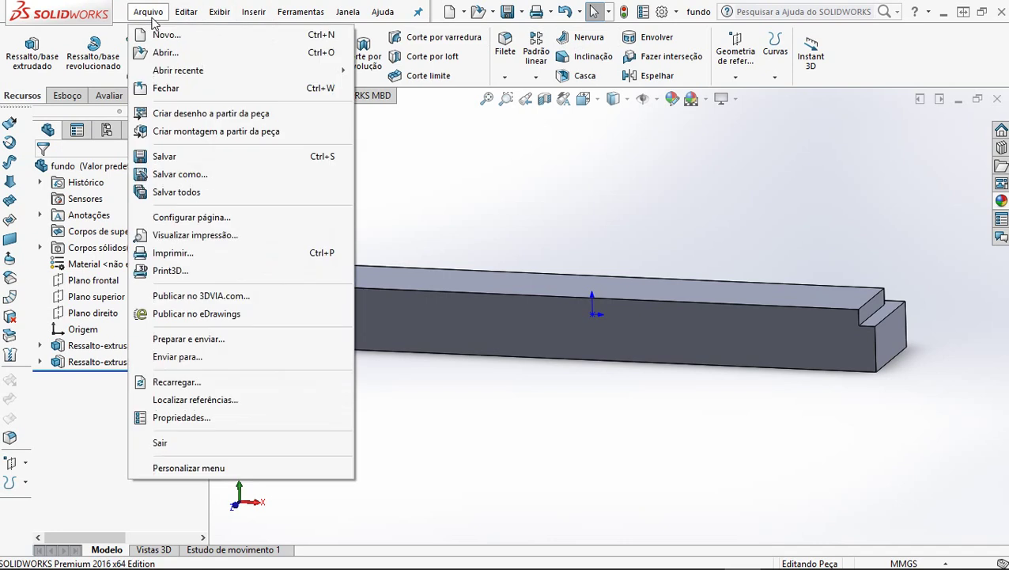
pyautogui.click(190, 131)
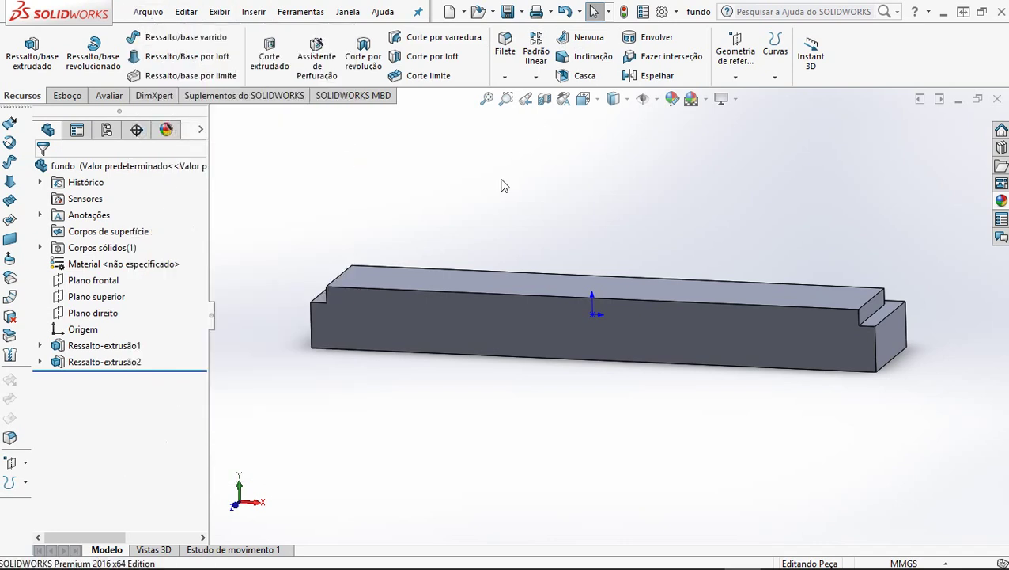
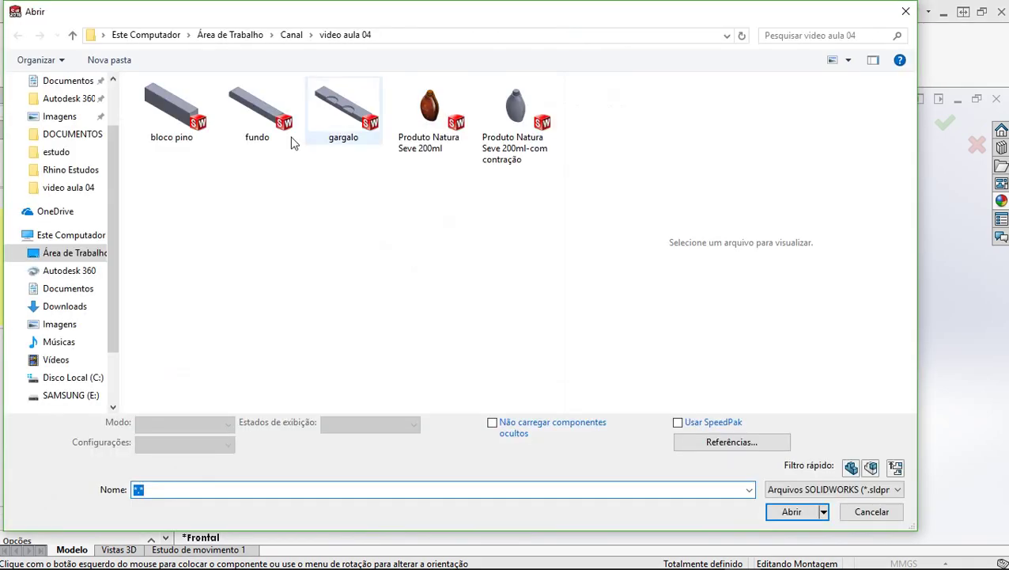
pyautogui.click(336, 116)
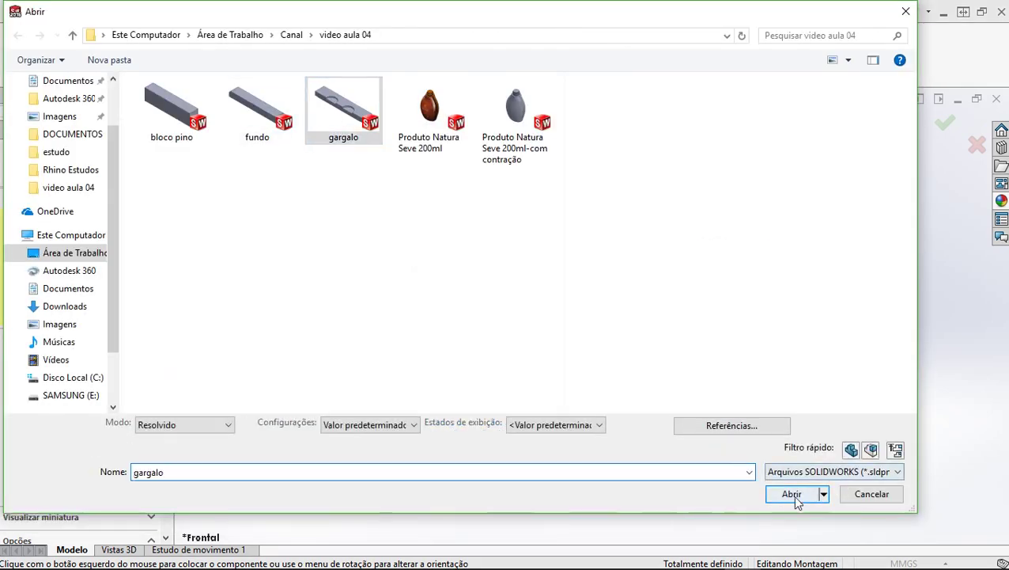
pyautogui.click(792, 494)
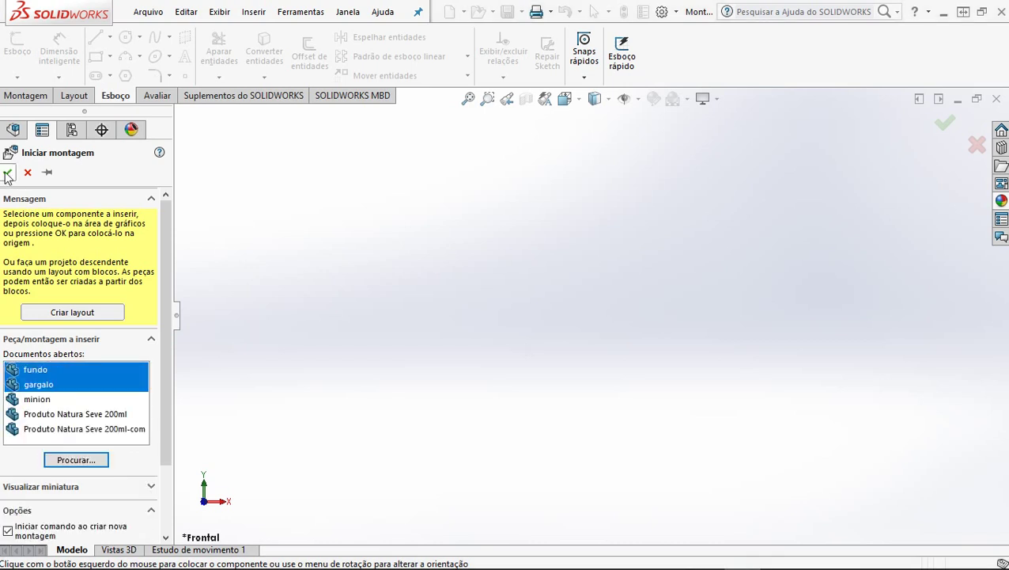
pyautogui.click(32, 384)
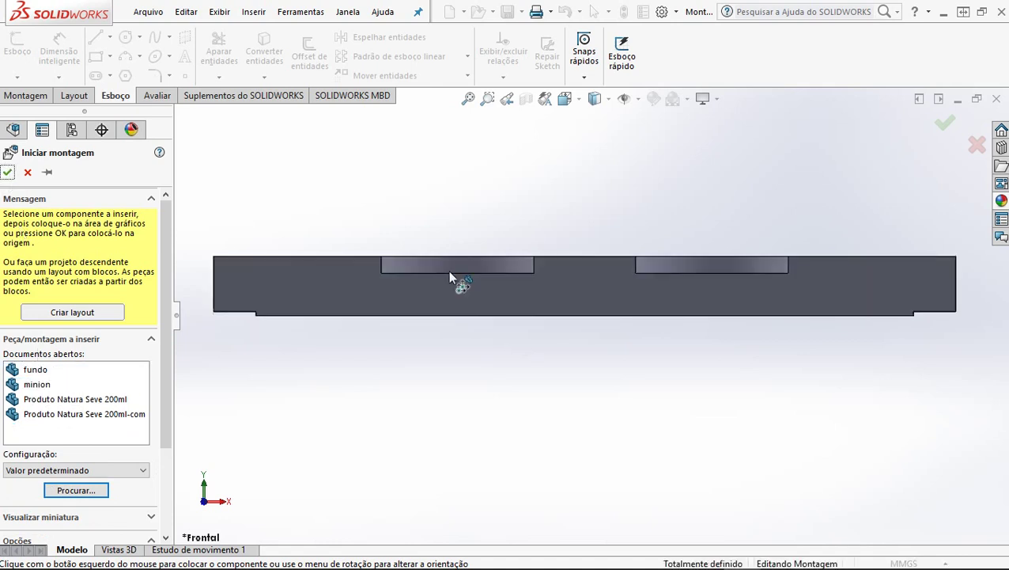
pyautogui.click(623, 385)
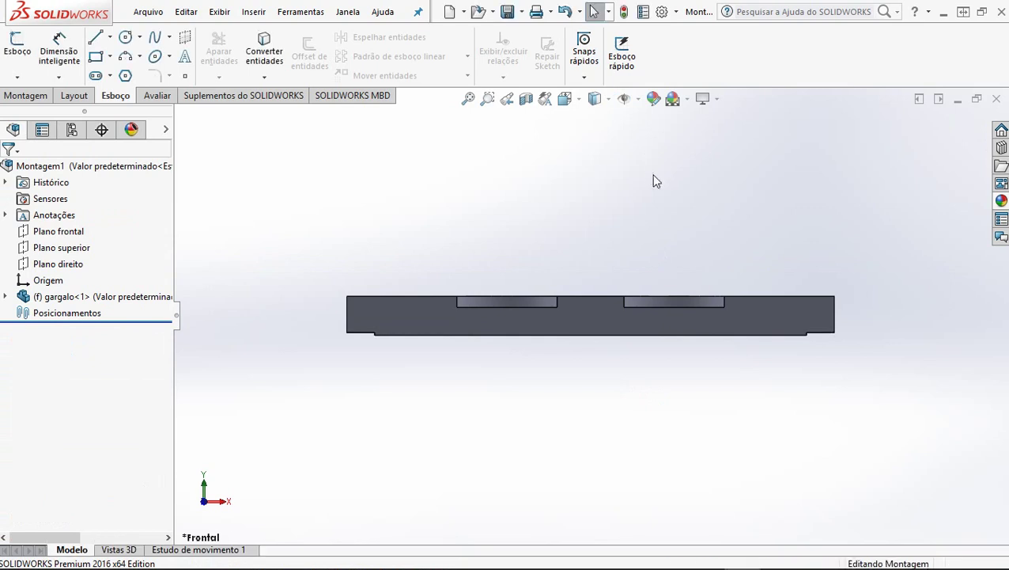
# Step: Insert the bloco pino part into the assembly, placing it freely in front of and below gargalo
pyautogui.click(24, 96)
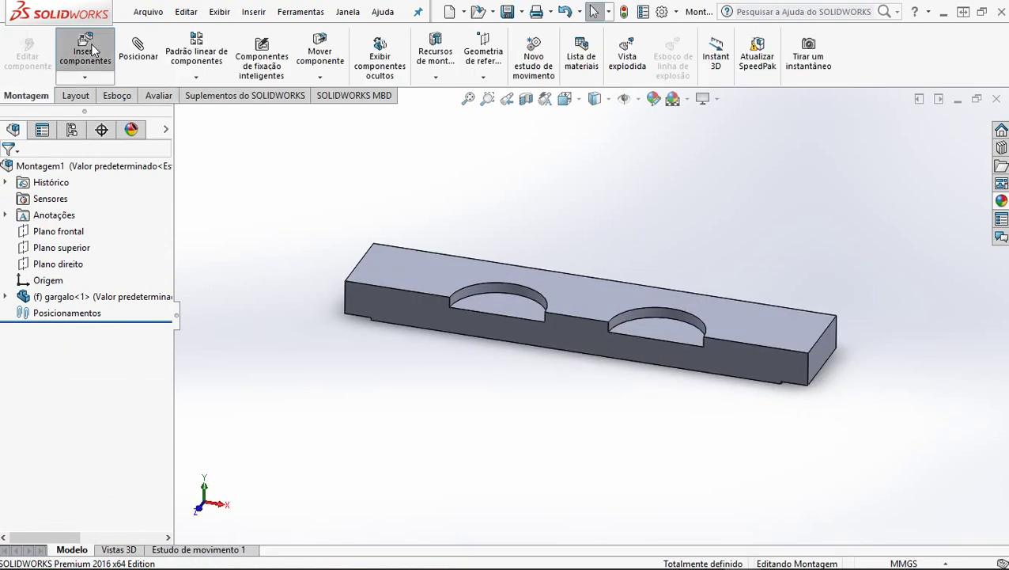
pyautogui.click(91, 43)
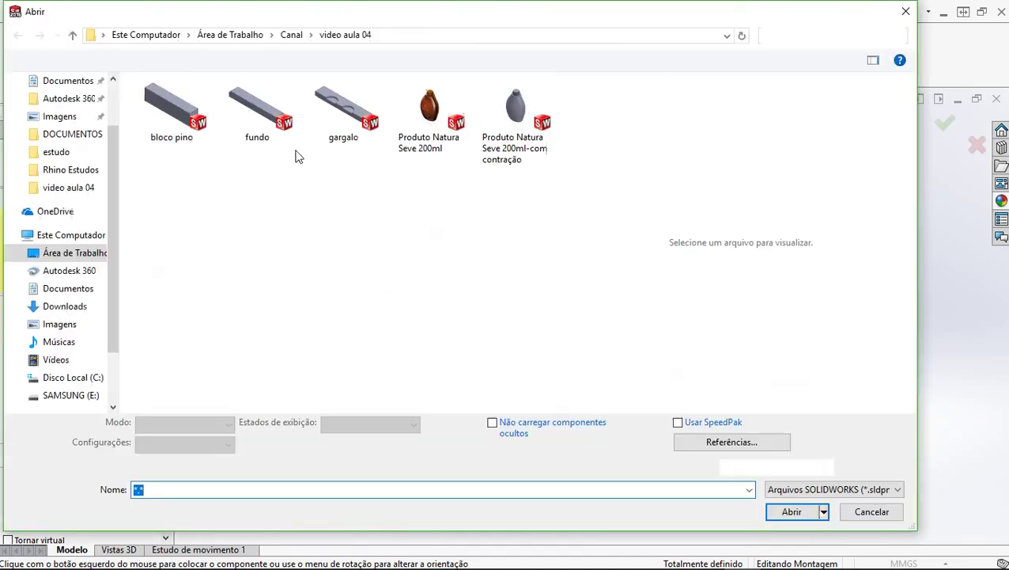
pyautogui.click(171, 107)
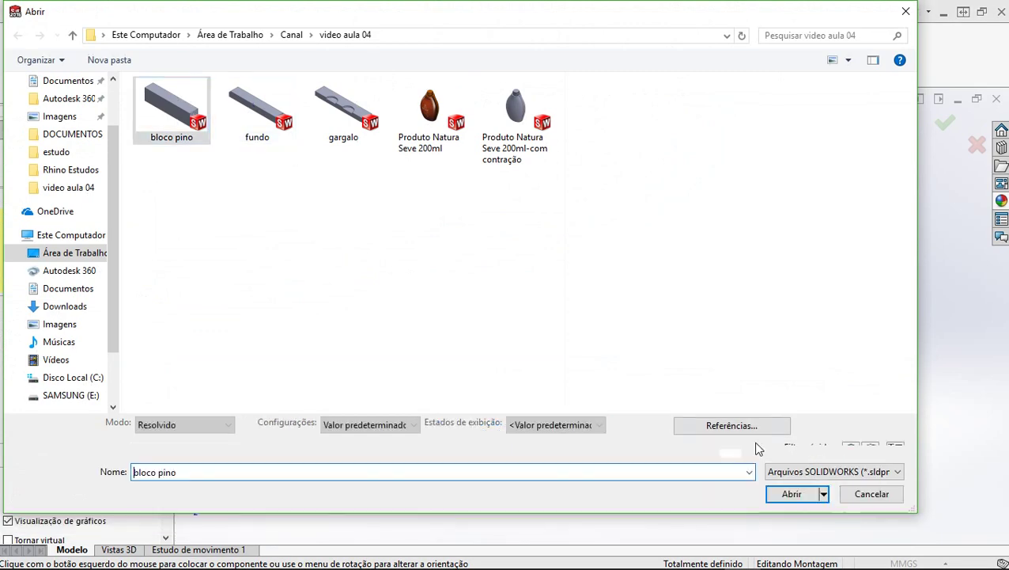
pyautogui.click(787, 494)
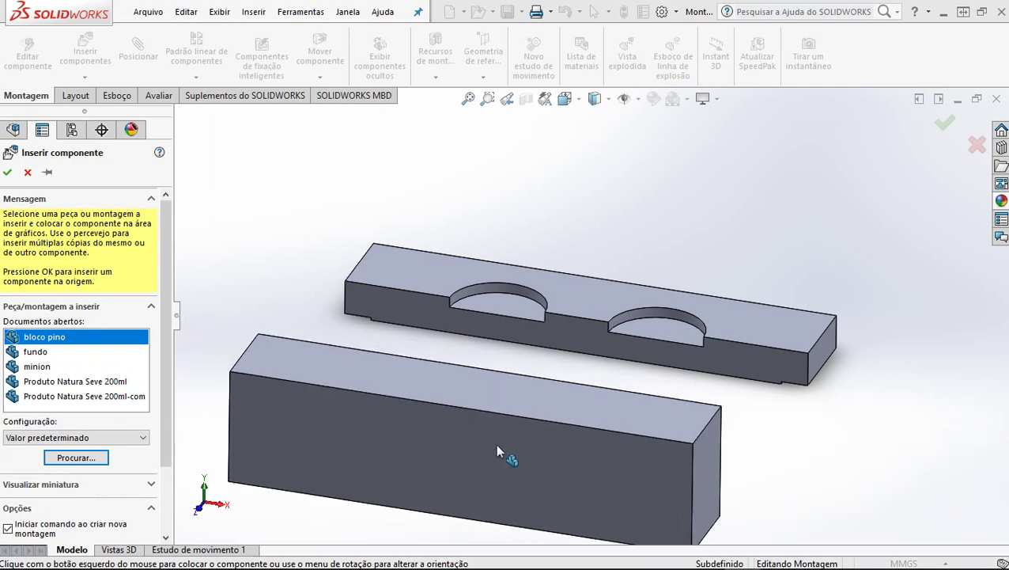
pyautogui.click(527, 446)
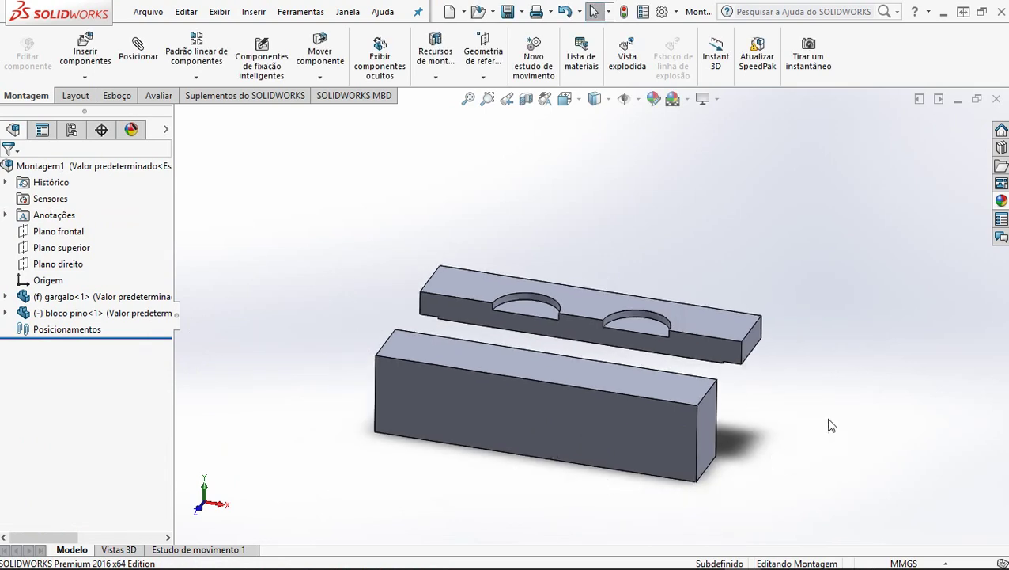
# Step: Mate bloco pino's Plano frontal coincident with the assembly's Plano frontal
pyautogui.moveTo(831, 426); pyautogui.dragTo(787, 465, button='middle')
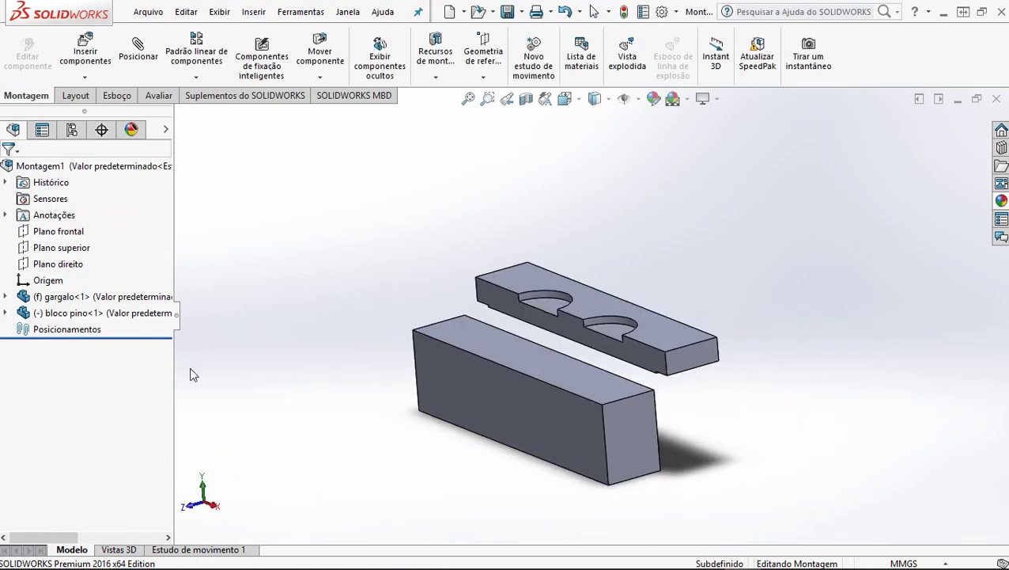
pyautogui.click(5, 312)
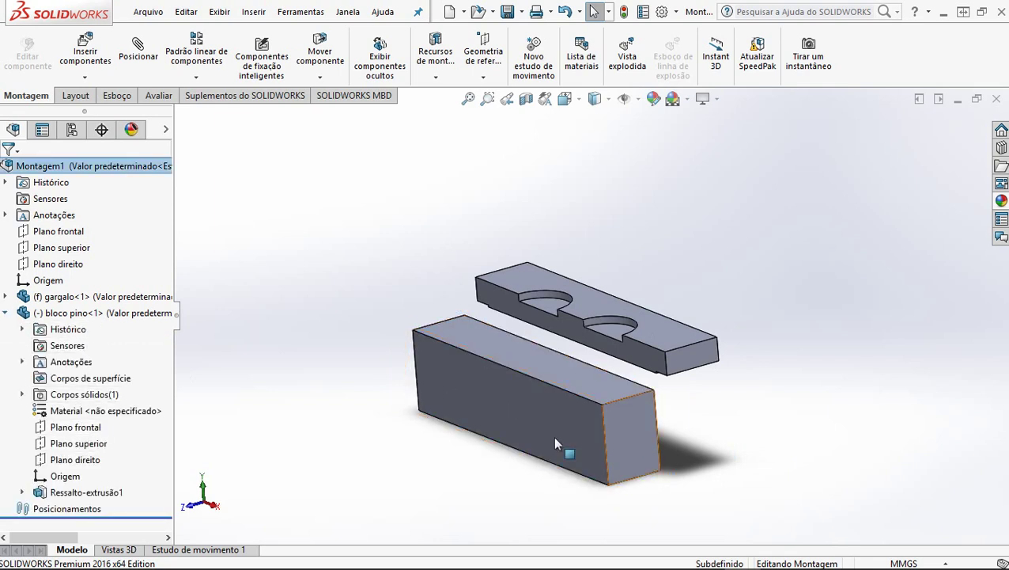
pyautogui.click(76, 427)
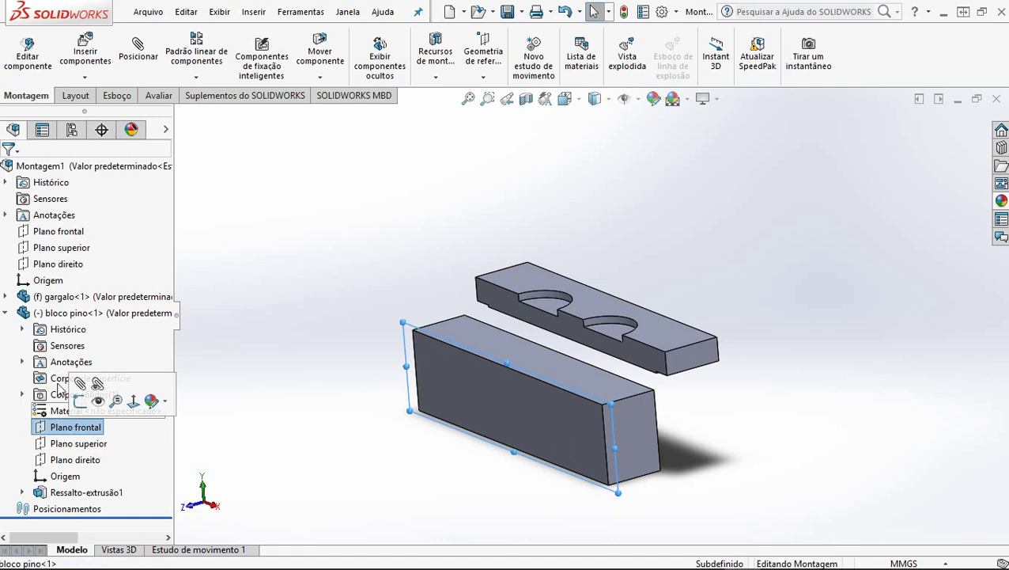
pyautogui.keyDown('ctrl'); pyautogui.click(62, 231); pyautogui.keyUp('ctrl')
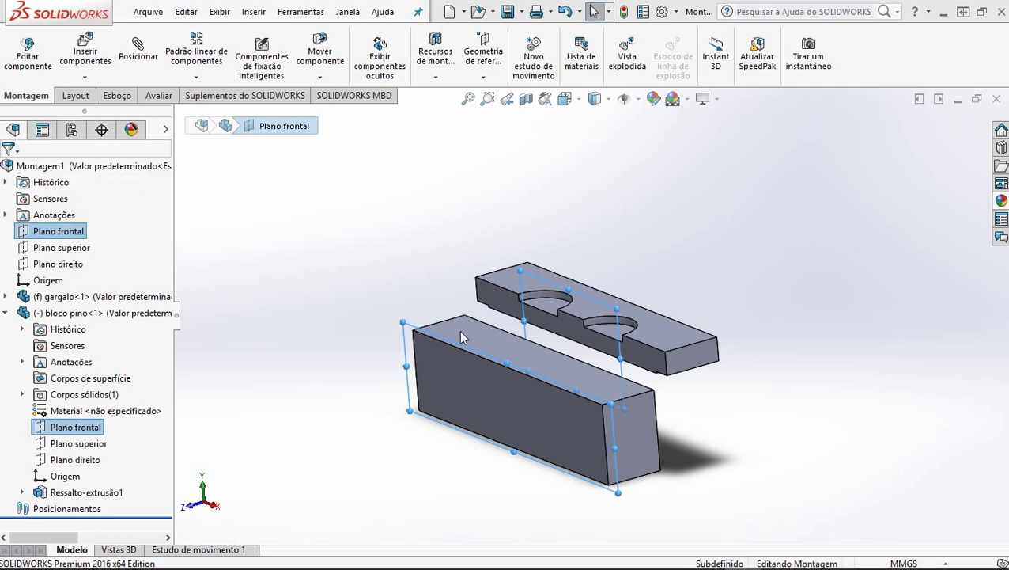
pyautogui.press('ctrl')
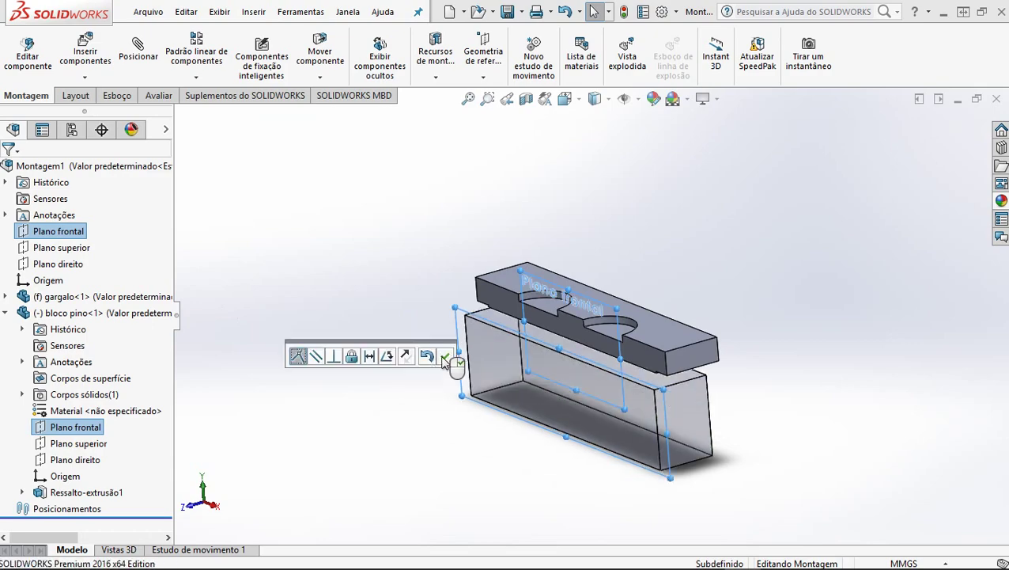
pyautogui.click(445, 357)
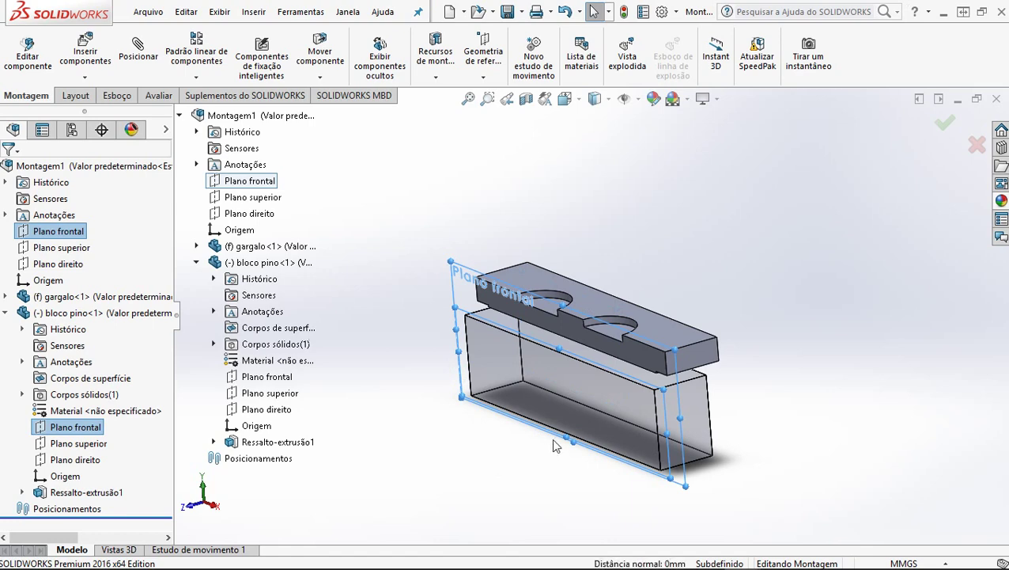
pyautogui.moveTo(557, 446); pyautogui.dragTo(520, 443, button='middle')
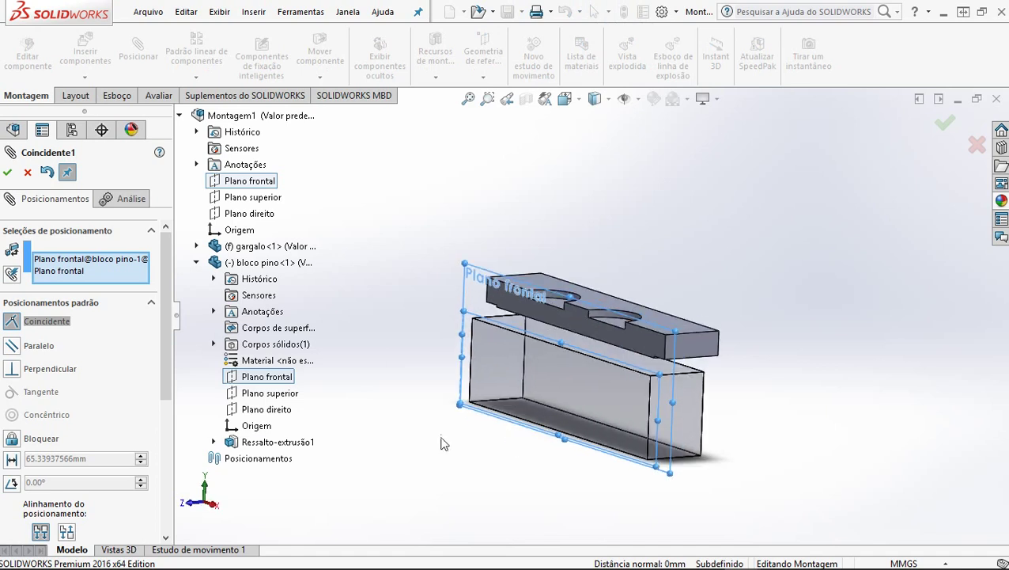
pyautogui.click(7, 172)
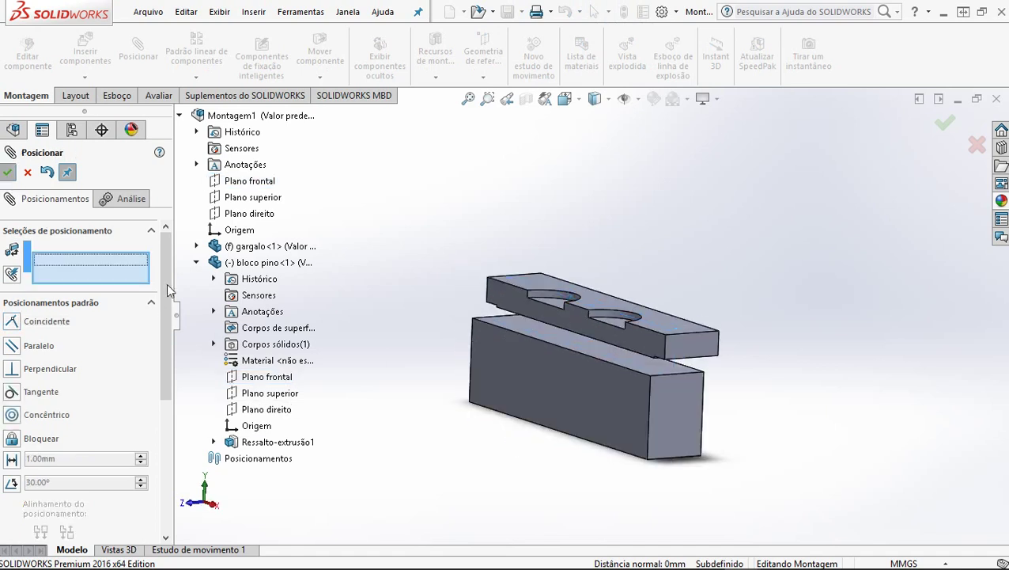
# Step: Mate bloco pino's Plano direito coincident with the assembly's Plano direito
pyautogui.click(267, 412)
pyautogui.click(260, 213)
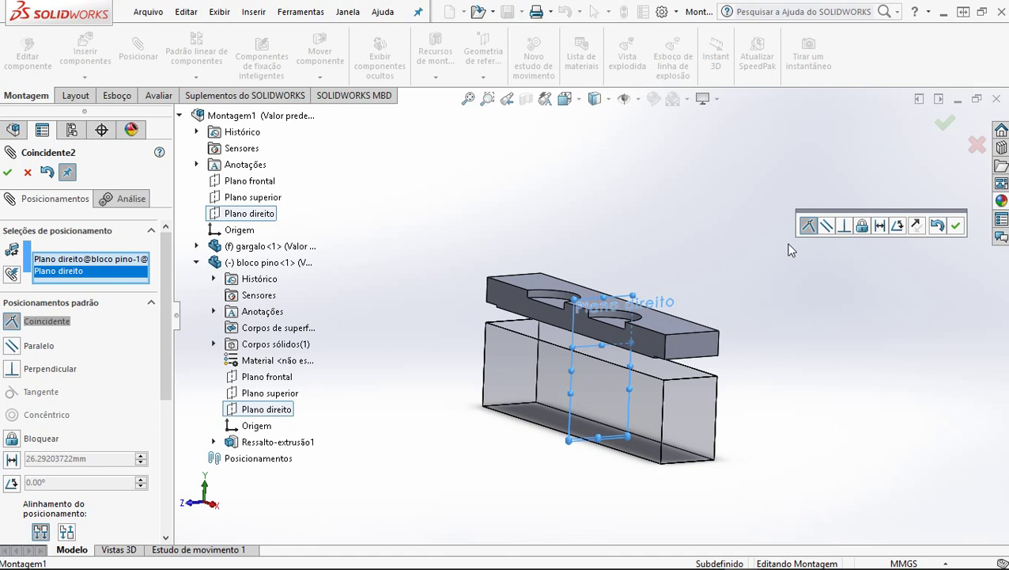
pyautogui.click(957, 227)
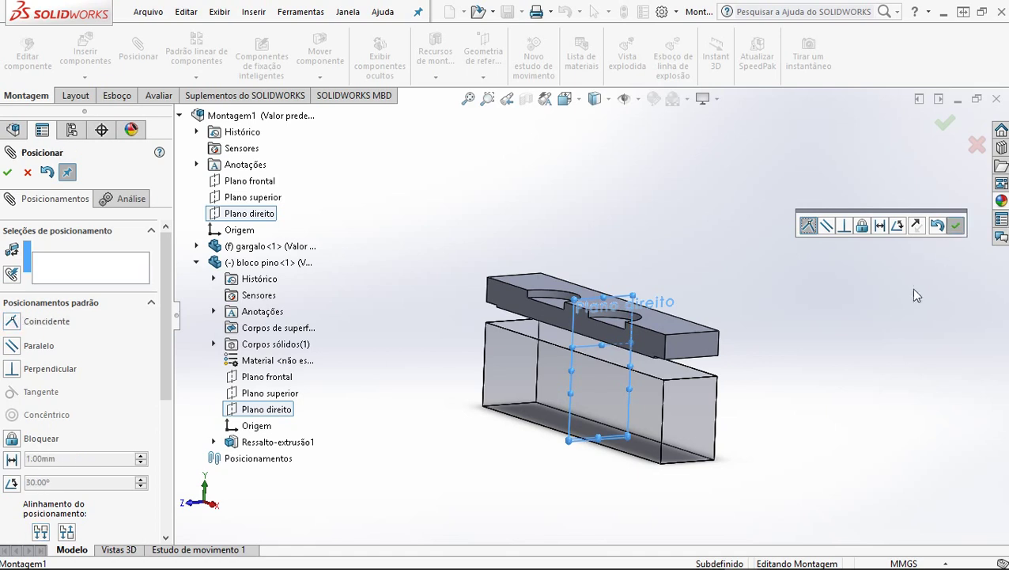
# Step: Mate bloco pino's top face coincident with the raised underside face of gargalo, then finish mating
pyautogui.click(599, 355)
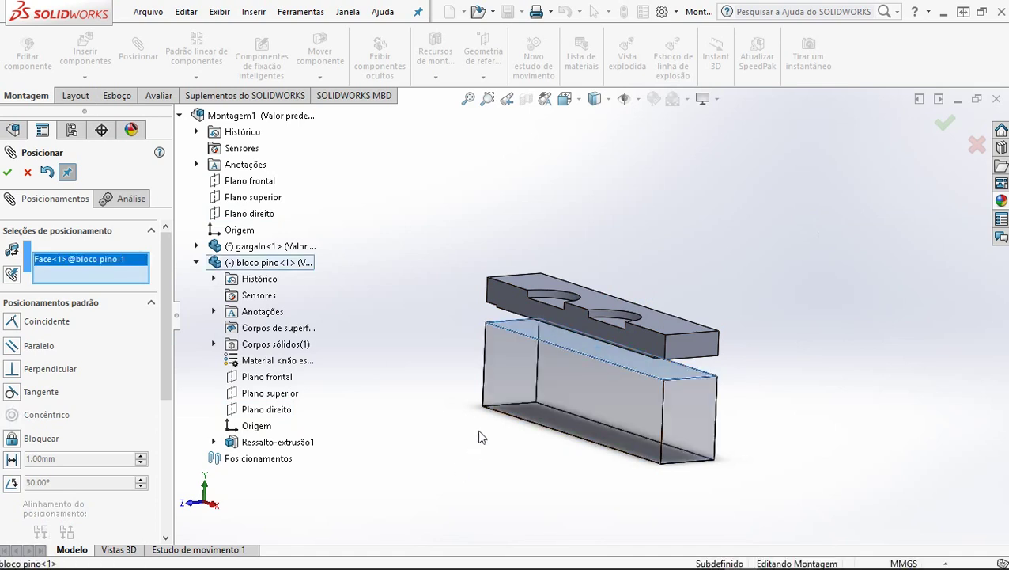
pyautogui.moveTo(480, 434); pyautogui.dragTo(485, 409, button='middle')
pyautogui.scroll(-3, 581, 333)
pyautogui.click(581, 336)
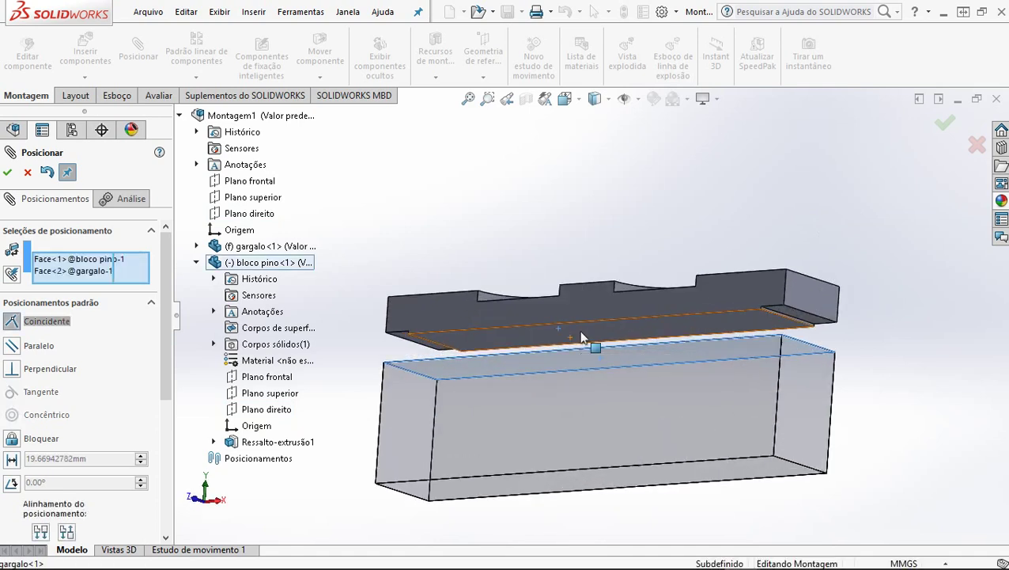
pyautogui.rightClick(634, 228)
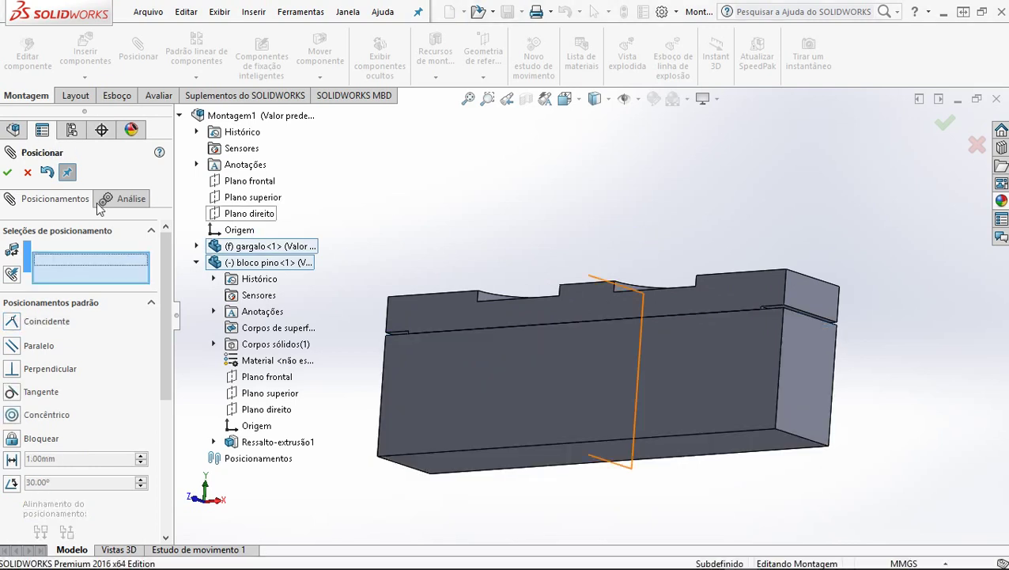
pyautogui.click(22, 174)
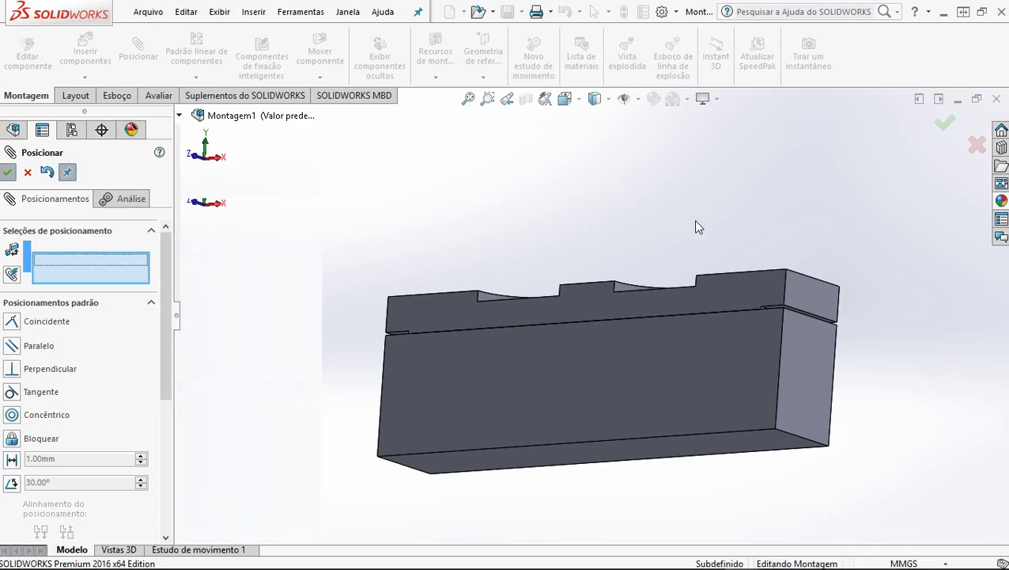
# Step: Insert the fundo part into the assembly, placing it freely below bloco pino
pyautogui.scroll(-5, 803, 312)
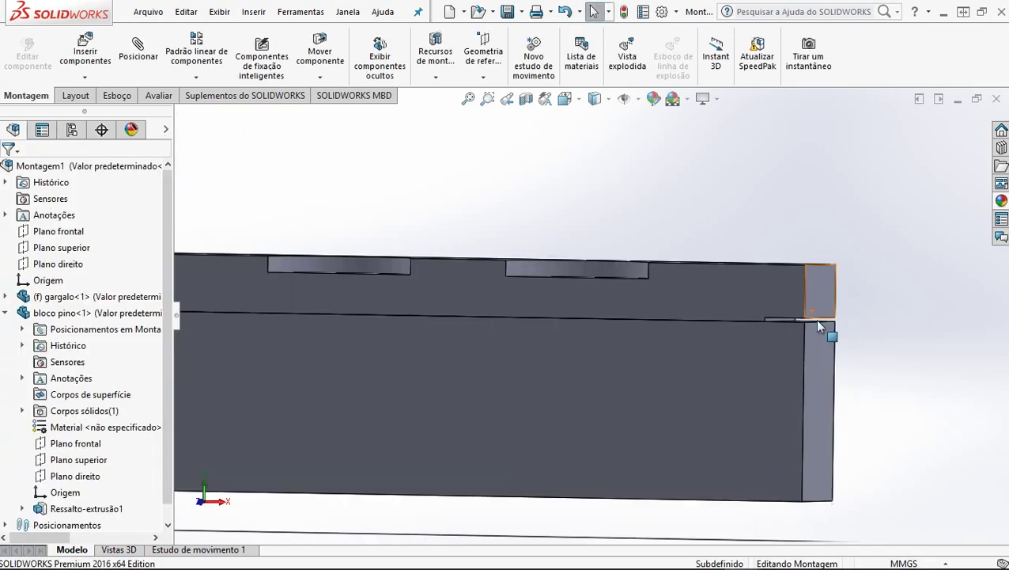
pyautogui.moveTo(774, 338); pyautogui.dragTo(752, 334, button='middle')
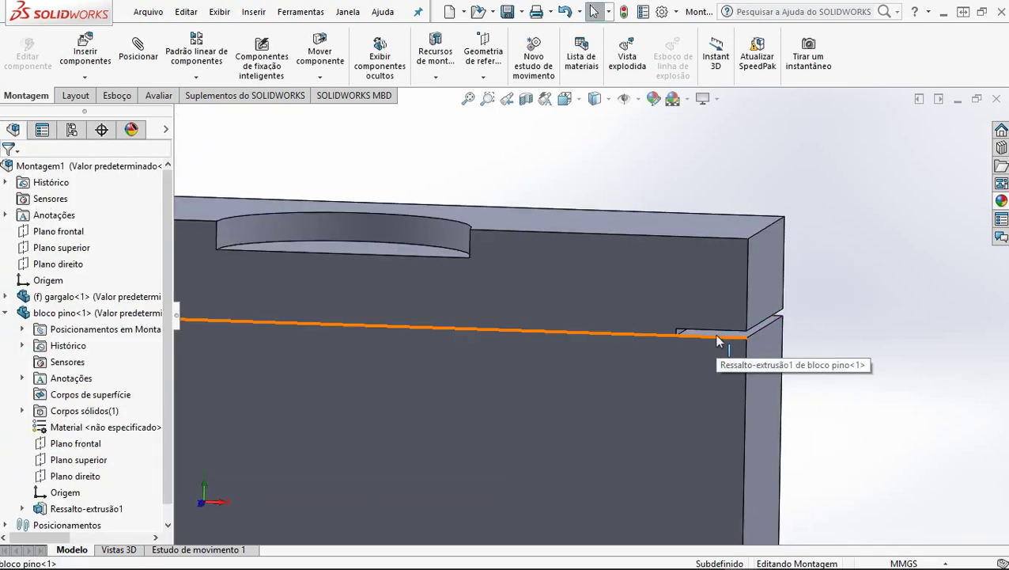
pyautogui.scroll(8, 513, 372)
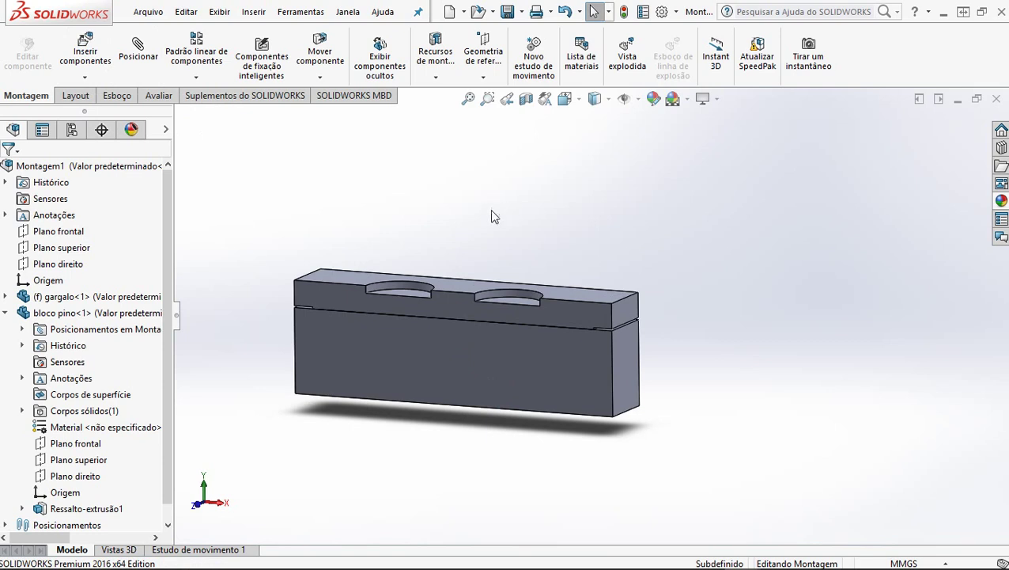
pyautogui.click(84, 45)
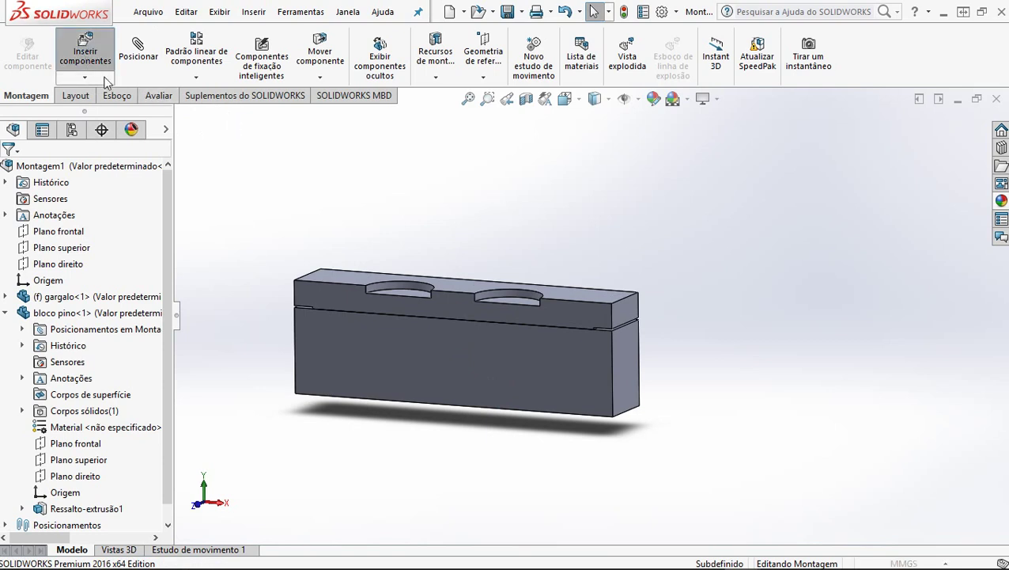
pyautogui.click(28, 340)
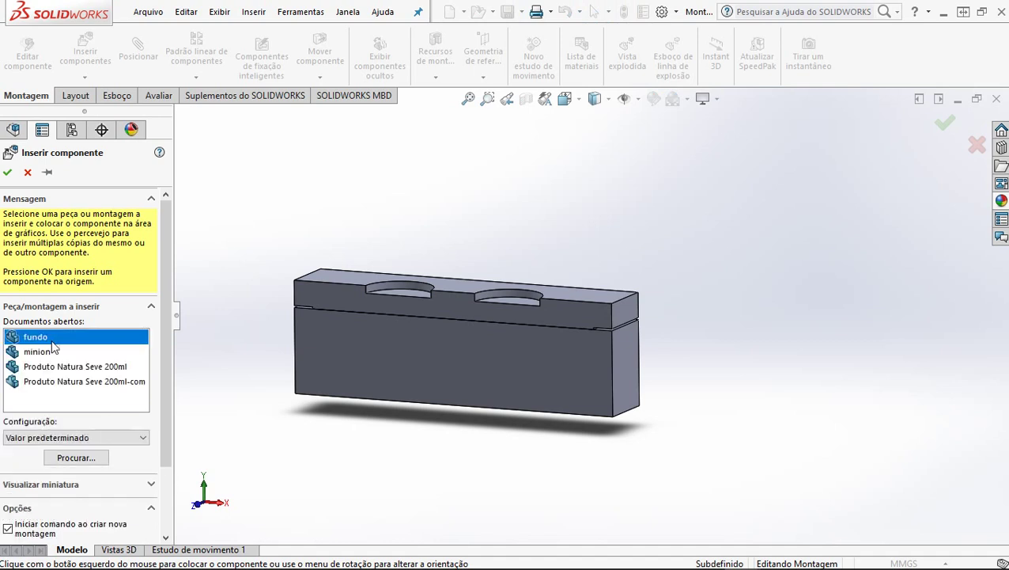
pyautogui.click(467, 444)
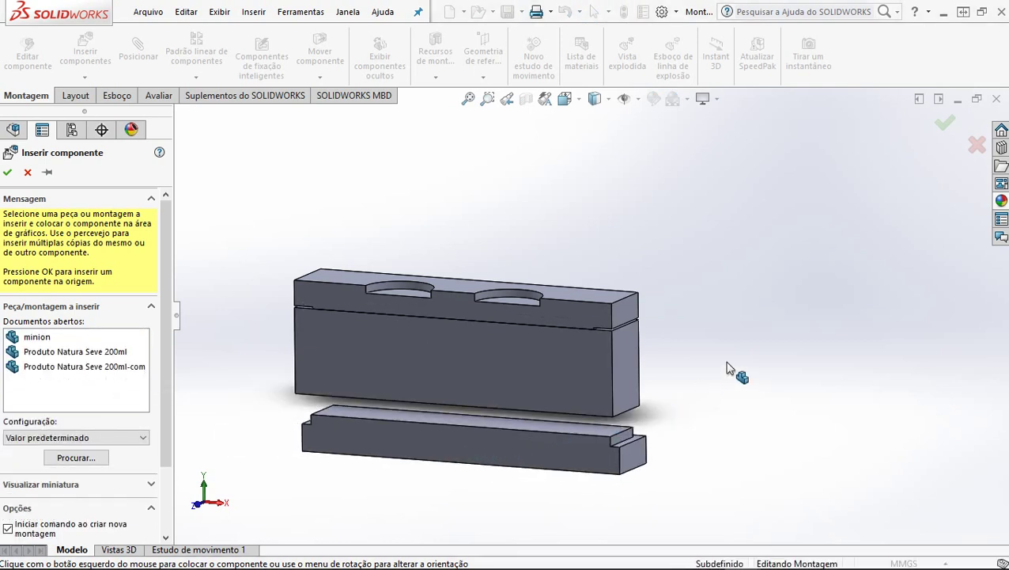
pyautogui.moveTo(720, 367); pyautogui.dragTo(292, 430, button='middle')
# Step: Mate fundo's origin coincident with bloco pino's origin with their axes aligned, and finish mating
pyautogui.click(5, 313)
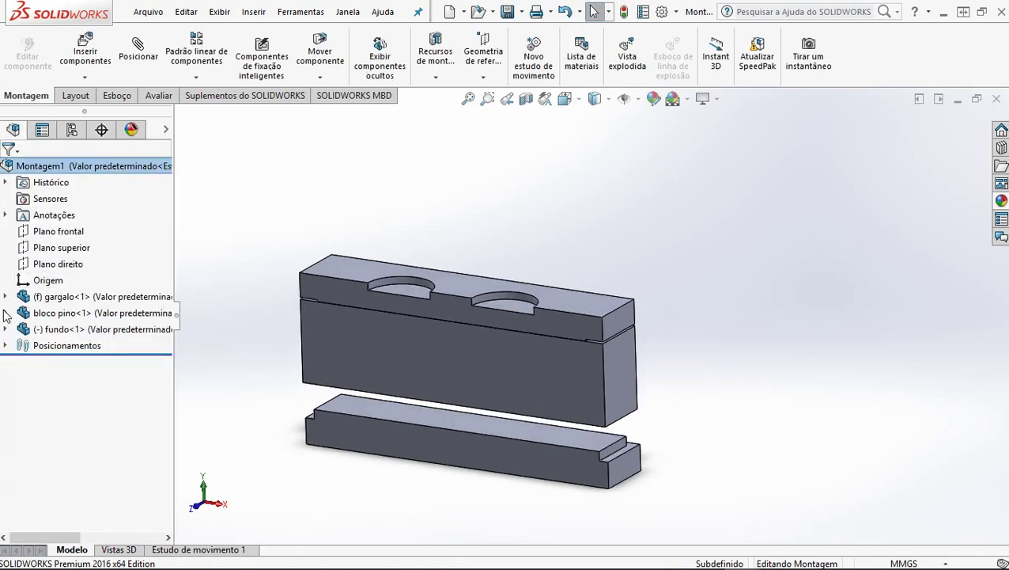
pyautogui.click(8, 331)
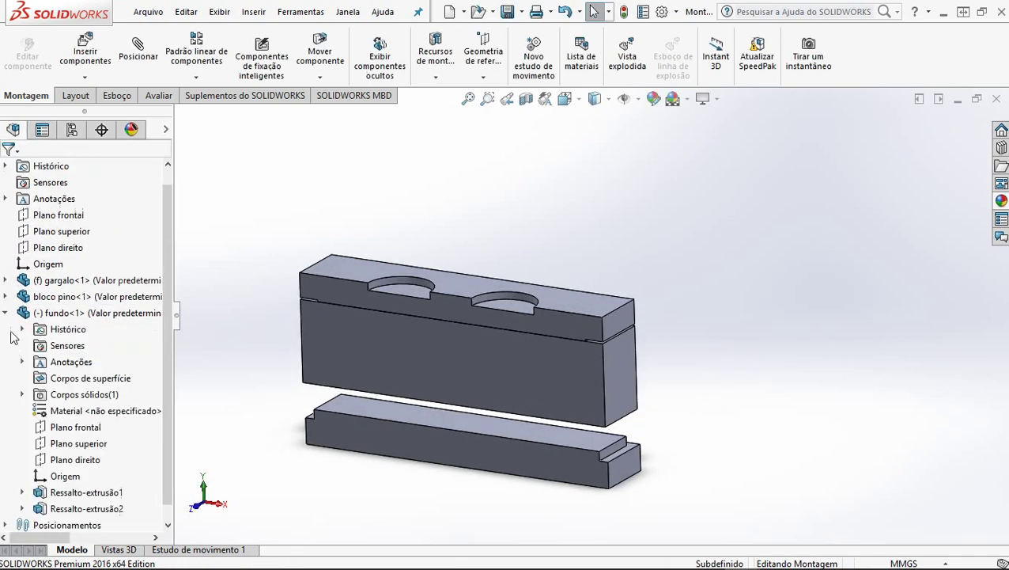
pyautogui.click(64, 477)
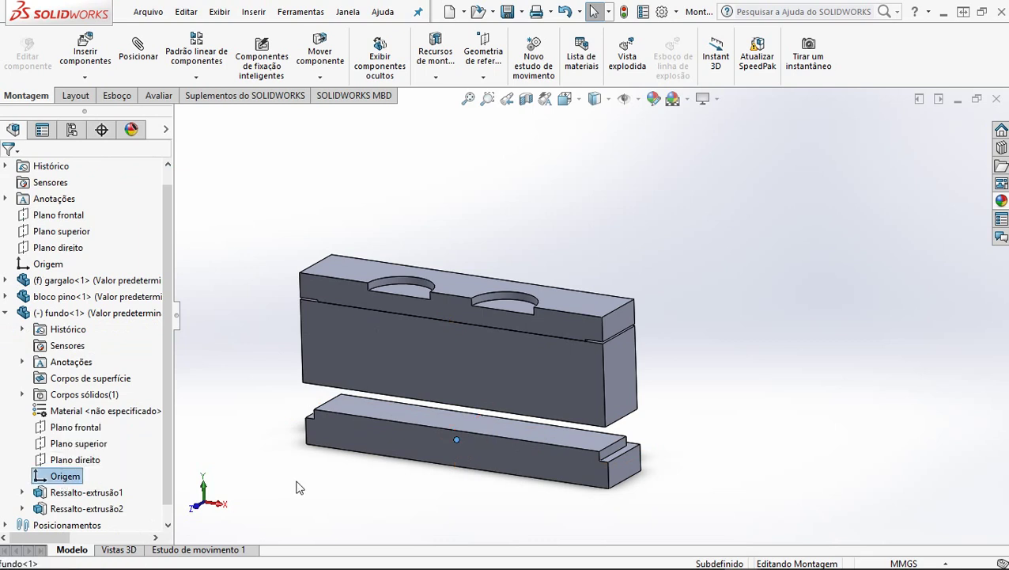
pyautogui.click(8, 295)
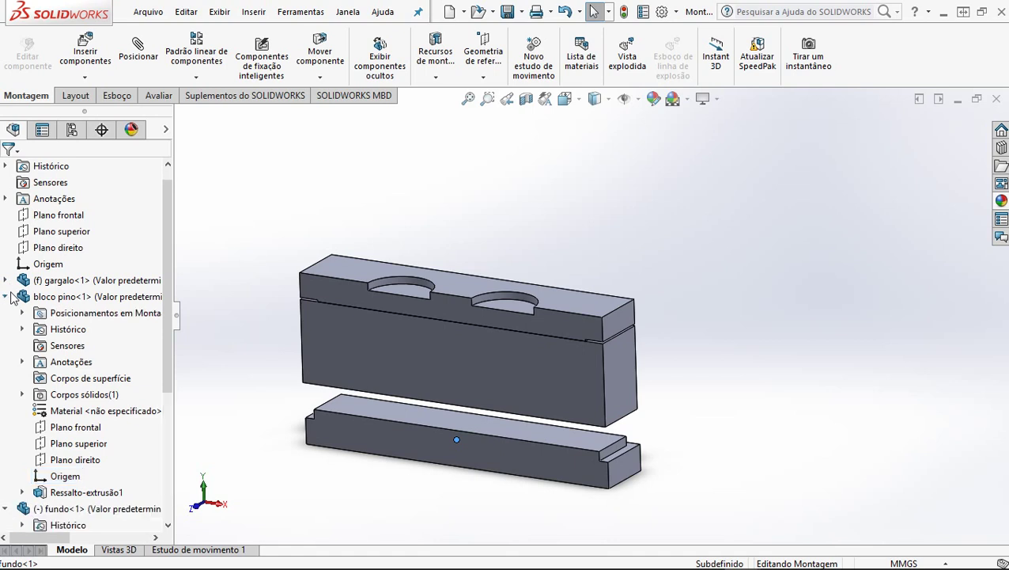
pyautogui.click(66, 477)
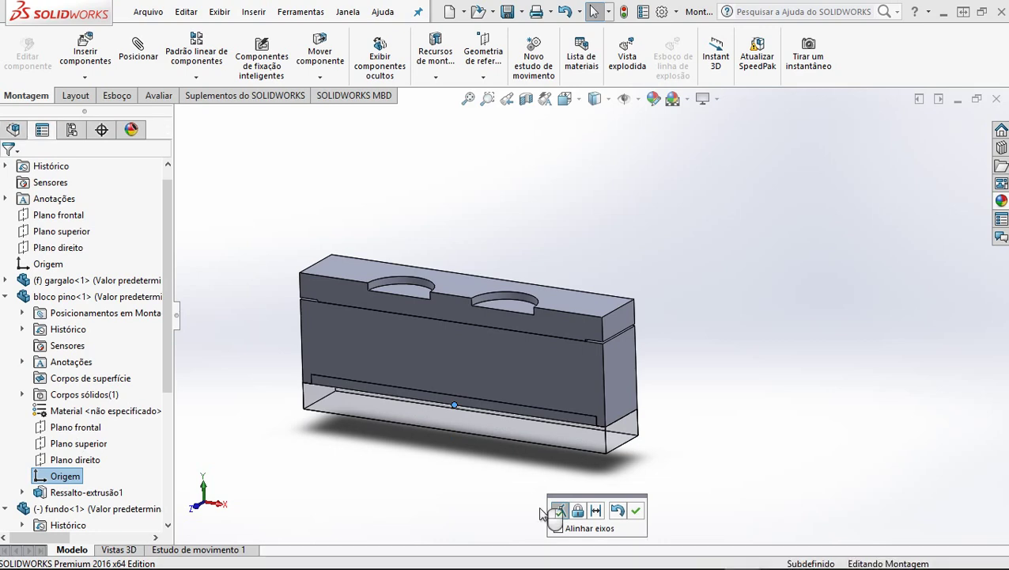
pyautogui.click(556, 511)
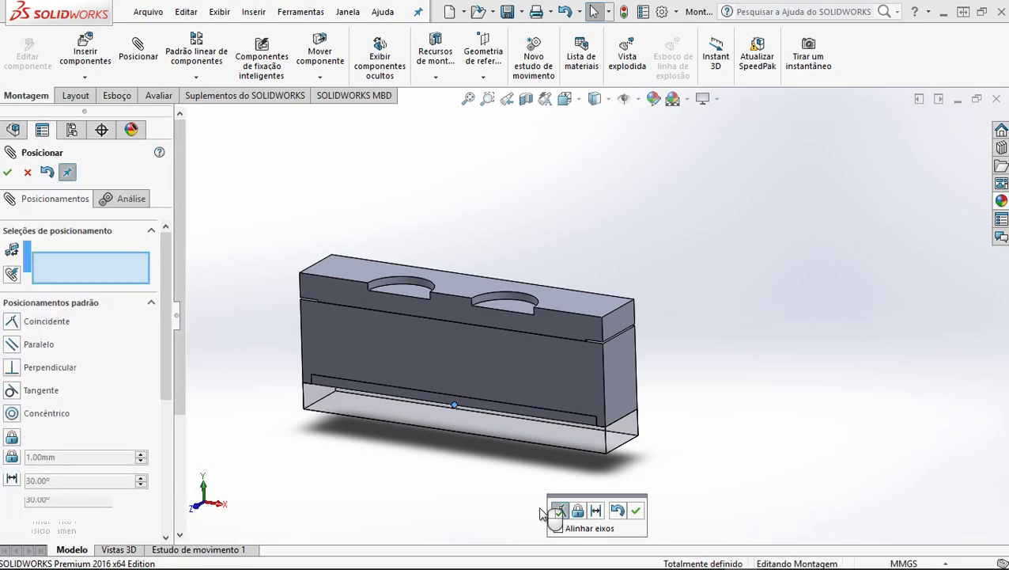
pyautogui.scroll(2, 456, 348)
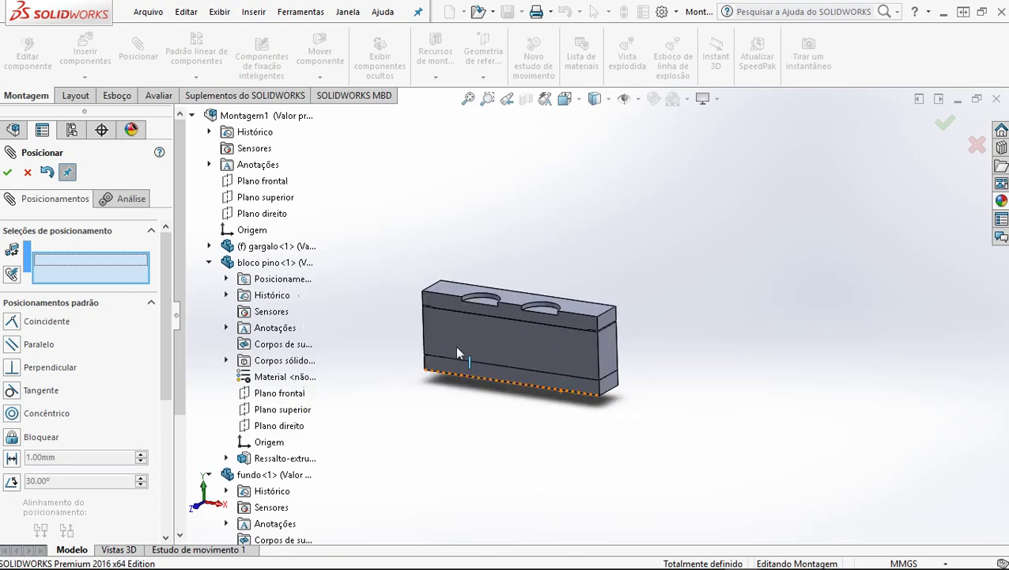
pyautogui.scroll(-2, 457, 354)
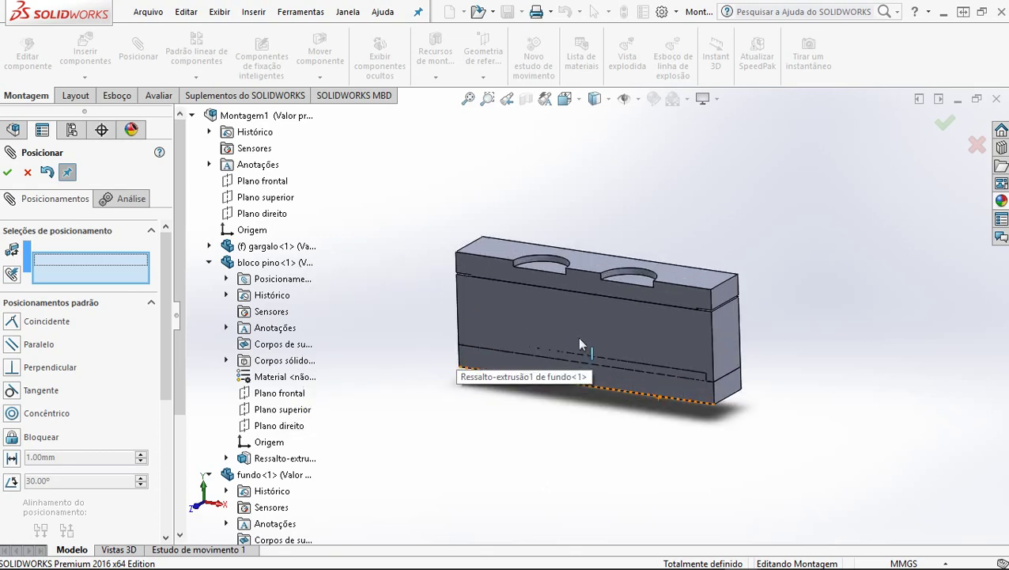
pyautogui.scroll(-2, 577, 337)
pyautogui.scroll(2, 467, 333)
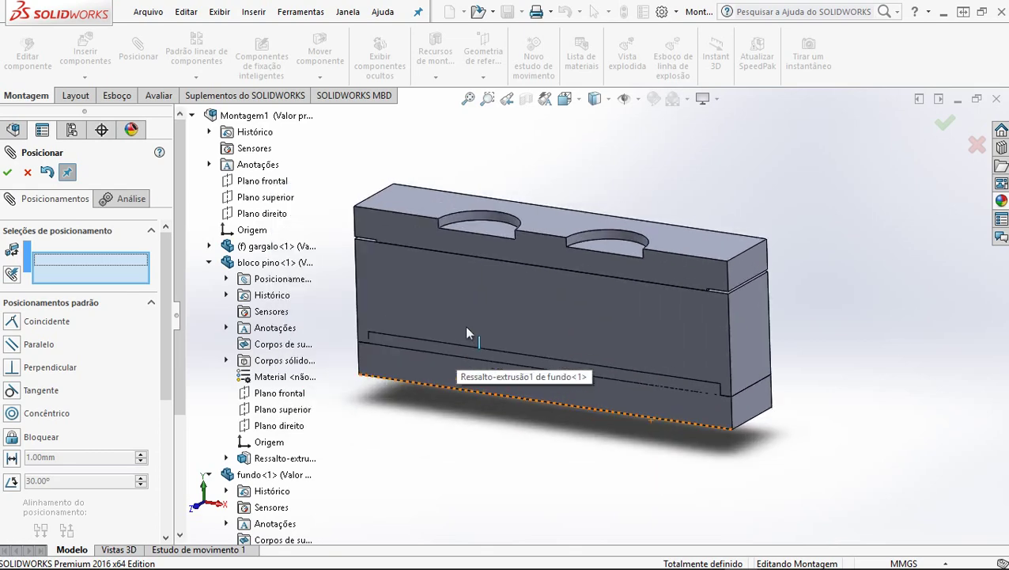
pyautogui.click(8, 172)
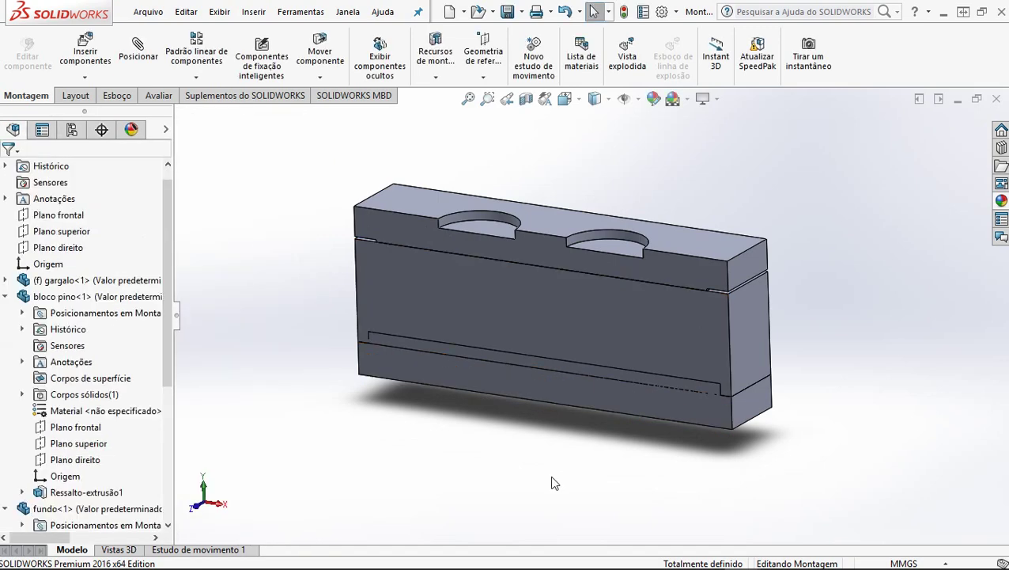
# Step: Insert the Produto Natura Seve 200ml-com contração bottle into the assembly, placing it freely in front of the blocks
pyautogui.moveTo(552, 452); pyautogui.dragTo(561, 455, button='middle')
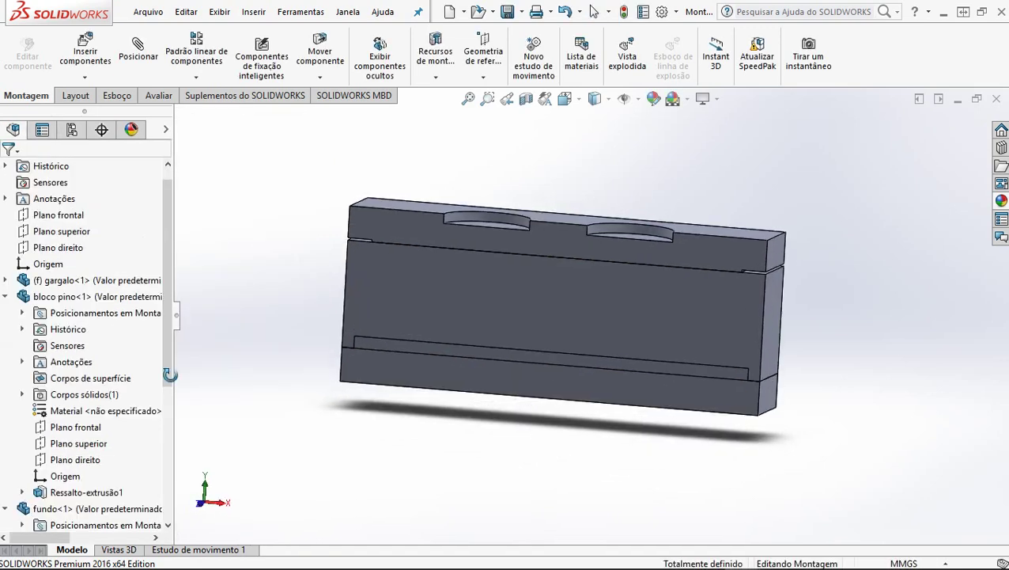
pyautogui.click(5, 297)
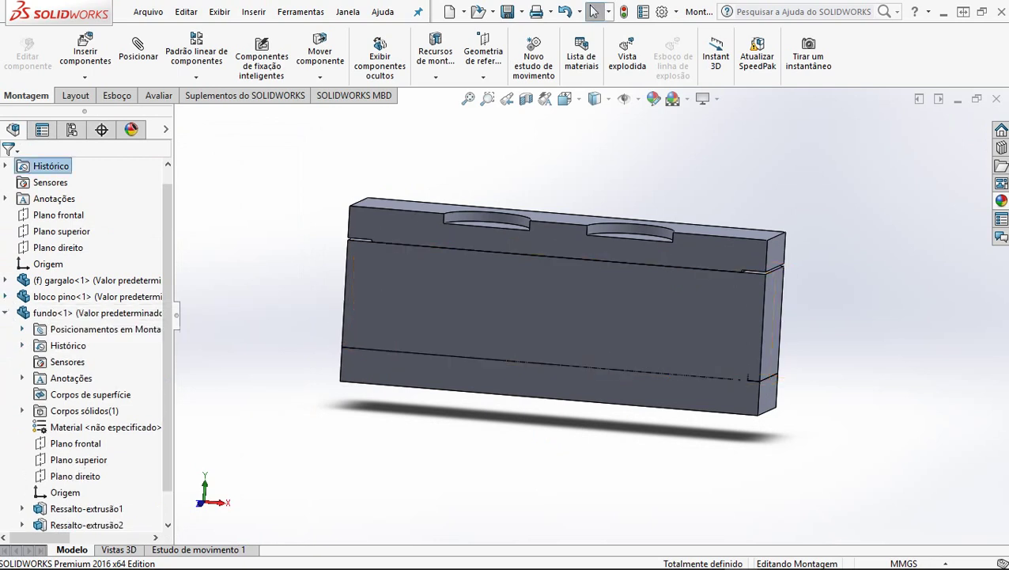
pyautogui.click(5, 313)
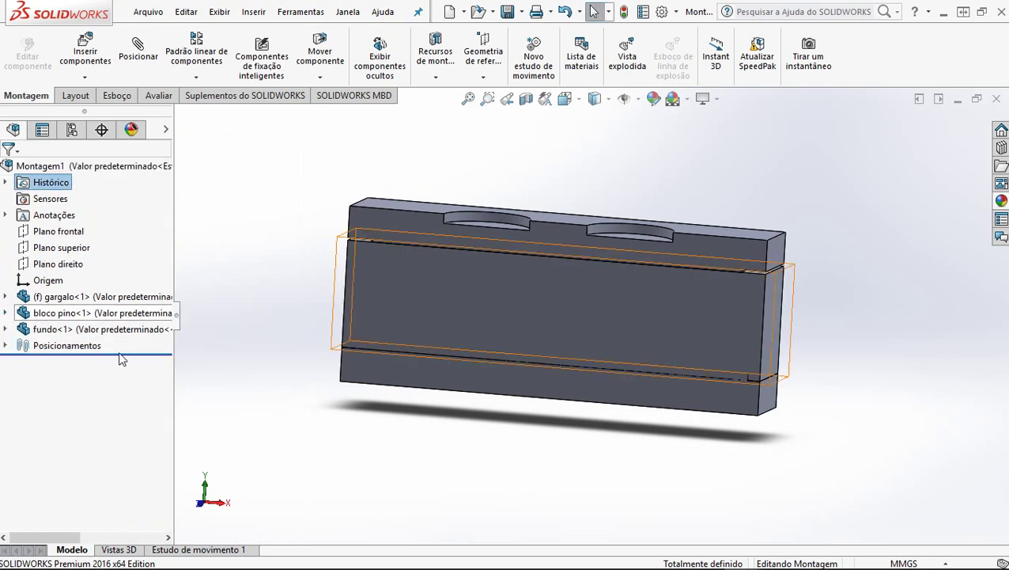
pyautogui.moveTo(616, 433)
pyautogui.mouseDown(button='middle')
pyautogui.moveTo(603, 420)
pyautogui.moveTo(604, 444)
pyautogui.moveTo(612, 440)
pyautogui.mouseUp(button='middle')
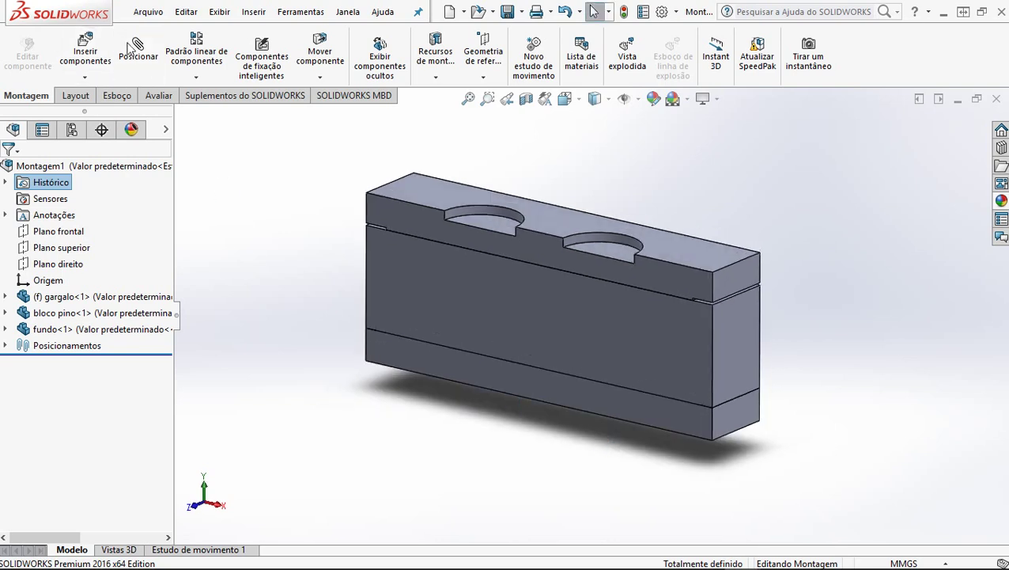
pyautogui.click(96, 61)
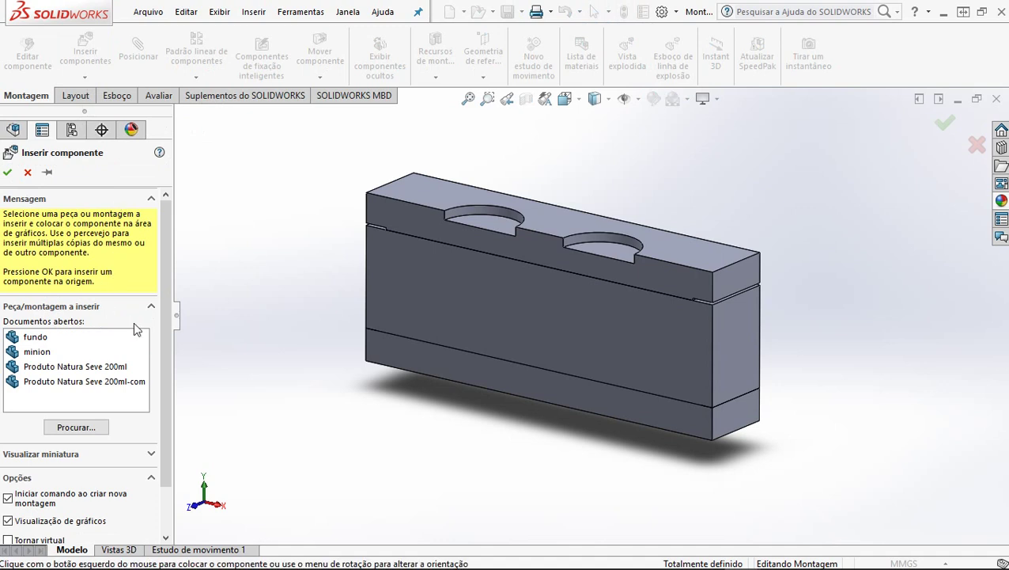
pyautogui.click(71, 387)
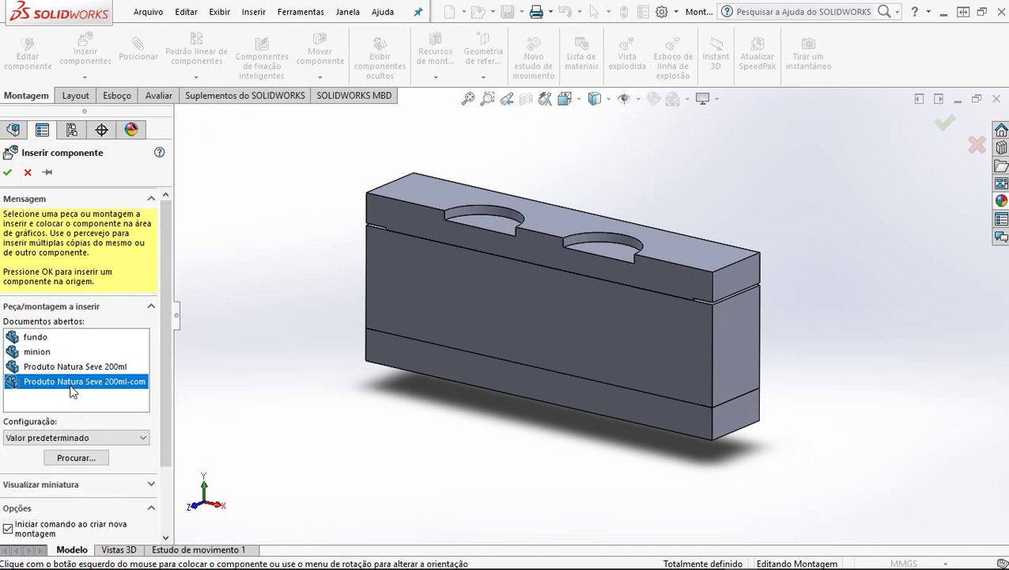
pyautogui.click(8, 173)
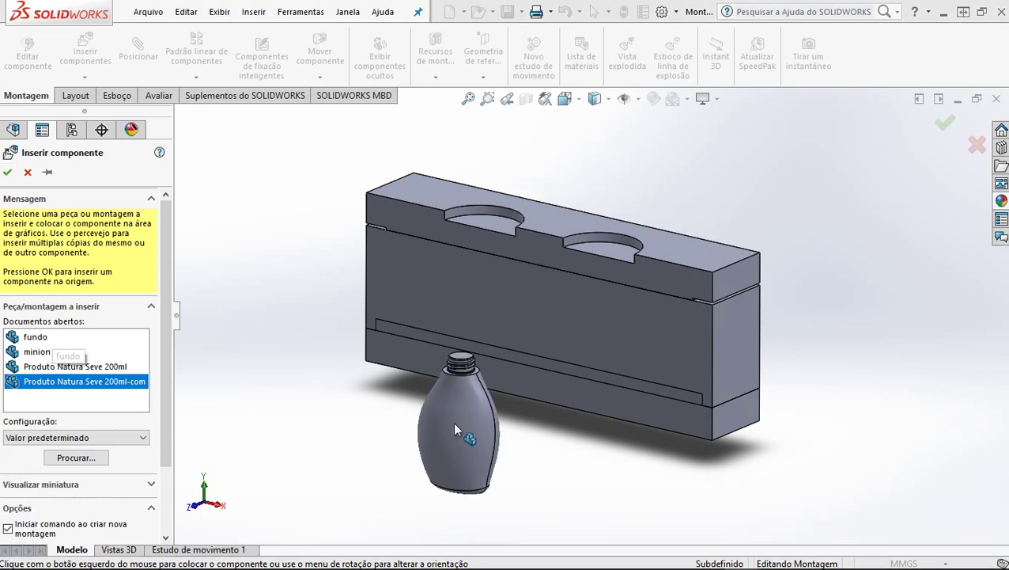
pyautogui.click(449, 387)
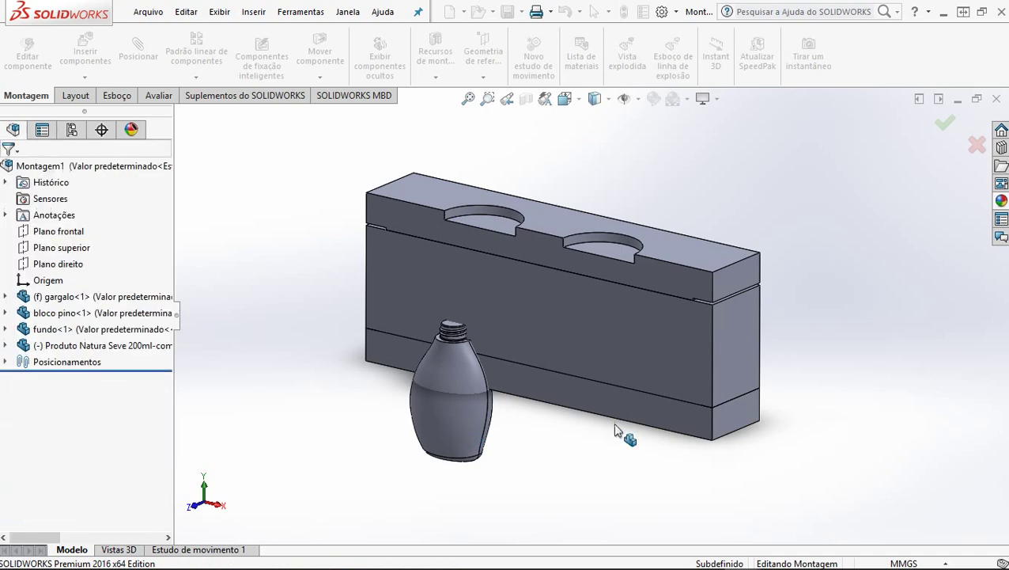
# Step: Mate the bottle's Plano frontal coincident with the assembly's Plano frontal
pyautogui.moveTo(527, 441); pyautogui.dragTo(546, 431, button='middle')
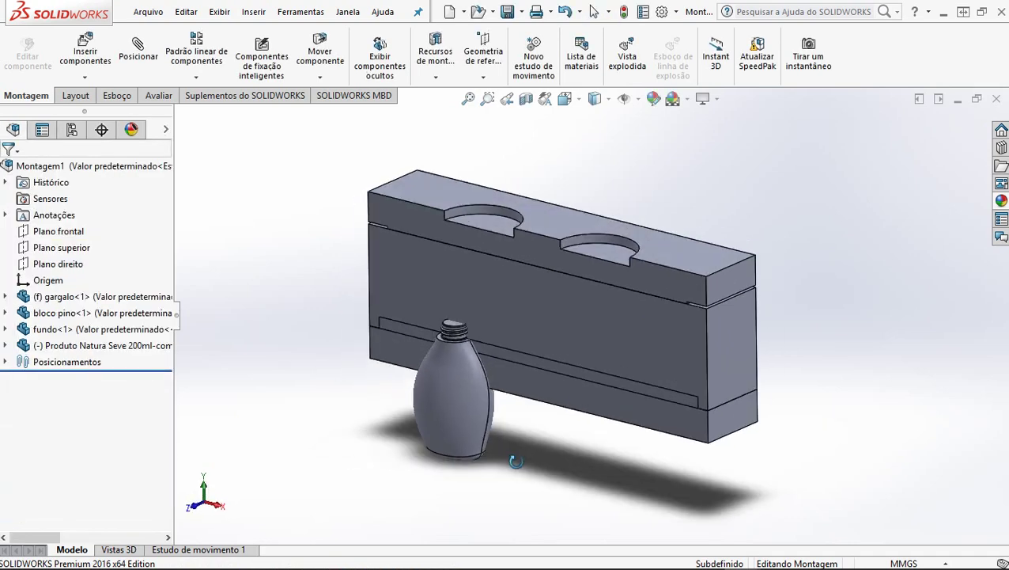
pyautogui.click(5, 345)
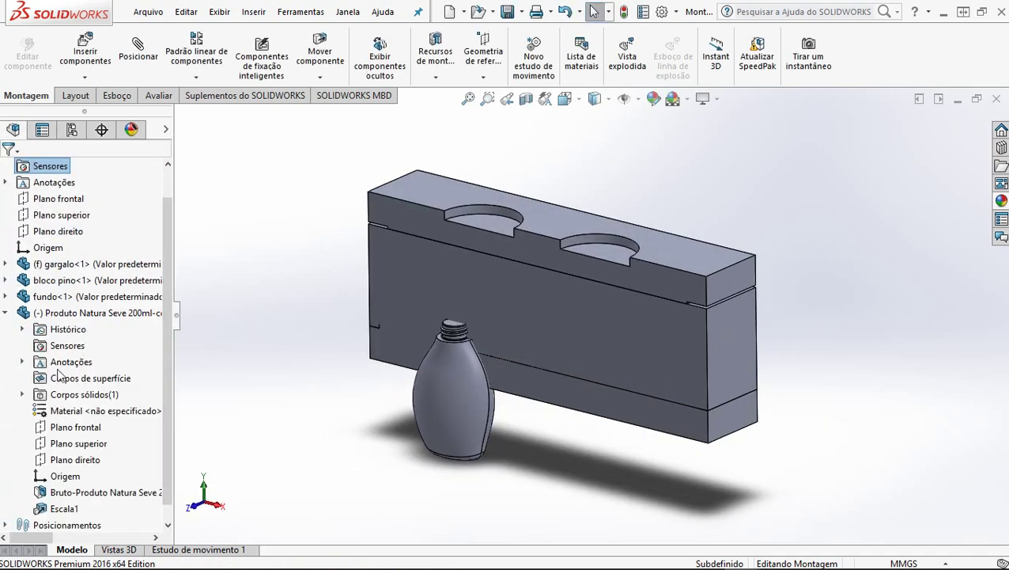
pyautogui.click(74, 427)
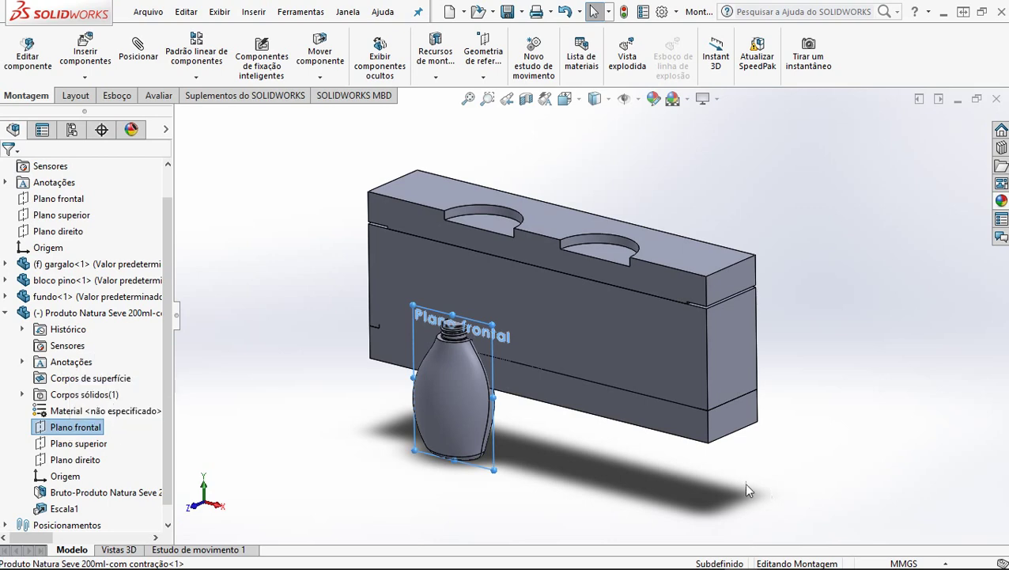
pyautogui.moveTo(747, 490); pyautogui.dragTo(697, 459, button='middle')
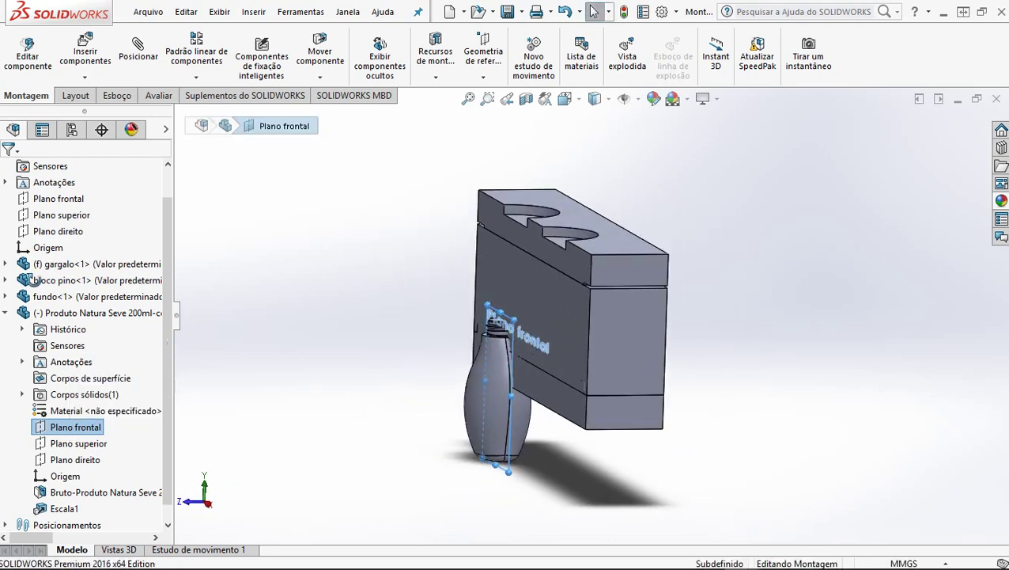
pyautogui.click(52, 200)
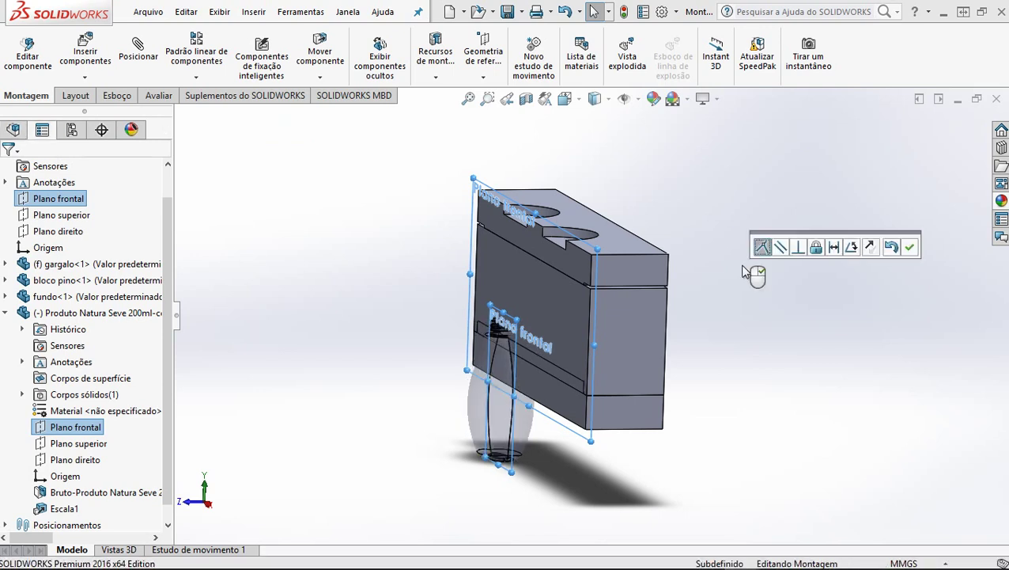
pyautogui.press('Return')
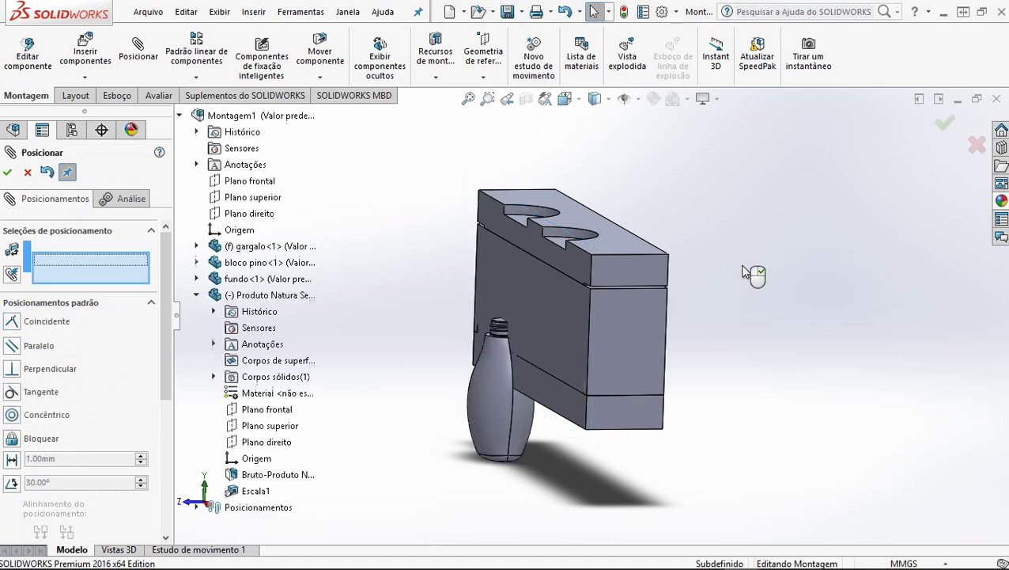
# Step: Mate the cylindrical face at the top of the bottle's neck concentric with the curved wall of gargalo's first semicircular pocket
pyautogui.moveTo(527, 318); pyautogui.dragTo(536, 341, button='middle')
pyautogui.scroll(-3, 526, 347)
pyautogui.scroll(5, 575, 444)
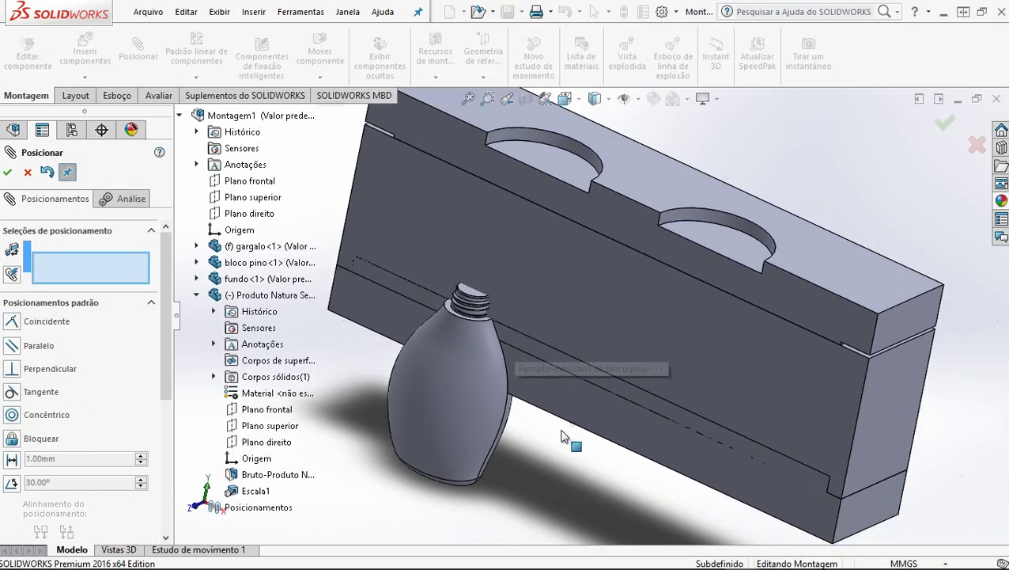
pyautogui.scroll(-5, 526, 316)
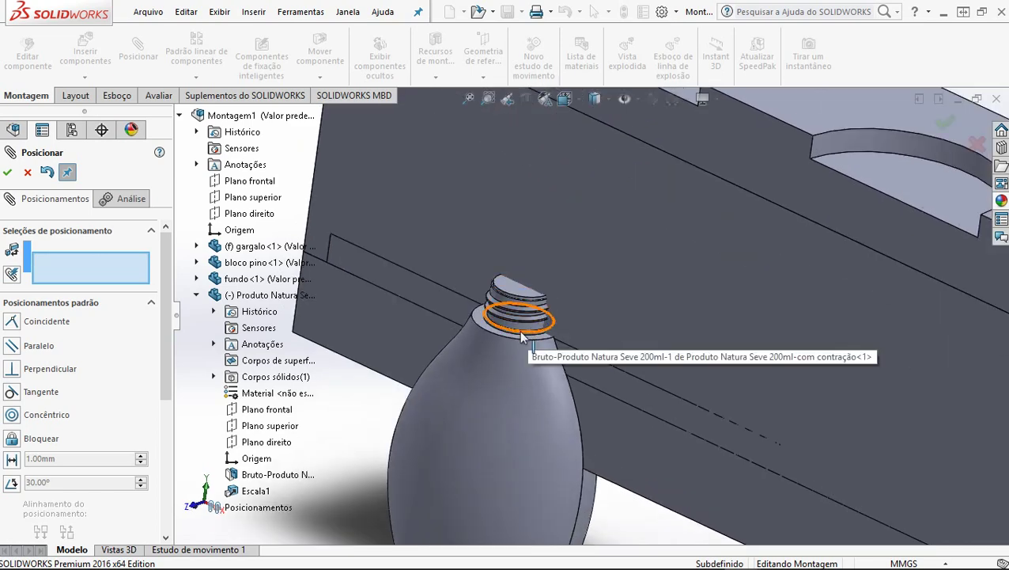
pyautogui.scroll(-3, 530, 330)
pyautogui.scroll(-5, 554, 277)
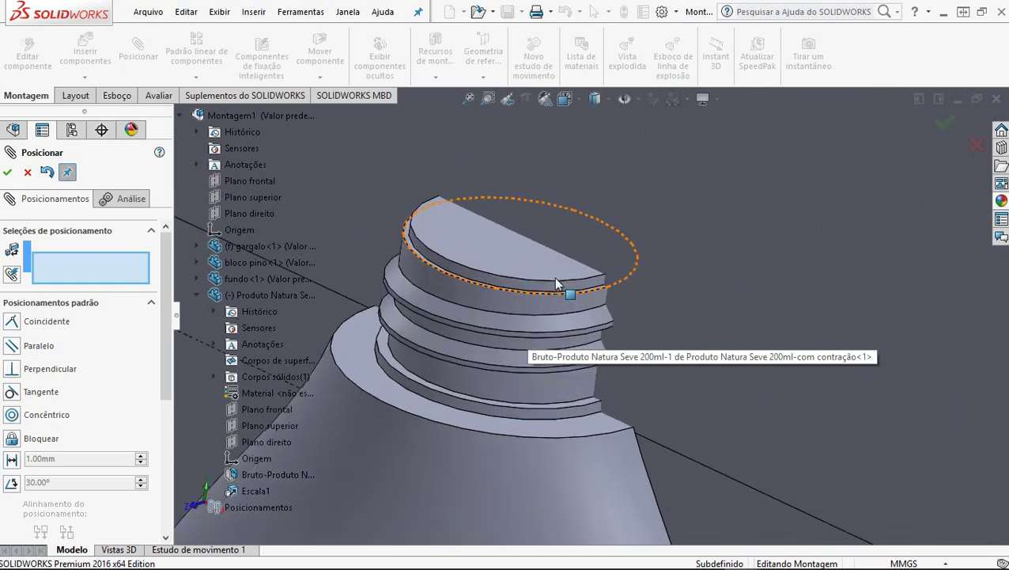
pyautogui.click(557, 294)
pyautogui.scroll(4, 557, 295)
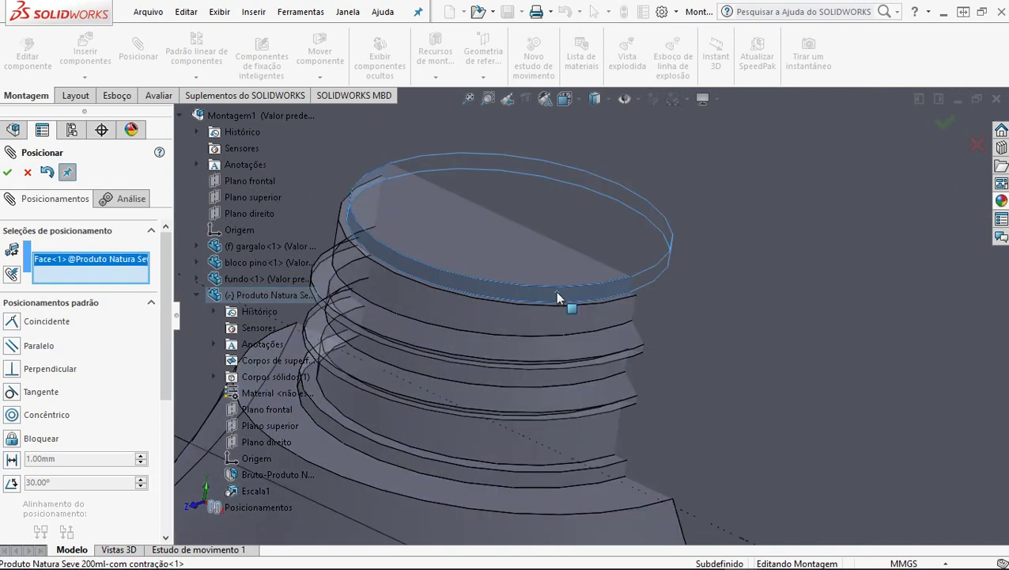
pyautogui.scroll(8, 556, 296)
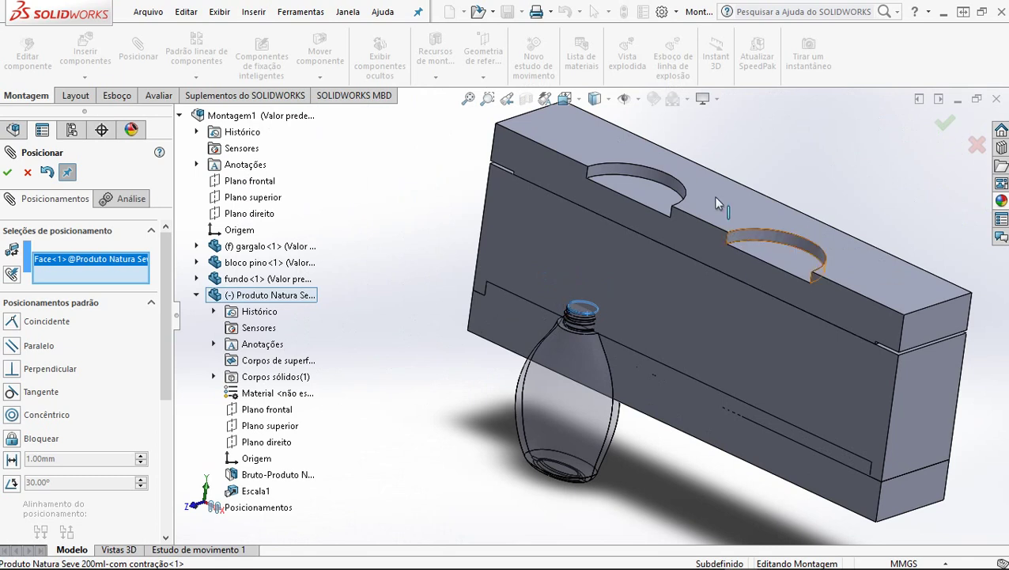
pyautogui.click(630, 171)
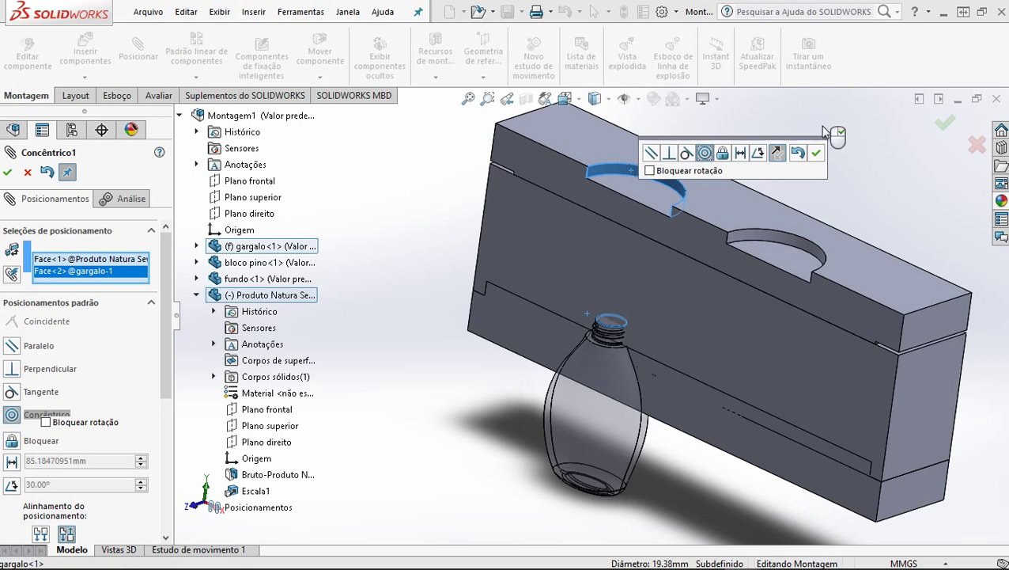
pyautogui.click(816, 155)
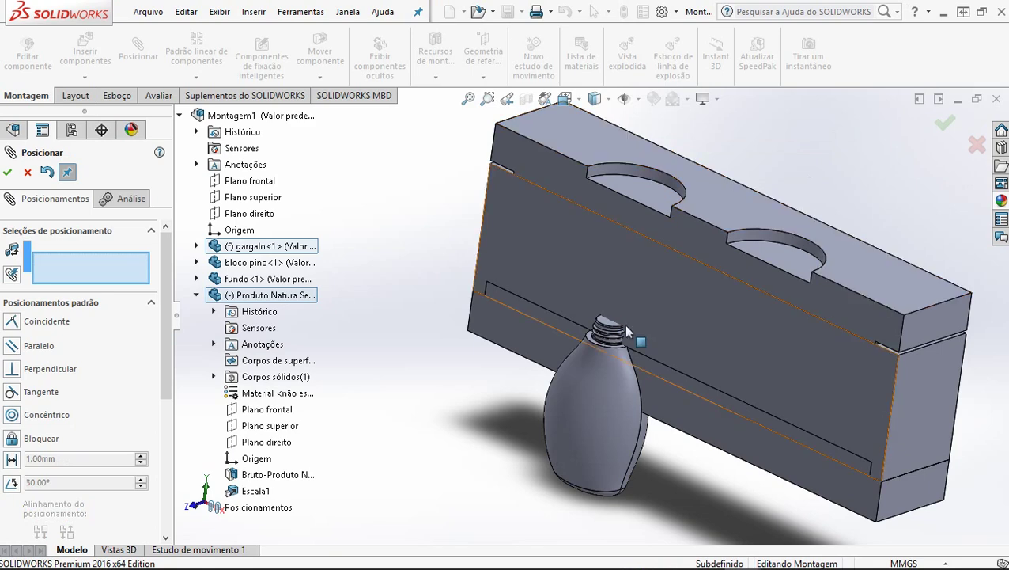
# Step: Mate the flat ring face near the top of the bottle's neck coincident with the floor of gargalo's first pocket, and finish mating
pyautogui.scroll(-6, 589, 326)
pyautogui.scroll(-5, 531, 316)
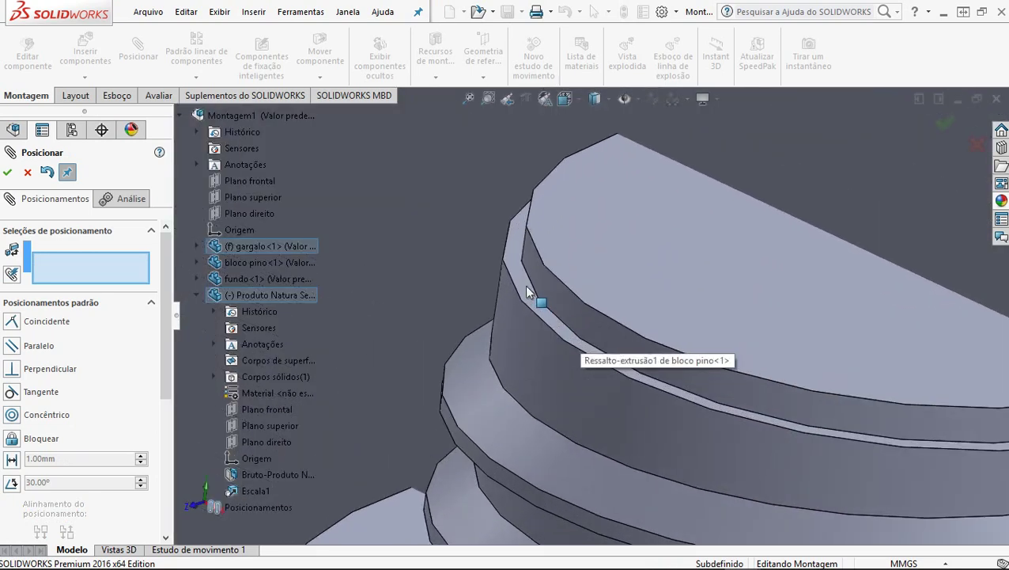
pyautogui.click(529, 289)
pyautogui.scroll(8, 558, 276)
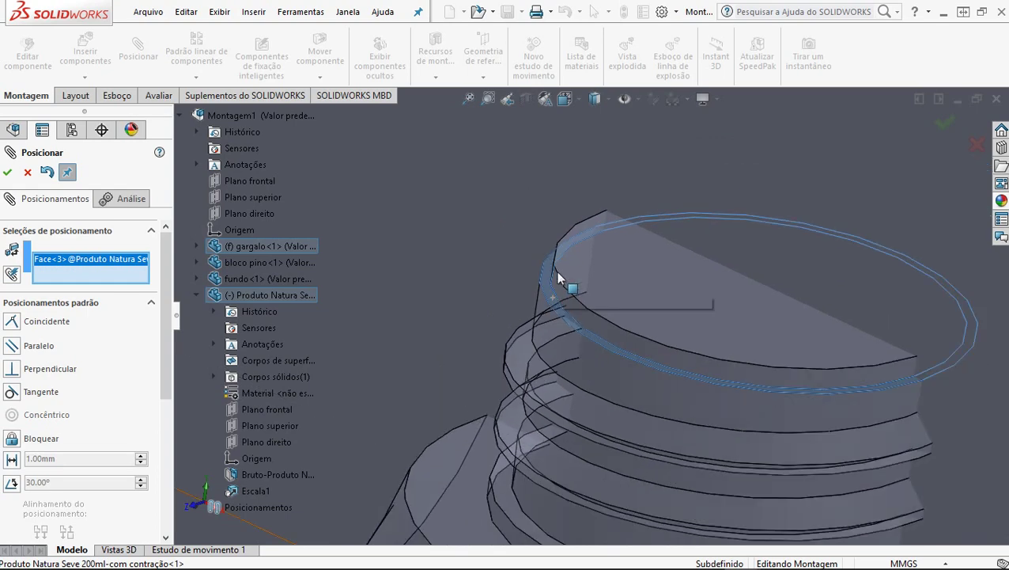
pyautogui.scroll(3, 558, 278)
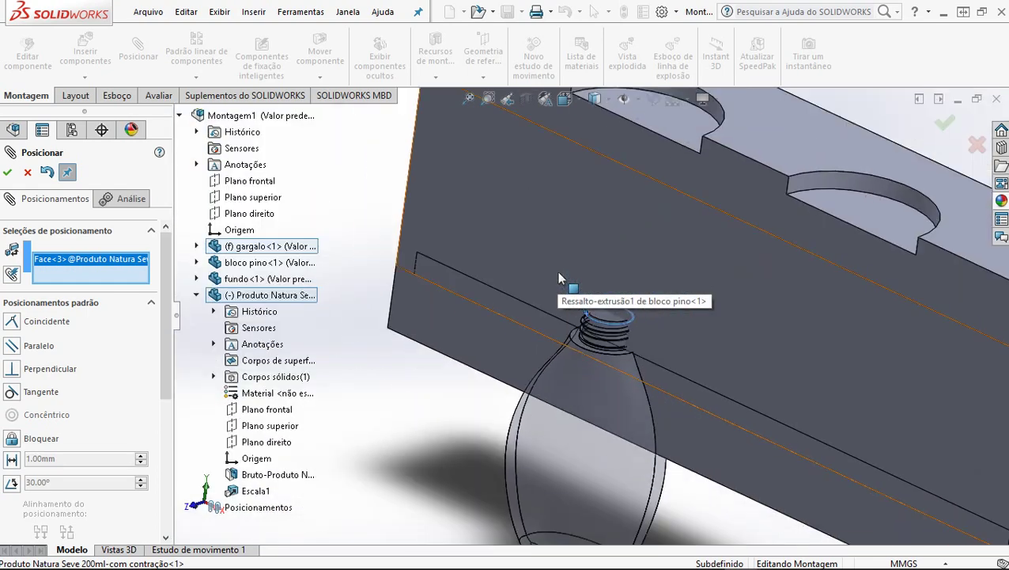
pyautogui.scroll(4, 609, 214)
pyautogui.scroll(-4, 601, 233)
pyautogui.scroll(-2, 598, 230)
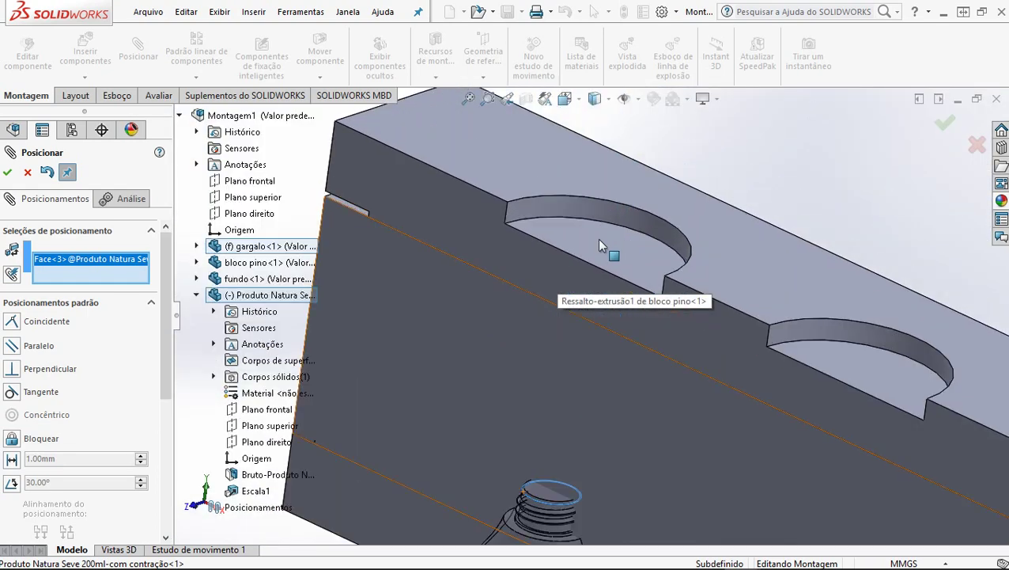
pyautogui.click(594, 245)
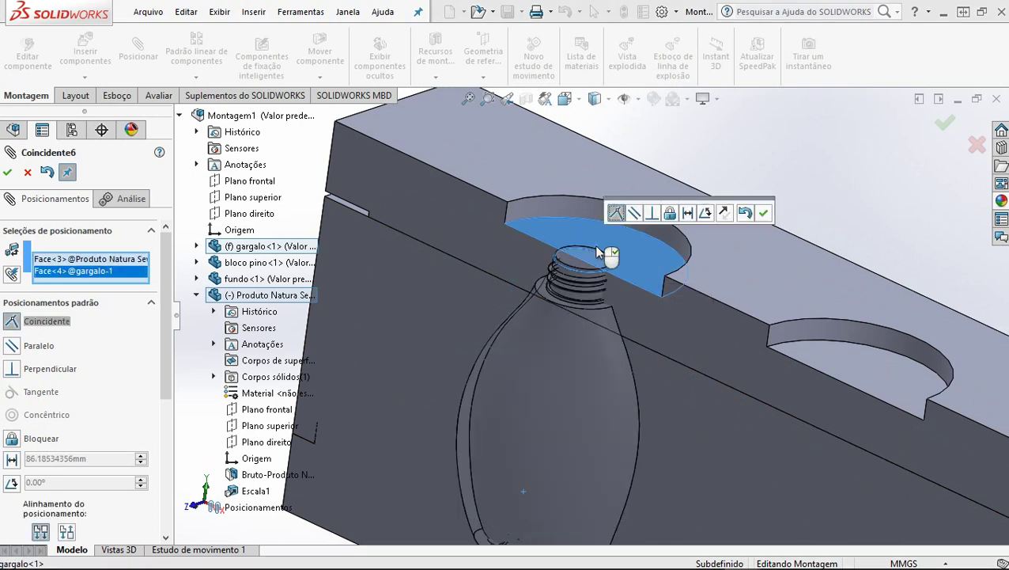
pyautogui.press('Return')
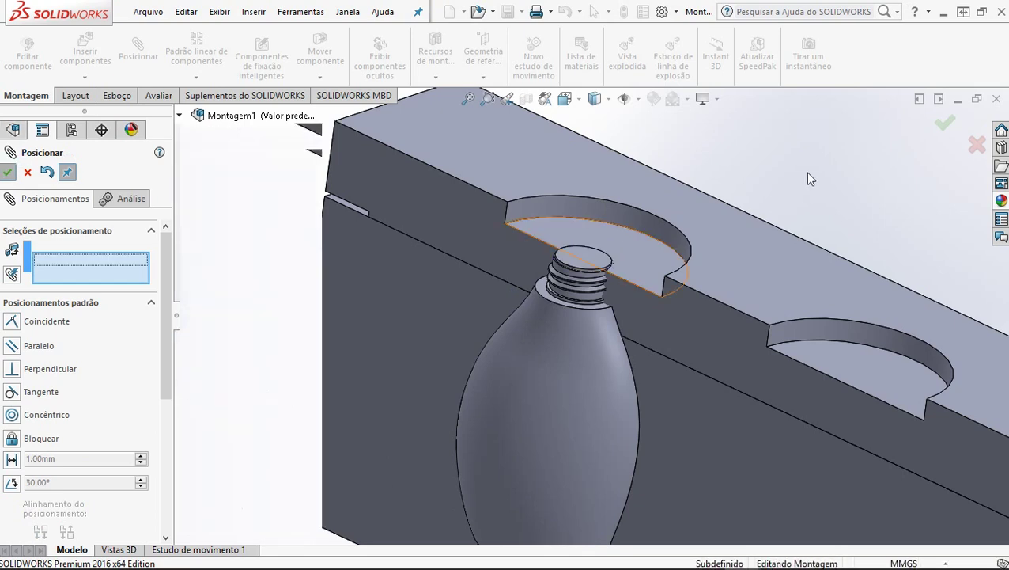
pyautogui.press('Return')
# Step: Save the assembly as Montagem molde in the video aula 04 folder
pyautogui.press('f')
pyautogui.hotkey('ctrl', '1')
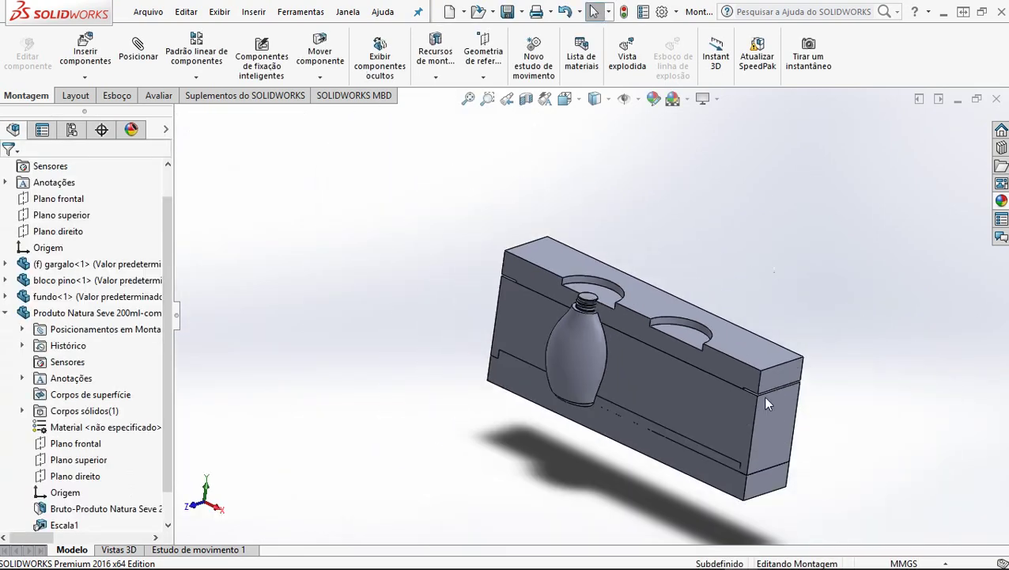
pyautogui.moveTo(809, 424); pyautogui.dragTo(771, 474, button='middle')
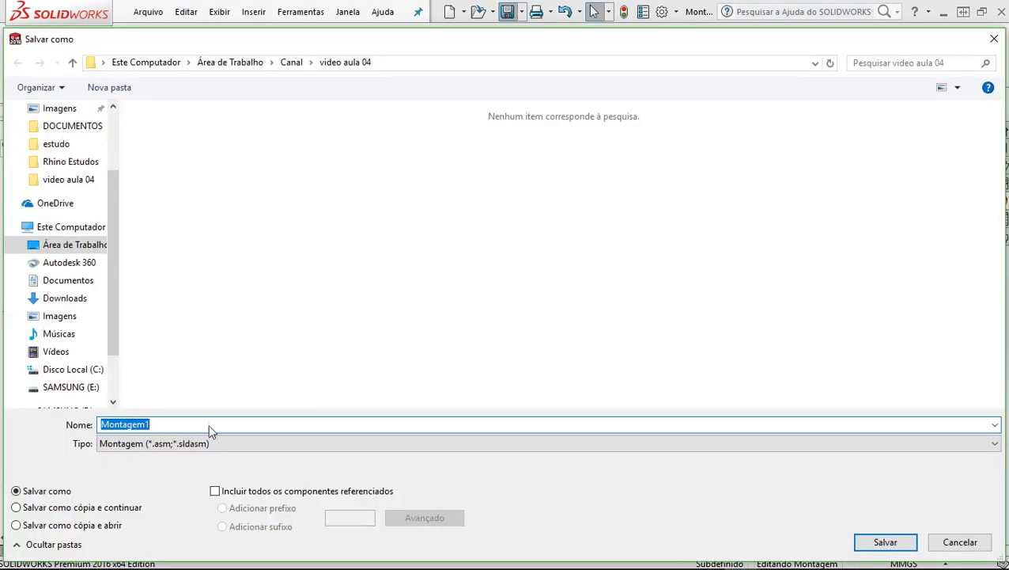
pyautogui.click(210, 425)
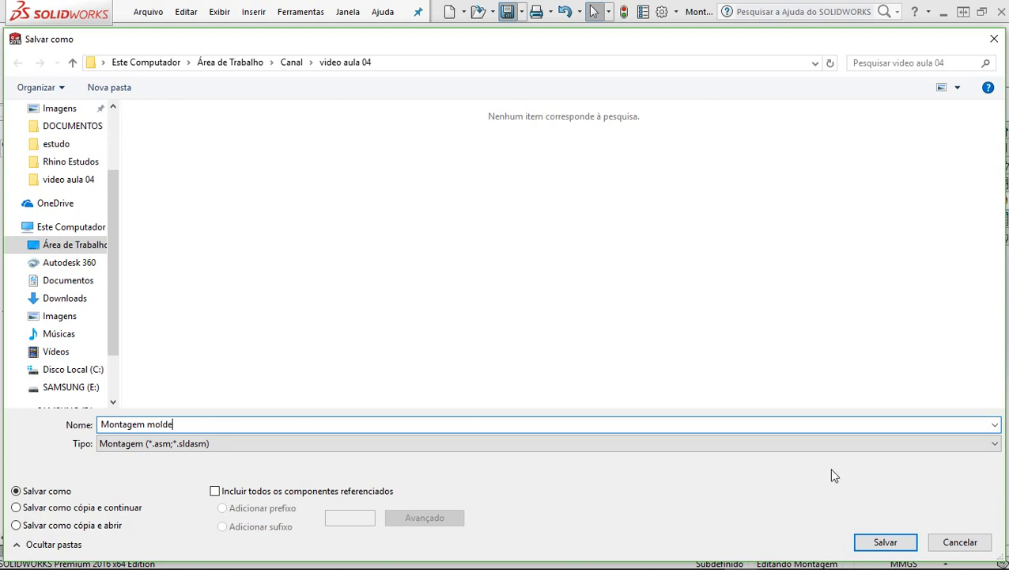
pyautogui.click(884, 545)
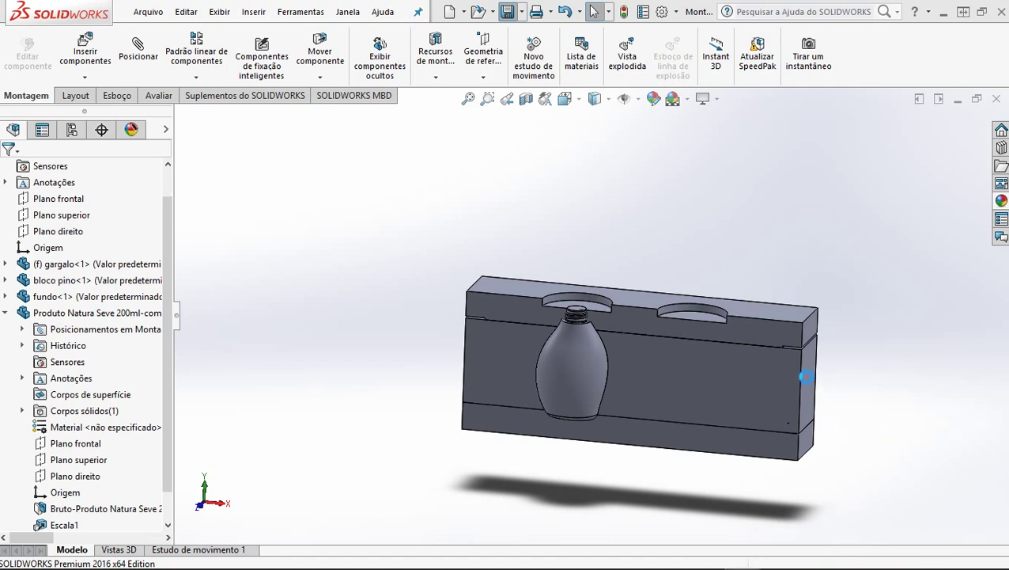
# Step: Measure the distance between the bottle's shoulder face around the neck and gargalo's lower front edge
pyautogui.scroll(-10, 605, 325)
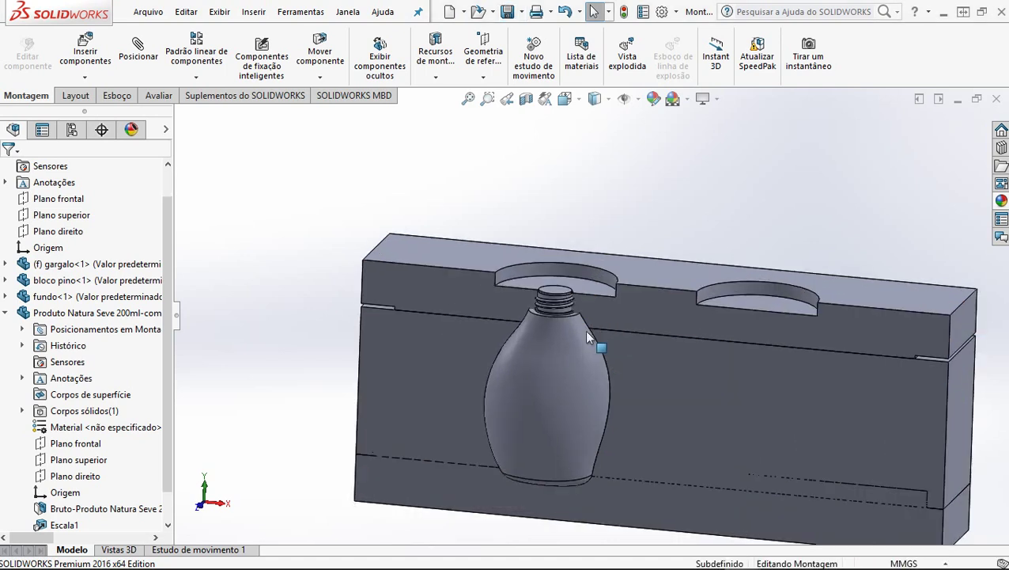
pyautogui.scroll(8, 568, 302)
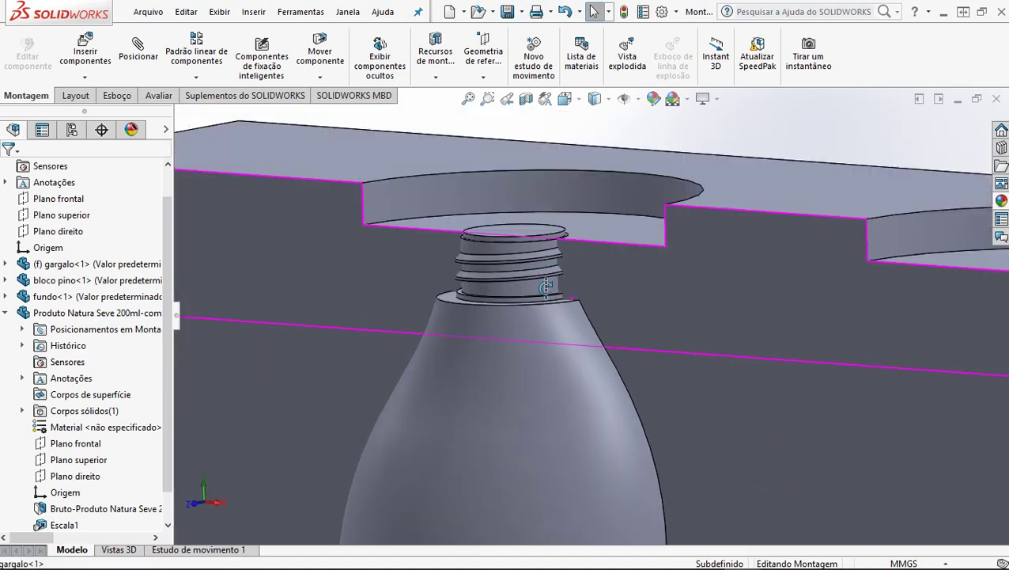
pyautogui.moveTo(568, 301); pyautogui.dragTo(650, 182, button='middle')
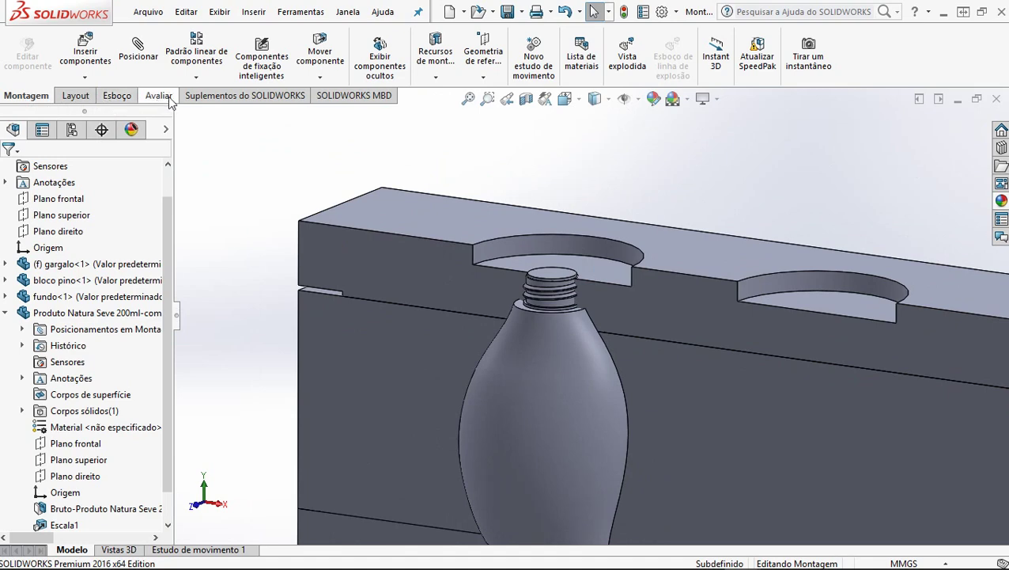
pyautogui.click(159, 96)
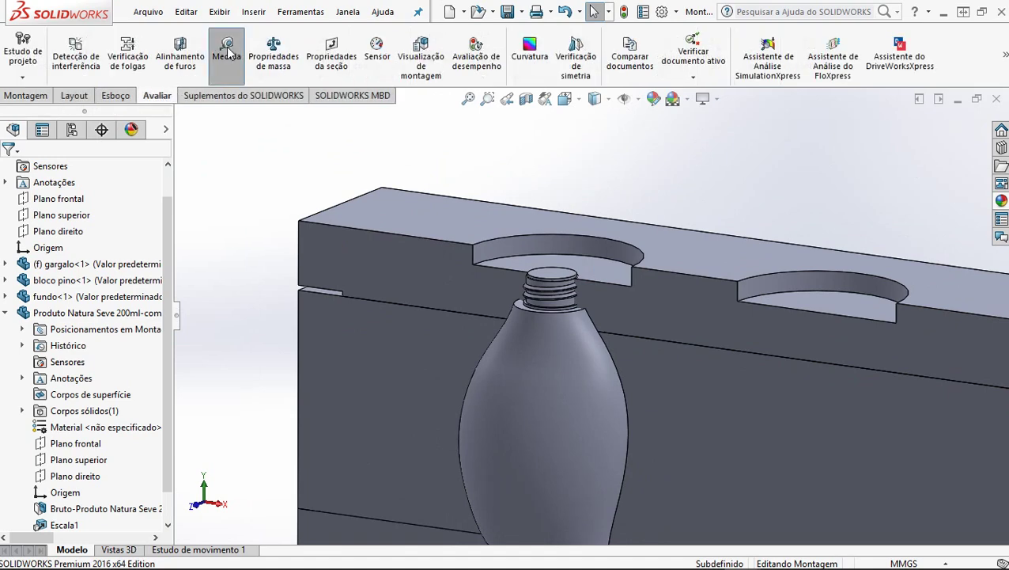
pyautogui.click(240, 78)
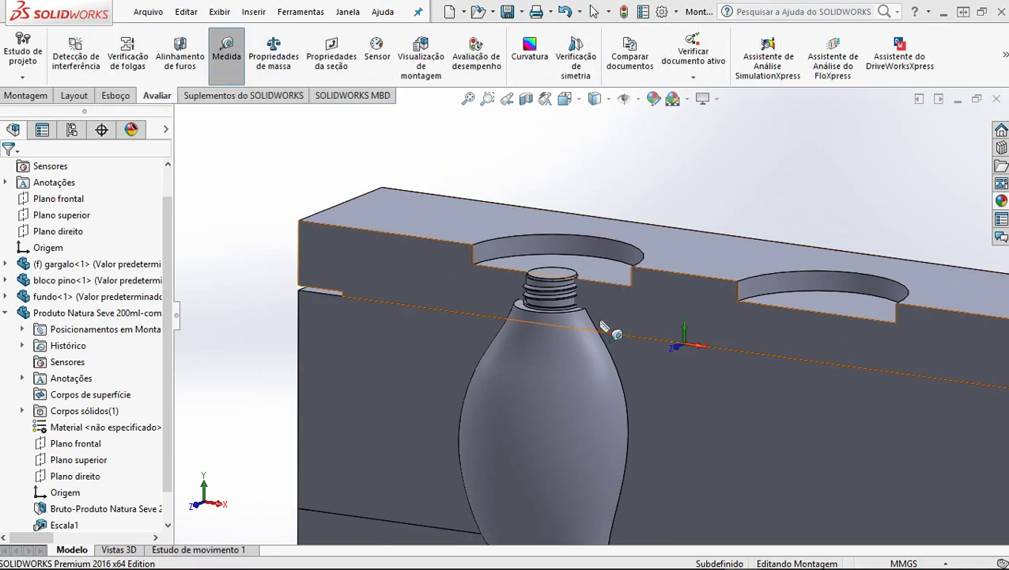
pyautogui.scroll(-2, 601, 327)
pyautogui.scroll(-2, 601, 327)
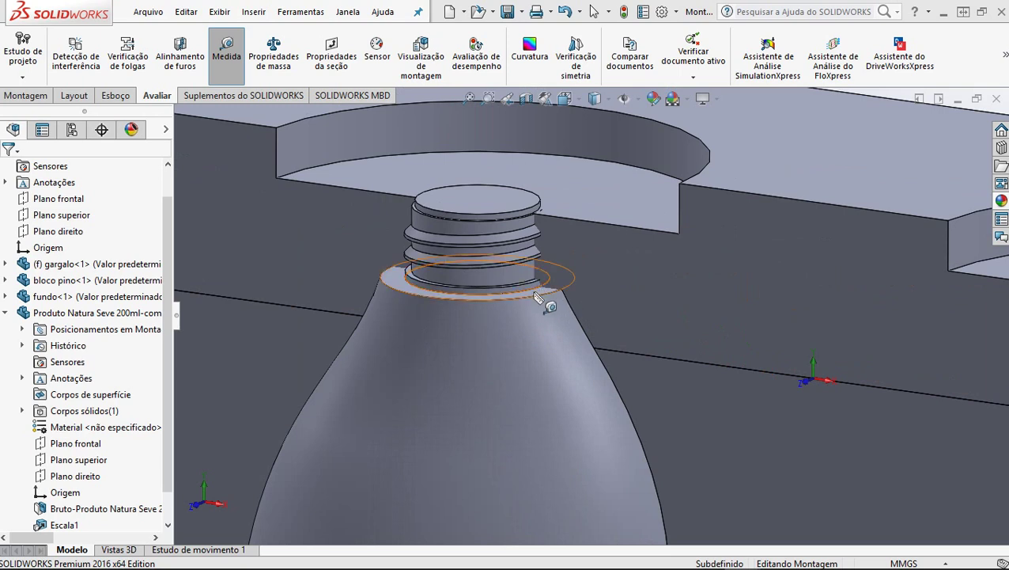
pyautogui.click(541, 297)
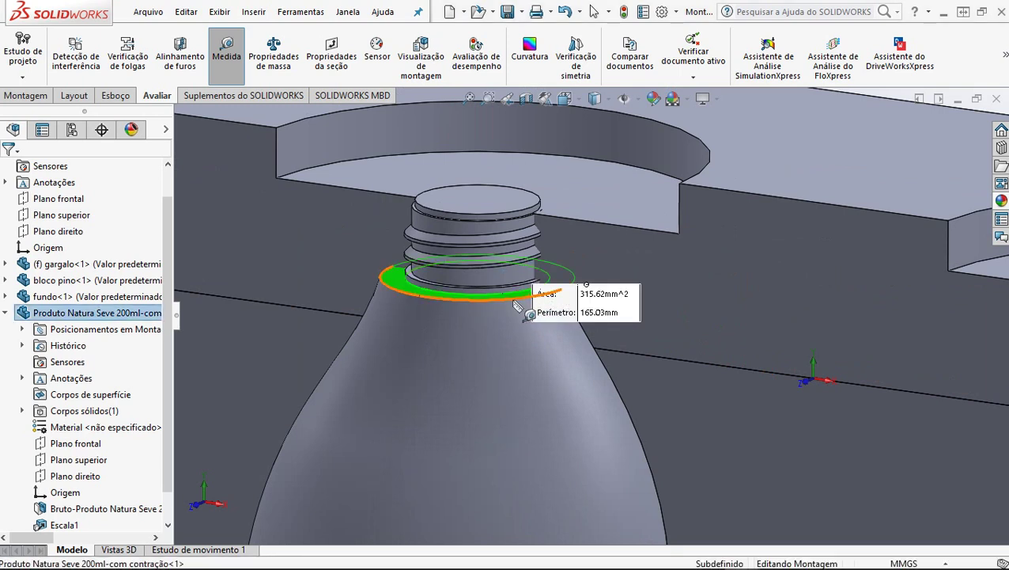
pyautogui.click(663, 362)
pyautogui.scroll(2, 665, 361)
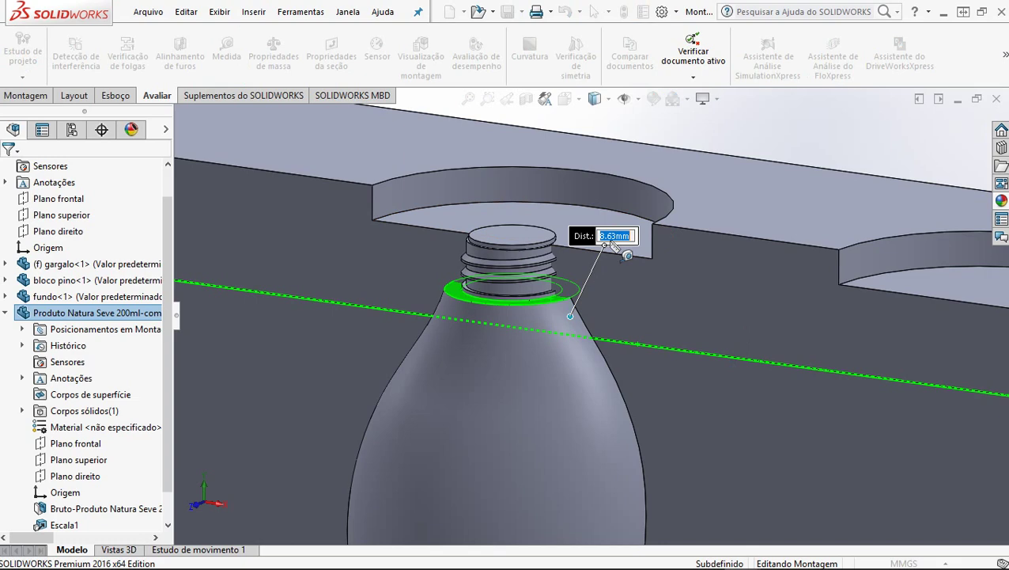
pyautogui.click(784, 111)
pyautogui.press('Escape')
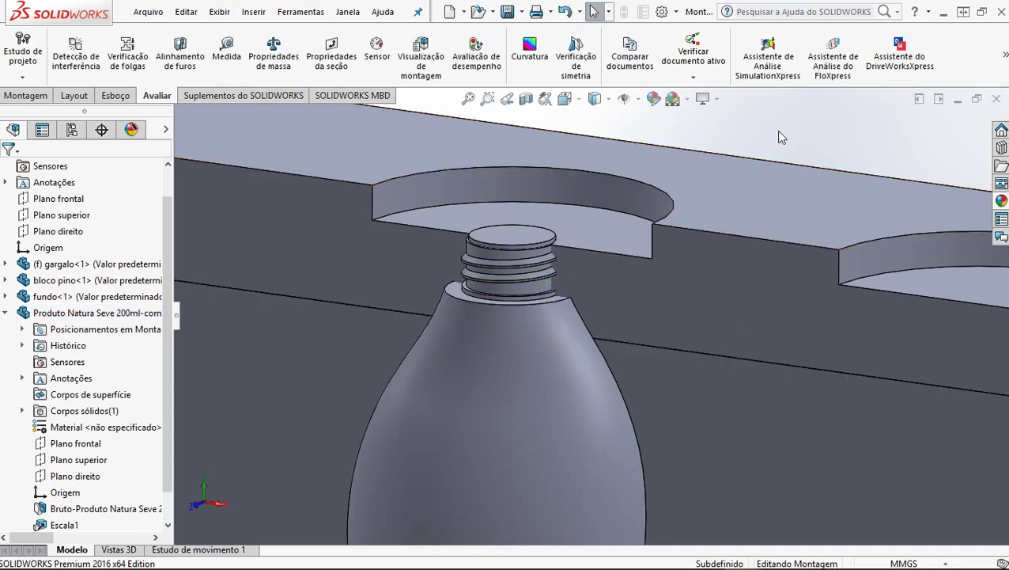
pyautogui.scroll(6, 771, 150)
pyautogui.scroll(-2, 786, 384)
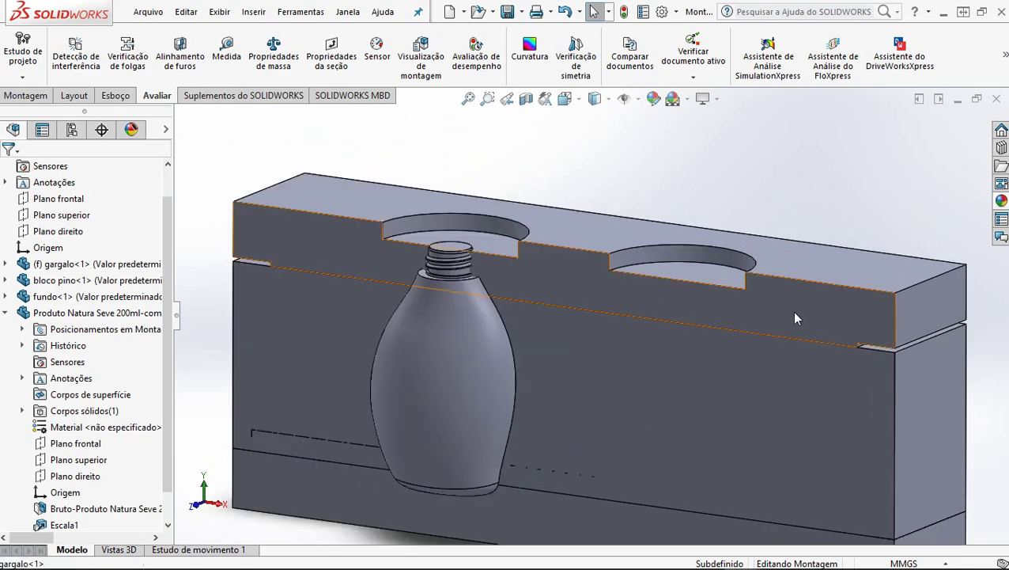
pyautogui.doubleClick(792, 311)
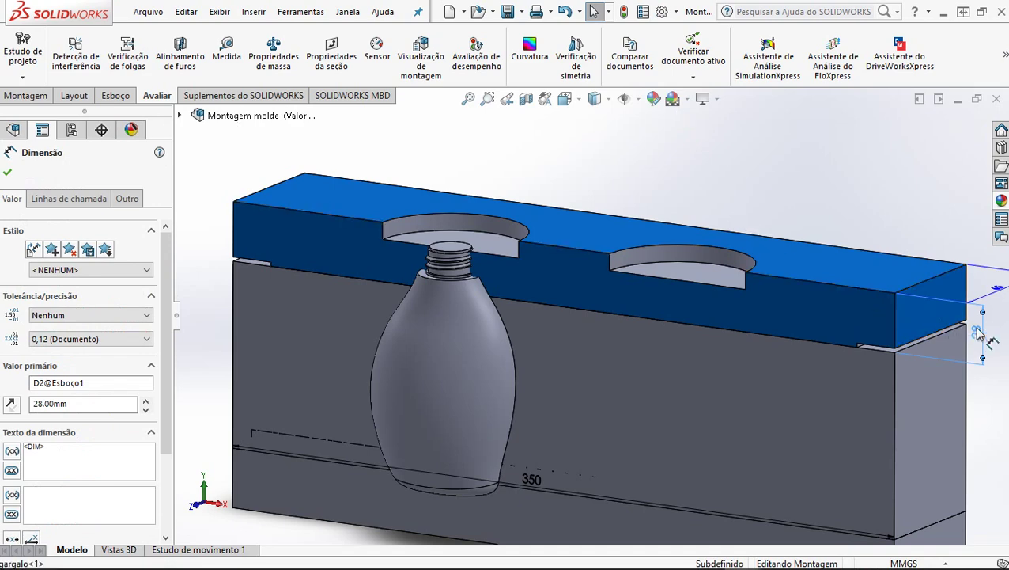
pyautogui.scroll(3, 974, 367)
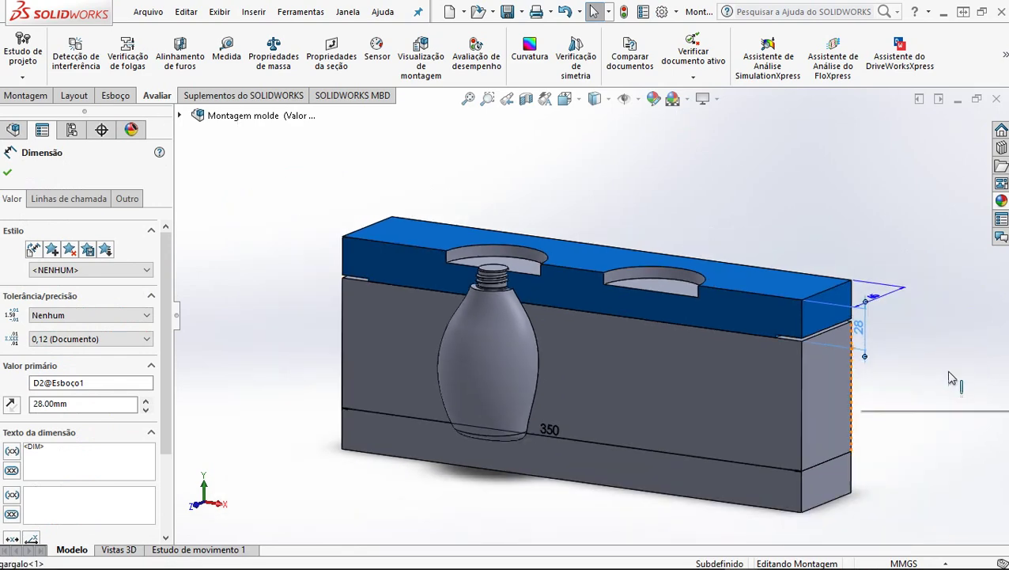
pyautogui.scroll(-5, 897, 361)
pyautogui.moveTo(902, 326); pyautogui.dragTo(909, 333, button='middle')
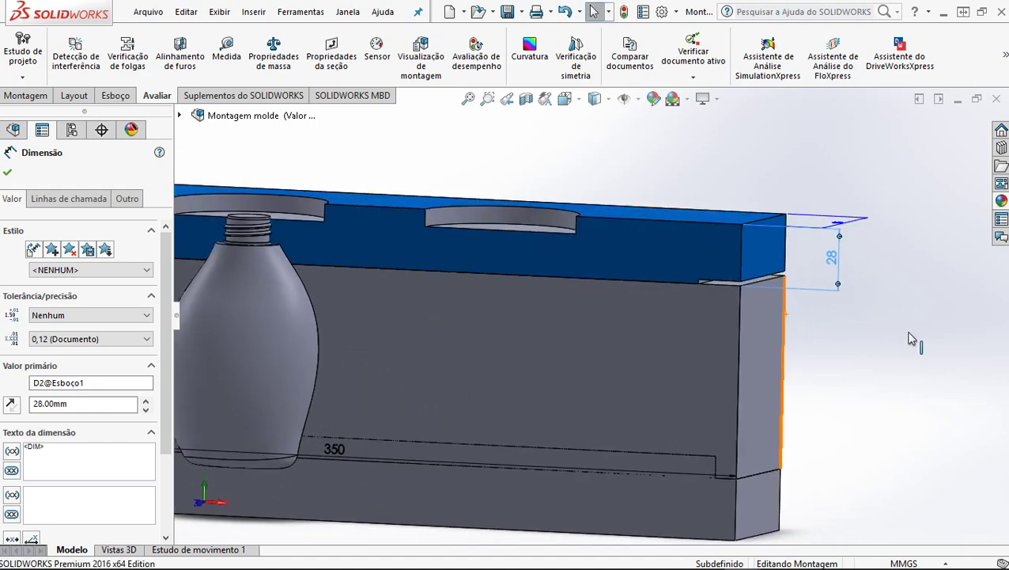
pyautogui.press('Escape')
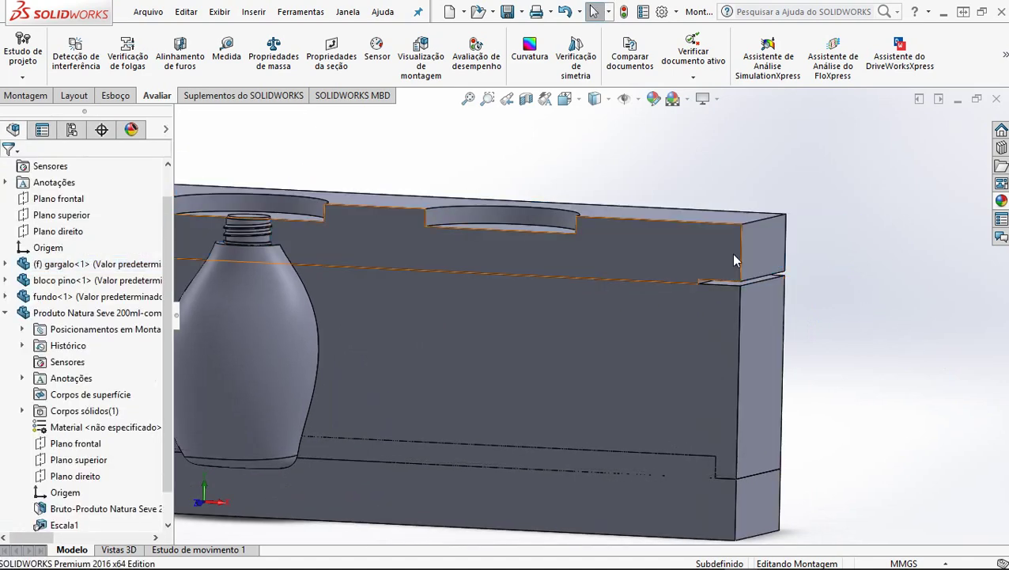
# Step: Show gargalo's dimensions in the assembly and set its block height to 28.00mm-8.63mm
pyautogui.click(732, 256)
pyautogui.doubleClick(734, 259)
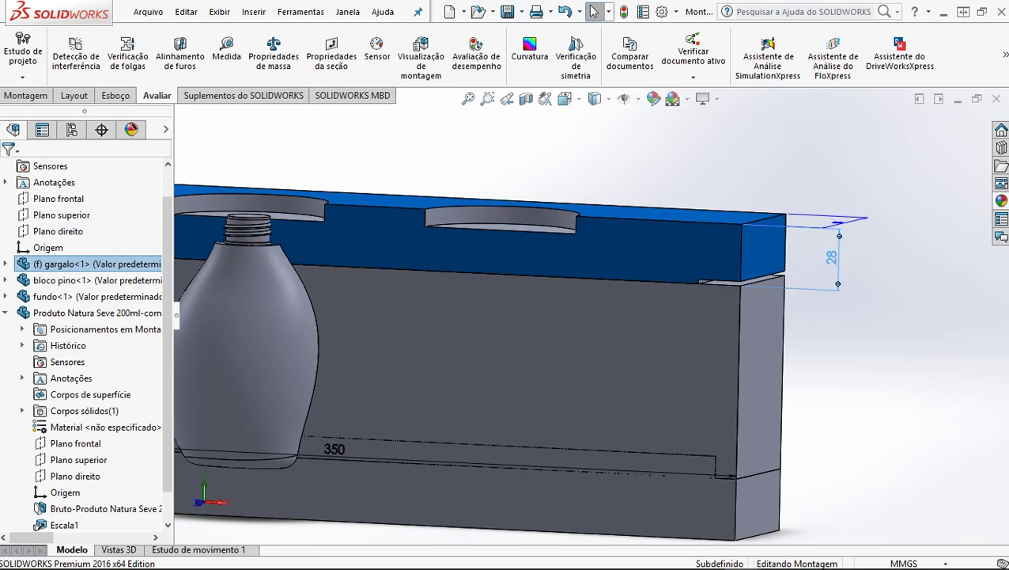
pyautogui.click(832, 258)
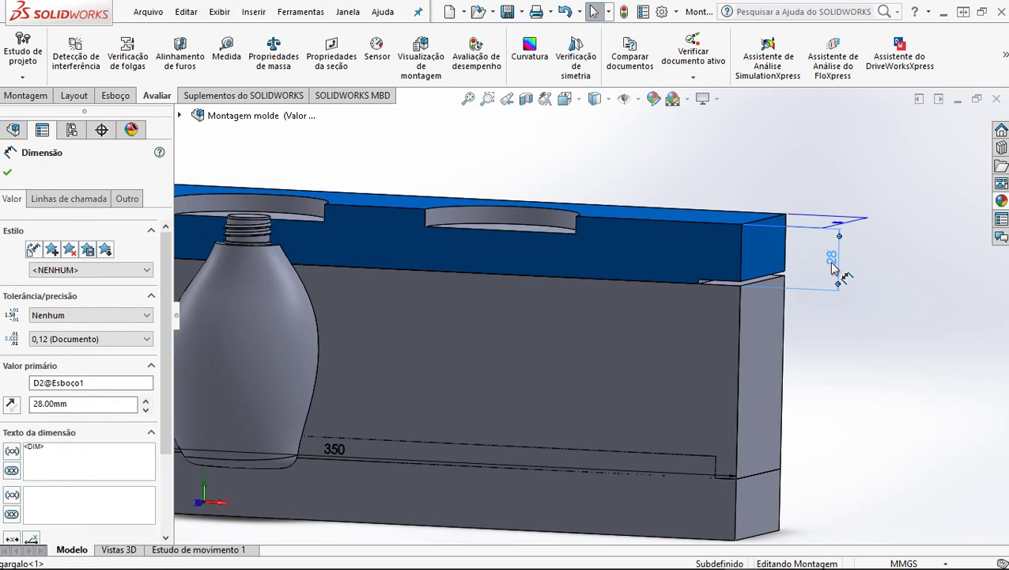
pyautogui.doubleClick(87, 405)
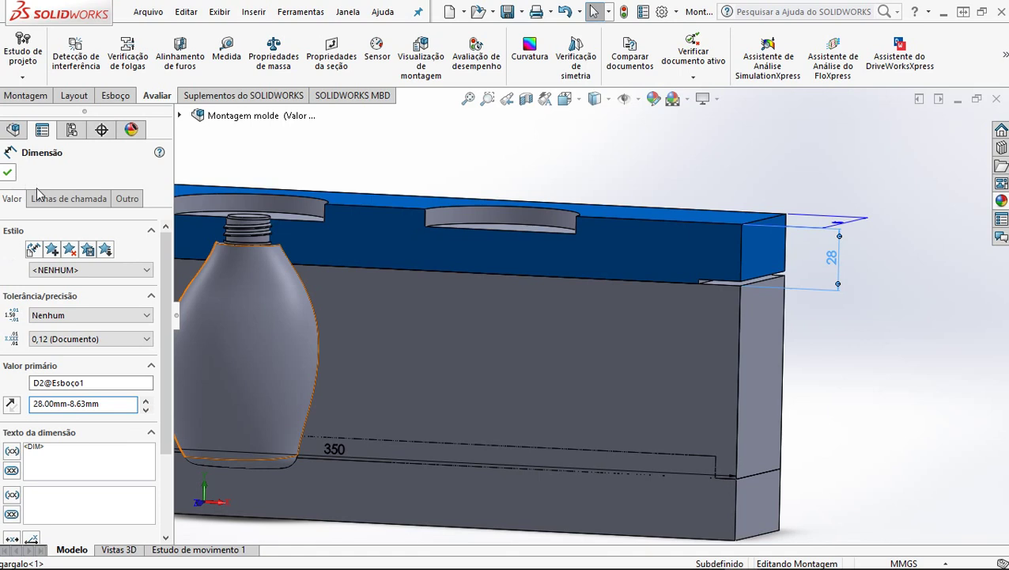
pyautogui.click(8, 172)
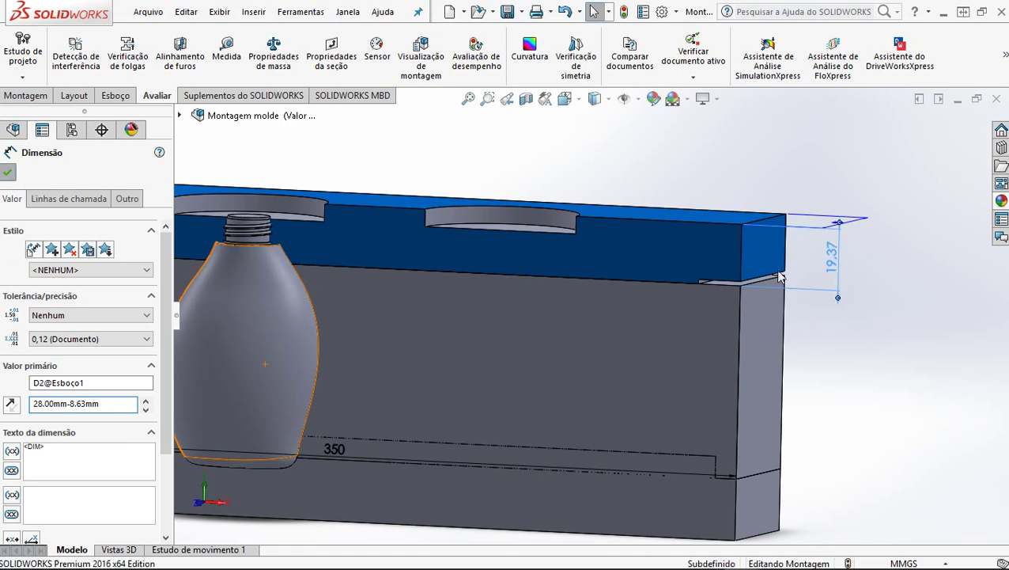
# Step: Apply gargalo's new height, rebuild the assembly and check its lower edge against the bottle's shoulder
pyautogui.click(833, 271)
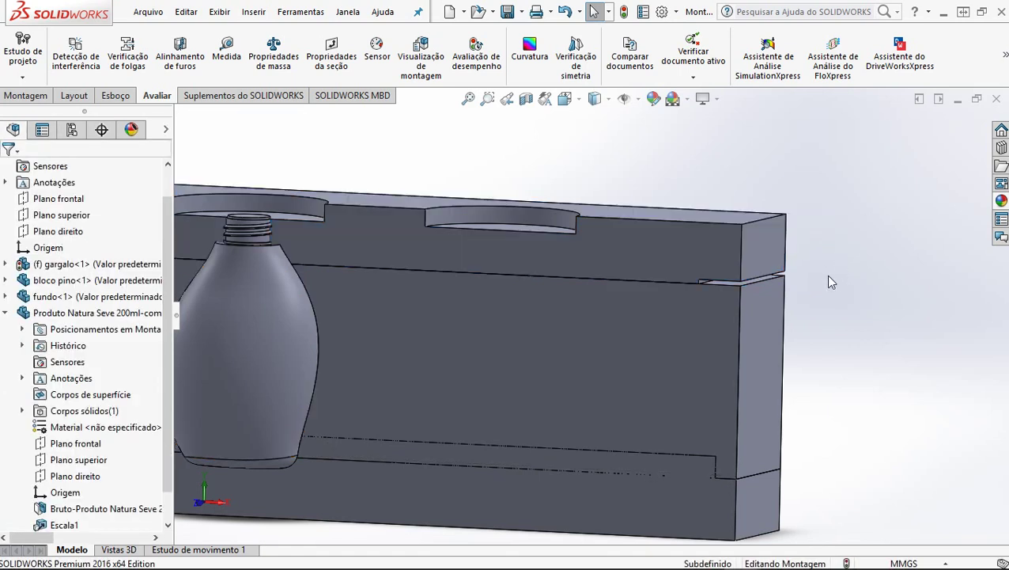
pyautogui.click(627, 15)
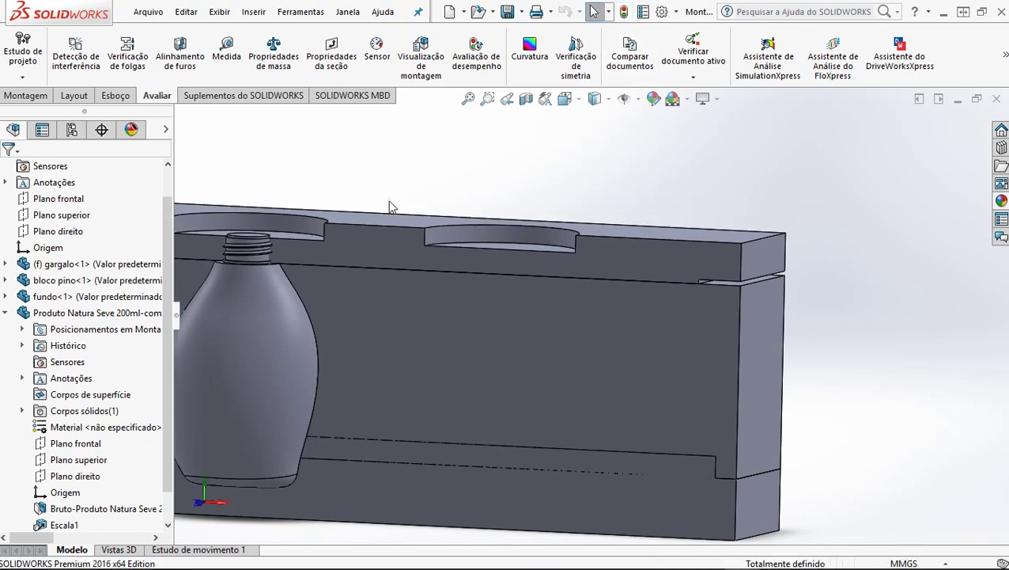
pyautogui.press('f')
pyautogui.scroll(-5, 546, 310)
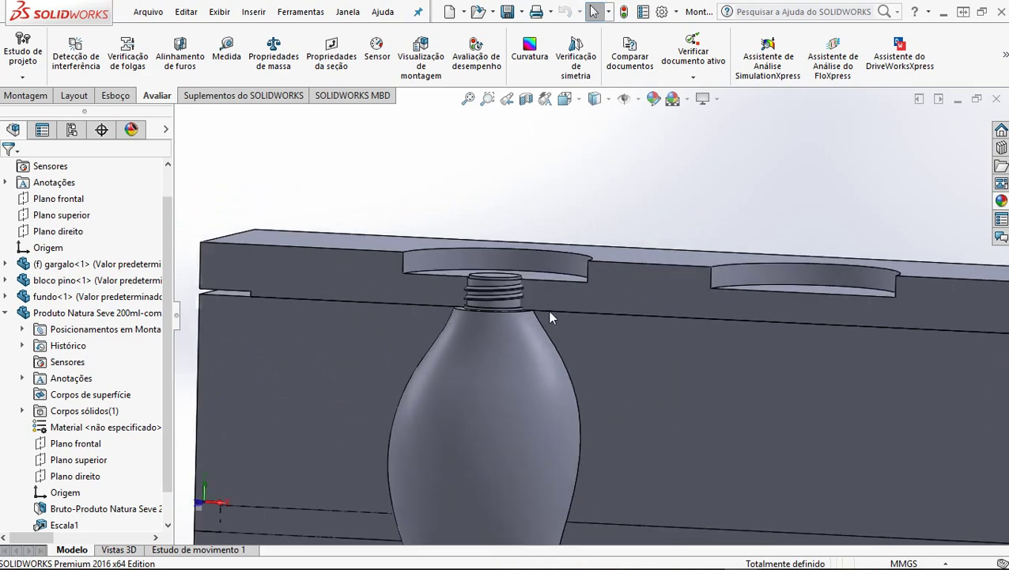
pyautogui.scroll(-2, 549, 316)
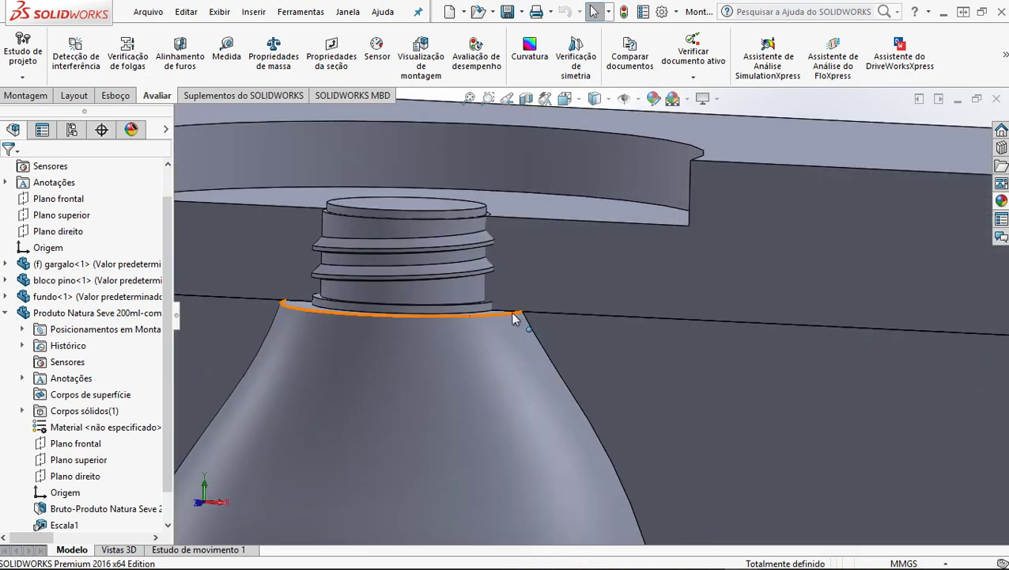
pyautogui.scroll(6, 532, 320)
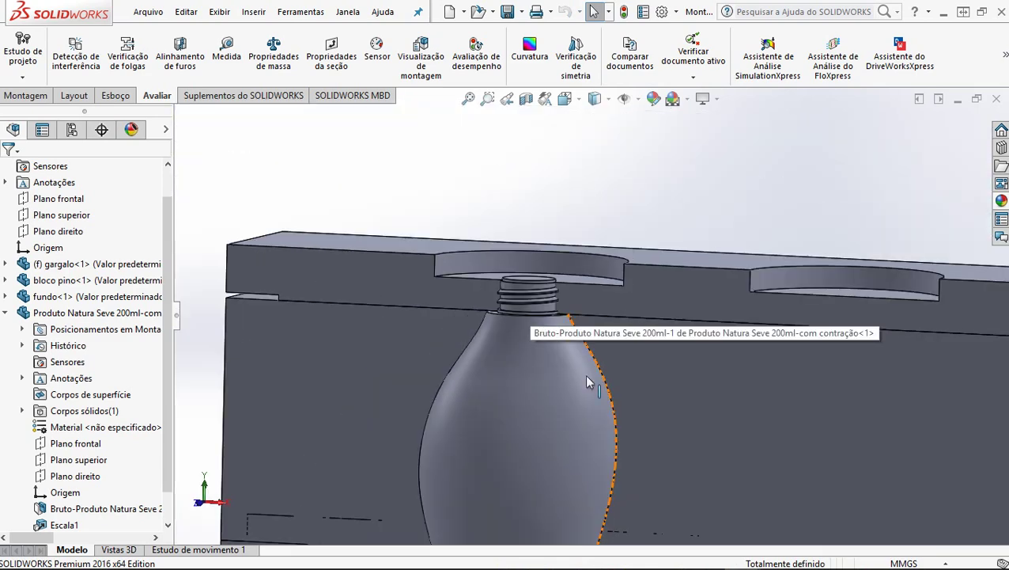
pyautogui.scroll(-1, 729, 456)
pyautogui.scroll(2, 620, 471)
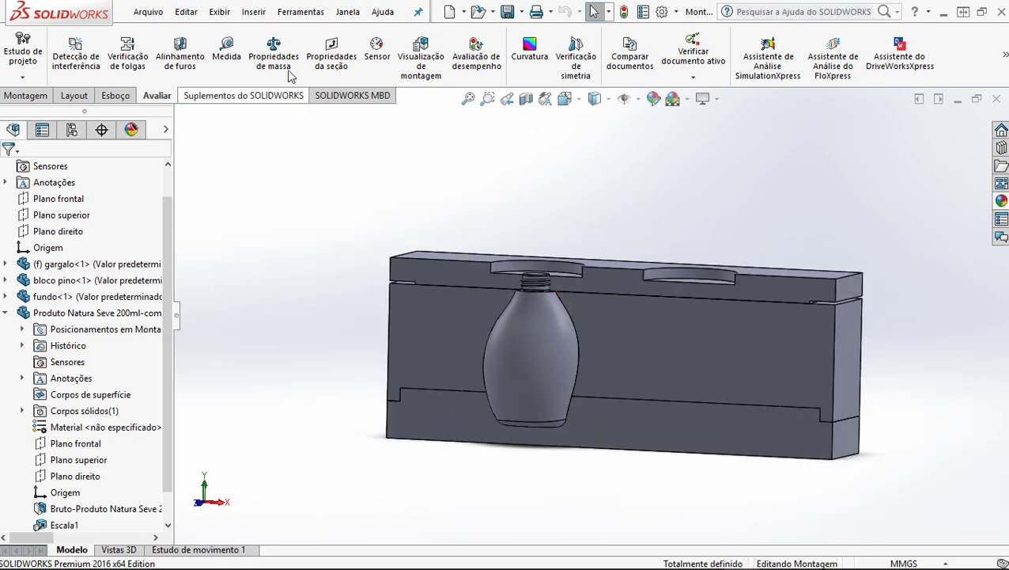
# Step: Measure the vertical distance from gargalo's lower front edge to the flat face under the bottle's base, and finish measuring
pyautogui.click(227, 49)
pyautogui.scroll(-2, 589, 305)
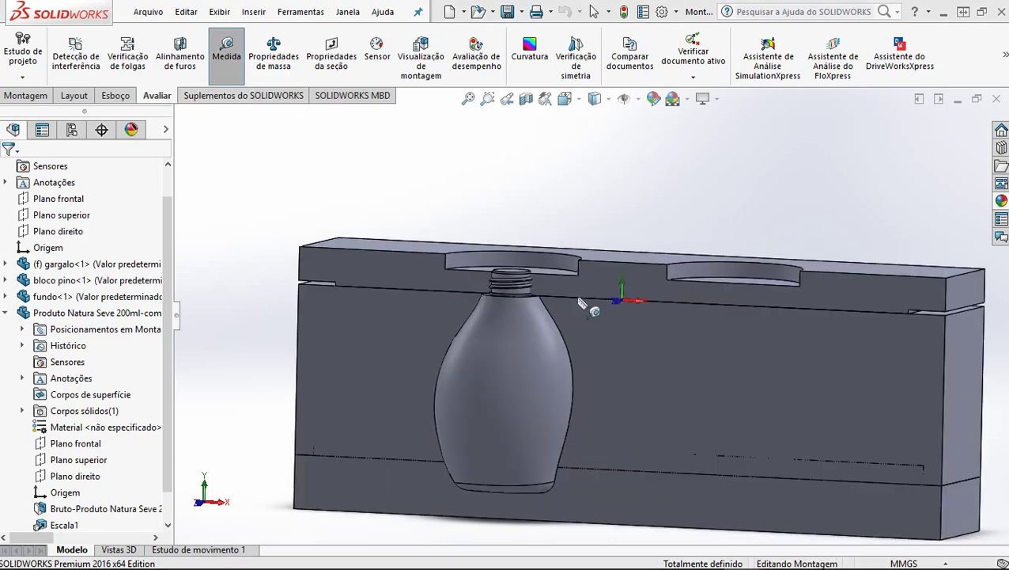
pyautogui.click(579, 297)
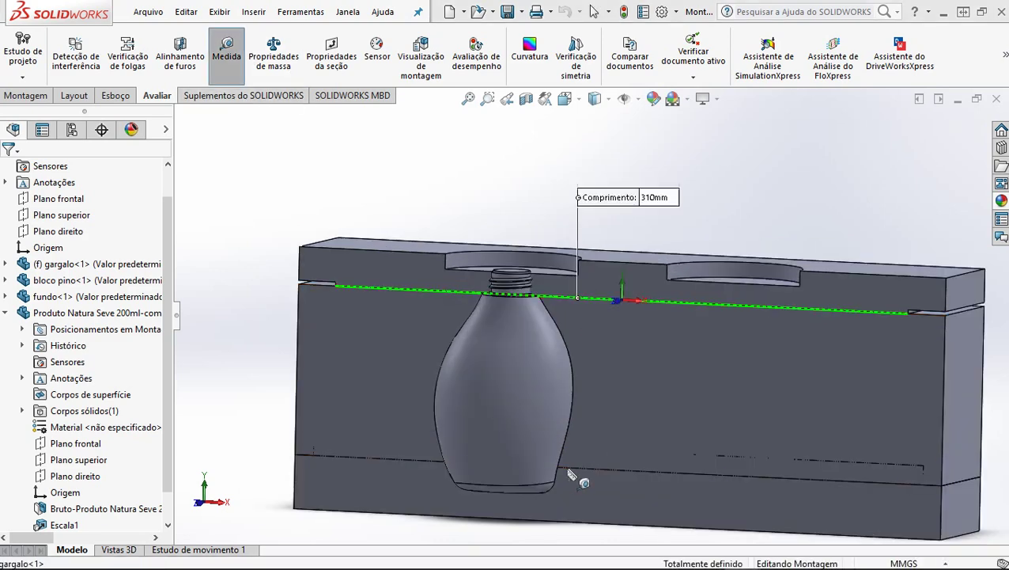
pyautogui.scroll(1, 568, 469)
pyautogui.scroll(-4, 567, 471)
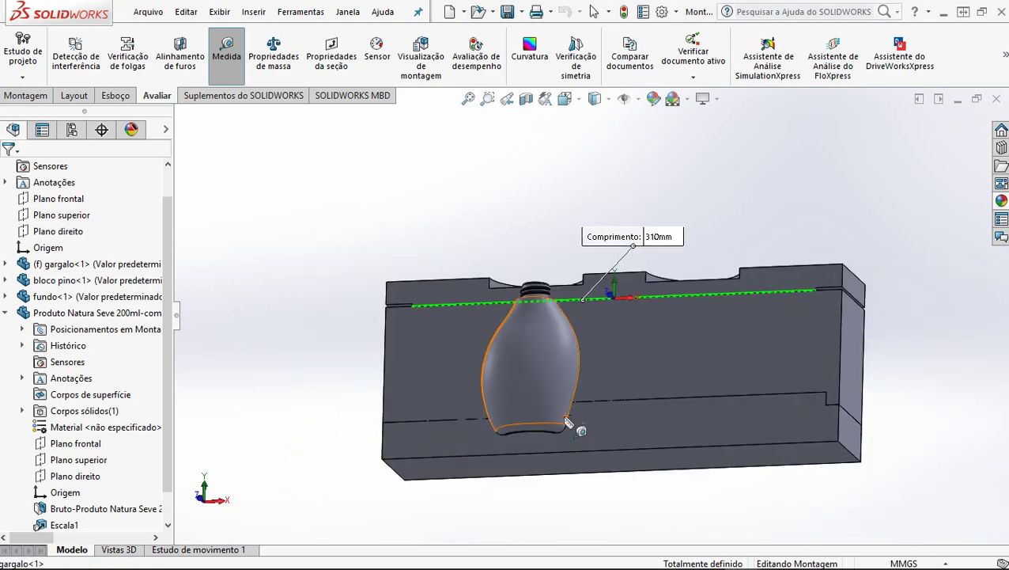
pyautogui.scroll(-5, 558, 431)
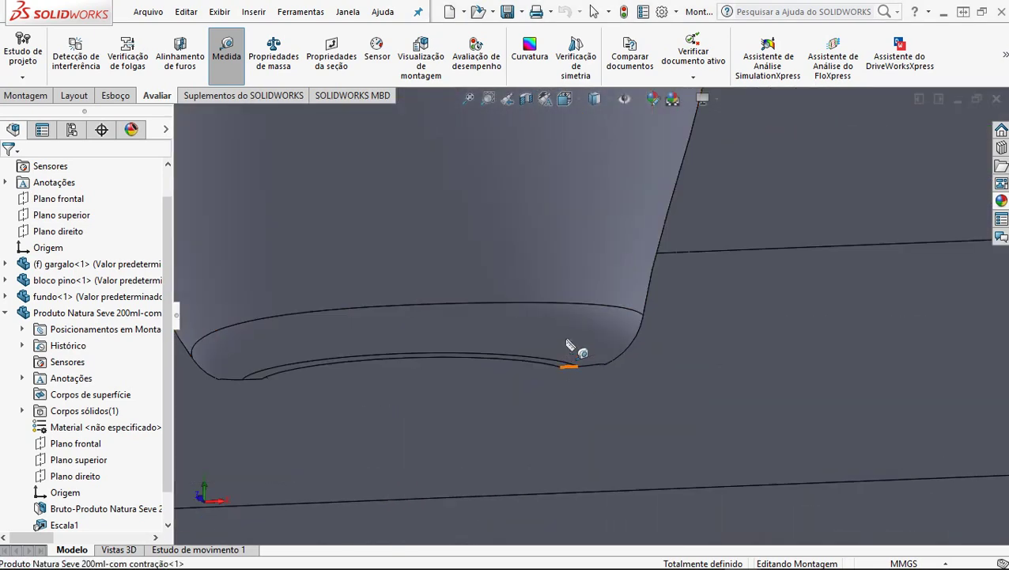
pyautogui.click(556, 362)
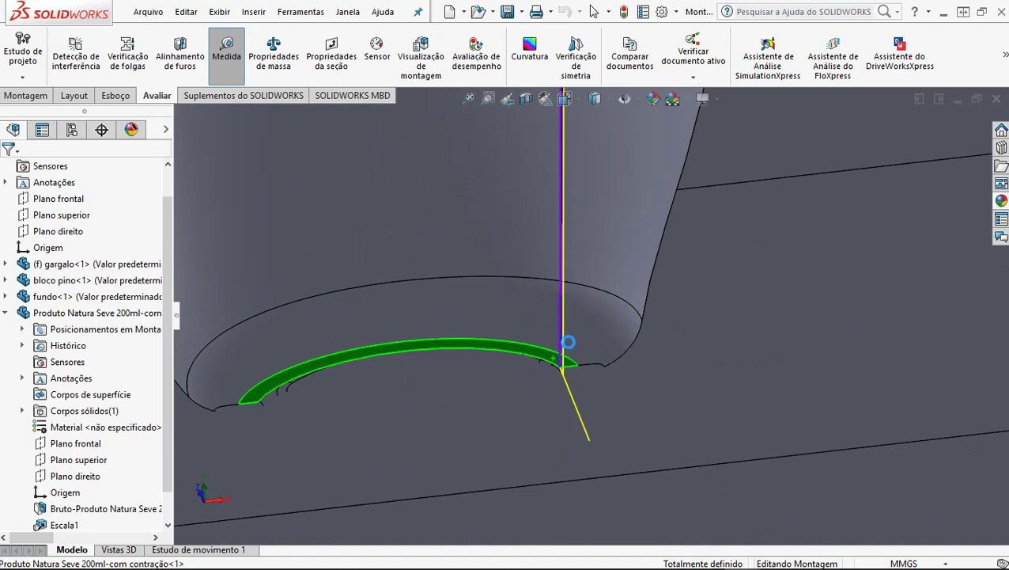
pyautogui.scroll(5, 570, 348)
pyautogui.moveTo(630, 277); pyautogui.dragTo(635, 245, button='middle')
pyautogui.moveTo(643, 244); pyautogui.dragTo(655, 214)
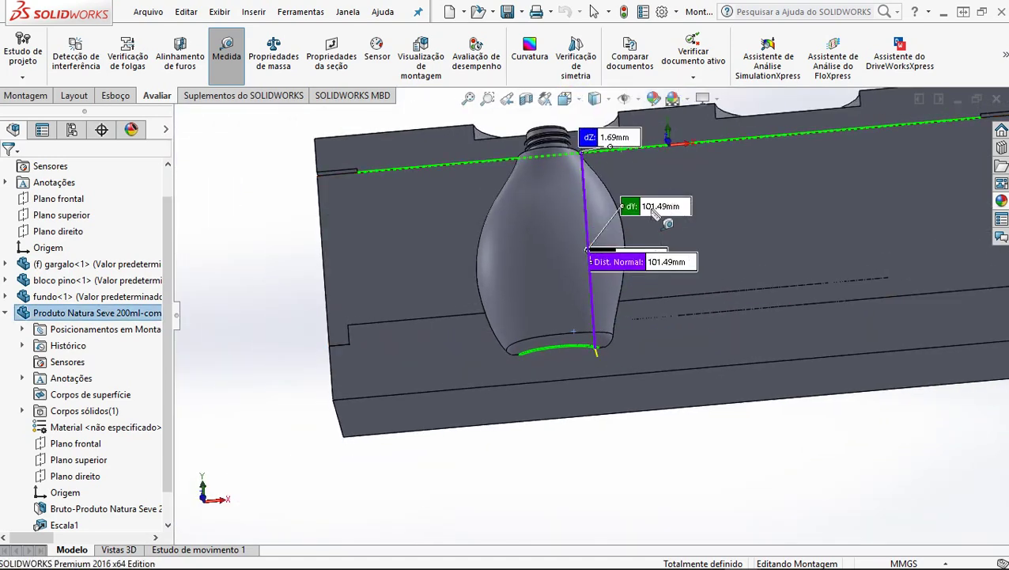
pyautogui.doubleClick(661, 207)
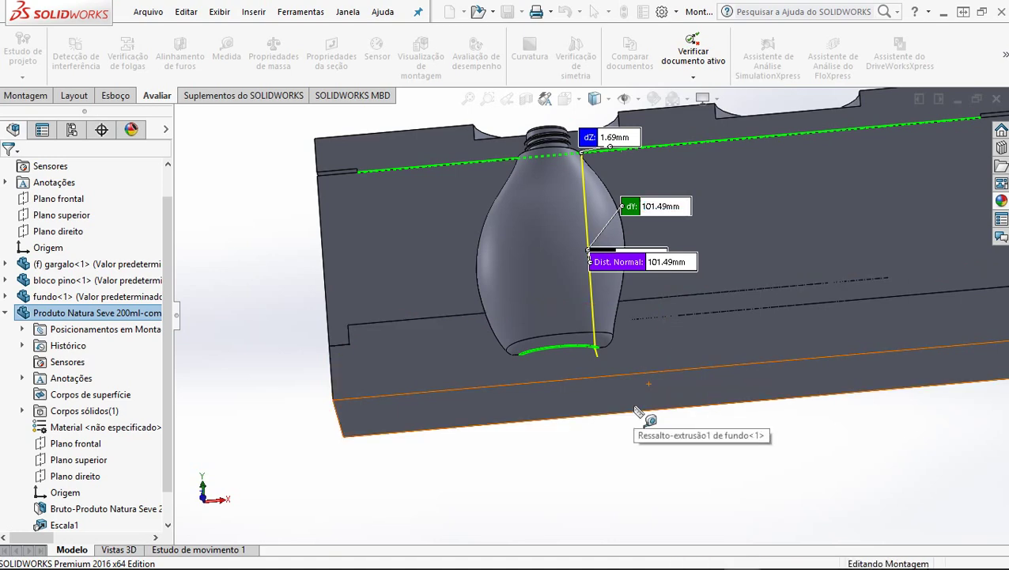
pyautogui.press('Escape')
pyautogui.press('f')
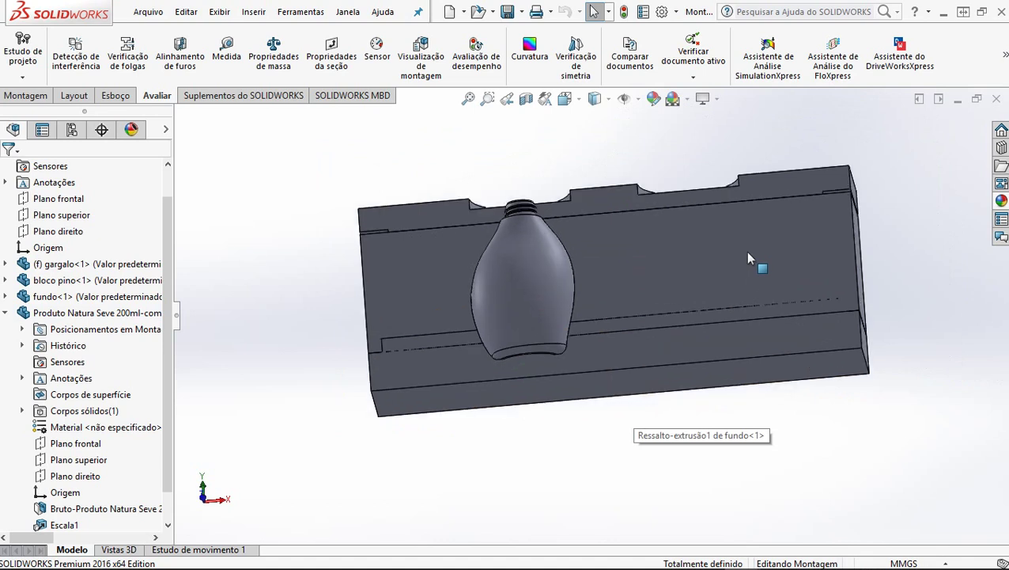
# Step: Show bloco pino's dimensions in the assembly, set its block height to 104.49 mm (101.49 mm plus 3) and rebuild
pyautogui.doubleClick(748, 254)
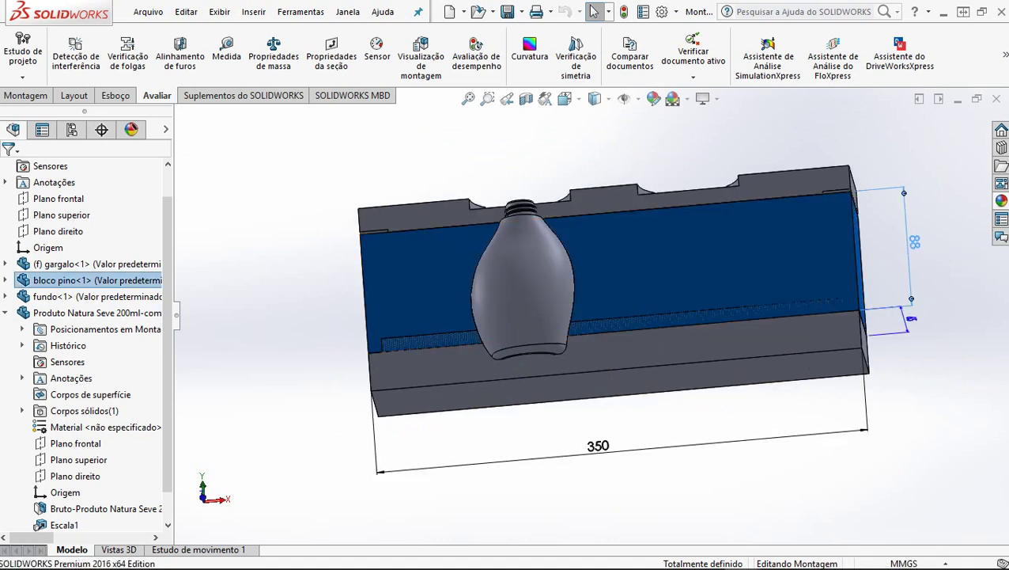
pyautogui.click(915, 242)
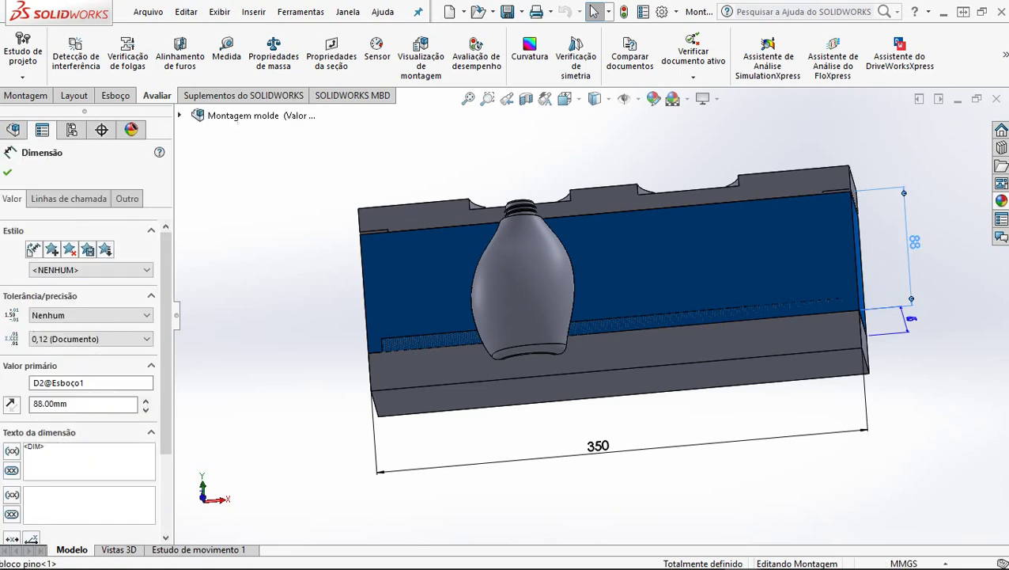
pyautogui.doubleClick(47, 403)
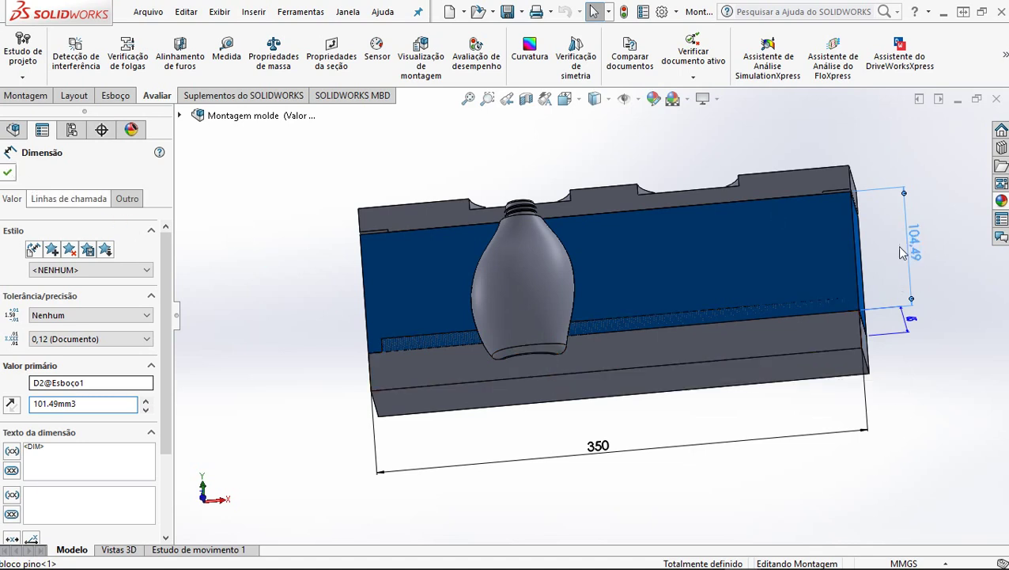
pyautogui.click(800, 181)
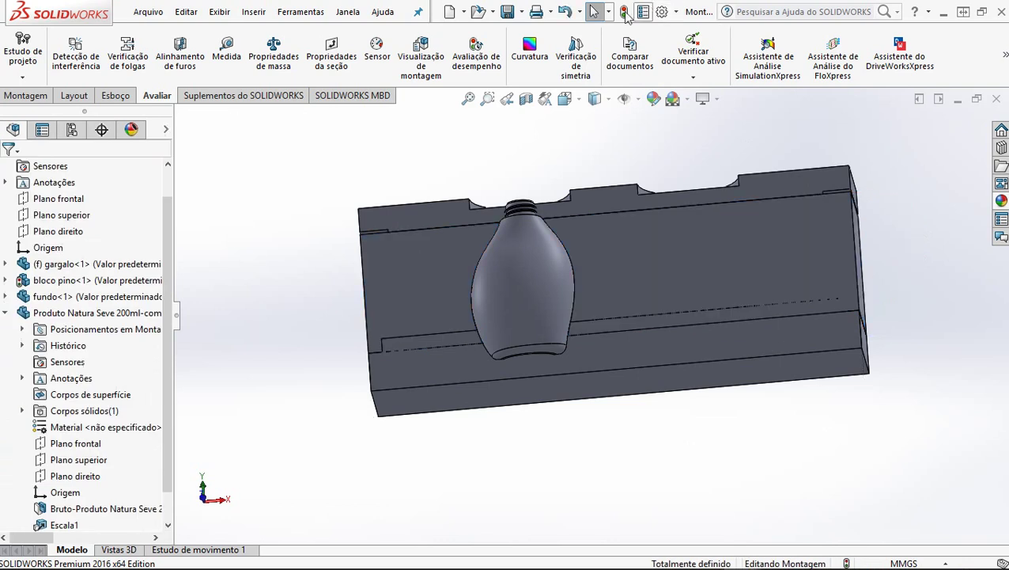
pyautogui.click(624, 12)
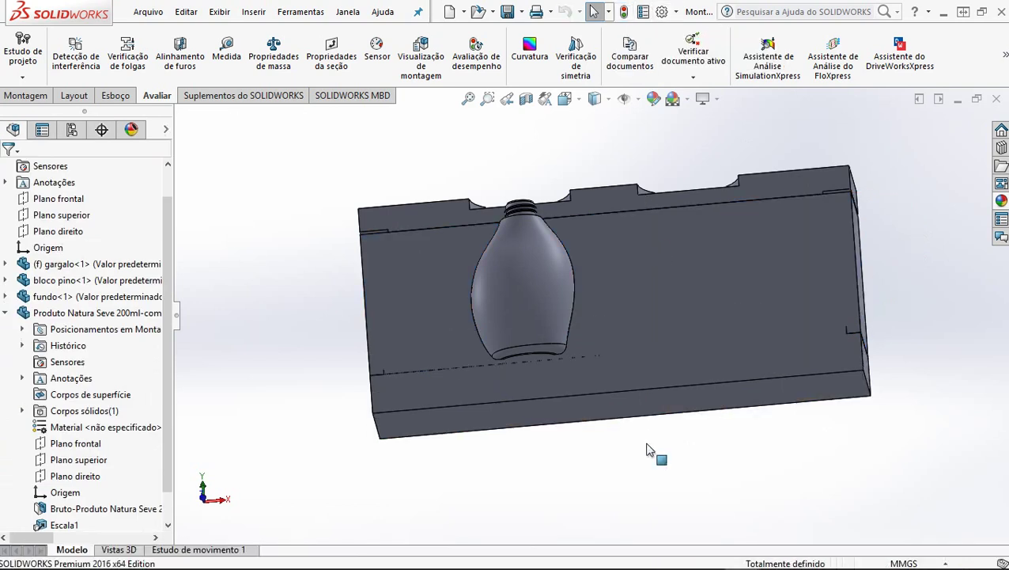
# Step: View bloco pino's front face straight on and measure the gap between the bottle's base and the block's lower edge
pyautogui.moveTo(641, 369); pyautogui.dragTo(623, 396, button='middle')
pyautogui.scroll(-5, 582, 342)
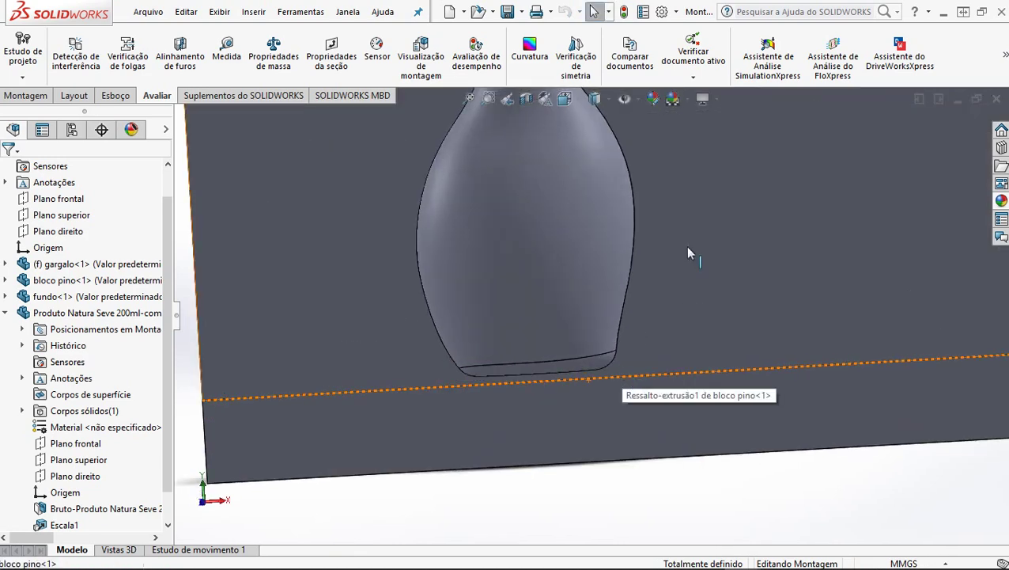
pyautogui.click(704, 247)
pyautogui.hotkey('ctrl', '8')
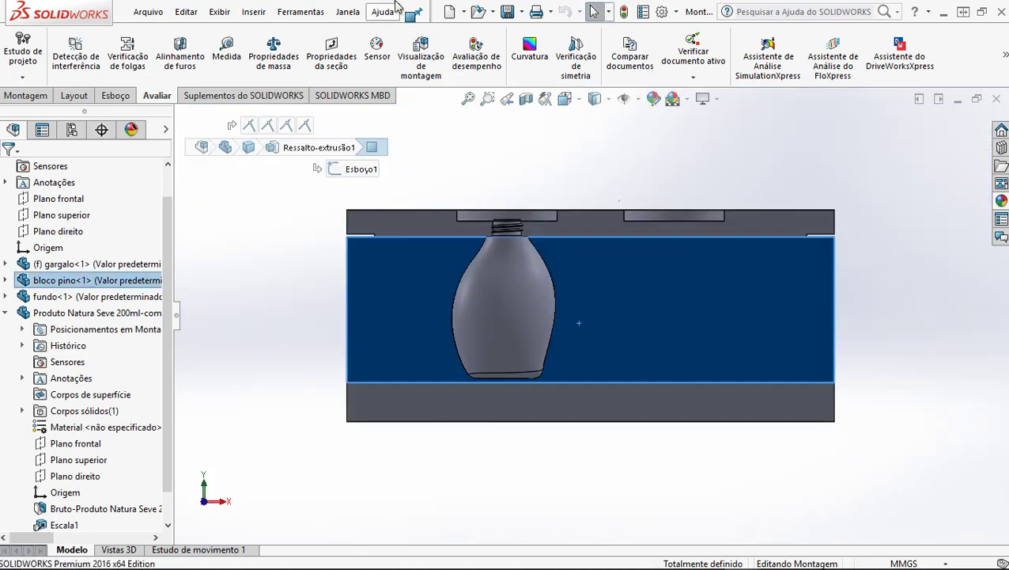
pyautogui.scroll(-4, 497, 344)
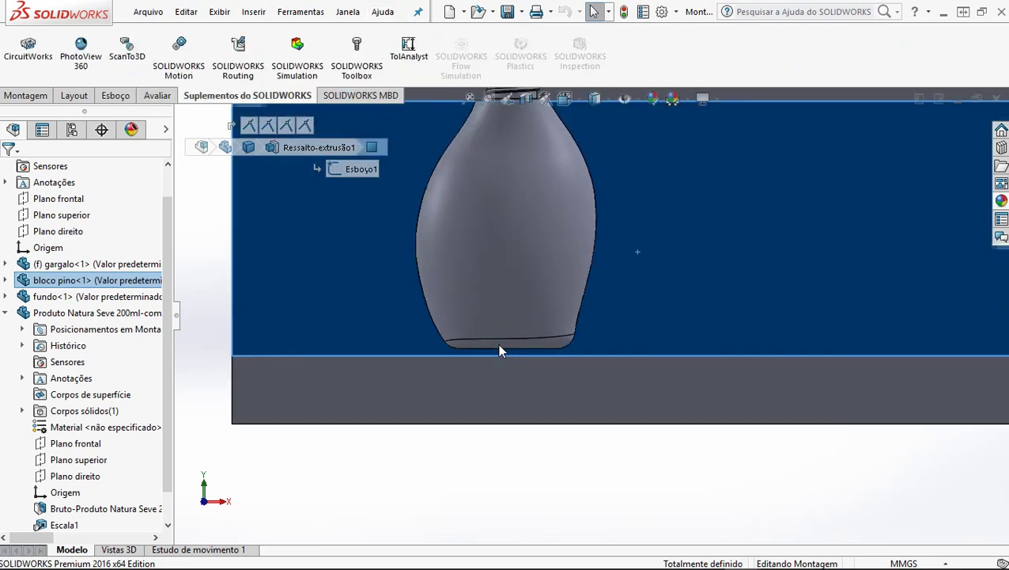
pyautogui.click(498, 486)
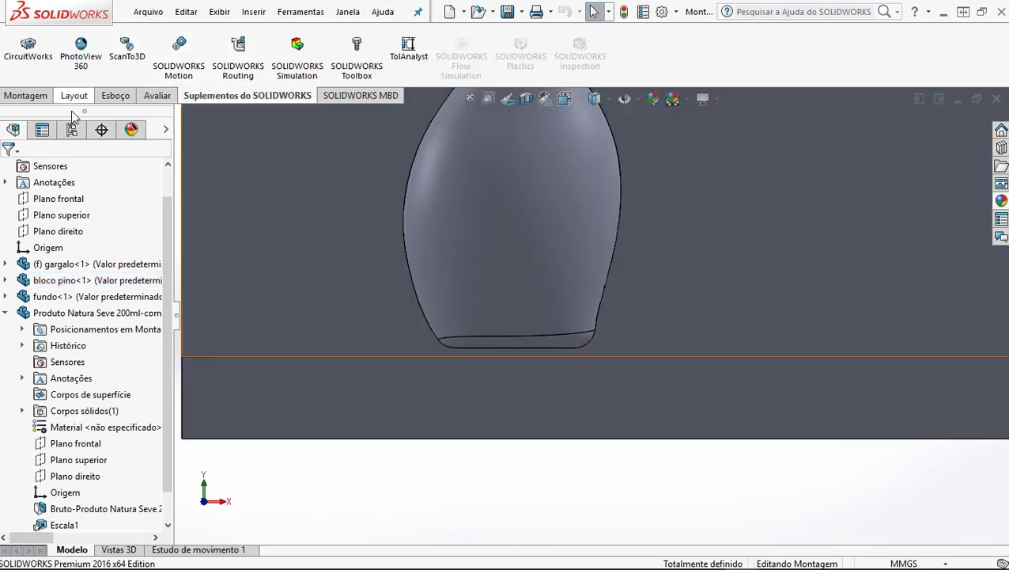
pyautogui.click(144, 95)
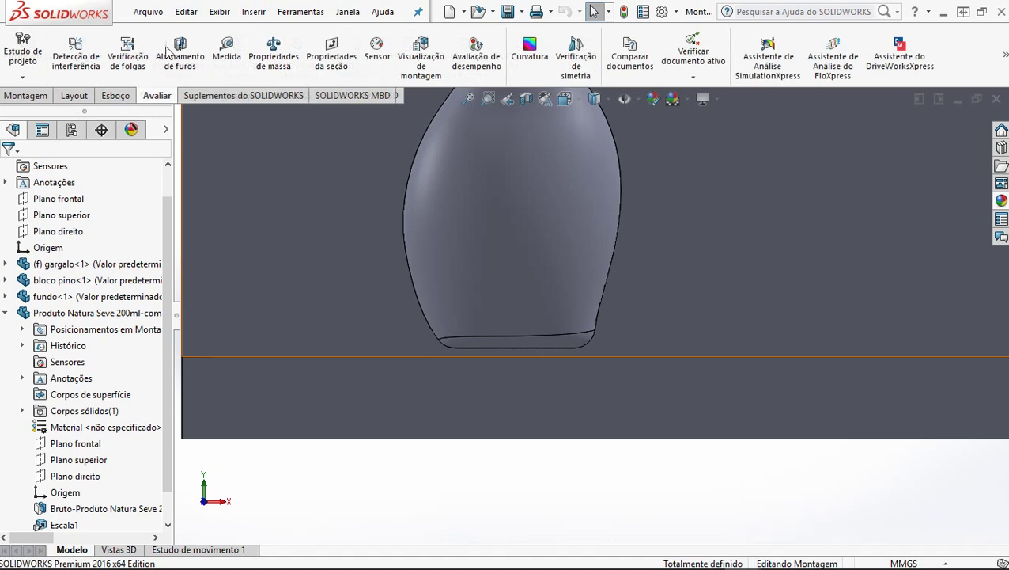
pyautogui.click(226, 49)
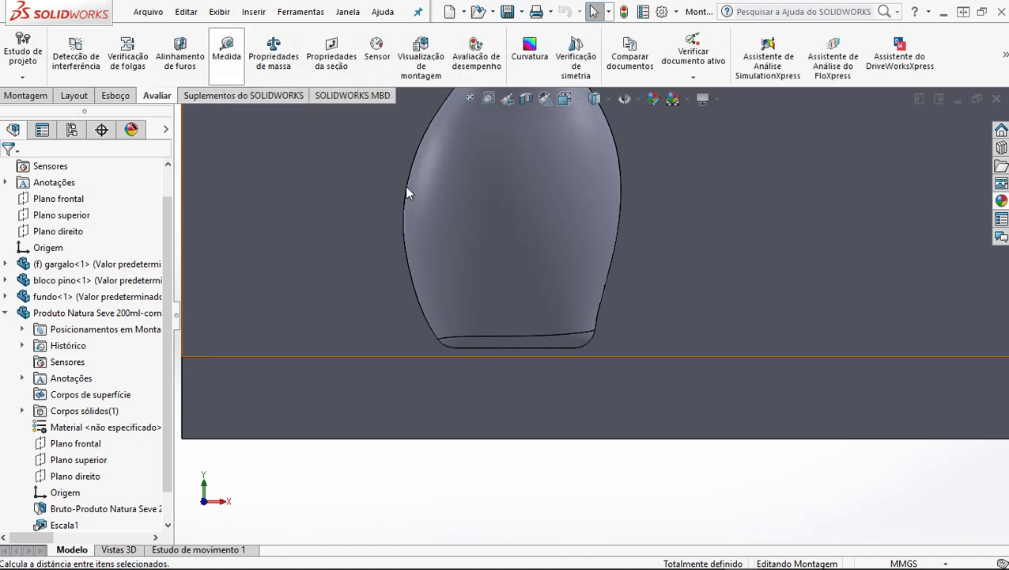
pyautogui.click(575, 349)
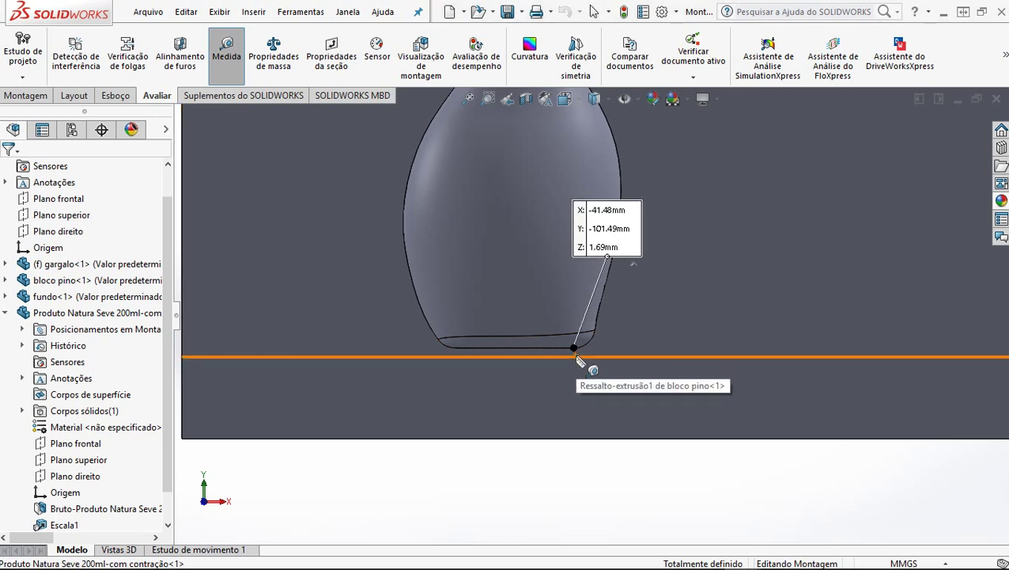
pyautogui.click(582, 358)
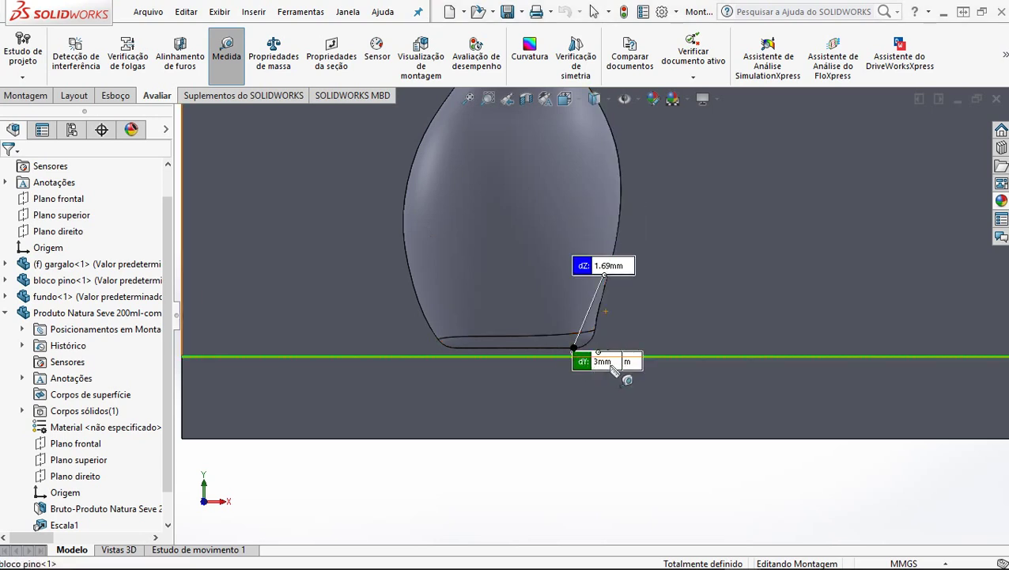
pyautogui.click(553, 504)
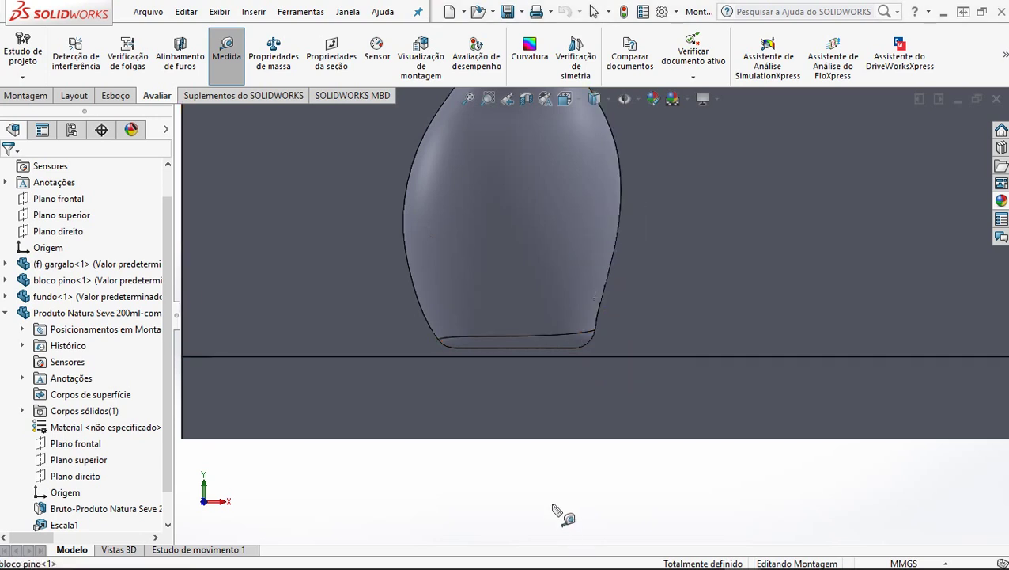
pyautogui.press('Escape')
# Step: Measure the horizontal distance between the bottle's left side curve and bloco pino's left vertical edge
pyautogui.scroll(2, 615, 352)
pyautogui.scroll(2, 616, 352)
pyautogui.scroll(-1, 666, 238)
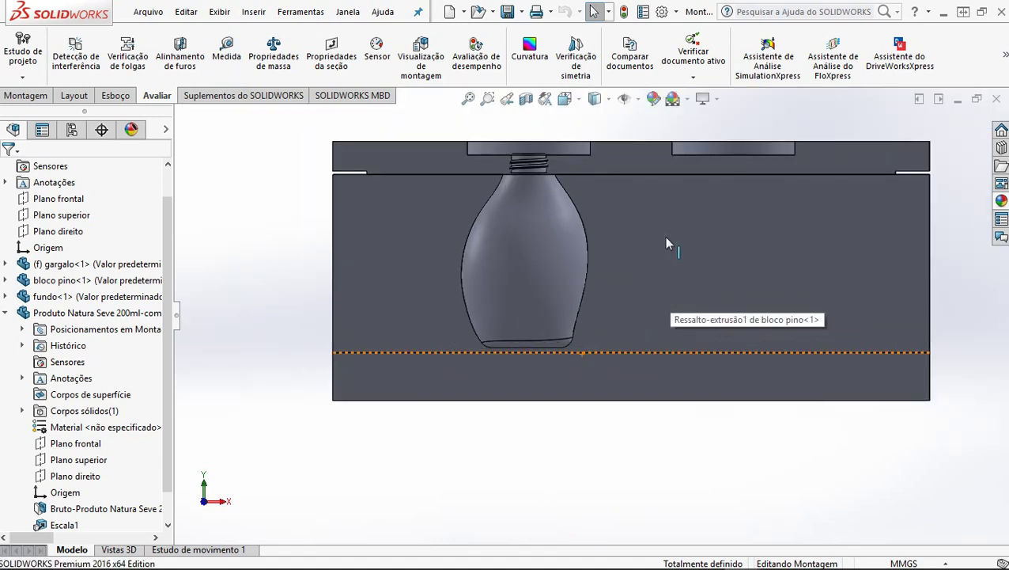
pyautogui.scroll(1, 666, 238)
pyautogui.scroll(-1, 666, 239)
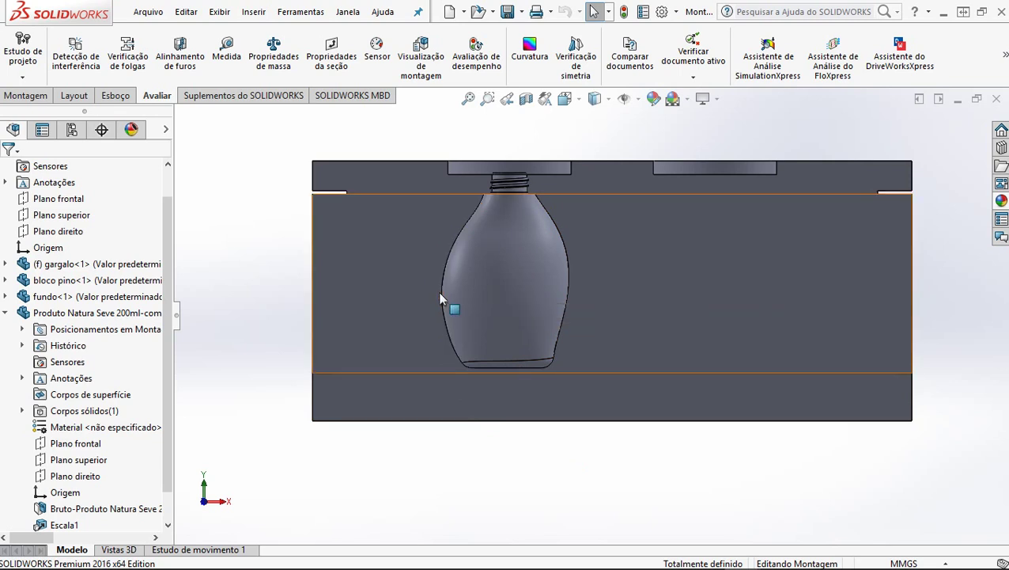
pyautogui.click(313, 289)
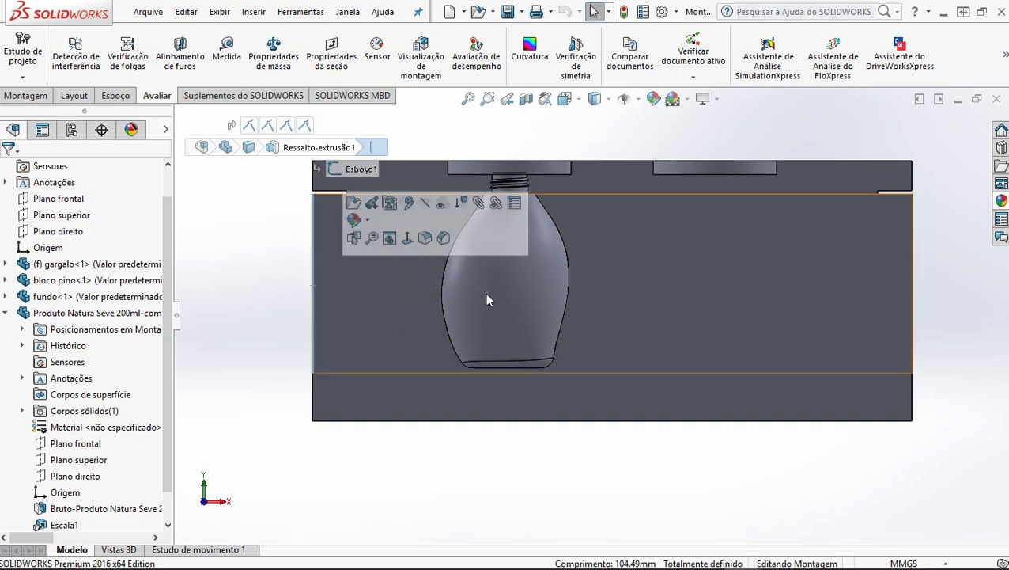
pyautogui.click(242, 215)
pyautogui.click(213, 78)
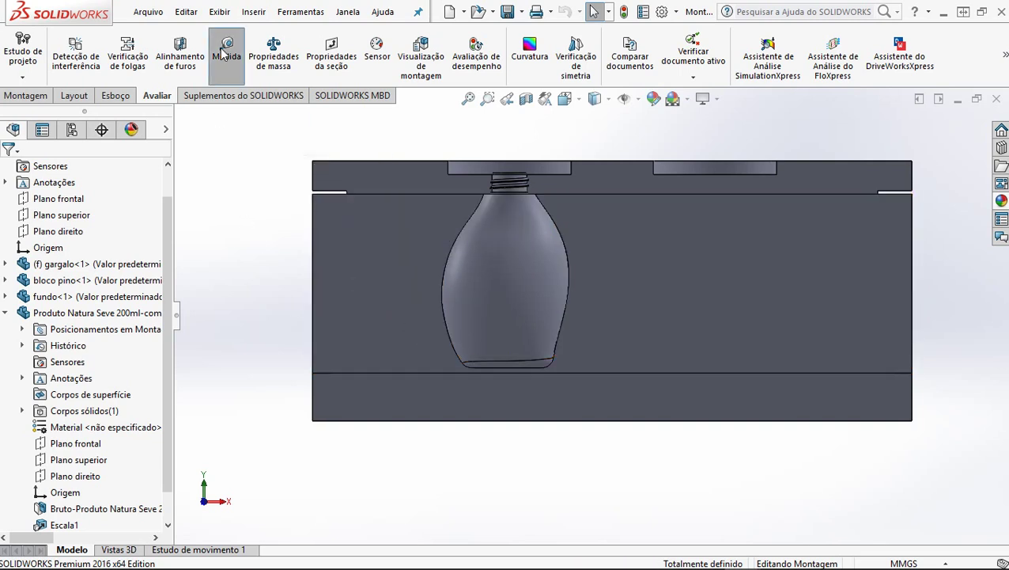
pyautogui.click(440, 295)
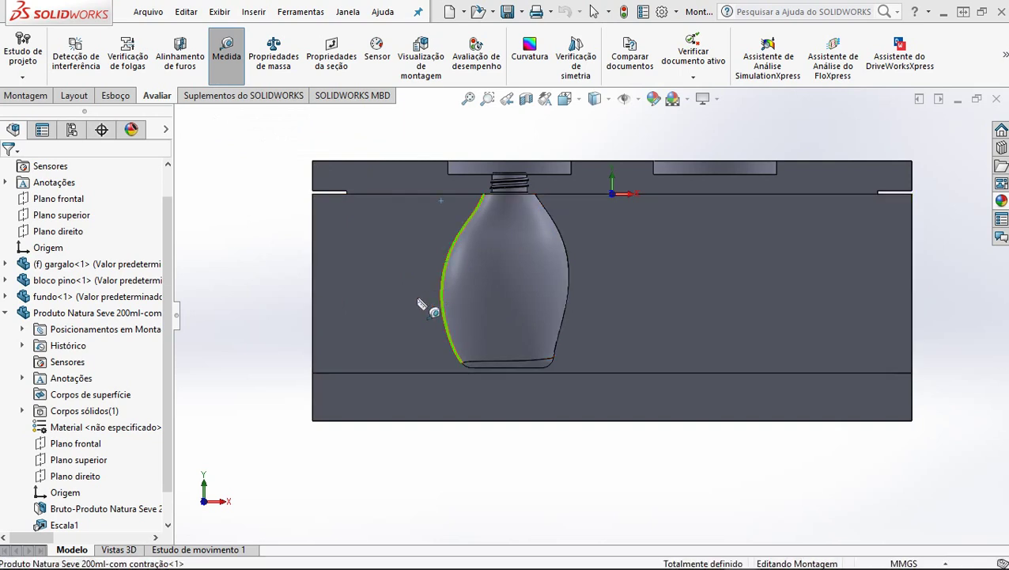
pyautogui.click(313, 284)
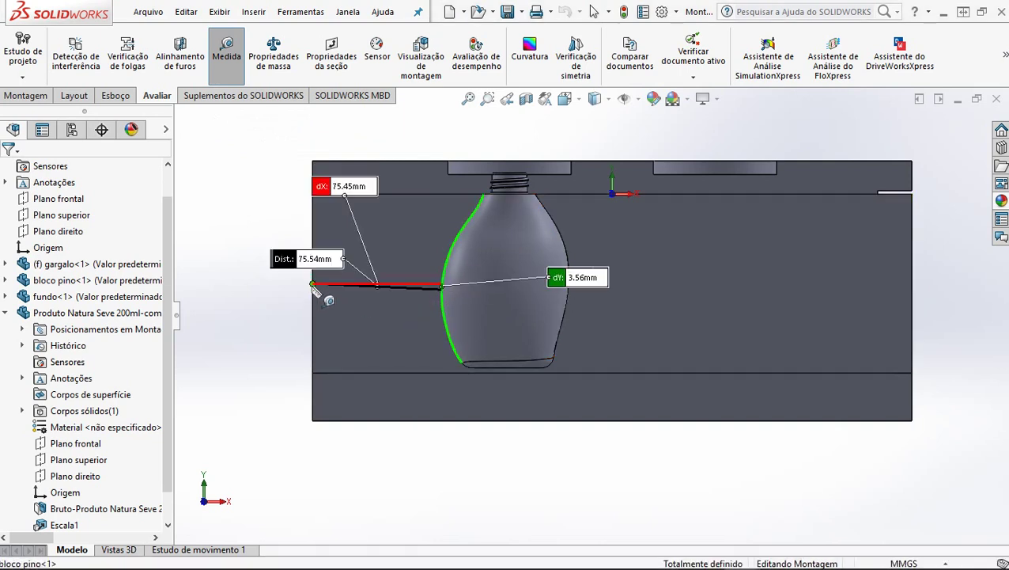
pyautogui.moveTo(352, 190); pyautogui.dragTo(277, 189)
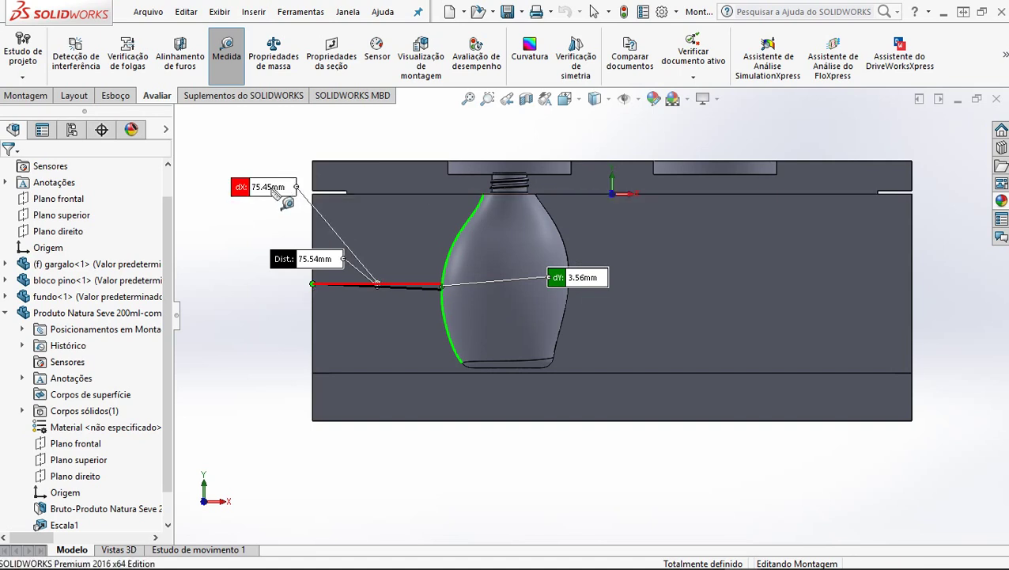
# Step: Finish measuring the bottle's side clearance and show bloco pino's dimensions in the assembly
pyautogui.doubleClick(272, 188)
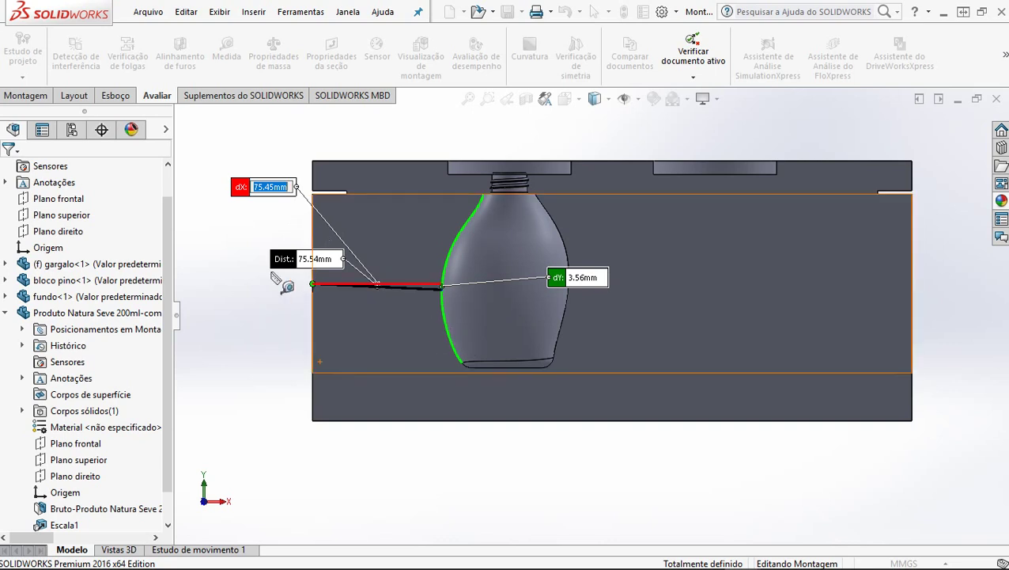
pyautogui.press('Escape')
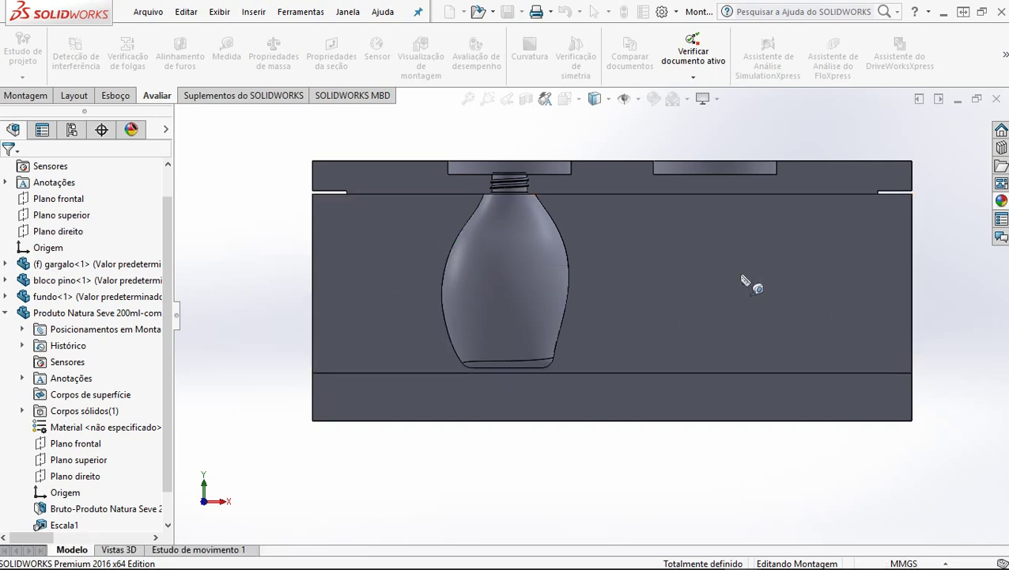
pyautogui.click(741, 273)
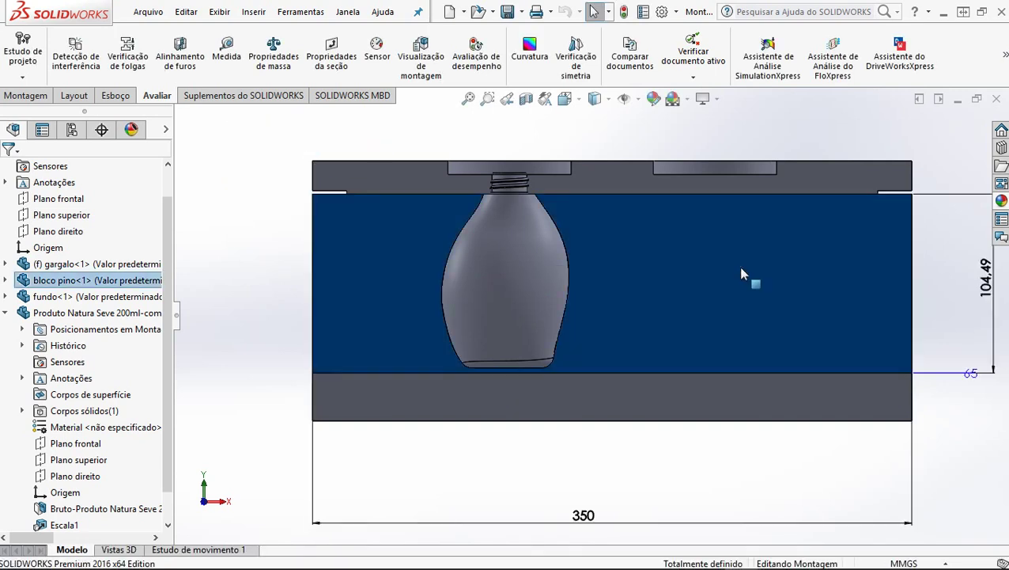
pyautogui.press('z')
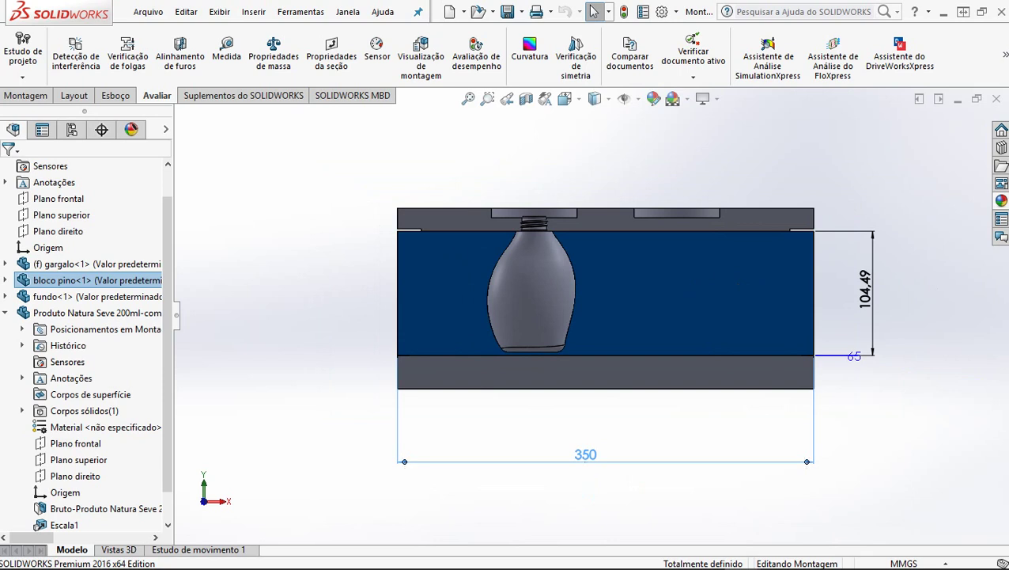
# Step: Open bloco pino's overall horizontal width dimension for editing
pyautogui.click(586, 465)
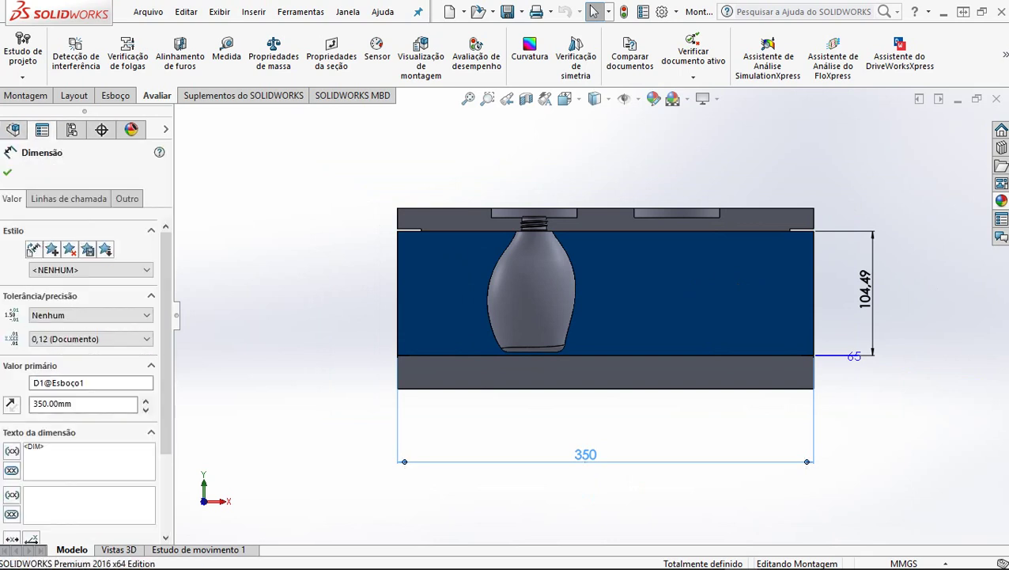
pyautogui.doubleClick(586, 455)
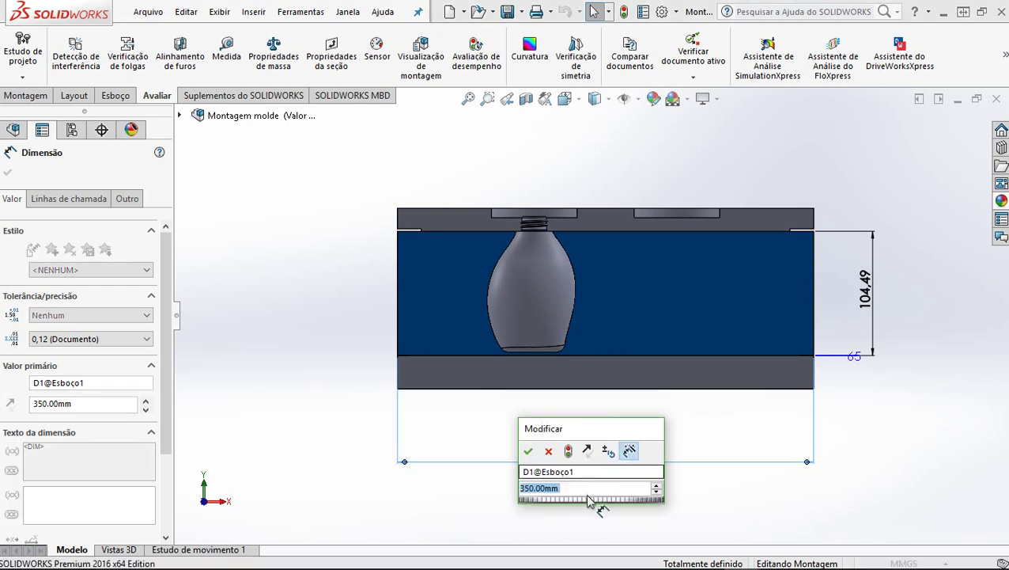
pyautogui.write('0')
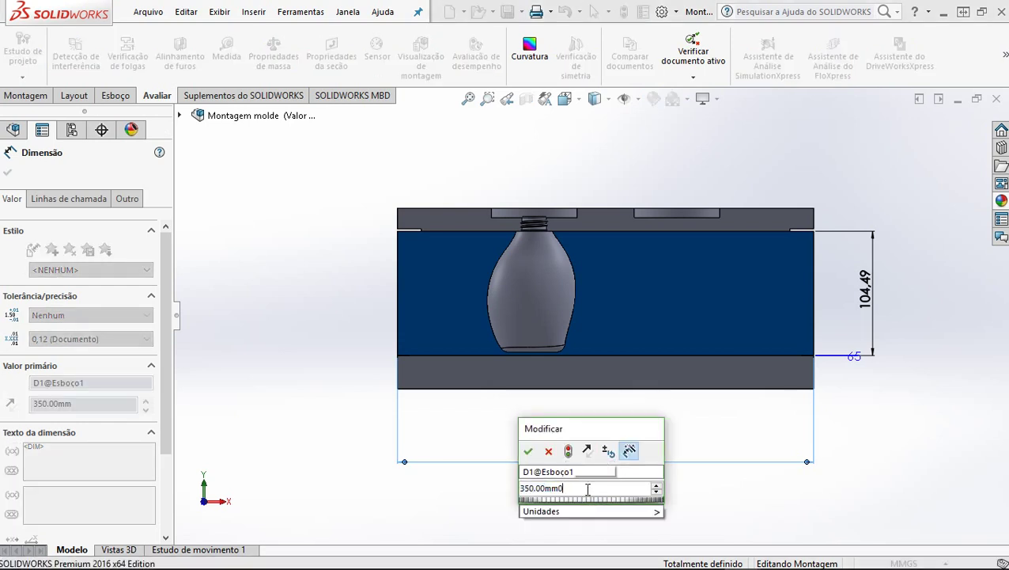
pyautogui.press('BackSpace')
pyautogui.write('-')
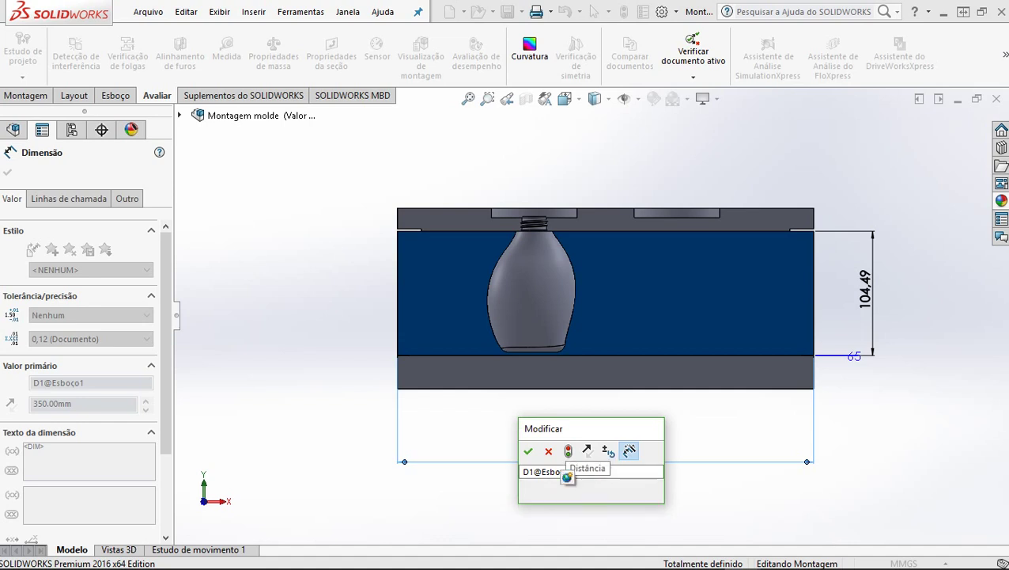
pyautogui.press('BackSpace')
pyautogui.press('BackSpace')
pyautogui.press('BackSpace')
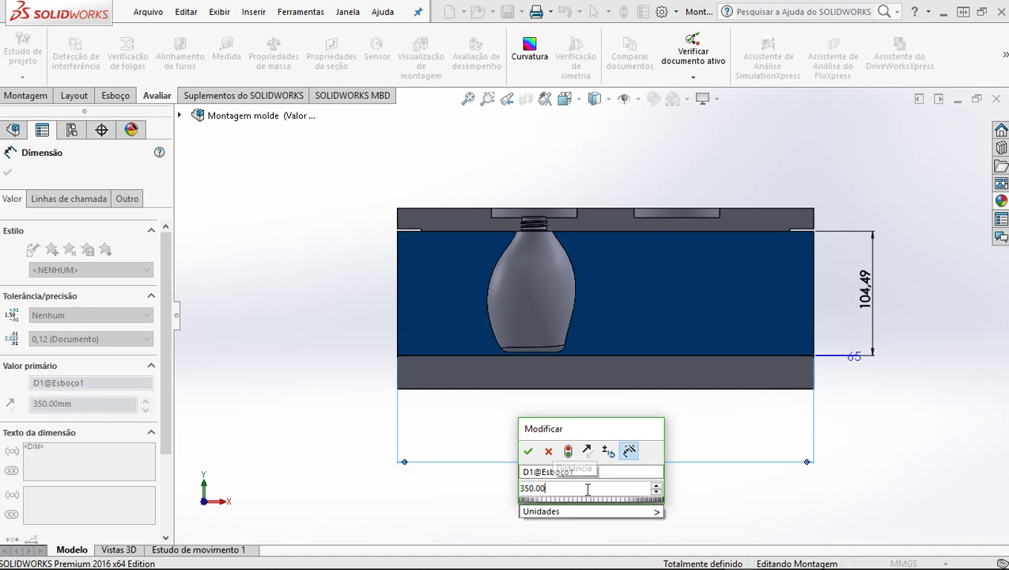
# Step: Reduce the overall width of the middle block (bloco pino) by 60 mm to 290 mm
pyautogui.write('-')
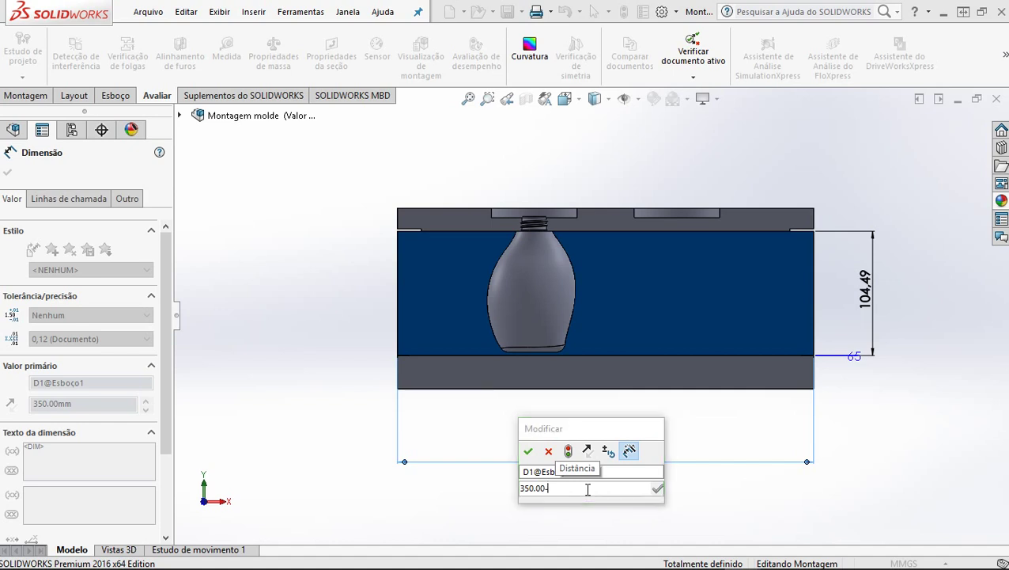
pyautogui.write('60')
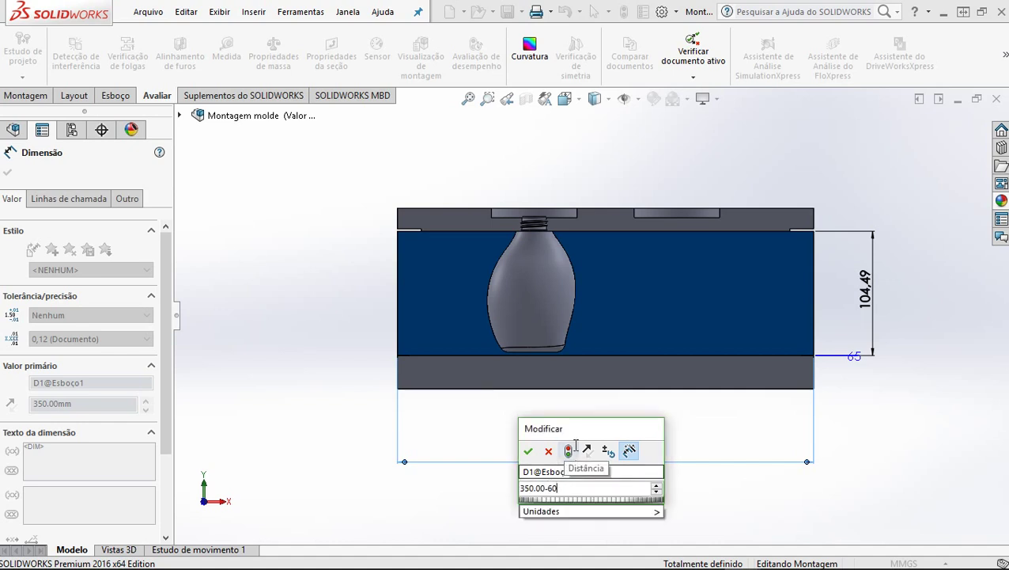
pyautogui.click(569, 451)
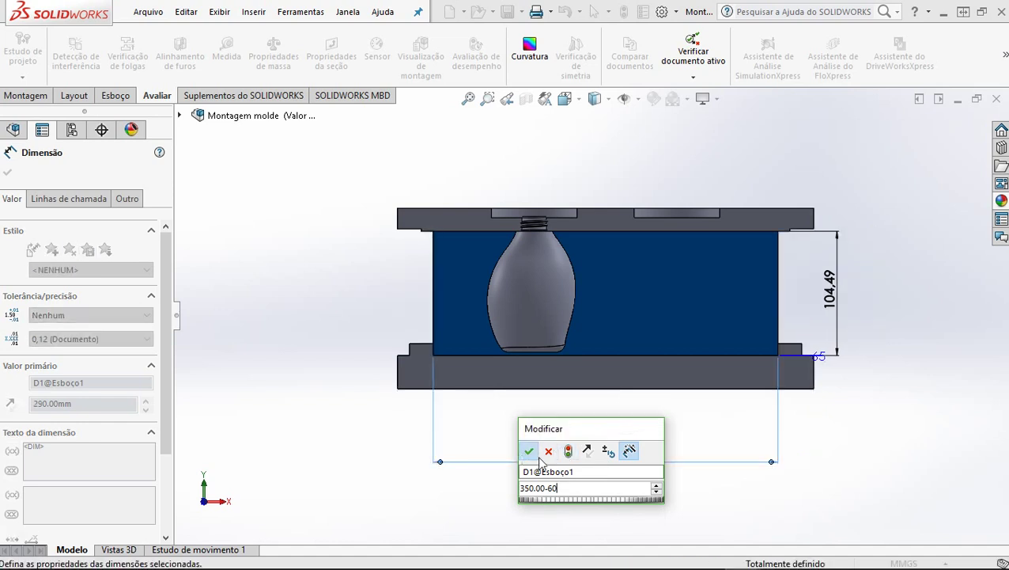
pyautogui.press('Return')
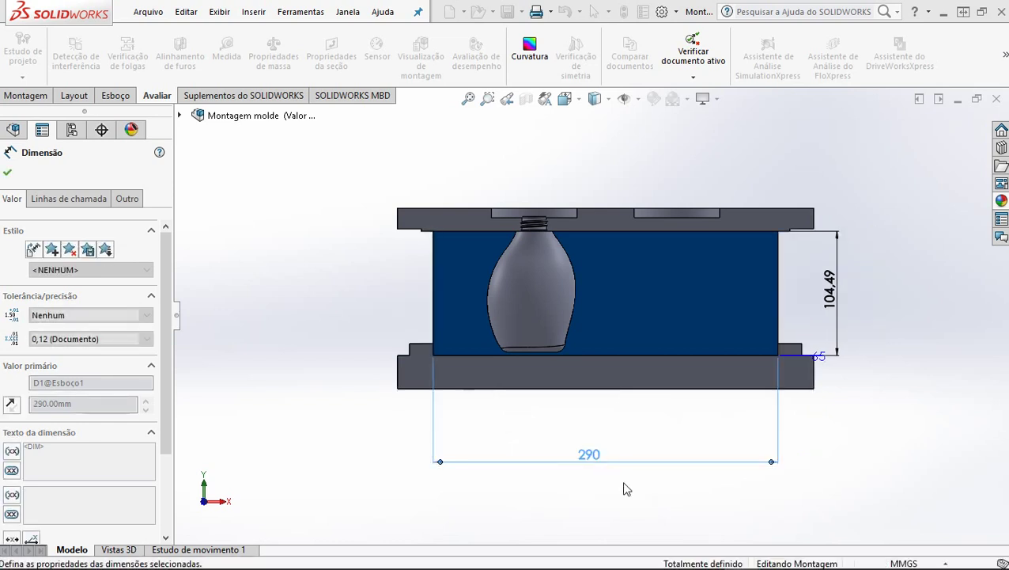
pyautogui.press('Escape')
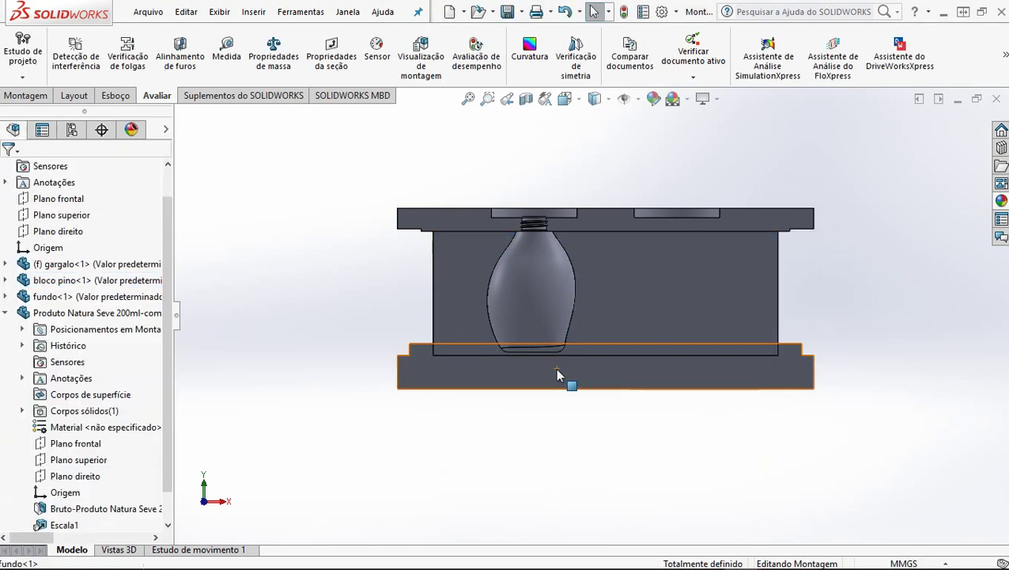
# Step: Set the overall width of the base plate (fundo) to 290 mm and rebuild the assembly
pyautogui.doubleClick(558, 375)
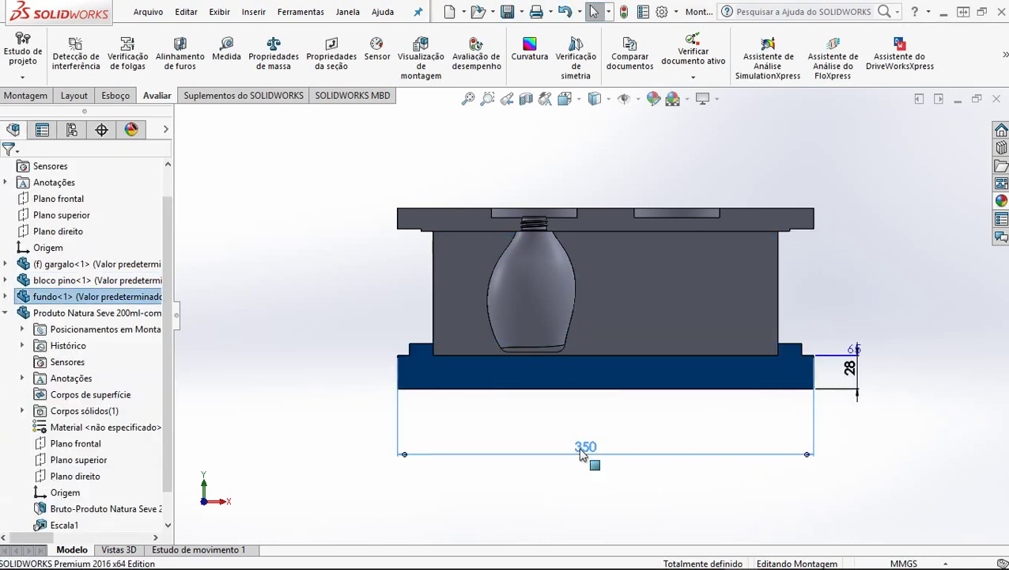
pyautogui.click(583, 449)
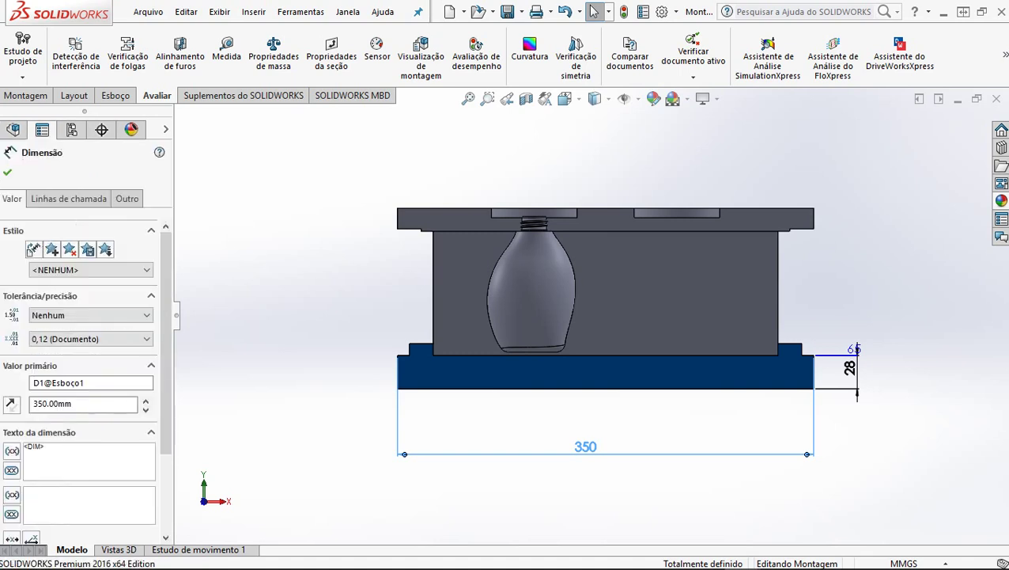
pyautogui.doubleClick(589, 447)
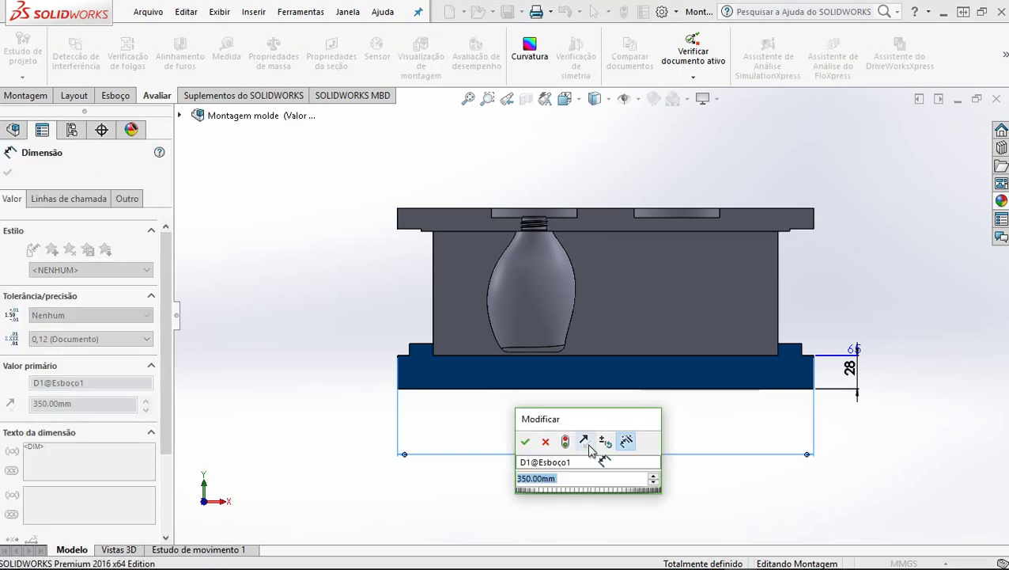
pyautogui.write('290')
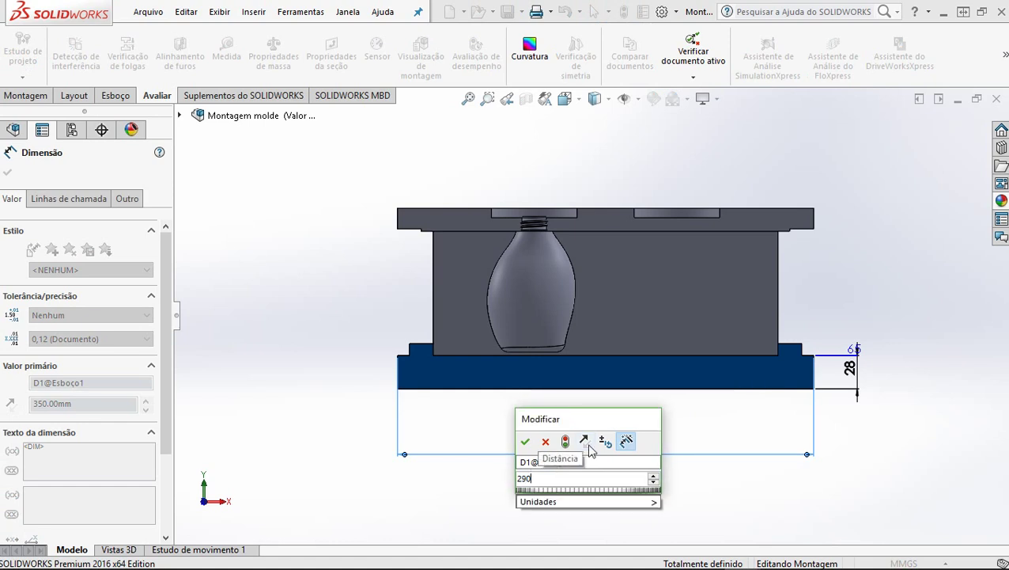
pyautogui.click(566, 444)
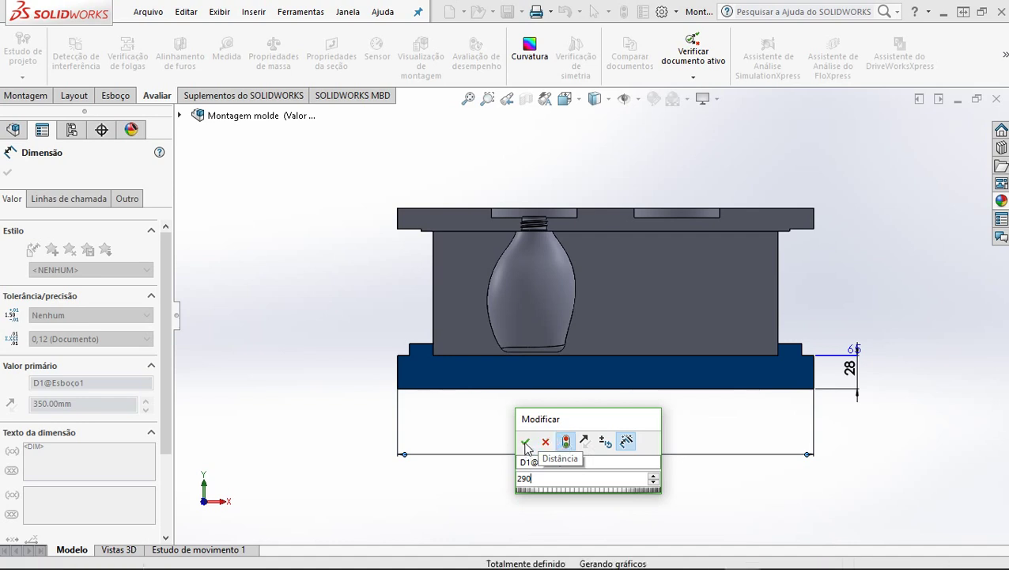
pyautogui.click(526, 443)
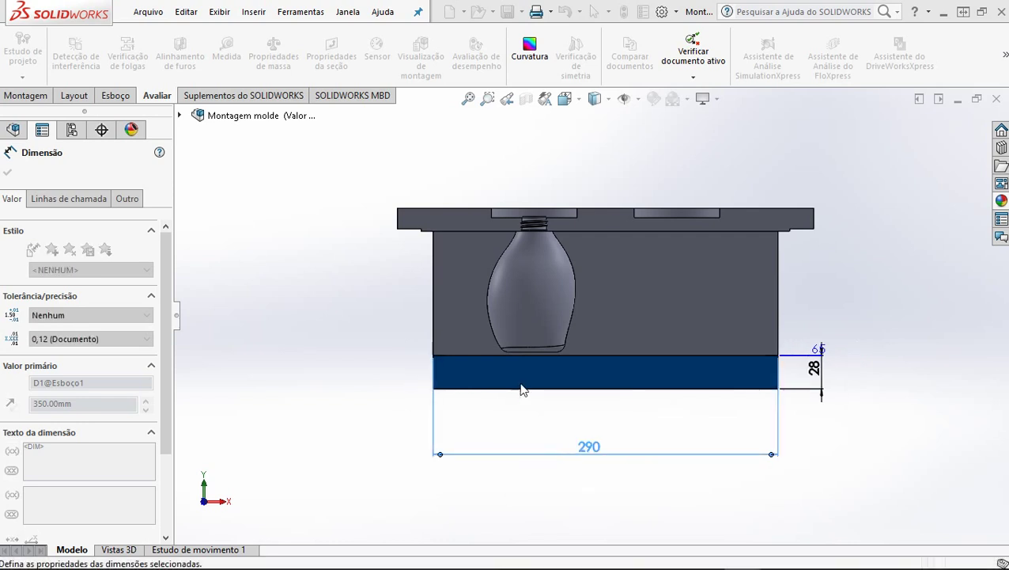
# Step: Move the neck plate's (gargalo) width dimension above the plate and set it to 290 mm
pyautogui.click(441, 223)
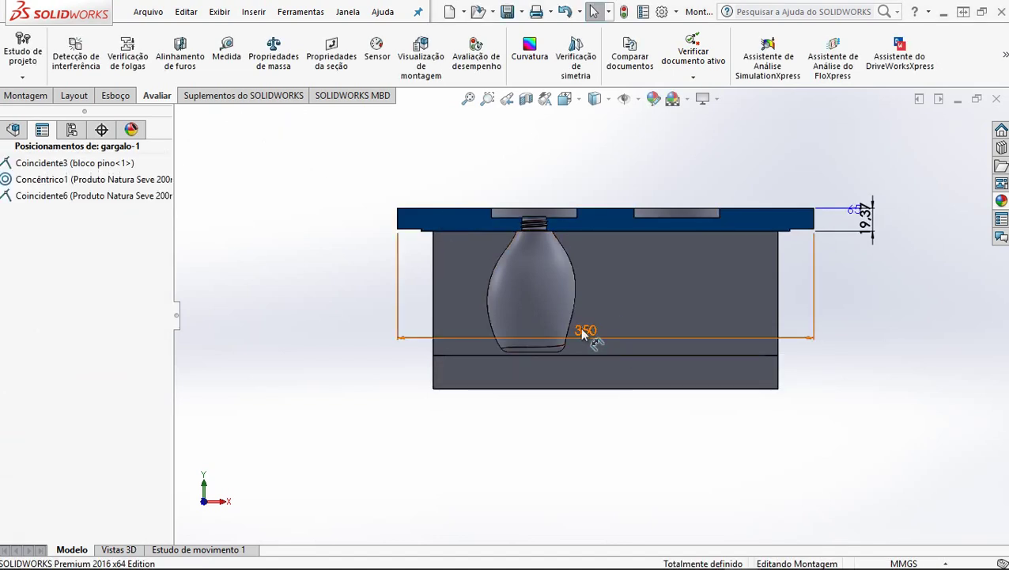
pyautogui.moveTo(586, 333); pyautogui.dragTo(586, 145)
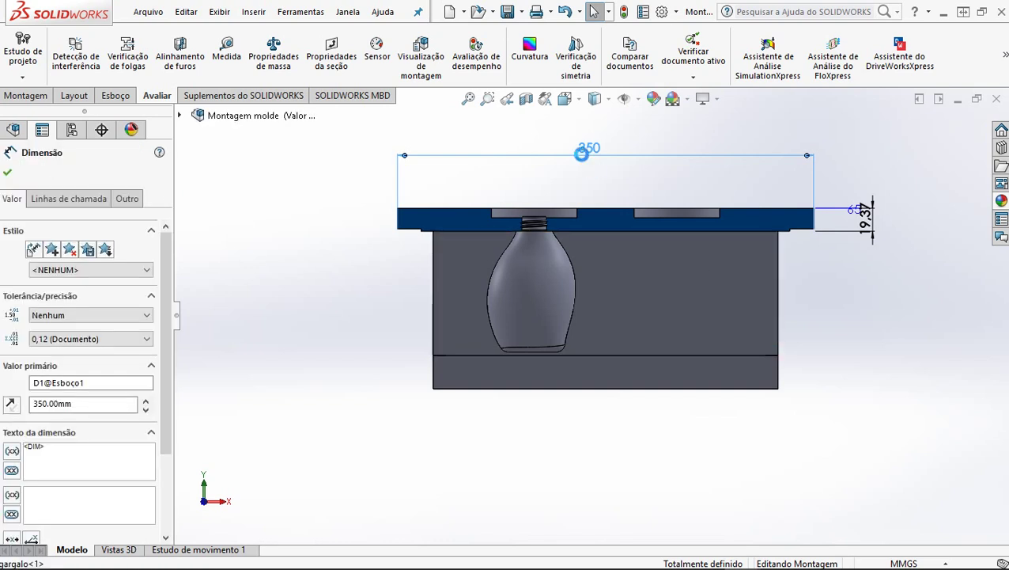
pyautogui.doubleClick(586, 148)
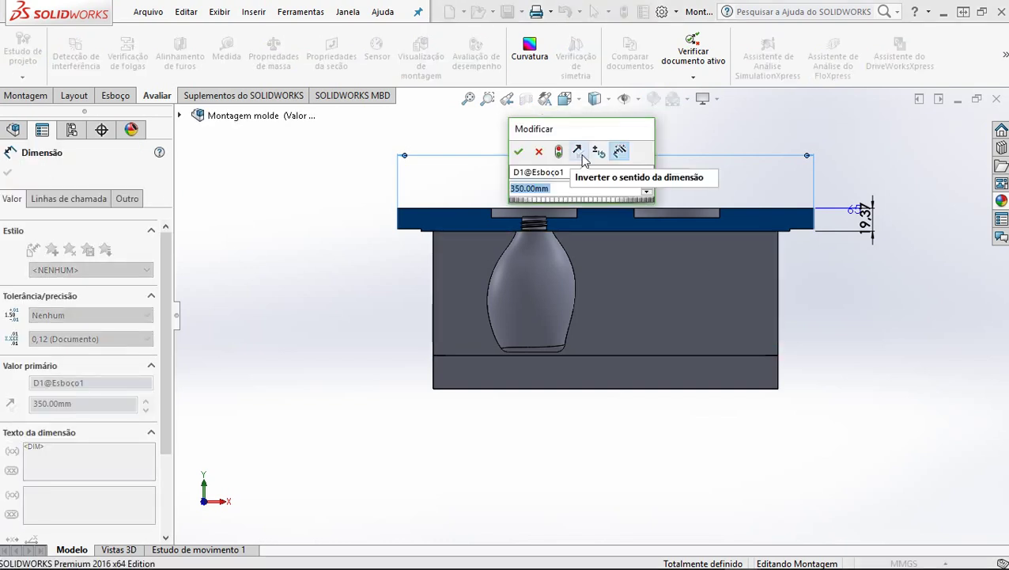
pyautogui.write('290')
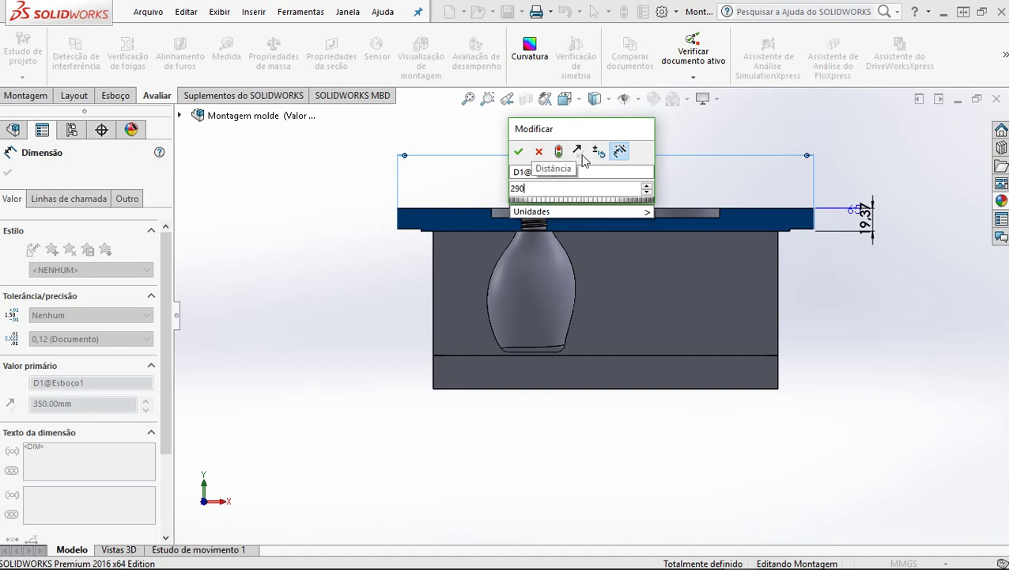
pyautogui.click(558, 152)
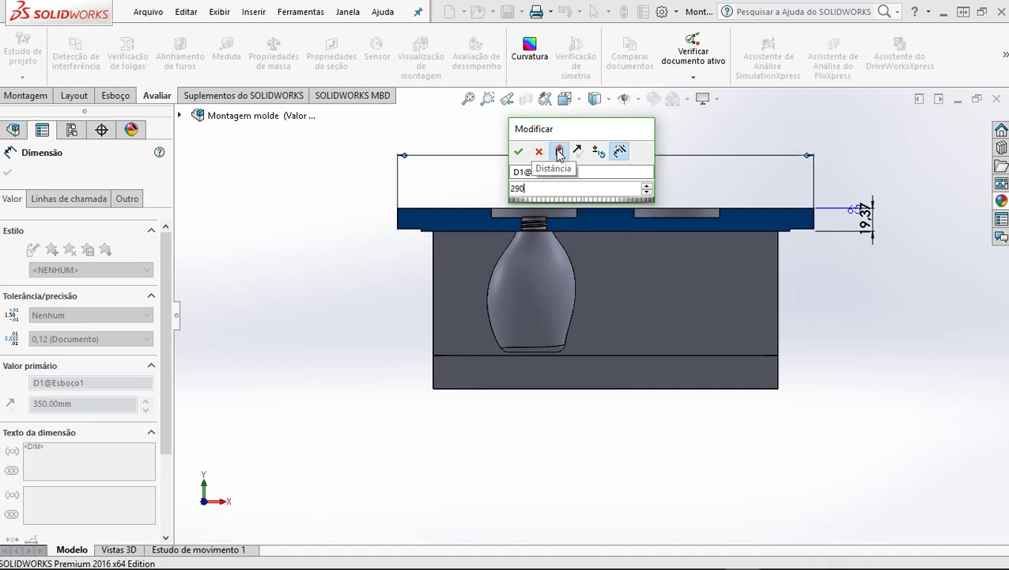
pyautogui.click(519, 153)
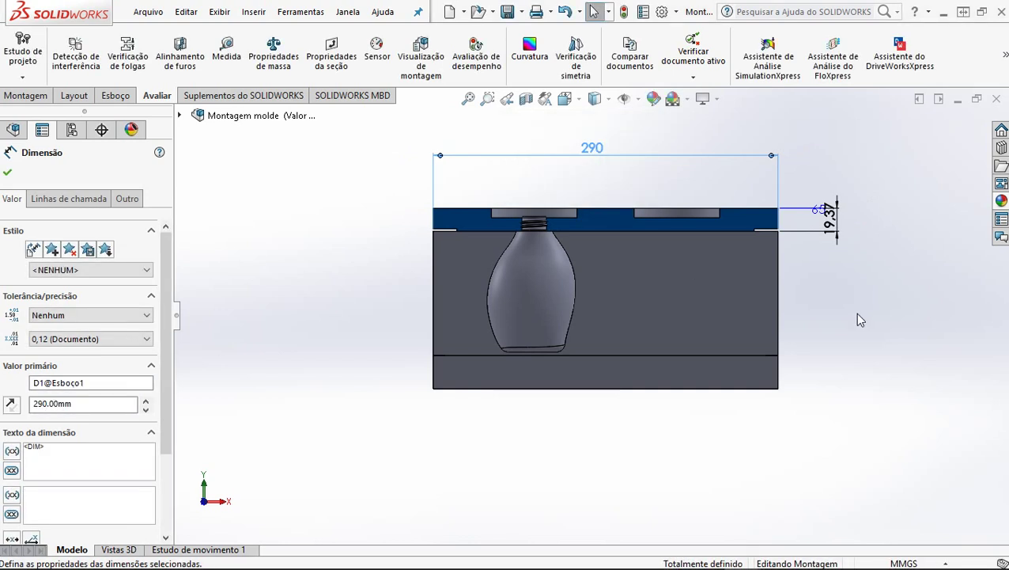
pyautogui.press('Escape')
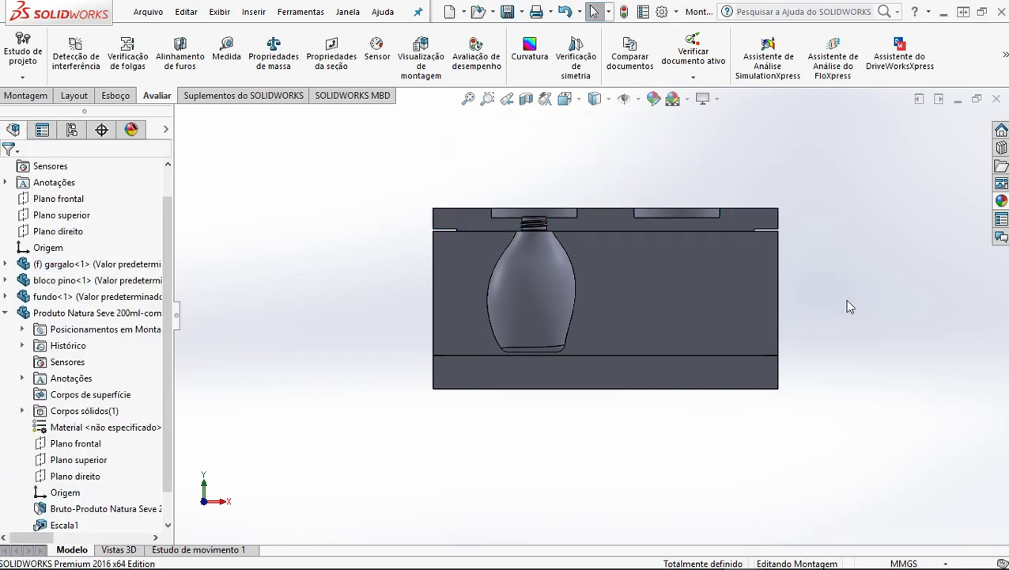
# Step: Measure the distance between the bottle's outer profile and the nearest side edge of the middle block
pyautogui.click(227, 49)
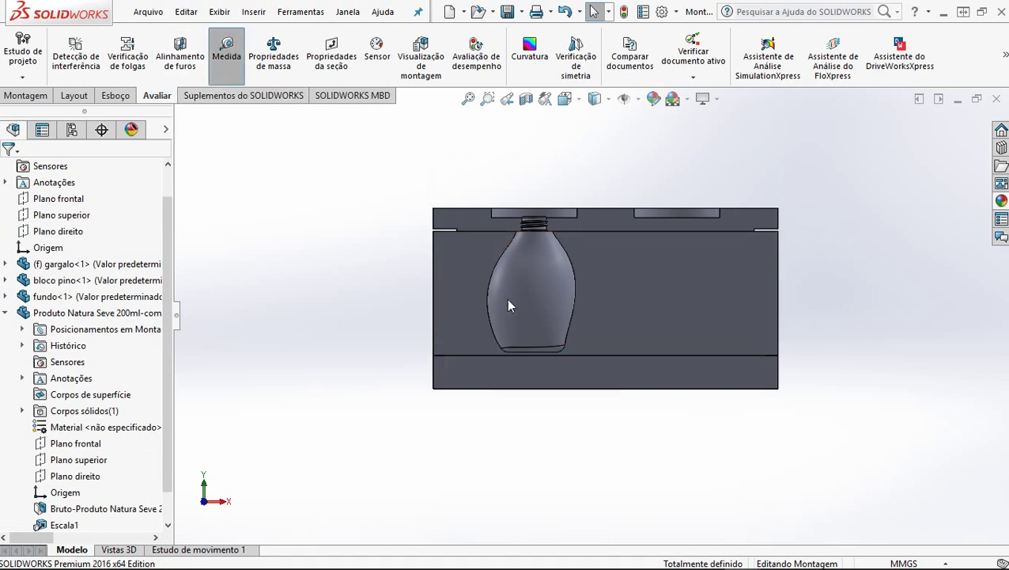
pyautogui.scroll(-3, 504, 307)
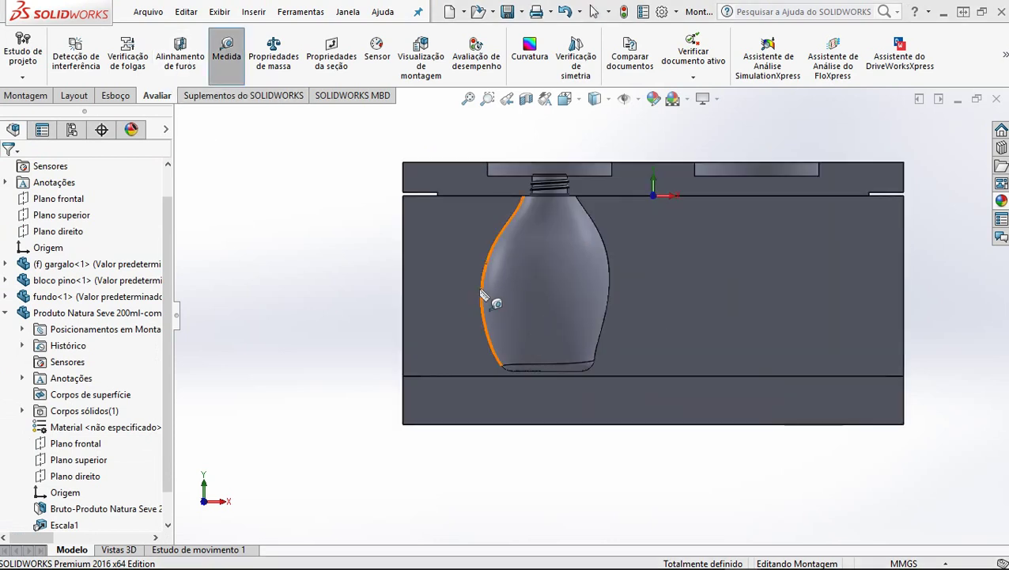
pyautogui.click(404, 287)
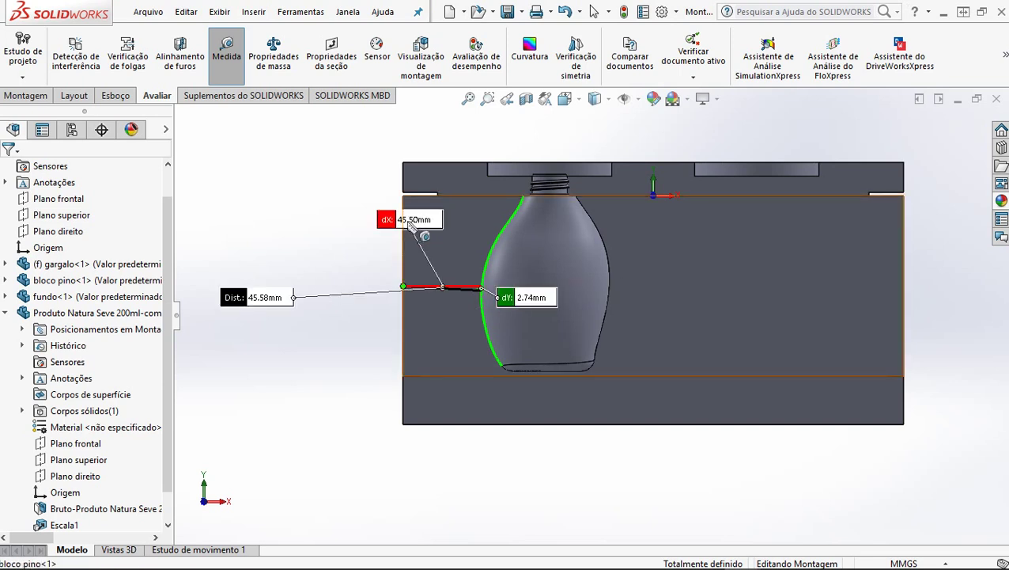
pyautogui.click(318, 445)
pyautogui.press('Escape')
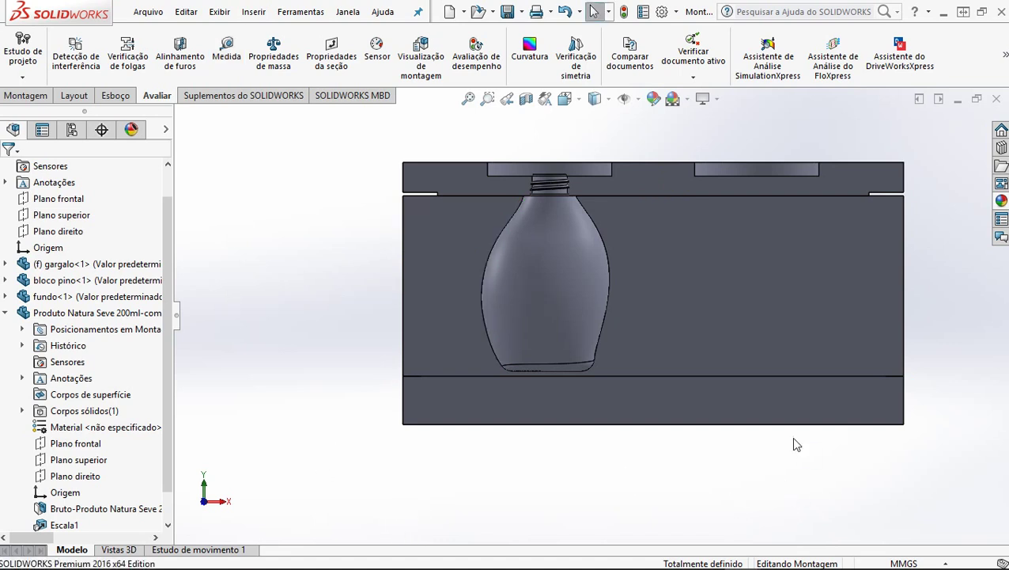
# Step: Save the mold assembly and collapse the bottle component's feature list
pyautogui.scroll(1, 821, 369)
pyautogui.scroll(-1, 625, 211)
pyautogui.scroll(1, 700, 274)
pyautogui.scroll(-1, 700, 274)
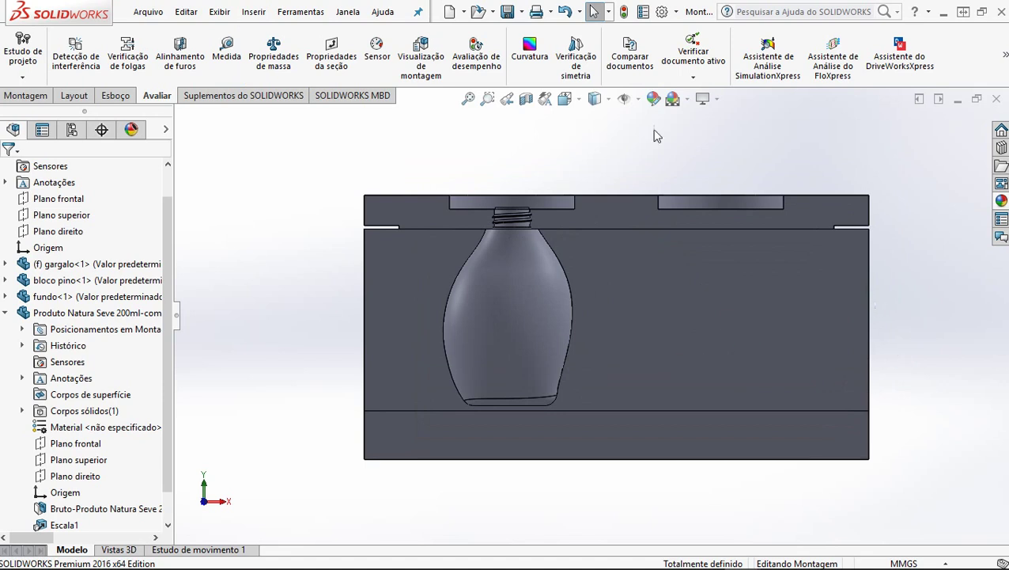
pyautogui.click(508, 12)
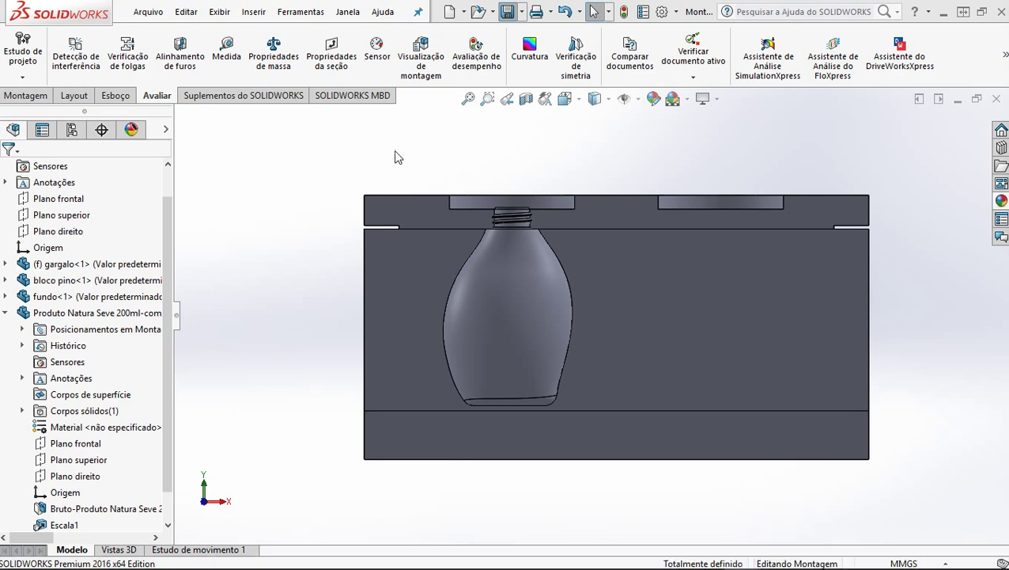
pyautogui.click(5, 313)
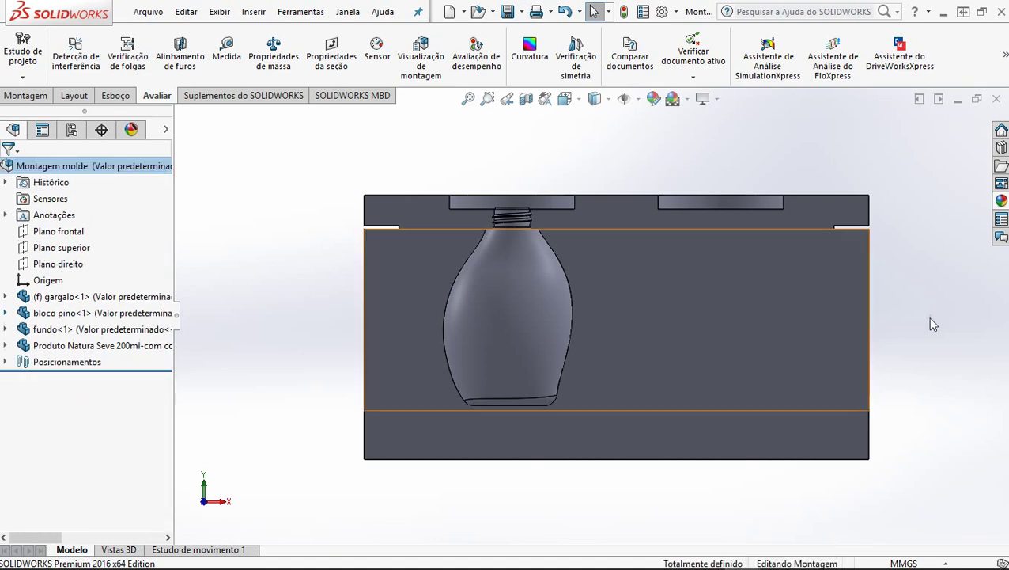
# Step: Open the neck plate (gargalo) for in-context editing within the assembly
pyautogui.moveTo(695, 286); pyautogui.dragTo(601, 237, button='middle')
pyautogui.scroll(-3, 601, 237)
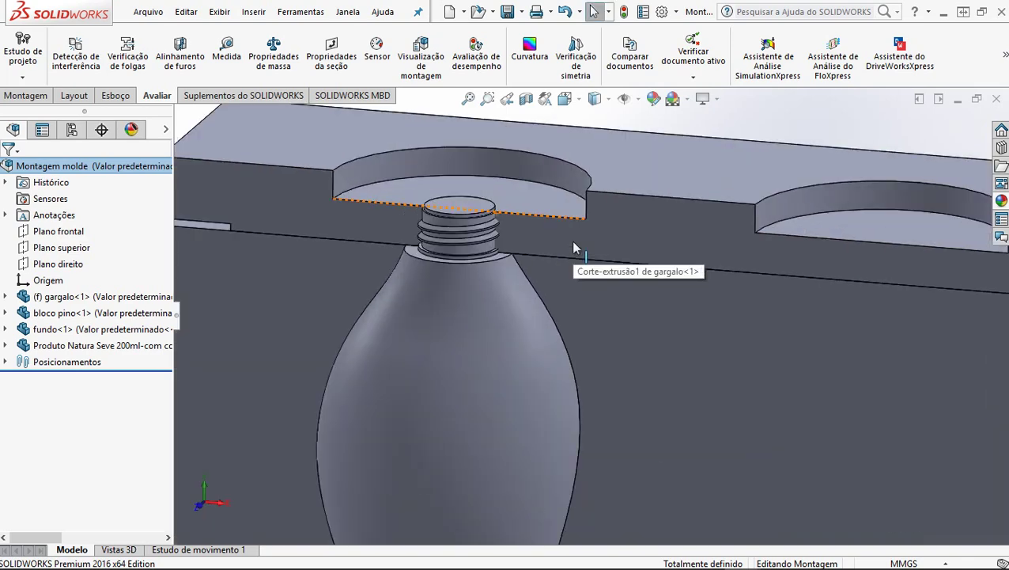
pyautogui.click(624, 256)
pyautogui.rightClick(623, 252)
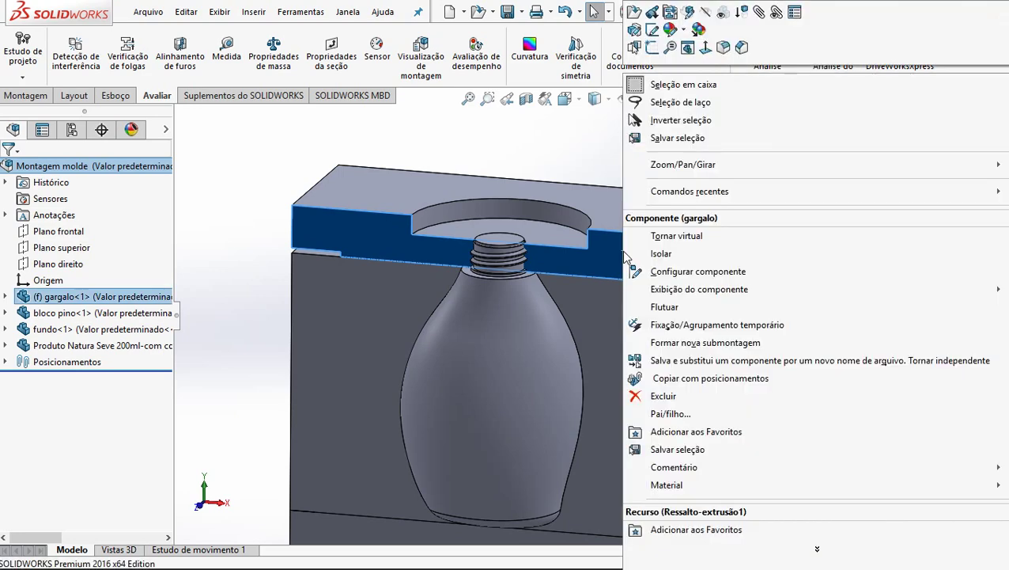
pyautogui.click(689, 14)
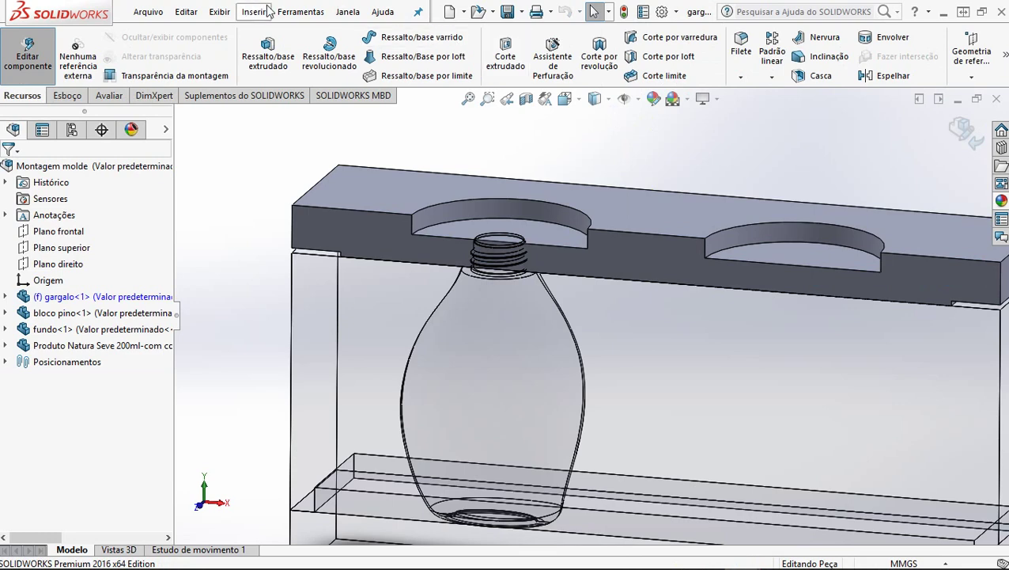
# Step: Create a mold cavity in the neck plate using the bottle as the design component, and inspect the threaded neck impression
pyautogui.click(256, 12)
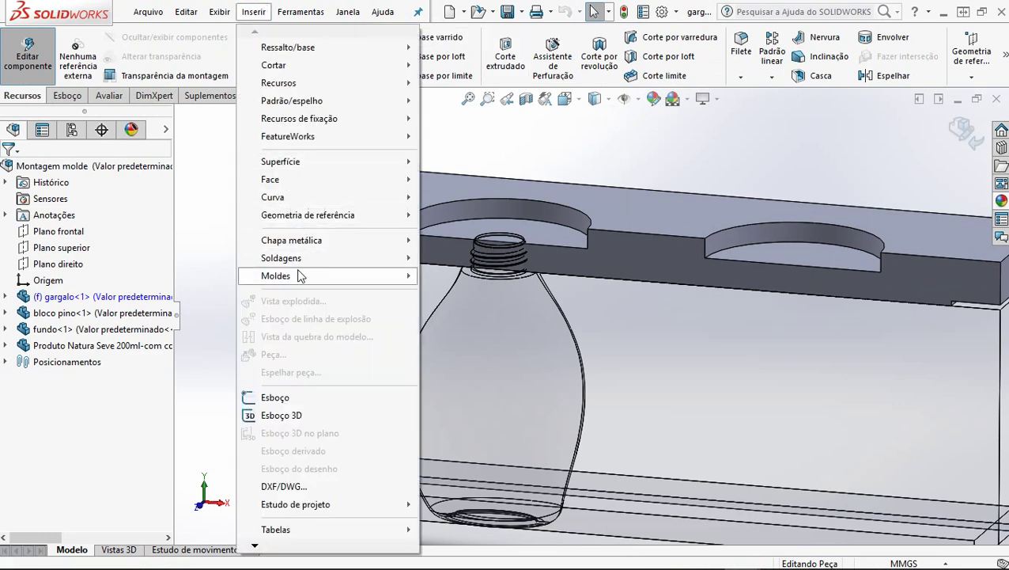
pyautogui.moveTo(300, 275)
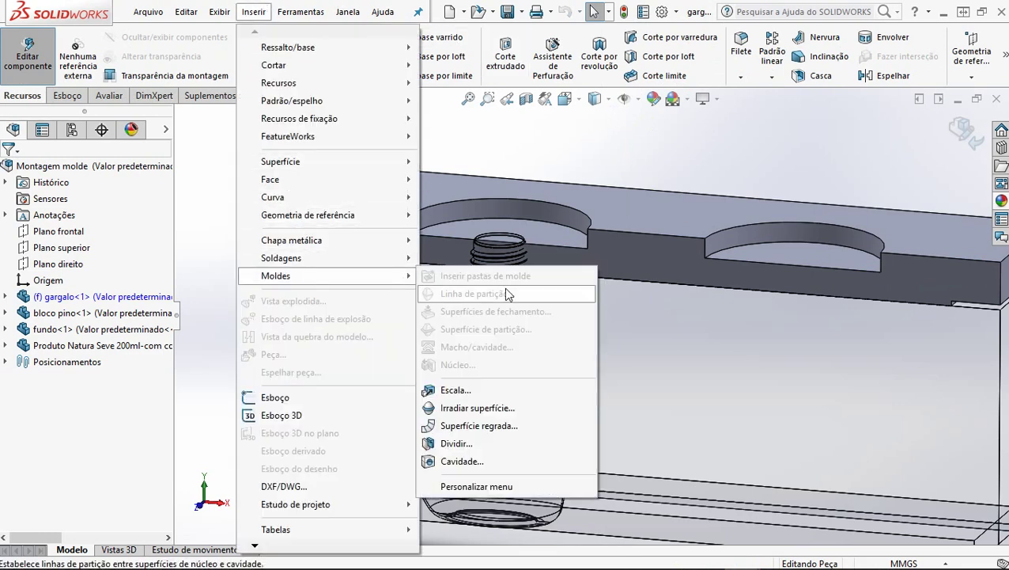
pyautogui.click(475, 462)
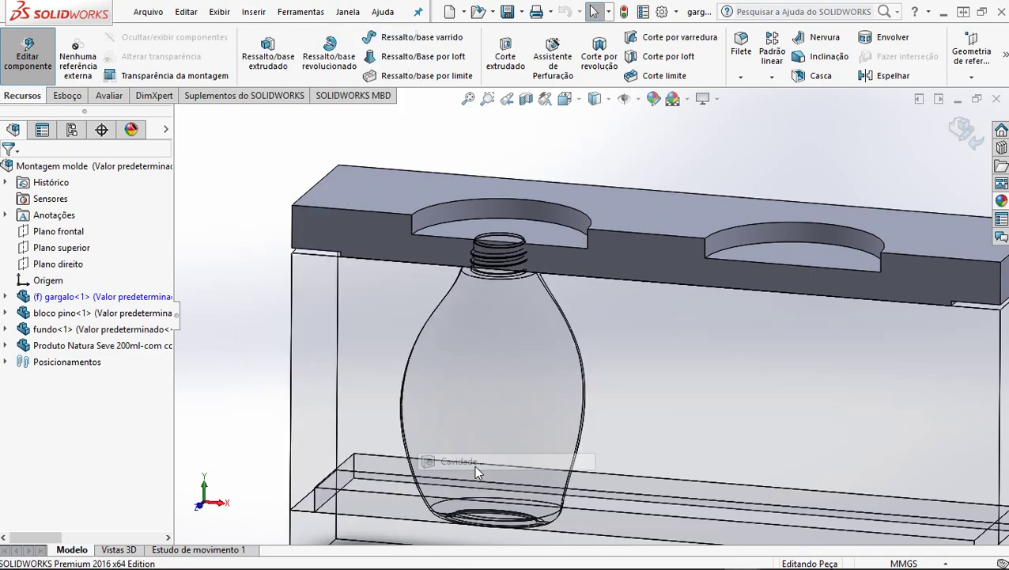
pyautogui.click(481, 522)
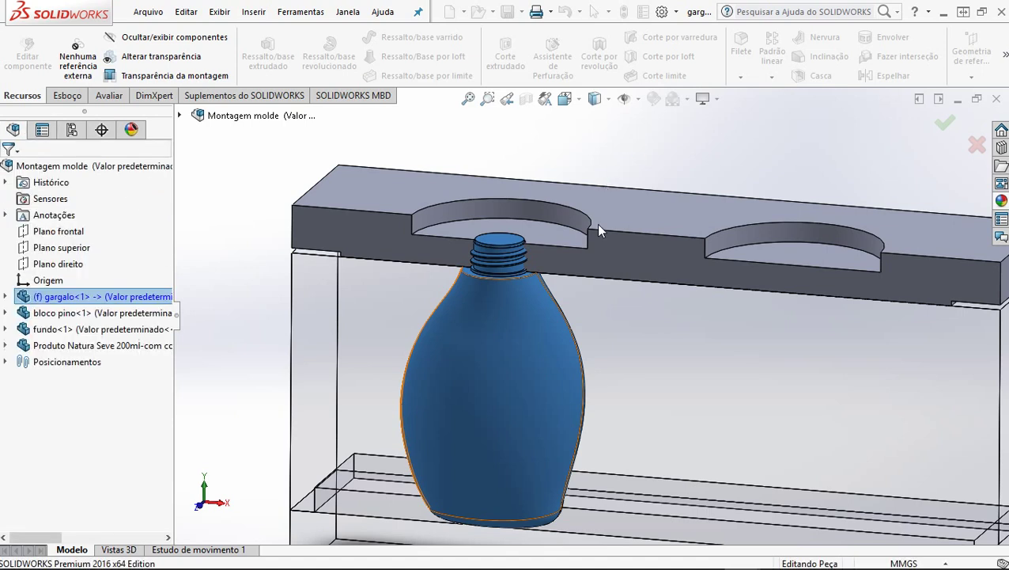
pyautogui.scroll(-8, 525, 243)
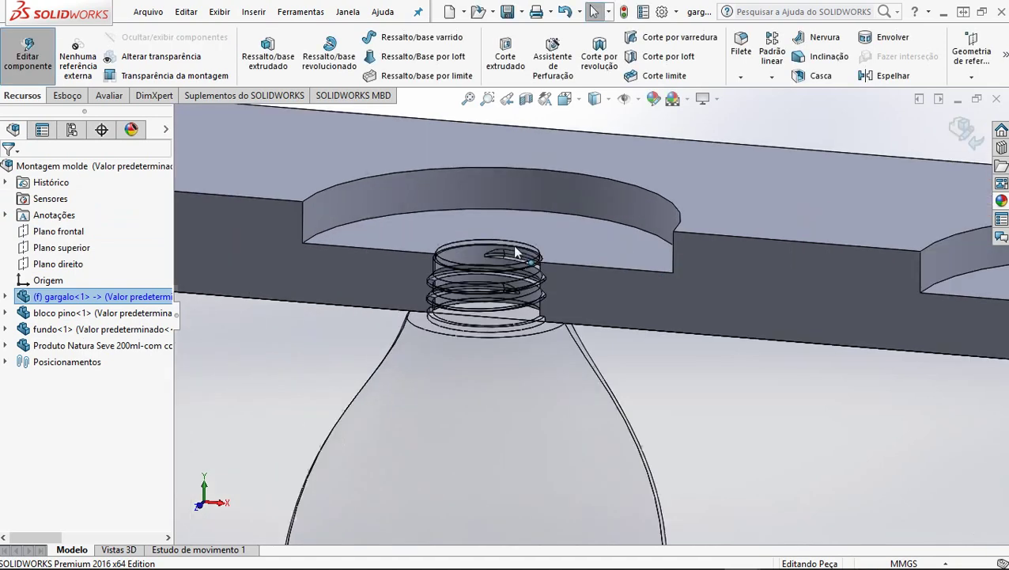
pyautogui.click(436, 283)
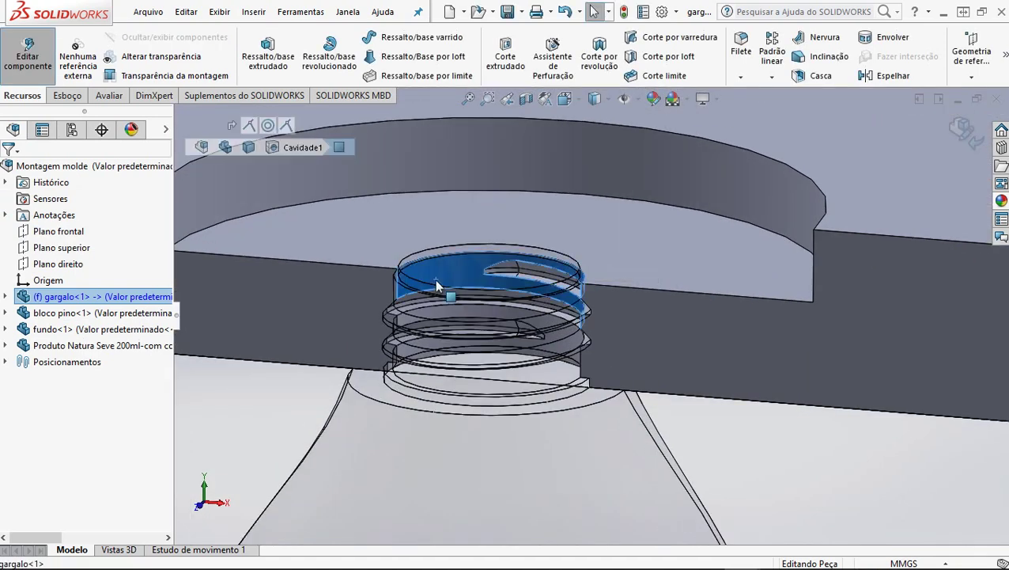
pyautogui.scroll(6, 595, 255)
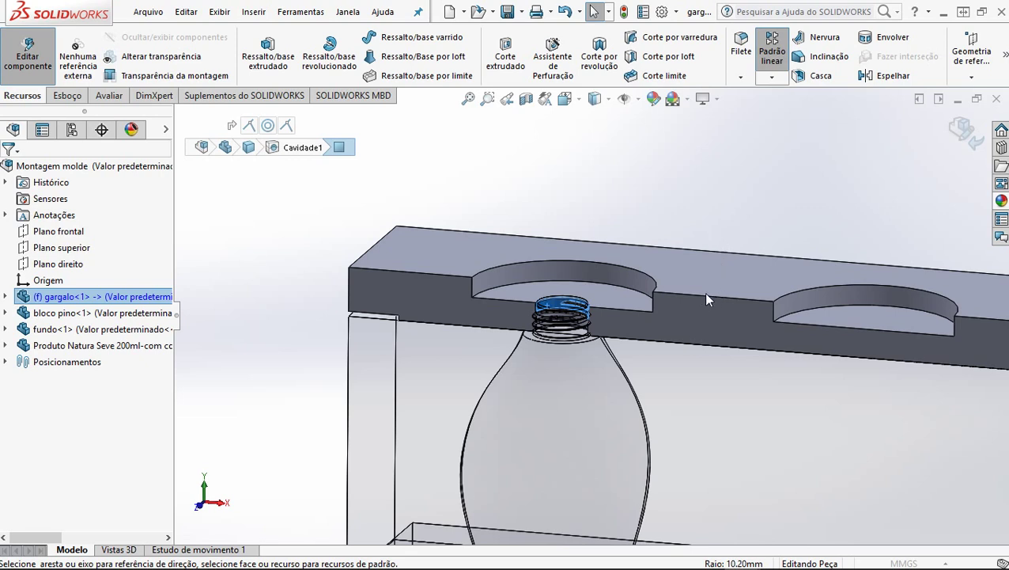
# Step: Start a linear pattern in the neck plate and replace the direction reference with the plate's upper front edge between the two recesses
pyautogui.click(731, 267)
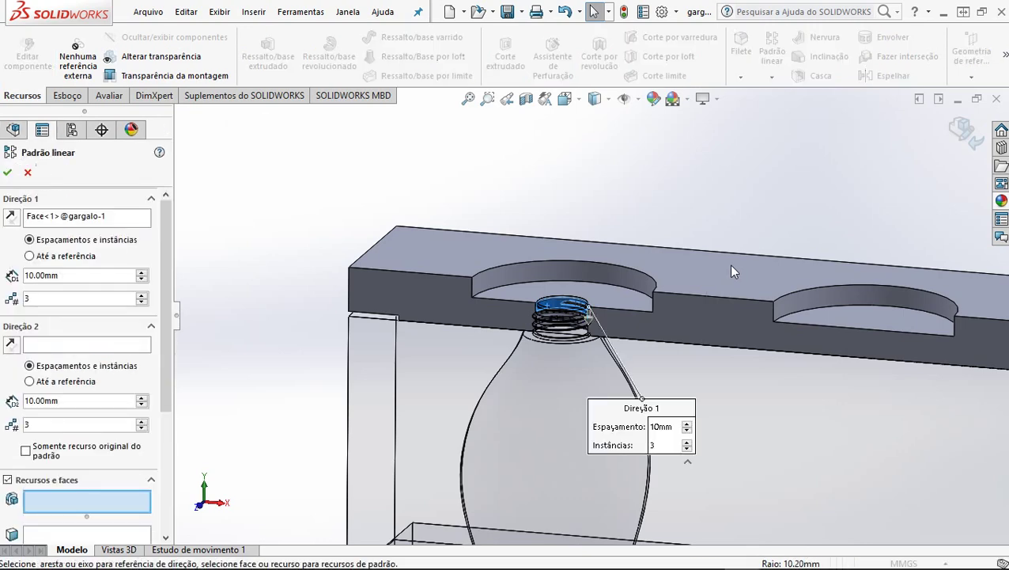
pyautogui.scroll(3, 731, 269)
pyautogui.scroll(-6, 680, 328)
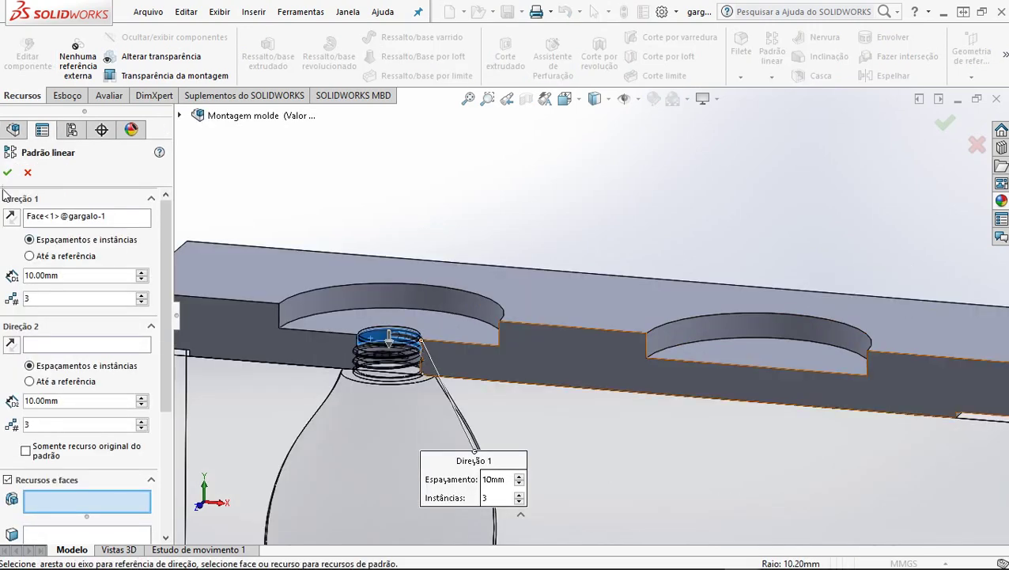
pyautogui.click(52, 218)
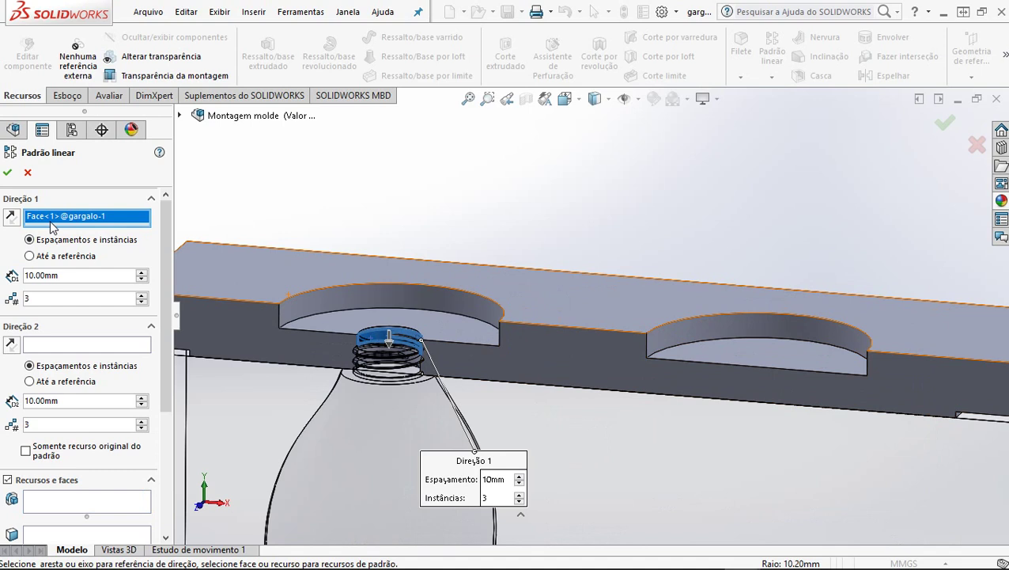
pyautogui.press('Delete')
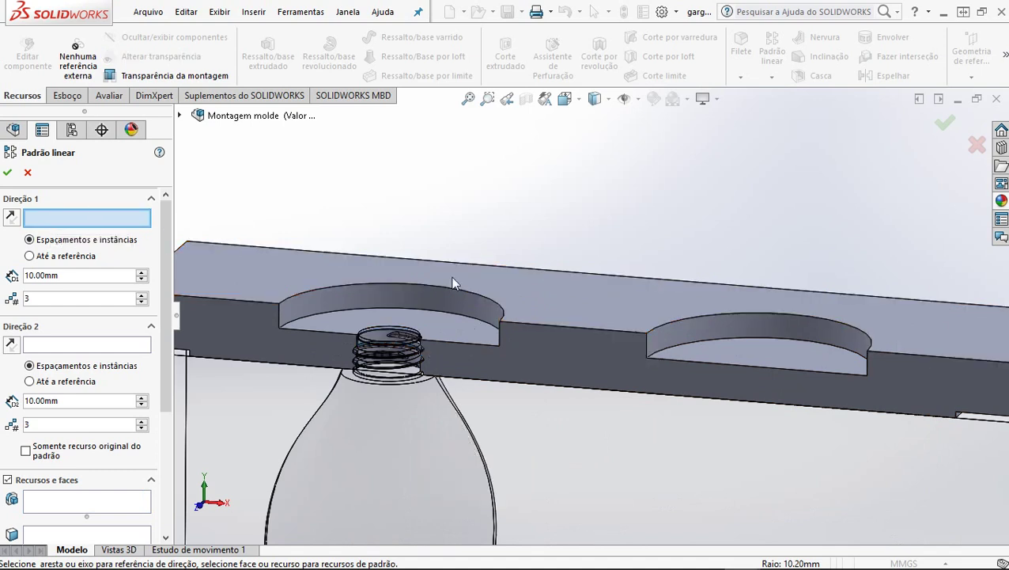
pyautogui.click(520, 324)
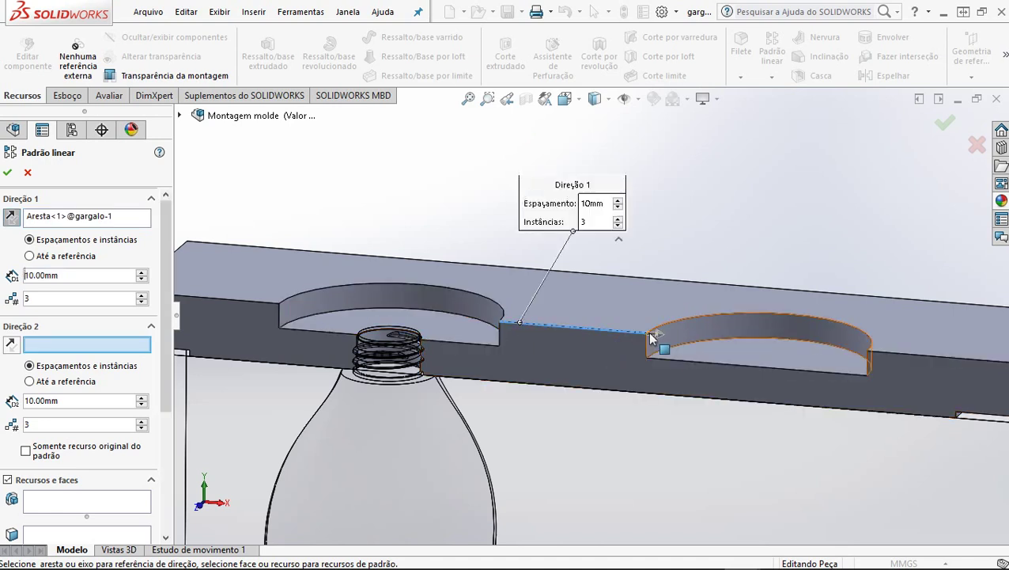
pyautogui.click(12, 218)
# Step: Pattern the threaded neck cavity (Cavidade1) along that edge with 120 mm spacing and 2 instances
pyautogui.write('120')
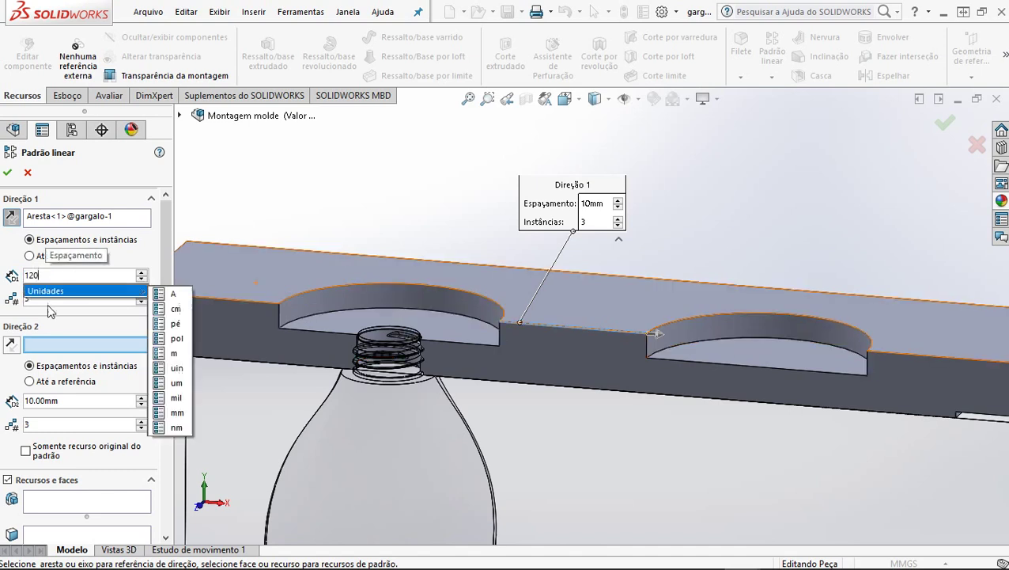
pyautogui.click(49, 301)
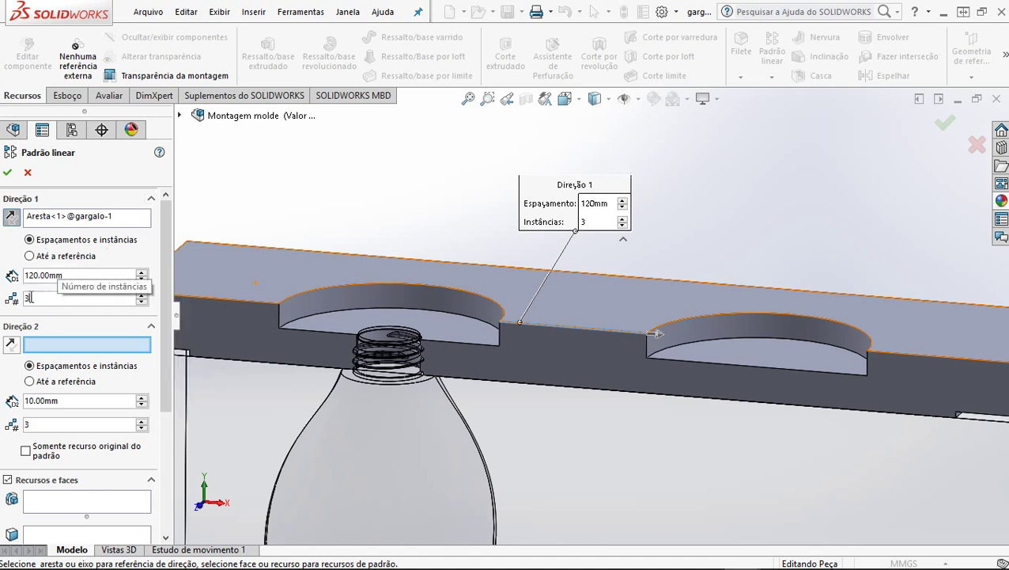
pyautogui.doubleClick(28, 298)
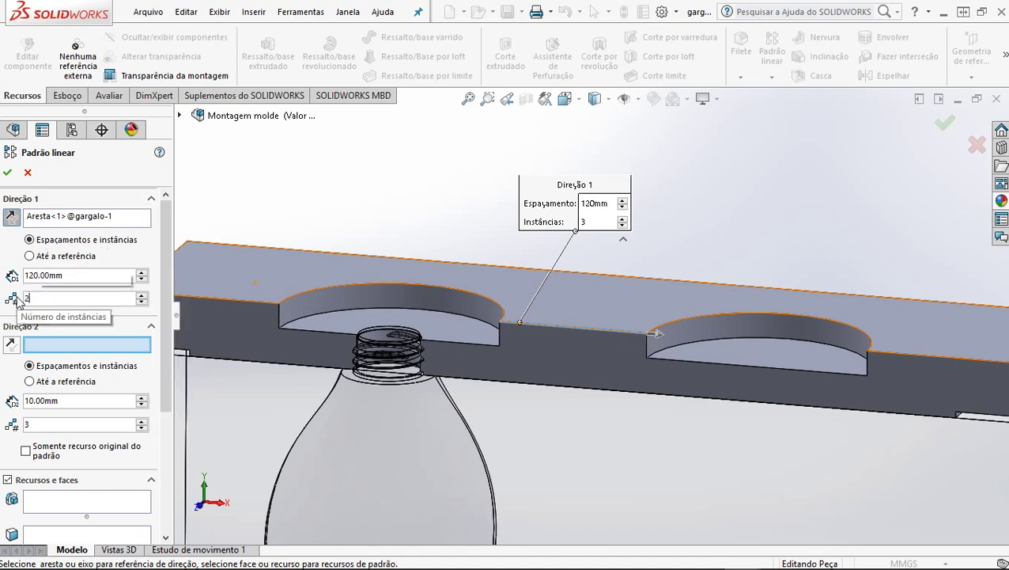
pyautogui.click(85, 497)
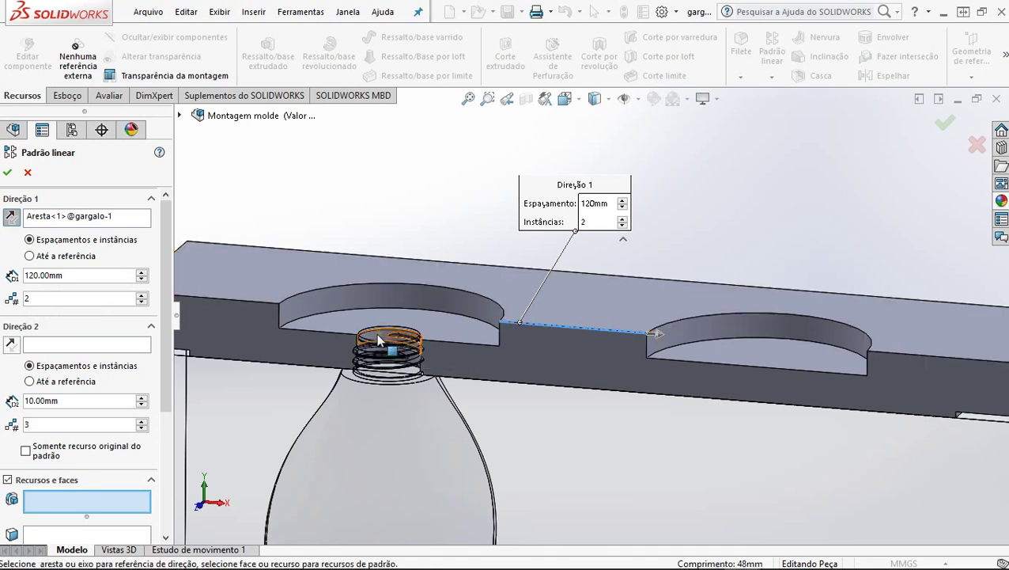
pyautogui.click(377, 333)
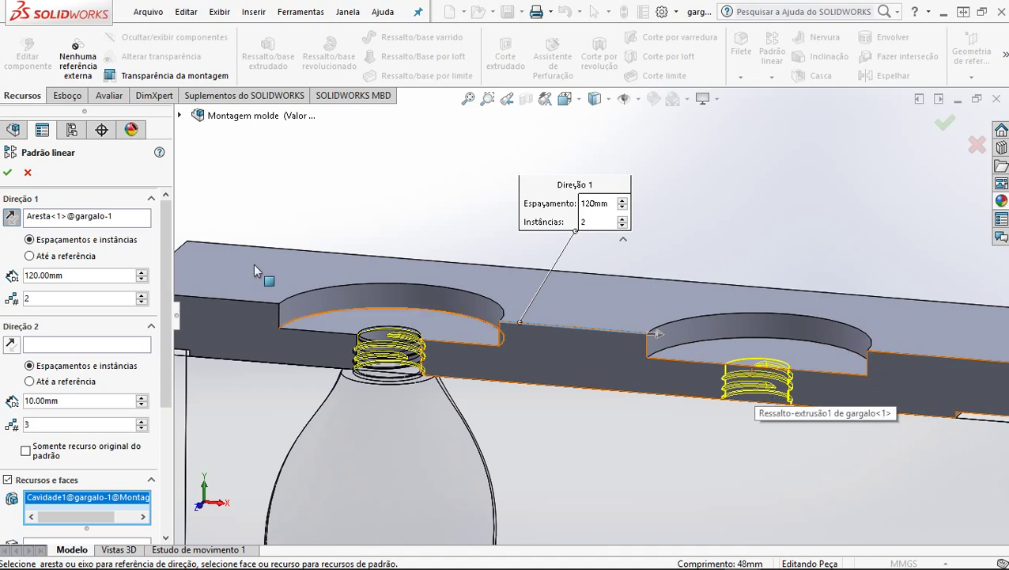
pyautogui.click(13, 171)
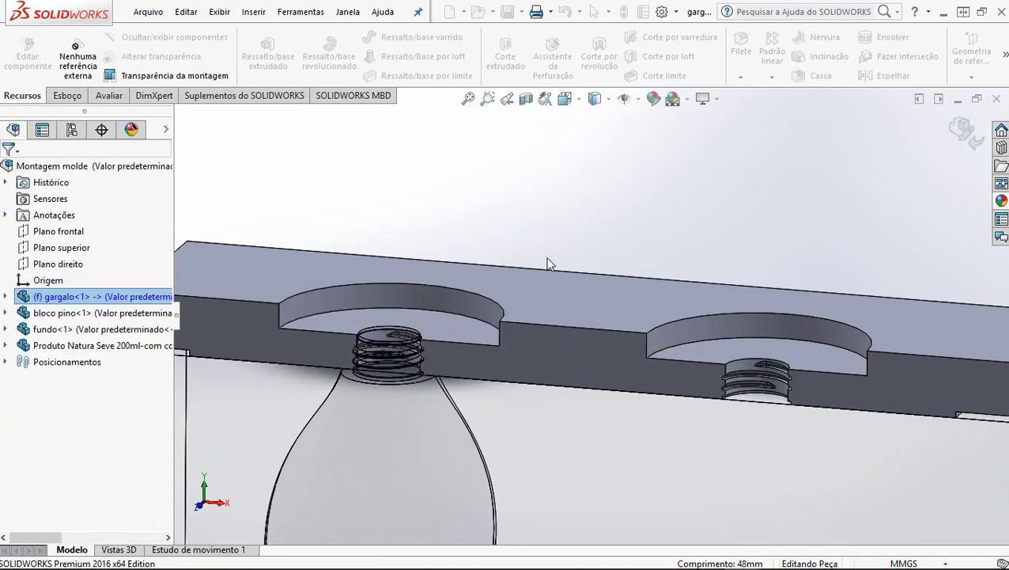
pyautogui.scroll(1, 765, 388)
pyautogui.scroll(-1, 743, 407)
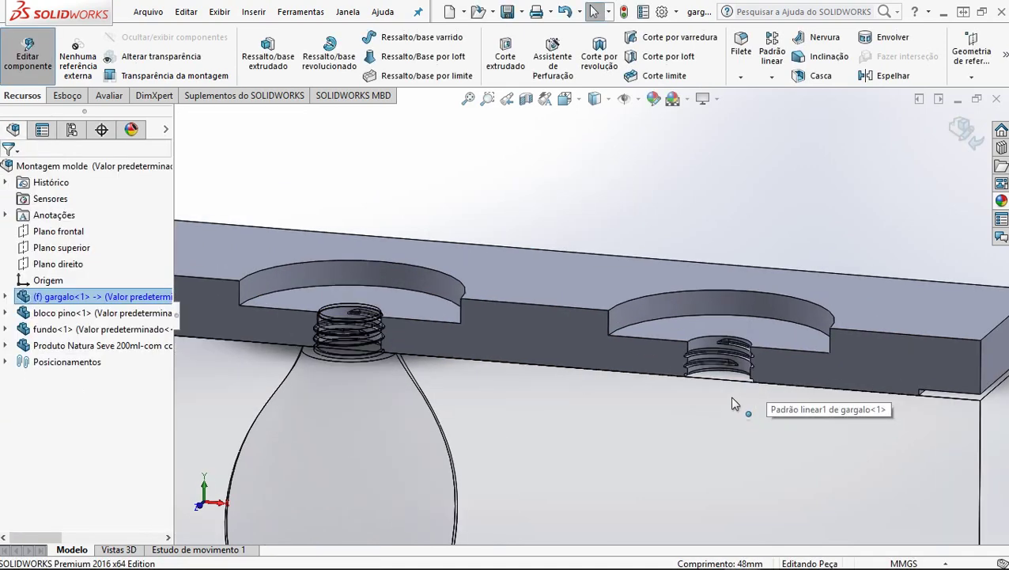
# Step: Finish editing the neck plate and open the middle block (bloco pino) for in-context editing
pyautogui.click(965, 133)
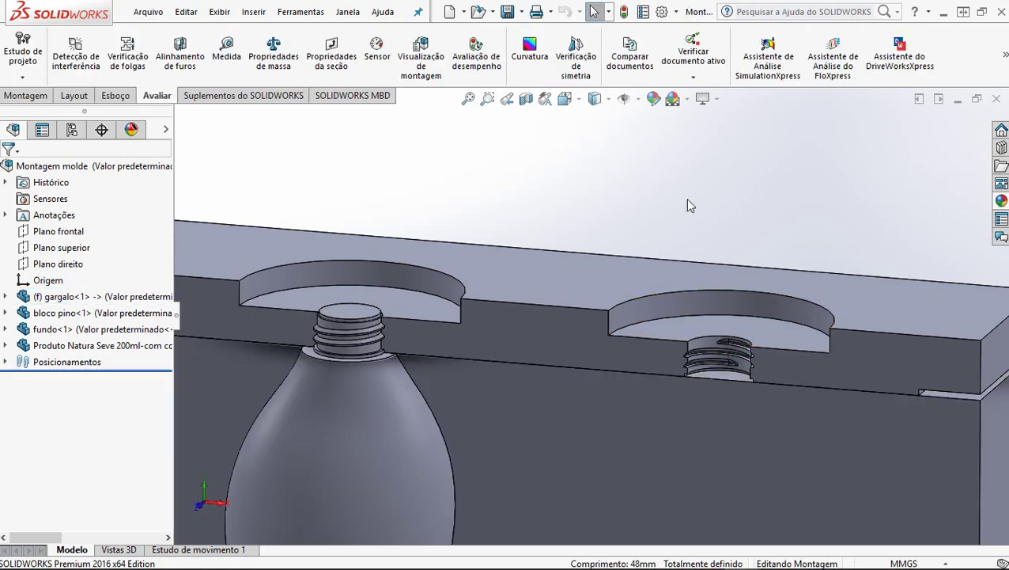
pyautogui.scroll(3, 572, 472)
pyautogui.scroll(-2, 586, 446)
pyautogui.scroll(-2, 585, 427)
pyautogui.click(584, 395)
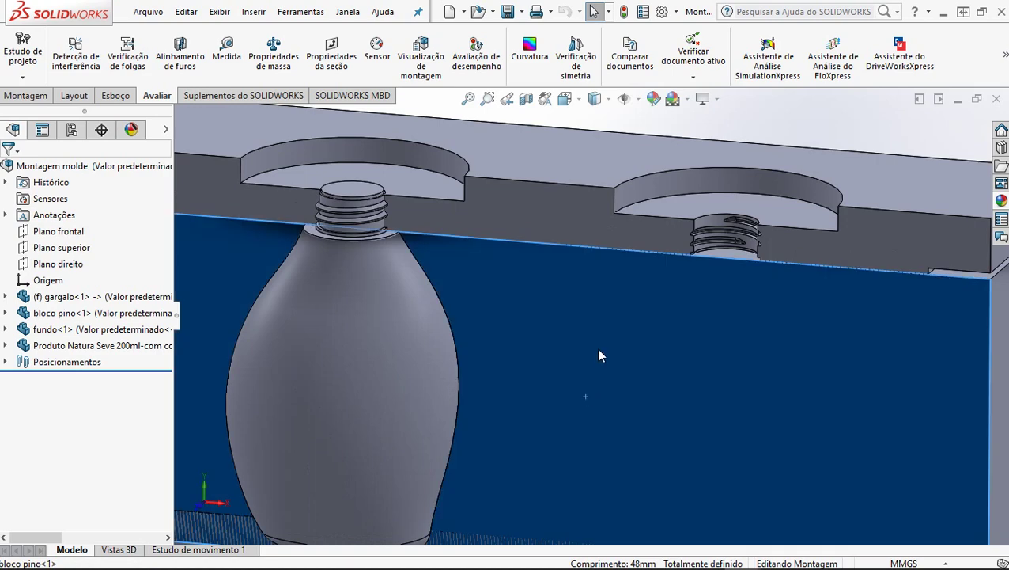
pyautogui.rightClick(605, 330)
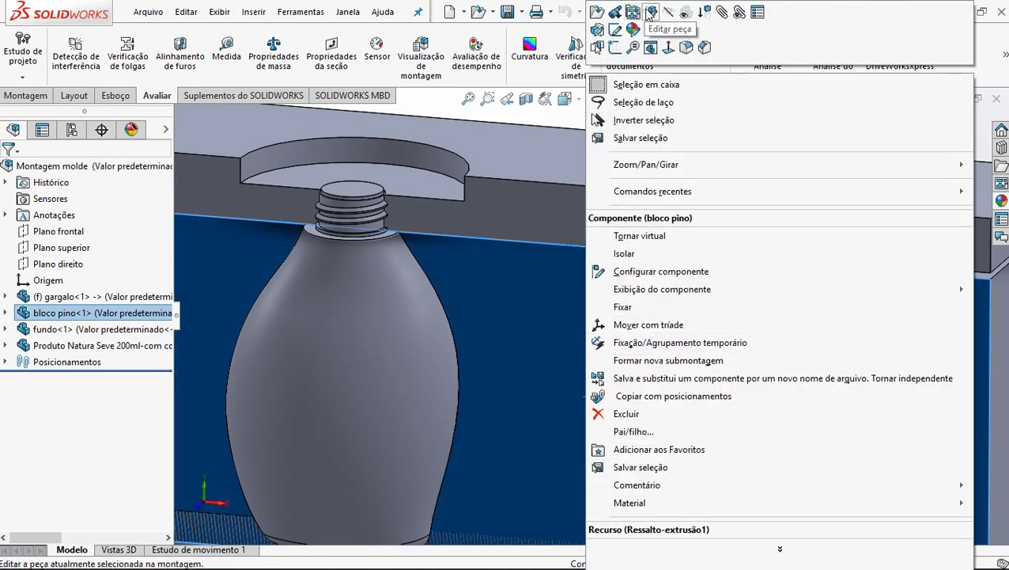
pyautogui.click(650, 12)
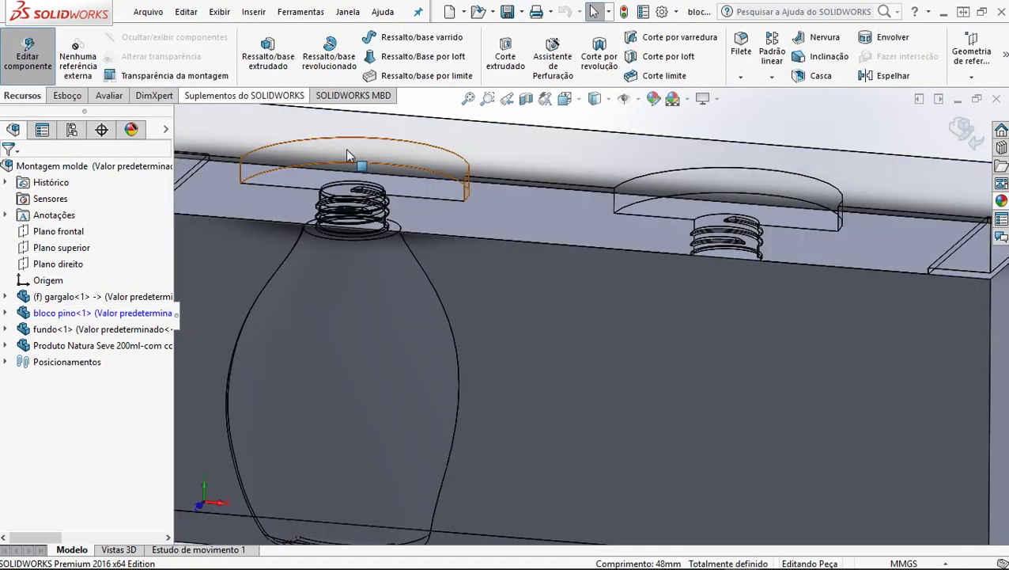
# Step: Create a mold cavity in the middle block using the bottle as the design component, with 0% uniform scale about the component origins
pyautogui.click(257, 13)
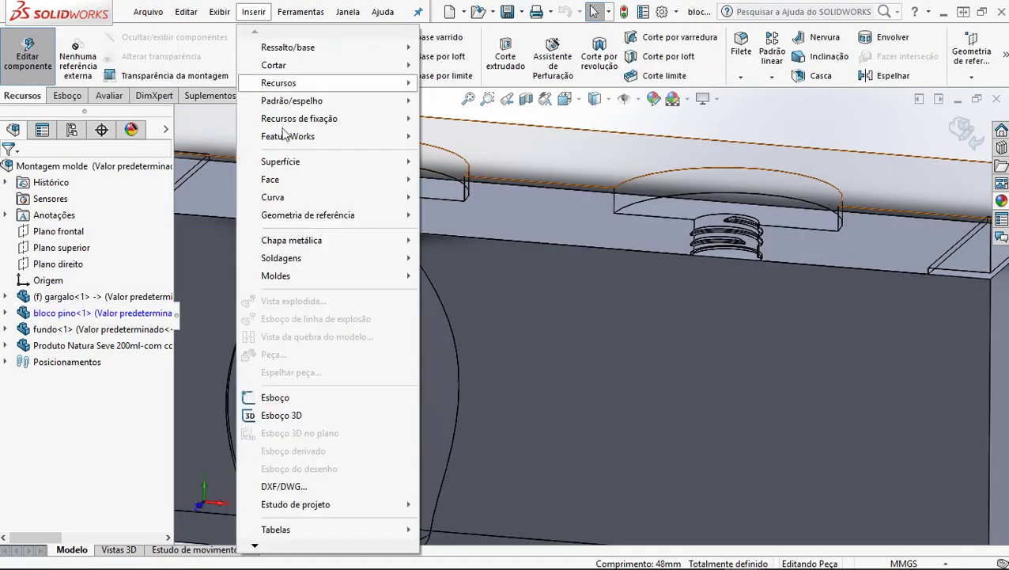
pyautogui.moveTo(291, 275)
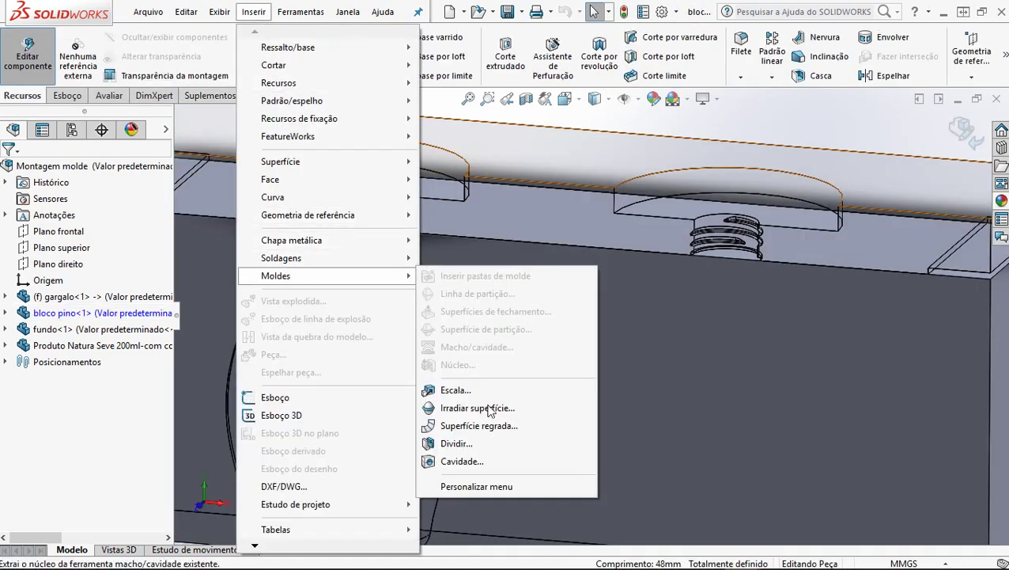
pyautogui.click(483, 462)
pyautogui.scroll(5, 463, 282)
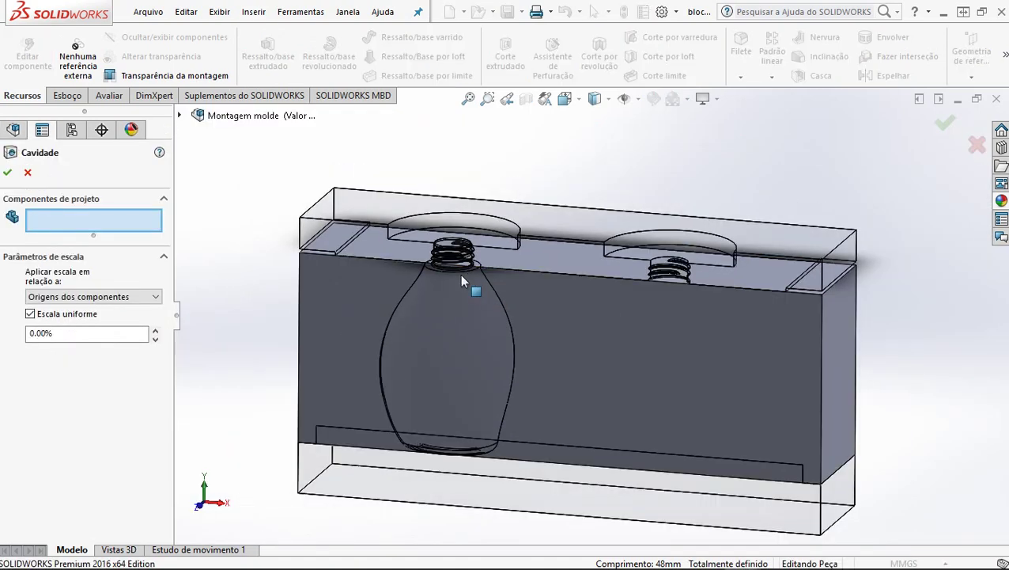
pyautogui.moveTo(463, 282); pyautogui.dragTo(478, 233, button='middle')
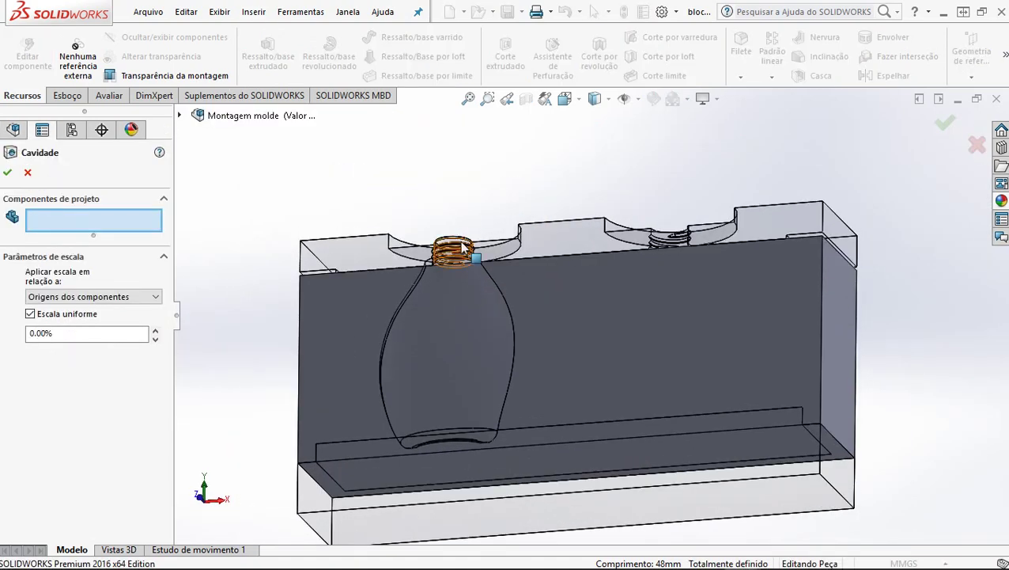
pyautogui.click(463, 246)
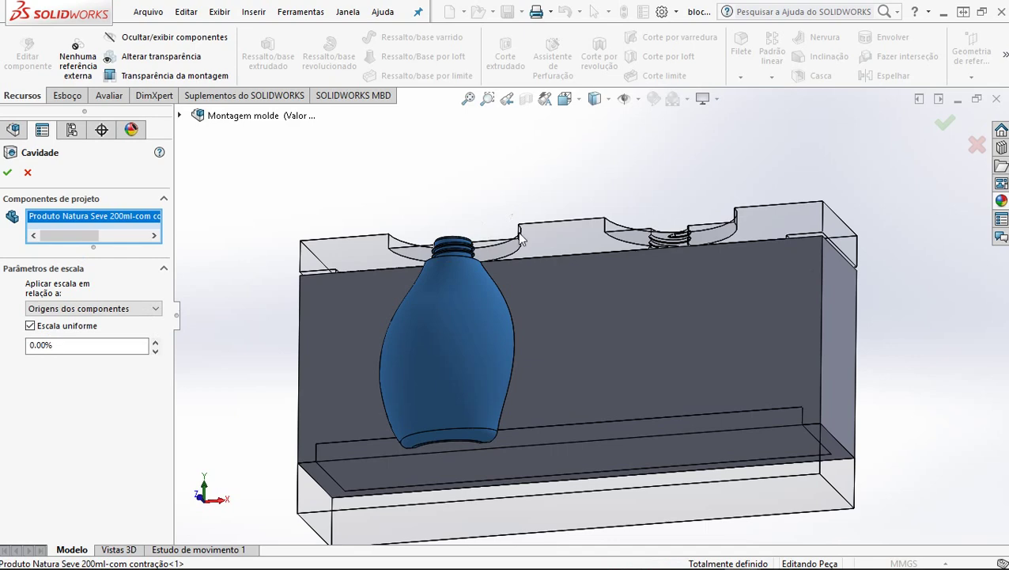
pyautogui.moveTo(521, 239); pyautogui.dragTo(470, 267, button='middle')
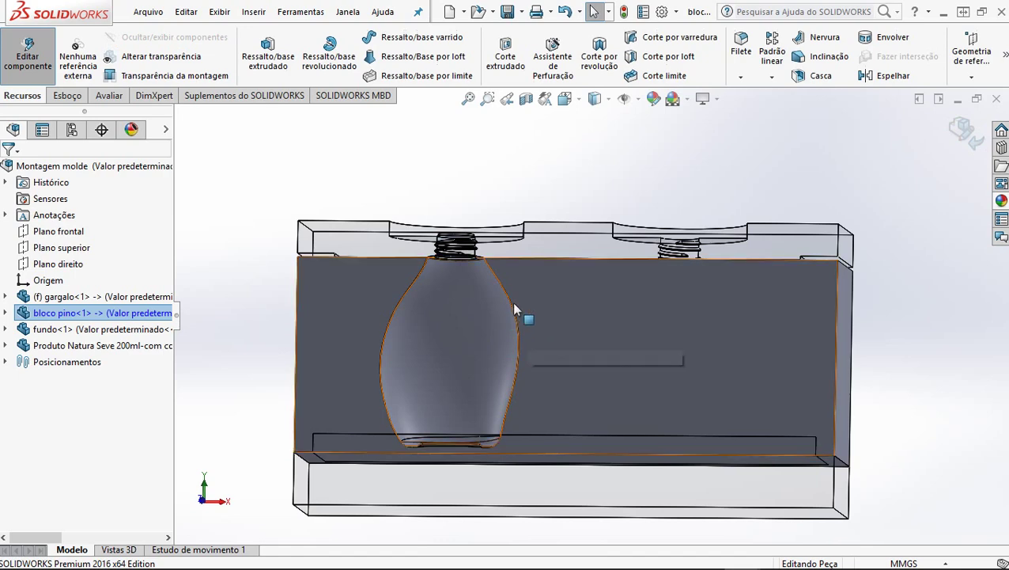
# Step: Linearly pattern the bottle cavity face along the middle block's upper edge with 120 mm spacing and 2 instances
pyautogui.moveTo(511, 301); pyautogui.dragTo(543, 322, button='middle')
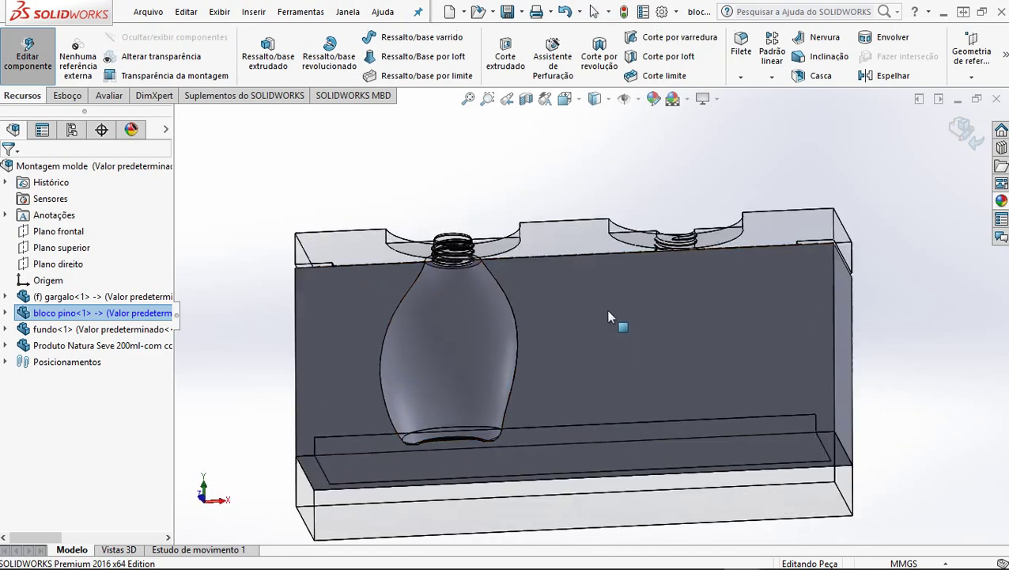
pyautogui.moveTo(609, 316); pyautogui.dragTo(563, 375, button='middle')
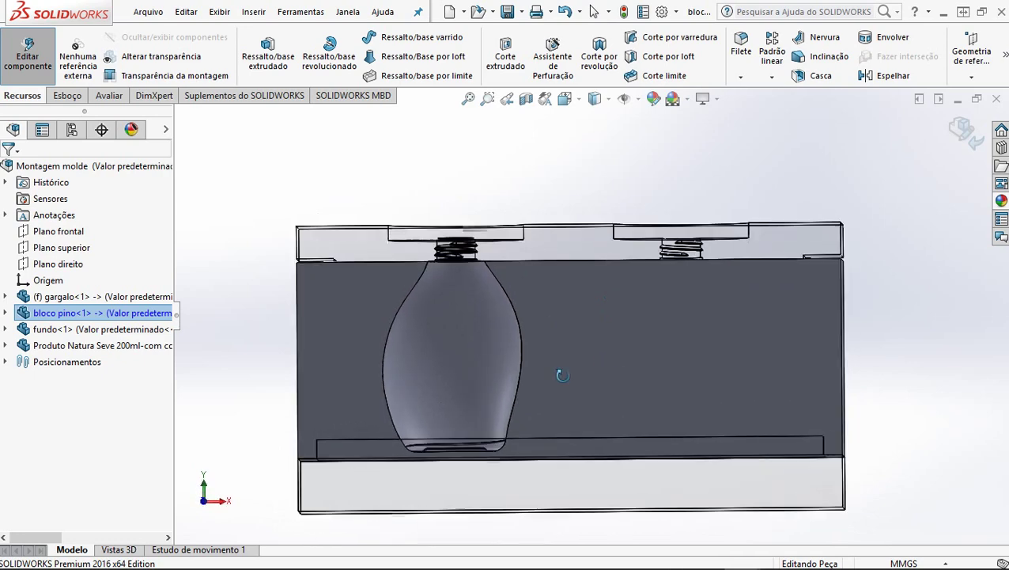
pyautogui.click(441, 348)
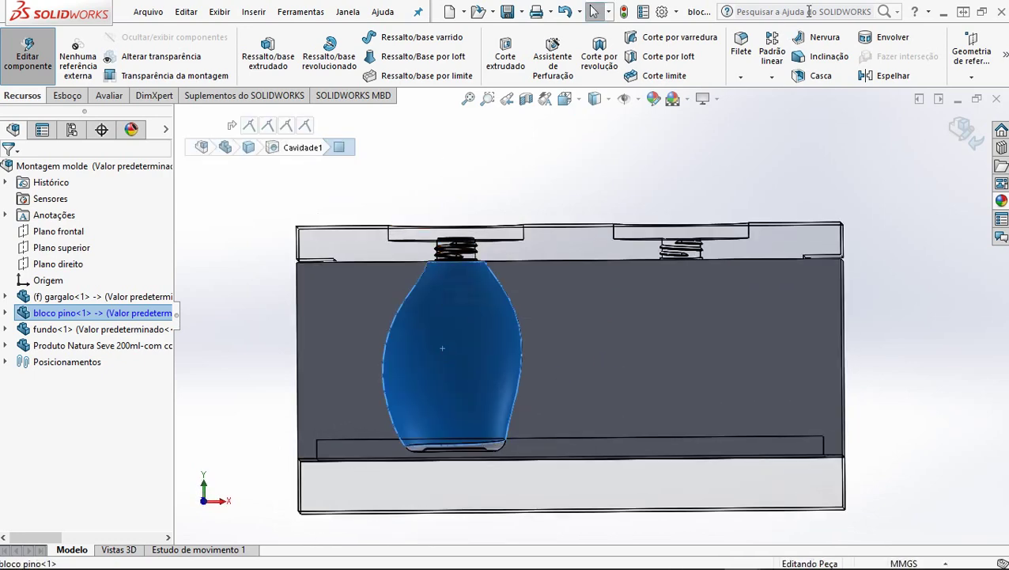
pyautogui.click(584, 269)
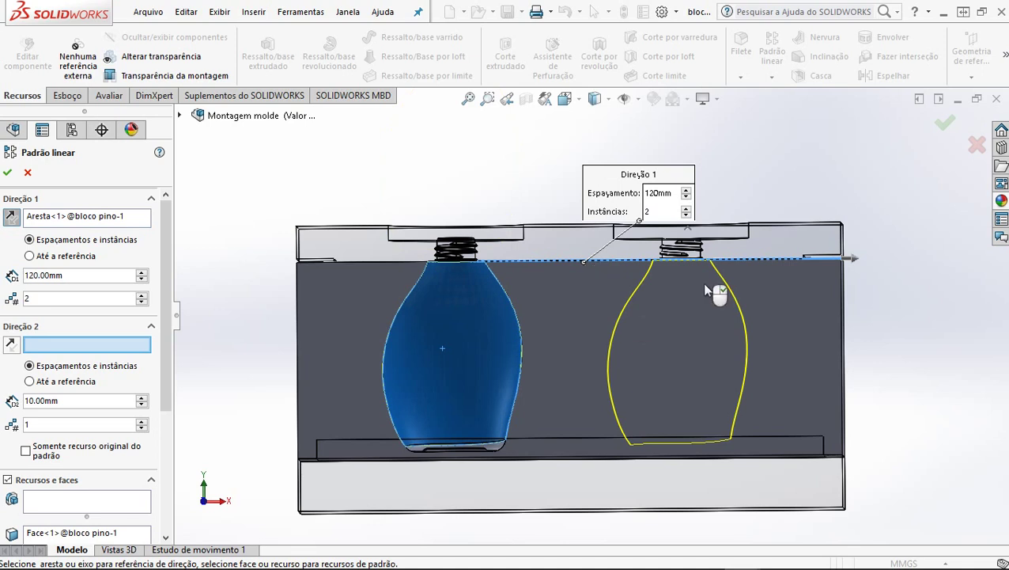
pyautogui.click(7, 173)
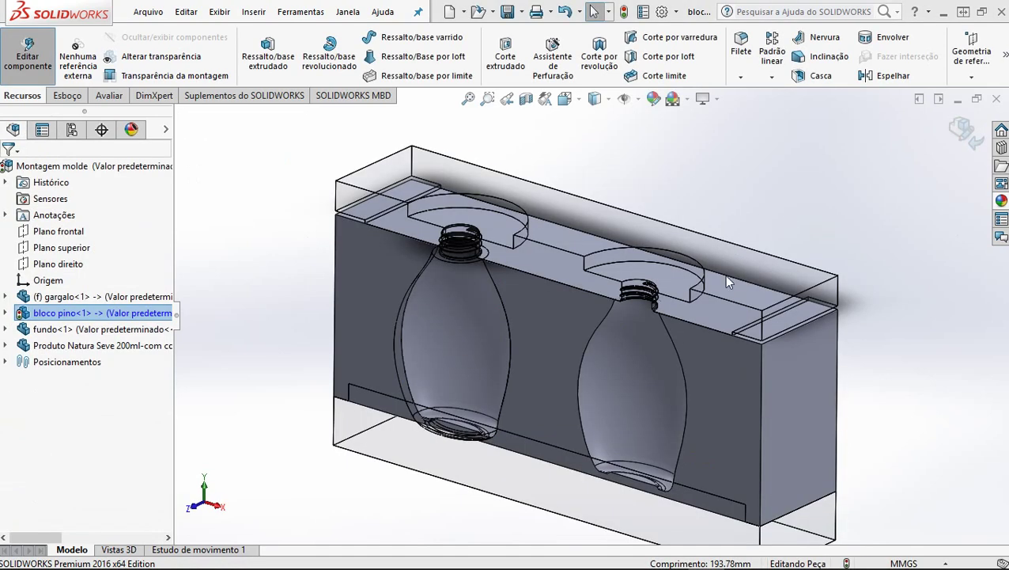
pyautogui.moveTo(674, 302); pyautogui.dragTo(920, 174, button='middle')
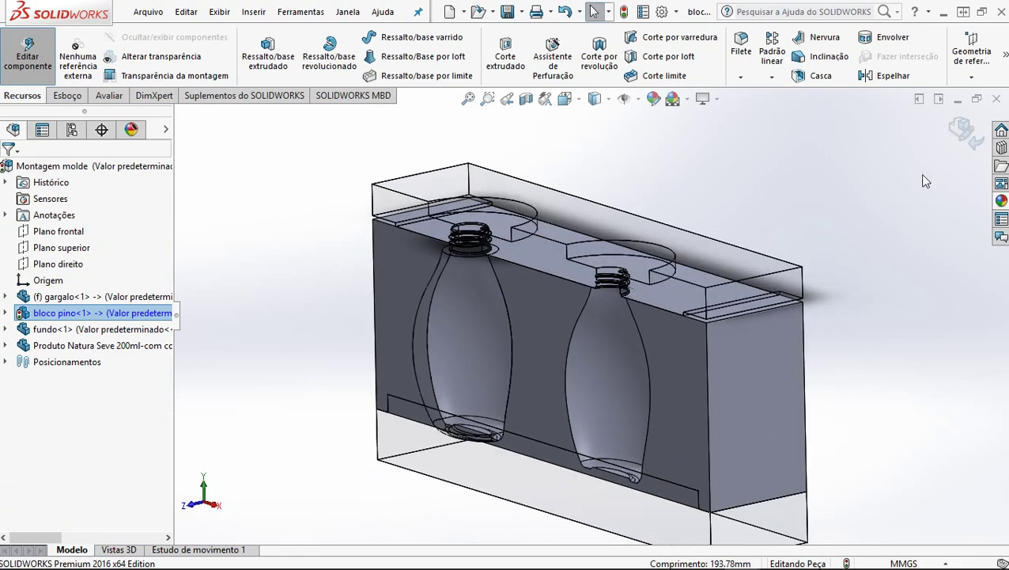
# Step: Finish editing the middle block and open the base plate (fundo) for in-context editing
pyautogui.click(963, 130)
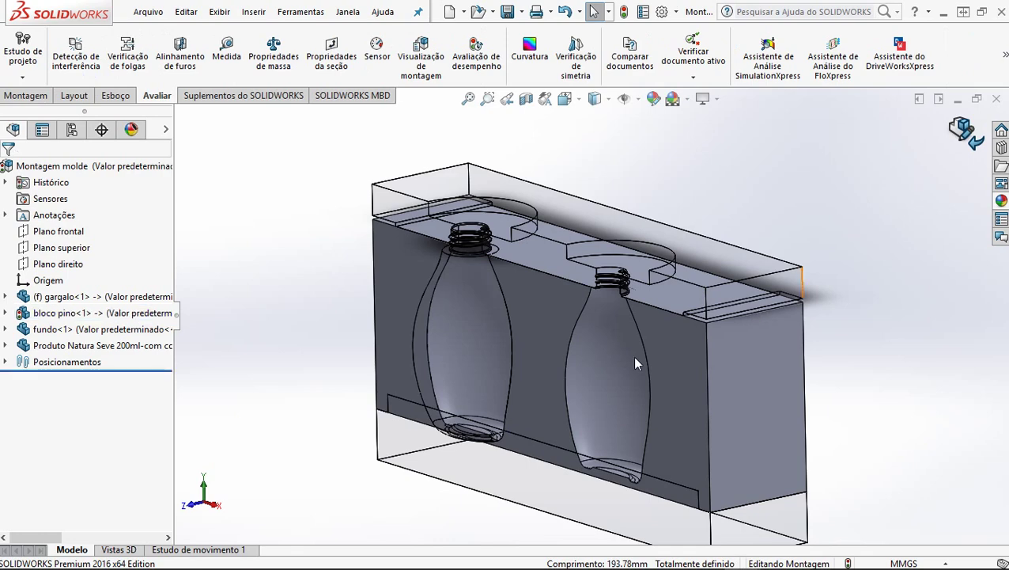
pyautogui.scroll(-4, 606, 329)
pyautogui.moveTo(622, 311); pyautogui.dragTo(584, 405, button='middle')
pyautogui.scroll(4, 650, 342)
pyautogui.scroll(-2, 585, 405)
pyautogui.click(590, 408)
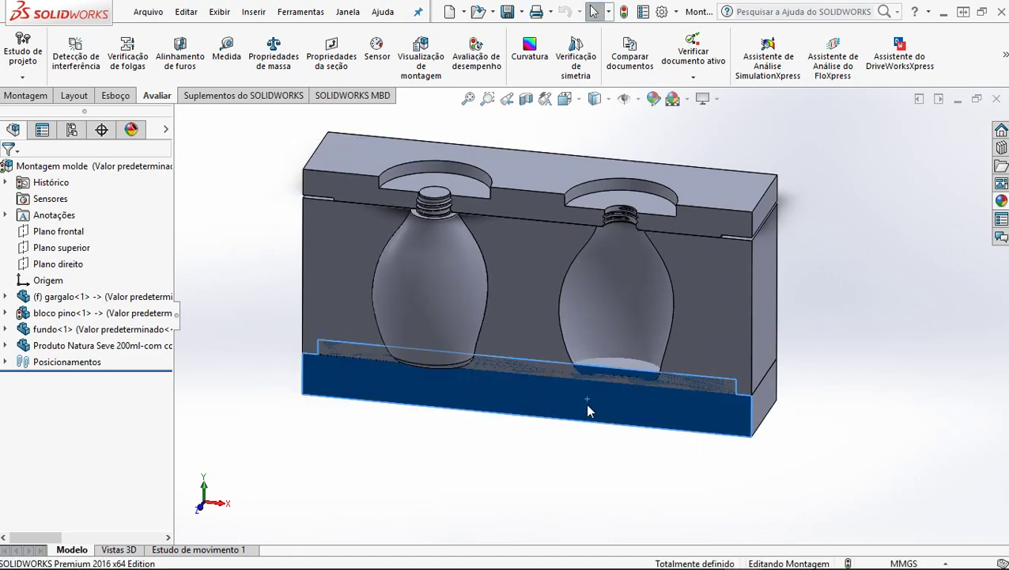
pyautogui.rightClick(588, 405)
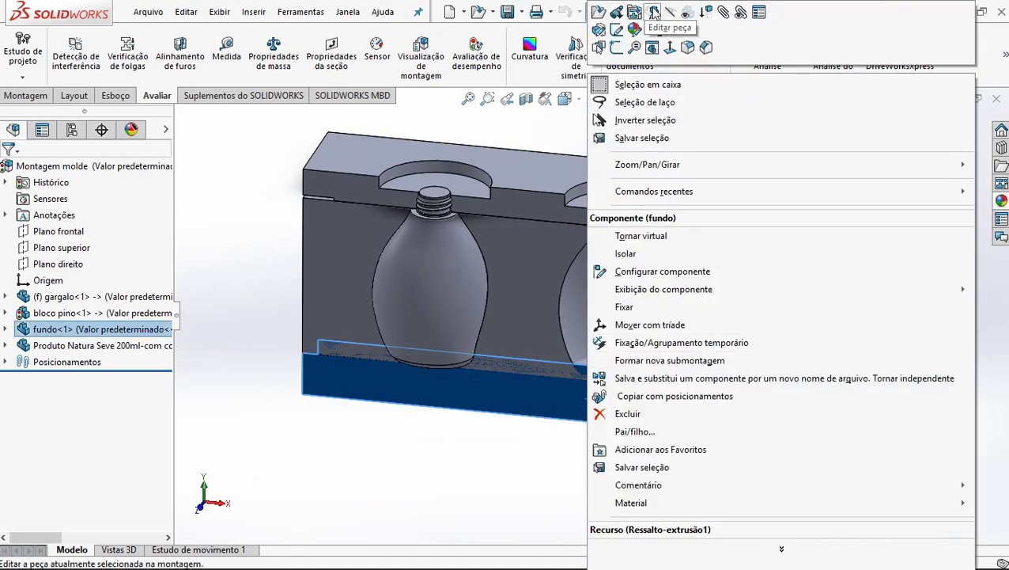
pyautogui.click(617, 12)
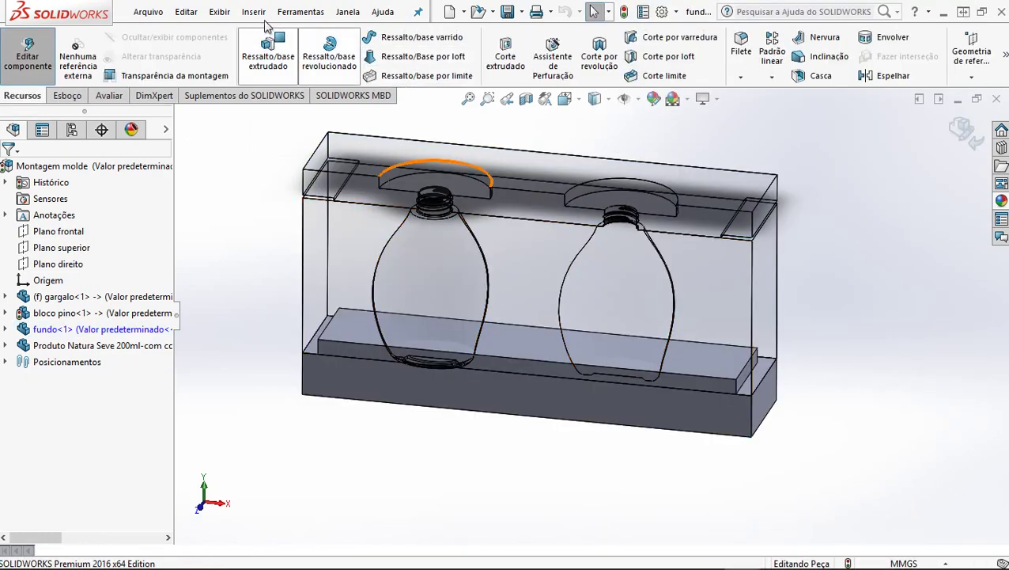
# Step: Create a mold cavity in the base plate using the bottle as the design component, with 0% uniform scale about the component origins
pyautogui.click(253, 11)
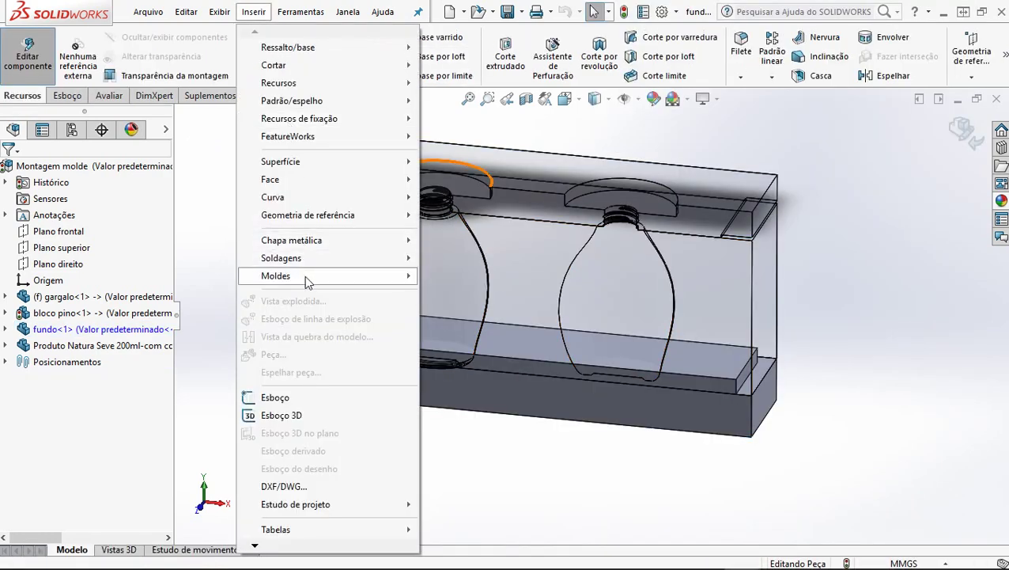
pyautogui.moveTo(306, 277)
pyautogui.click(463, 460)
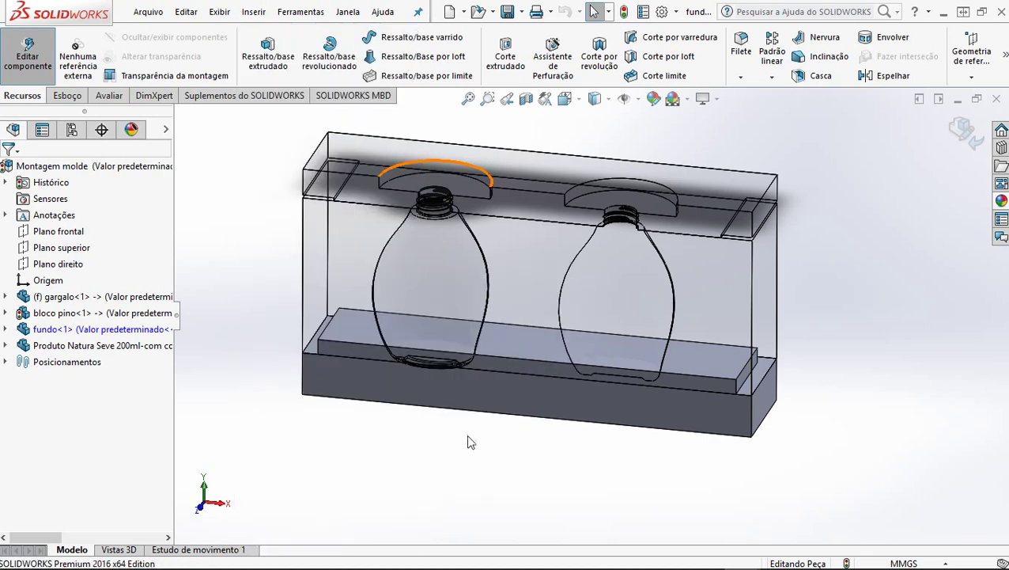
pyautogui.moveTo(509, 485); pyautogui.dragTo(423, 175, button='middle')
pyautogui.click(433, 188)
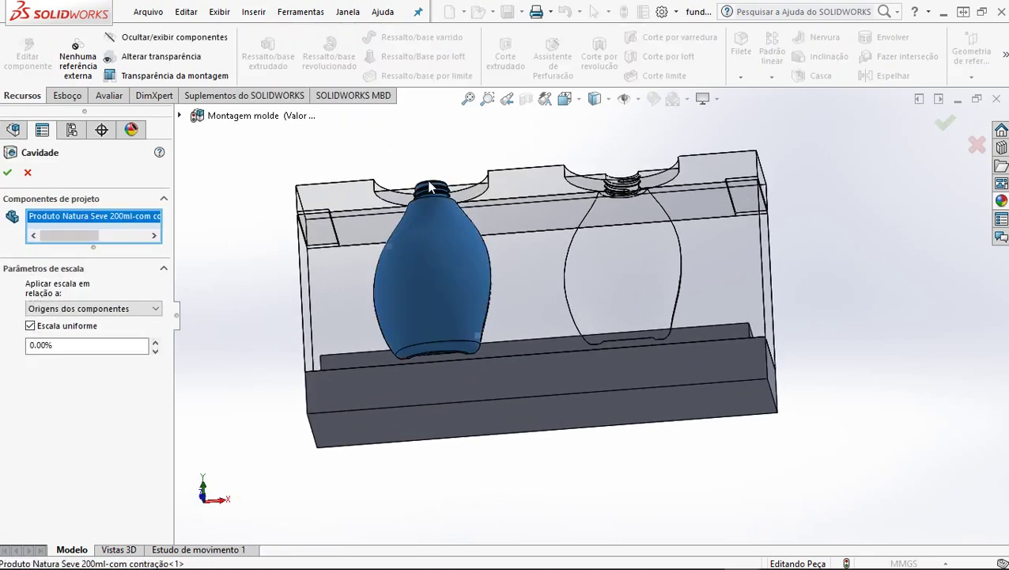
pyautogui.click(7, 173)
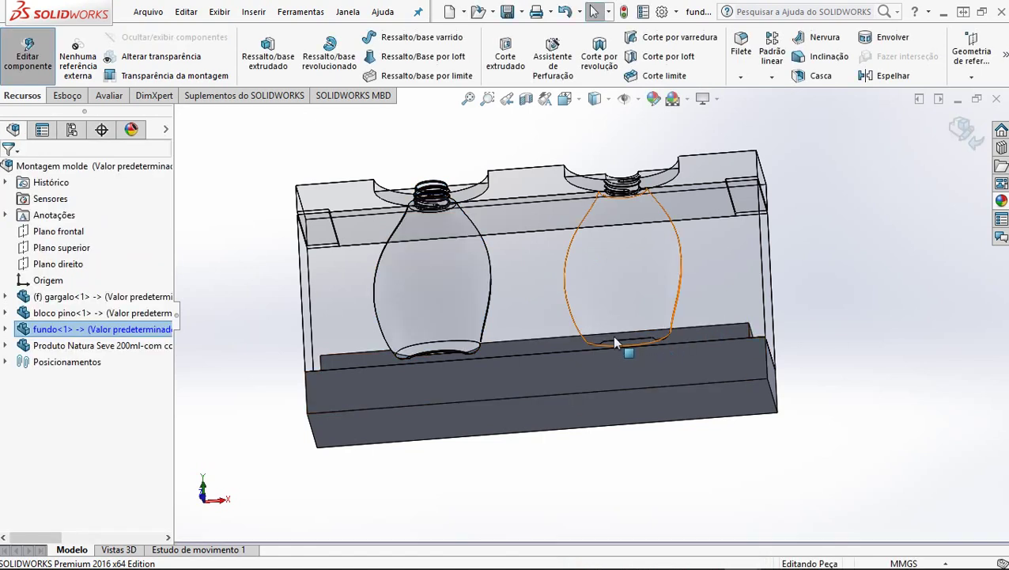
# Step: Linearly pattern the base plate's bottle cavity along its upper edge with 120 mm spacing and 2 instances, and finish editing the plate
pyautogui.moveTo(599, 429); pyautogui.dragTo(549, 405, button='middle')
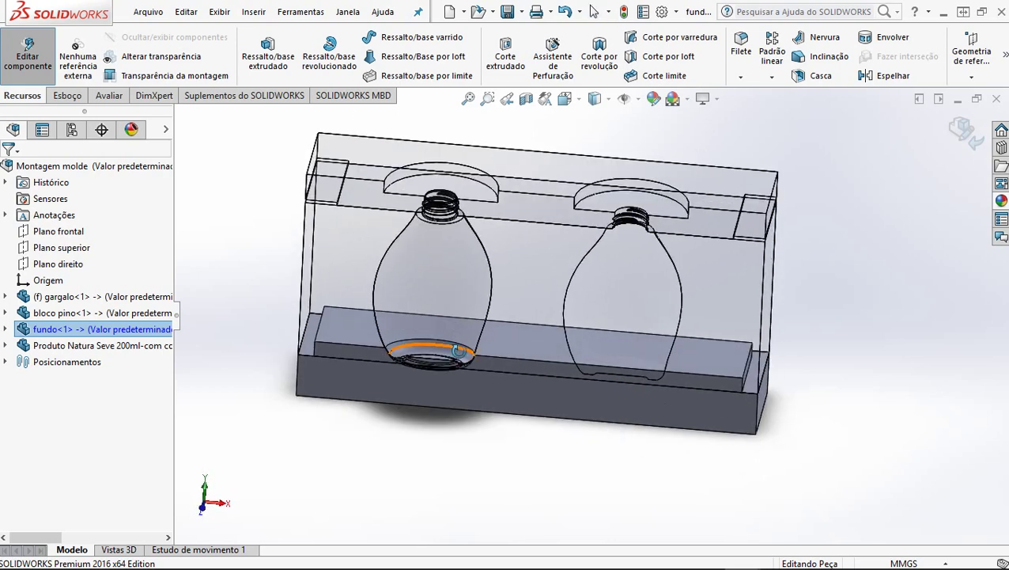
pyautogui.scroll(-6, 467, 360)
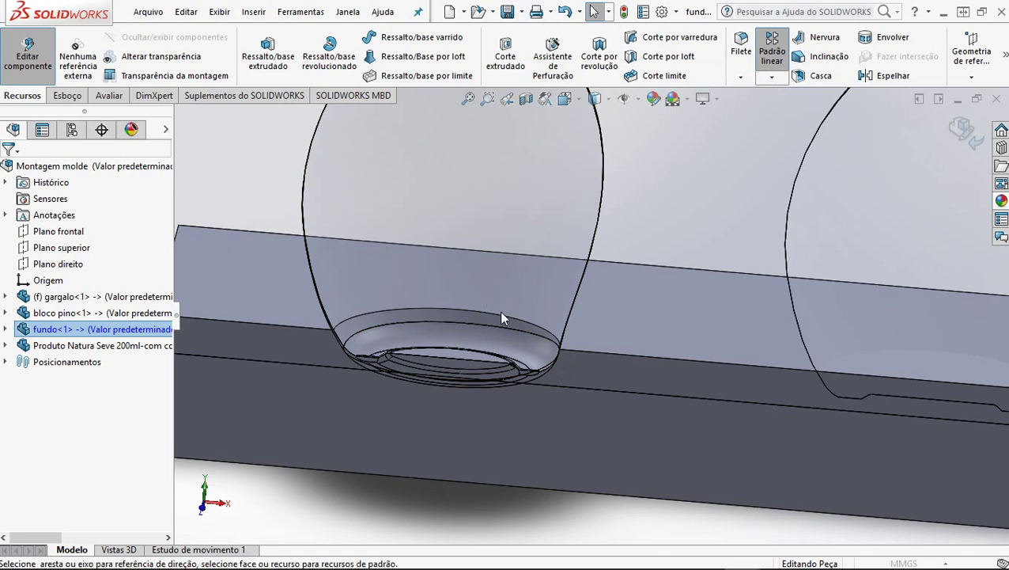
pyautogui.click(668, 360)
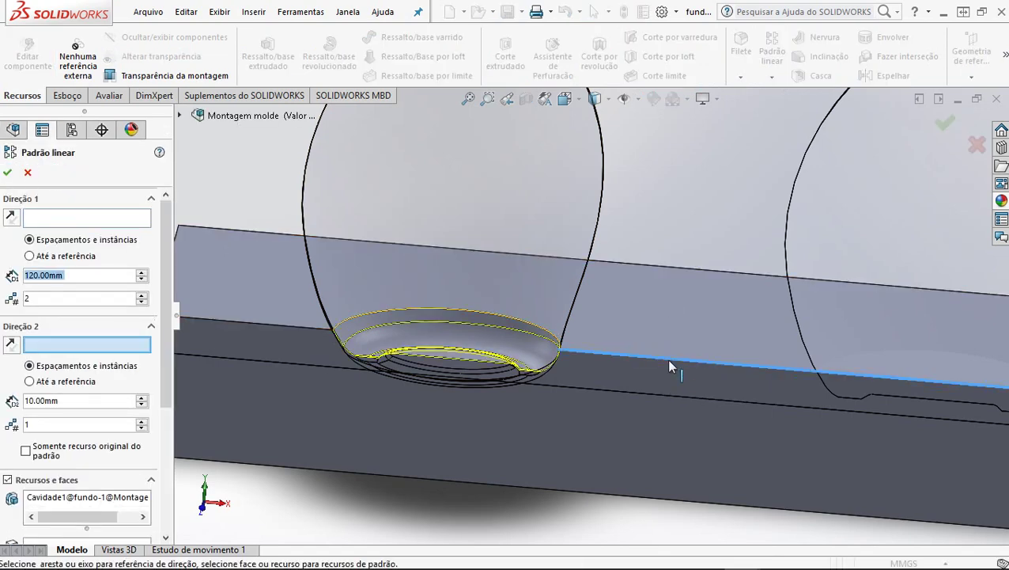
pyautogui.click(670, 362)
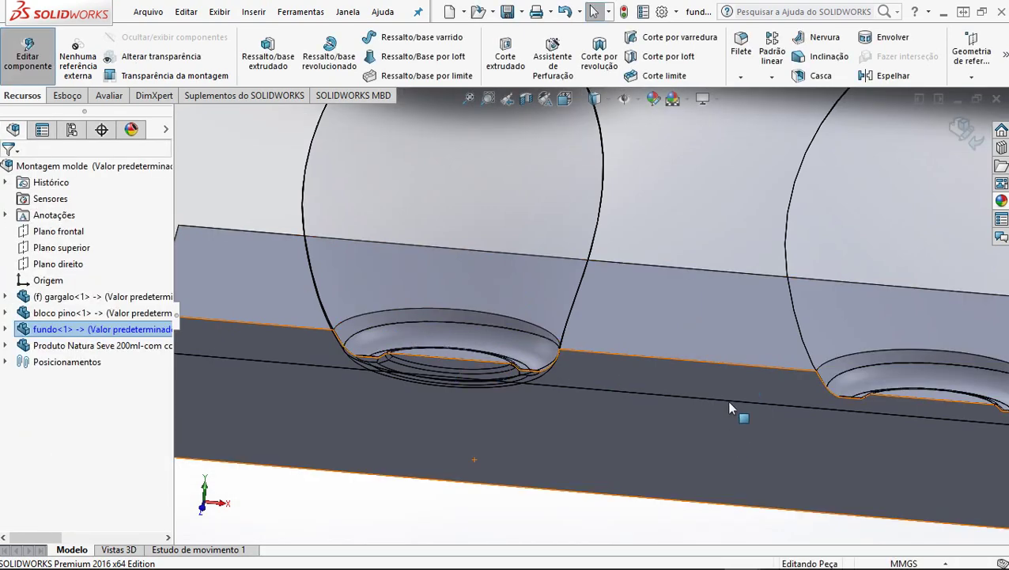
pyautogui.scroll(10, 726, 400)
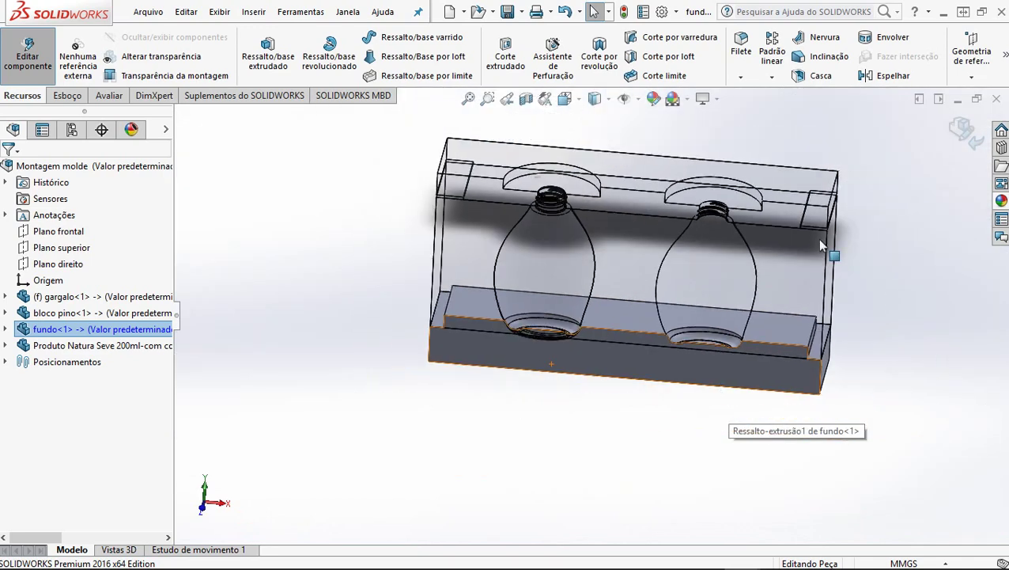
pyautogui.click(950, 146)
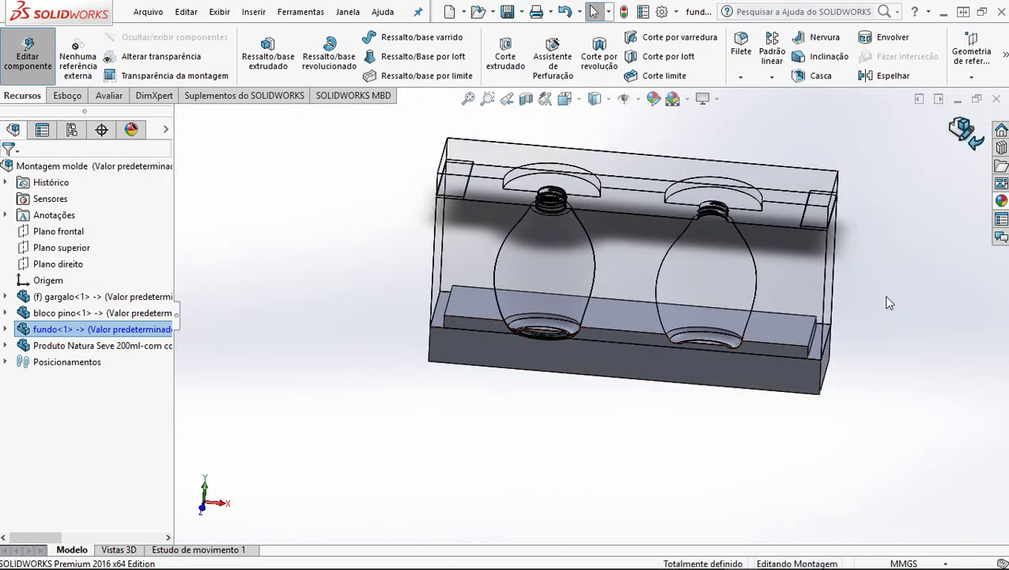
# Step: Hide the bottle component in the mold assembly to expose the first cavity
pyautogui.moveTo(780, 303); pyautogui.dragTo(734, 282, button='middle')
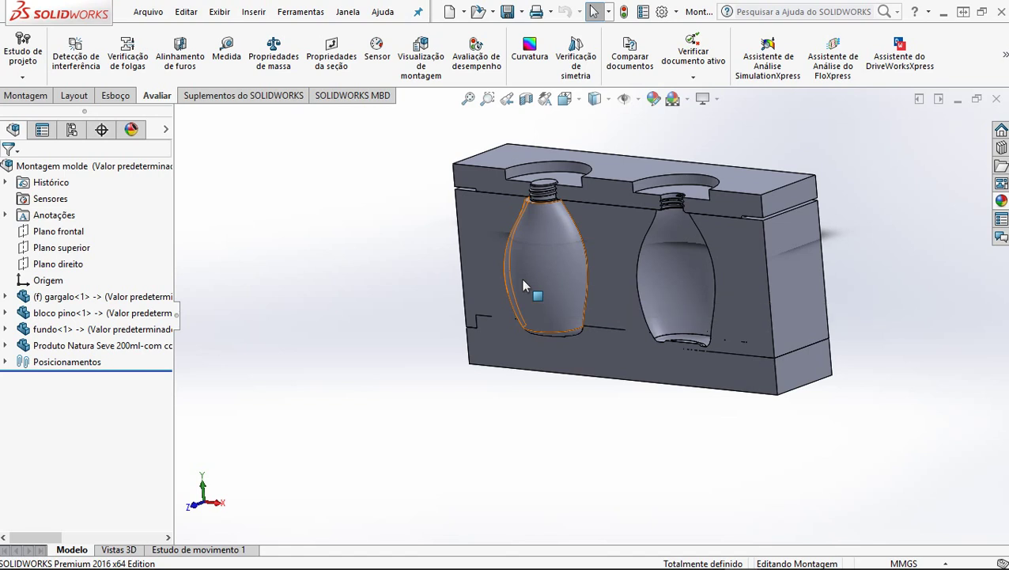
pyautogui.click(521, 278)
pyautogui.press('Tab')
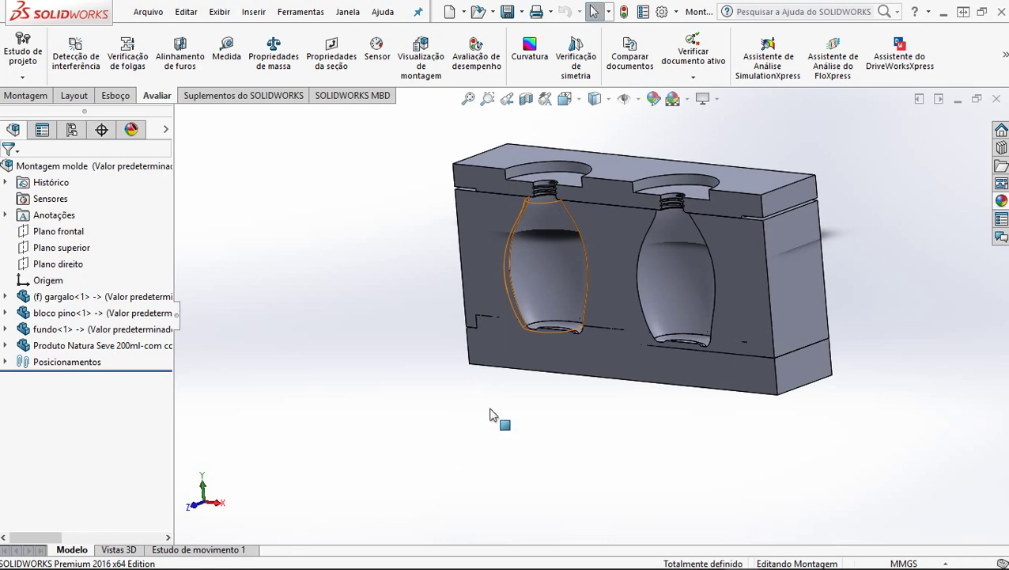
pyautogui.moveTo(491, 415); pyautogui.dragTo(452, 396, button='middle')
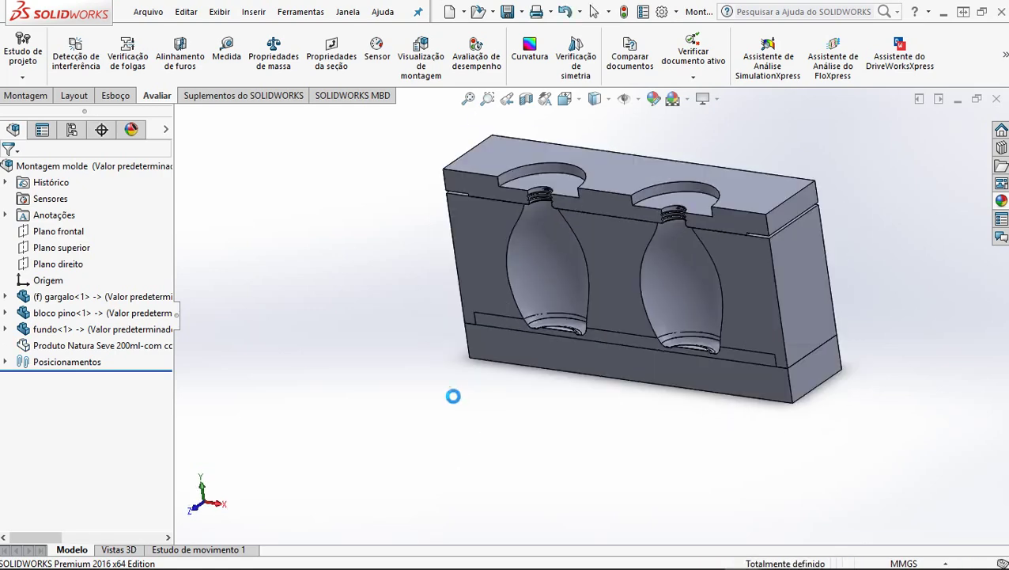
# Step: Show the bottle component in the assembly again and hide it once more
pyautogui.click(166, 130)
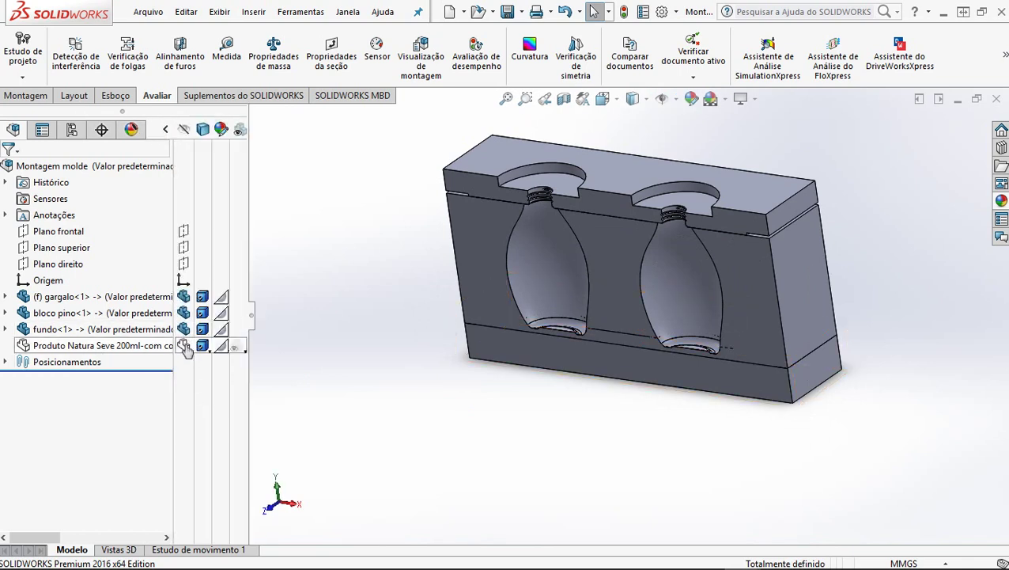
pyautogui.click(186, 350)
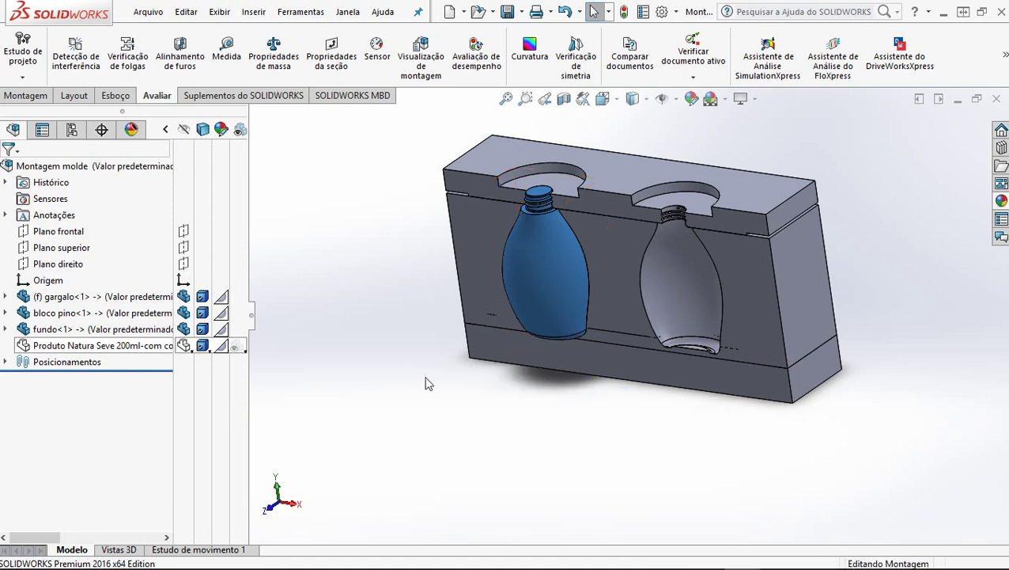
pyautogui.click(187, 348)
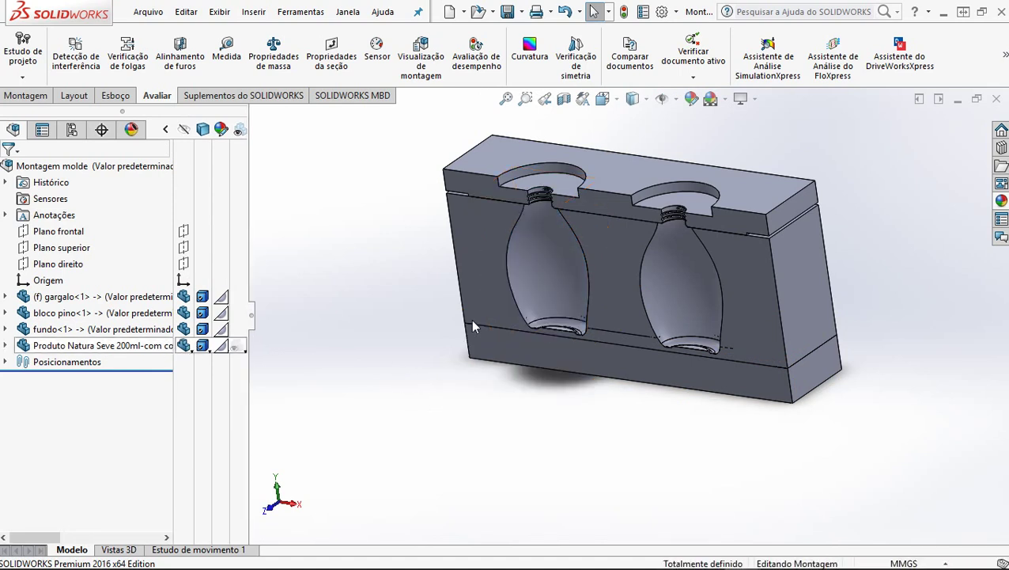
# Step: Examine the two bottle cavities across the neck plate, middle block and base plate from several angles
pyautogui.moveTo(473, 320); pyautogui.dragTo(466, 370, button='middle')
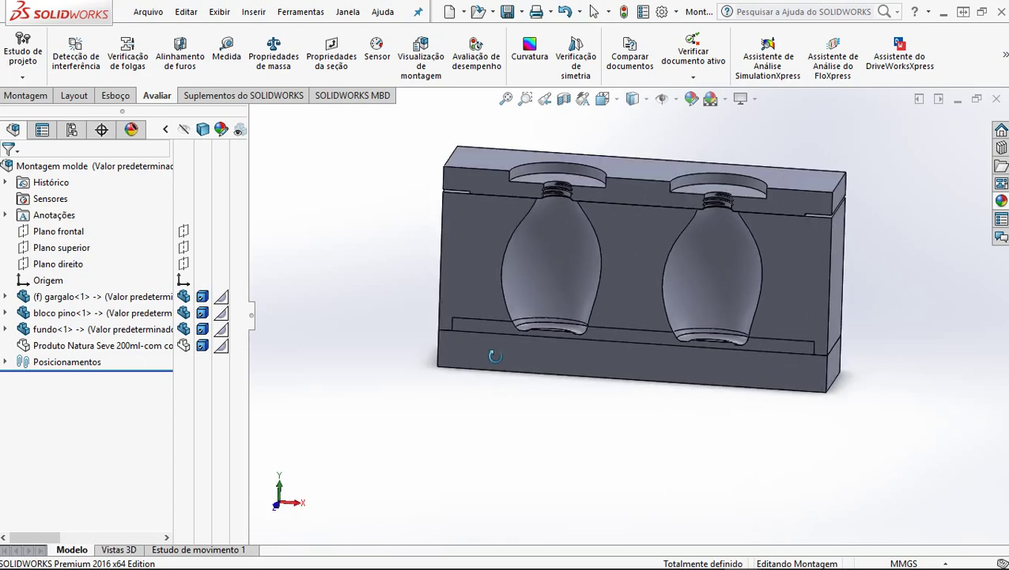
pyautogui.scroll(2, 748, 247)
pyautogui.scroll(-3, 748, 246)
pyautogui.moveTo(716, 283)
pyautogui.mouseDown(button='middle')
pyautogui.moveTo(690, 225)
pyautogui.moveTo(709, 286)
pyautogui.moveTo(704, 277)
pyautogui.mouseUp(button='middle')
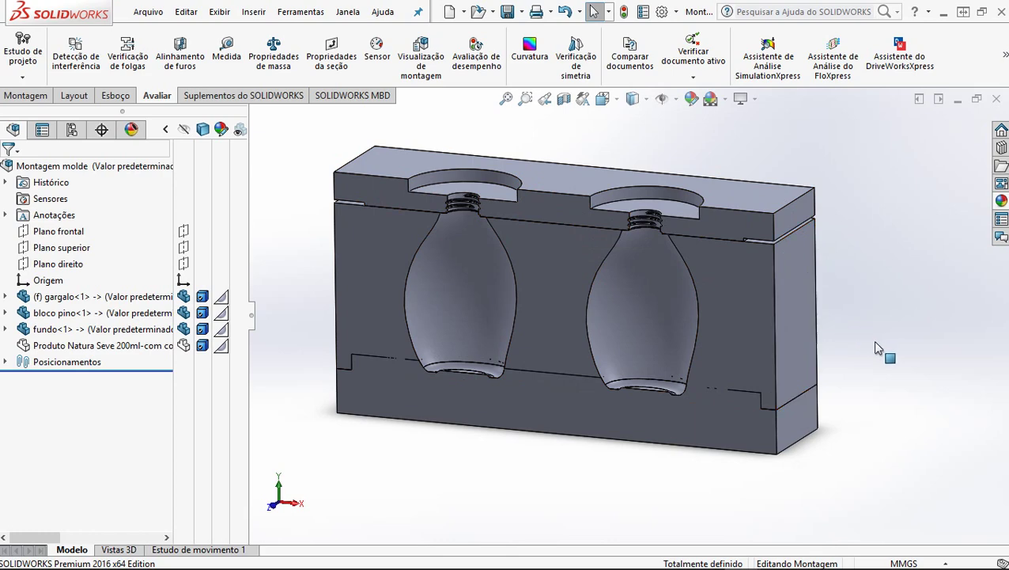
pyautogui.moveTo(872, 340); pyautogui.dragTo(869, 333, button='middle')
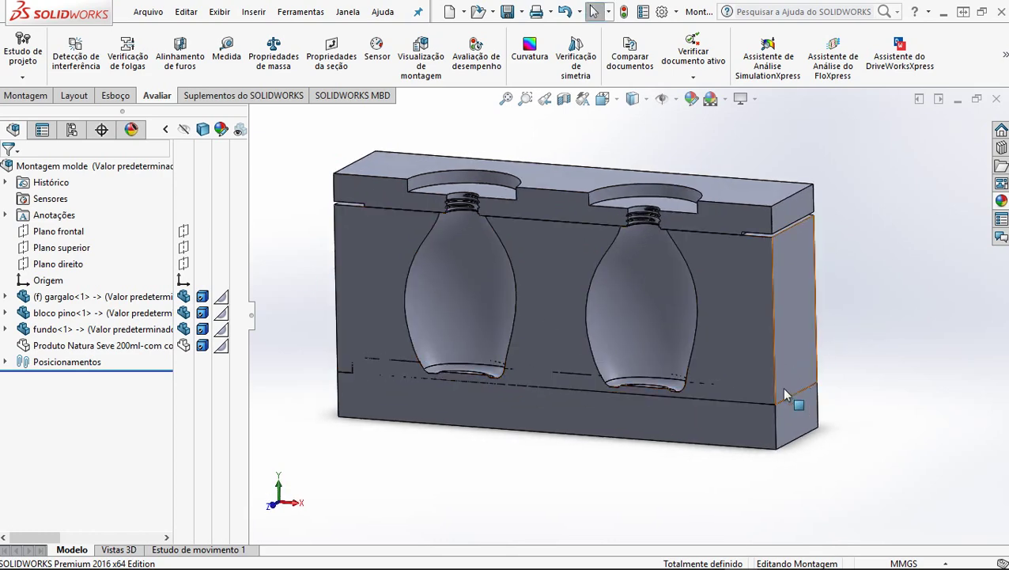
pyautogui.scroll(2, 591, 460)
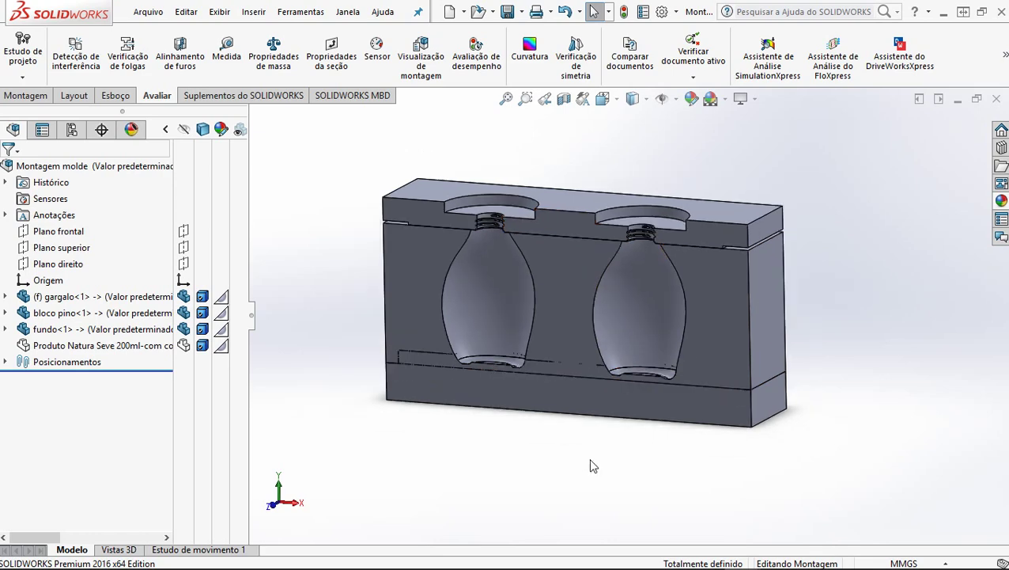
pyautogui.moveTo(593, 465); pyautogui.dragTo(544, 474, button='middle')
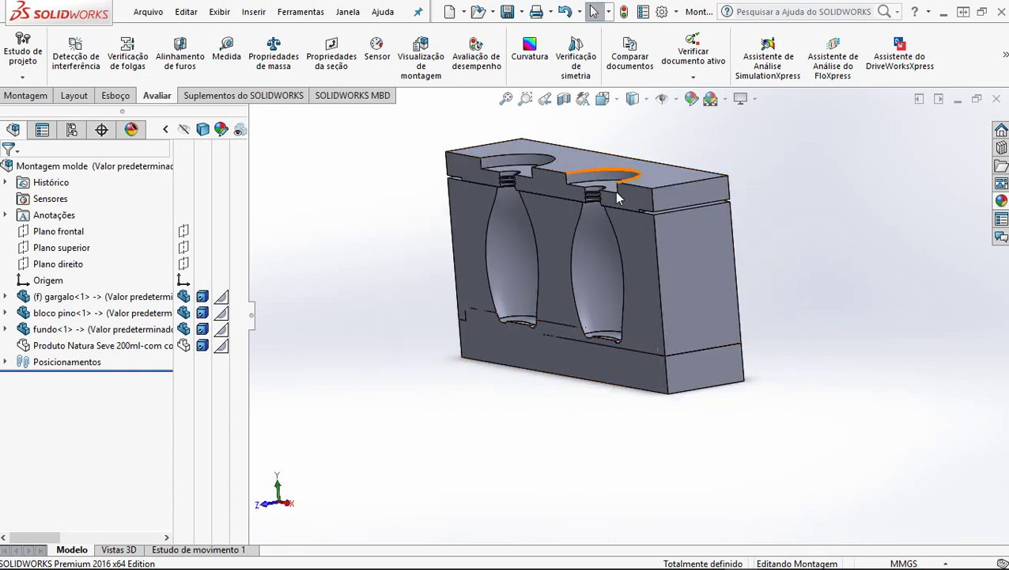
pyautogui.moveTo(601, 176); pyautogui.dragTo(663, 230, button='middle')
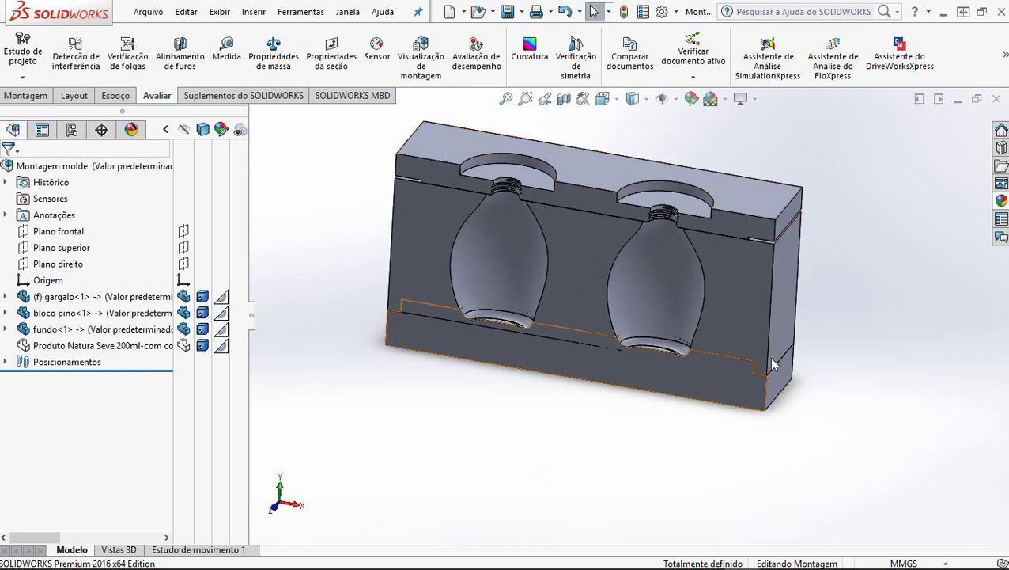
# Step: Measure the distance from the neck plate's top face to the base plate's lower front edge
pyautogui.click(226, 53)
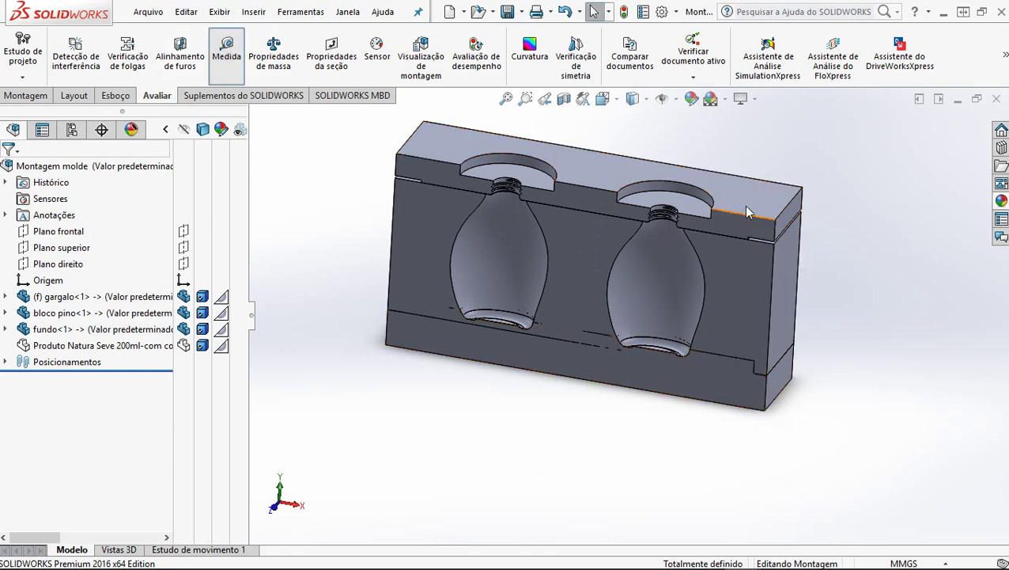
pyautogui.click(734, 402)
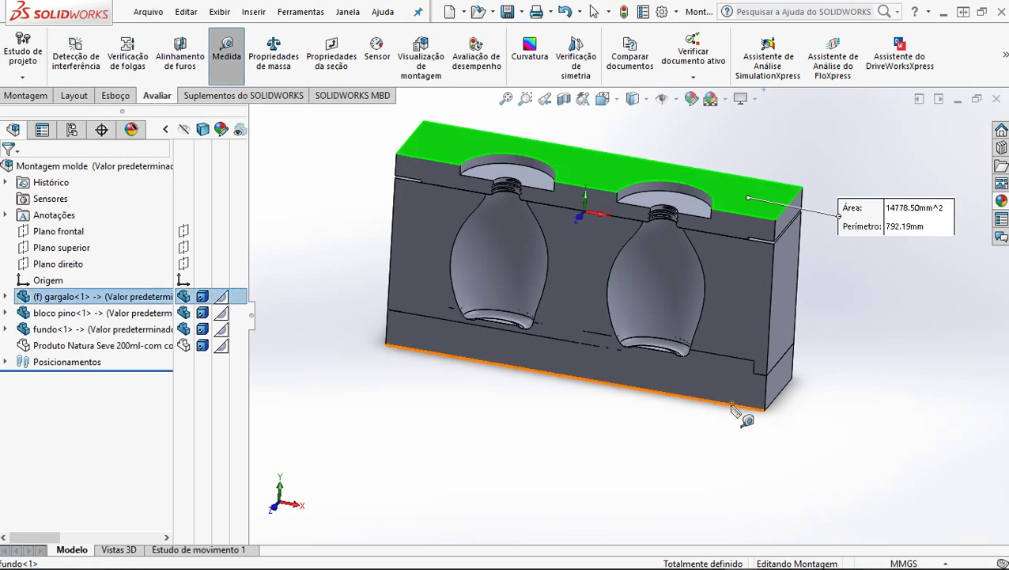
pyautogui.click(732, 407)
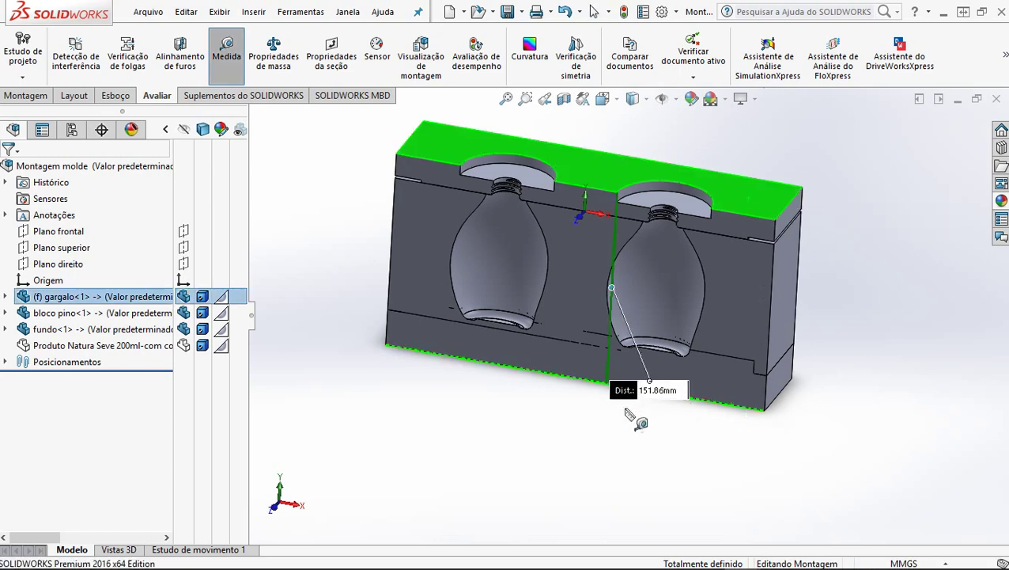
pyautogui.click(671, 428)
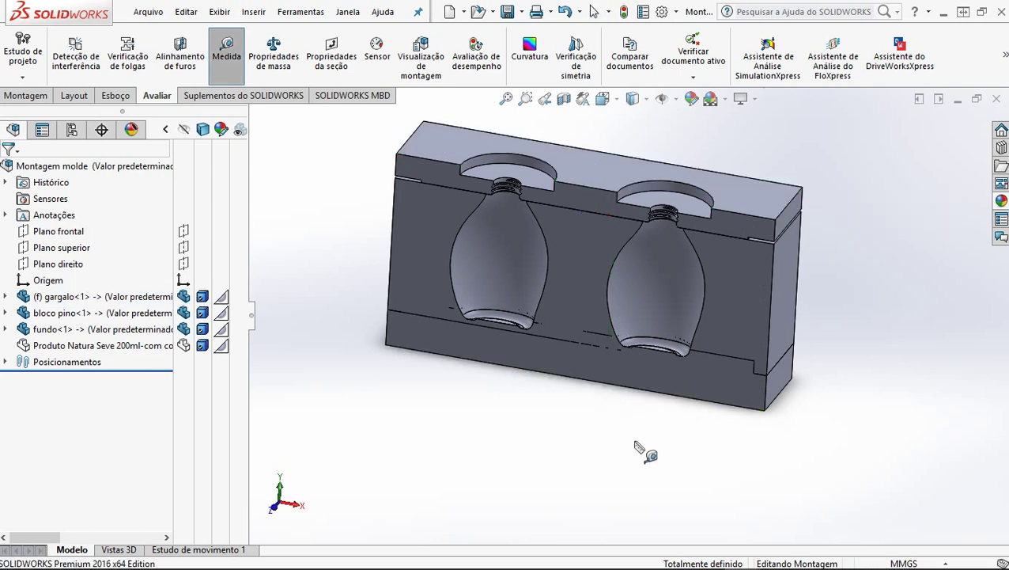
pyautogui.press('Escape')
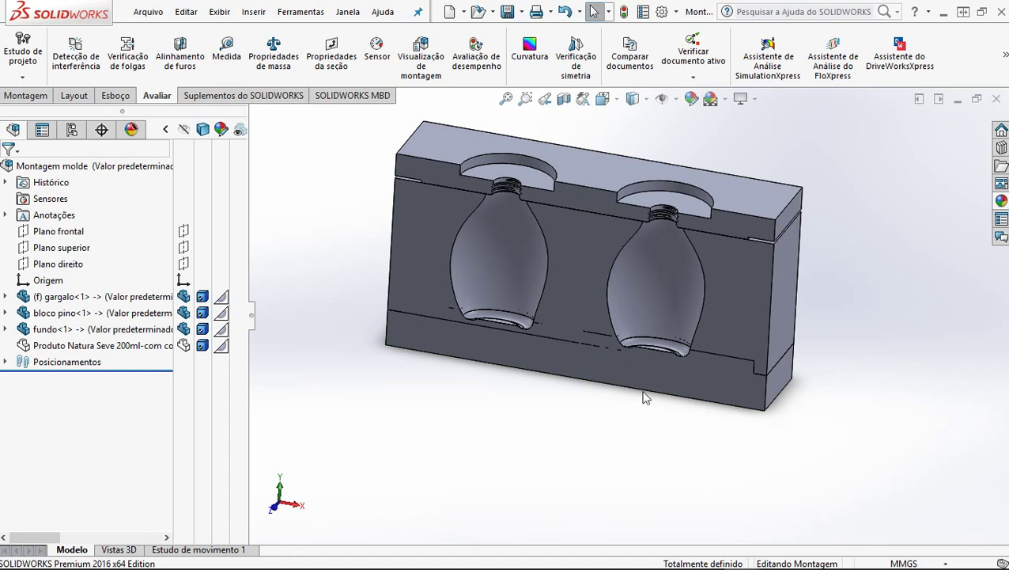
# Step: Create a new part document and start a sketch on its front plane (Plano frontal)
pyautogui.moveTo(646, 398); pyautogui.dragTo(613, 436, button='middle')
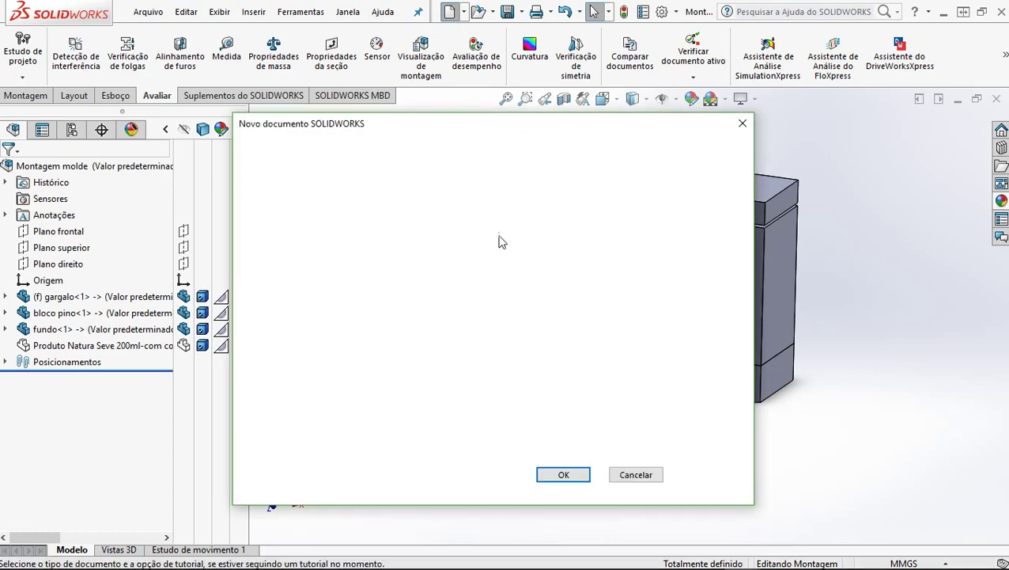
pyautogui.click(565, 476)
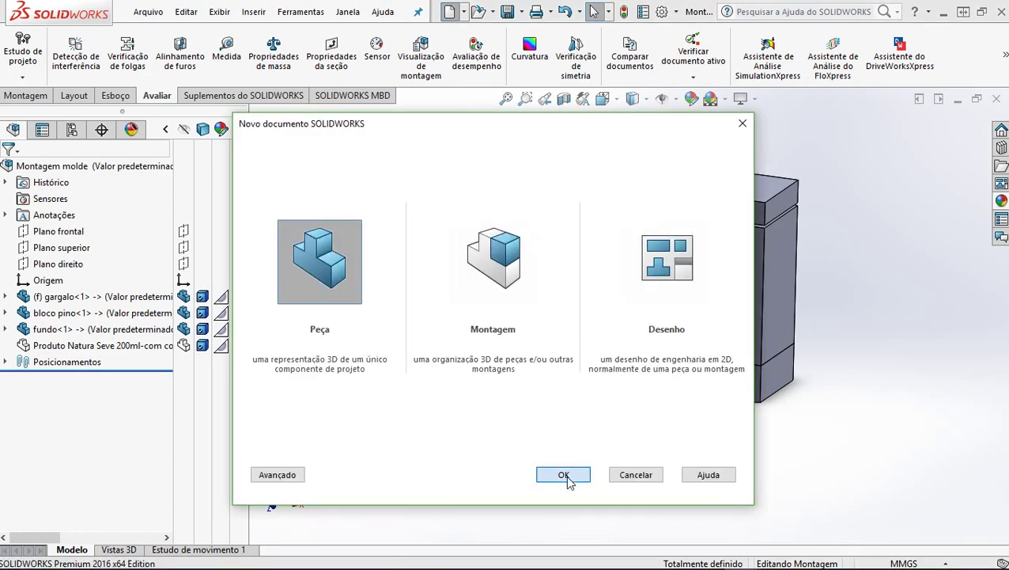
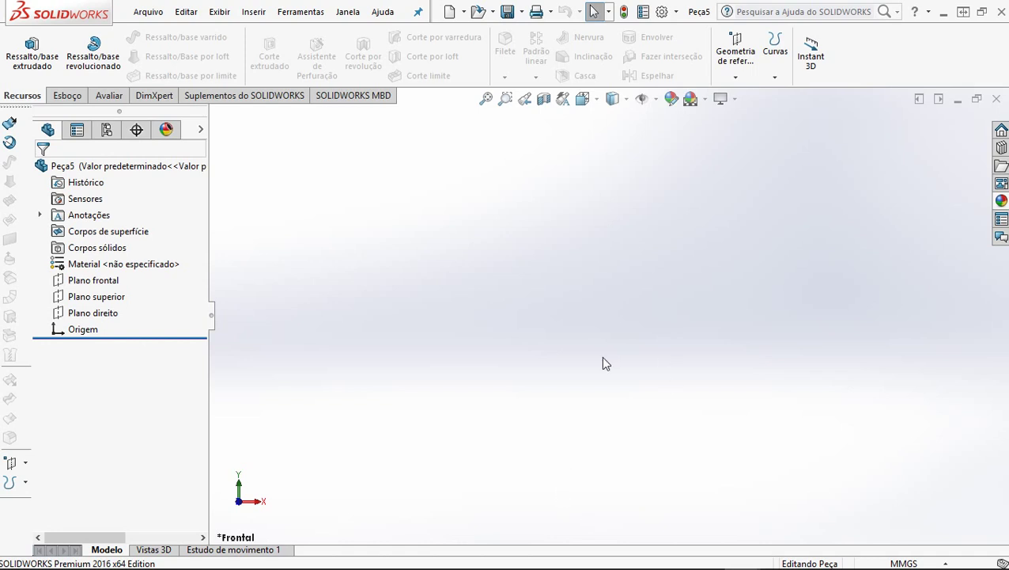
pyautogui.click(104, 283)
pyautogui.click(62, 92)
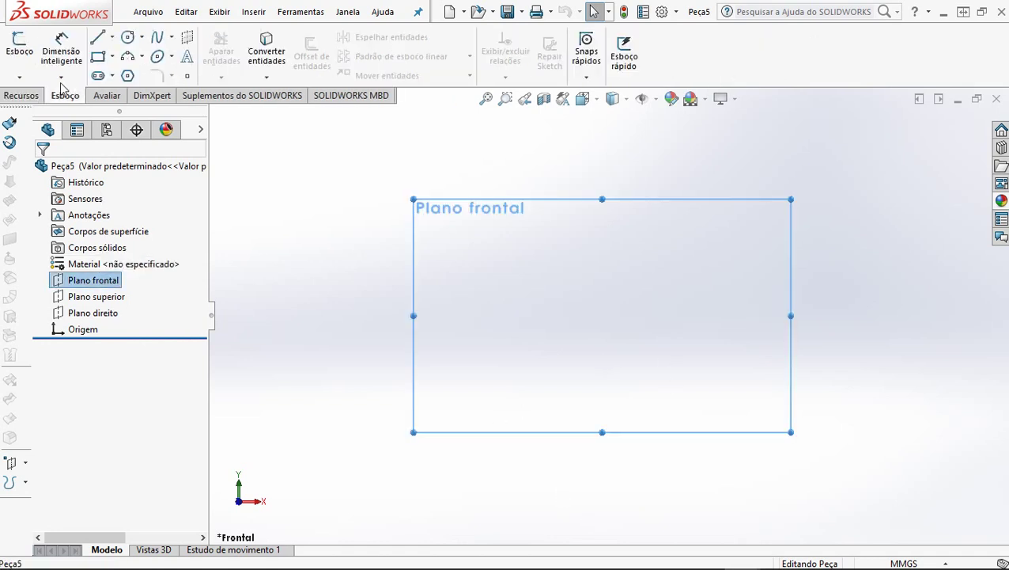
pyautogui.click(21, 49)
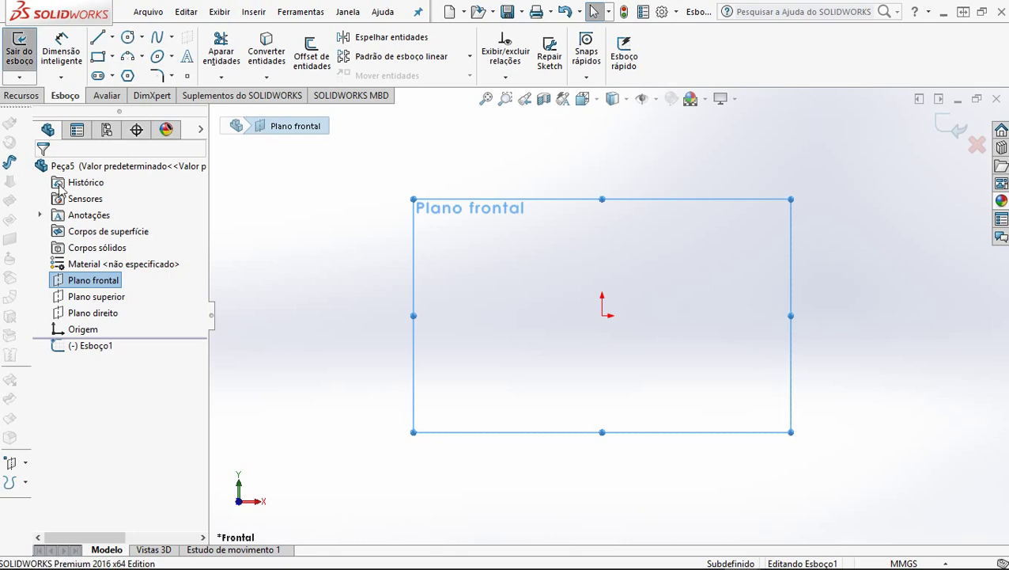
# Step: Sketch a corner rectangle about 227 mm wide below the origin, with its upper edge passing through the origin
pyautogui.click(385, 315)
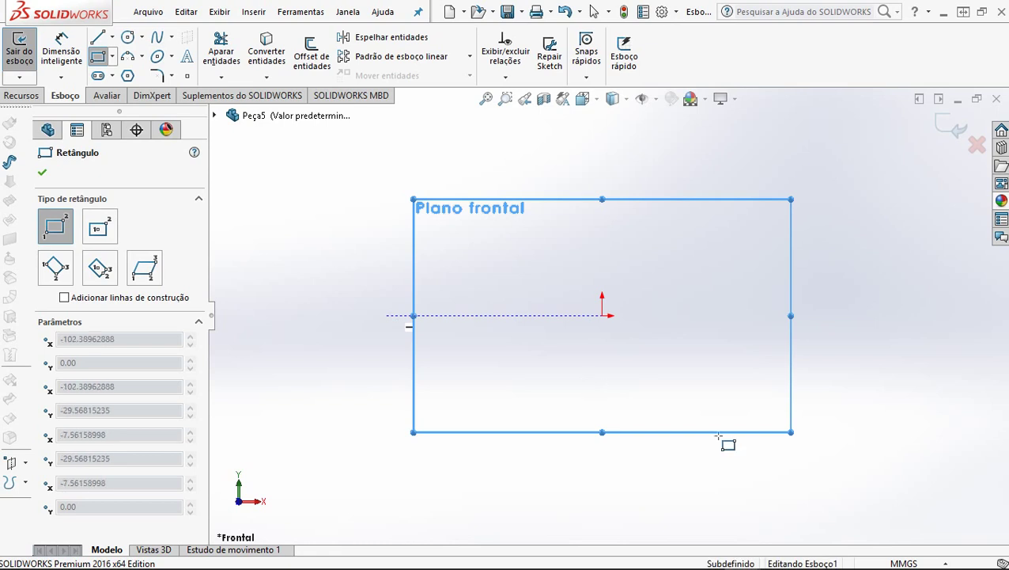
pyautogui.click(867, 475)
pyautogui.press('Escape')
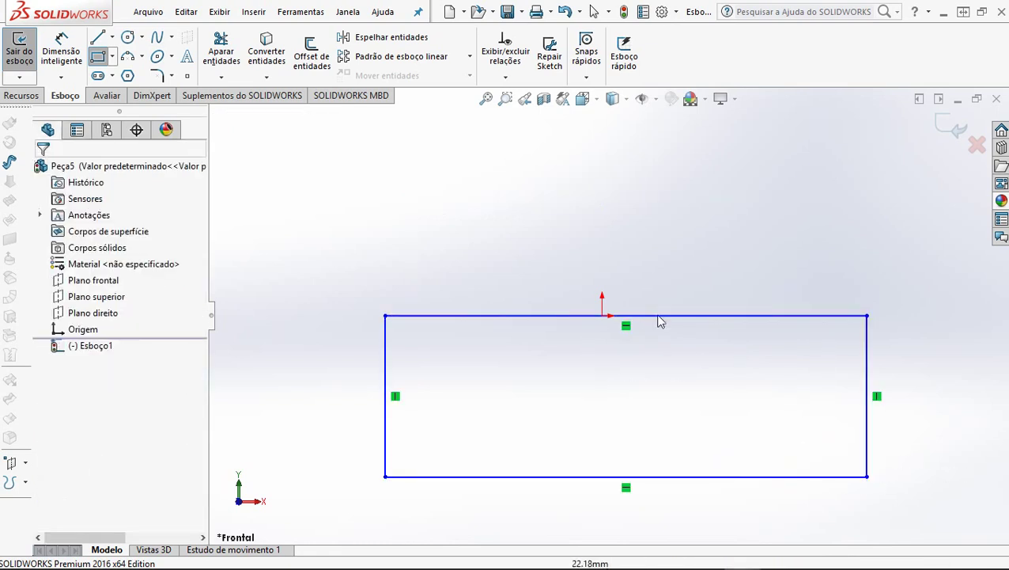
# Step: Add a midpoint relation between the rectangle's upper edge and the origin
pyautogui.click(608, 319)
pyautogui.press('Escape')
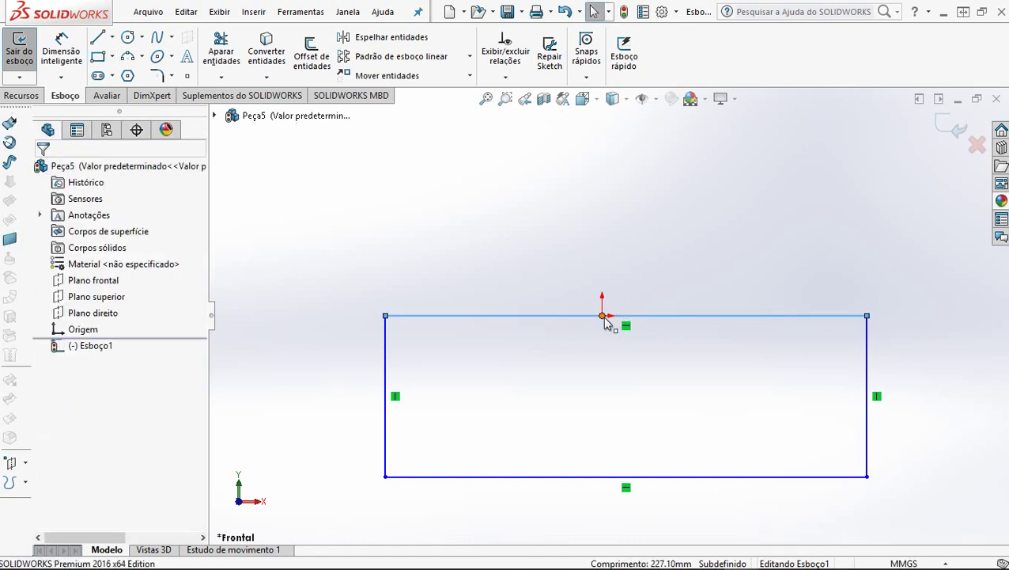
pyautogui.keyDown('ctrl'); pyautogui.click(605, 317); pyautogui.keyUp('ctrl')
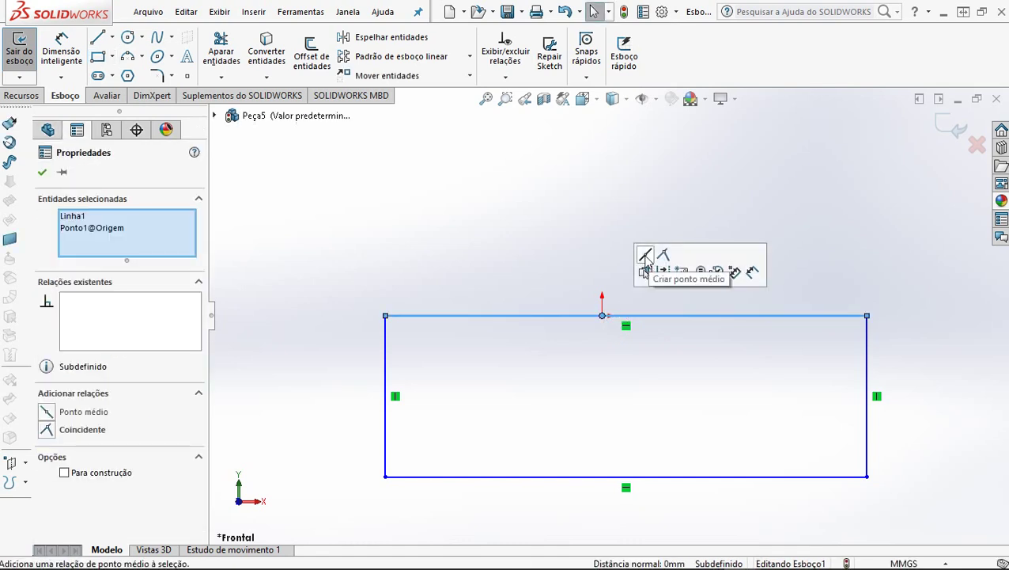
pyautogui.click(646, 256)
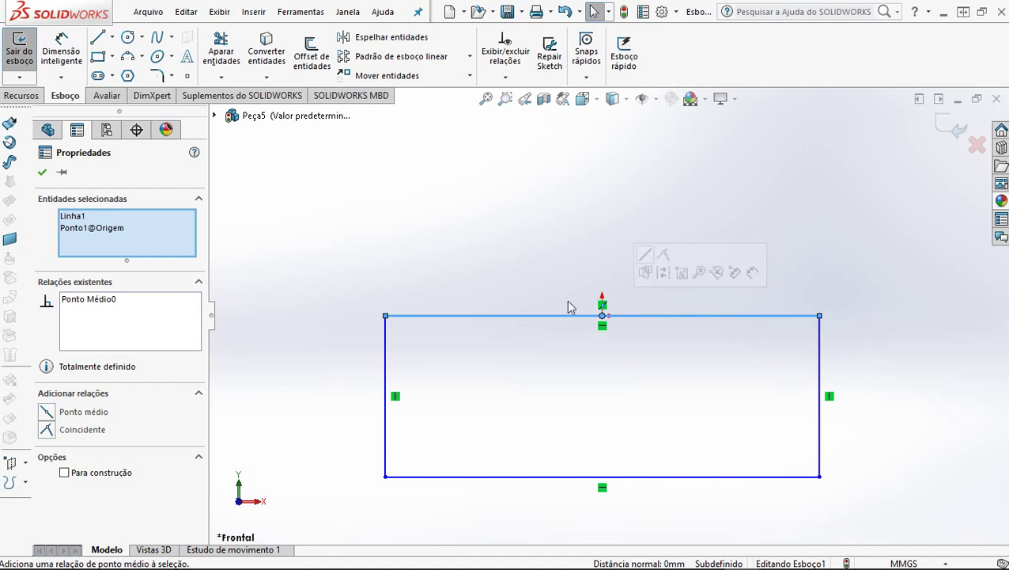
pyautogui.press('Escape')
# Step: Dimension the rectangle's upper edge to 290 mm and exit the sketch
pyautogui.moveTo(656, 269); pyautogui.dragTo(668, 195, button='right')
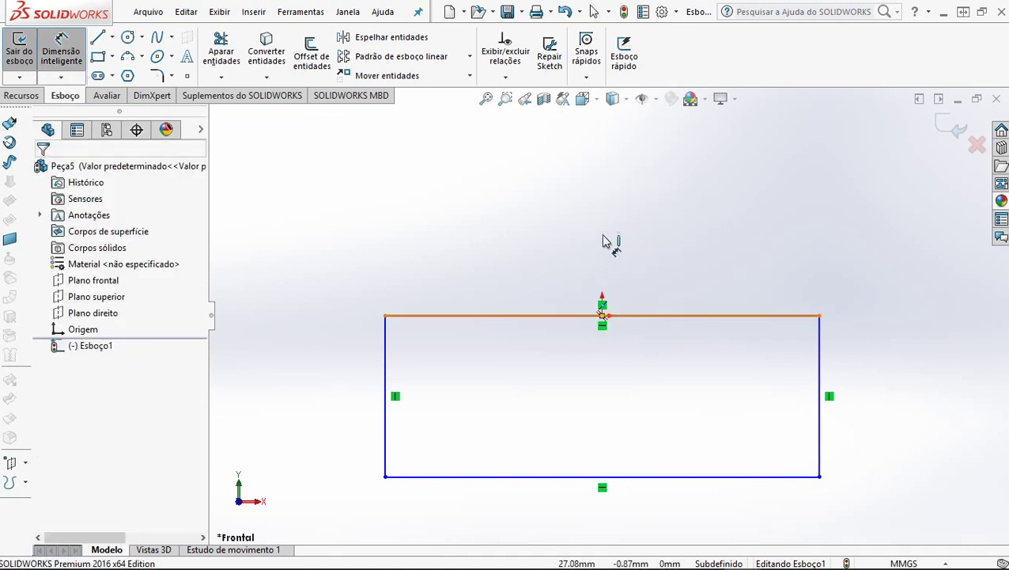
pyautogui.click(603, 316)
pyautogui.click(608, 235)
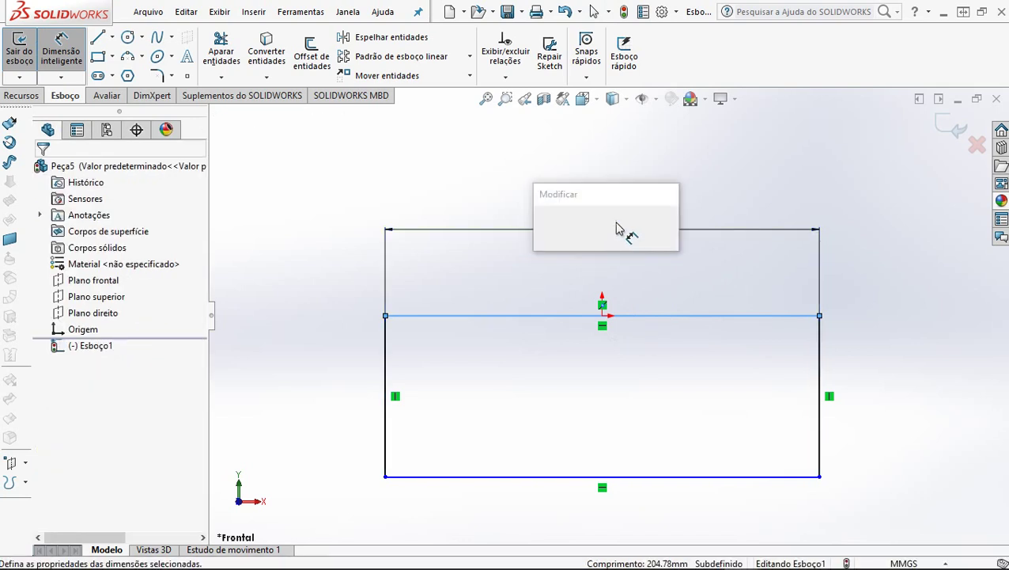
pyautogui.write('290')
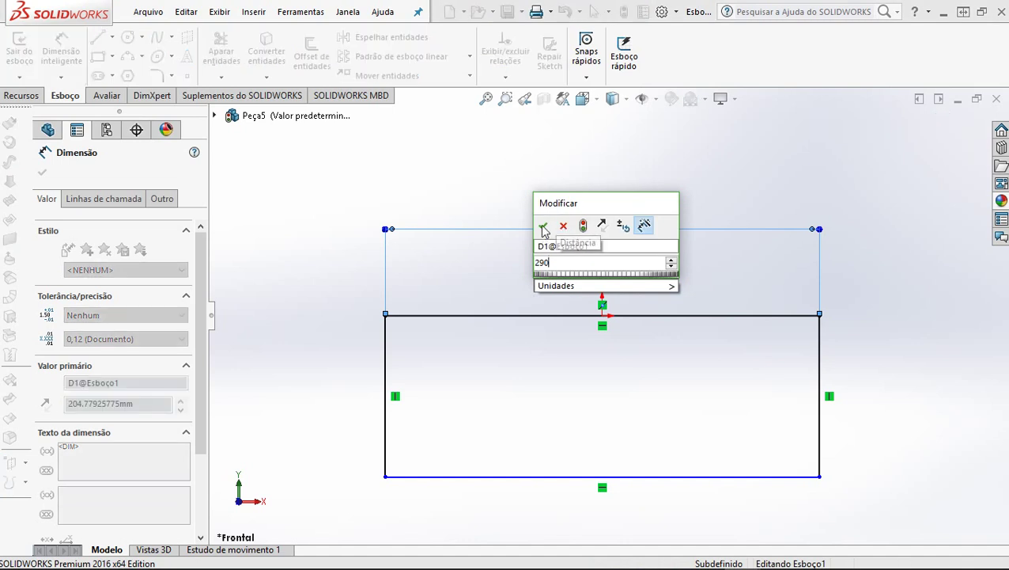
pyautogui.click(544, 228)
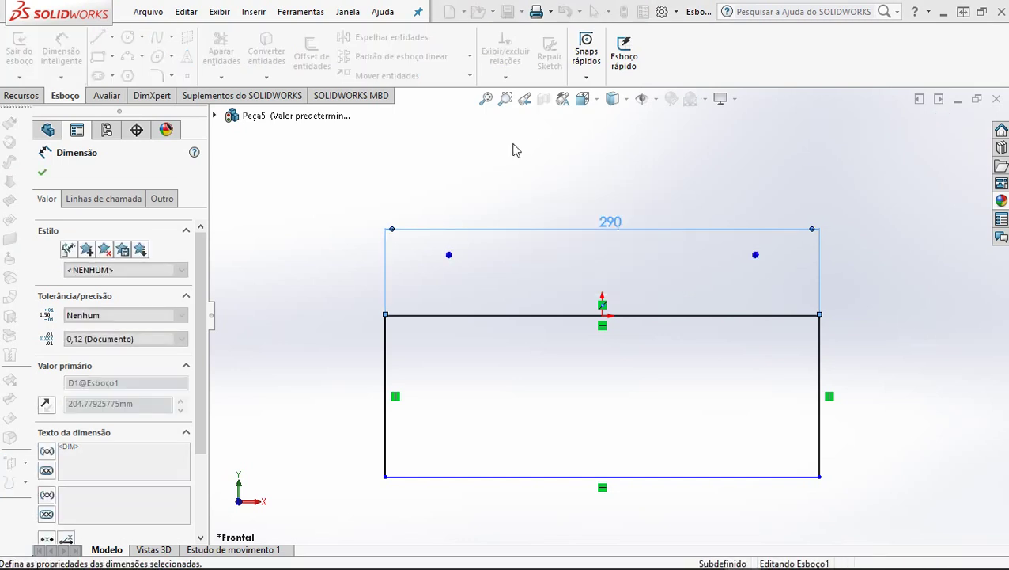
pyautogui.press('Escape')
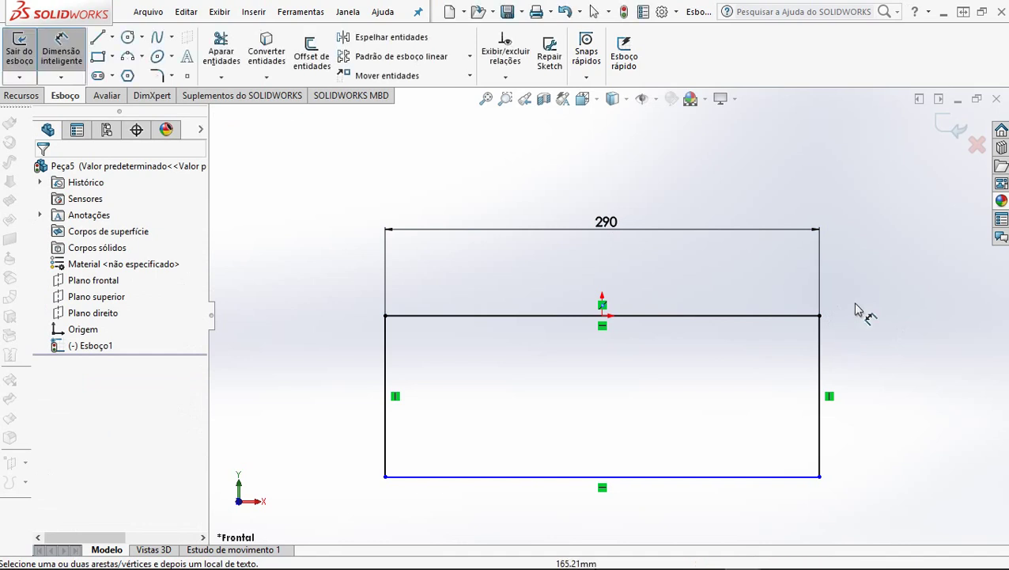
pyautogui.click(930, 146)
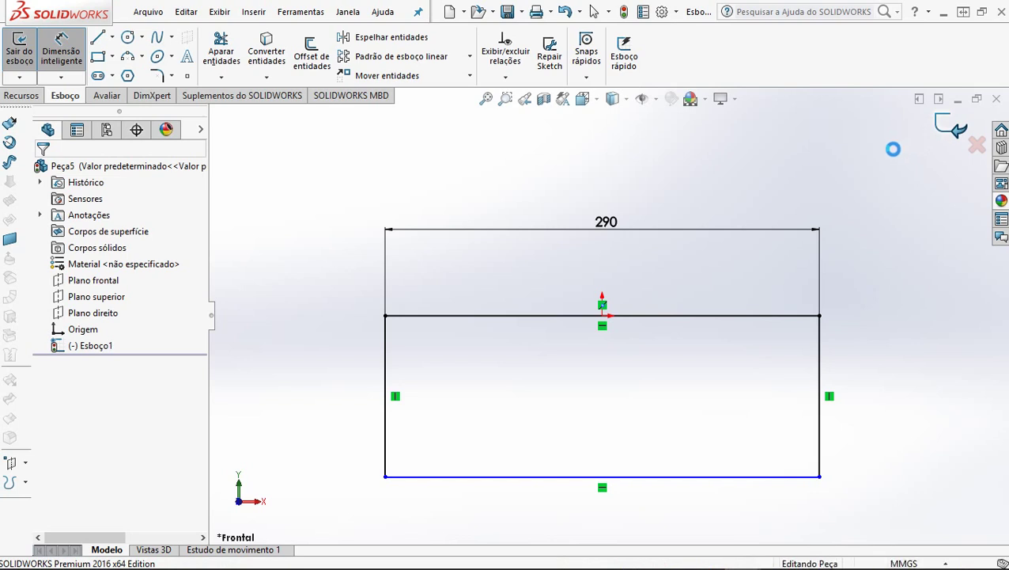
# Step: In the Montagem molde assembly, measure the distance from the neck plate's top face to the base plate's bottom face
pyautogui.click(348, 12)
pyautogui.click(413, 265)
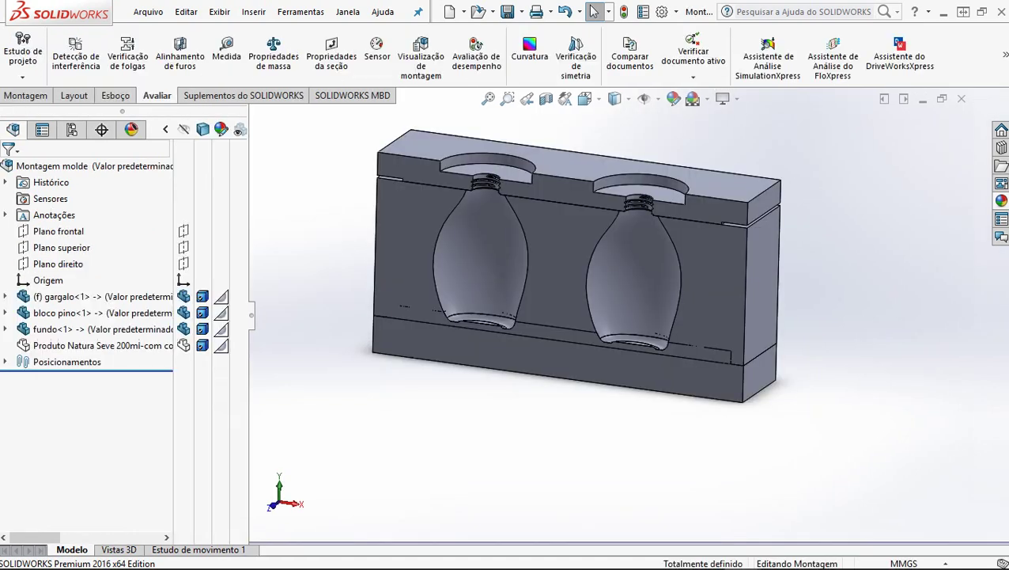
pyautogui.click(226, 53)
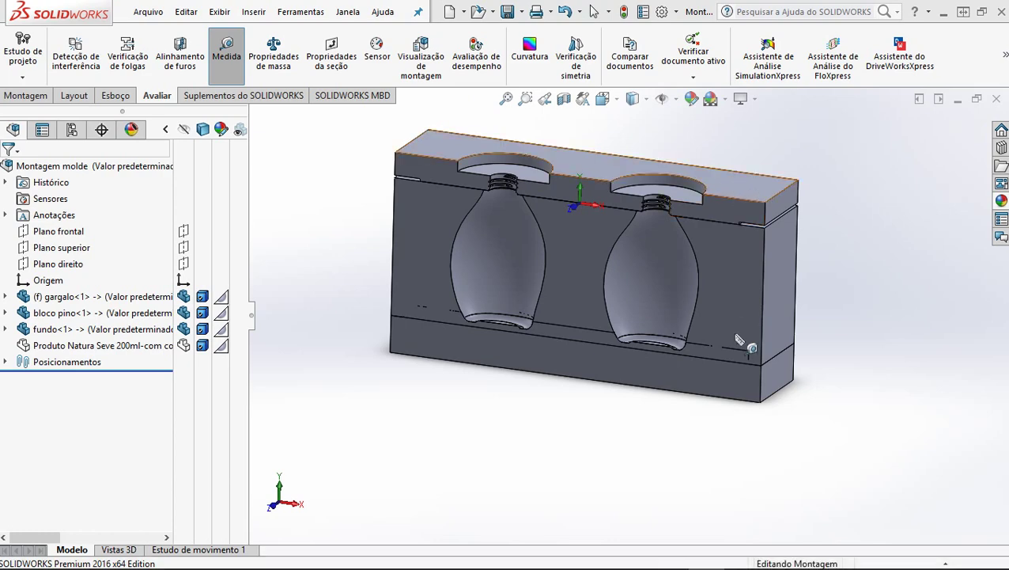
pyautogui.click(736, 182)
pyautogui.moveTo(750, 431); pyautogui.dragTo(748, 360, button='middle')
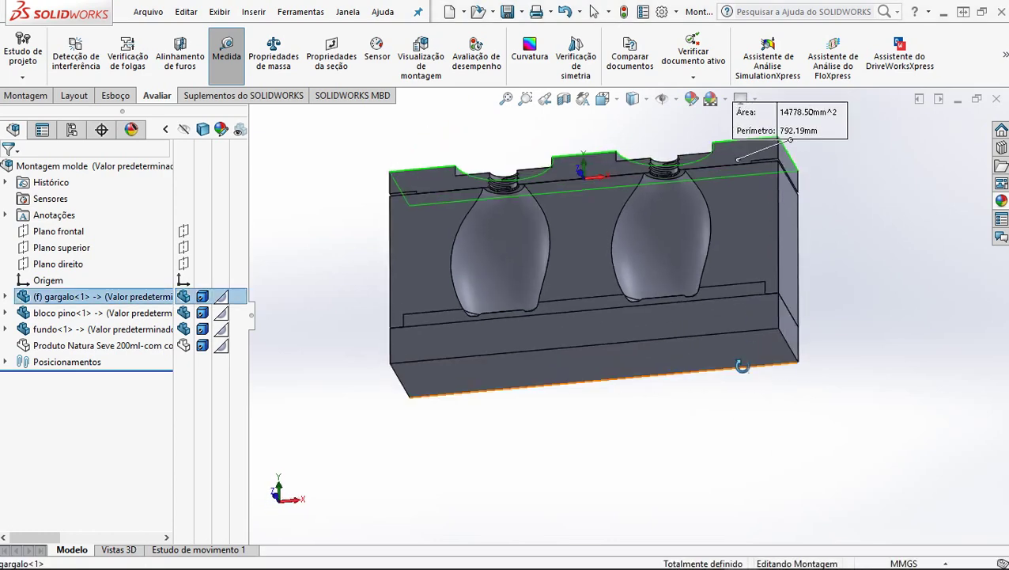
pyautogui.click(751, 356)
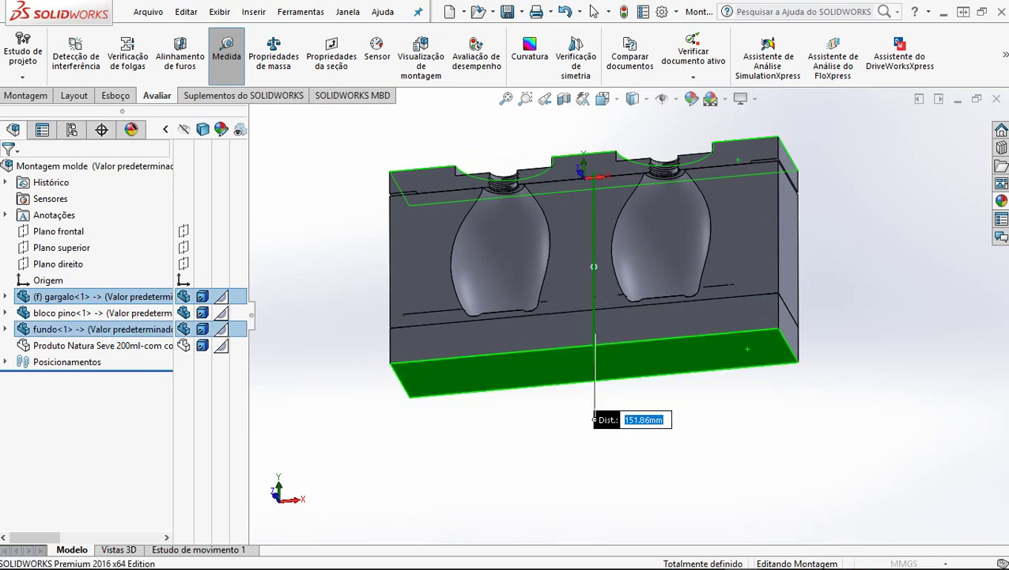
pyautogui.click(642, 424)
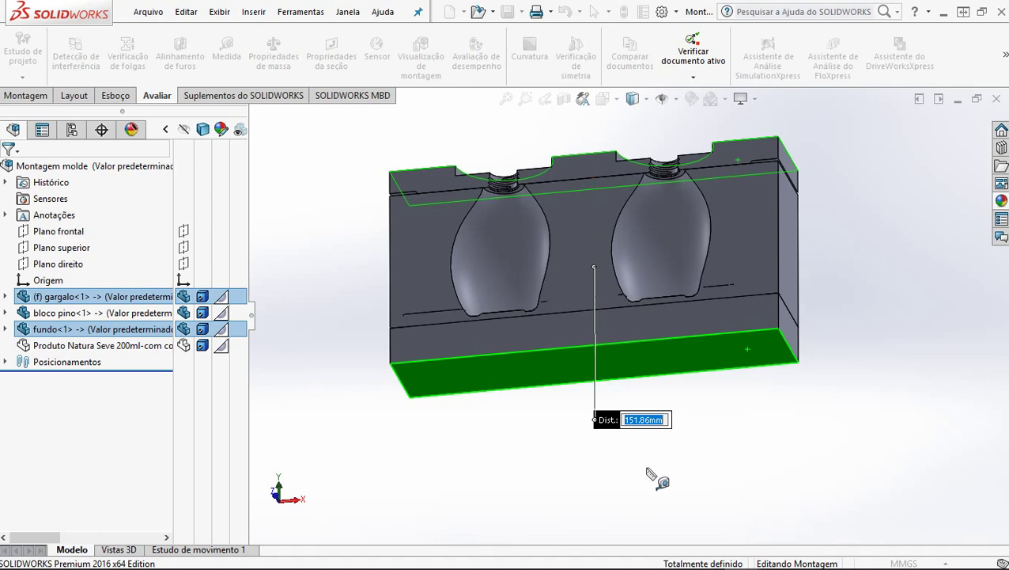
pyautogui.click(653, 425)
pyautogui.press('Escape')
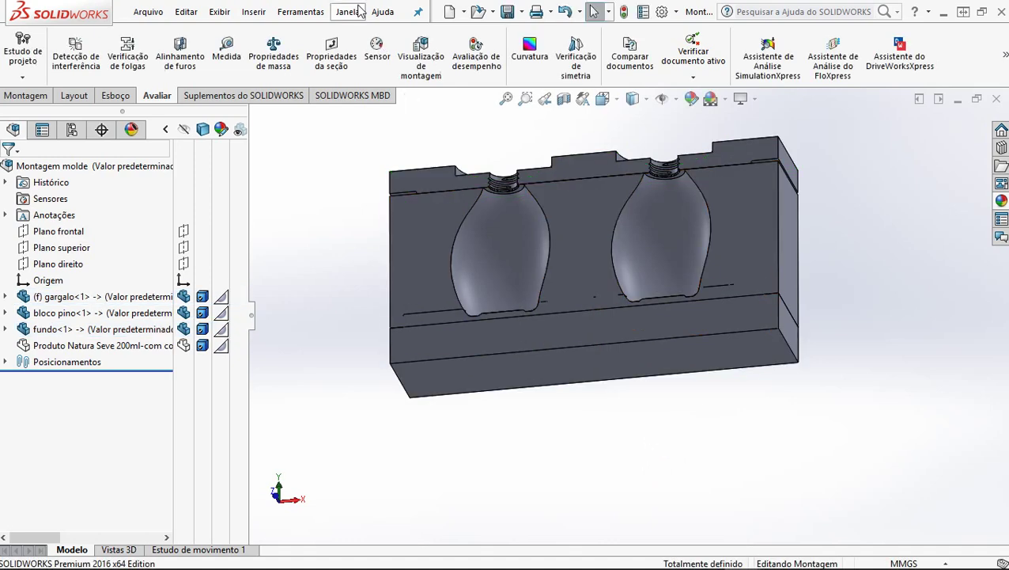
# Step: Return to the new part and reopen the rectangle's sketch for editing
pyautogui.click(348, 11)
pyautogui.click(383, 11)
pyautogui.click(348, 12)
pyautogui.click(412, 281)
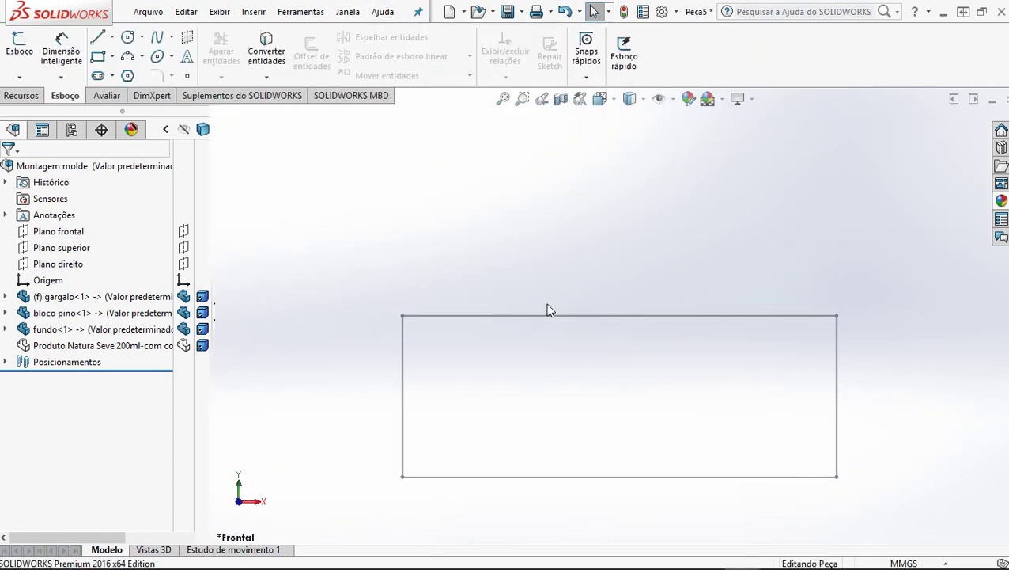
pyautogui.click(644, 316)
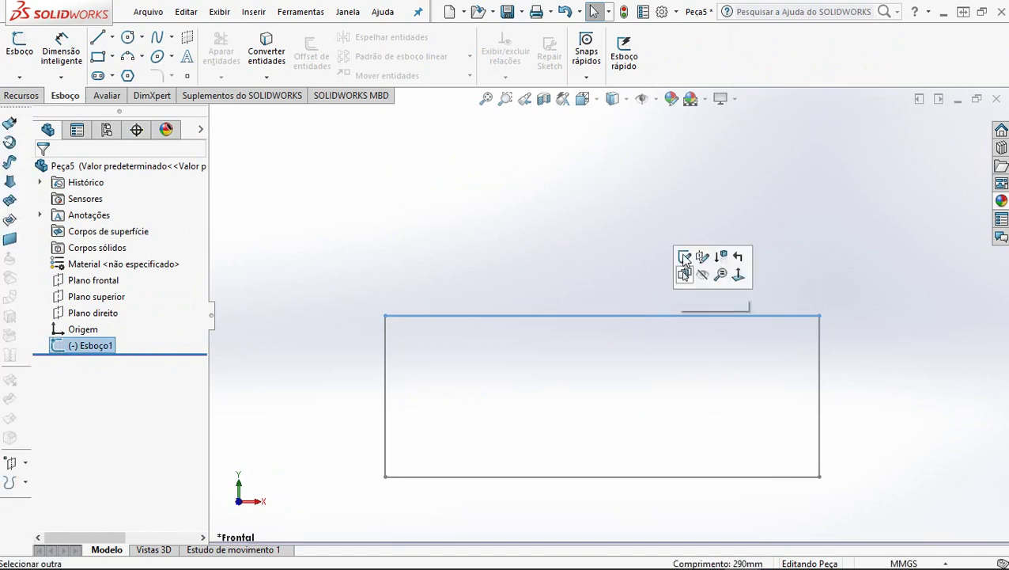
pyautogui.click(685, 259)
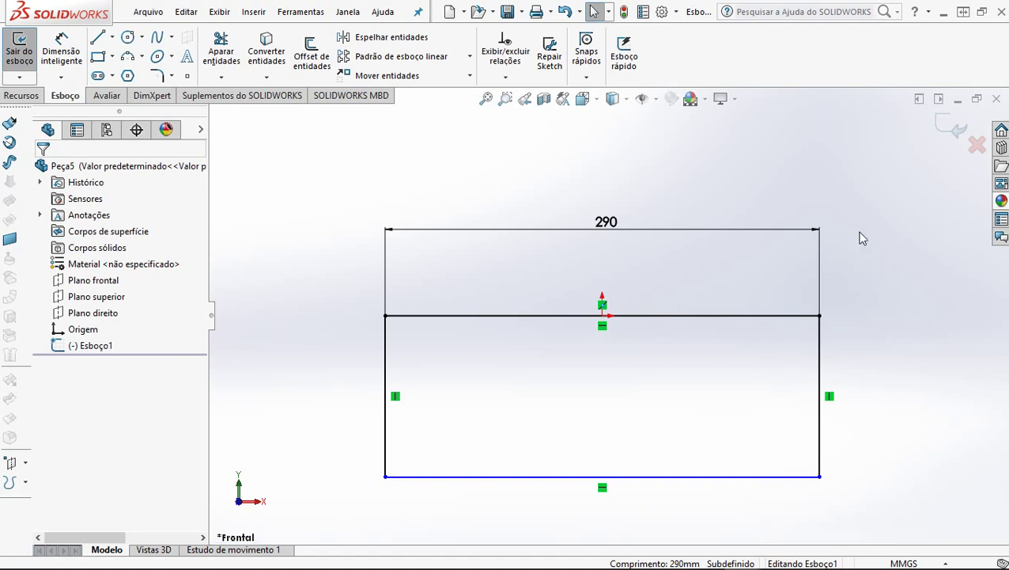
# Step: Dimension the rectangle's vertical side to 151.86 mm
pyautogui.press('s')
pyautogui.click(833, 346)
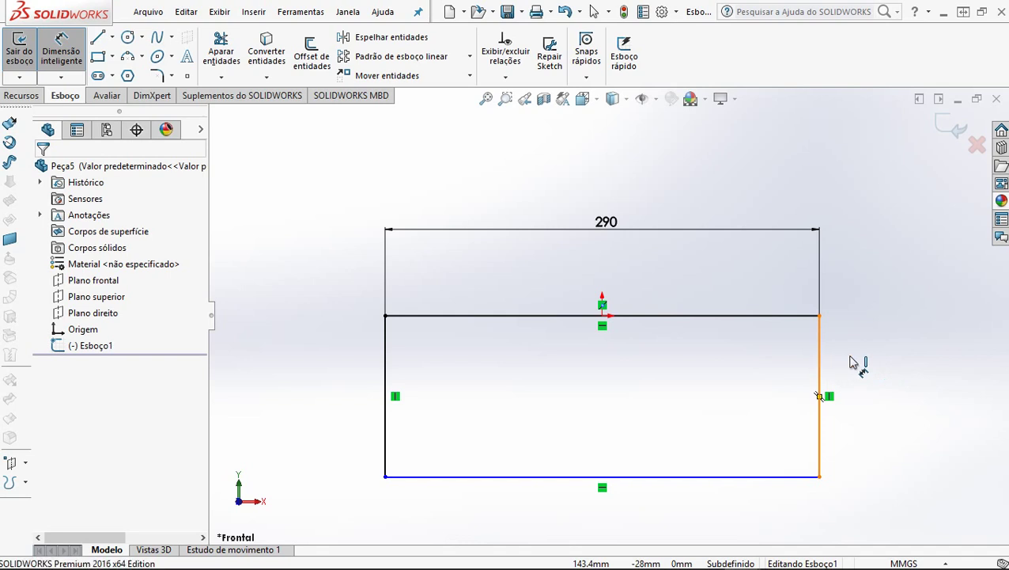
pyautogui.click(873, 396)
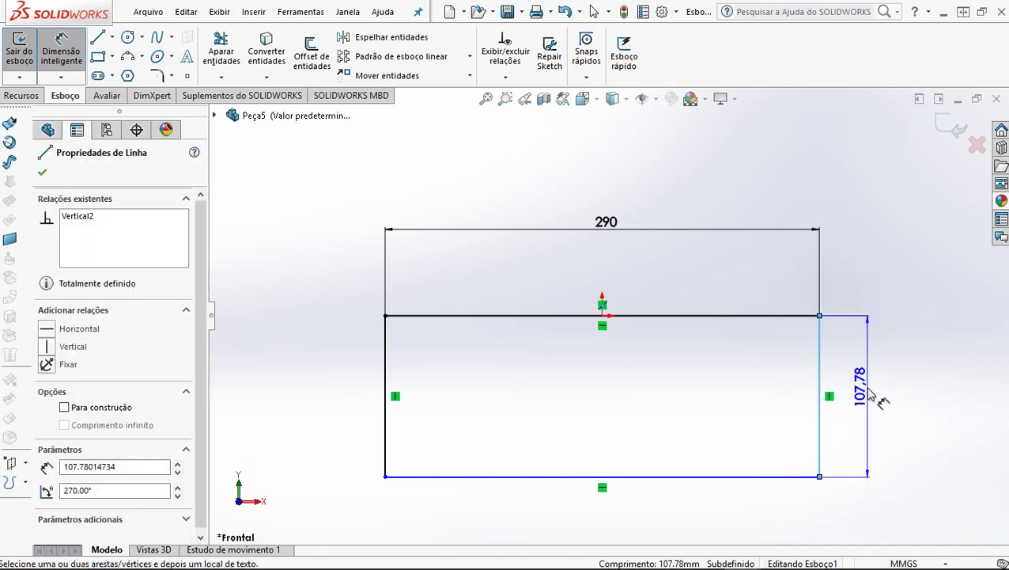
pyautogui.click(869, 391)
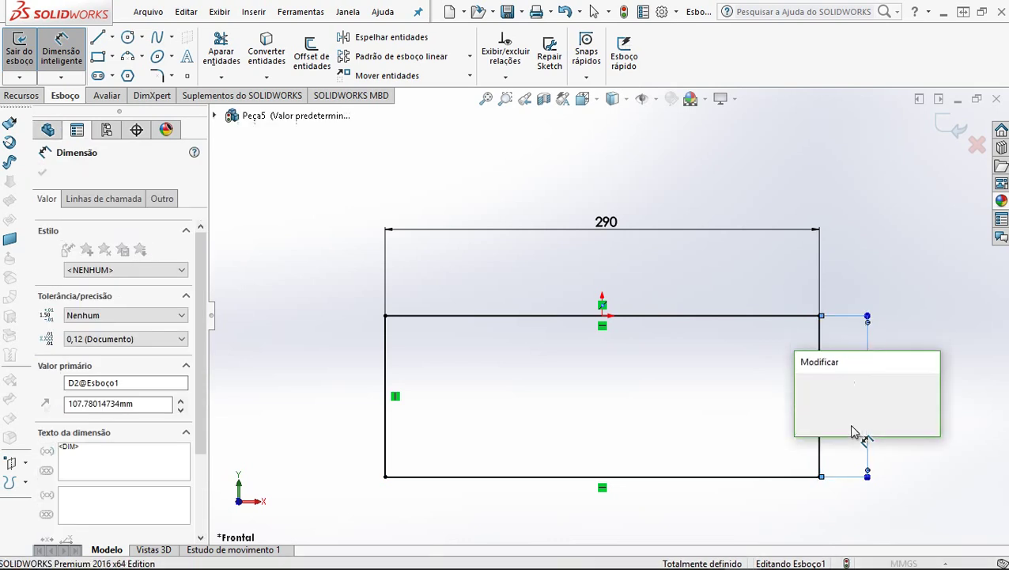
pyautogui.write('151.86mm')
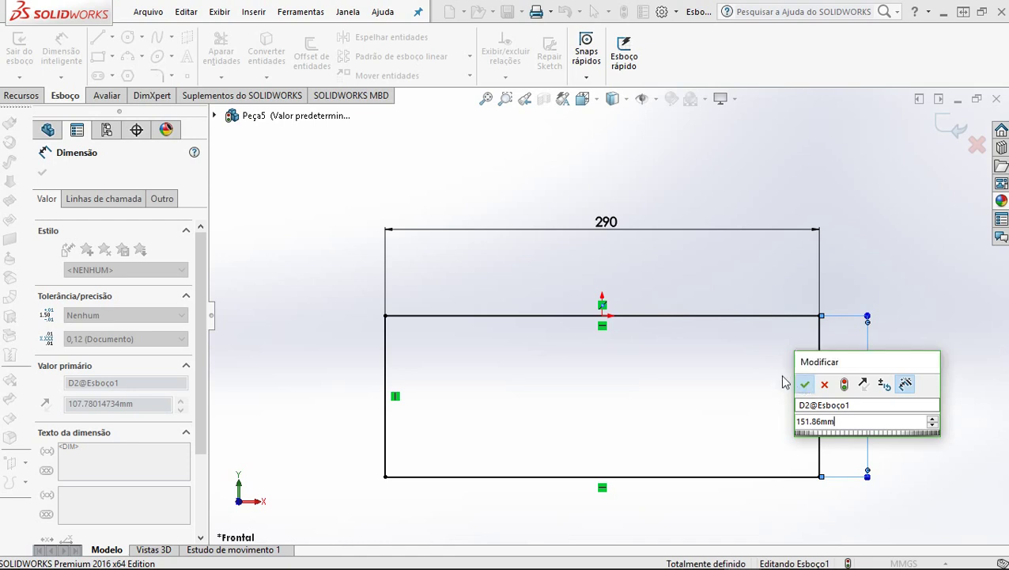
pyautogui.click(804, 385)
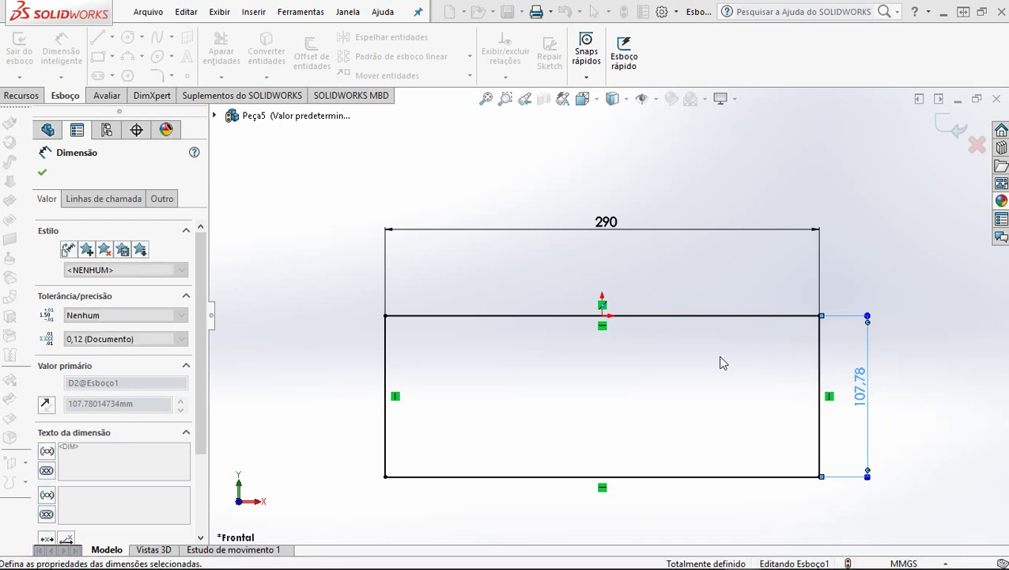
# Step: Extrude the rectangle as a blind (Cego) boss 20 mm deep in the reversed direction
pyautogui.click(24, 95)
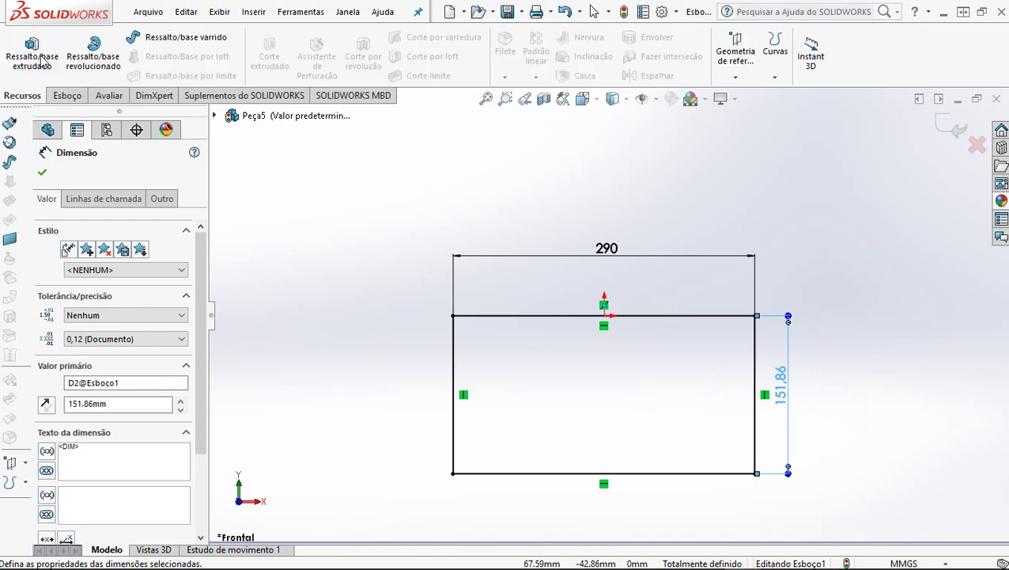
pyautogui.click(42, 58)
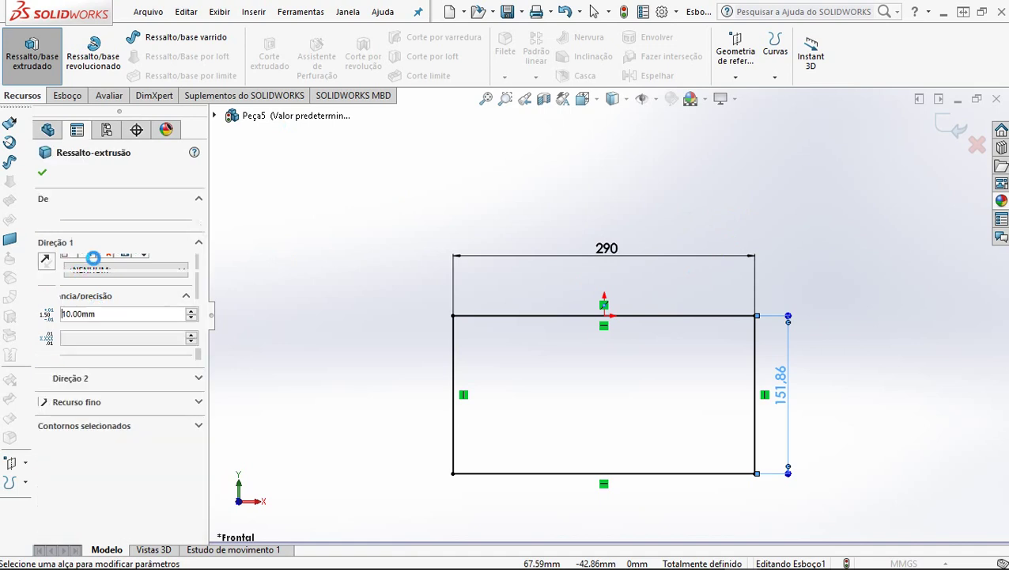
pyautogui.click(44, 259)
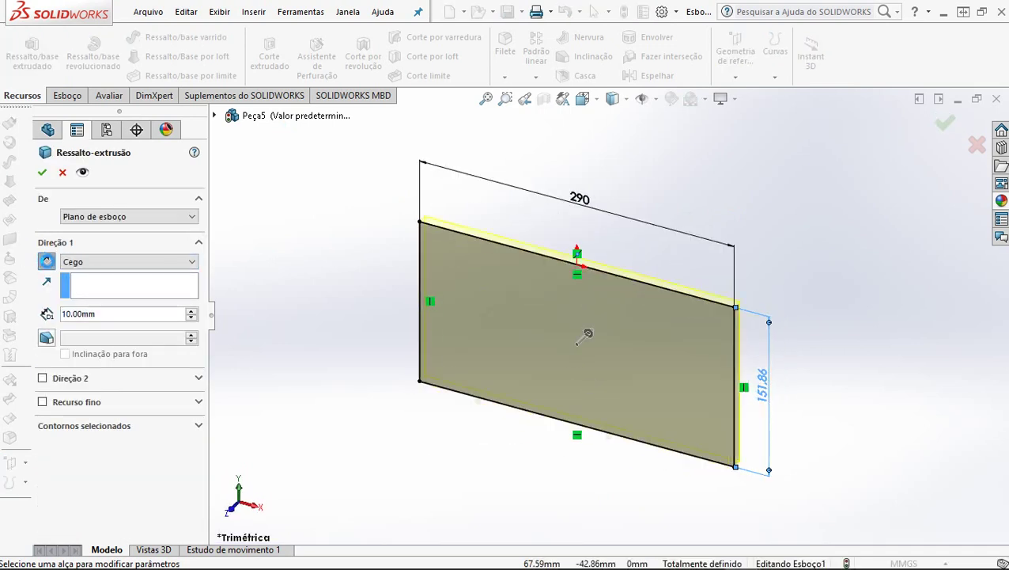
pyautogui.click(191, 312)
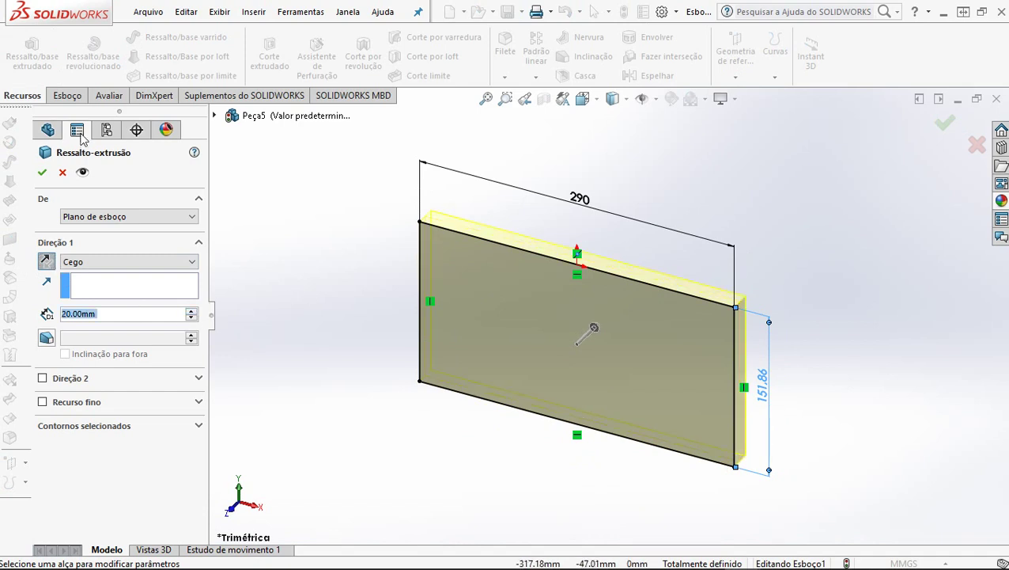
pyautogui.click(43, 172)
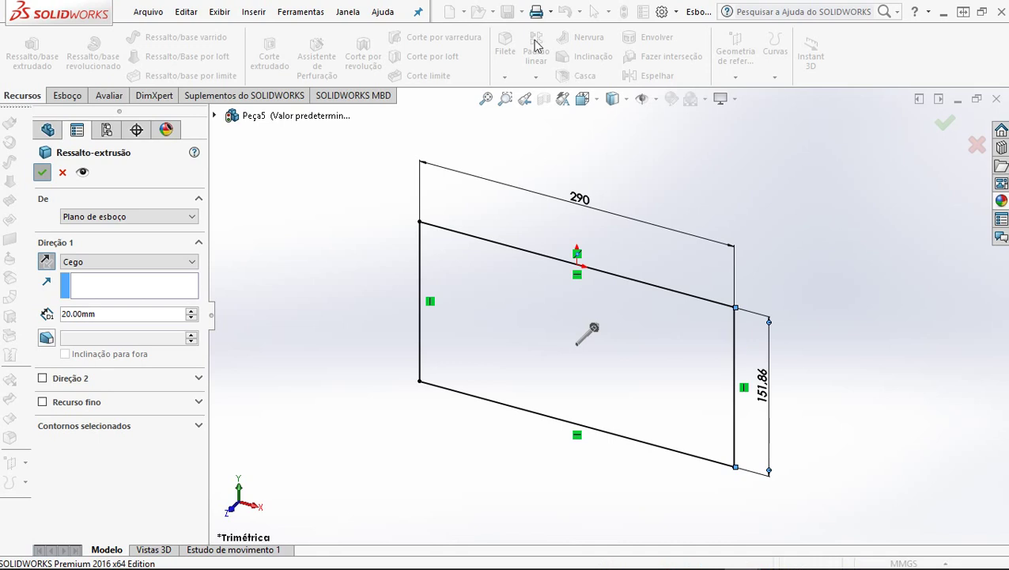
# Step: Save the plate as a part named "pl. base" in the video aula 04 folder
pyautogui.press('Return')
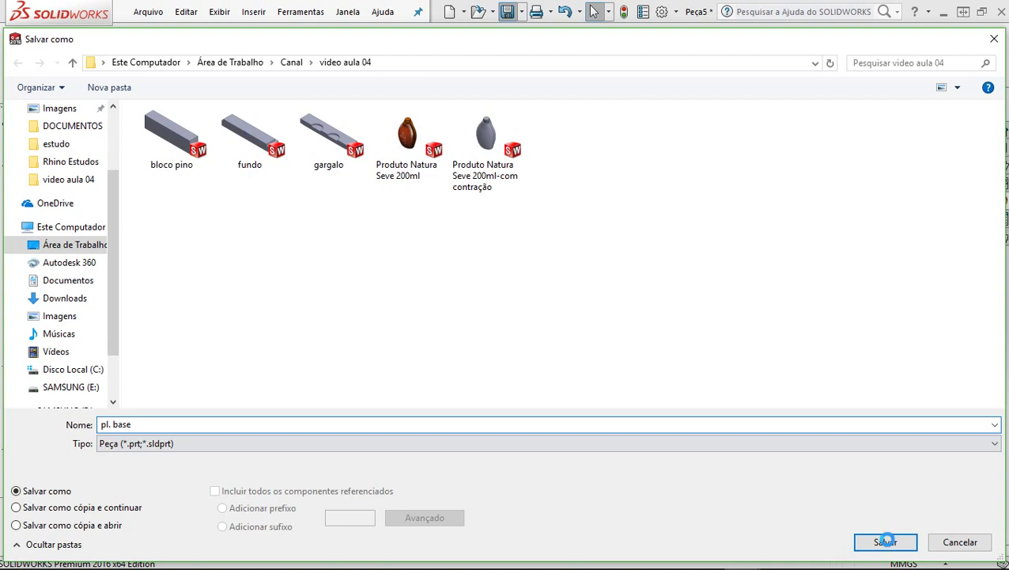
pyautogui.click(887, 541)
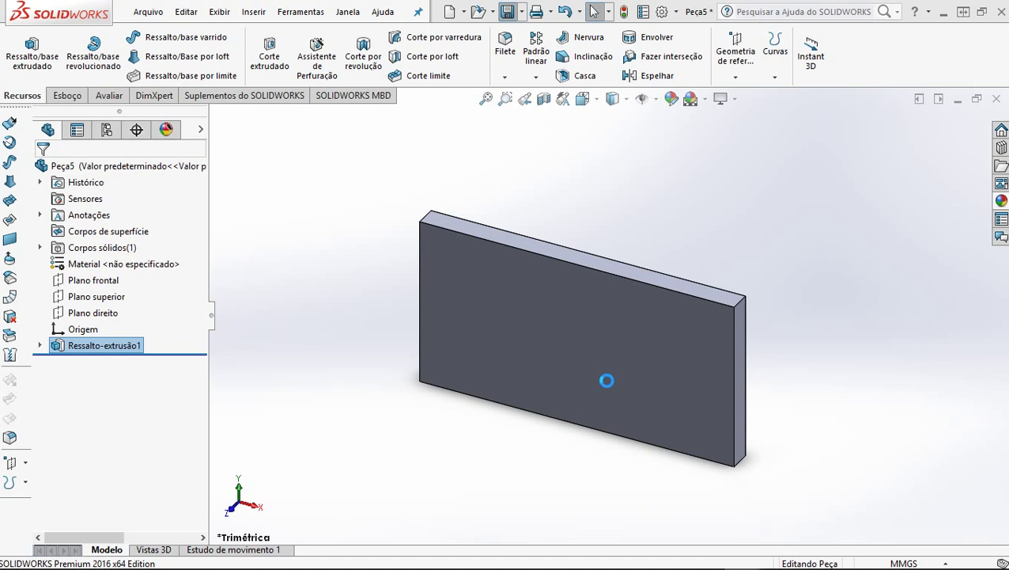
pyautogui.scroll(-3, 606, 380)
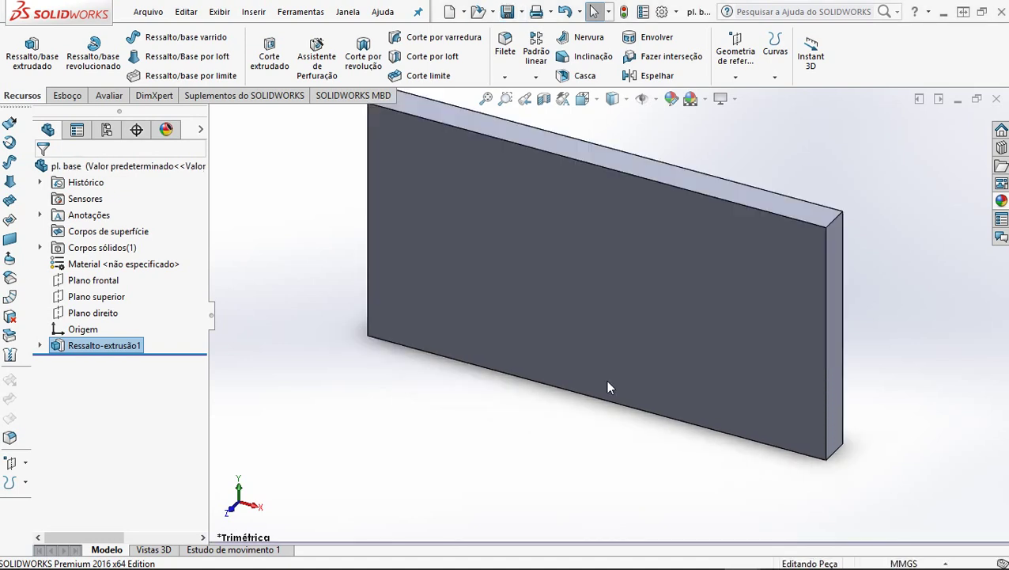
pyautogui.scroll(2, 737, 277)
# Step: Switch to the Montagem molde assembly and insert the pl. base part beside the mold blocks
pyautogui.click(349, 12)
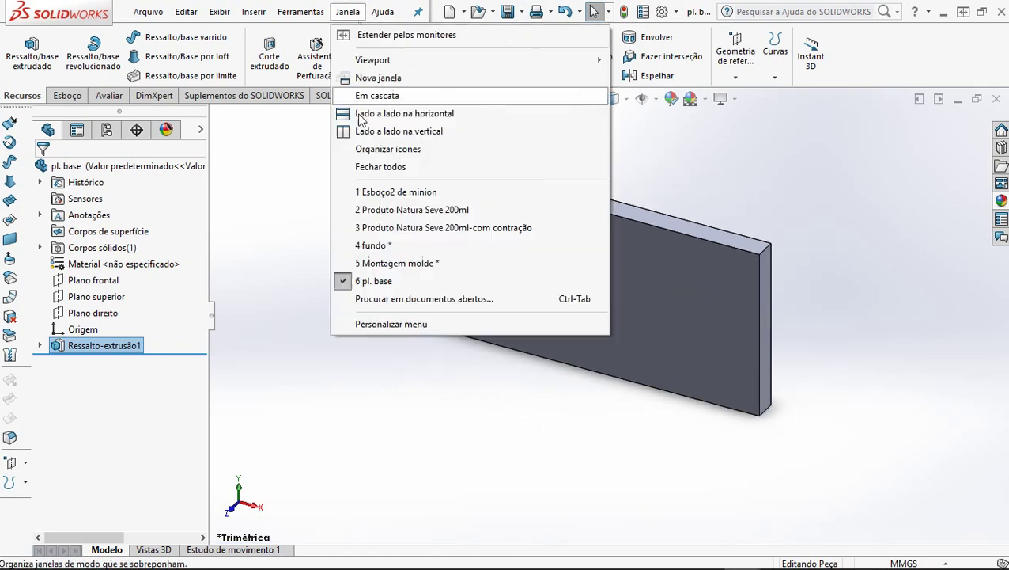
pyautogui.click(397, 263)
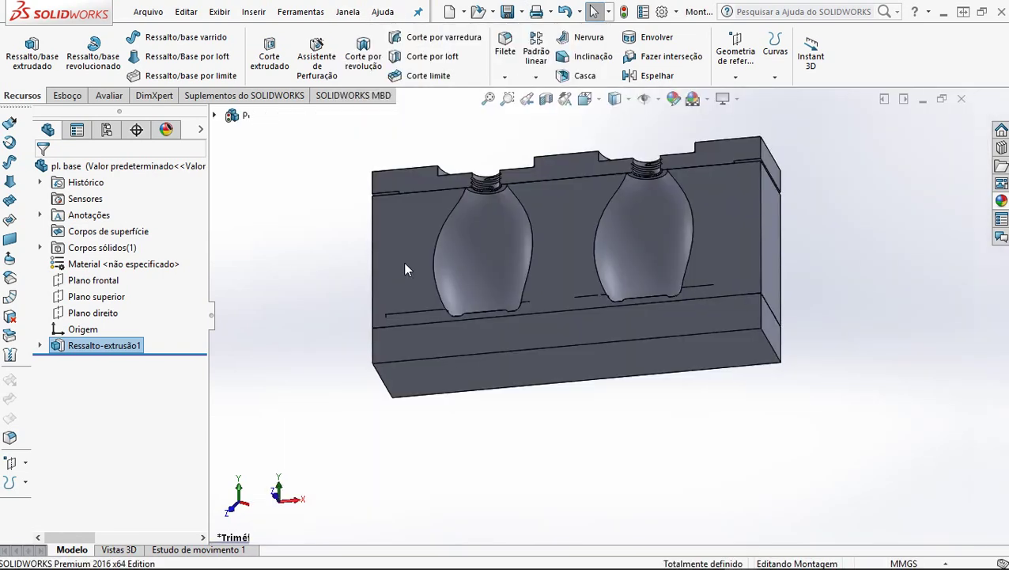
pyautogui.moveTo(604, 237); pyautogui.dragTo(560, 326, button='middle')
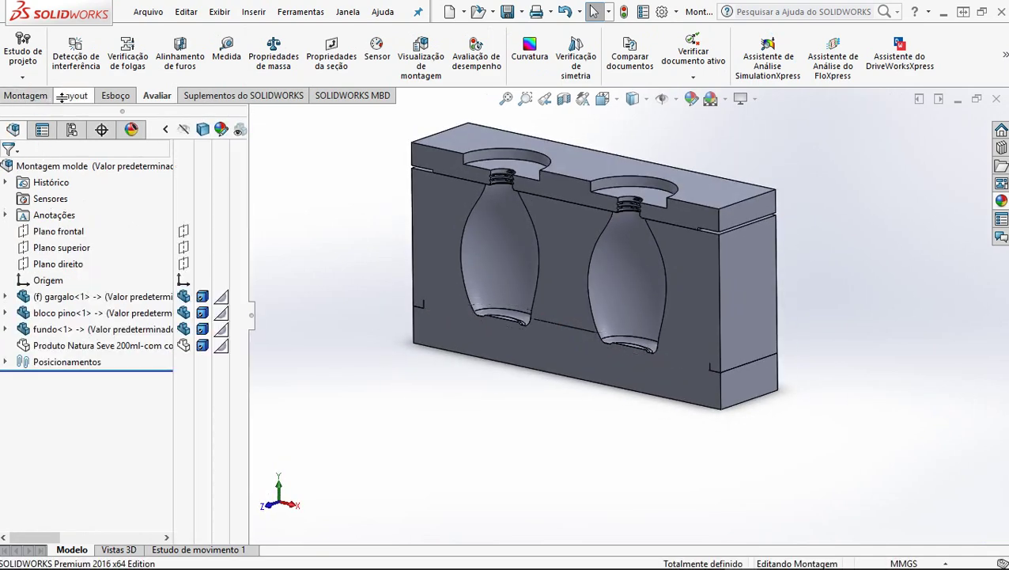
pyautogui.click(26, 95)
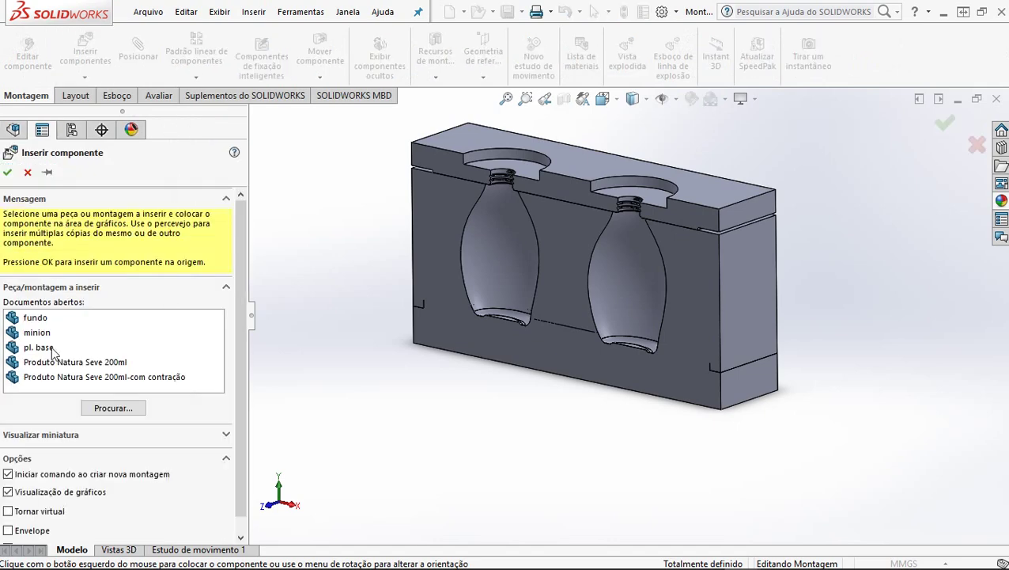
pyautogui.click(54, 348)
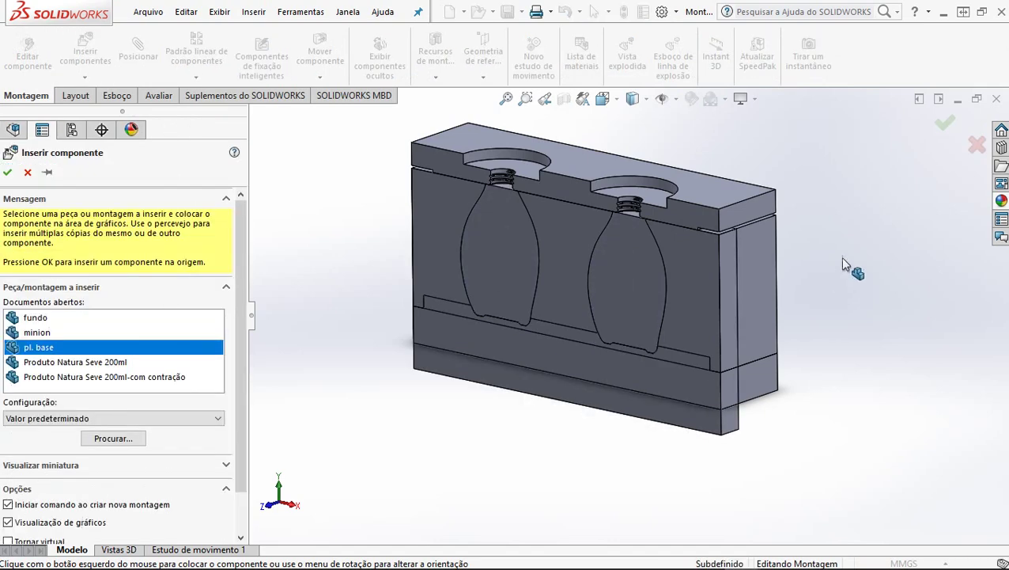
pyautogui.click(790, 327)
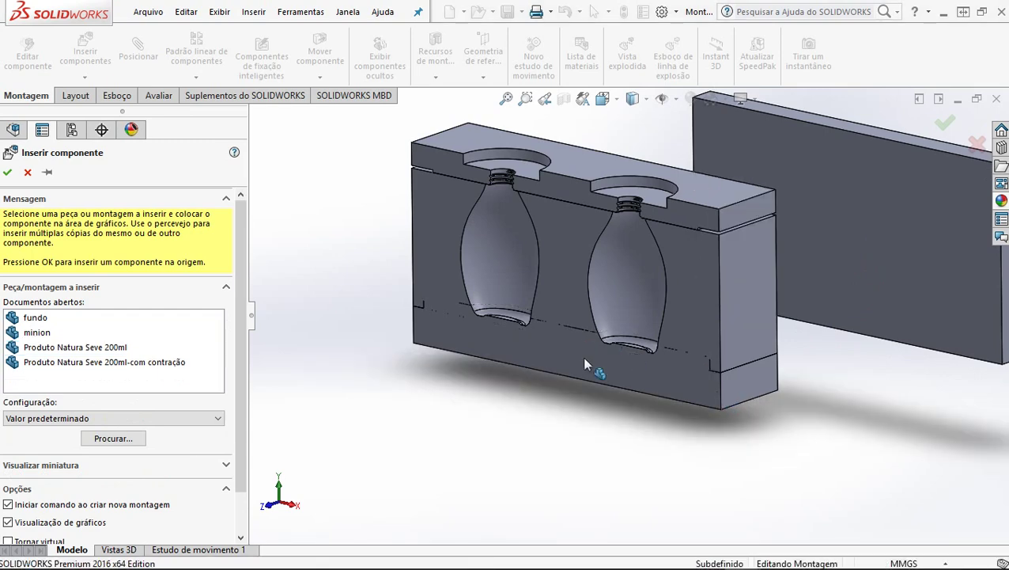
# Step: Mate the large face of pl. base coincident with the back face of the gargalo block
pyautogui.moveTo(582, 358); pyautogui.dragTo(748, 296, button='middle')
pyautogui.click(744, 295)
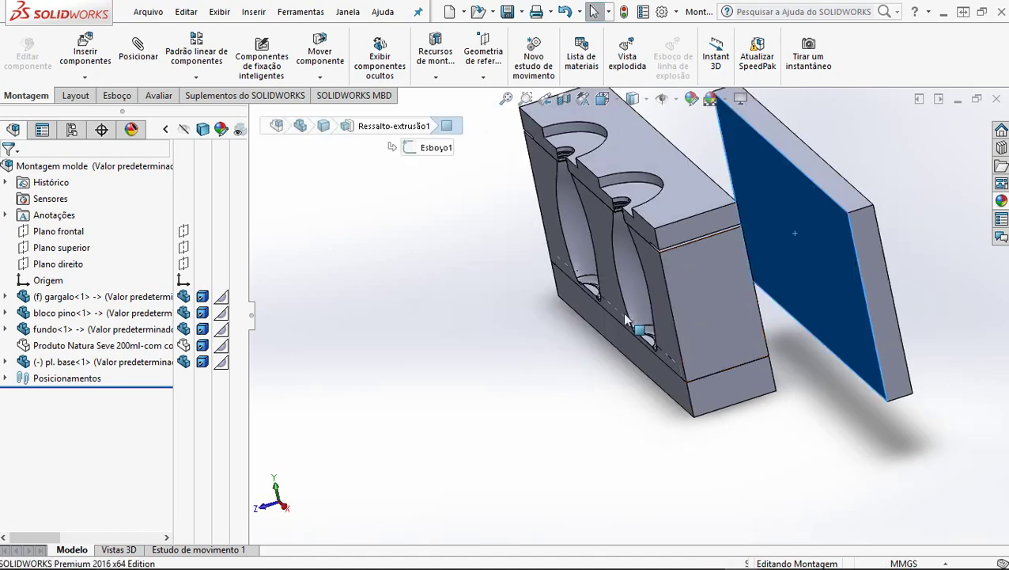
pyautogui.moveTo(606, 332); pyautogui.dragTo(772, 269, button='middle')
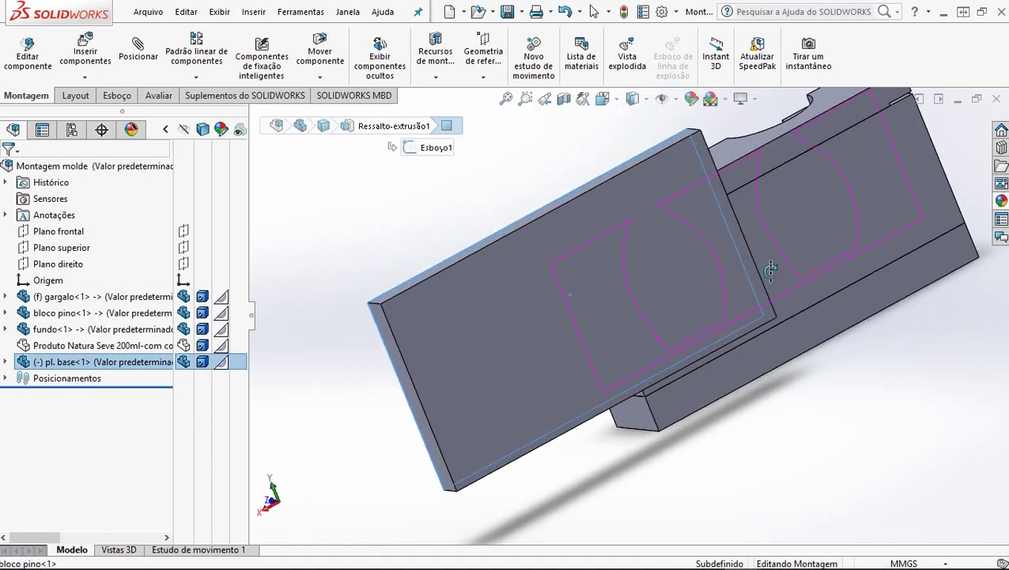
pyautogui.scroll(3, 771, 265)
pyautogui.scroll(-1, 771, 257)
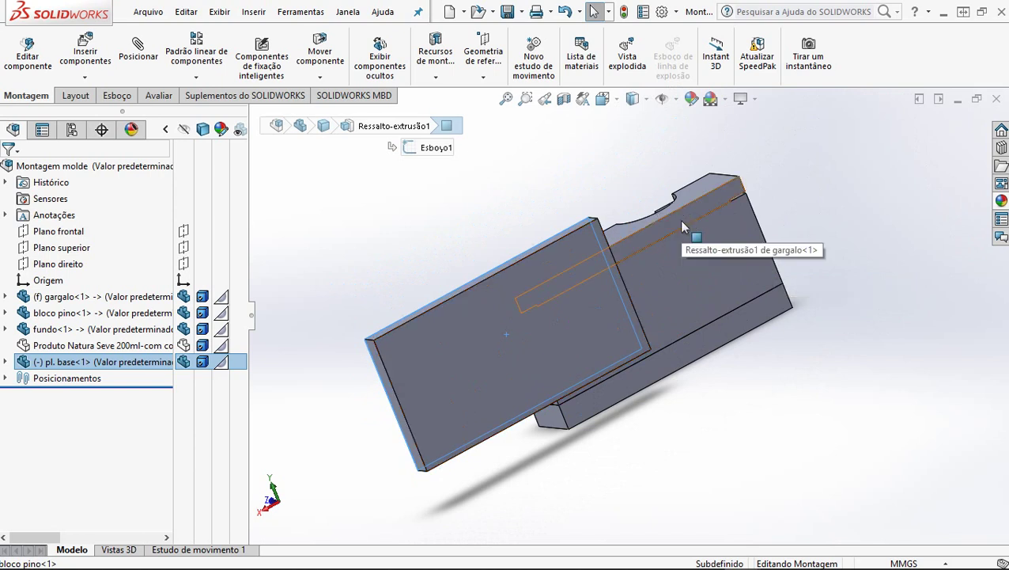
pyautogui.click(682, 226)
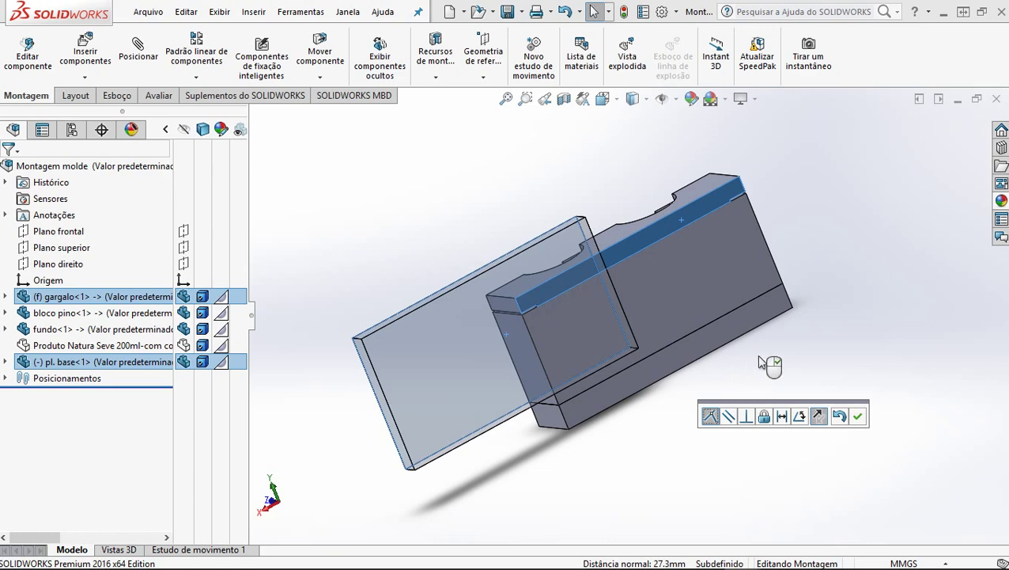
pyautogui.click(859, 417)
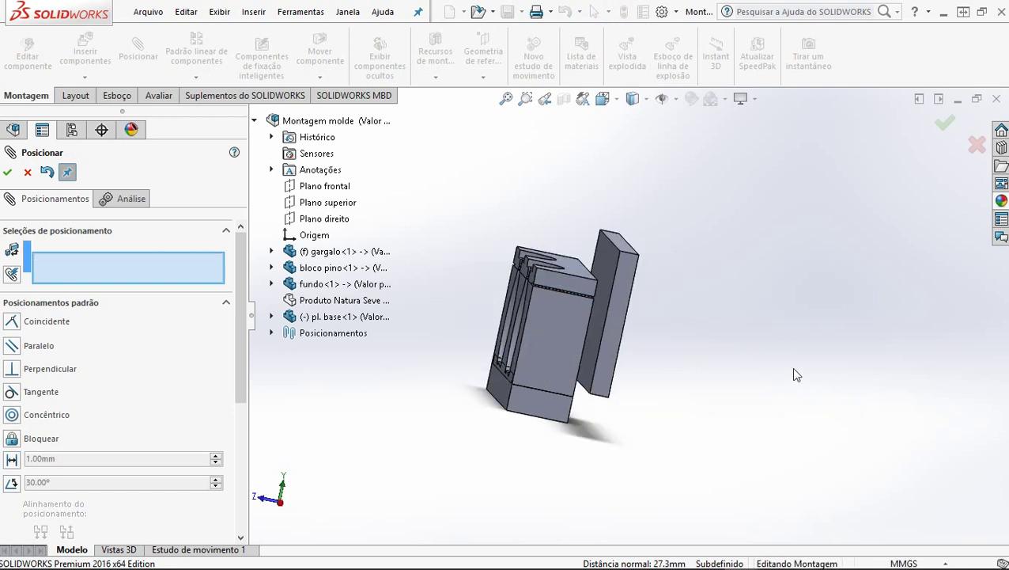
# Step: Mate the upper edge face of pl. base coincident with the top face of the gargalo block
pyautogui.moveTo(792, 372); pyautogui.dragTo(782, 441, button='middle')
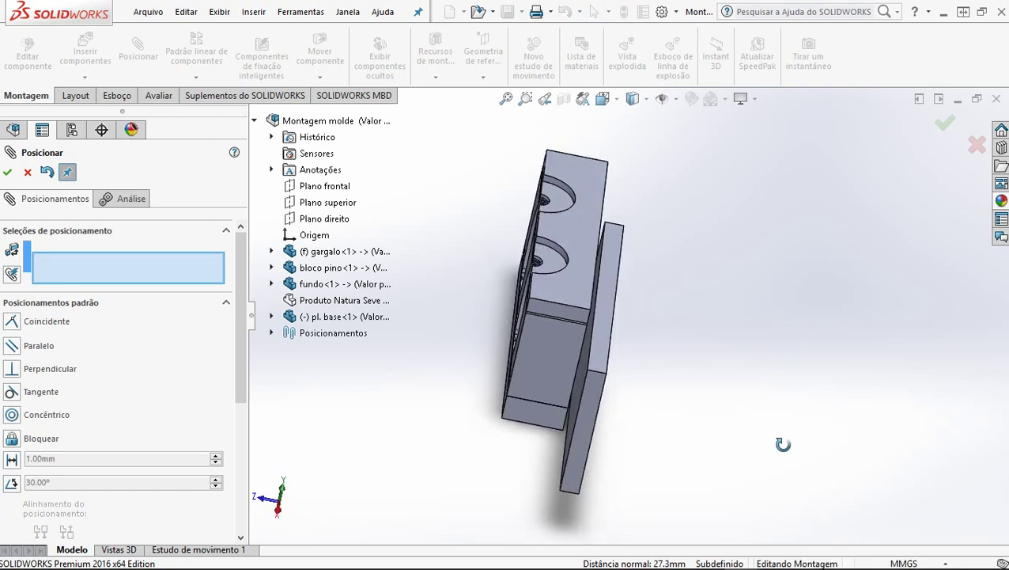
pyautogui.click(610, 273)
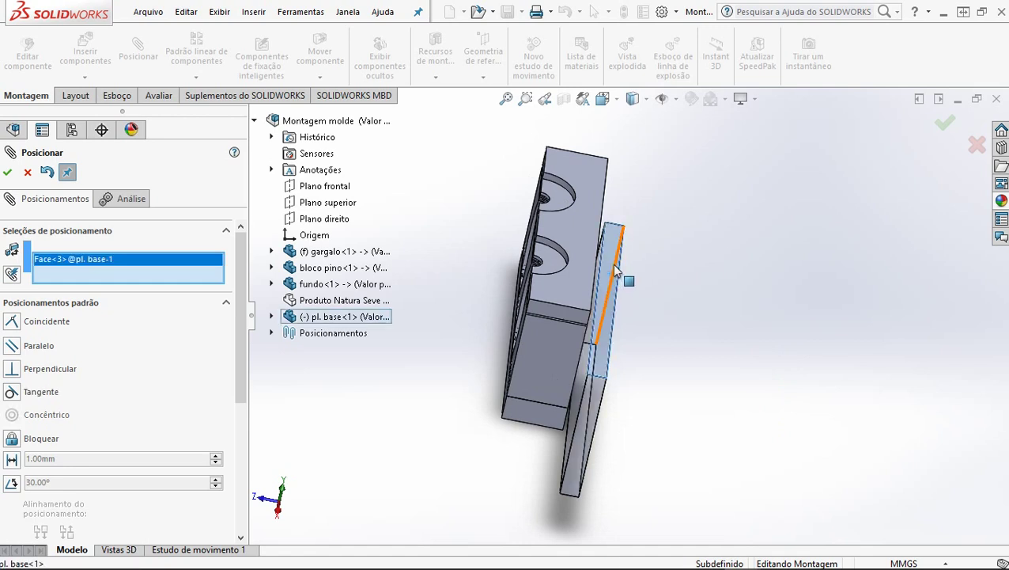
pyautogui.click(589, 216)
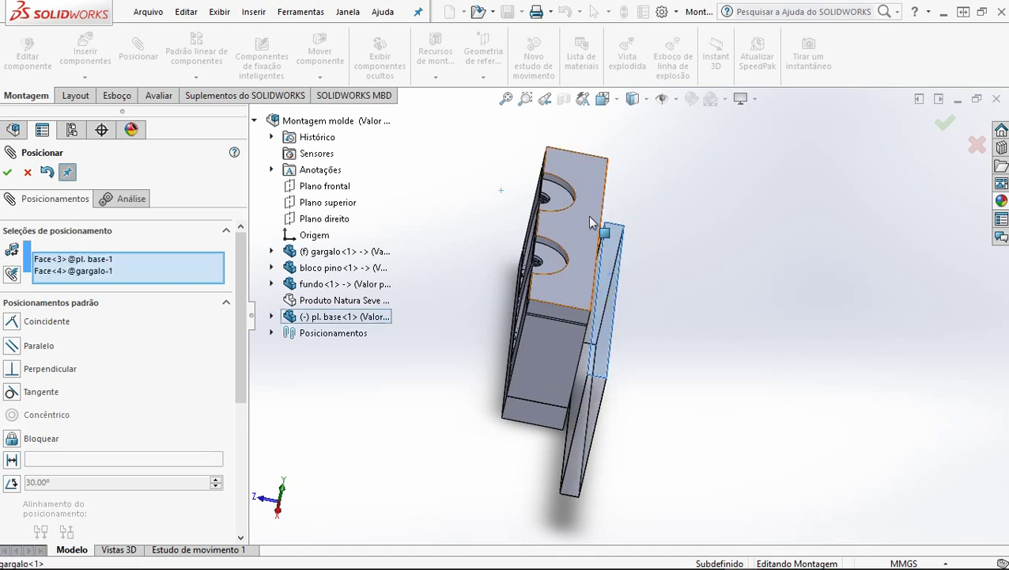
pyautogui.rightClick(696, 282)
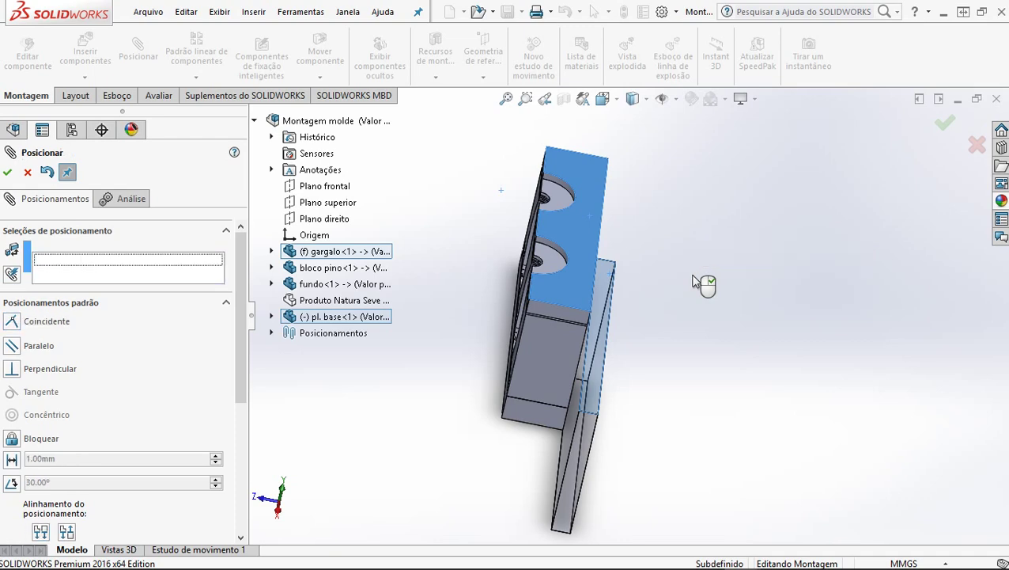
# Step: Mate the Plano direito of pl. base coincident with the assembly's Plano direito and finish mating
pyautogui.moveTo(678, 301); pyautogui.dragTo(732, 366, button='middle')
pyautogui.scroll(3, 402, 339)
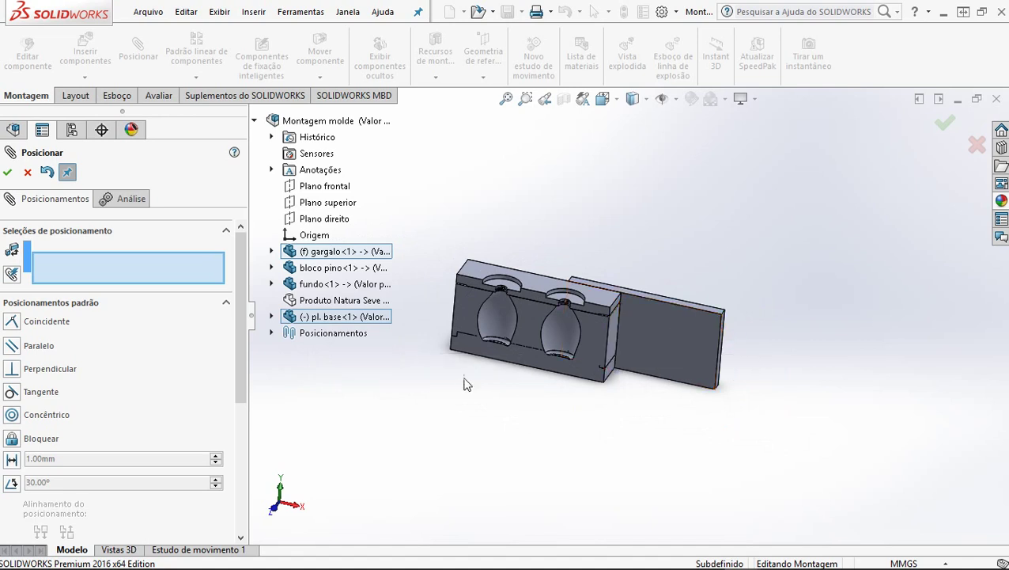
pyautogui.click(272, 317)
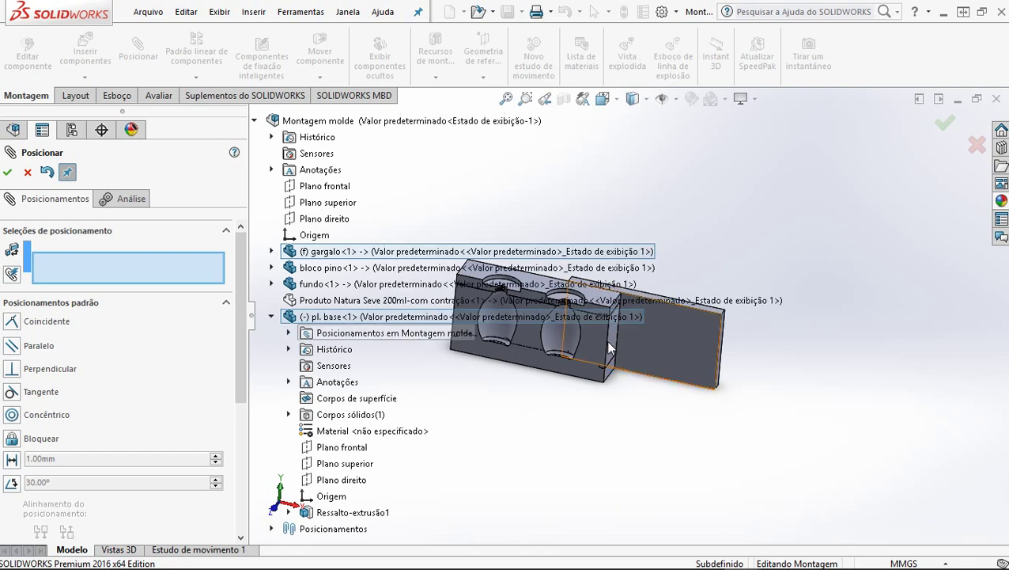
pyautogui.click(344, 481)
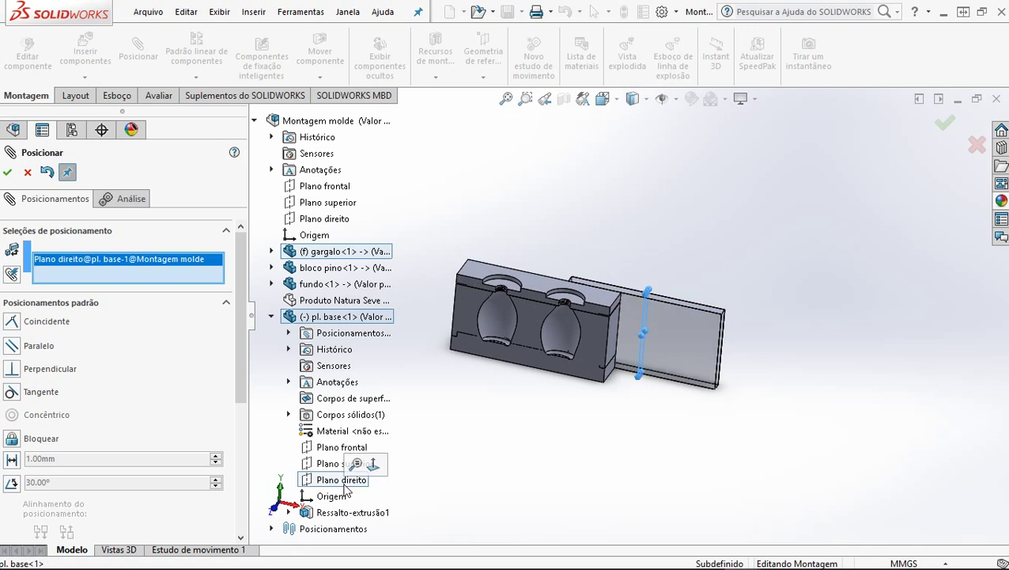
pyautogui.click(330, 226)
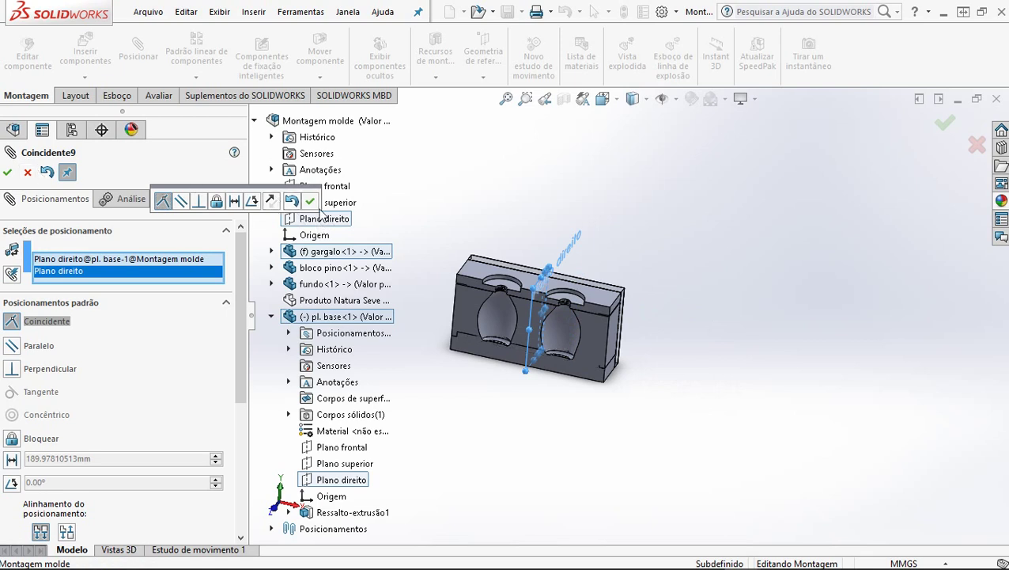
pyautogui.click(311, 202)
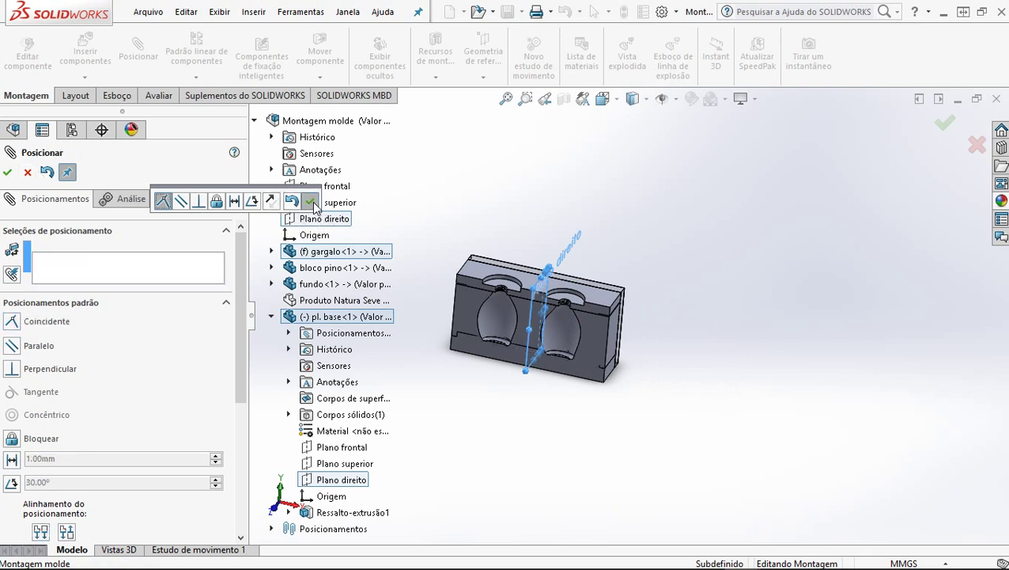
pyautogui.click(8, 172)
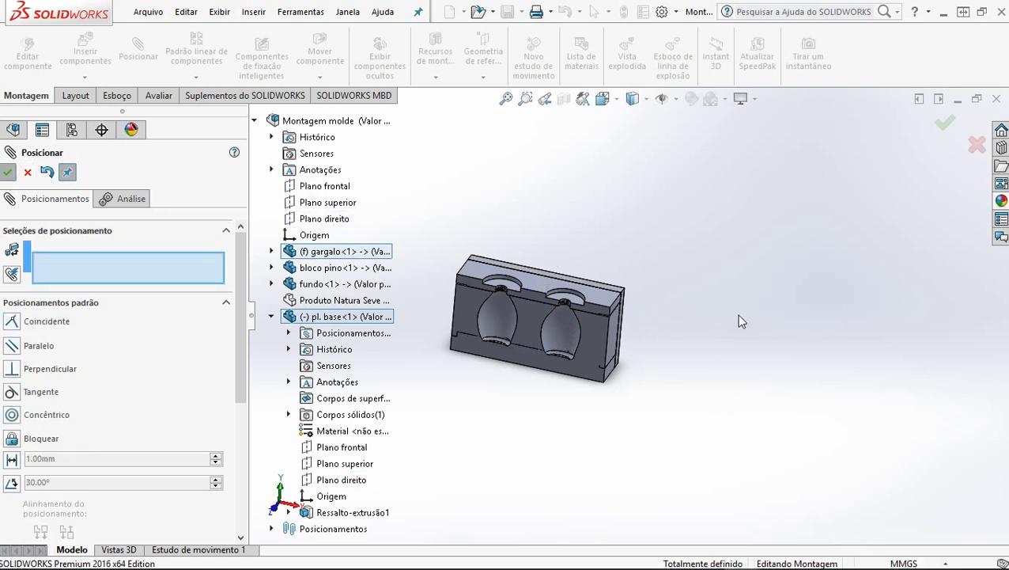
# Step: Inspect the assembled mold with its base plate and save the assembly
pyautogui.moveTo(621, 336); pyautogui.dragTo(647, 331, button='middle')
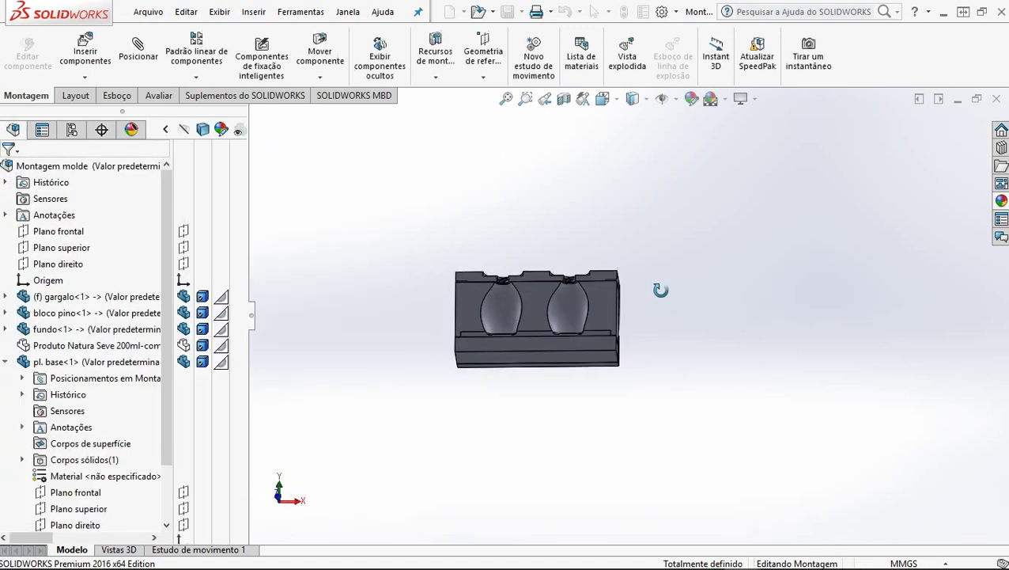
pyautogui.scroll(-4, 530, 289)
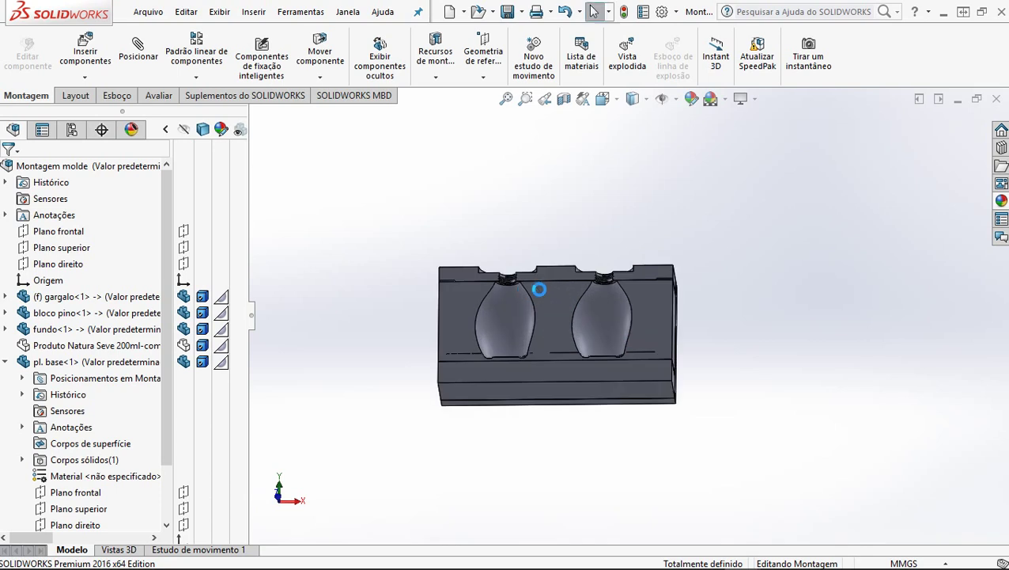
pyautogui.moveTo(537, 308); pyautogui.dragTo(518, 355, button='middle')
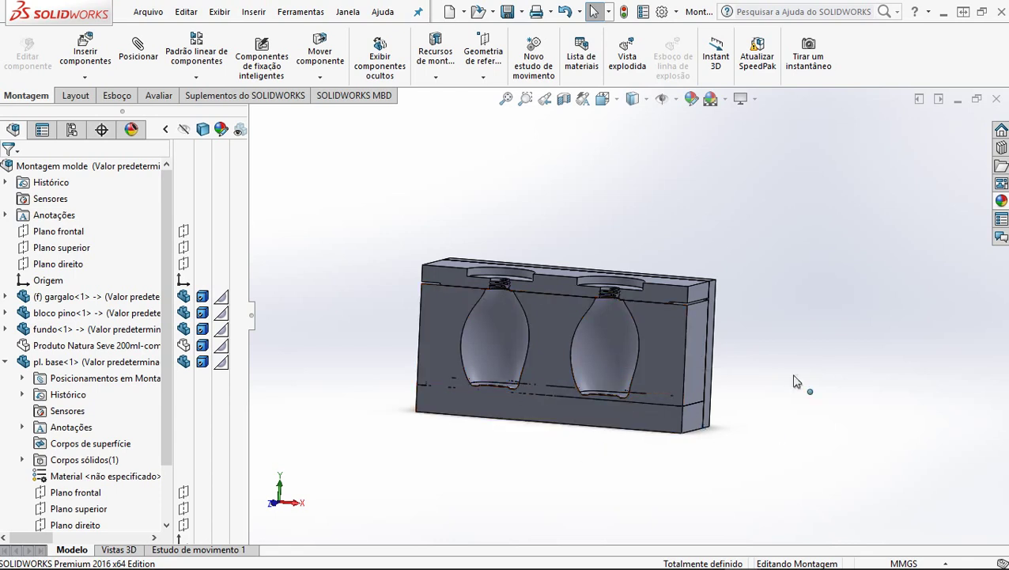
pyautogui.moveTo(793, 380); pyautogui.dragTo(769, 424, button='middle')
pyautogui.scroll(1, 553, 355)
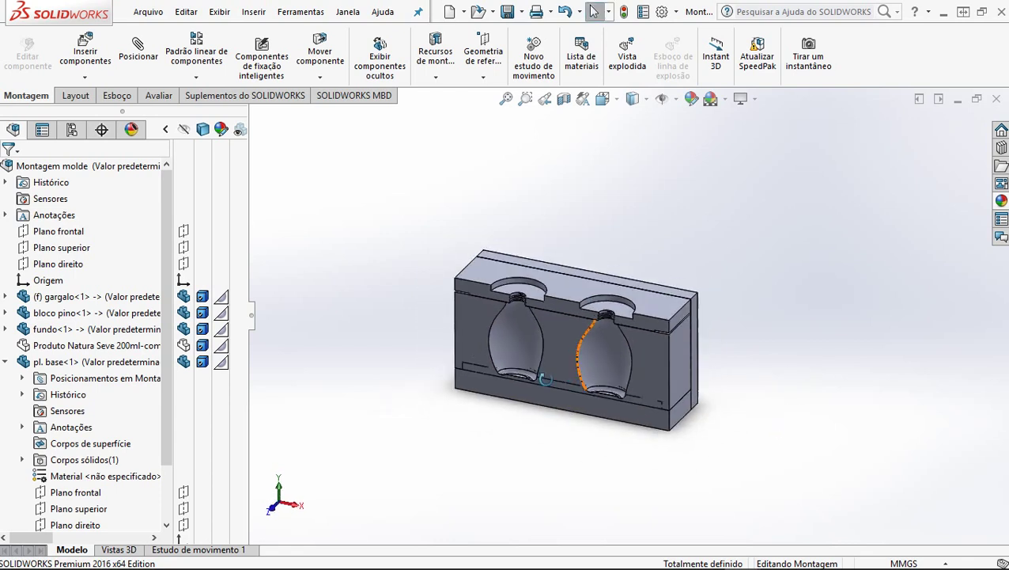
pyautogui.scroll(-2, 556, 353)
pyautogui.scroll(-1, 560, 285)
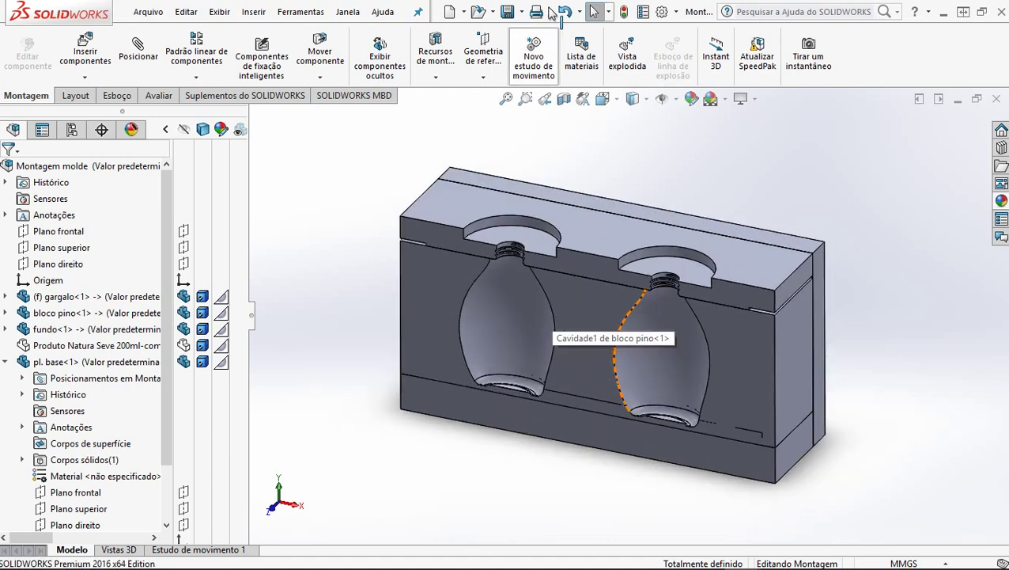
pyautogui.click(506, 13)
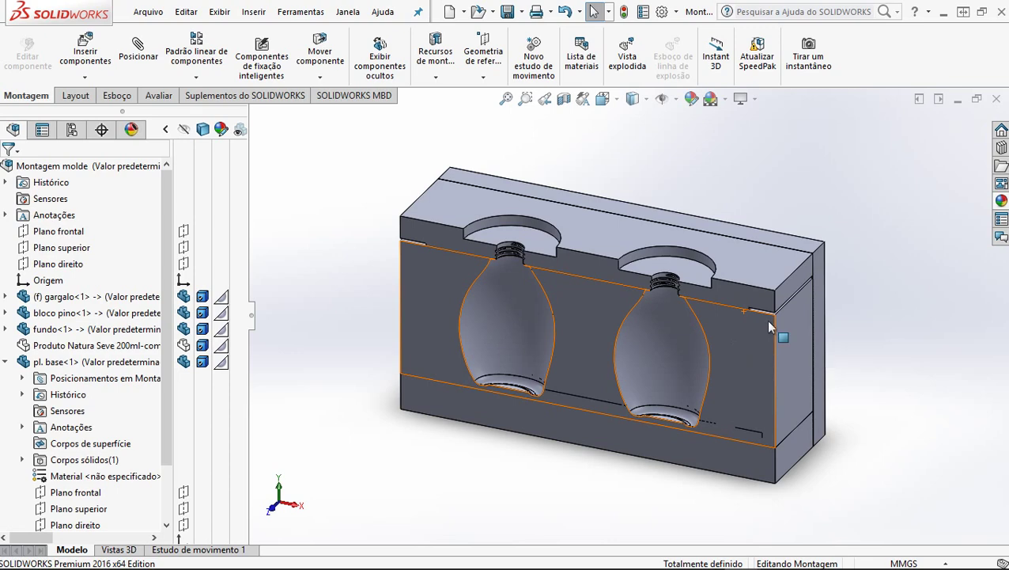
# Step: Open the fundo block from the assembly in its own part window
pyautogui.scroll(-3, 769, 325)
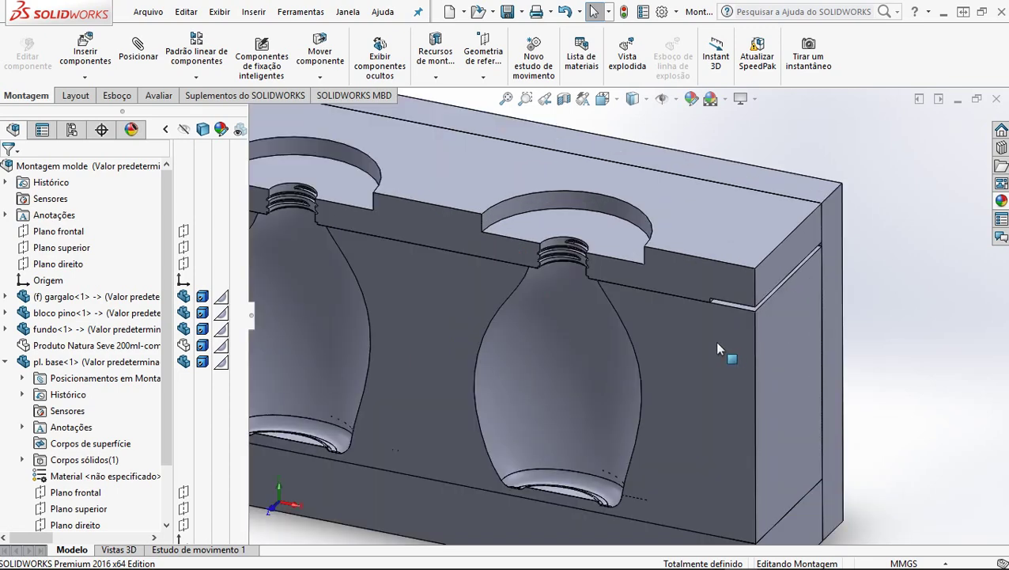
pyautogui.scroll(3, 714, 341)
pyautogui.scroll(1, 486, 340)
pyautogui.scroll(-2, 486, 338)
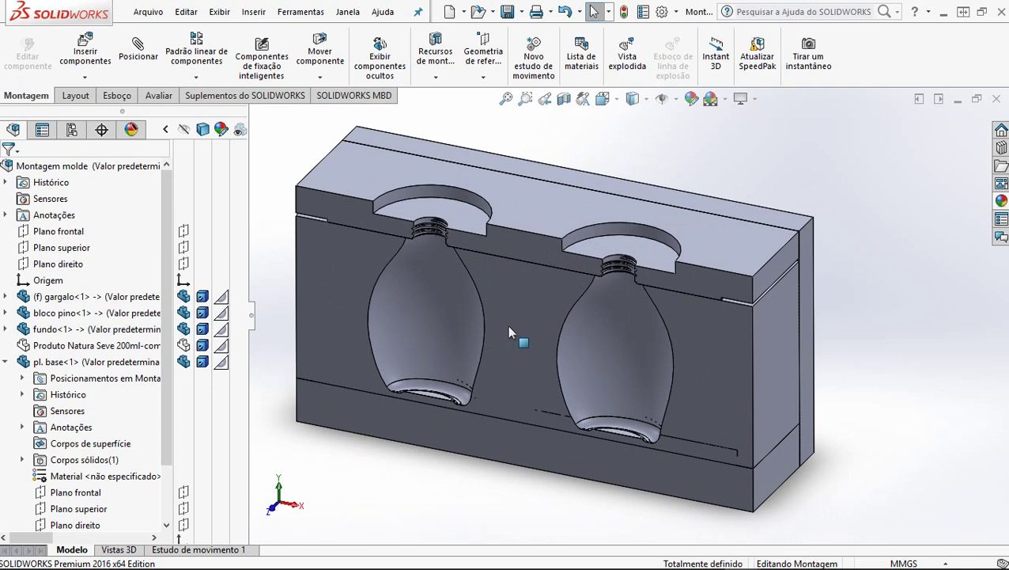
pyautogui.click(513, 433)
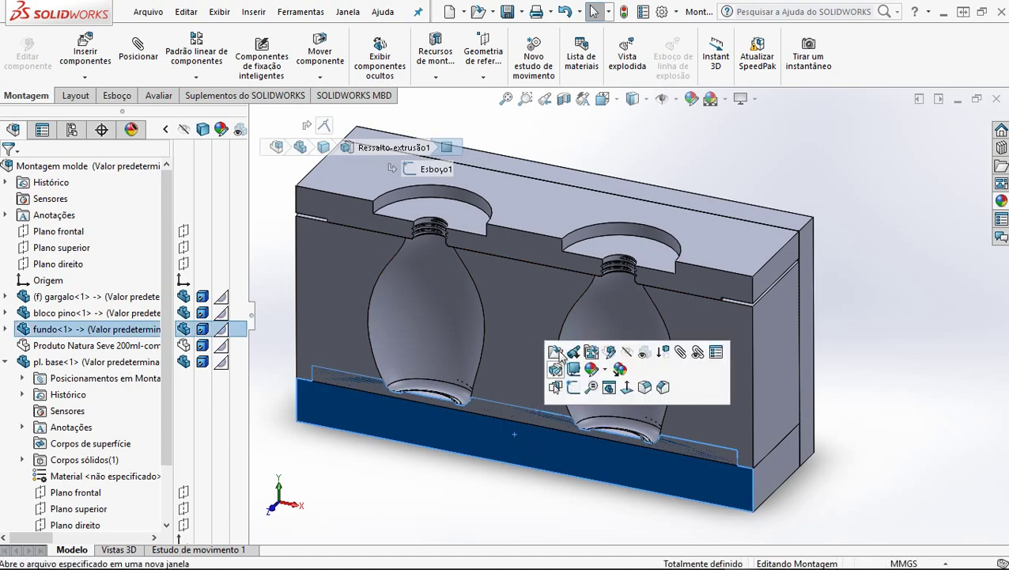
pyautogui.click(556, 351)
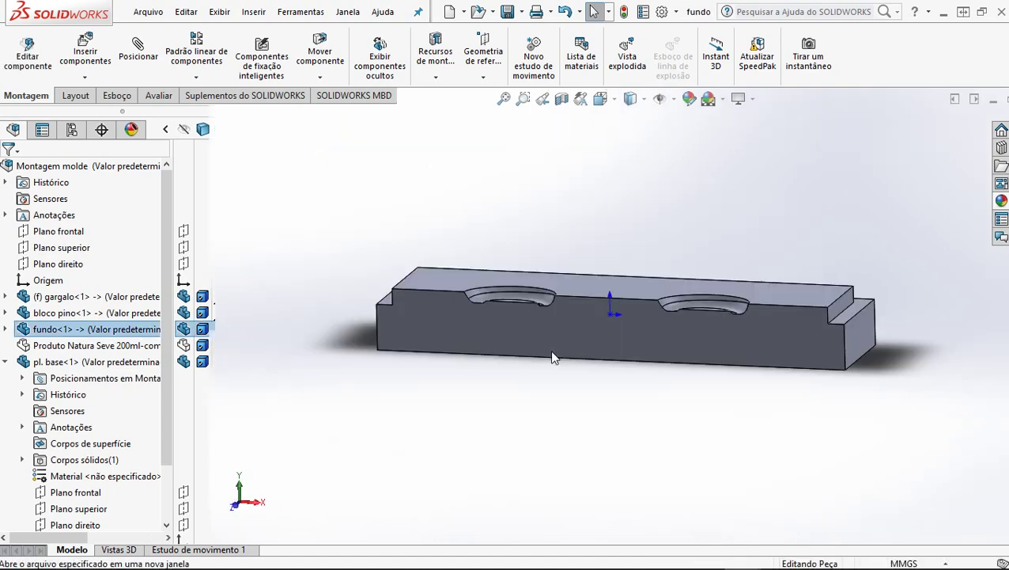
# Step: Start a sketch on the recessed rim face around the raised pad of the fundo block
pyautogui.moveTo(555, 324)
pyautogui.mouseDown(button='middle')
pyautogui.moveTo(537, 346)
pyautogui.moveTo(550, 429)
pyautogui.moveTo(527, 439)
pyautogui.moveTo(518, 425)
pyautogui.moveTo(546, 403)
pyautogui.moveTo(556, 349)
pyautogui.moveTo(546, 340)
pyautogui.mouseUp(button='middle')
pyautogui.scroll(-3, 490, 341)
pyautogui.scroll(2, 491, 342)
pyautogui.scroll(-1, 571, 321)
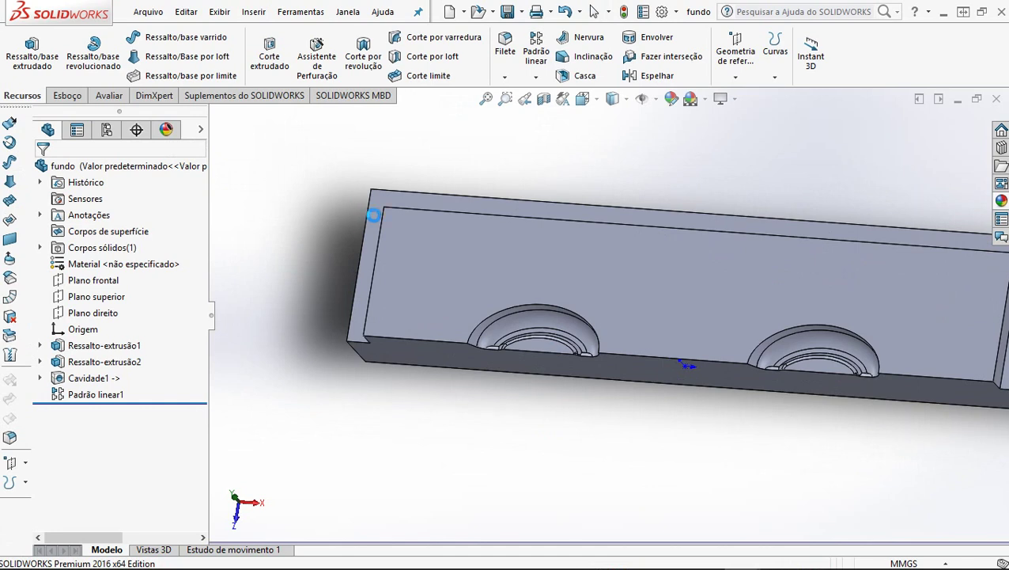
pyautogui.click(388, 219)
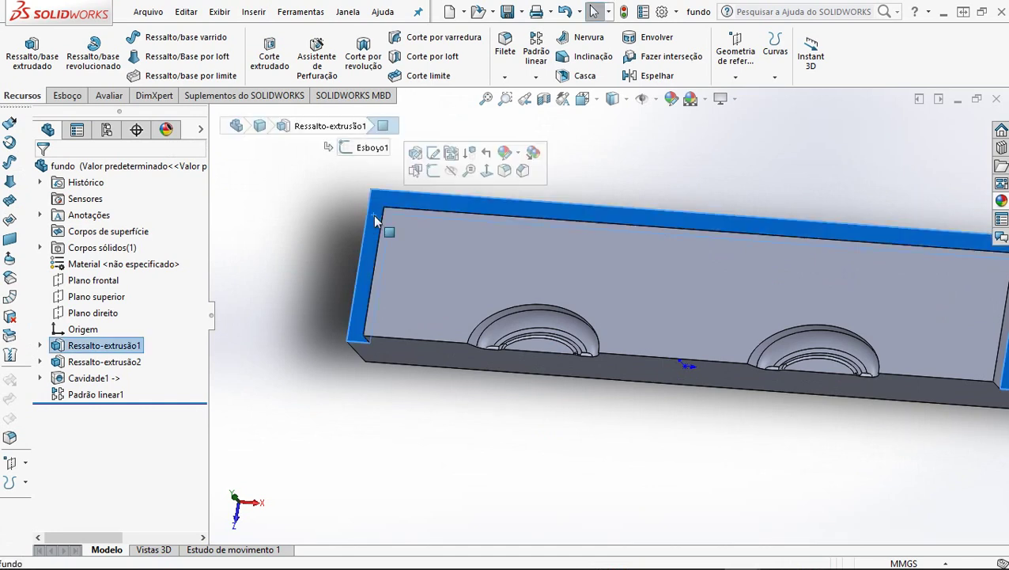
pyautogui.click(433, 170)
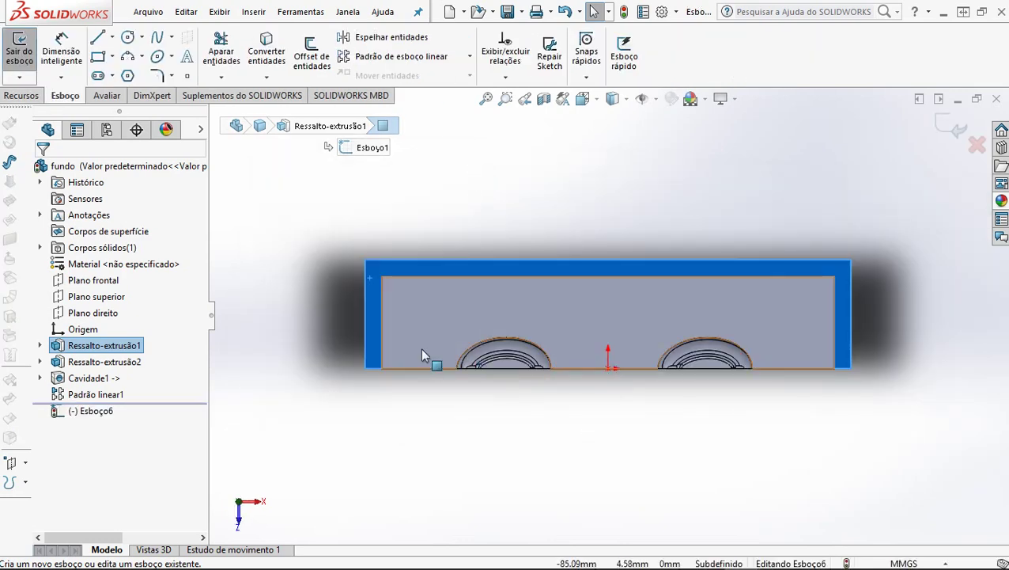
# Step: Convert the three inner contour edges of the left cavity, the large arc and both small end arcs, into sketch entities
pyautogui.scroll(-3, 431, 360)
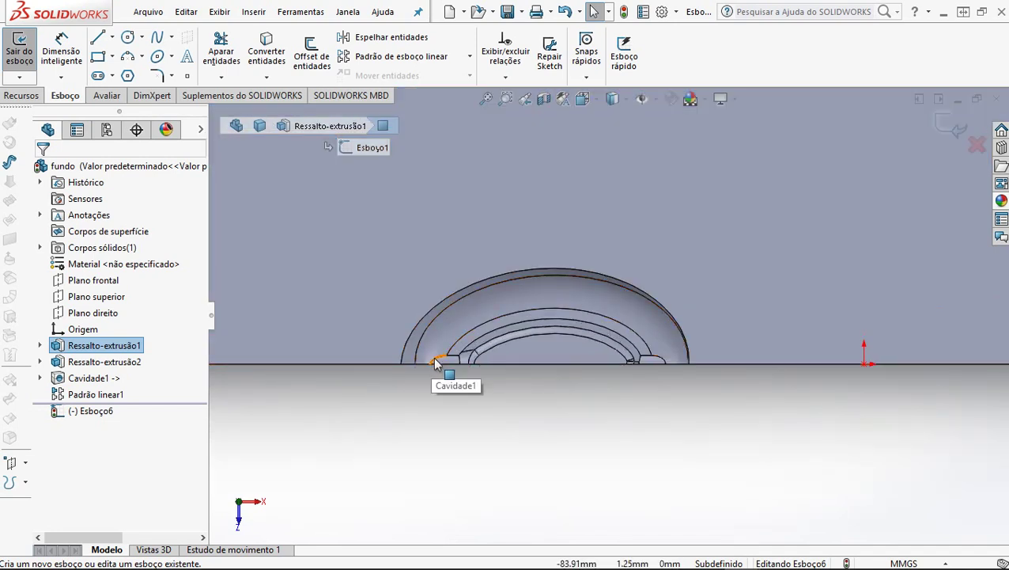
pyautogui.click(436, 362)
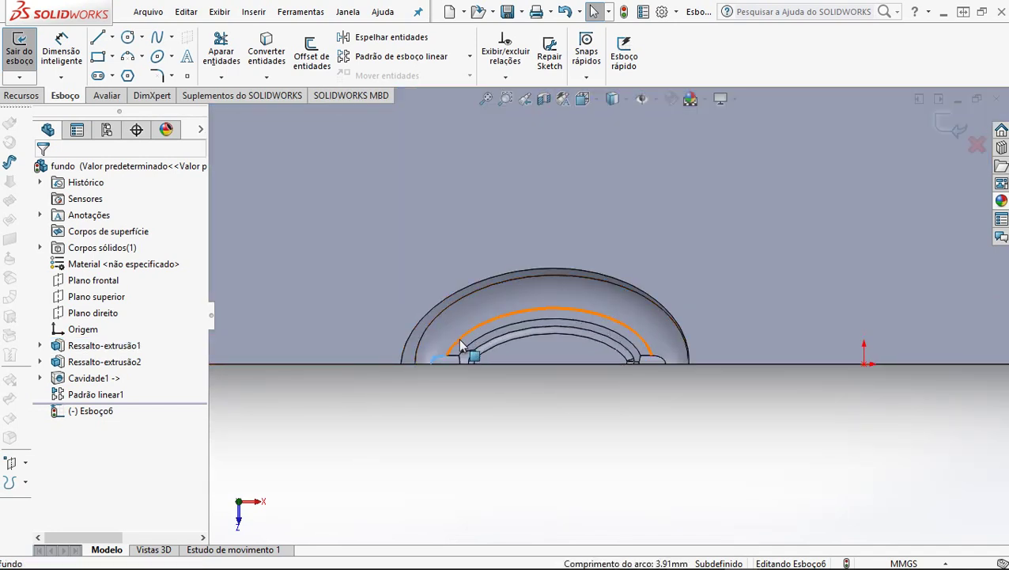
pyautogui.keyDown('ctrl'); pyautogui.click(463, 346); pyautogui.keyUp('ctrl')
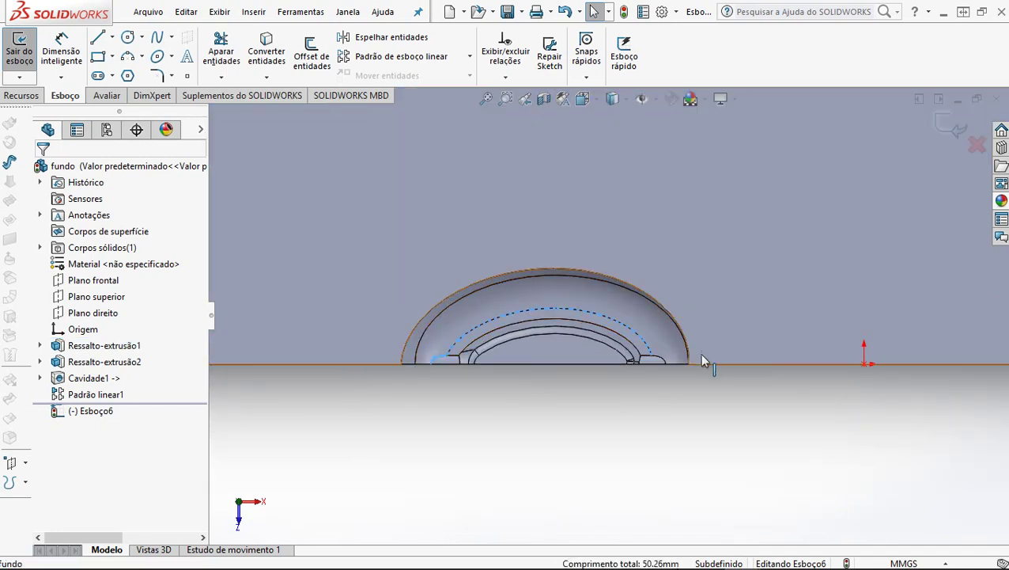
pyautogui.keyDown('ctrl'); pyautogui.click(663, 364); pyautogui.keyUp('ctrl')
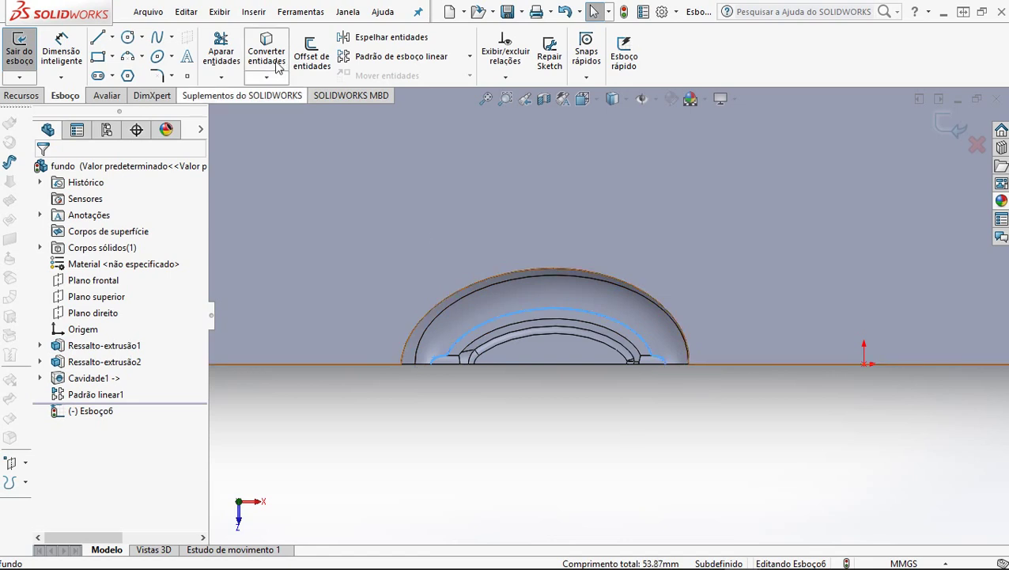
pyautogui.click(267, 51)
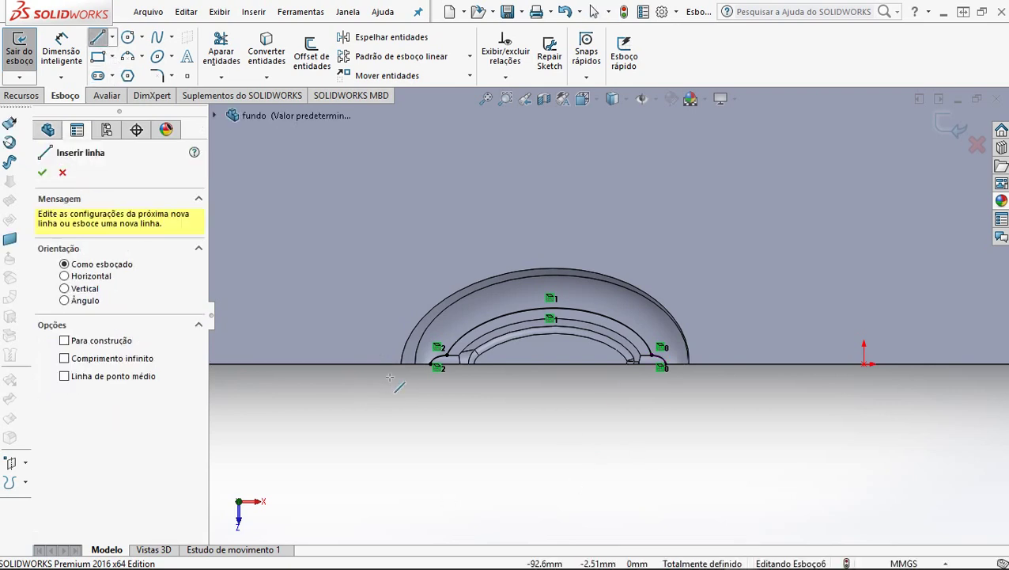
# Step: Sketch two slanted lines across the converted contour, about 34 mm long on the left side and a mirrored-looking one on the right
pyautogui.click(521, 258)
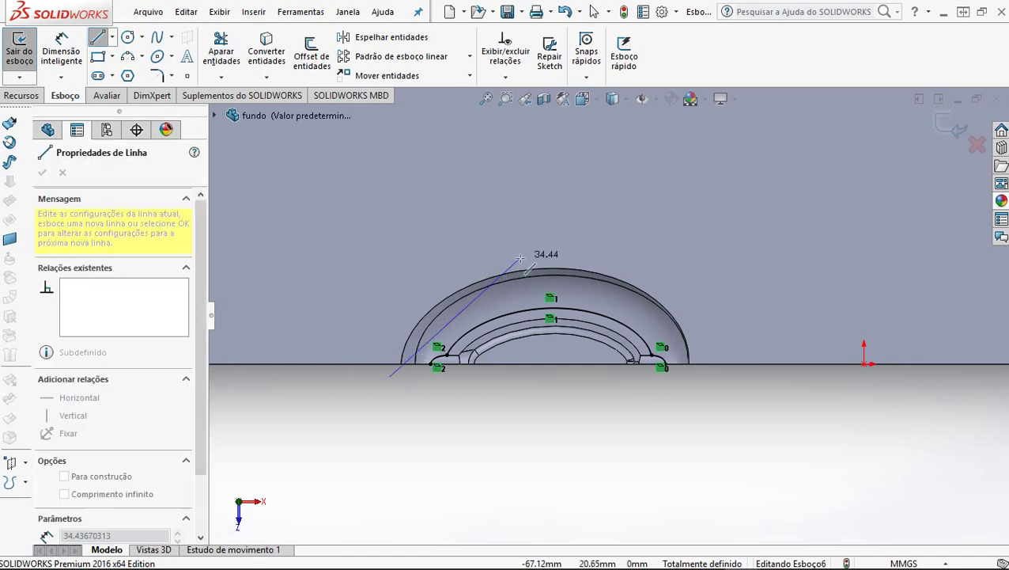
pyautogui.press('Escape')
pyautogui.press('Escape')
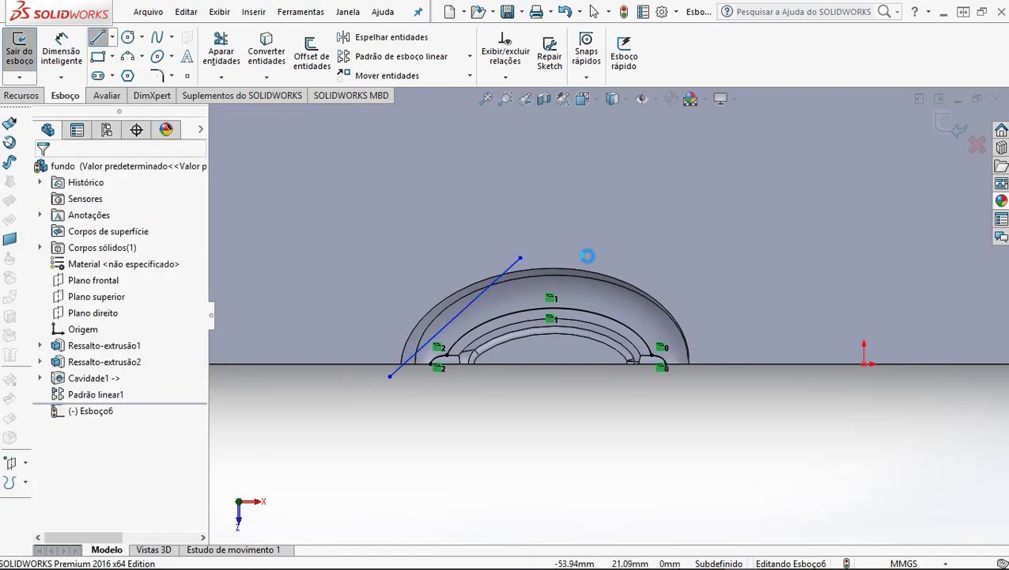
pyautogui.press('Return')
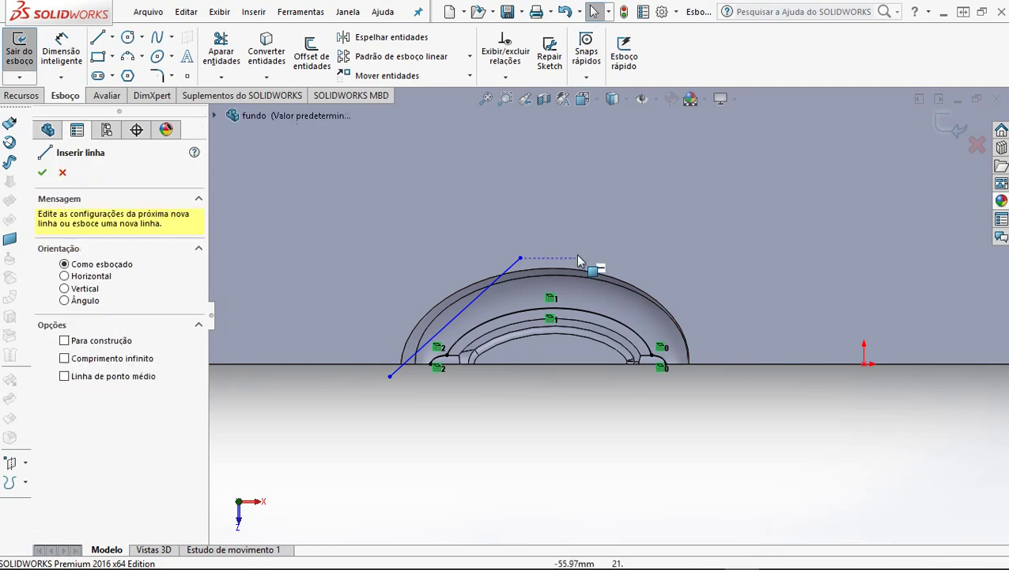
pyautogui.click(578, 258)
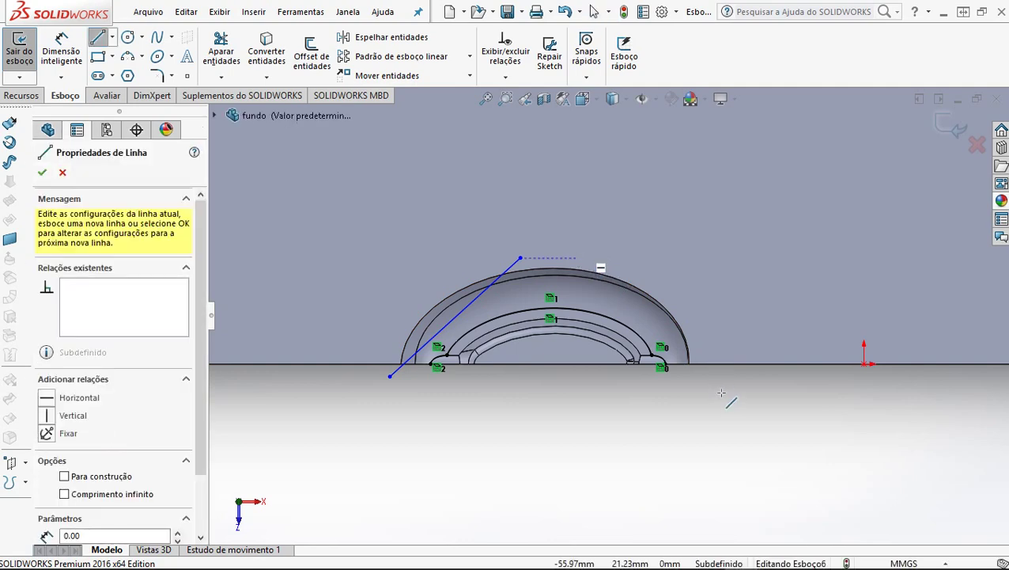
pyautogui.doubleClick(721, 388)
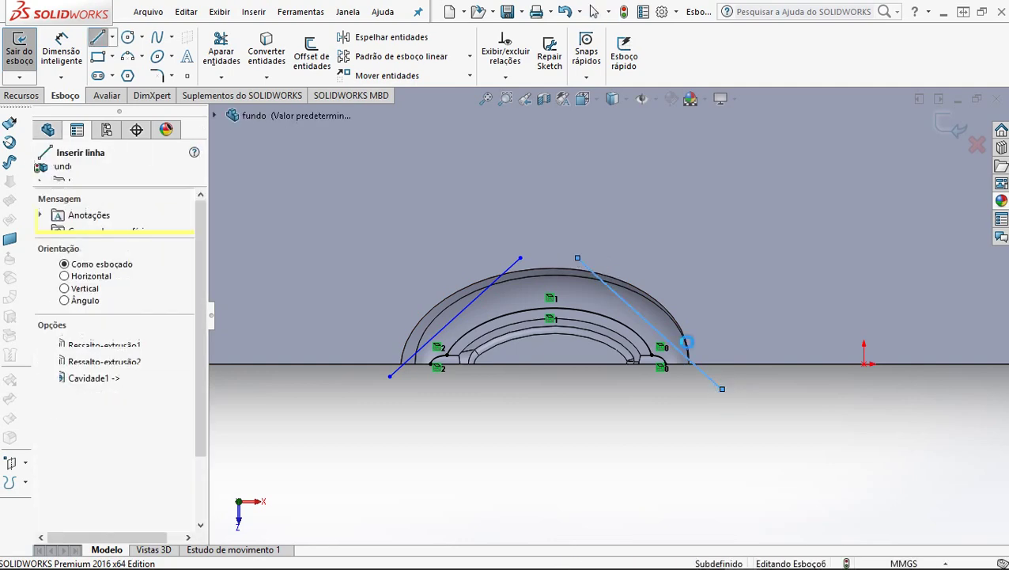
pyautogui.press('Escape')
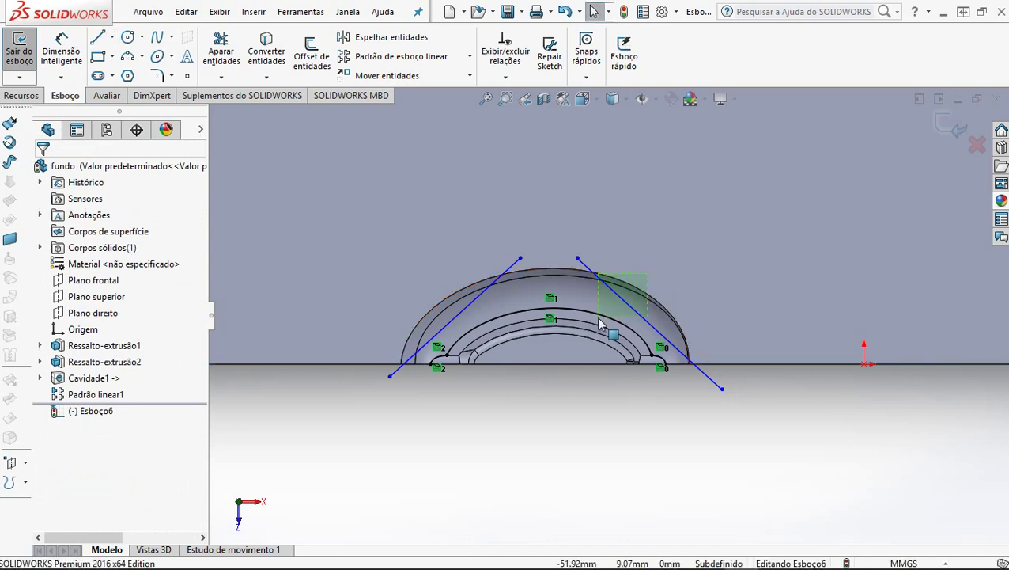
# Step: Make the right slanted line tangent to both the large converted arc and the small right end arc
pyautogui.moveTo(595, 318); pyautogui.dragTo(595, 318)
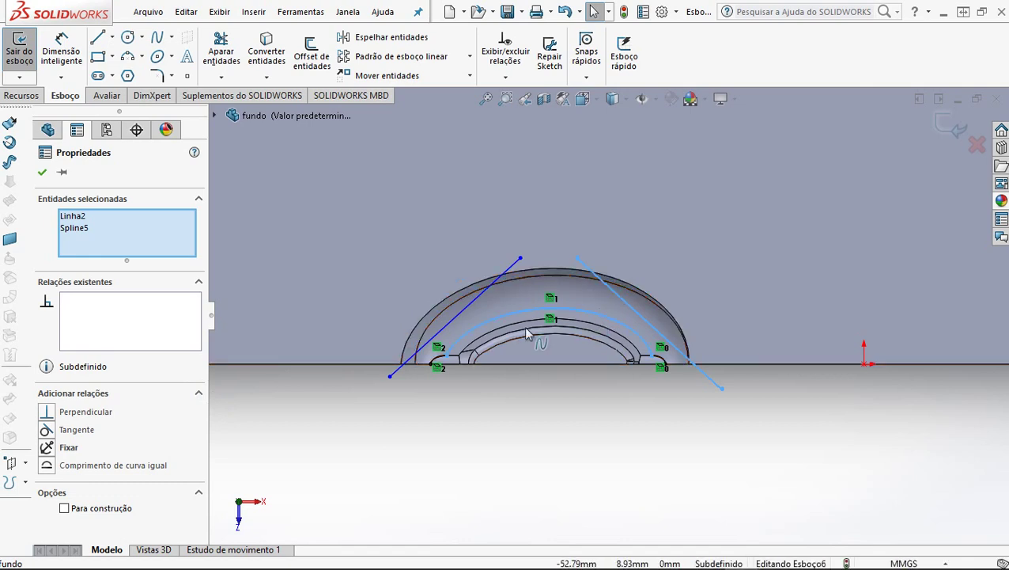
pyautogui.click(46, 430)
pyautogui.click(715, 375)
pyautogui.scroll(-3, 648, 345)
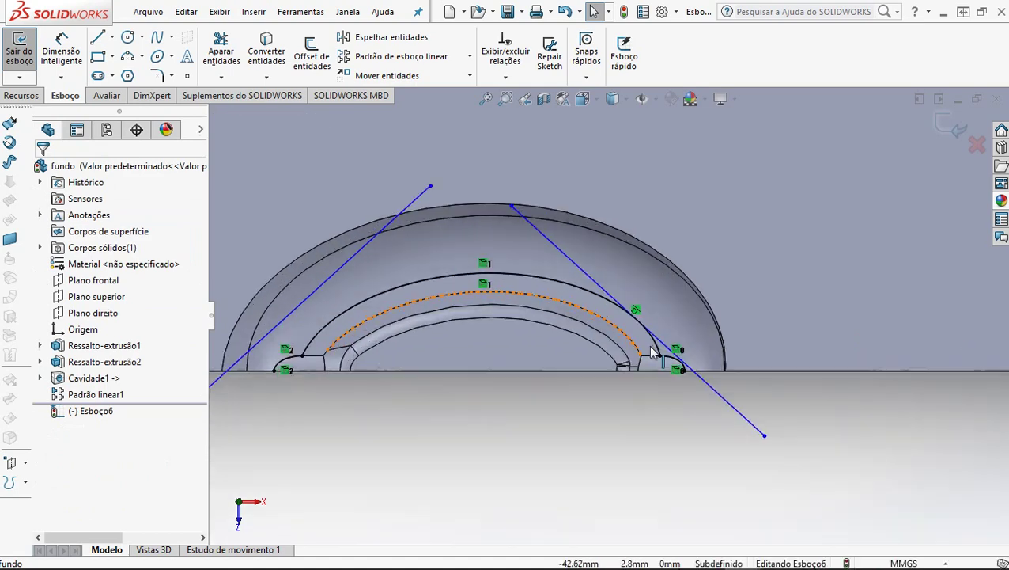
pyautogui.scroll(-2, 649, 347)
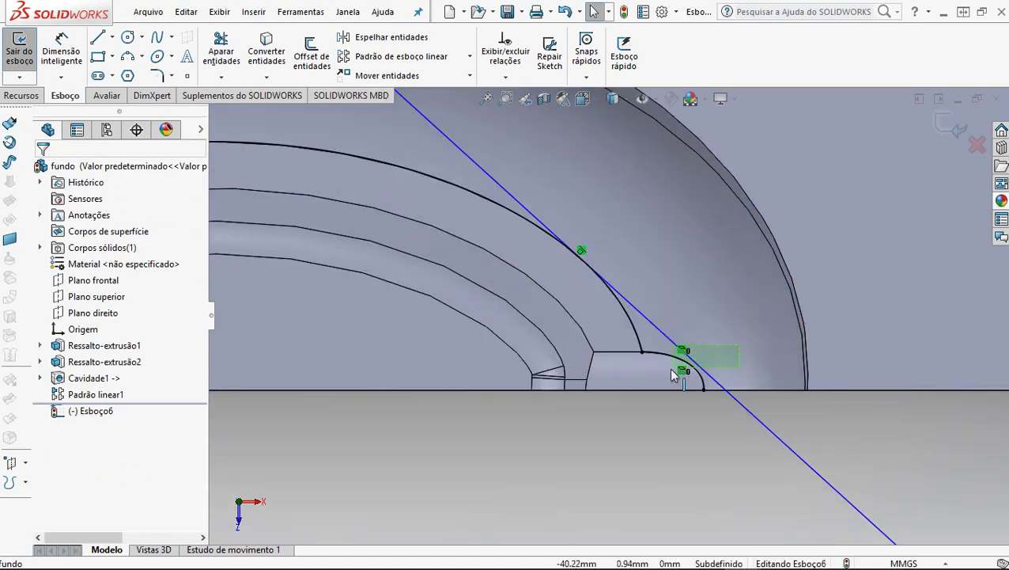
pyautogui.keyDown('ctrl'); pyautogui.click(676, 357); pyautogui.keyUp('ctrl')
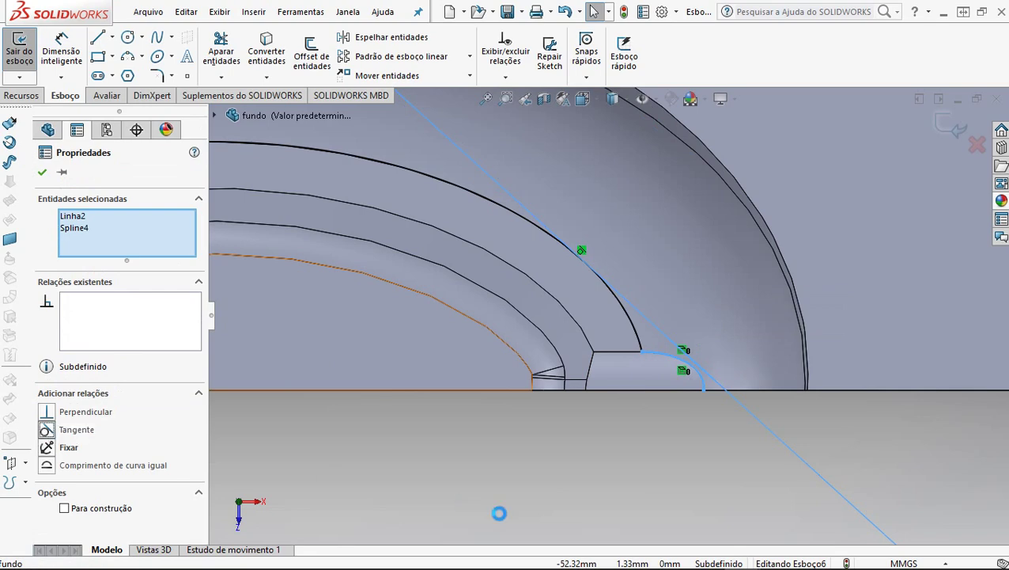
pyautogui.press('Escape')
pyautogui.scroll(6, 542, 420)
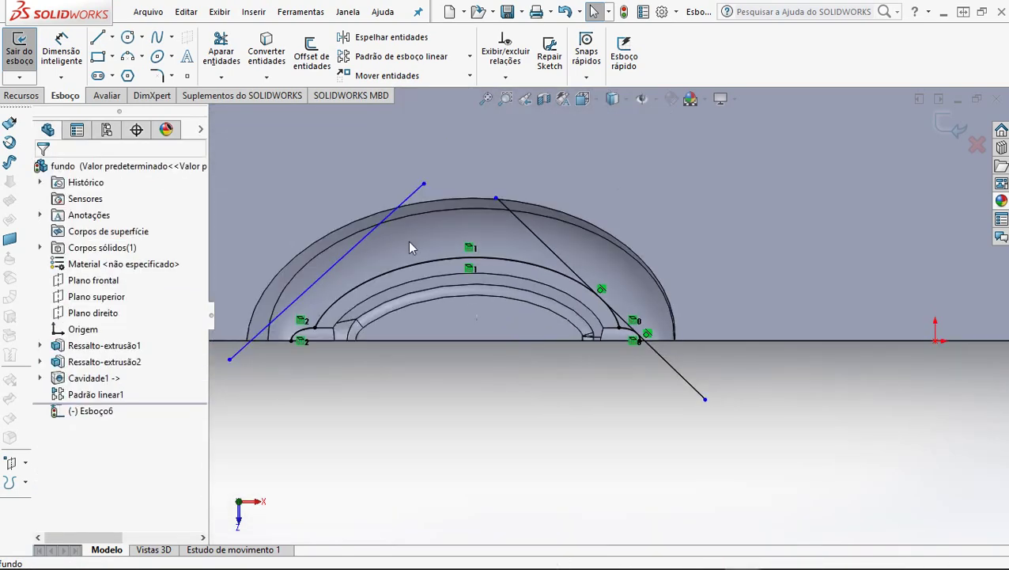
# Step: Make the left slanted line tangent to both the large converted arc and the small left end arc
pyautogui.scroll(-4, 409, 248)
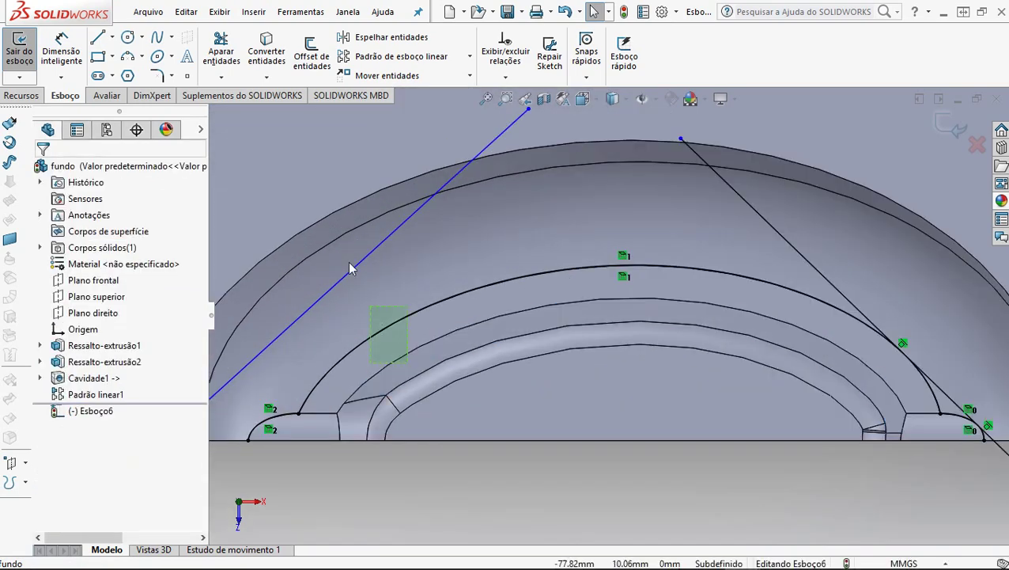
pyautogui.moveTo(350, 263); pyautogui.dragTo(345, 246)
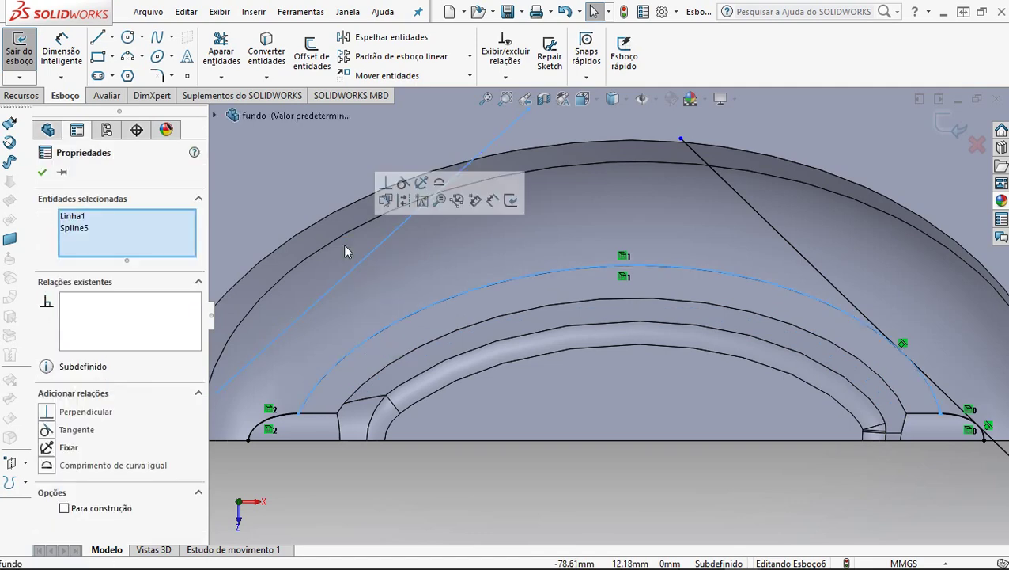
pyautogui.click(57, 432)
pyautogui.click(326, 481)
pyautogui.scroll(-5, 375, 462)
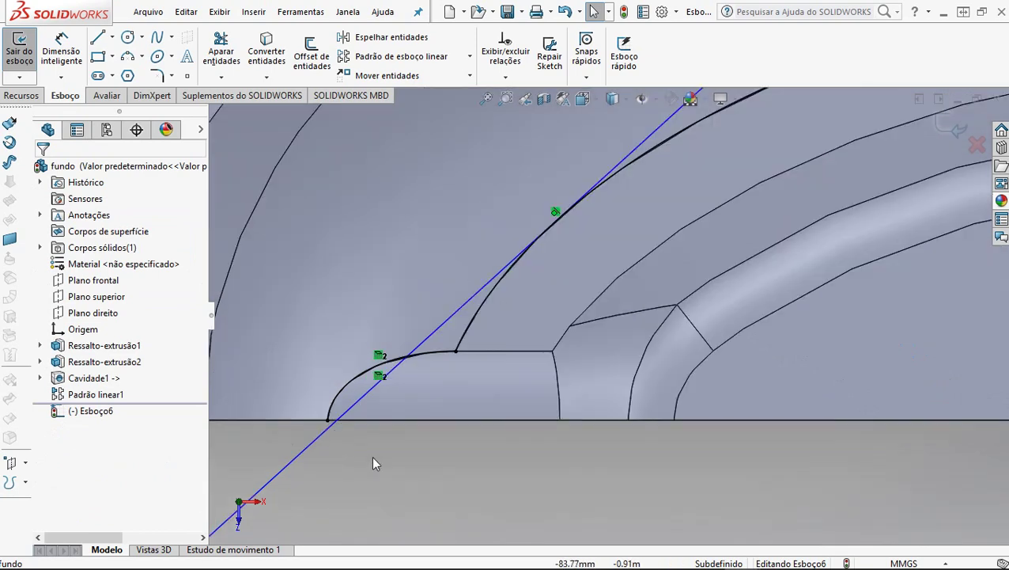
pyautogui.moveTo(390, 445); pyautogui.dragTo(356, 332)
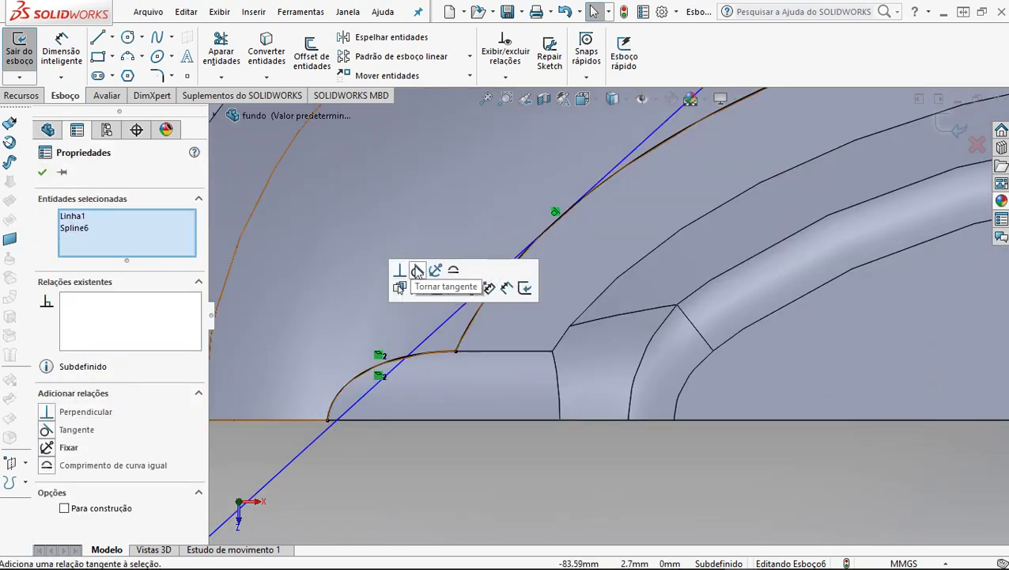
pyautogui.click(417, 269)
pyautogui.press('Escape')
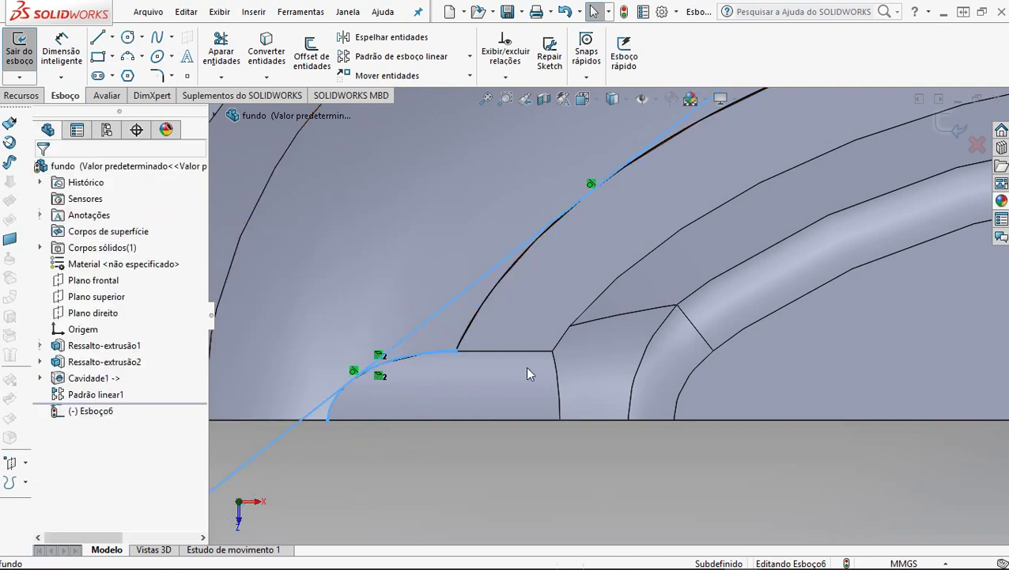
pyautogui.scroll(5, 581, 313)
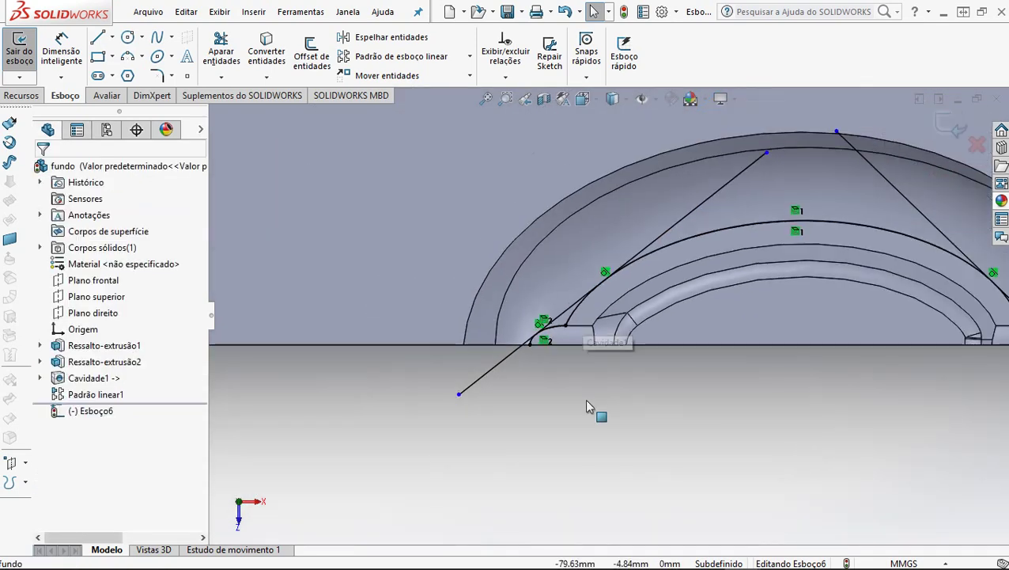
# Step: Trim both overhanging ends of the left tangent line back to the converted arcs, using trim to closest
pyautogui.click(220, 52)
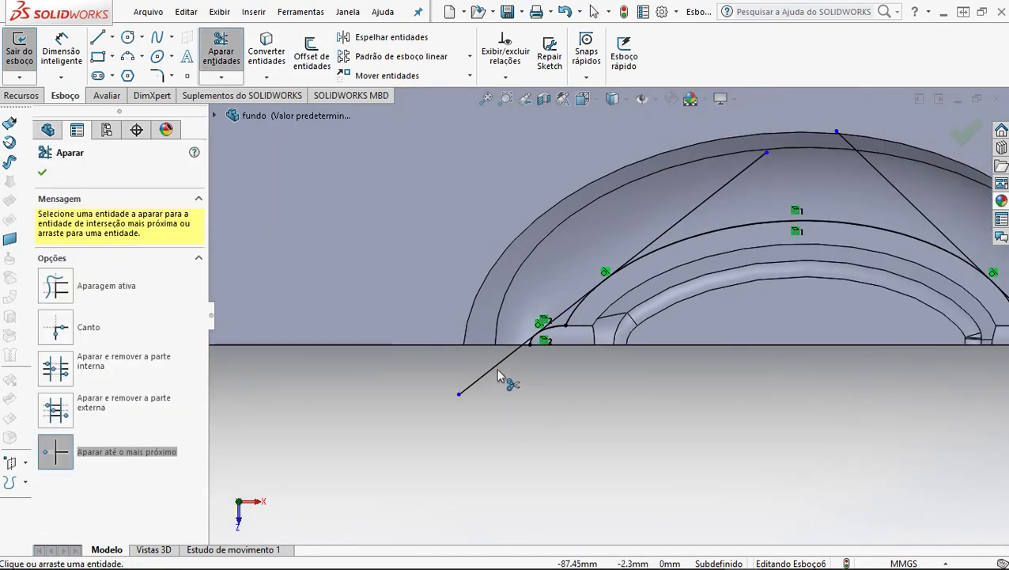
pyautogui.click(495, 368)
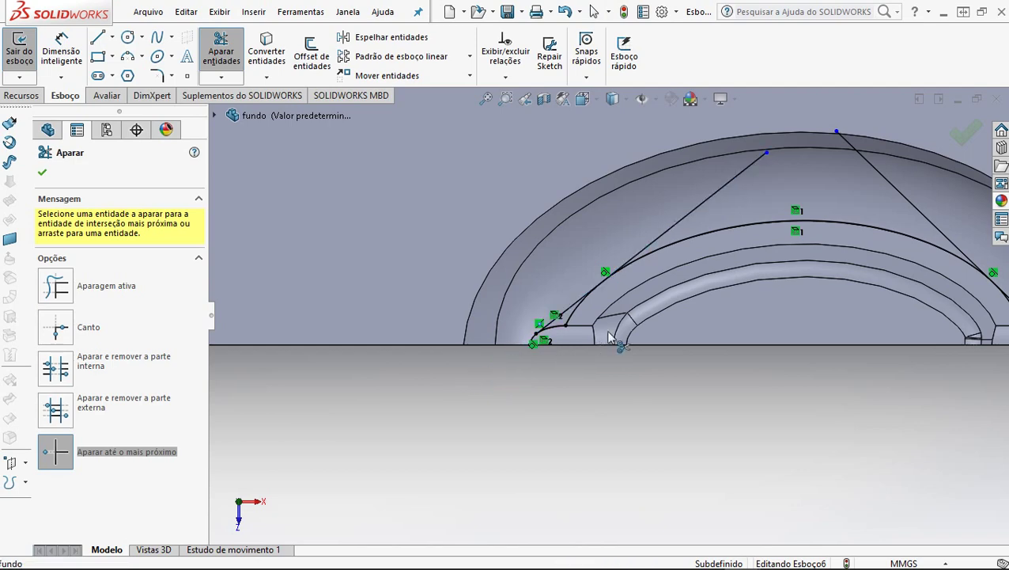
pyautogui.click(704, 199)
pyautogui.scroll(5, 827, 211)
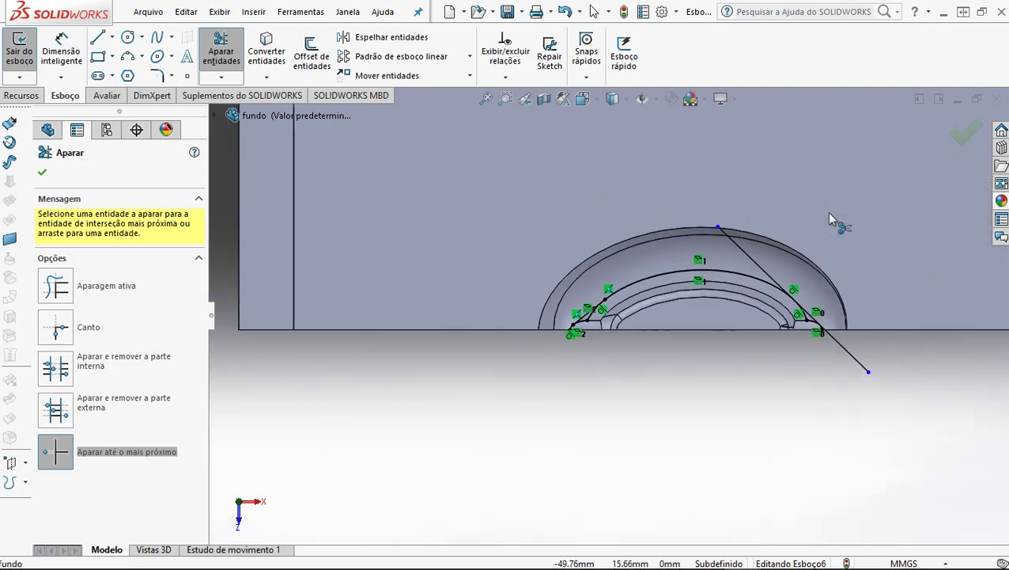
# Step: Trim the right tangent line's overhanging ends and the leftover arc segments beneath that line
pyautogui.scroll(-2, 837, 289)
pyautogui.scroll(-2, 837, 290)
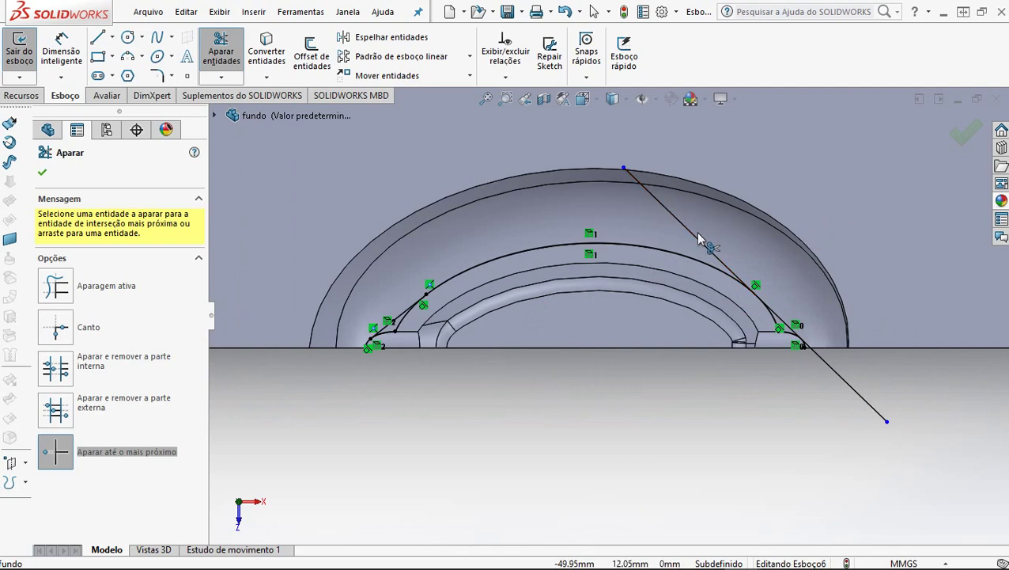
pyautogui.click(854, 390)
pyautogui.scroll(-3, 783, 320)
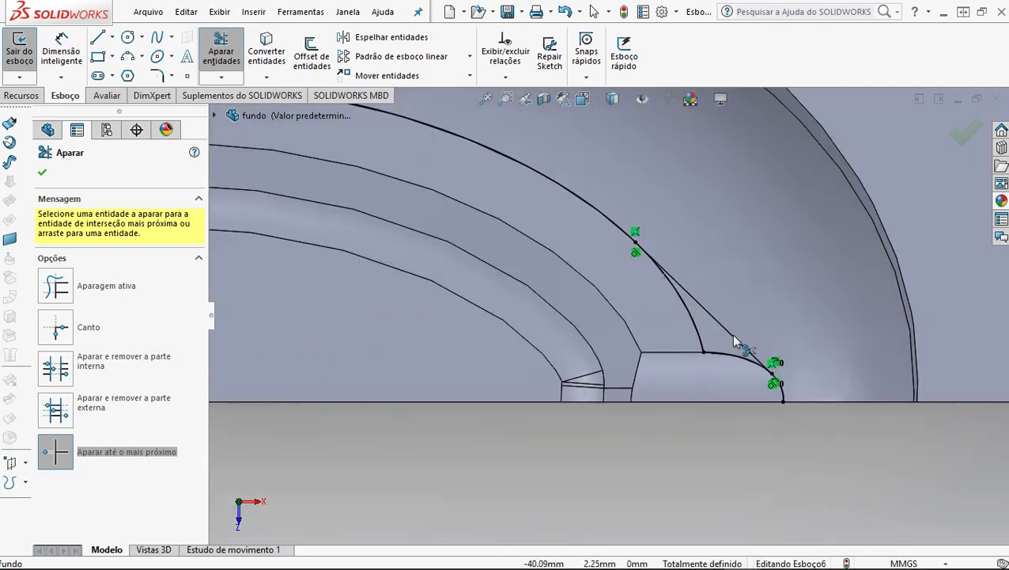
pyautogui.click(691, 327)
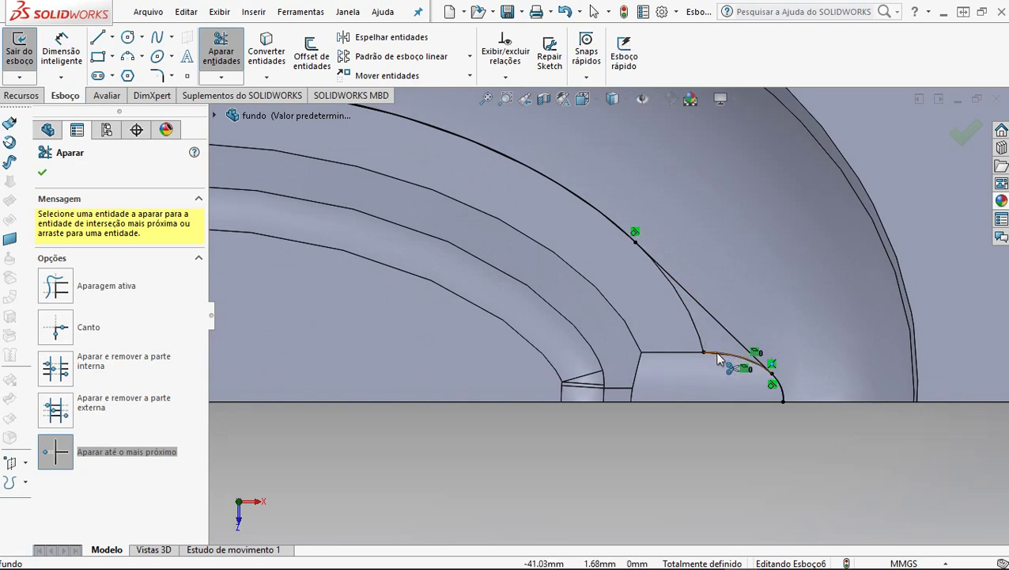
pyautogui.click(721, 360)
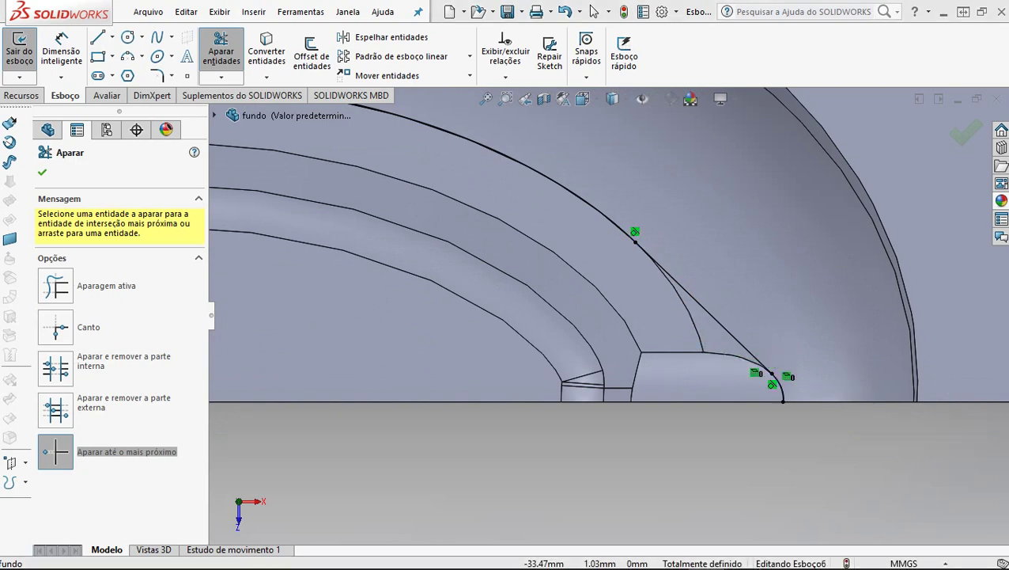
# Step: Trim the leftover large and small arc segments beneath the left tangent line
pyautogui.scroll(5, 534, 359)
pyautogui.scroll(2, 359, 315)
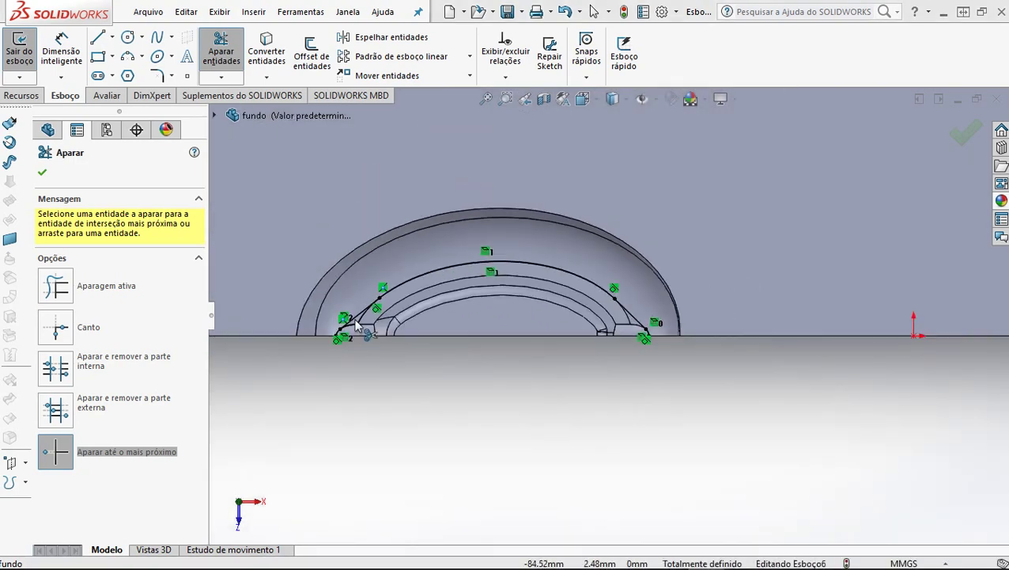
pyautogui.scroll(-3, 516, 332)
pyautogui.scroll(-3, 371, 340)
pyautogui.click(409, 315)
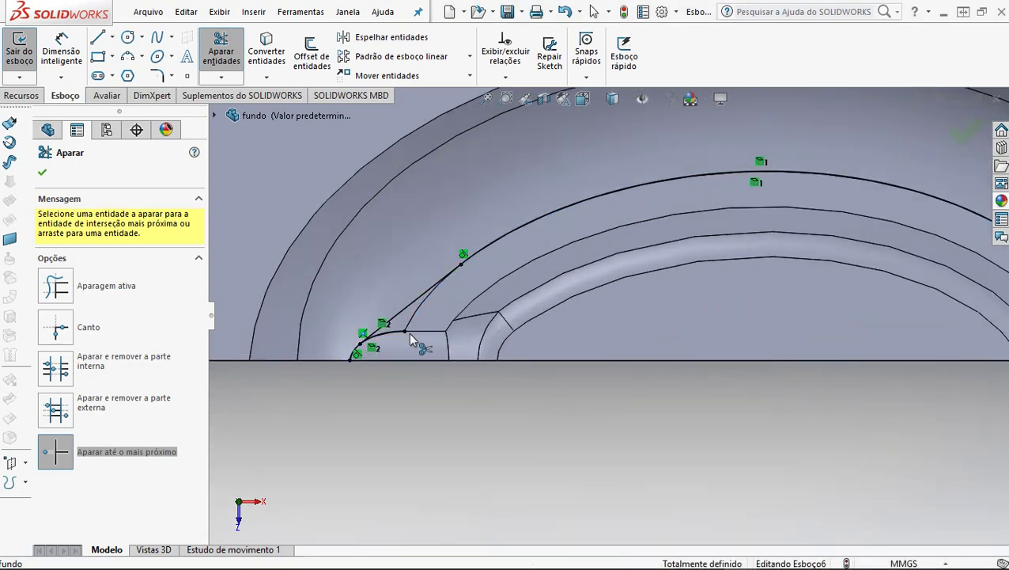
pyautogui.scroll(8, 624, 317)
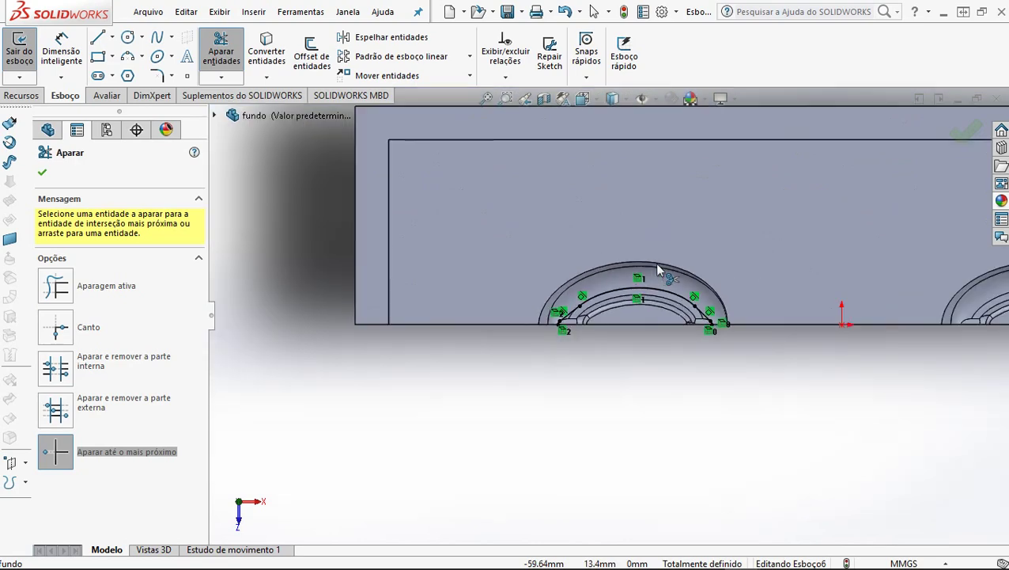
# Step: Pattern the trimmed left cavity contour linearly along the X axis, with 2 instances spaced 120 mm apart
pyautogui.scroll(-4, 829, 316)
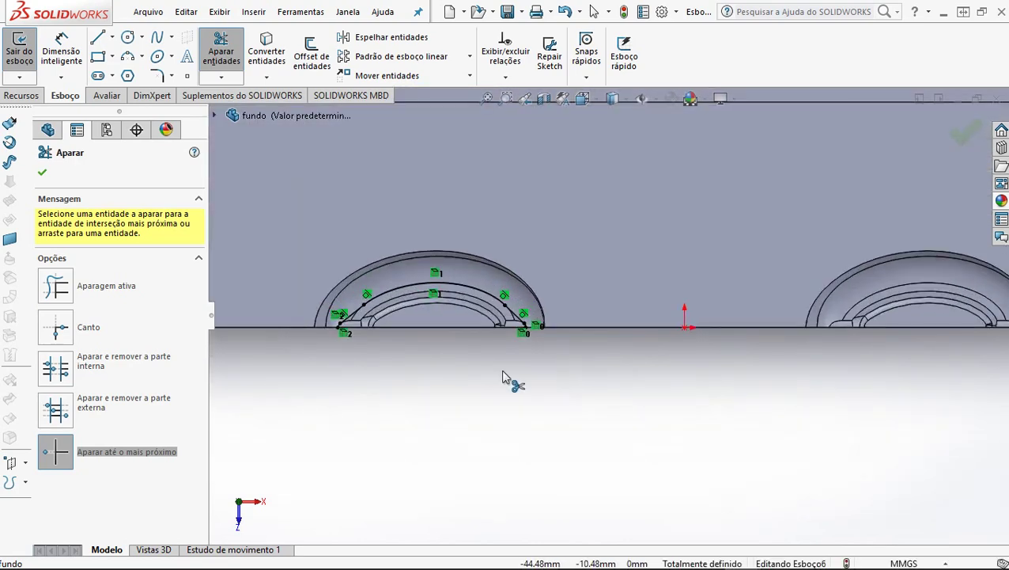
pyautogui.press('Escape')
pyautogui.moveTo(580, 402); pyautogui.dragTo(260, 219)
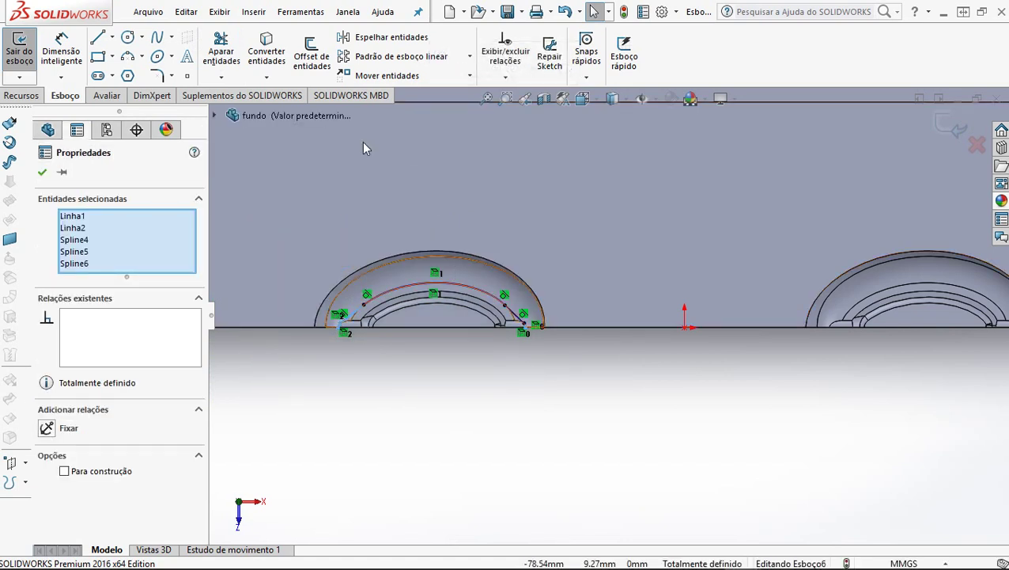
pyautogui.click(431, 61)
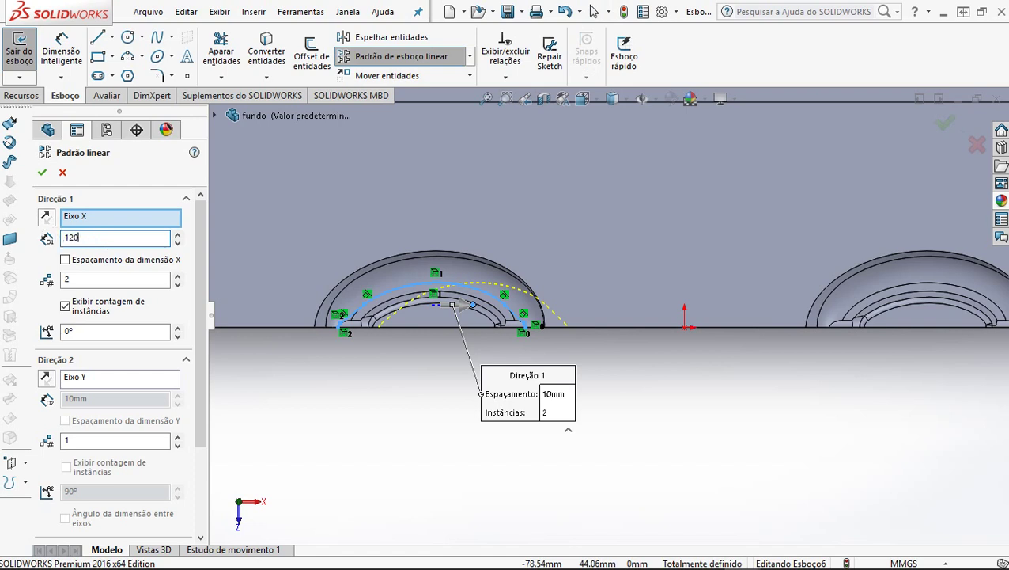
pyautogui.press('Return')
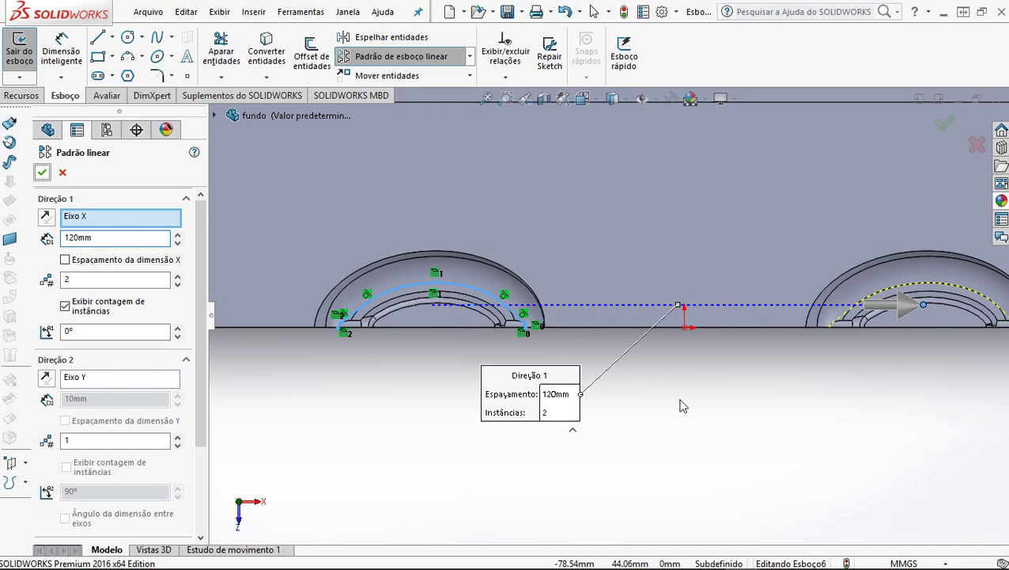
pyautogui.press('Return')
pyautogui.click(721, 381)
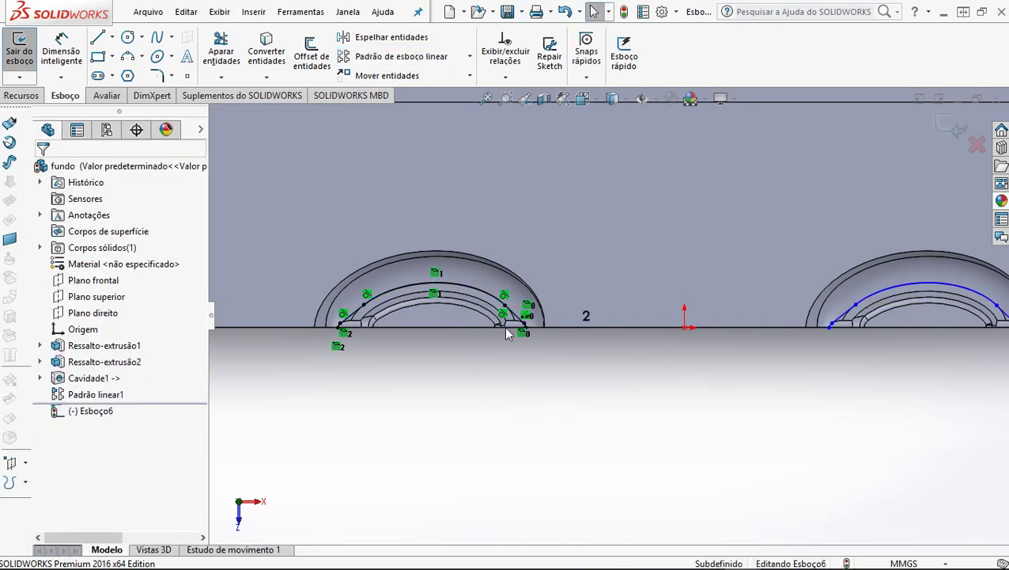
# Step: Draw a horizontal line along the block's front edge joining the left contour's right end to the patterned contour's left end
pyautogui.scroll(2, 912, 314)
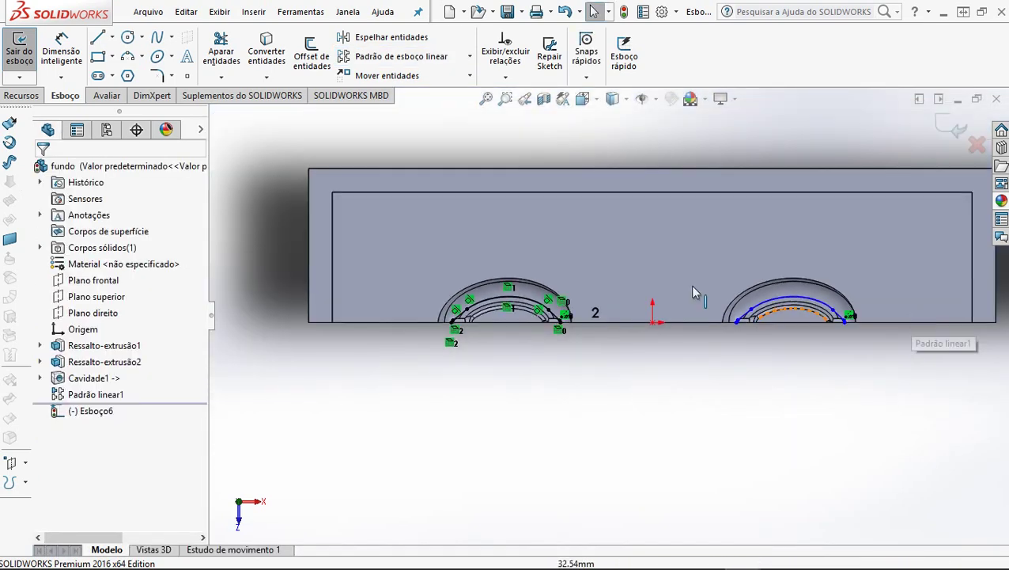
pyautogui.scroll(-2, 688, 284)
pyautogui.click(97, 41)
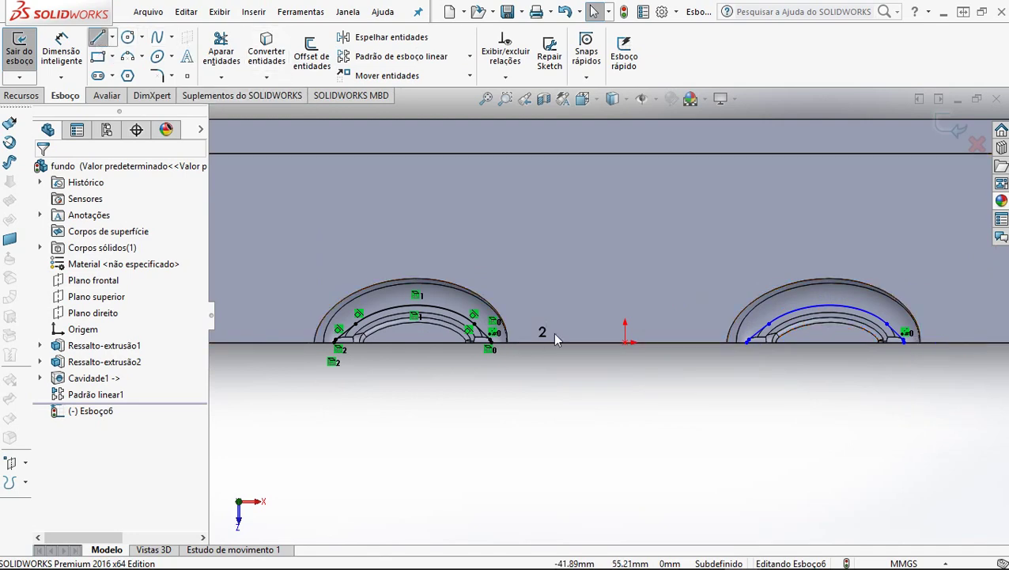
pyautogui.scroll(-4, 518, 346)
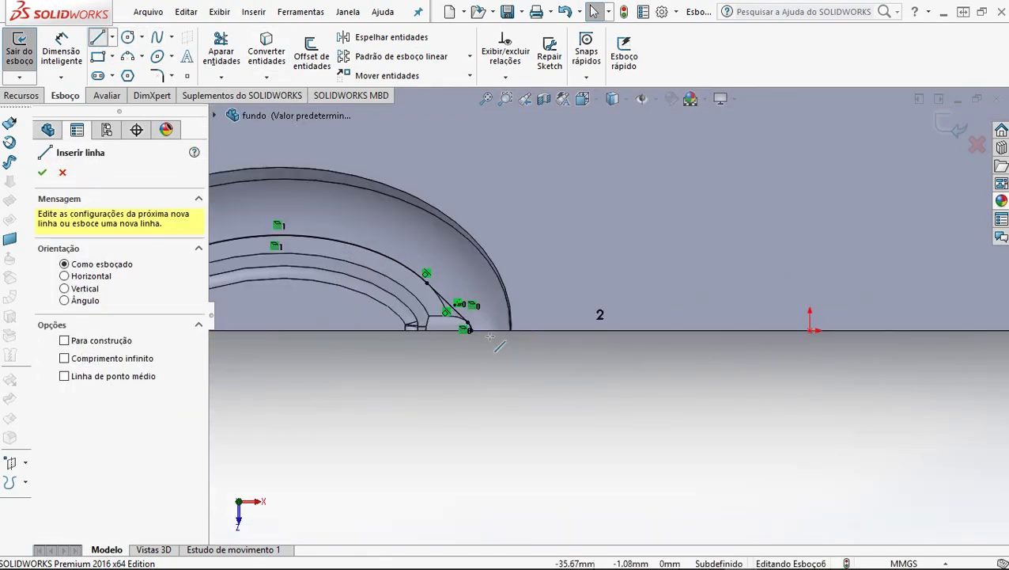
pyautogui.click(492, 339)
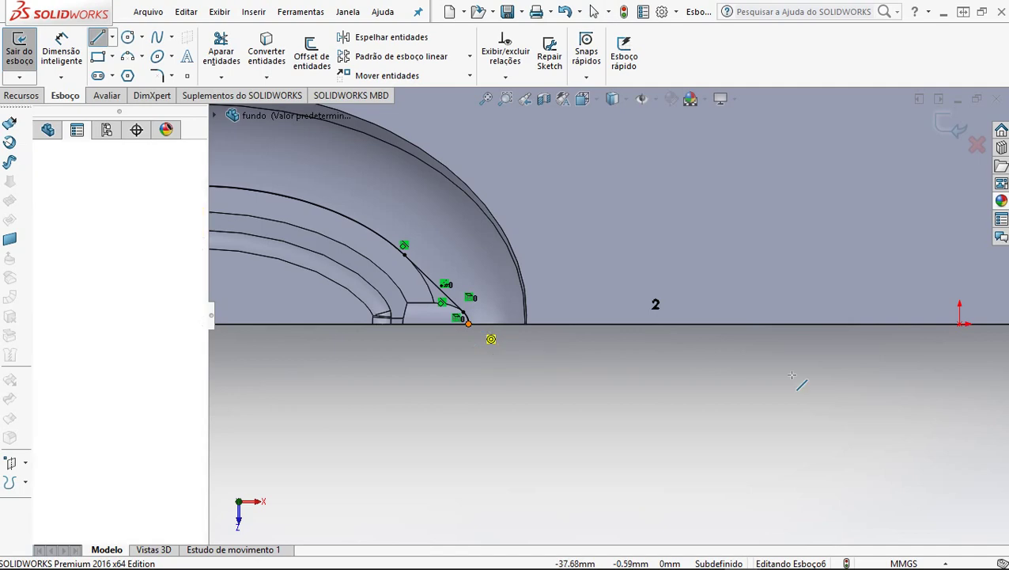
pyautogui.scroll(3, 498, 328)
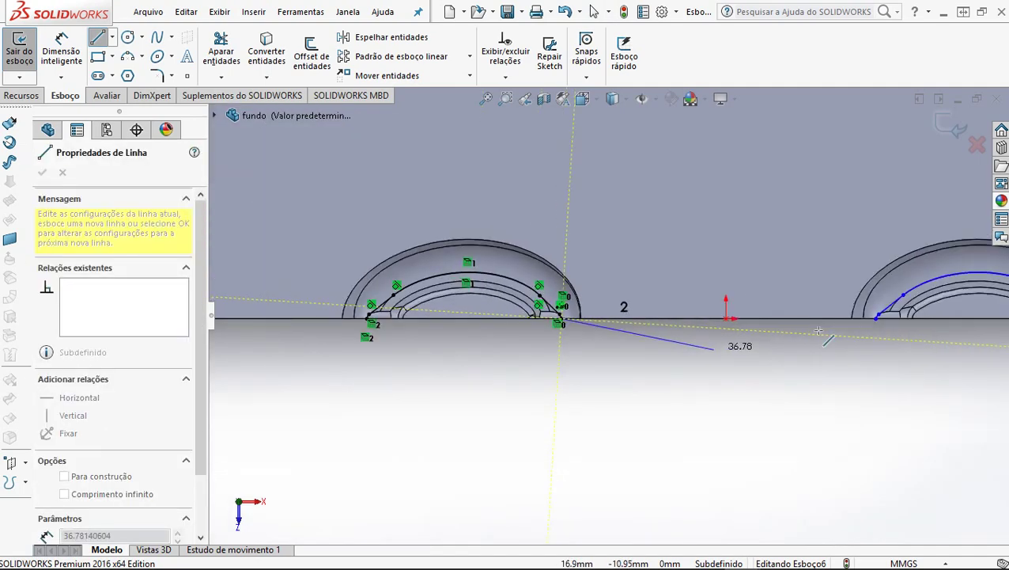
pyautogui.scroll(-3, 862, 349)
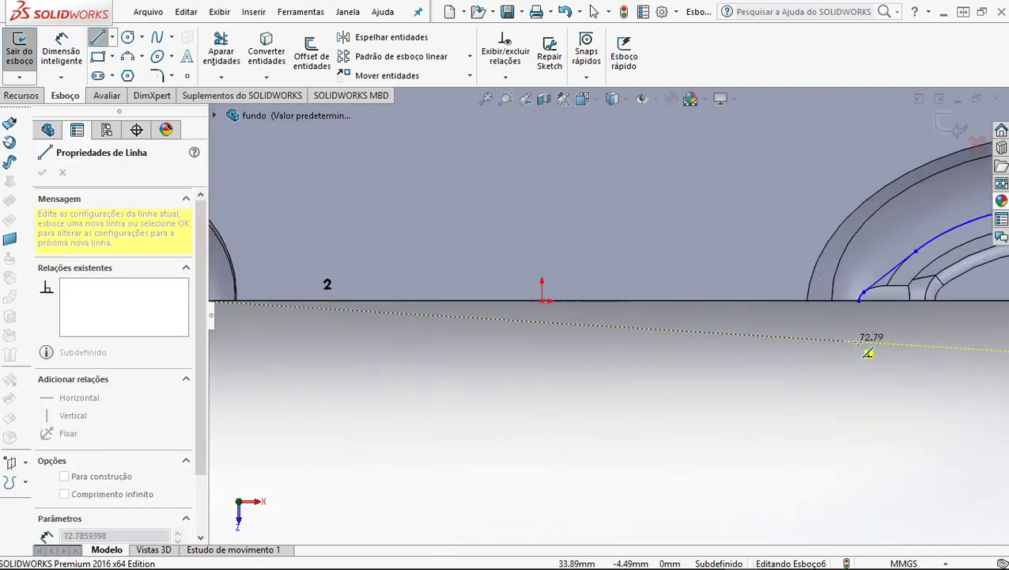
pyautogui.click(846, 291)
pyautogui.scroll(2, 860, 354)
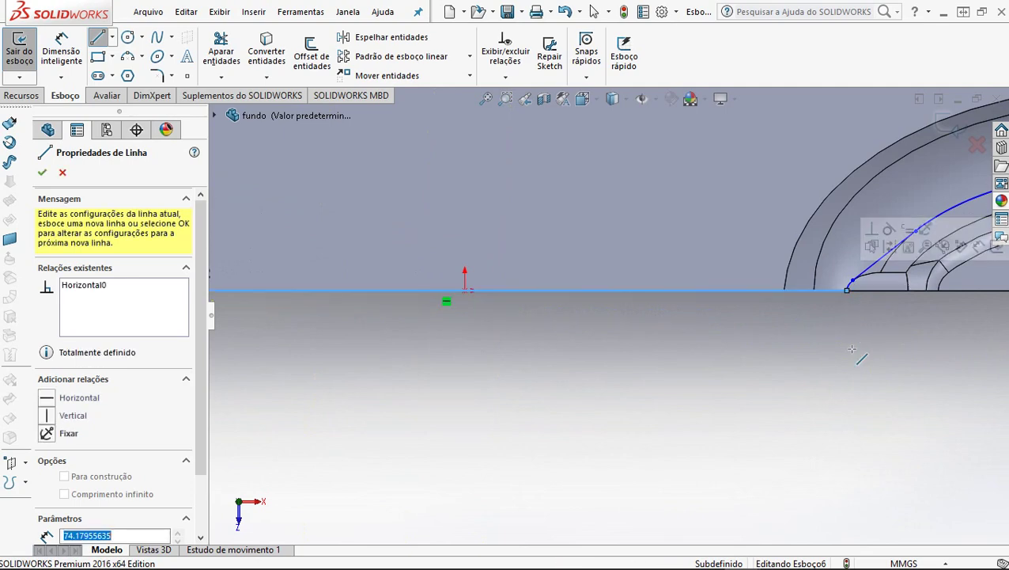
# Step: Draw a horizontal line from the patterned contour's right end to the block's front right corner
pyautogui.scroll(5, 854, 355)
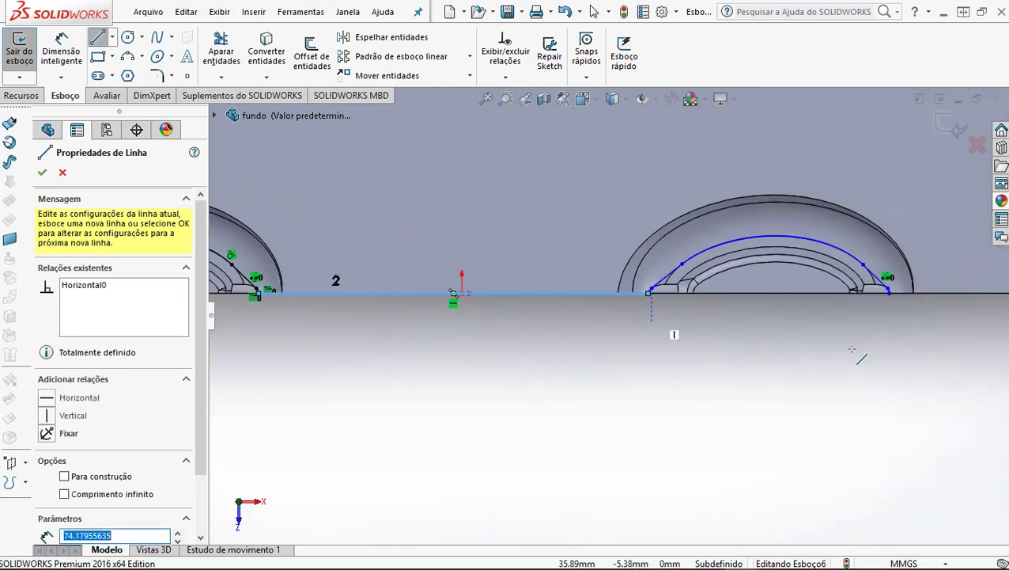
pyautogui.scroll(-3, 791, 301)
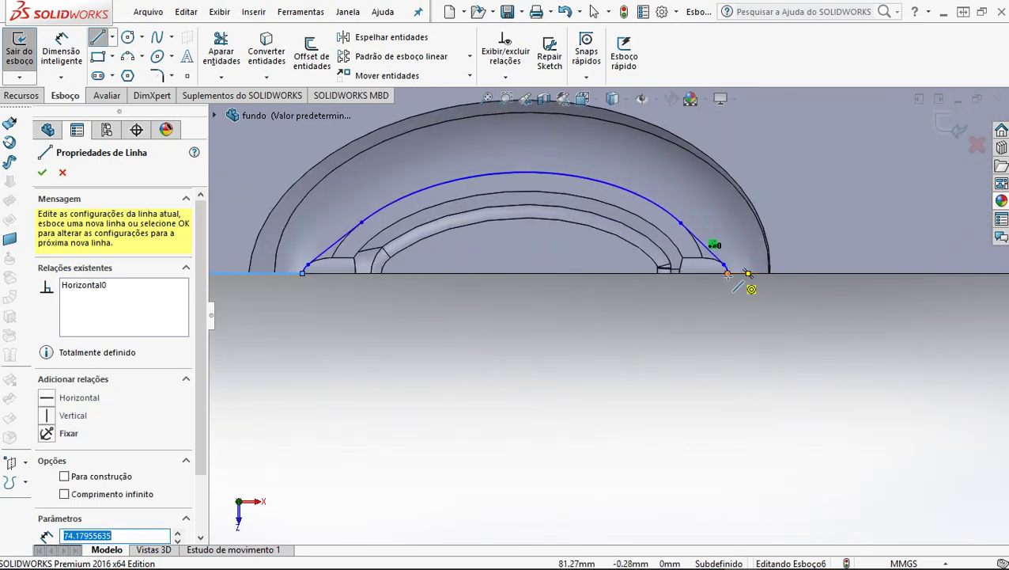
pyautogui.click(728, 274)
pyautogui.scroll(3, 760, 293)
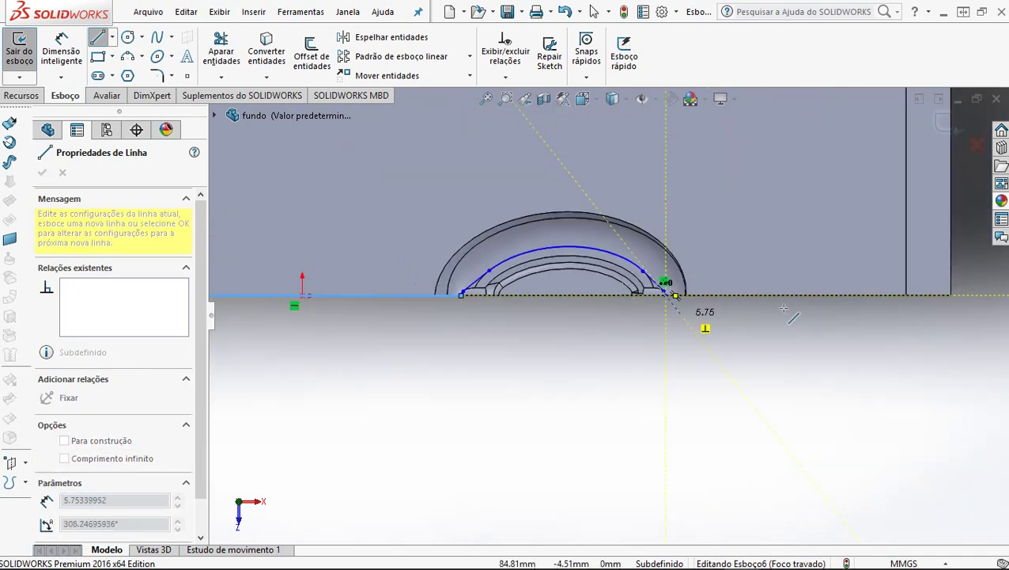
pyautogui.scroll(-2, 824, 303)
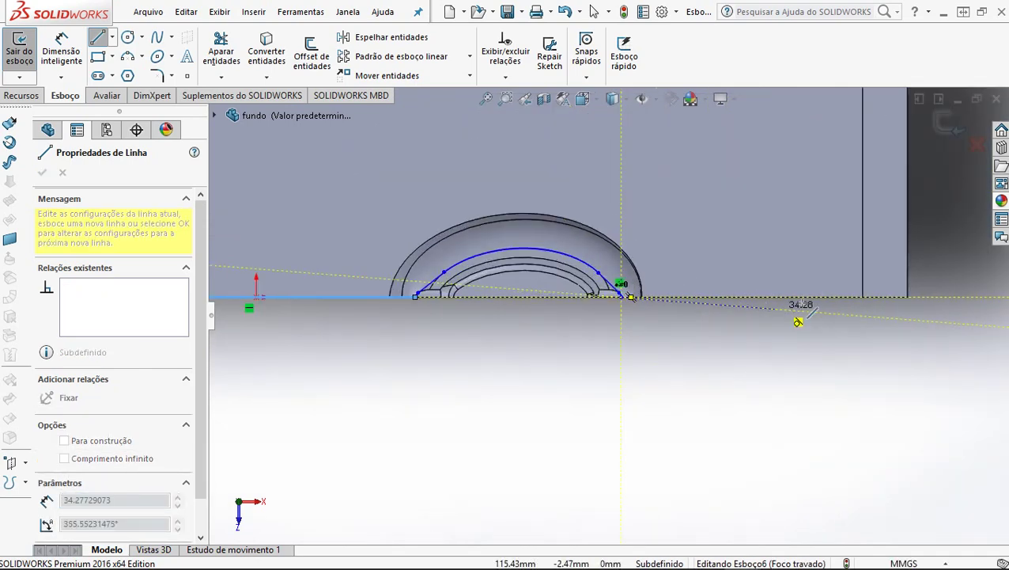
pyautogui.click(924, 294)
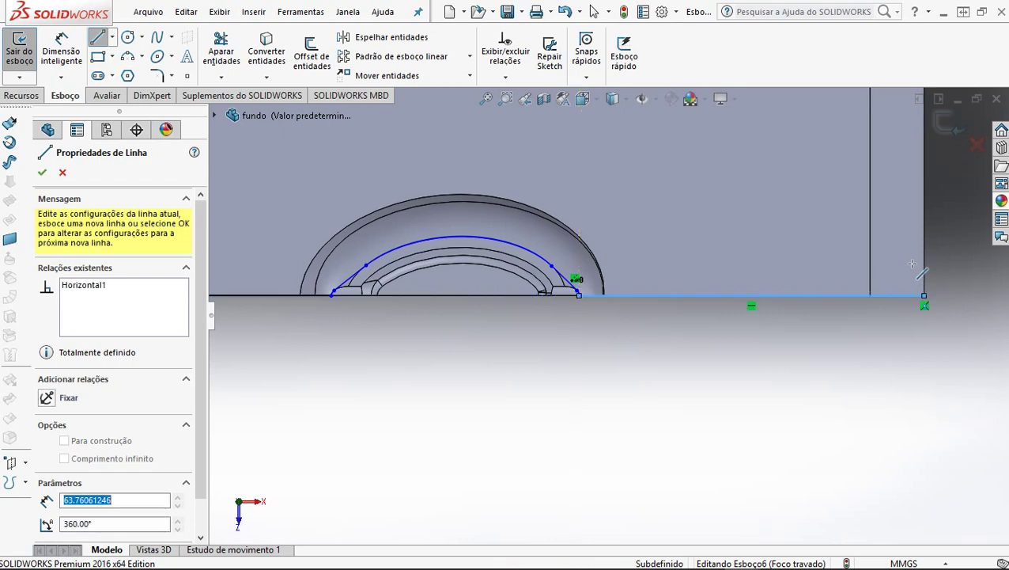
# Step: Continue the line chain around the block's right, rear and left edges, ending at the front left corner
pyautogui.scroll(4, 921, 267)
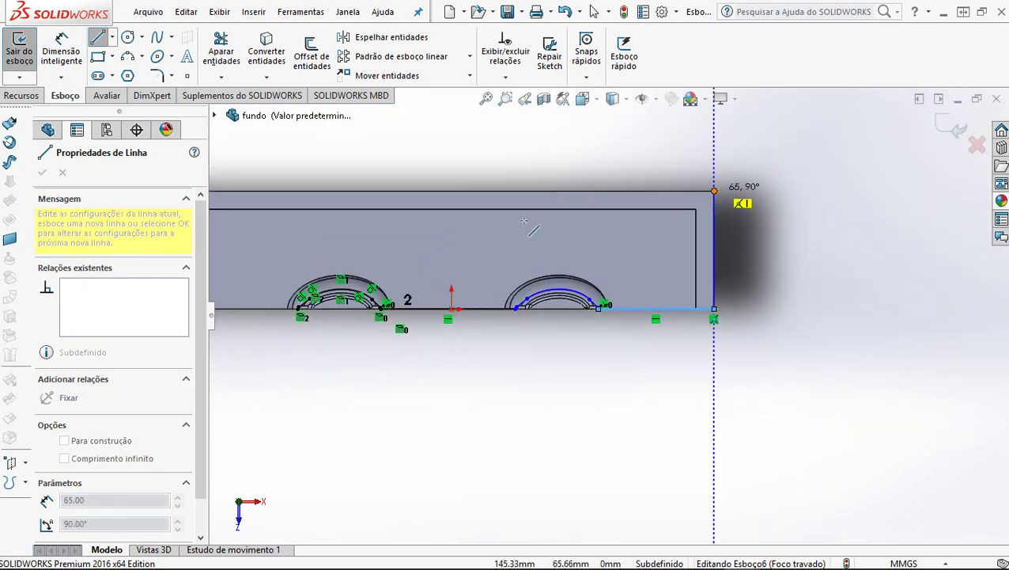
pyautogui.click(715, 190)
pyautogui.scroll(6, 380, 247)
pyautogui.scroll(-3, 511, 288)
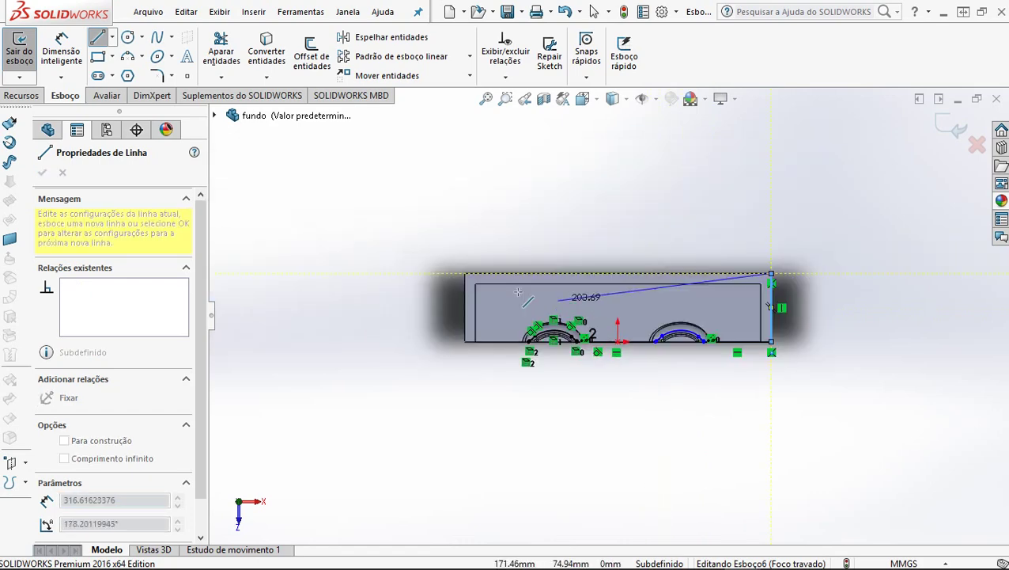
pyautogui.scroll(-3, 518, 293)
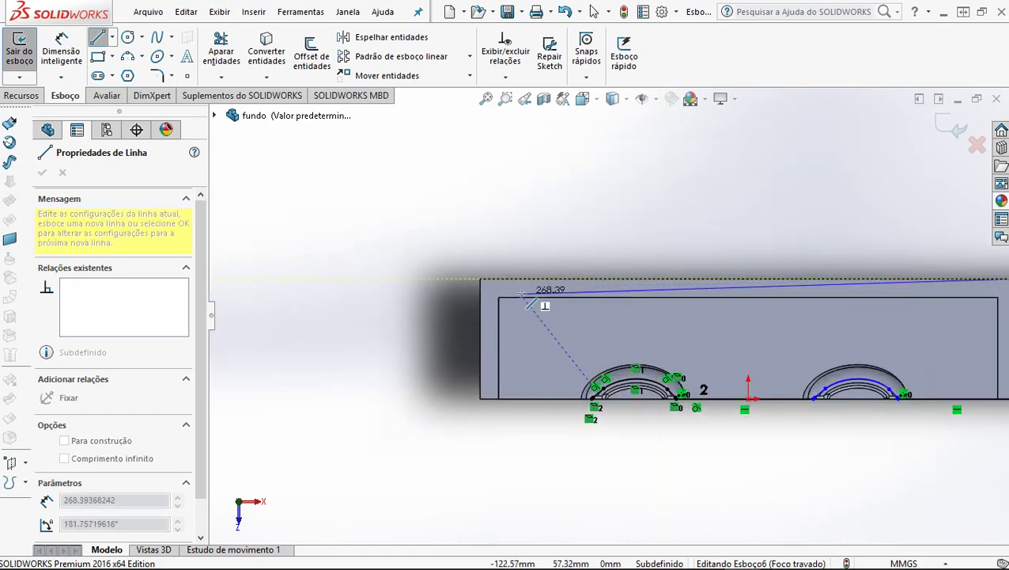
pyautogui.click(481, 278)
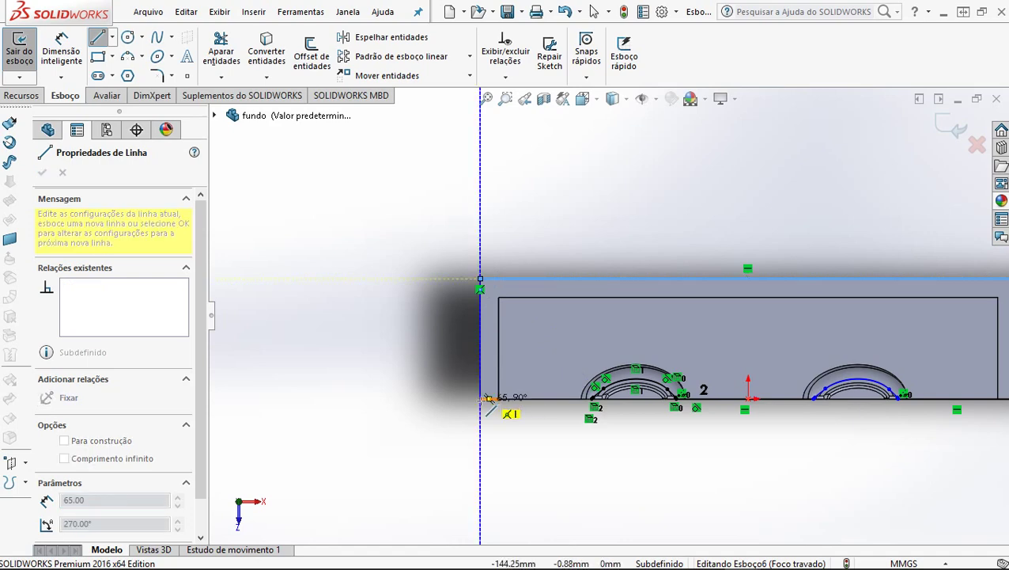
pyautogui.click(565, 412)
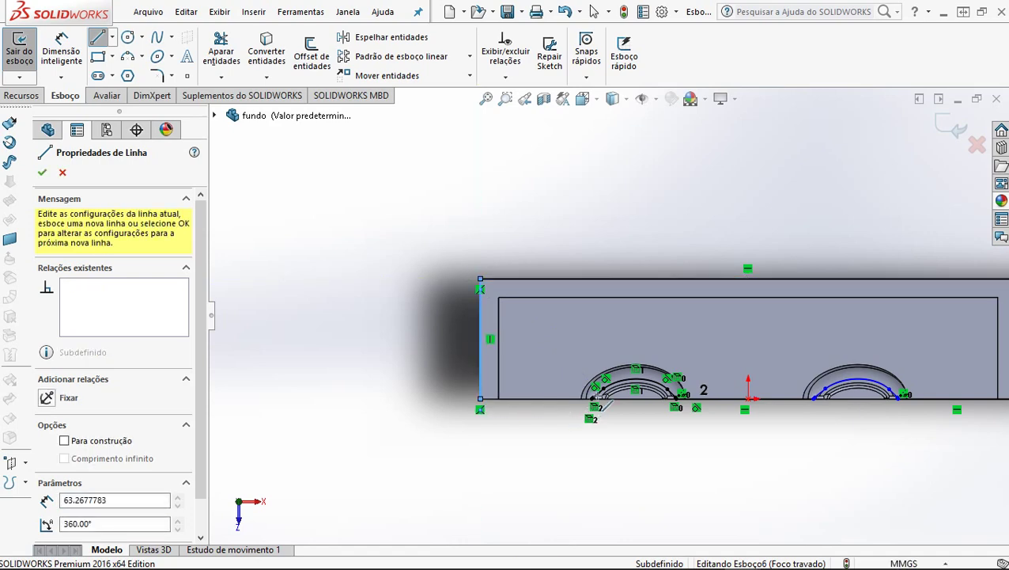
# Step: Close the profile with a horizontal line from the block's front left corner to the left contour's left end
pyautogui.scroll(-3, 596, 407)
pyautogui.scroll(-4, 597, 394)
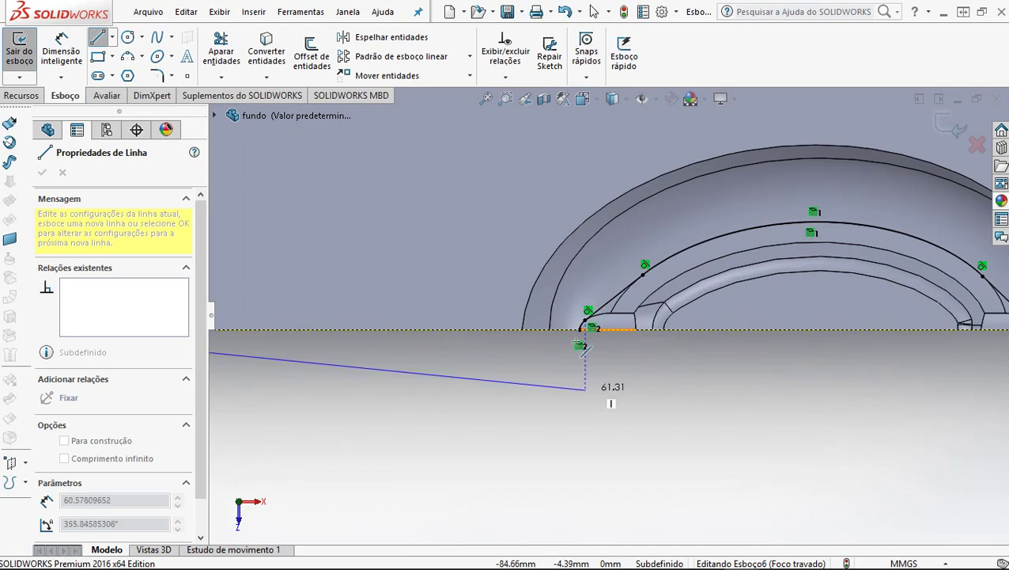
pyautogui.scroll(-5, 585, 331)
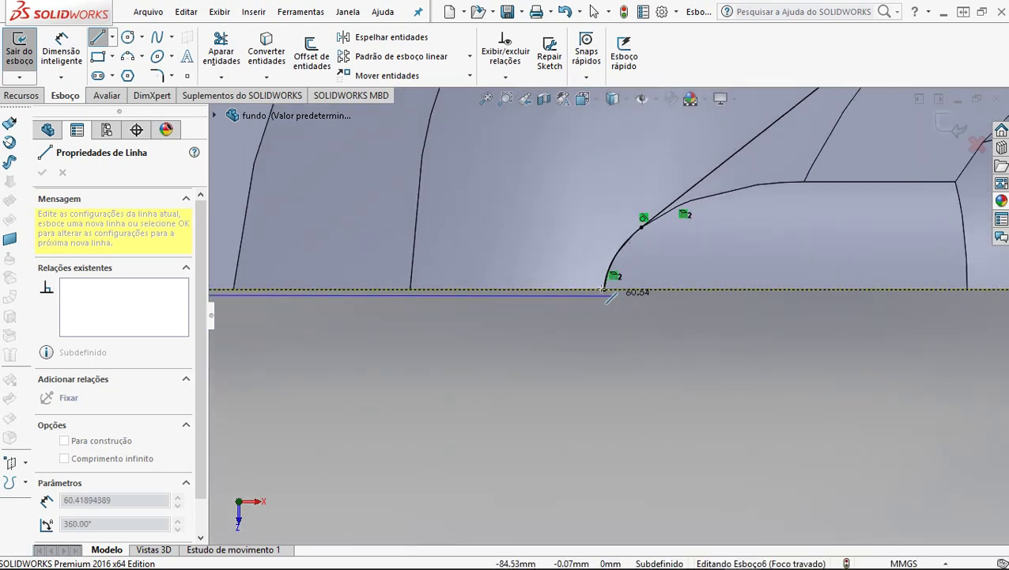
pyautogui.click(605, 289)
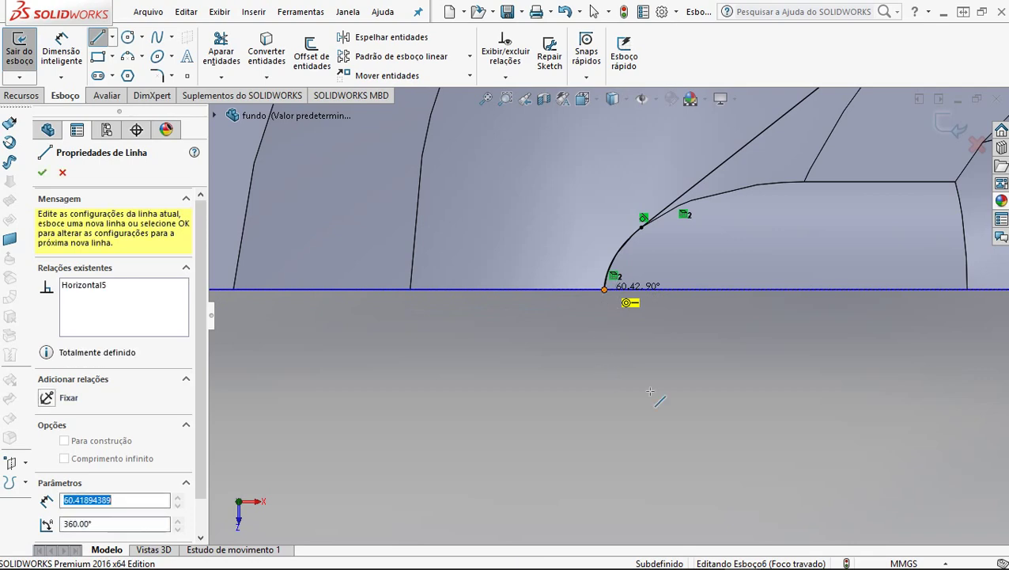
pyautogui.scroll(-2, 663, 358)
pyautogui.scroll(4, 663, 359)
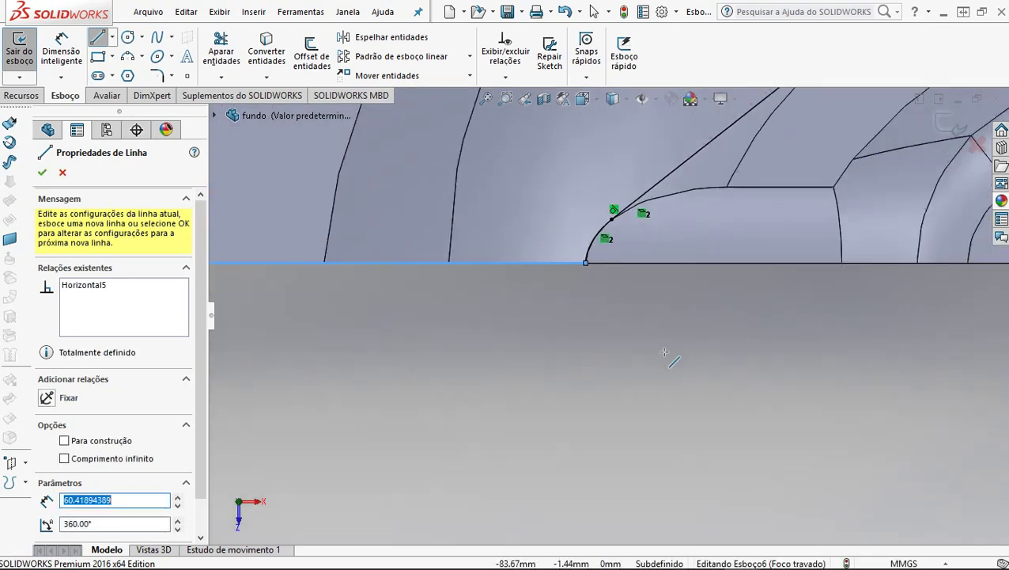
pyautogui.scroll(5, 664, 353)
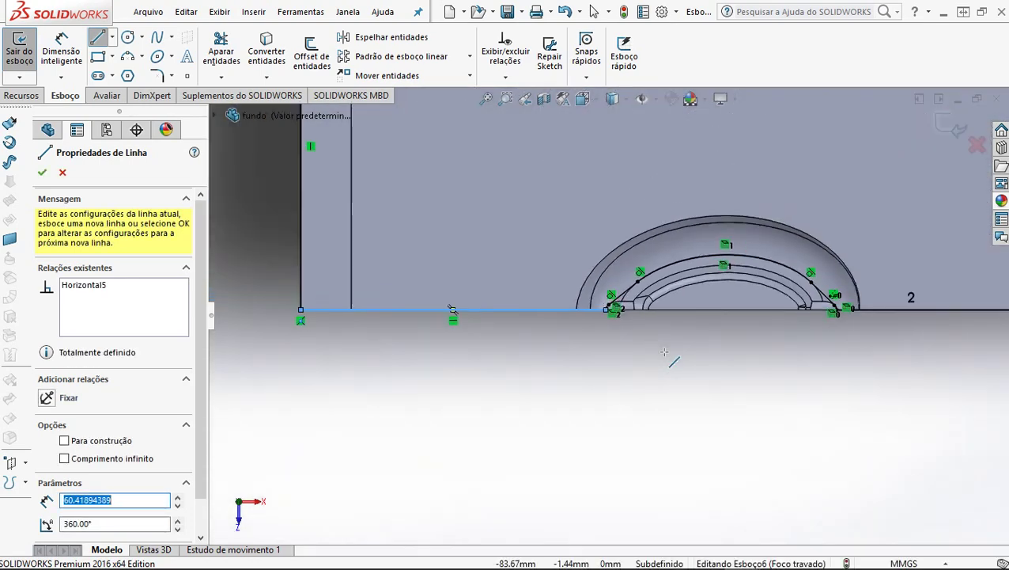
pyautogui.scroll(-1, 864, 245)
pyautogui.scroll(1, 829, 358)
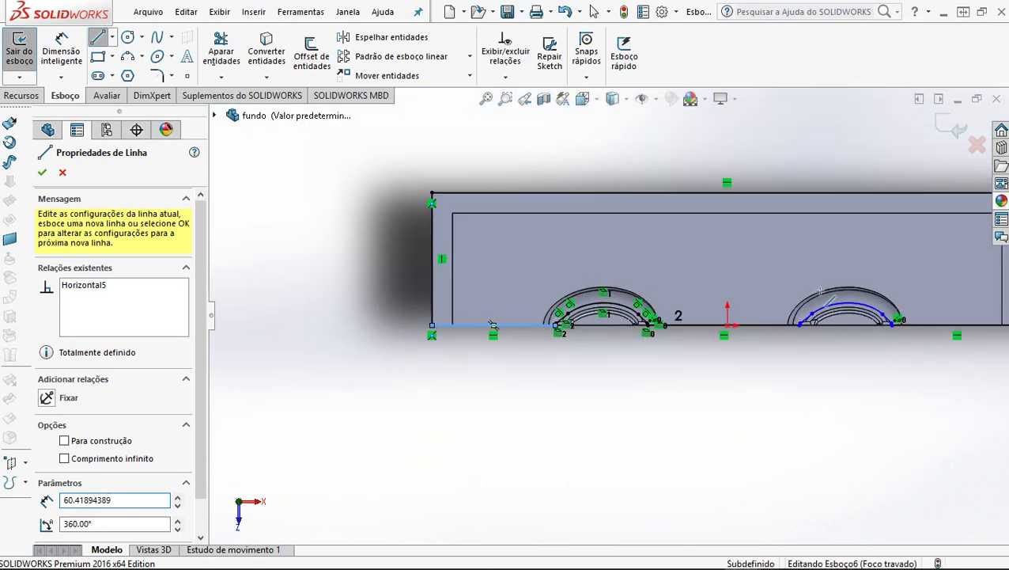
# Step: Cut-extrude the closed profile in the reversed direction to remove the material above the sketch plane, replacing the blind end condition
pyautogui.moveTo(824, 267); pyautogui.dragTo(766, 248, button='middle')
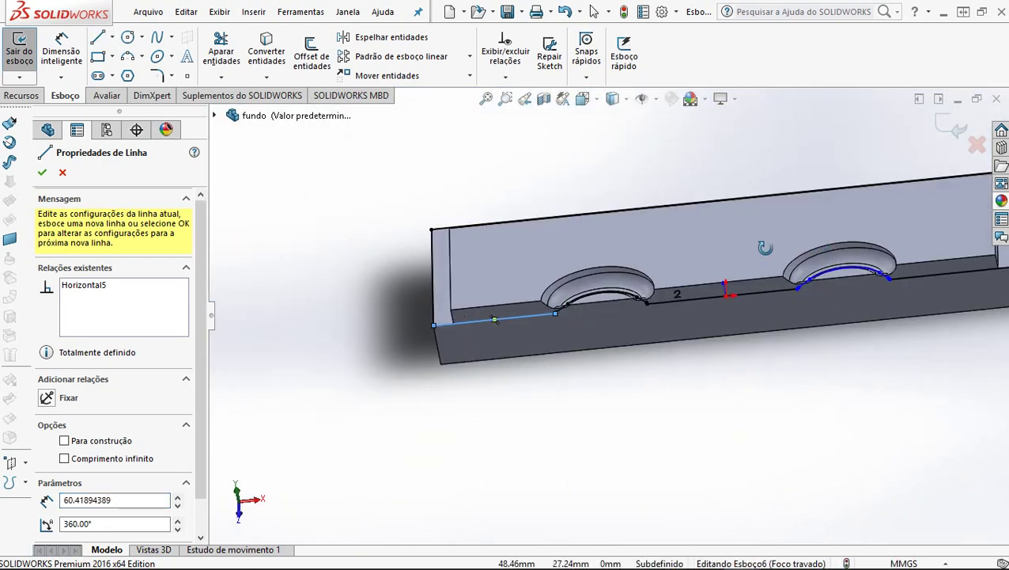
pyautogui.click(31, 95)
pyautogui.click(269, 55)
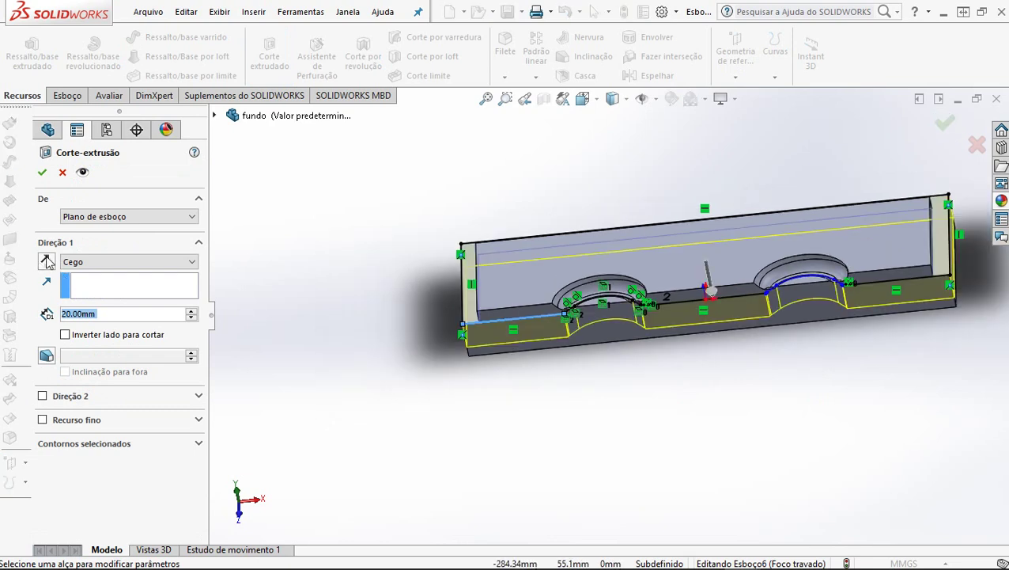
pyautogui.click(47, 262)
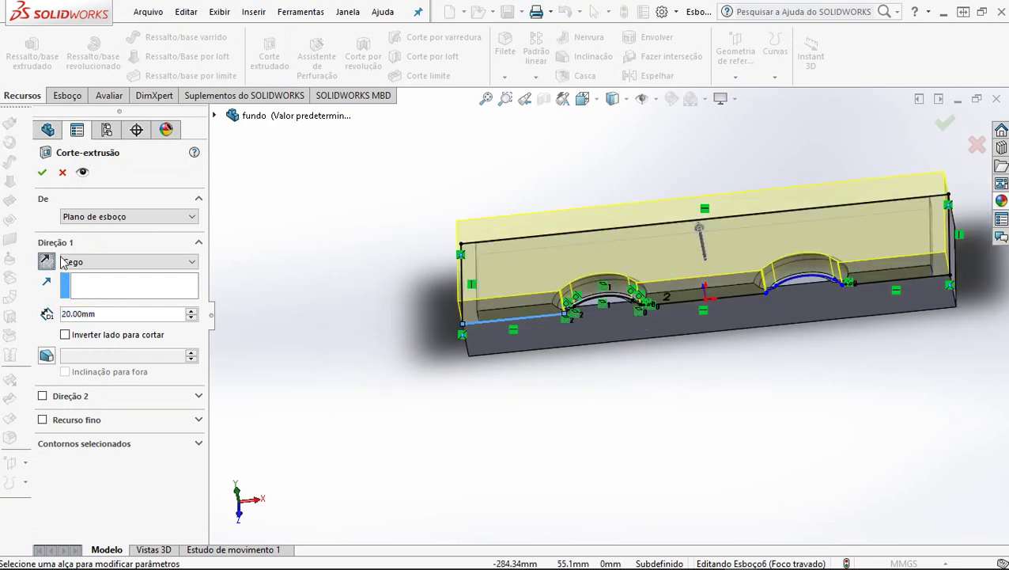
pyautogui.click(113, 265)
pyautogui.click(129, 286)
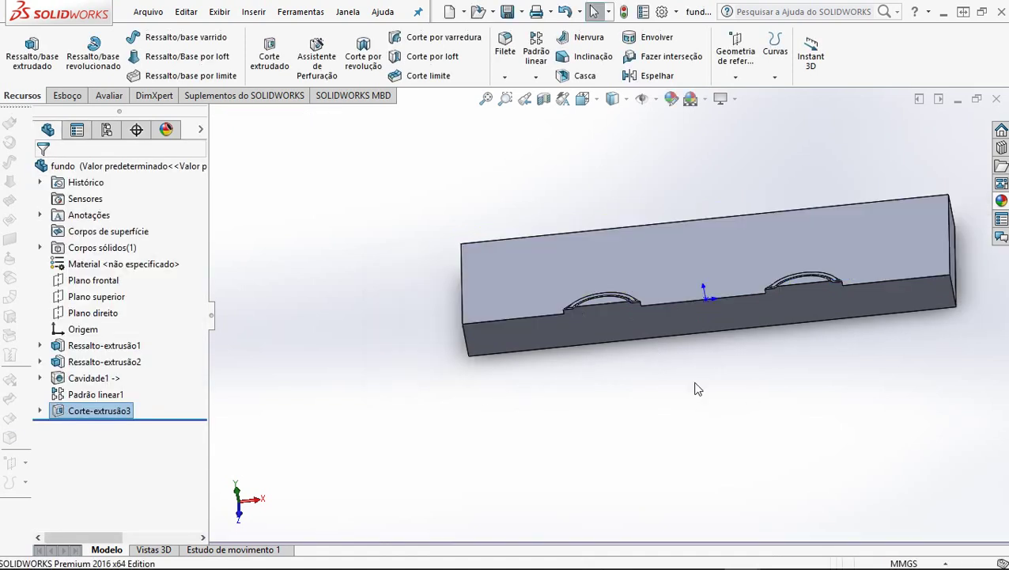
# Step: View the cut fundo block in isometric orientation and switch to the Montagem molde assembly
pyautogui.moveTo(704, 405); pyautogui.dragTo(614, 316, button='middle')
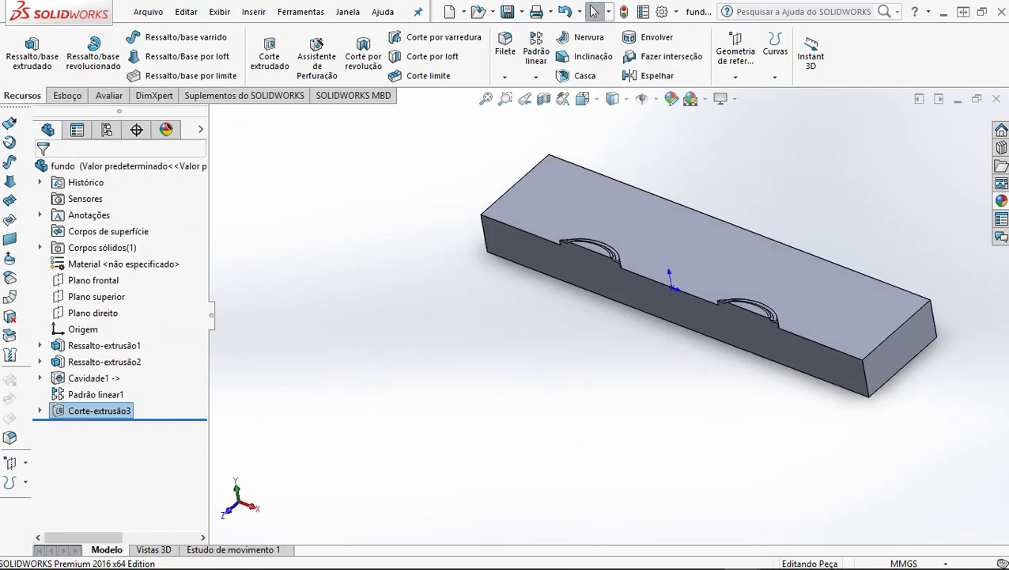
pyautogui.hotkey('ctrl', '7')
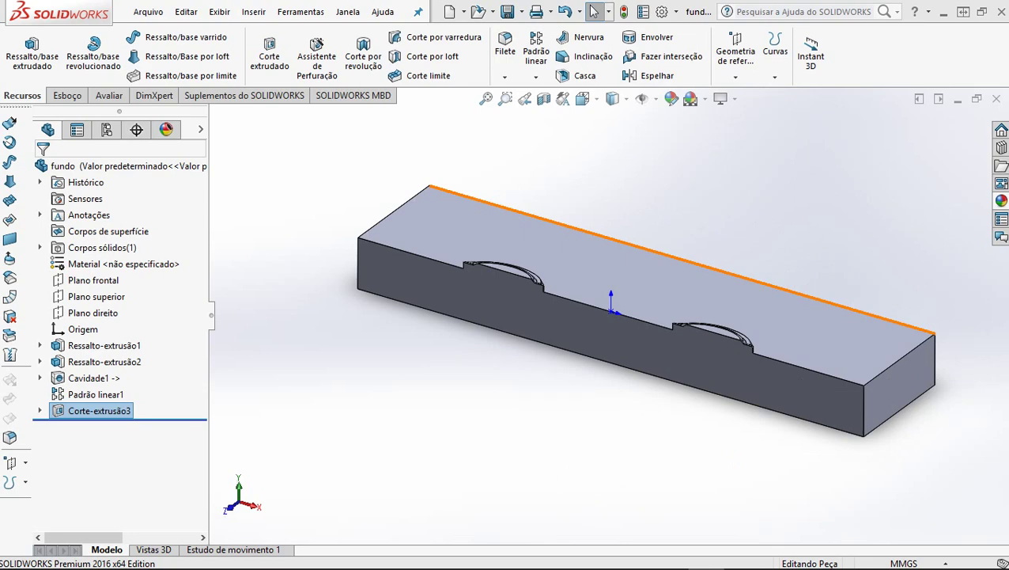
pyautogui.click(347, 13)
pyautogui.click(409, 266)
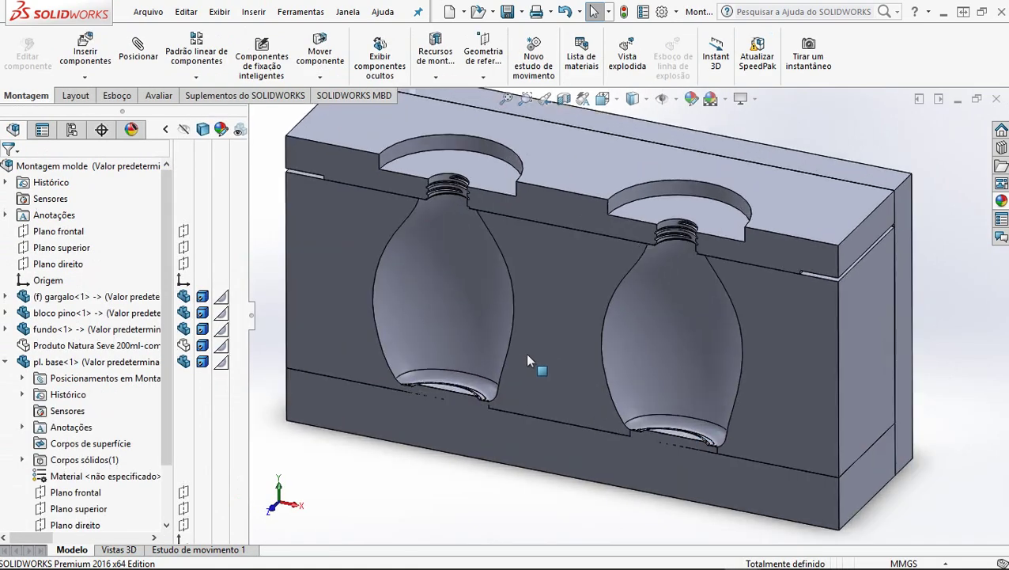
# Step: Start editing the bloco pino part in the context of the mold assembly
pyautogui.click(369, 303)
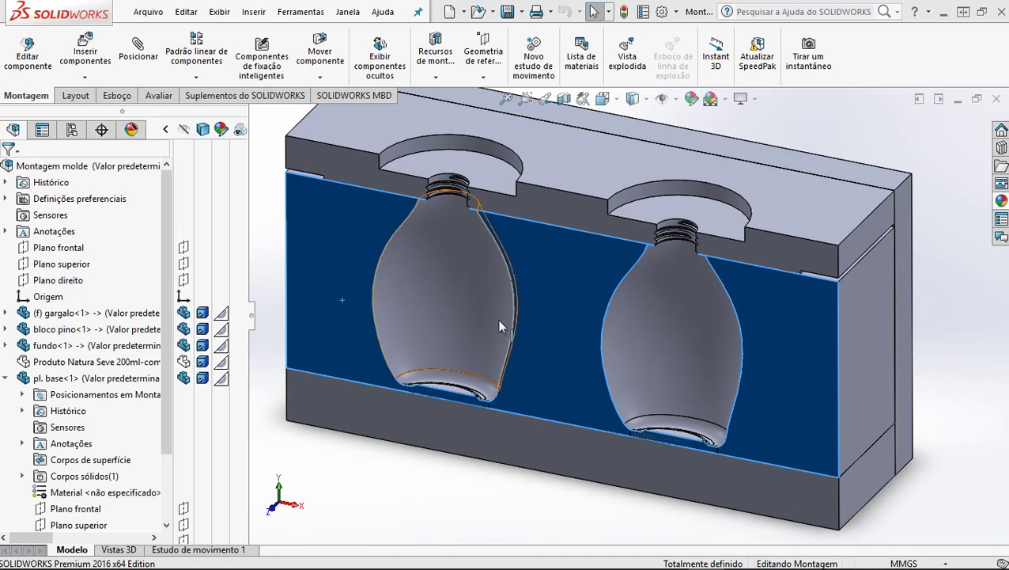
pyautogui.scroll(4, 567, 292)
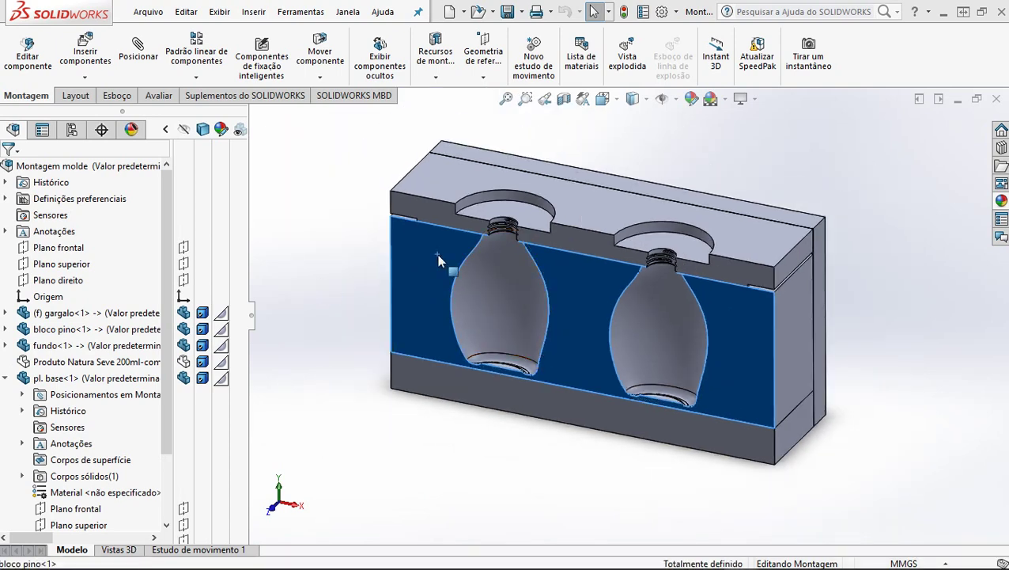
pyautogui.rightClick(437, 254)
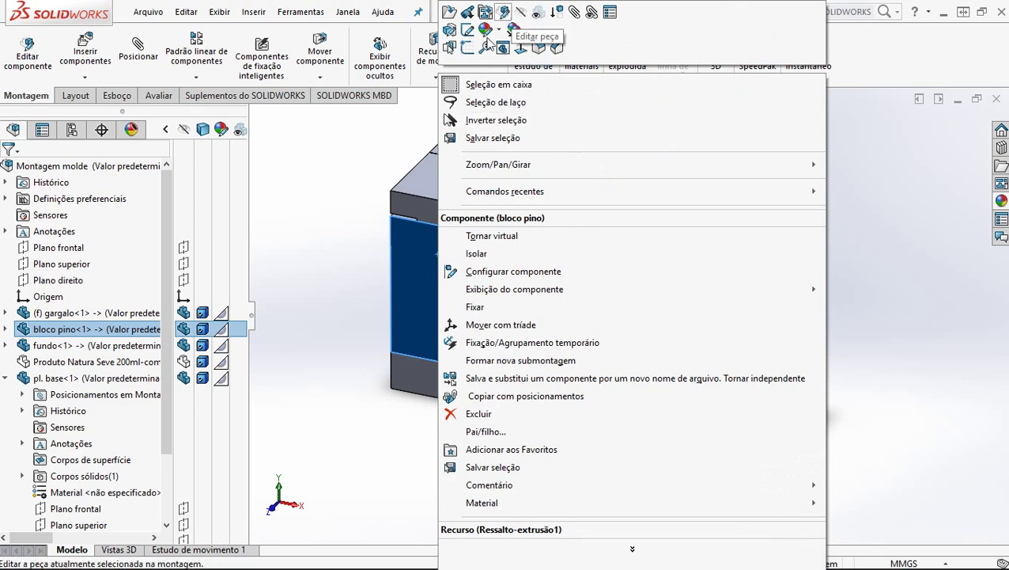
pyautogui.click(504, 12)
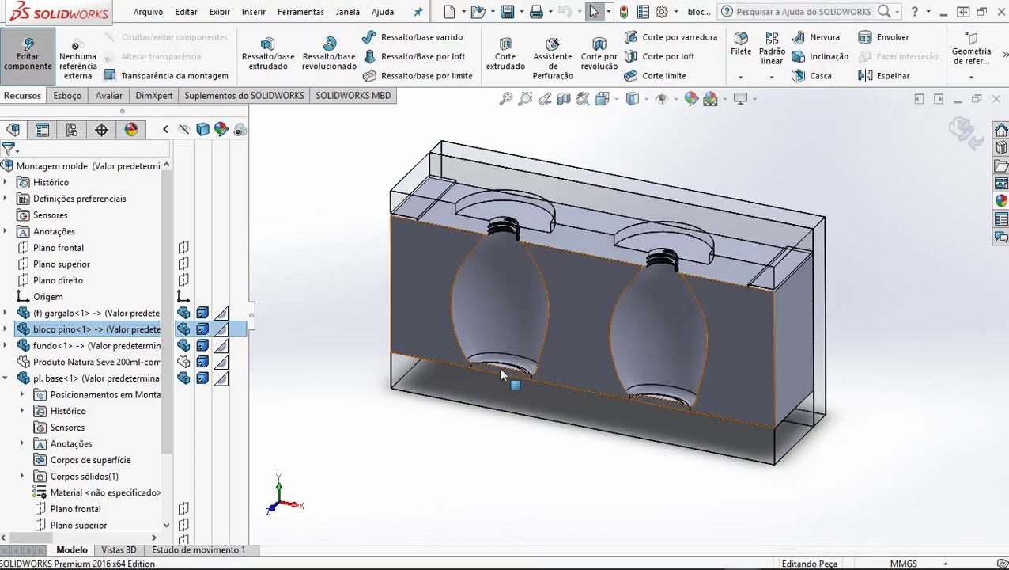
# Step: Create a mold cavity in bloco pino using the fundo component with 0% uniform scale, and return to assembly editing
pyautogui.scroll(-5, 498, 367)
pyautogui.scroll(-5, 501, 360)
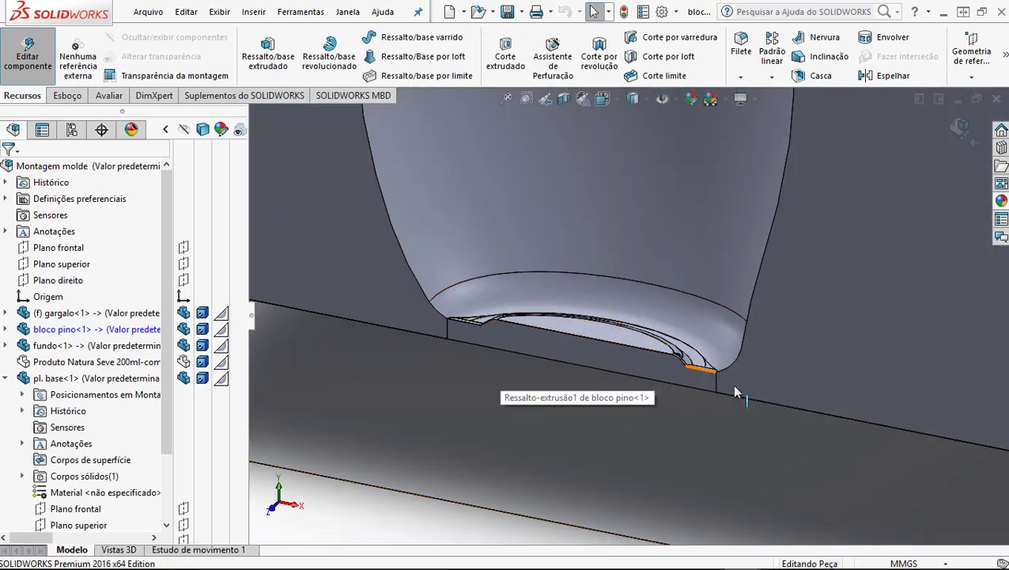
pyautogui.scroll(3, 728, 382)
pyautogui.scroll(4, 728, 375)
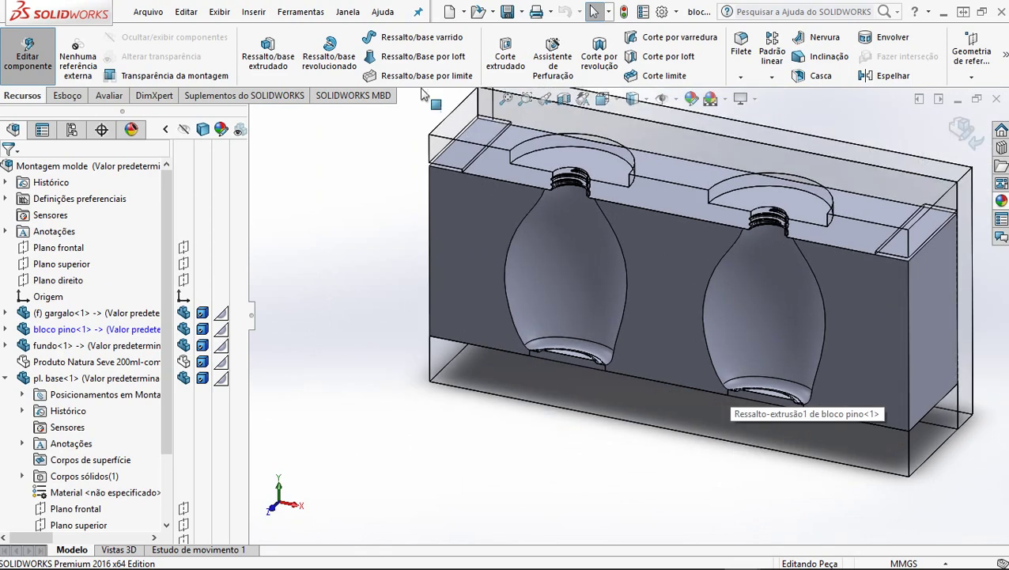
pyautogui.click(255, 13)
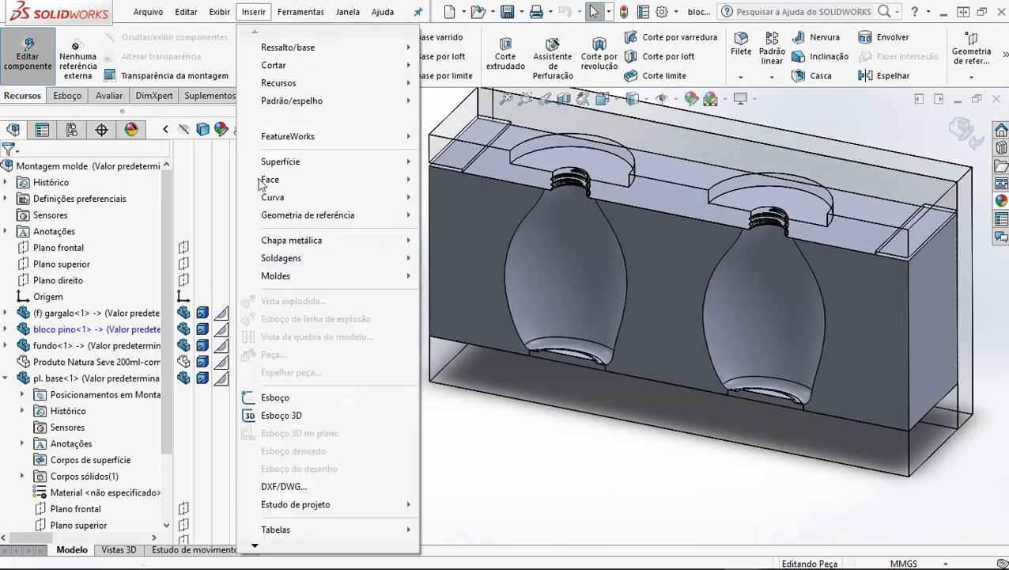
pyautogui.moveTo(380, 276)
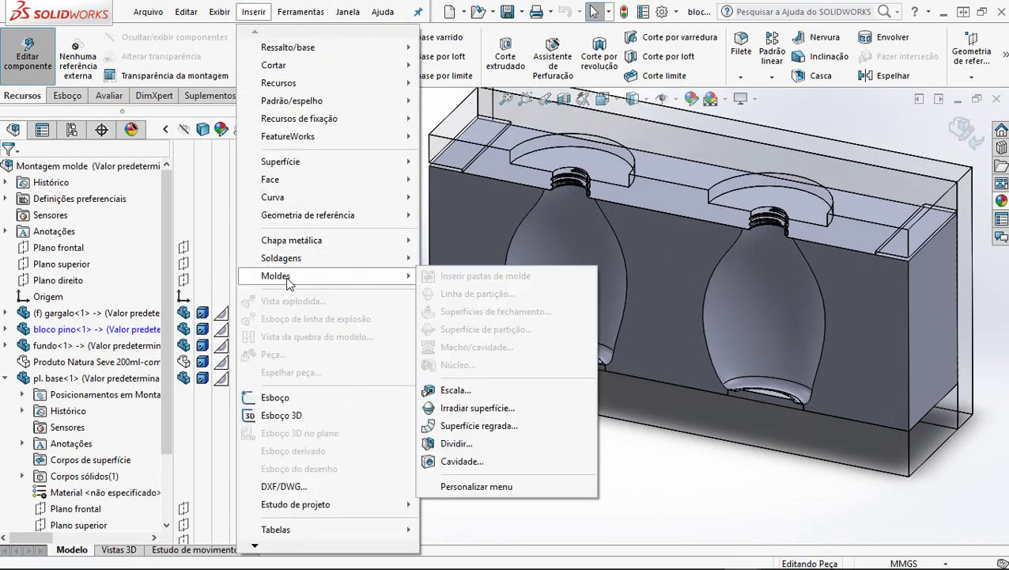
pyautogui.click(473, 464)
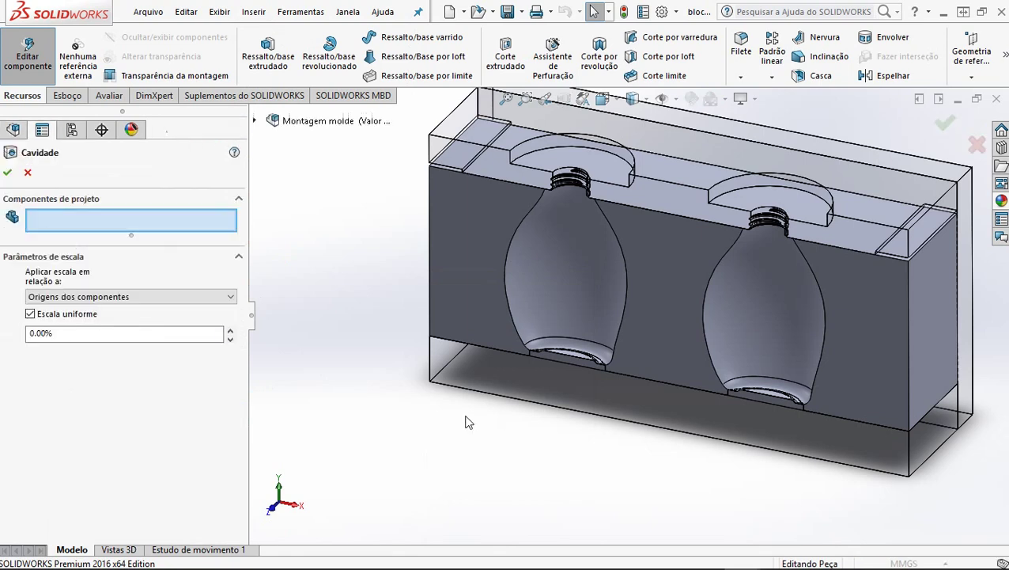
pyautogui.click(527, 389)
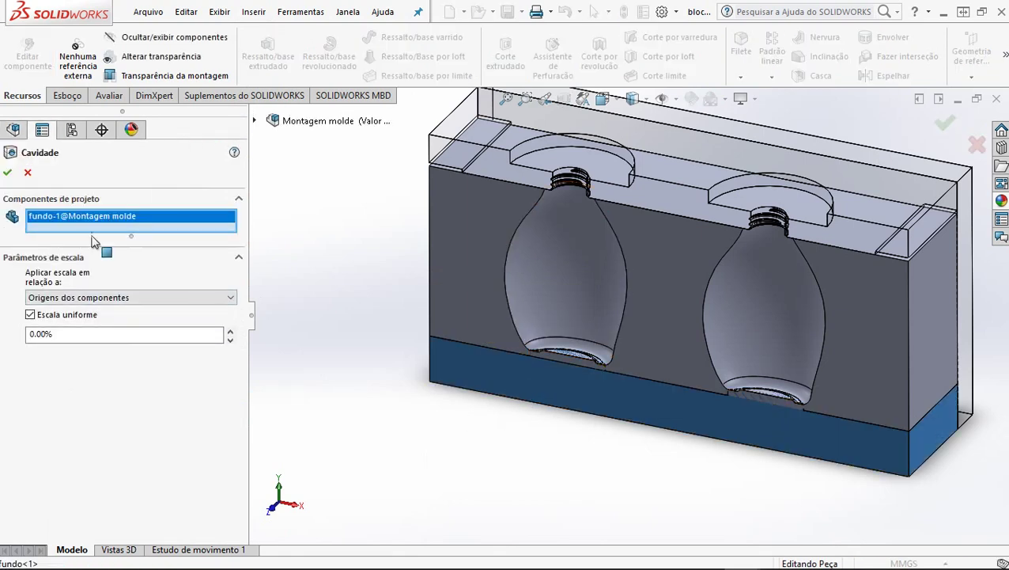
pyautogui.scroll(-6, 575, 352)
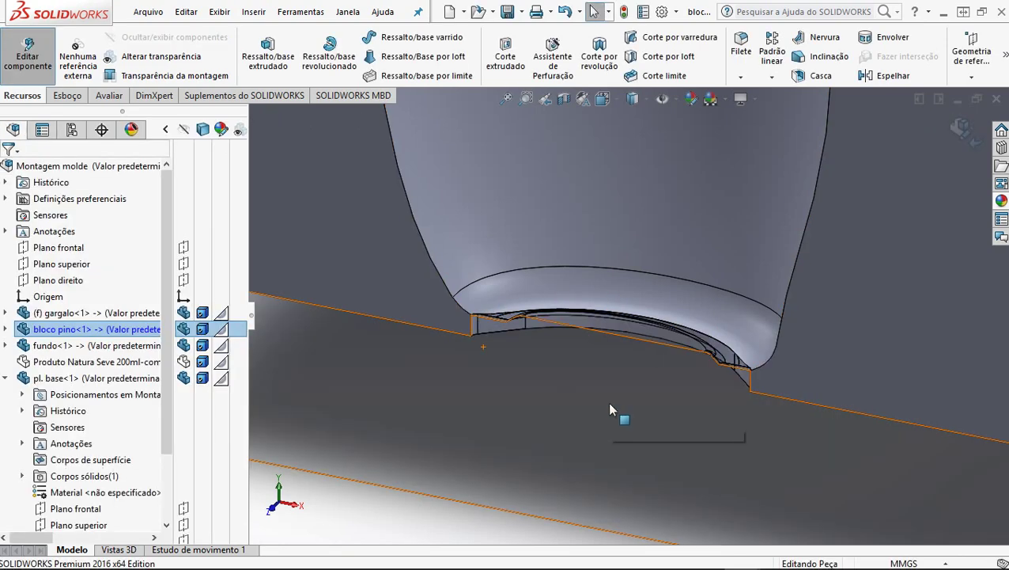
pyautogui.click(957, 123)
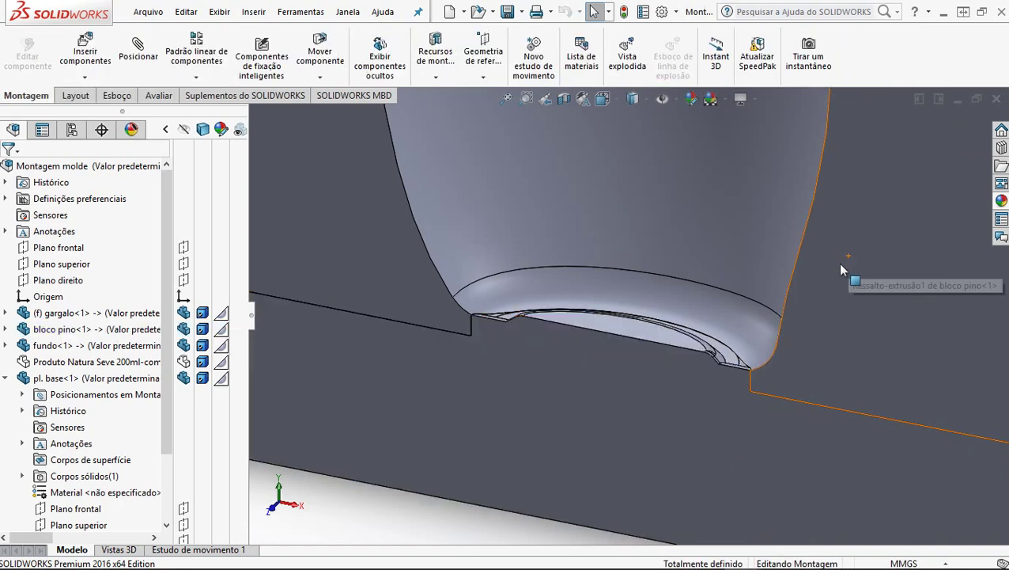
# Step: Open the bloco pino part in its own window
pyautogui.scroll(5, 844, 265)
pyautogui.scroll(-3, 924, 346)
pyautogui.scroll(3, 906, 347)
pyautogui.scroll(-2, 870, 317)
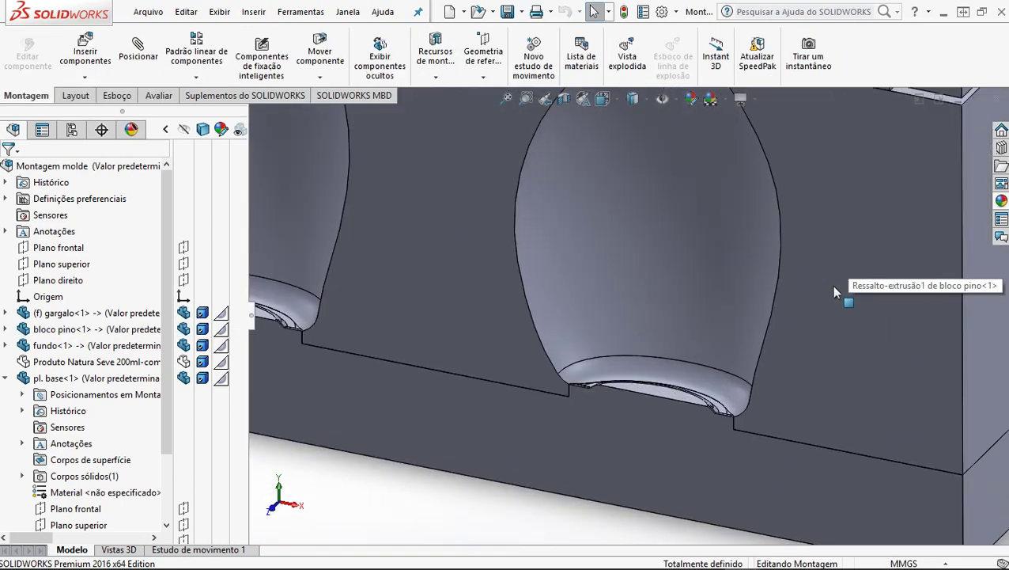
pyautogui.scroll(4, 831, 284)
pyautogui.scroll(-2, 562, 257)
pyautogui.click(561, 255)
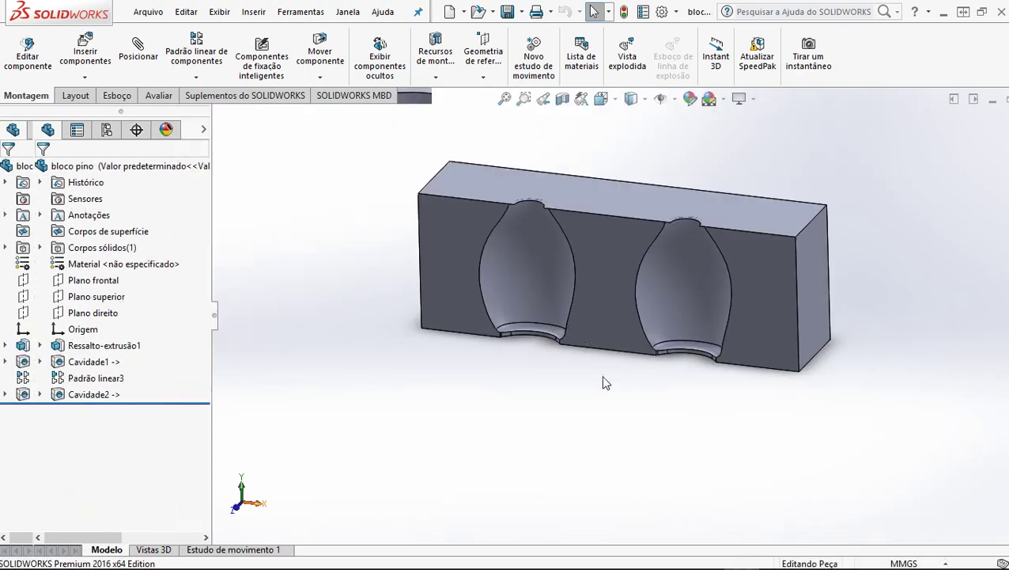
# Step: Examine the recess cut at the base of the bloco pino bottle cavities
pyautogui.scroll(-3, 522, 305)
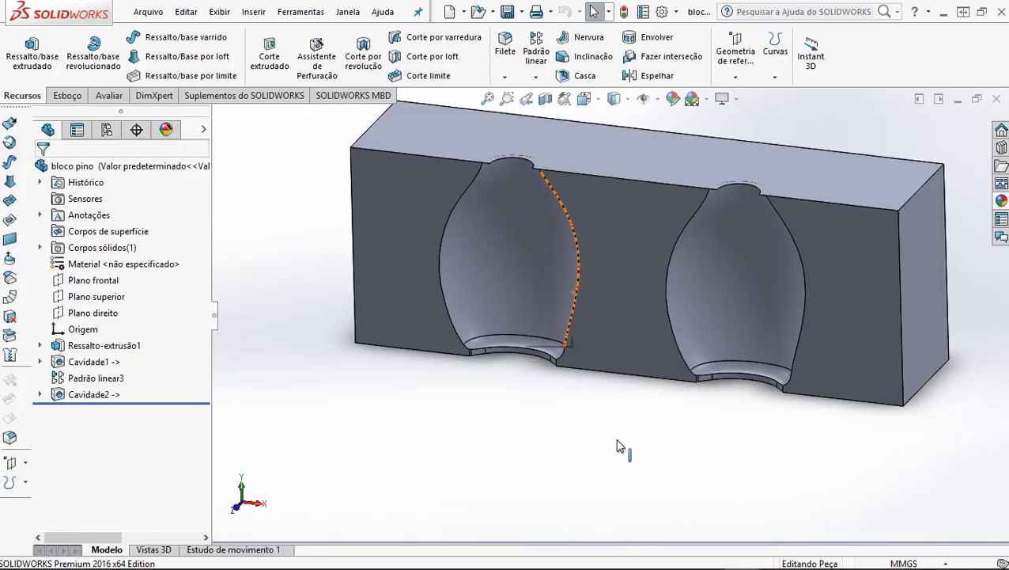
pyautogui.moveTo(566, 457); pyautogui.dragTo(555, 481, button='middle')
pyautogui.scroll(-1, 511, 346)
pyautogui.scroll(-3, 510, 346)
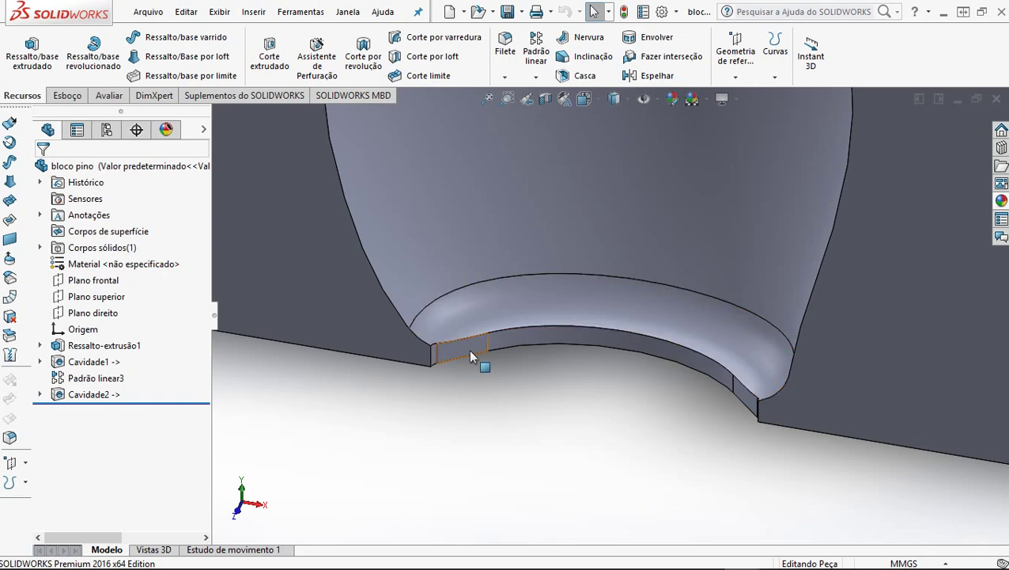
pyautogui.scroll(3, 481, 348)
pyautogui.scroll(2, 633, 252)
pyautogui.scroll(2, 771, 244)
pyautogui.scroll(2, 729, 284)
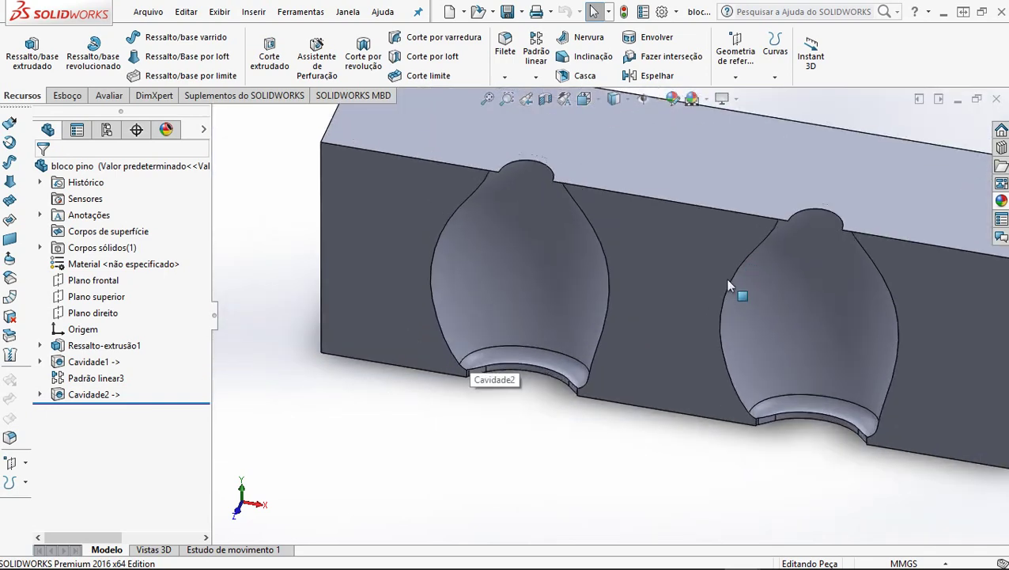
# Step: Start a sketch on the first cavity's neck ledge face and convert the edges of both cavities' neck ledges into it
pyautogui.moveTo(728, 284); pyautogui.dragTo(729, 109, button='middle')
pyautogui.scroll(3, 693, 127)
pyautogui.scroll(-3, 506, 184)
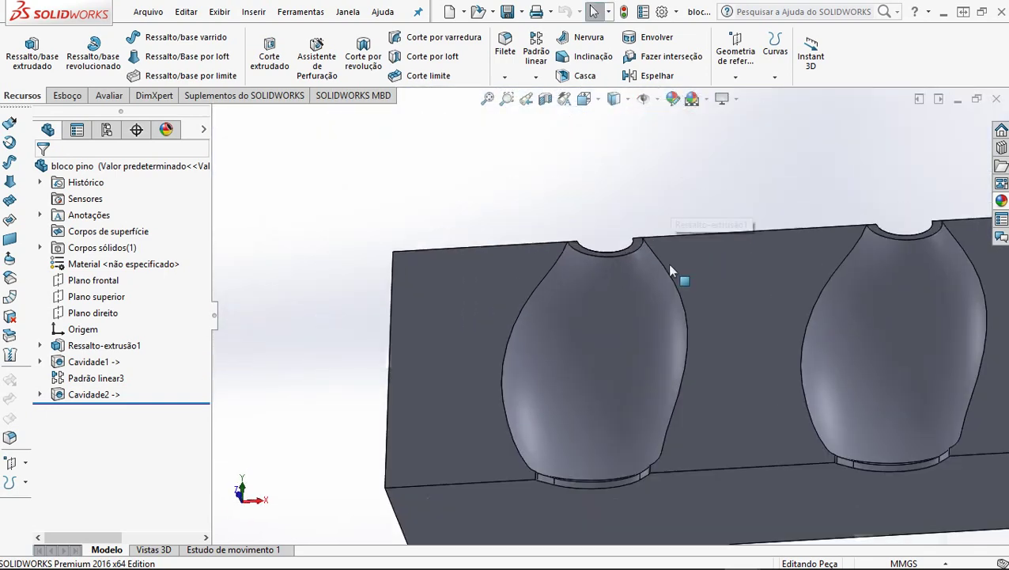
pyautogui.scroll(-5, 670, 271)
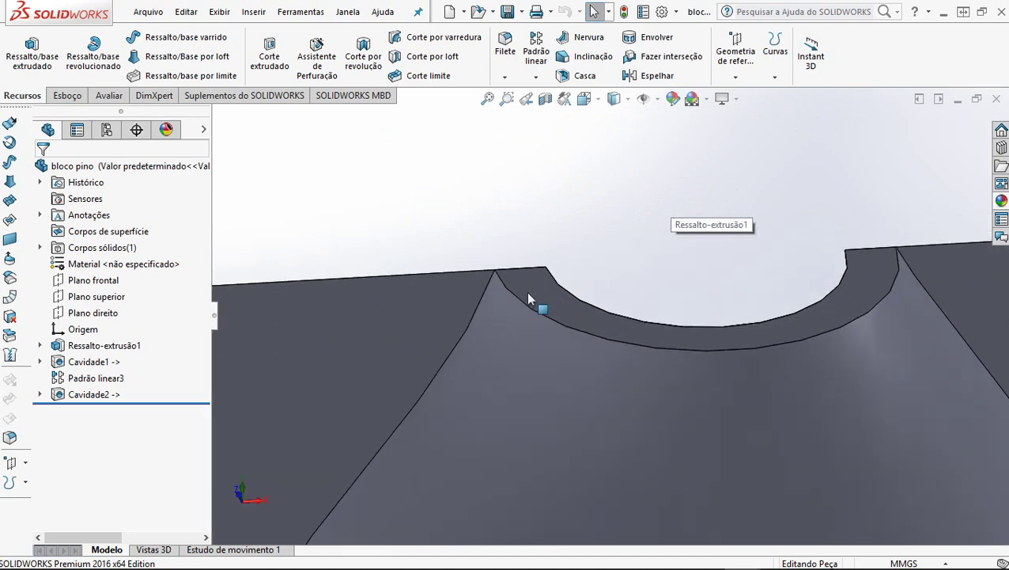
pyautogui.click(530, 299)
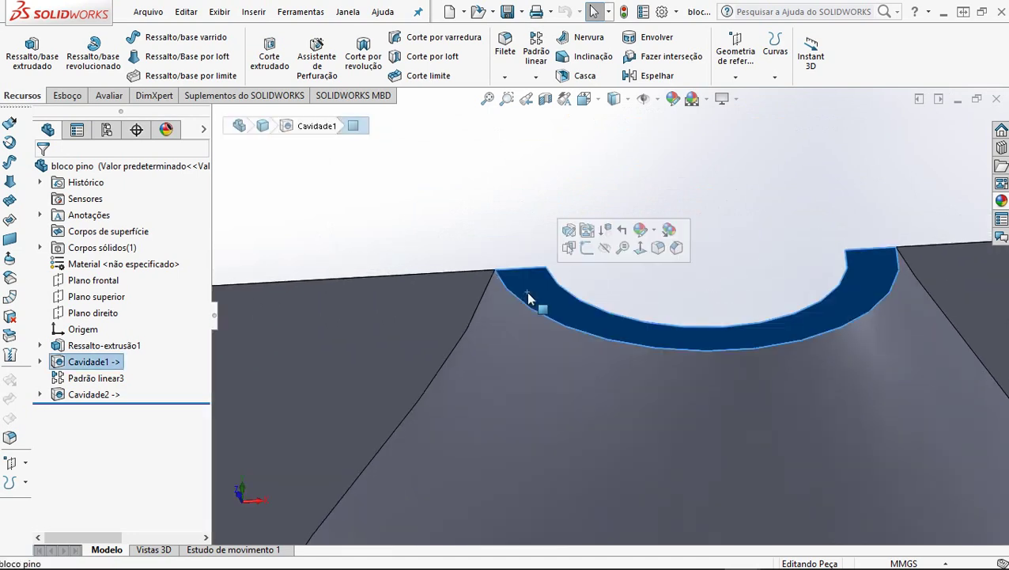
pyautogui.click(587, 248)
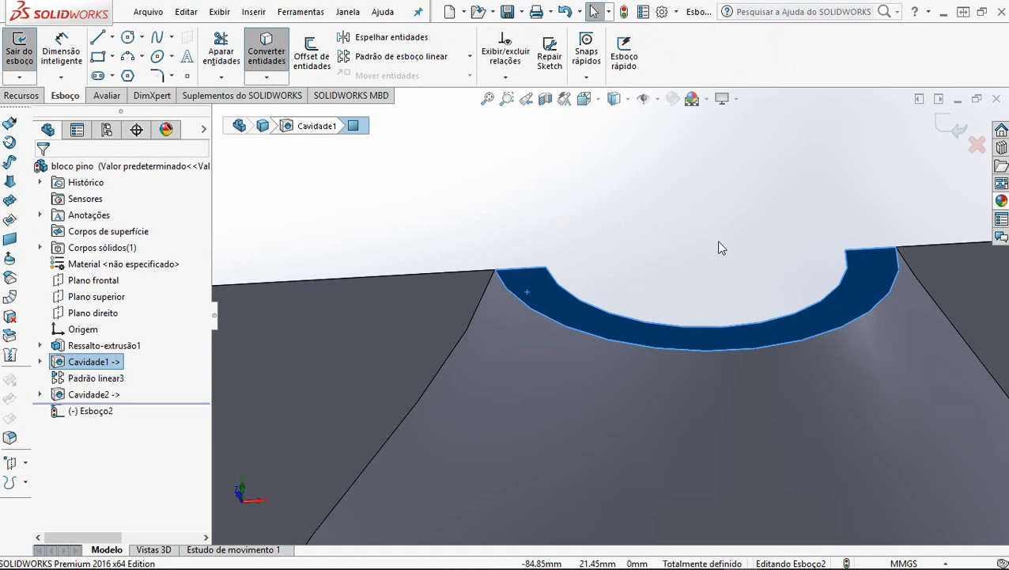
pyautogui.scroll(10, 721, 247)
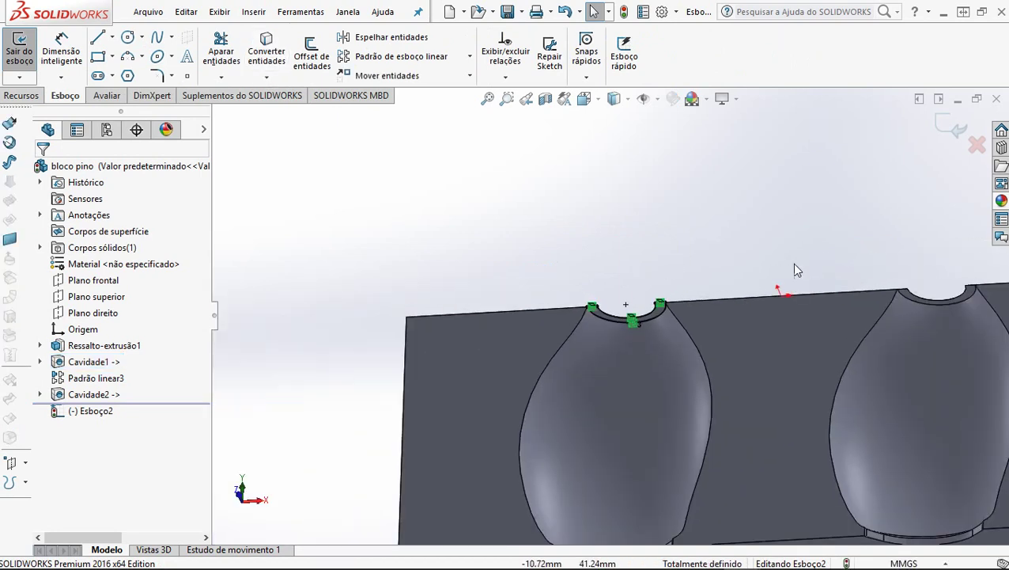
pyautogui.scroll(-6, 797, 273)
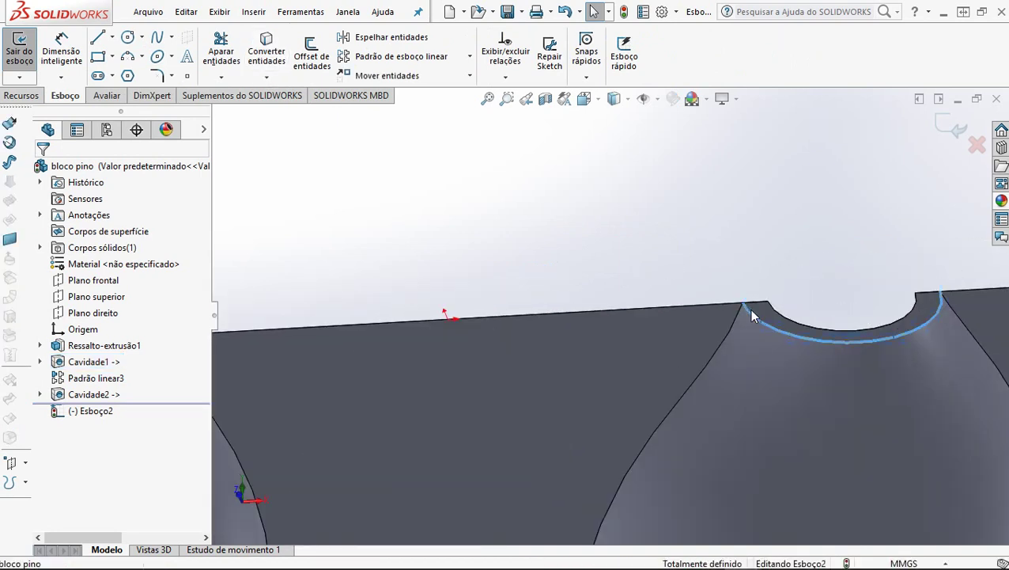
pyautogui.click(761, 319)
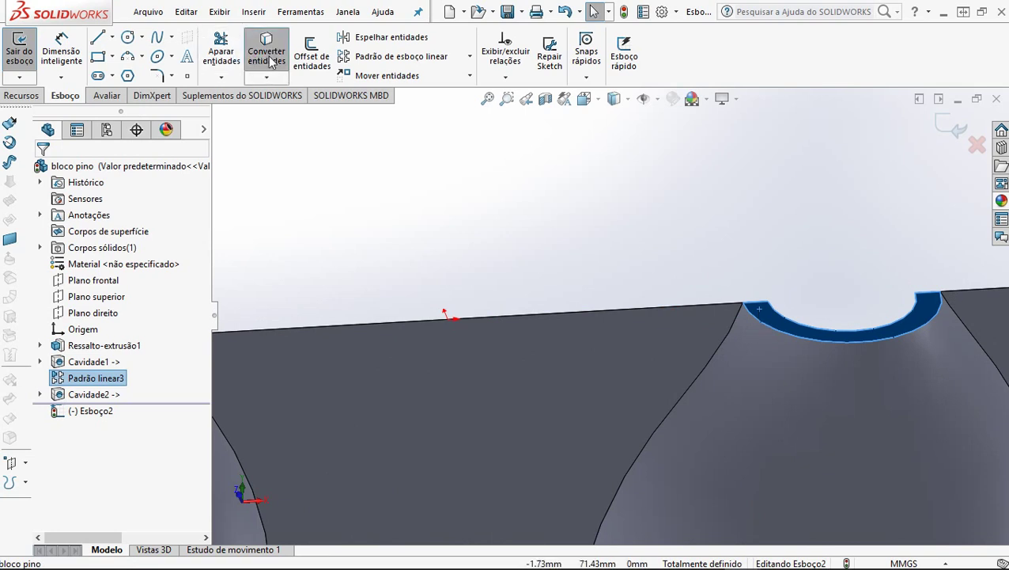
# Step: Cut-extrude the converted neck ledge profiles 10 mm blind to remove both ledges
pyautogui.click(16, 96)
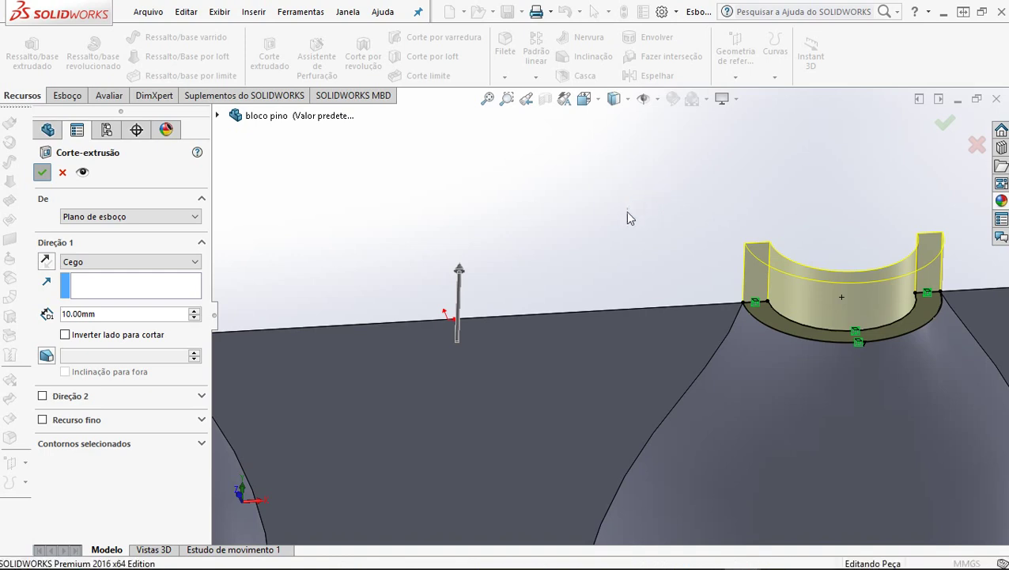
pyautogui.press('Return')
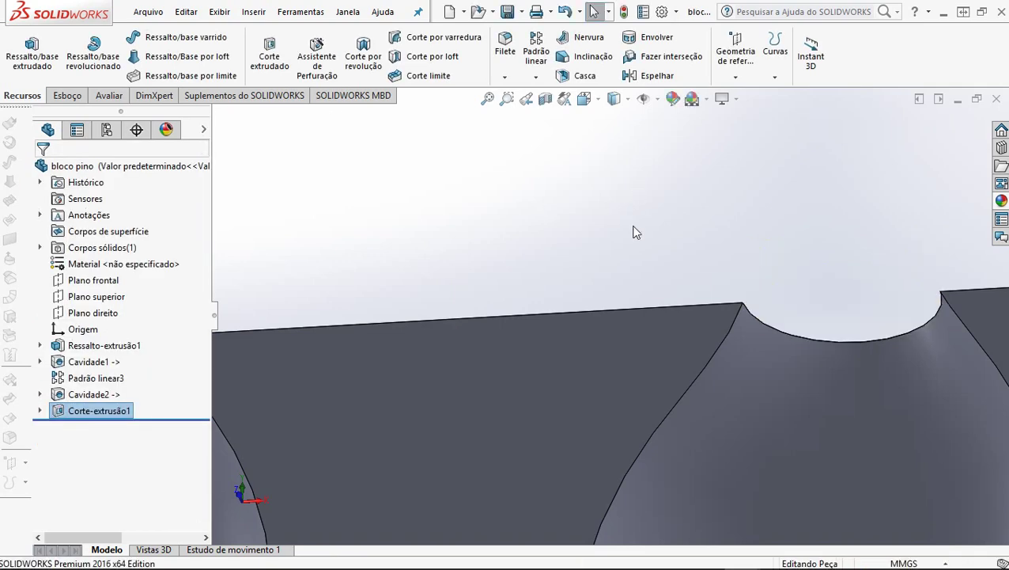
pyautogui.press('f')
pyautogui.moveTo(570, 385); pyautogui.dragTo(573, 441, button='middle')
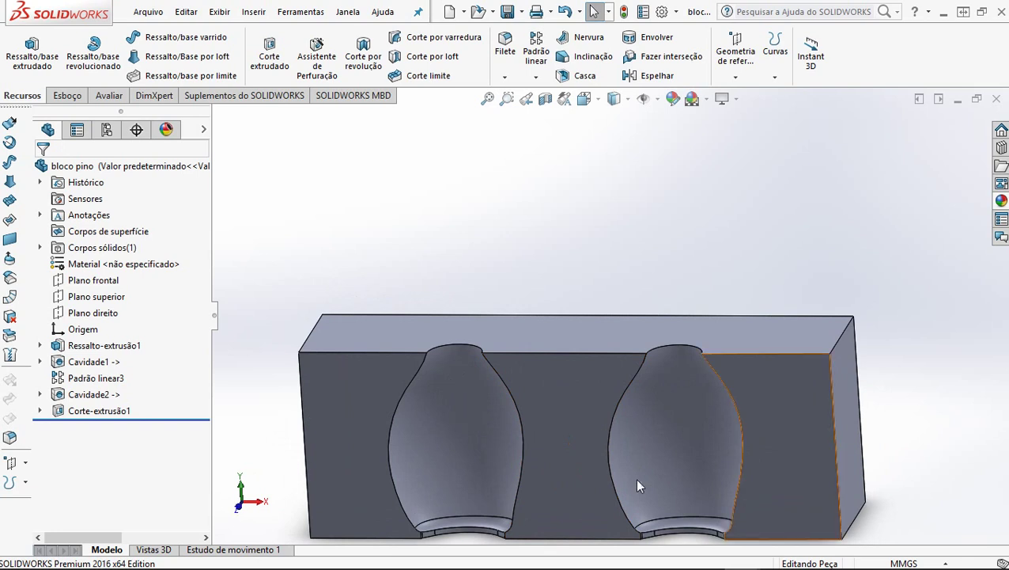
# Step: Examine the finished bloco pino block, checking both bottle cavities, their neck openings and base recesses
pyautogui.scroll(3, 634, 478)
pyautogui.scroll(-3, 604, 488)
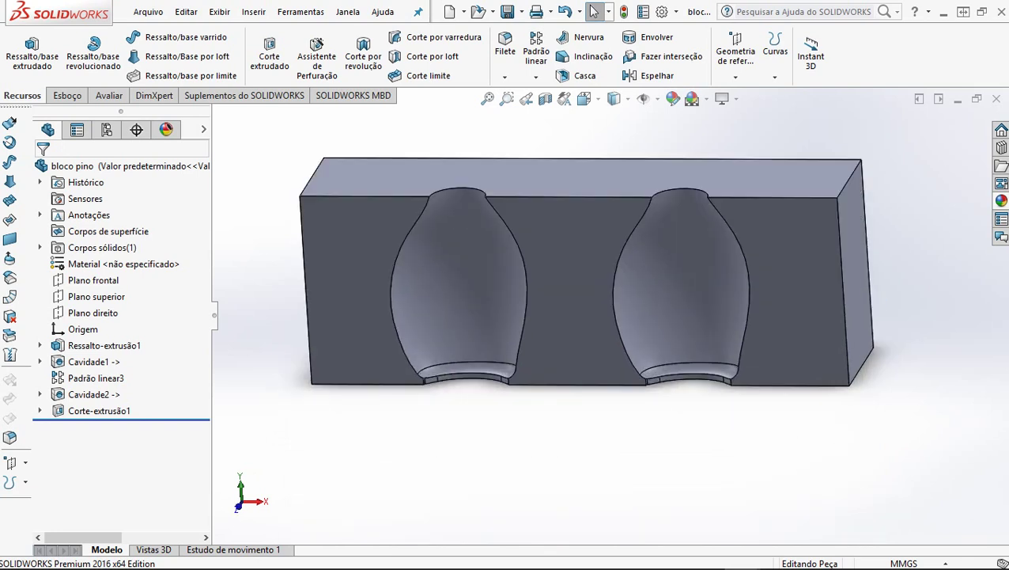
pyautogui.scroll(2, 850, 308)
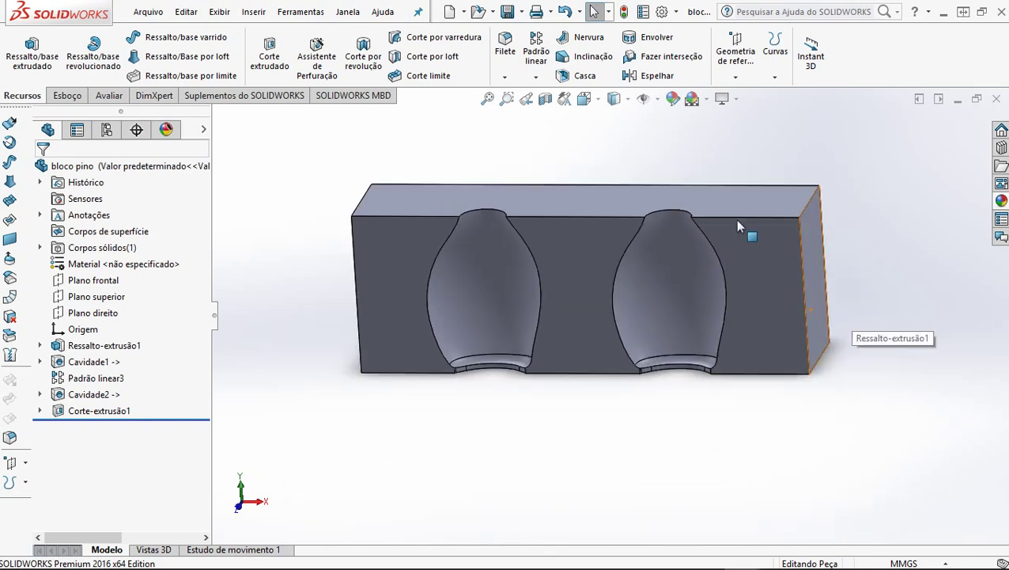
pyautogui.scroll(-3, 750, 226)
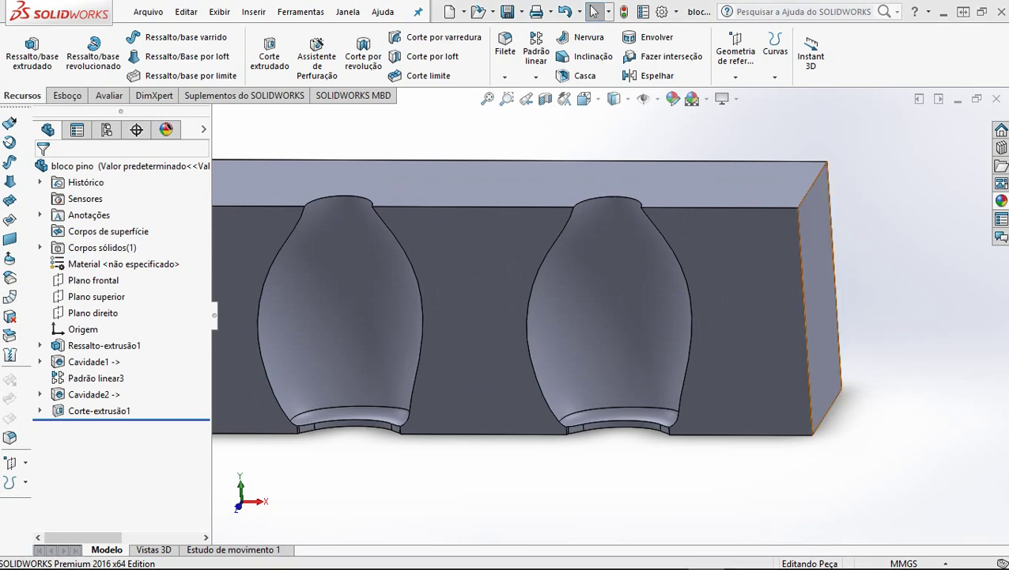
pyautogui.scroll(3, 861, 354)
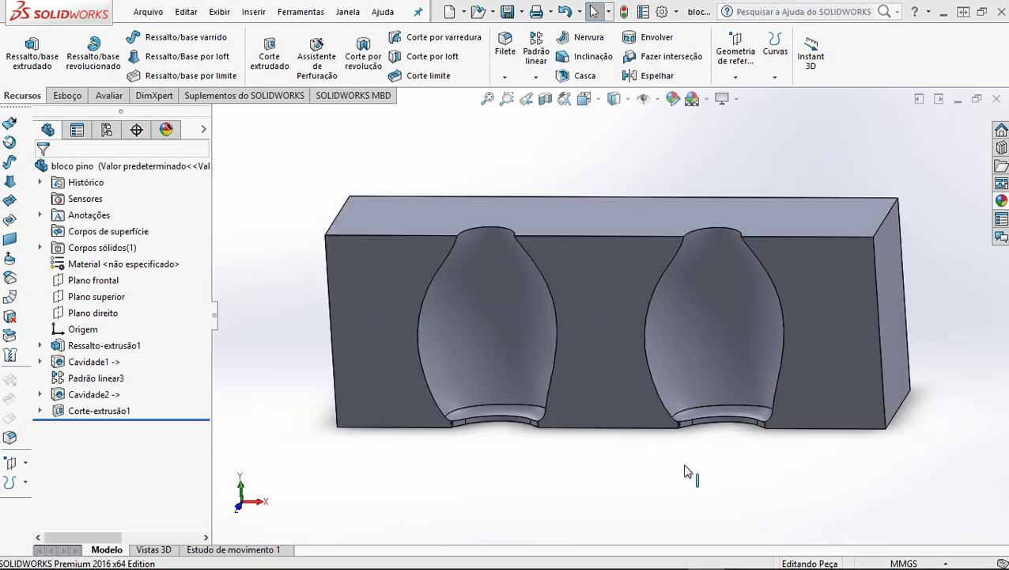
pyautogui.moveTo(712, 382); pyautogui.dragTo(586, 315, button='middle')
pyautogui.scroll(1, 589, 303)
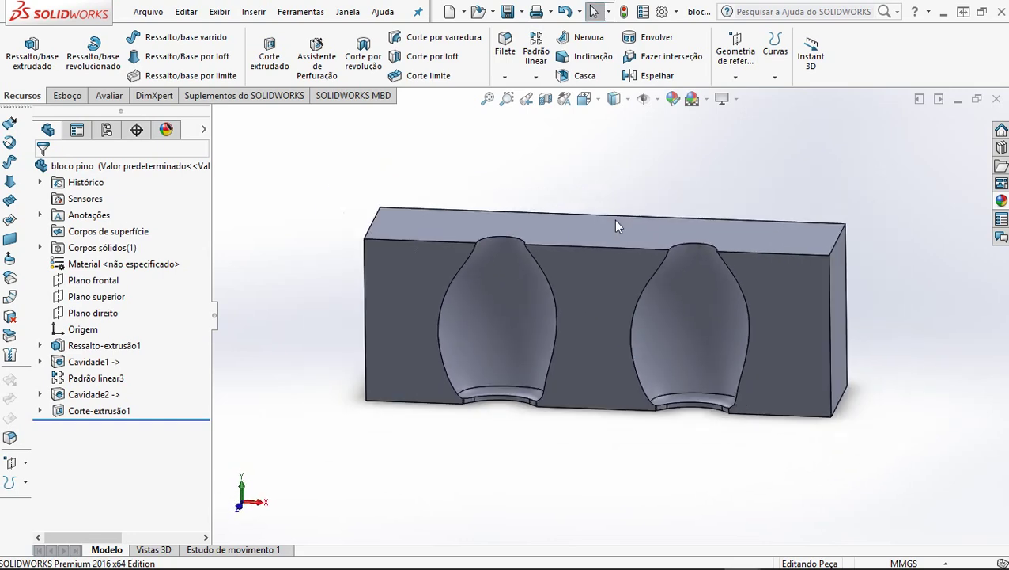
pyautogui.scroll(-1, 611, 221)
pyautogui.scroll(1, 538, 279)
pyautogui.scroll(-2, 522, 290)
pyautogui.scroll(1, 727, 353)
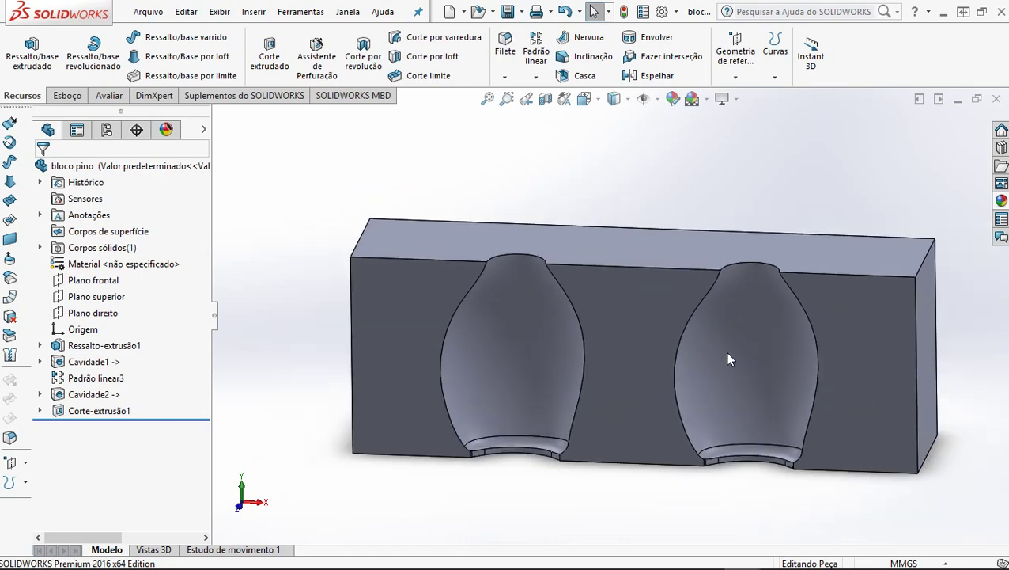
pyautogui.scroll(-1, 727, 353)
pyautogui.moveTo(707, 342)
pyautogui.mouseDown(button='middle')
pyautogui.moveTo(710, 304)
pyautogui.moveTo(707, 351)
pyautogui.mouseUp(button='middle')
pyautogui.scroll(1, 704, 353)
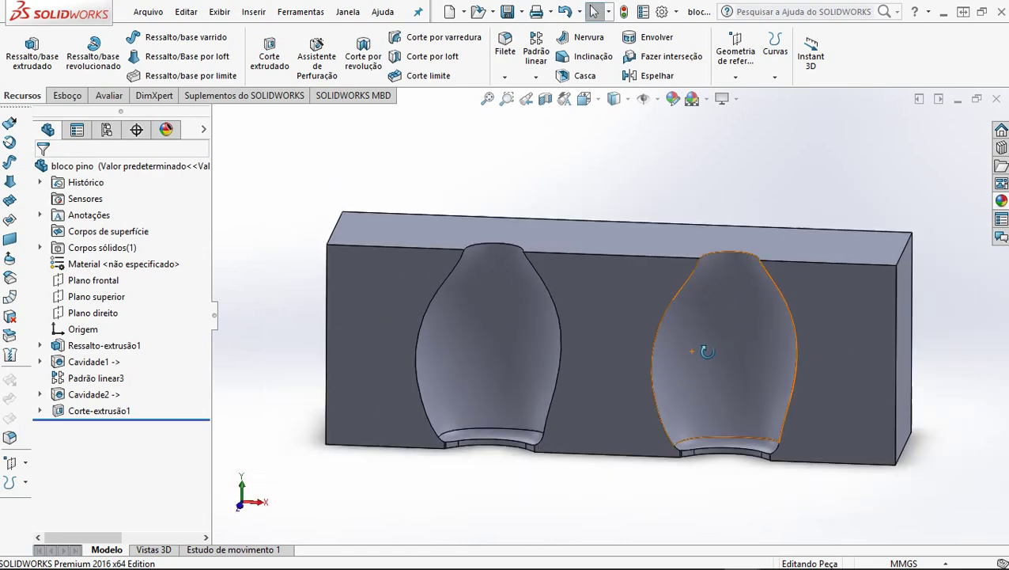
pyautogui.scroll(1, 703, 355)
pyautogui.scroll(-1, 702, 356)
pyautogui.moveTo(627, 362)
pyautogui.mouseDown(button='middle')
pyautogui.moveTo(623, 339)
pyautogui.moveTo(618, 347)
pyautogui.mouseUp(button='middle')
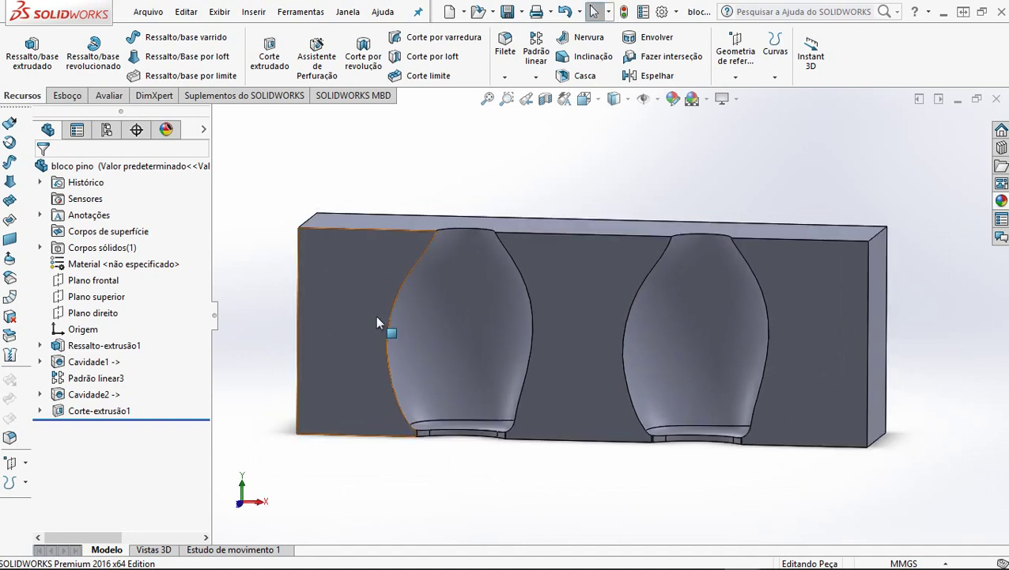
pyautogui.click(337, 311)
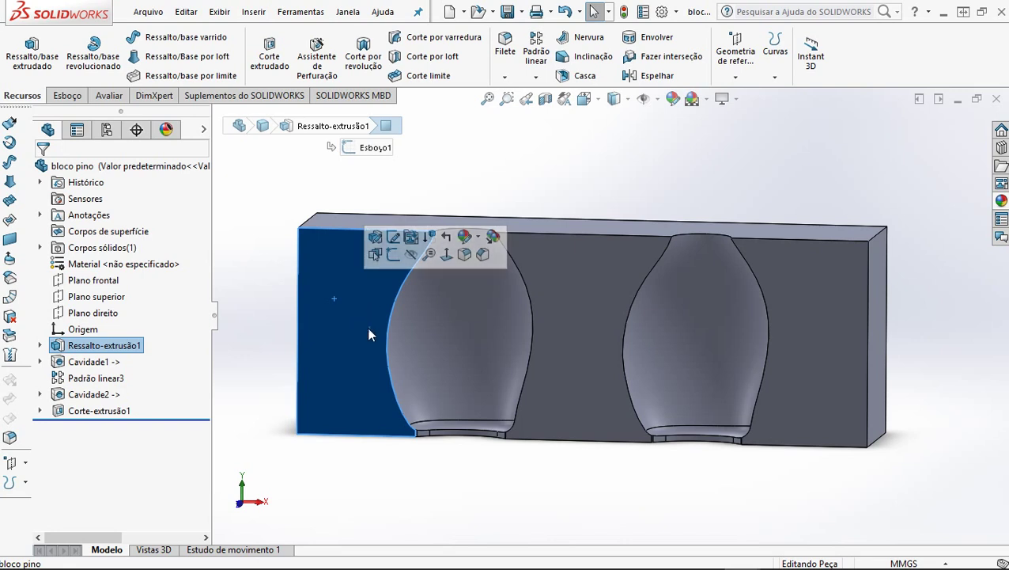
pyautogui.click(520, 469)
pyautogui.moveTo(520, 469); pyautogui.dragTo(506, 491, button='middle')
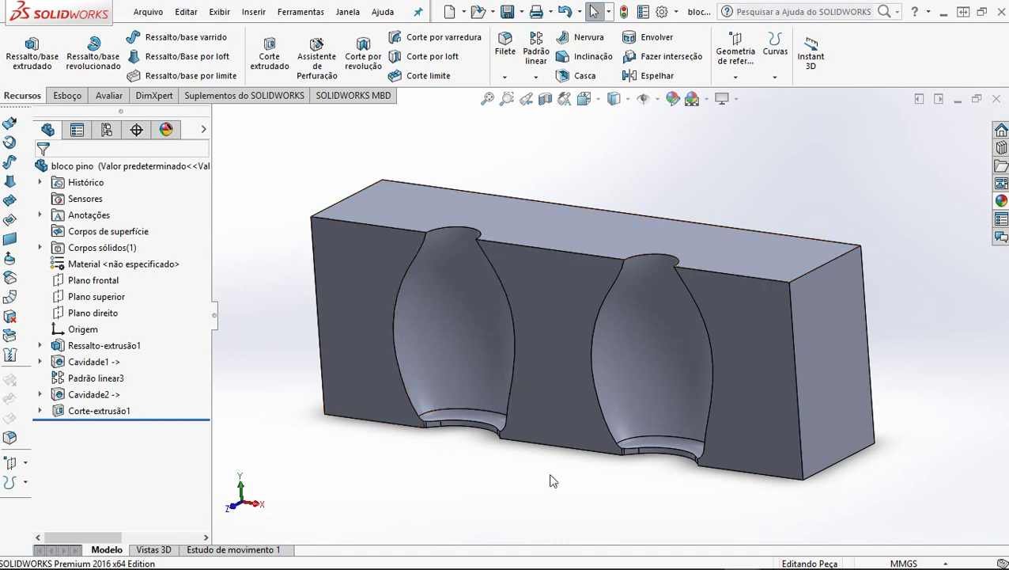
pyautogui.moveTo(553, 481)
pyautogui.mouseDown(button='middle')
pyautogui.moveTo(561, 471)
pyautogui.moveTo(567, 479)
pyautogui.mouseUp(button='middle')
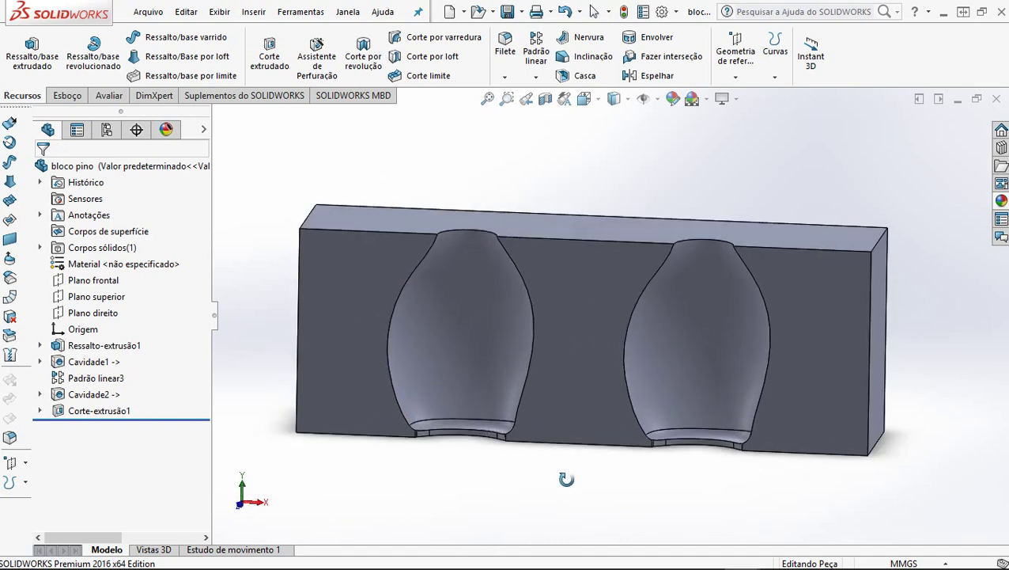
# Step: Start a Hole Wizard plain hole on the block's cavity-side face, with type Furos-guia and size Ø16.0
pyautogui.click(337, 311)
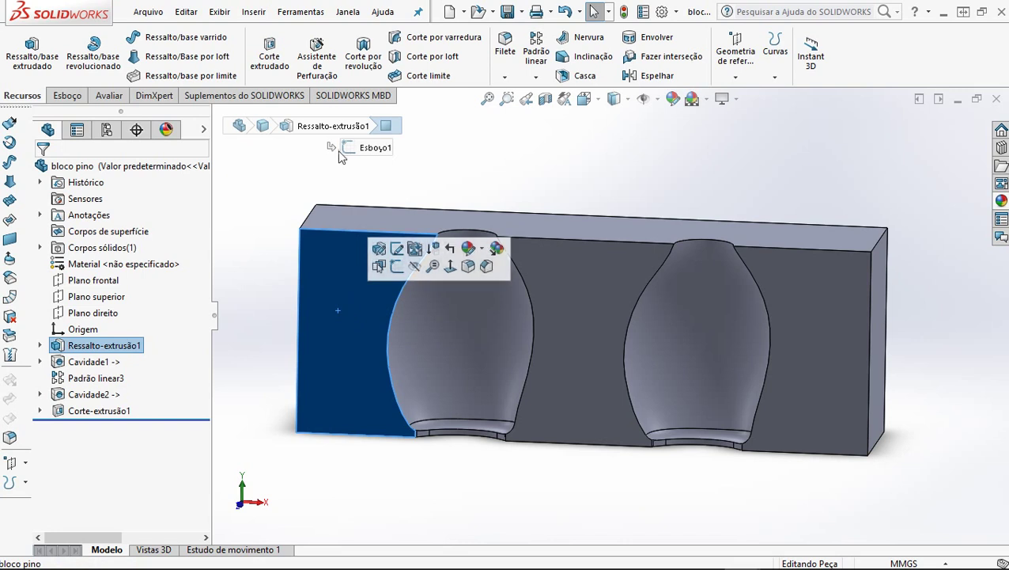
pyautogui.click(325, 69)
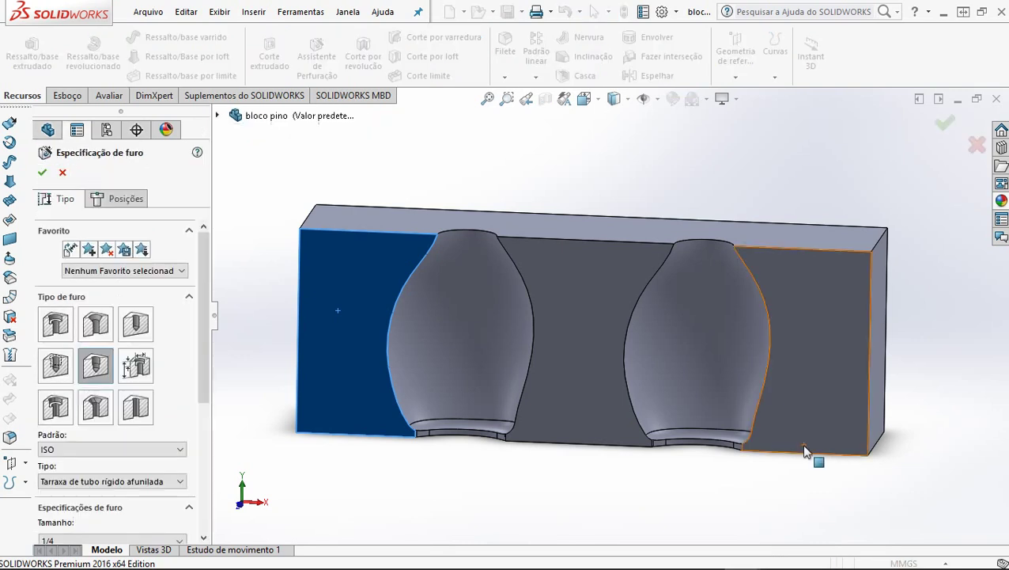
pyautogui.click(138, 330)
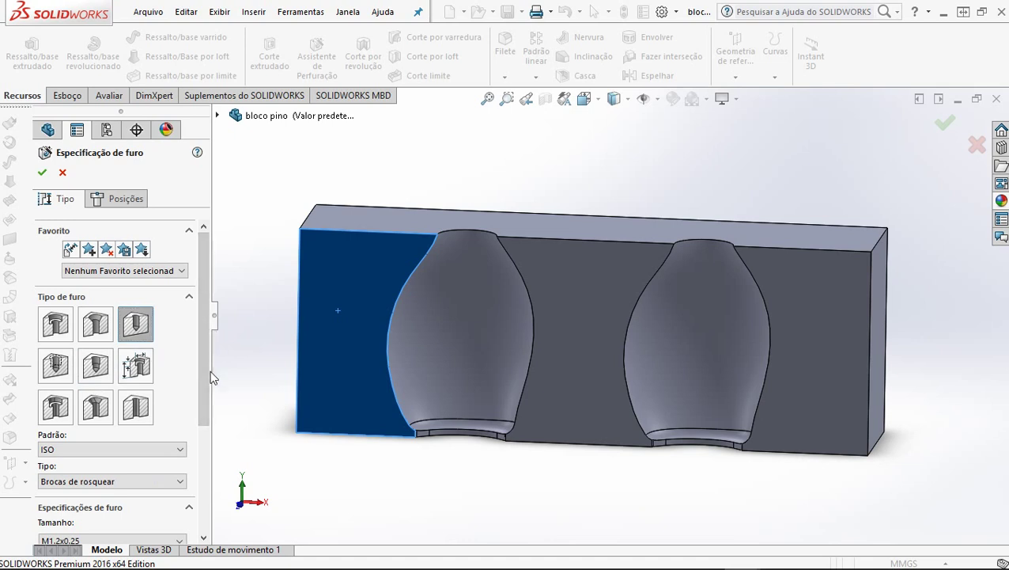
pyautogui.moveTo(204, 373); pyautogui.dragTo(203, 426)
pyautogui.click(165, 390)
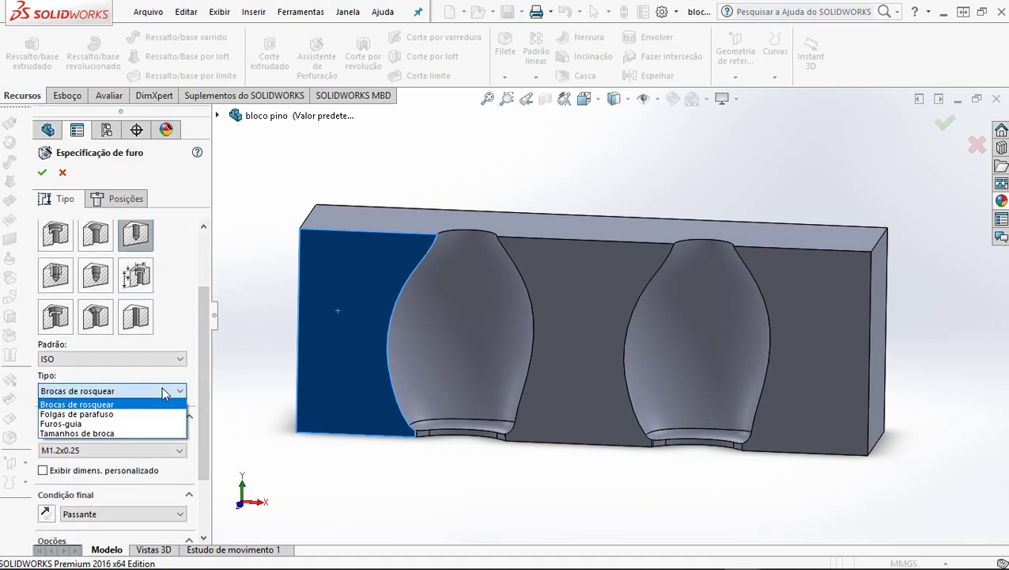
pyautogui.click(144, 423)
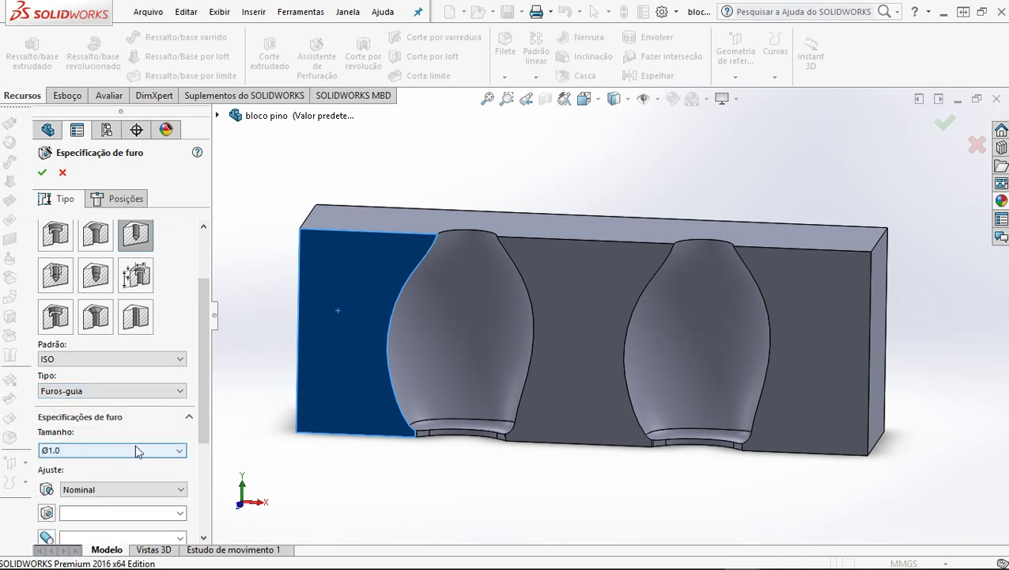
pyautogui.click(137, 450)
pyautogui.scroll(-1, 132, 439)
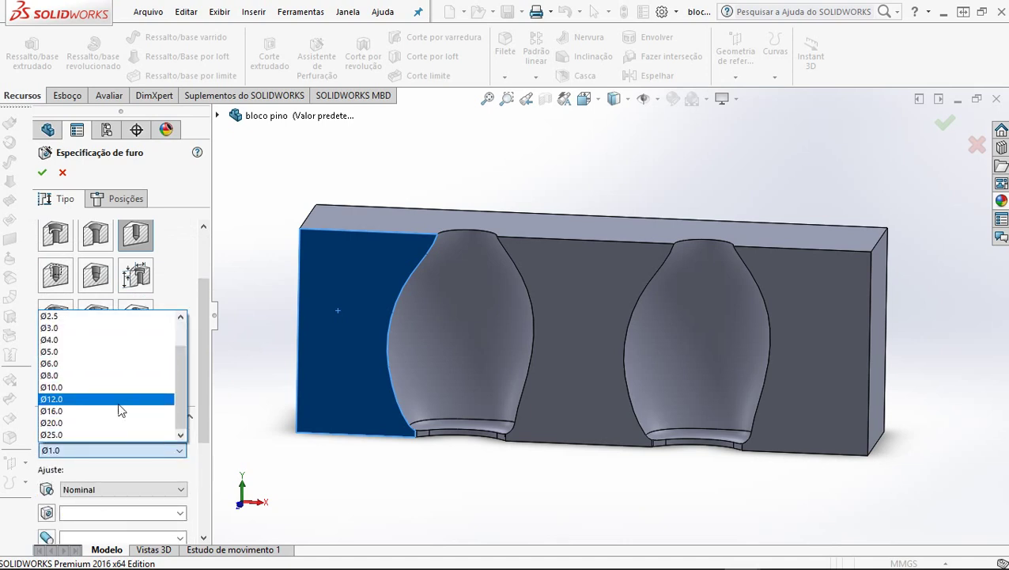
pyautogui.click(117, 411)
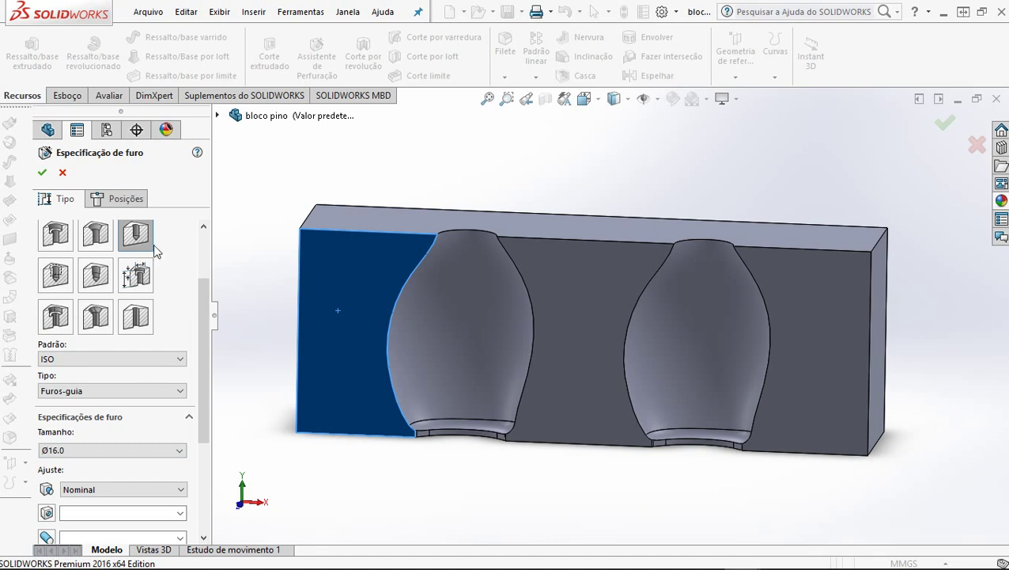
# Step: Place four hole positions on the face, an upper and a lower one near each short end of the block
pyautogui.click(111, 199)
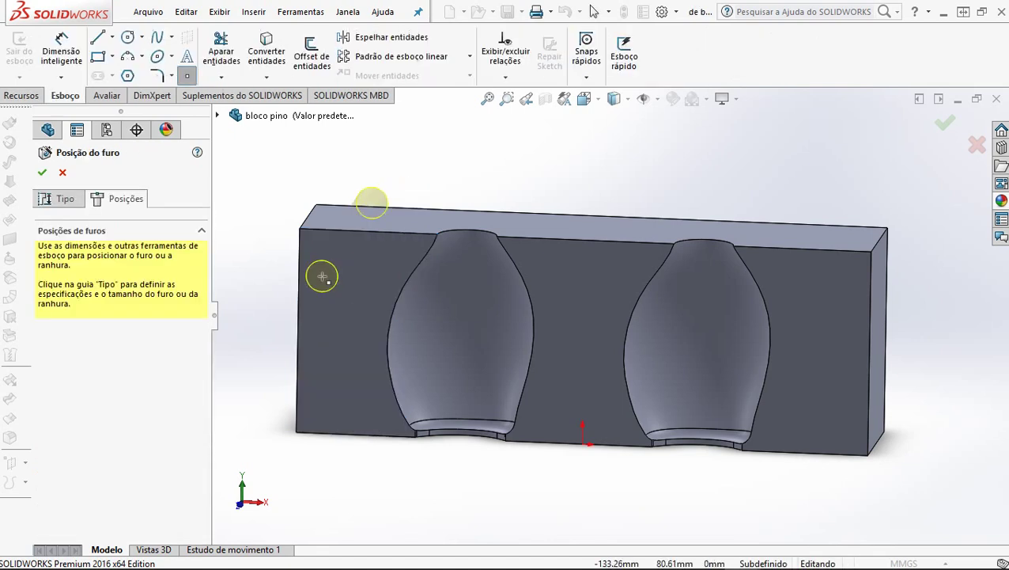
pyautogui.hotkey('ctrl', '1')
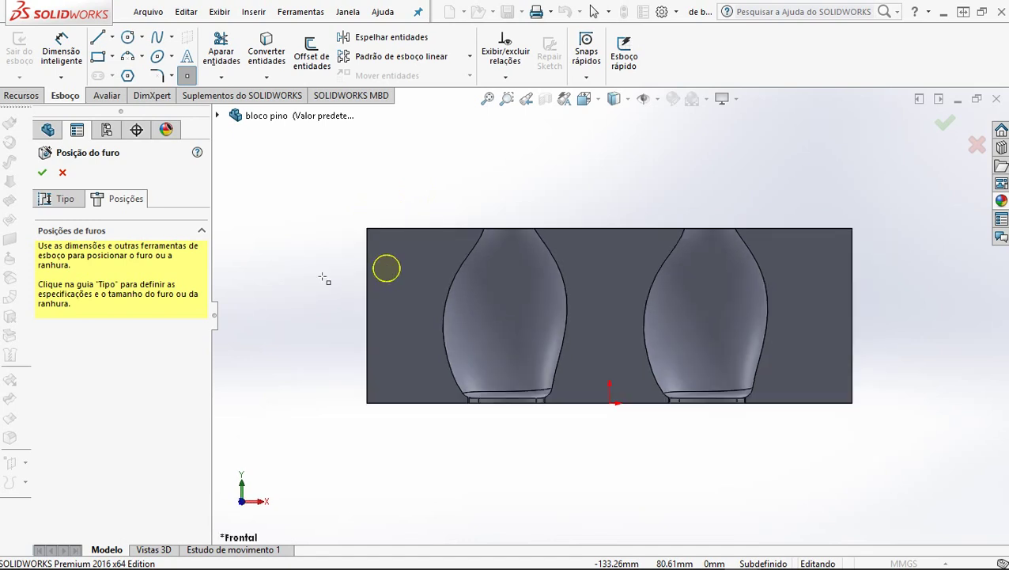
pyautogui.click(389, 270)
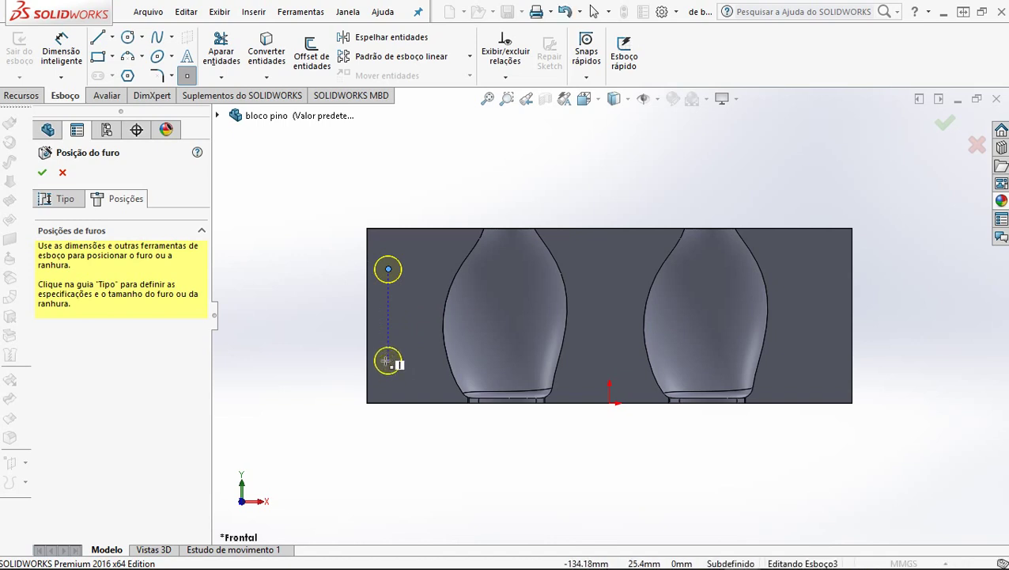
pyautogui.click(389, 360)
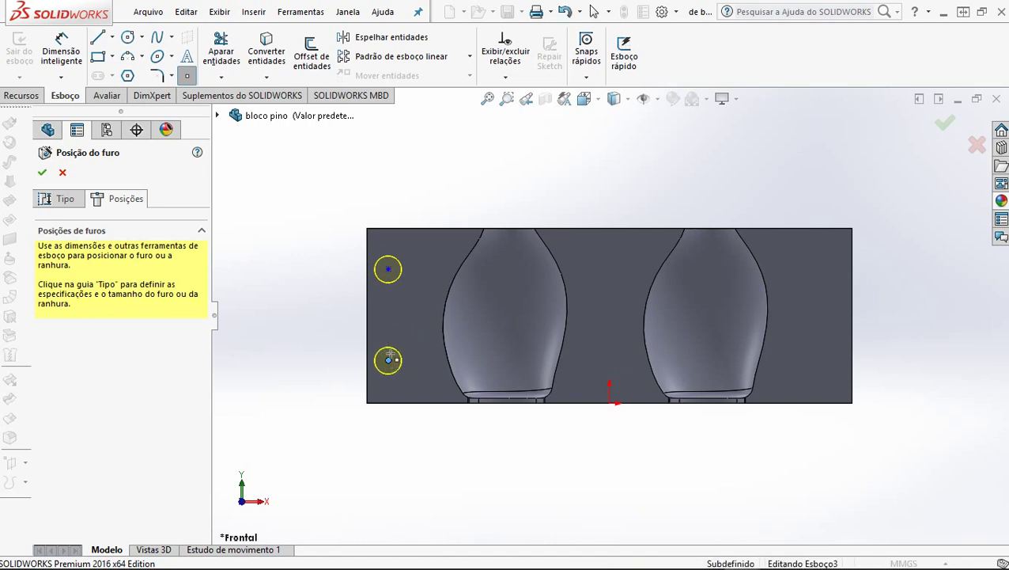
pyautogui.click(829, 263)
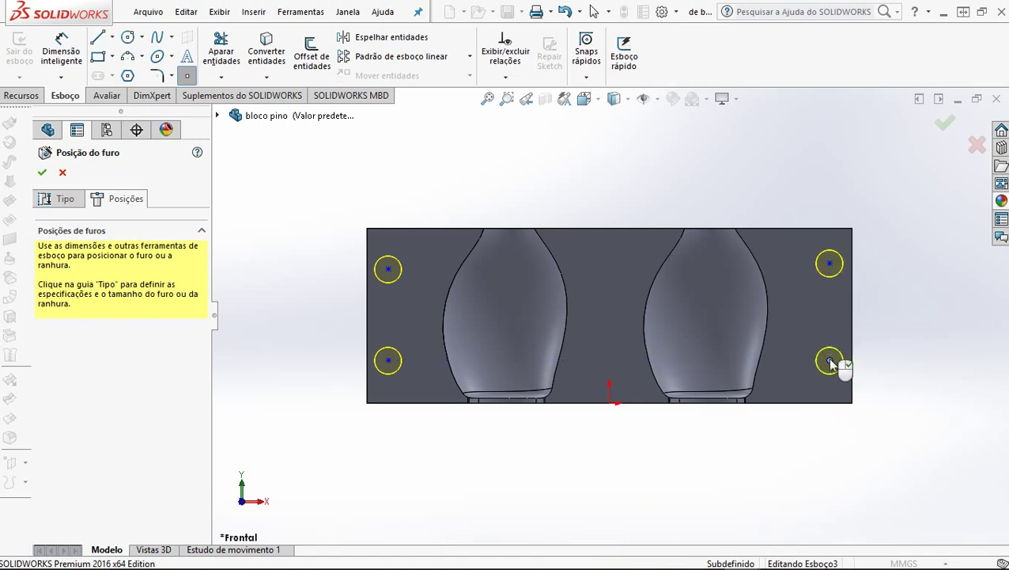
pyautogui.click(830, 361)
pyautogui.press('Escape')
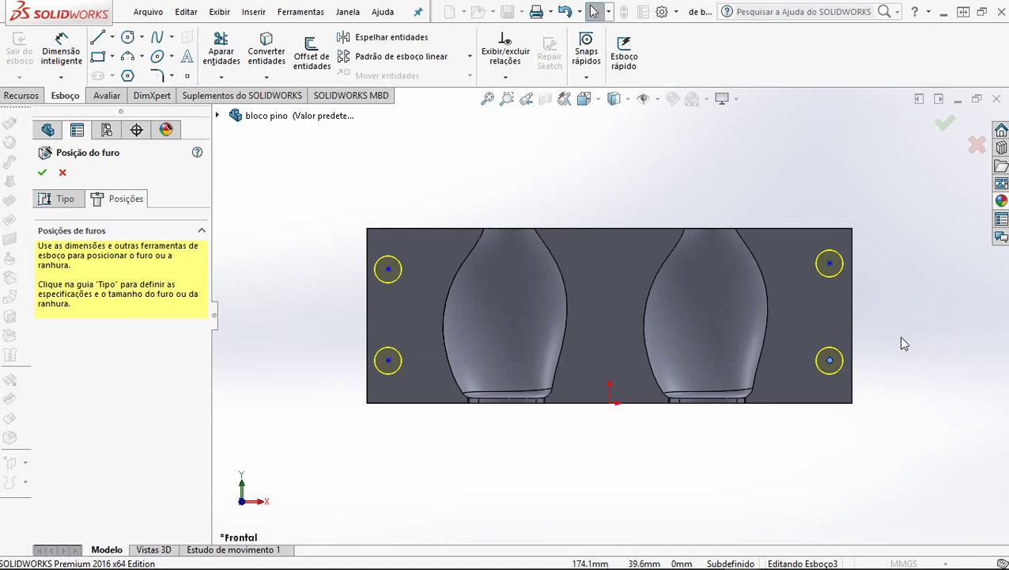
# Step: Add horizontal relations between the two lower hole points and between the two upper hole points
pyautogui.moveTo(901, 337); pyautogui.dragTo(323, 400)
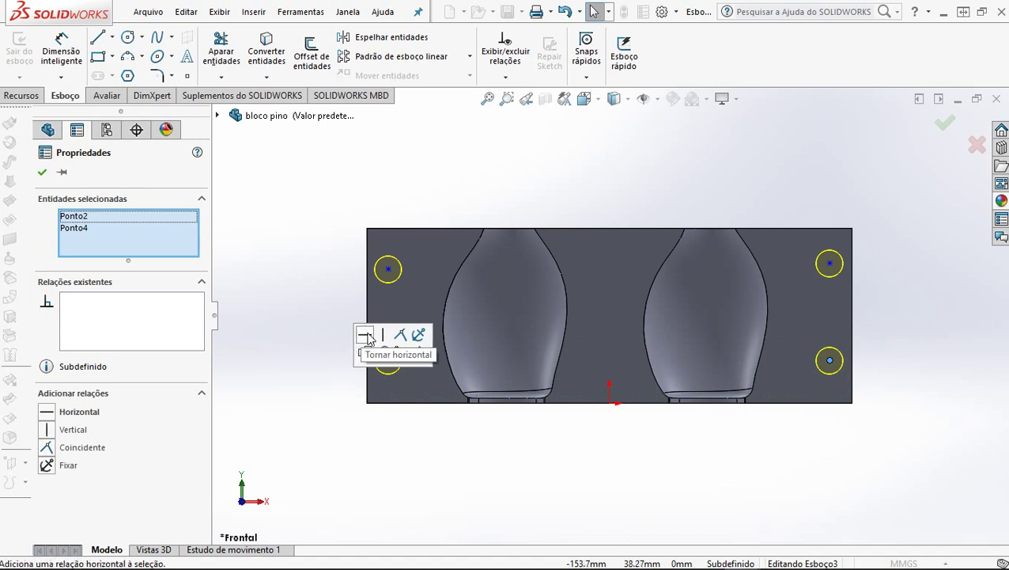
pyautogui.click(368, 335)
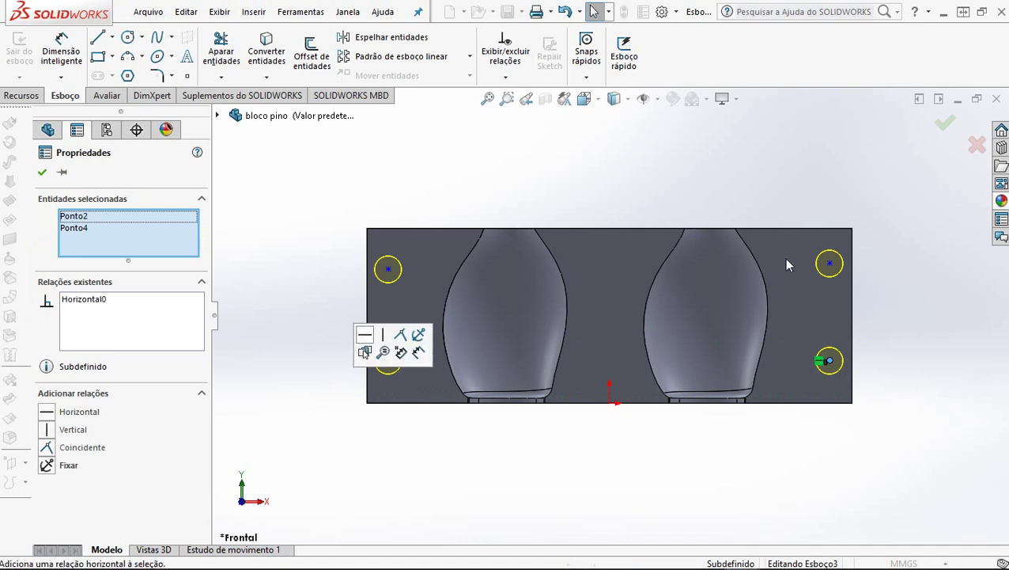
pyautogui.click(899, 189)
pyautogui.moveTo(933, 193); pyautogui.dragTo(349, 282)
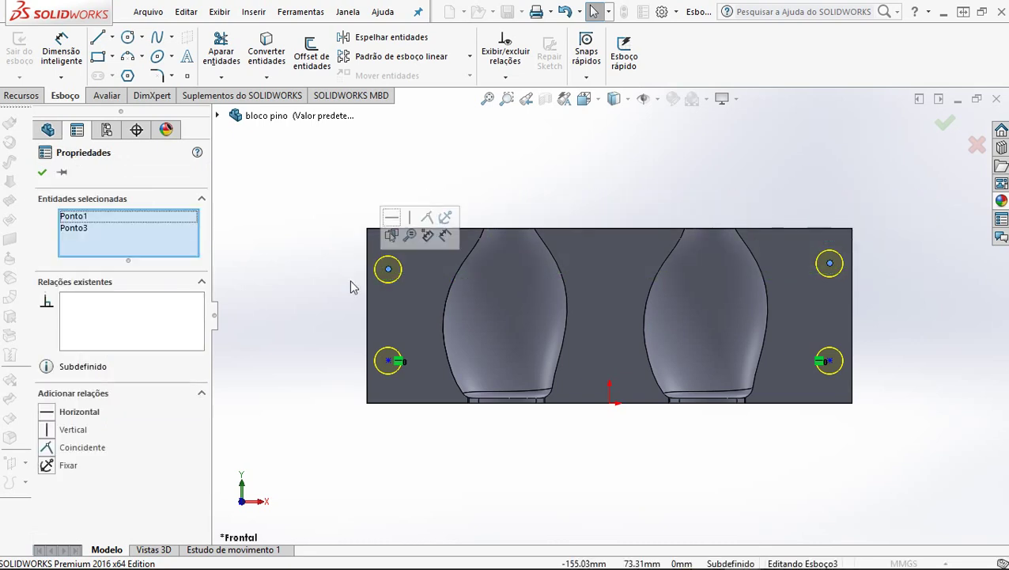
pyautogui.click(388, 219)
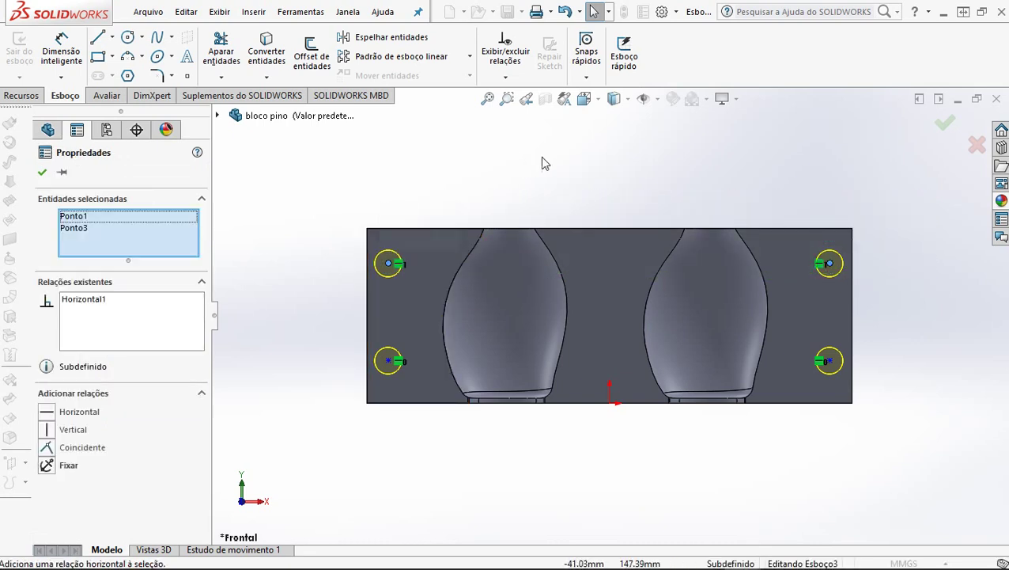
pyautogui.click(352, 184)
# Step: Add vertical relations between the two left hole points and between the two right hole points
pyautogui.moveTo(350, 179); pyautogui.dragTo(424, 392)
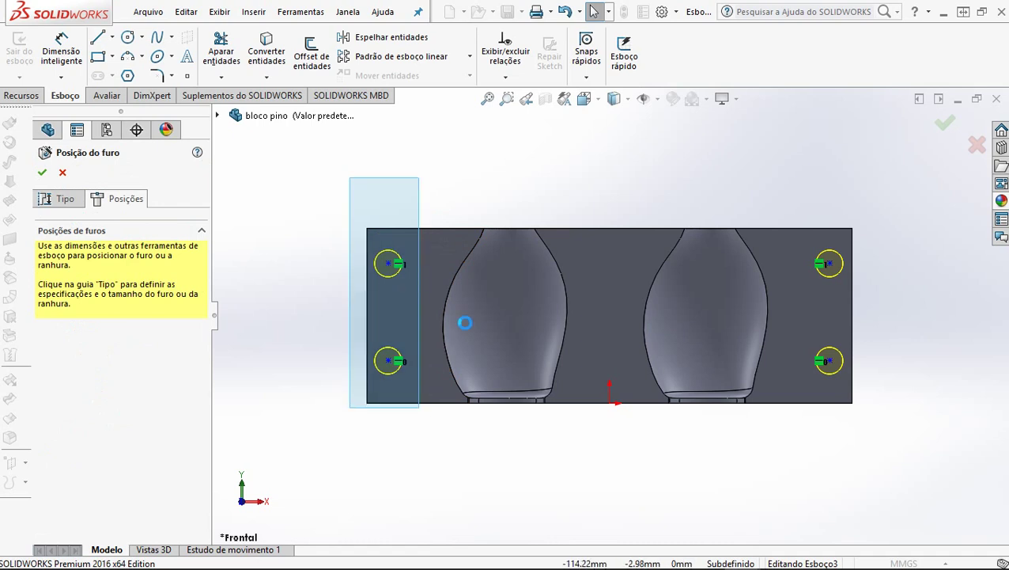
pyautogui.click(573, 249)
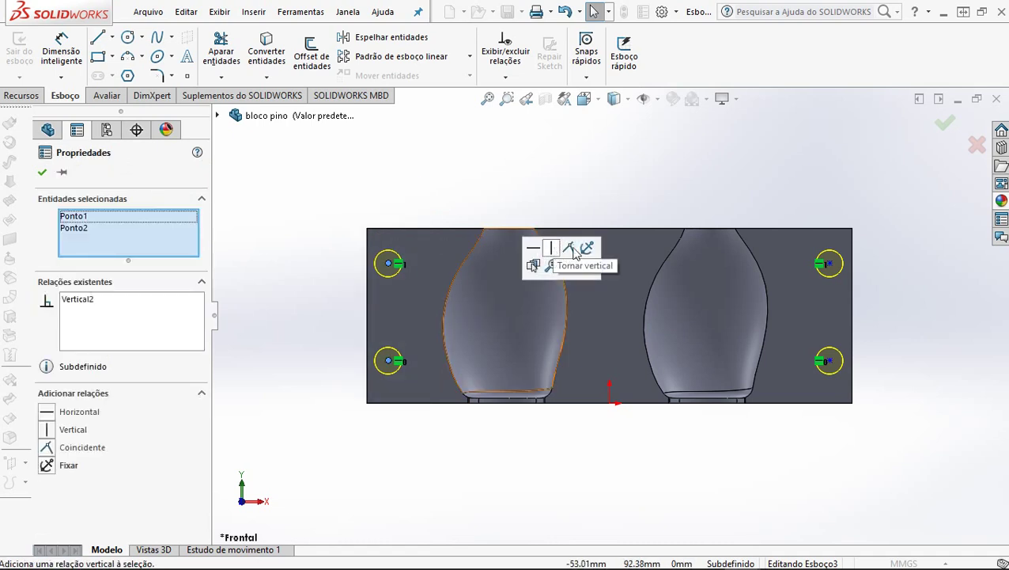
pyautogui.moveTo(786, 183); pyautogui.dragTo(892, 409)
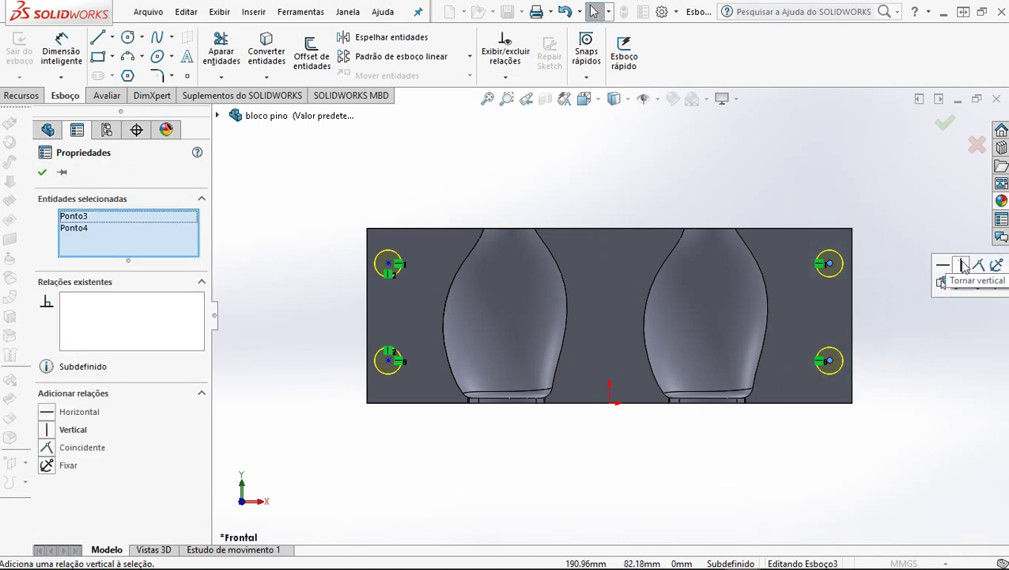
pyautogui.click(961, 266)
pyautogui.click(625, 490)
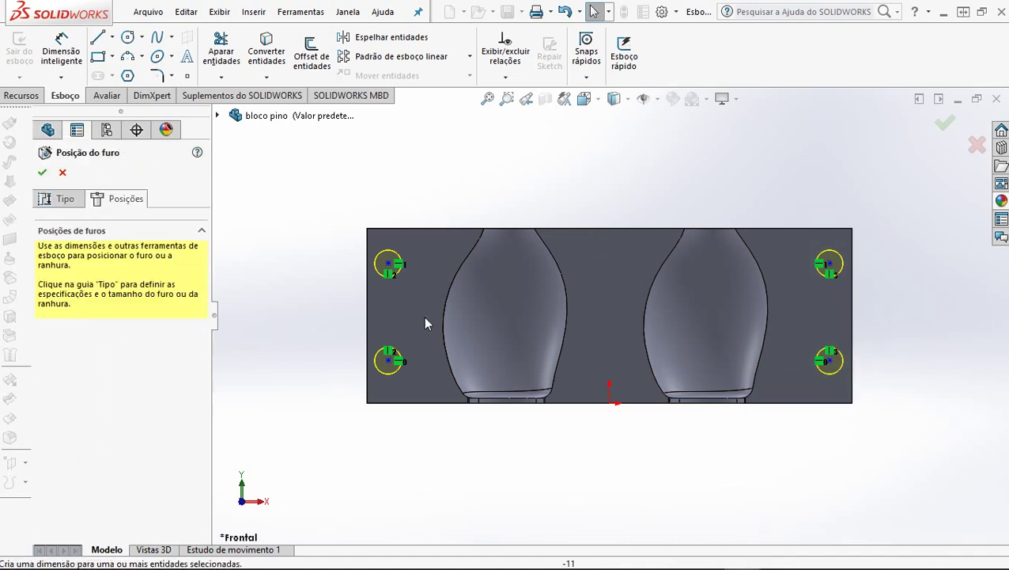
# Step: Dimension the lower left hole point 15 mm from the block's left edge
pyautogui.click(367, 381)
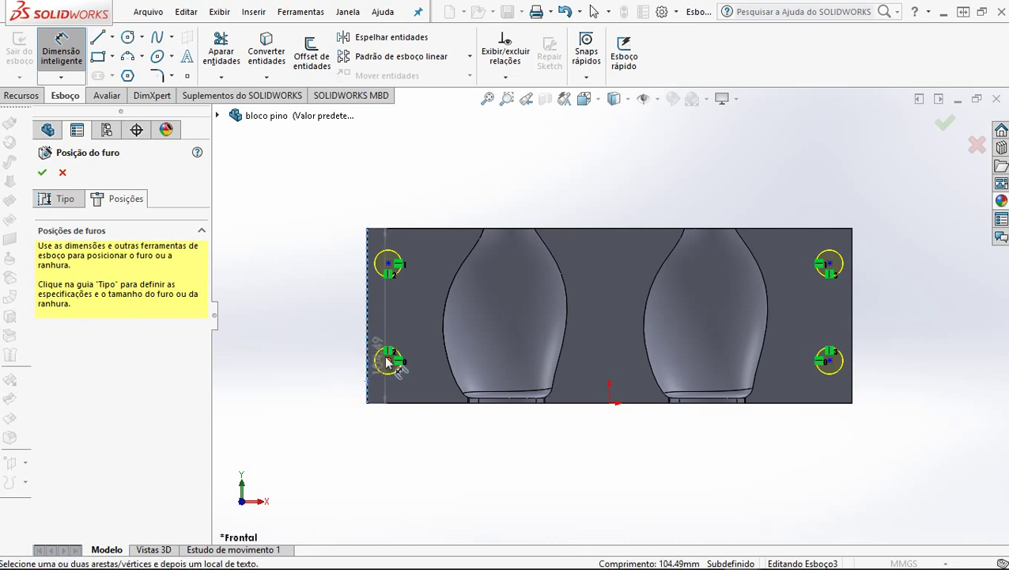
pyautogui.click(389, 361)
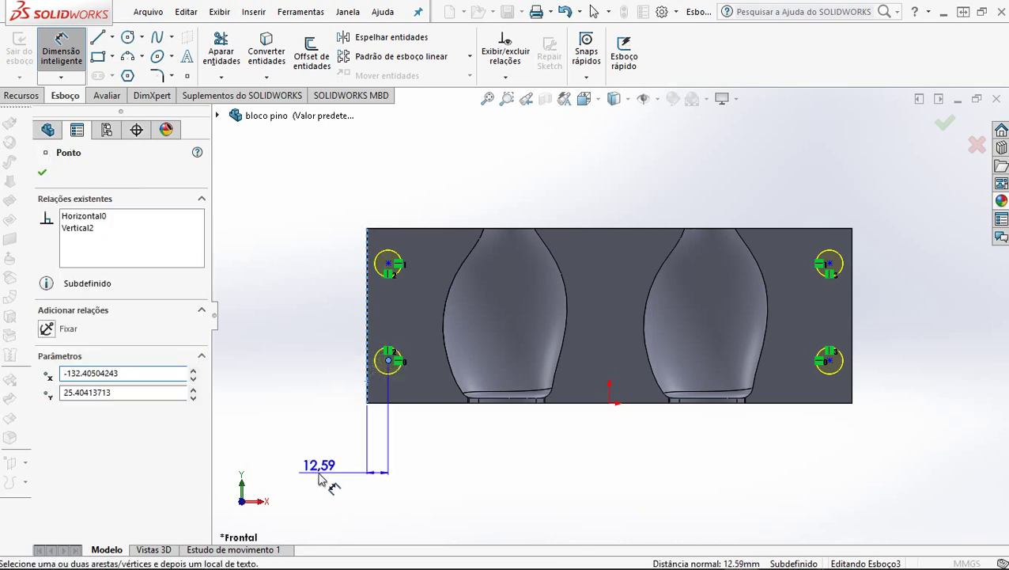
pyautogui.click(317, 479)
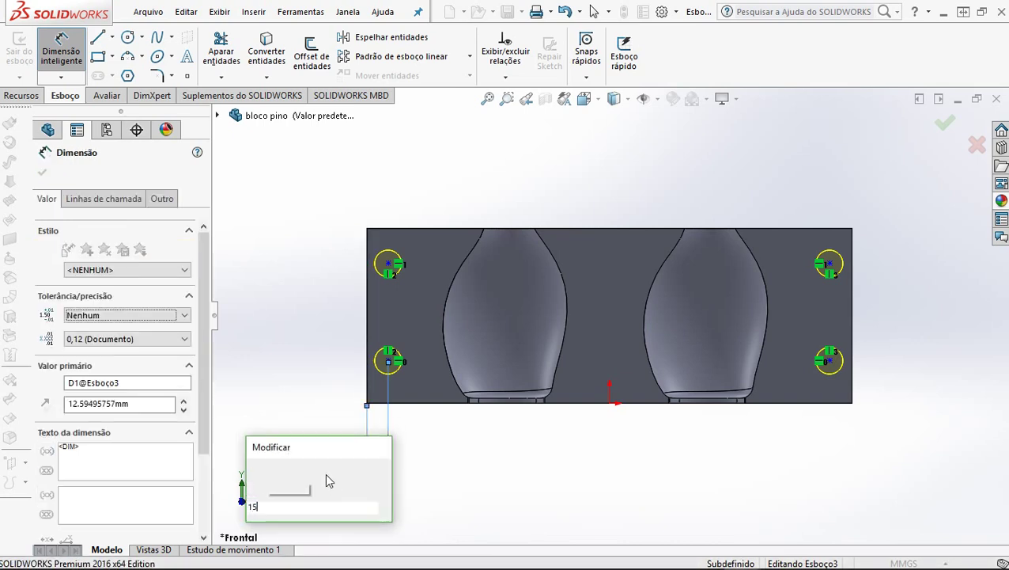
pyautogui.press('Return')
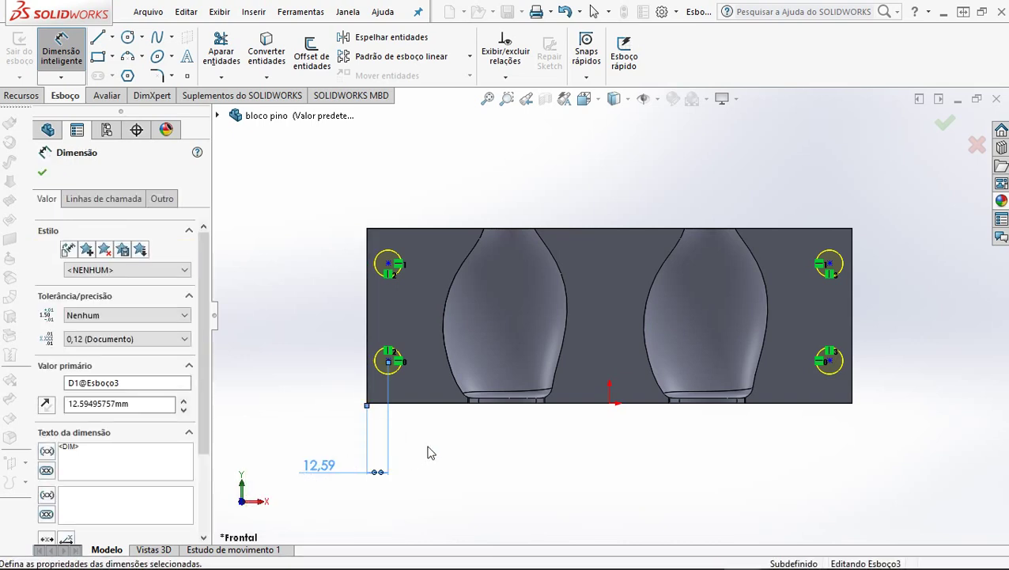
pyautogui.click(404, 454)
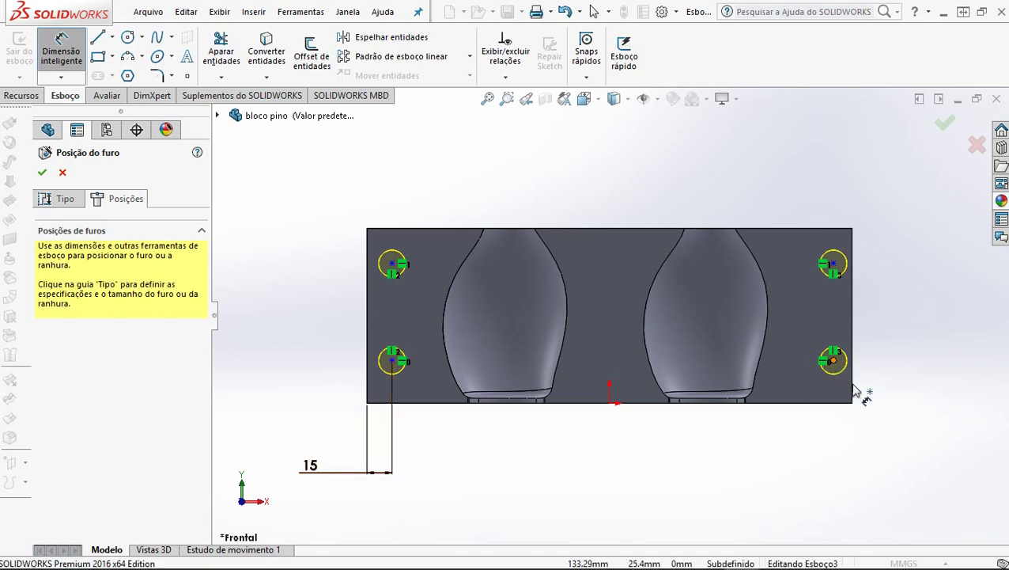
# Step: Dimension the lower right hole point 15 mm from the block's right edge
pyautogui.click(832, 361)
pyautogui.click(852, 388)
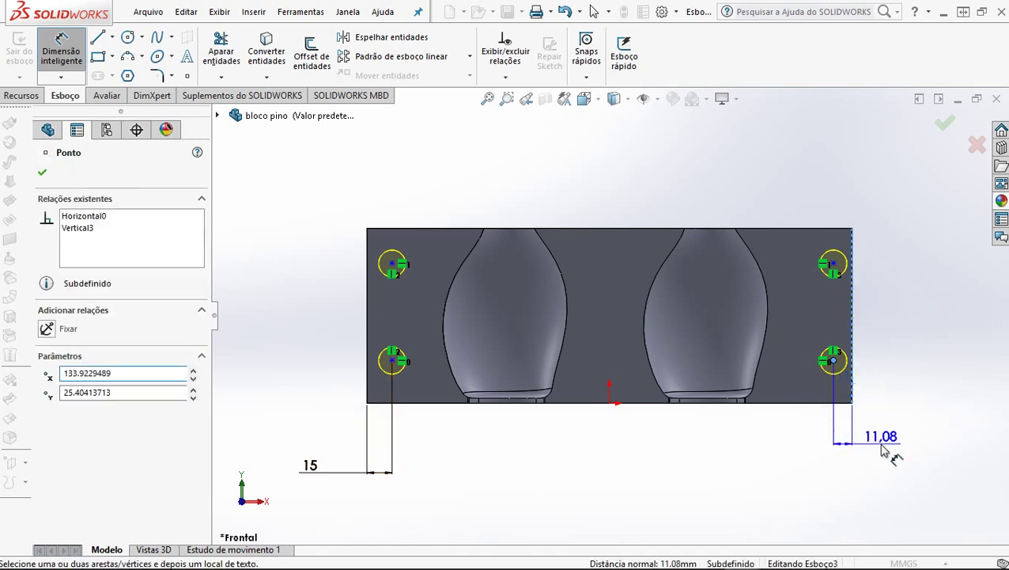
pyautogui.click(885, 450)
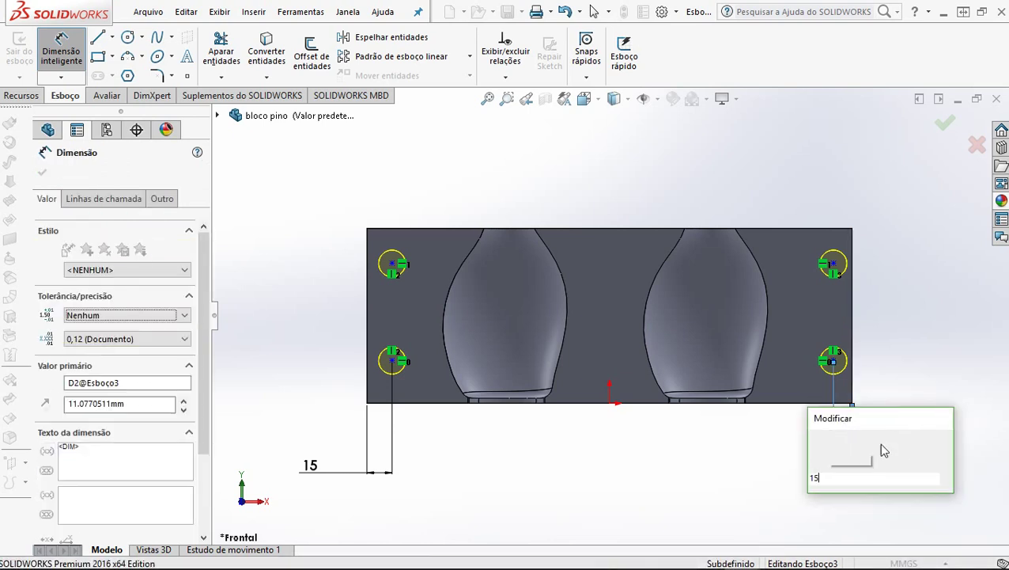
pyautogui.press('Return')
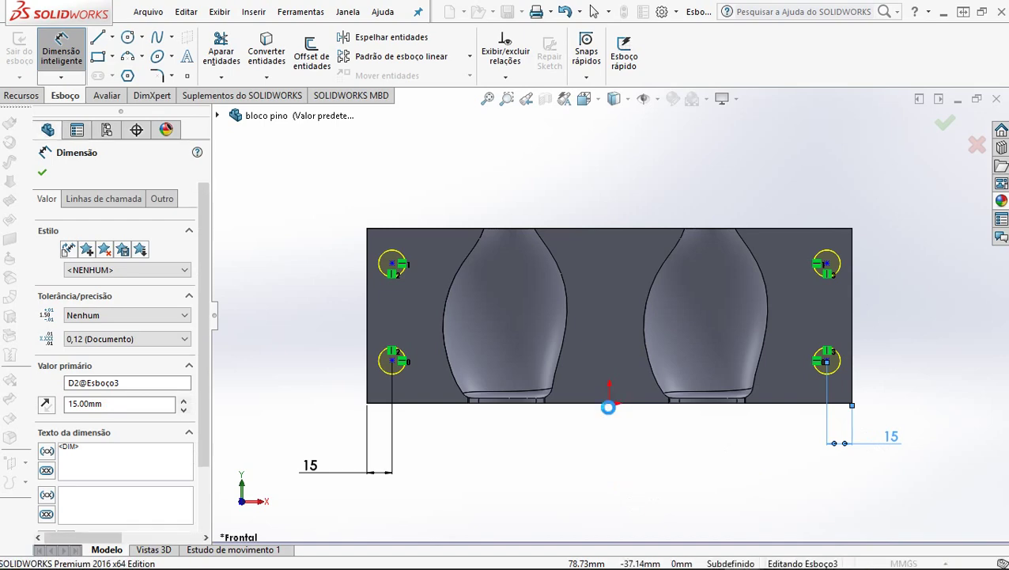
# Step: Dimension the lower right hole point 25 mm vertically from the origin
pyautogui.click(609, 403)
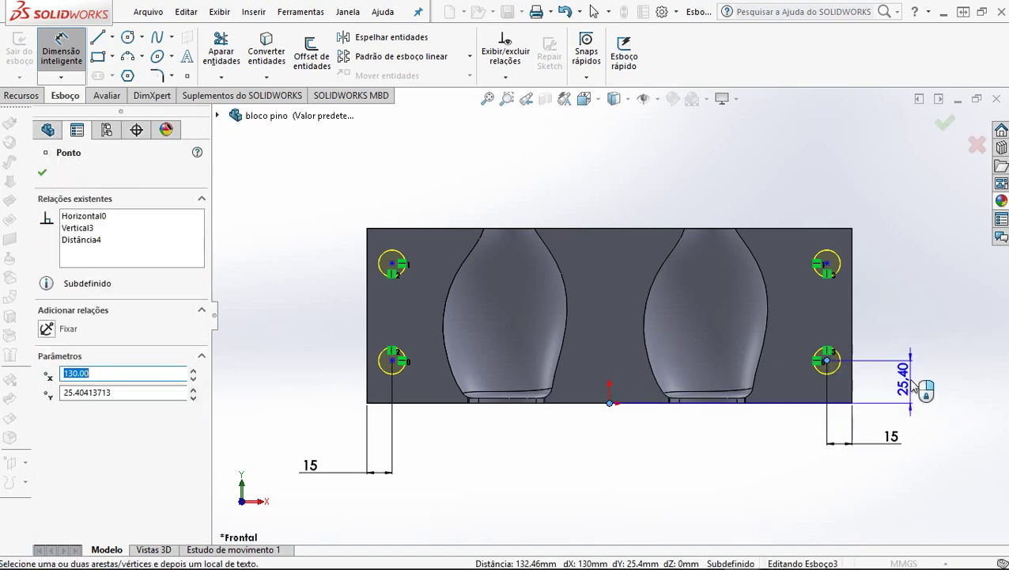
pyautogui.click(911, 384)
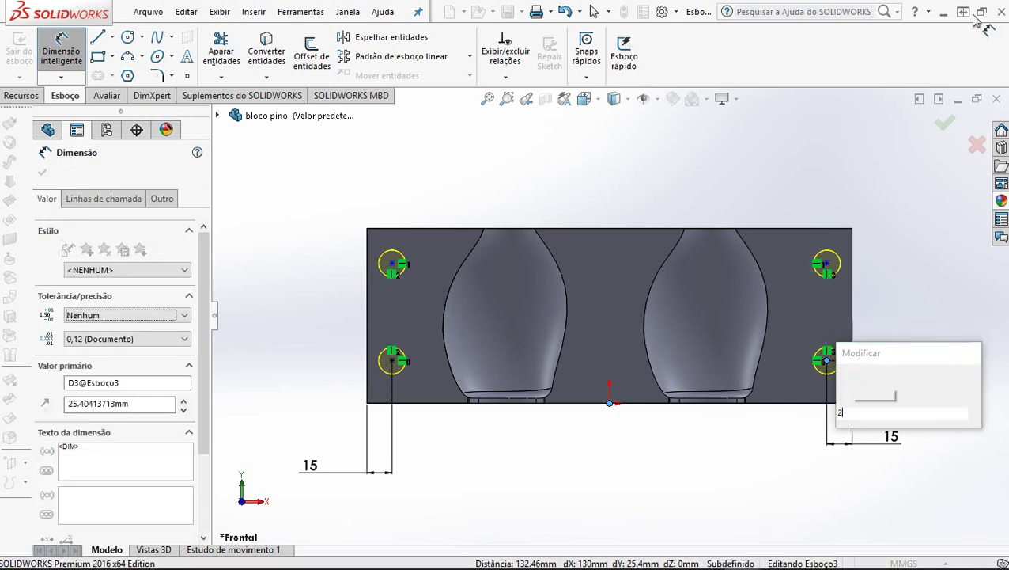
pyautogui.press('Return')
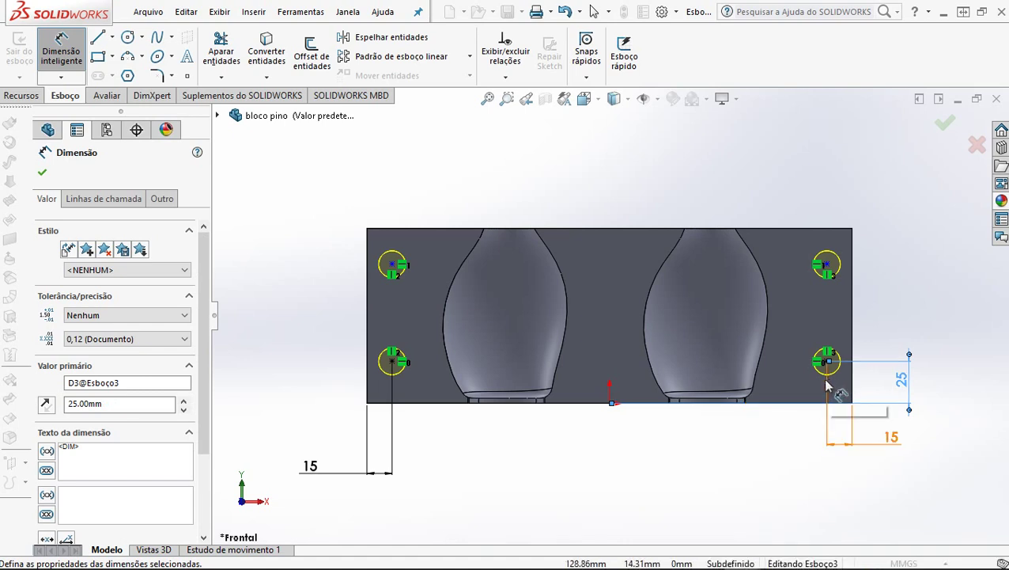
# Step: Dimension the upper right hole point 82 mm vertically from the origin
pyautogui.click(786, 410)
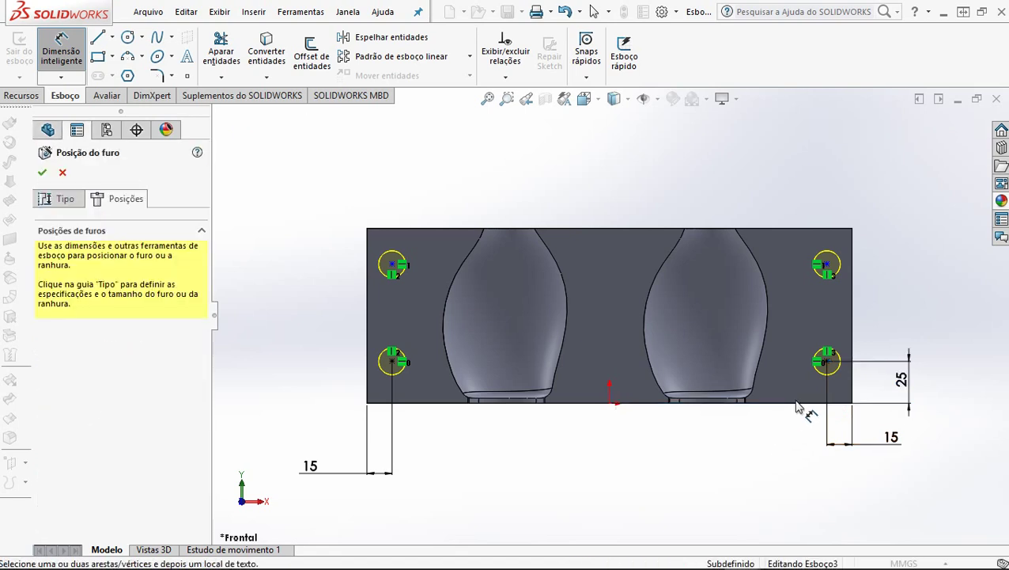
pyautogui.click(789, 405)
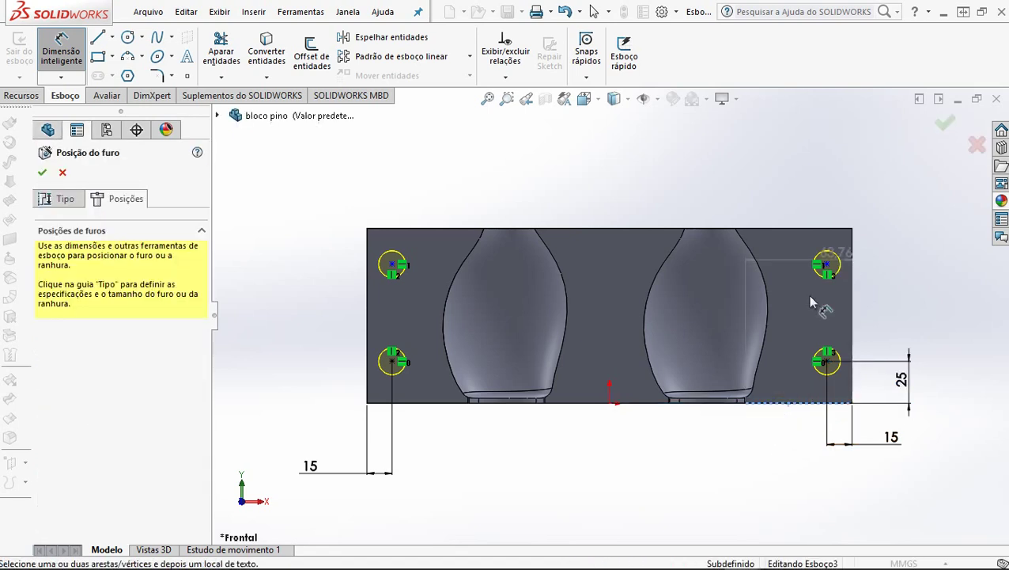
pyautogui.press('Escape')
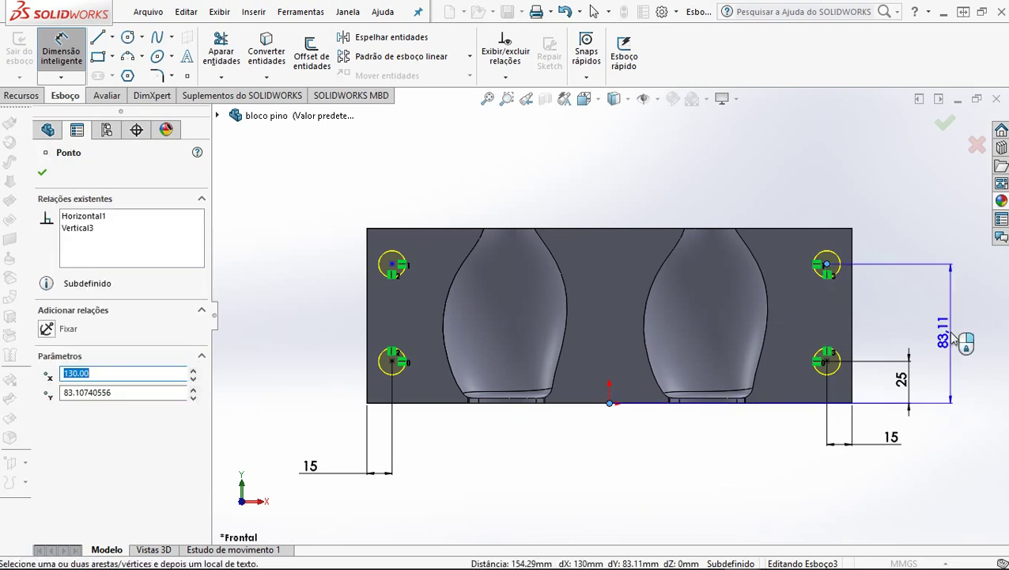
pyautogui.click(951, 338)
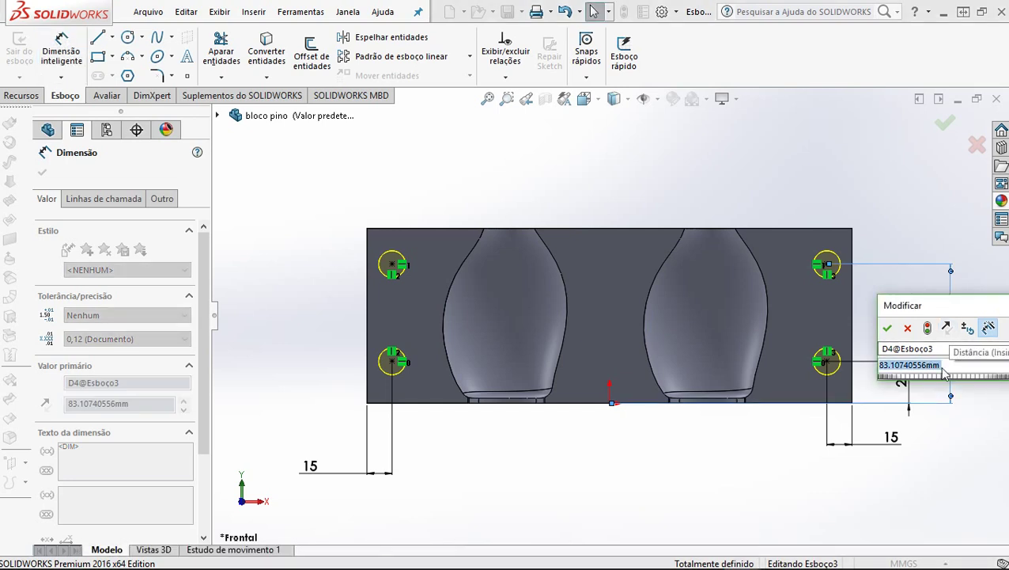
pyautogui.write('25')
pyautogui.press('Return')
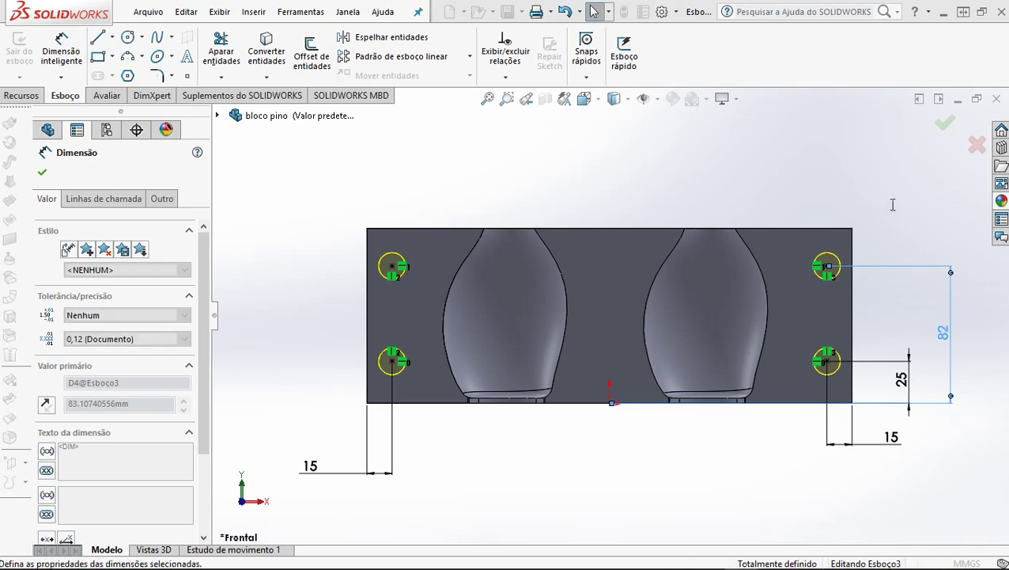
# Step: Return to the hole type settings and finish the Ø16 guide-hole feature with its four positions
pyautogui.moveTo(897, 265); pyautogui.dragTo(806, 357, button='middle')
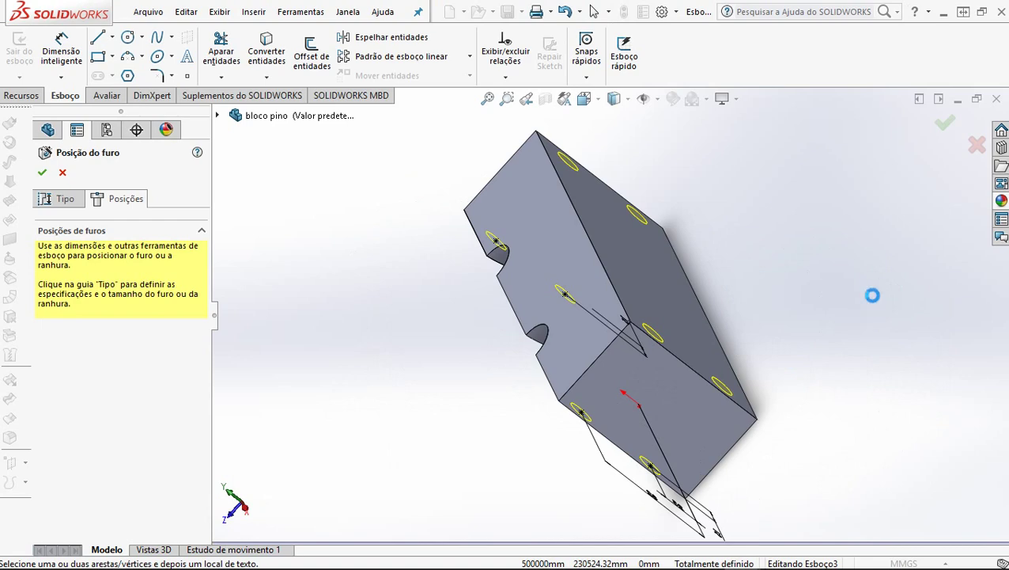
pyautogui.moveTo(642, 271); pyautogui.dragTo(175, 200, button='middle')
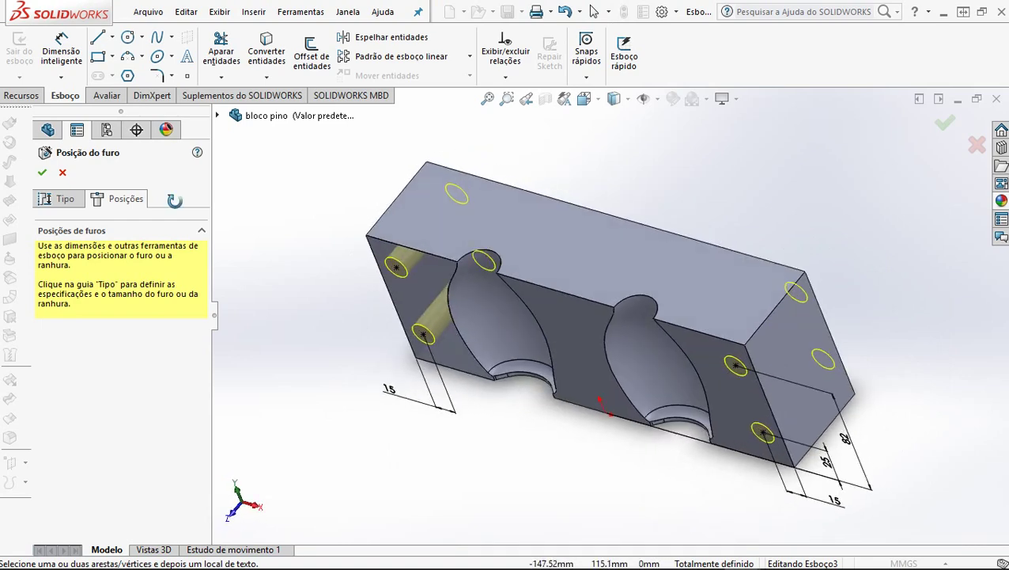
pyautogui.click(62, 198)
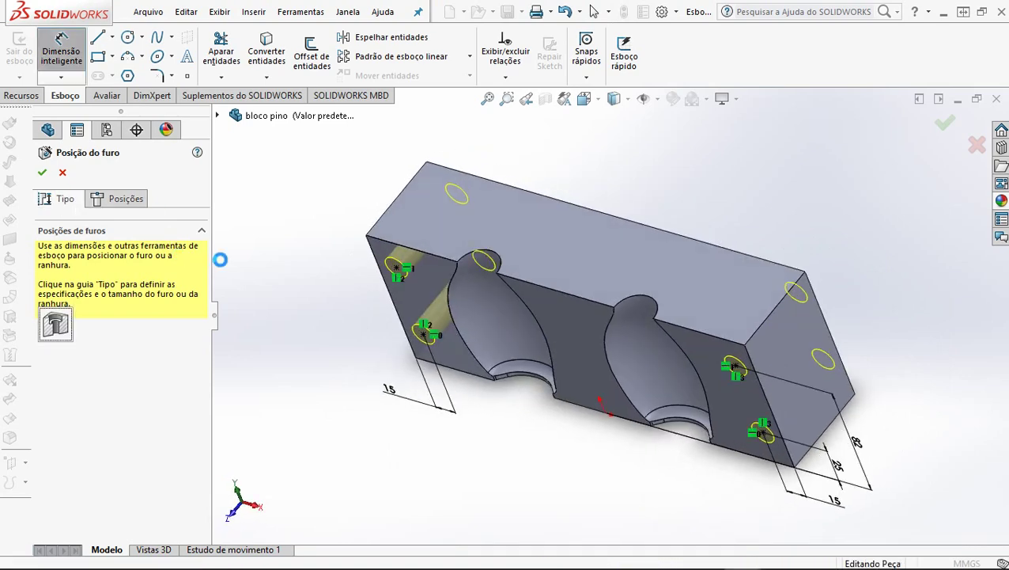
pyautogui.moveTo(206, 300); pyautogui.dragTo(203, 349)
pyautogui.scroll(-4, 203, 349)
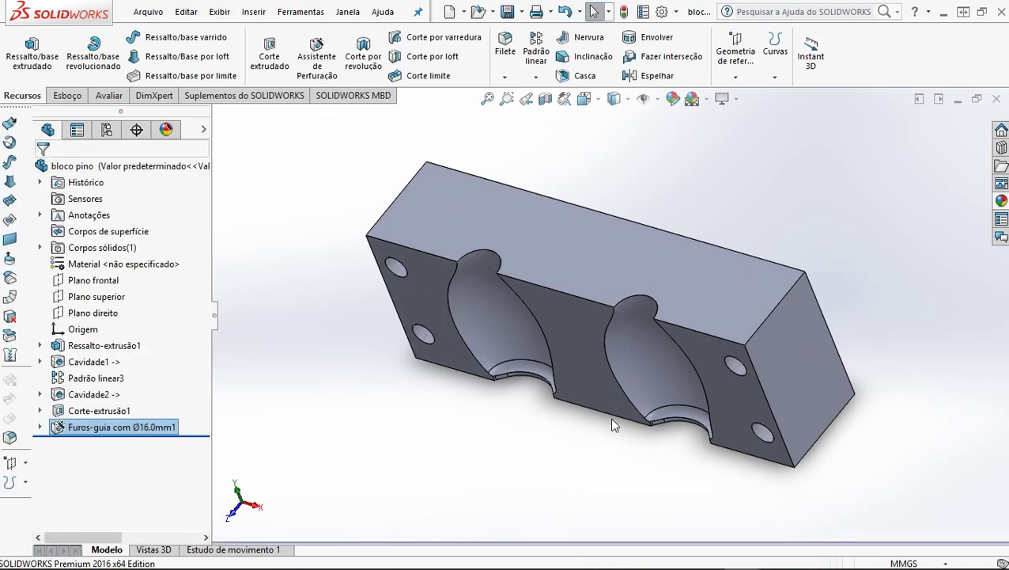
# Step: Sketch full-depth rectangles at both ends of the block's top face, about 25 mm wide on the left and 28 mm on the right
pyautogui.moveTo(614, 407)
pyautogui.mouseDown(button='middle')
pyautogui.moveTo(621, 391)
pyautogui.moveTo(591, 367)
pyautogui.moveTo(622, 335)
pyautogui.moveTo(636, 393)
pyautogui.moveTo(621, 420)
pyautogui.mouseUp(button='middle')
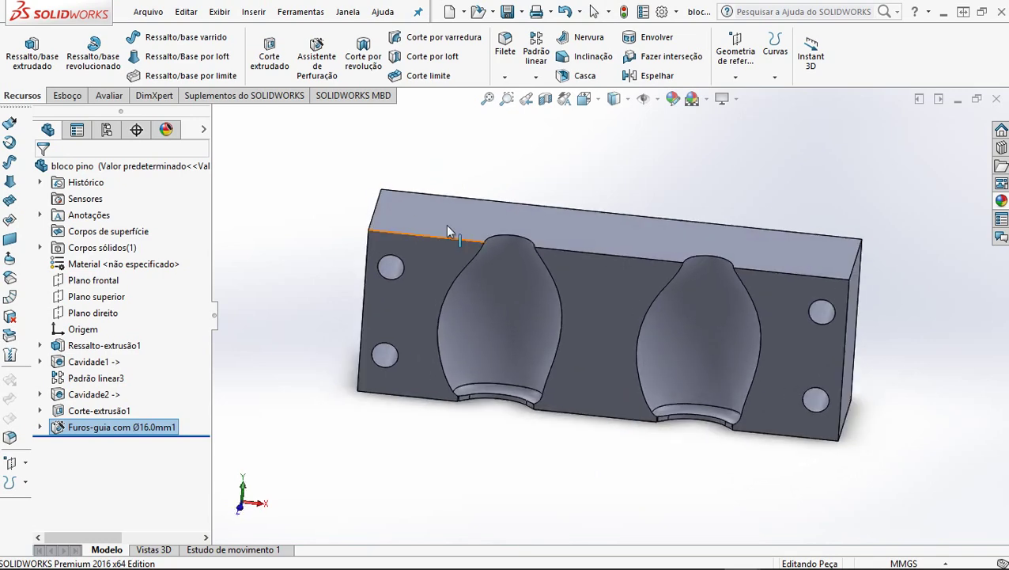
pyautogui.click(415, 216)
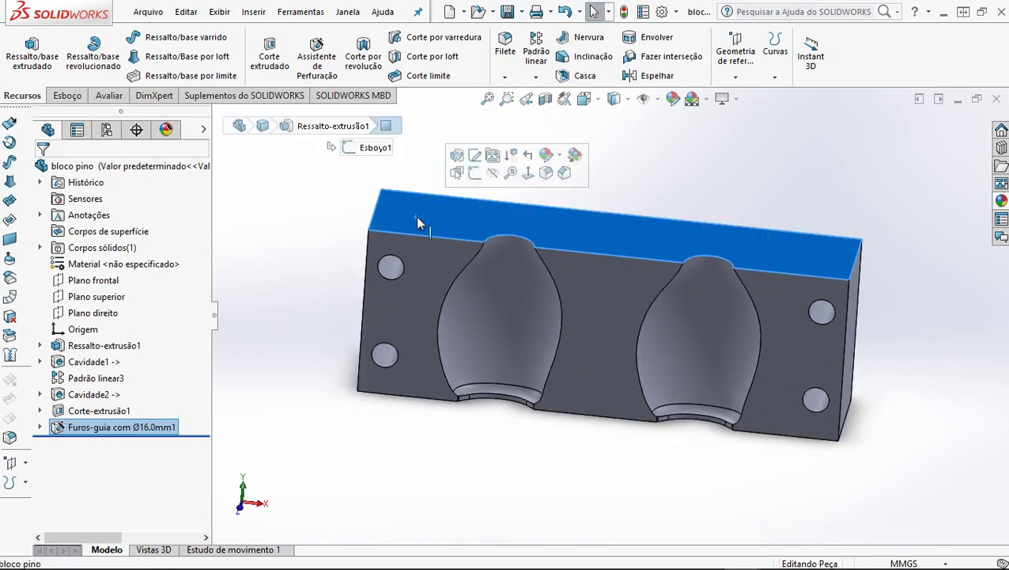
pyautogui.click(475, 174)
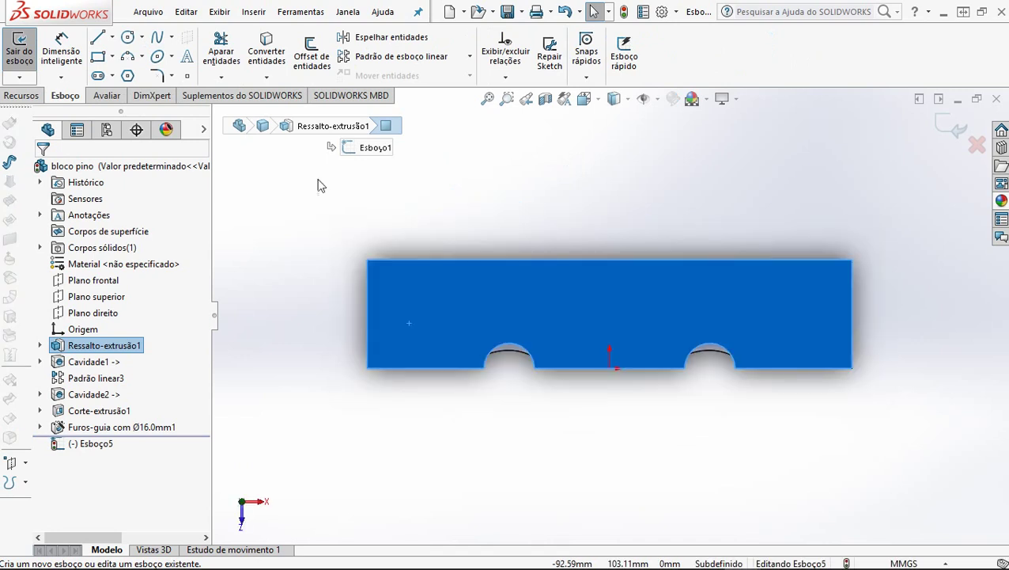
pyautogui.click(368, 259)
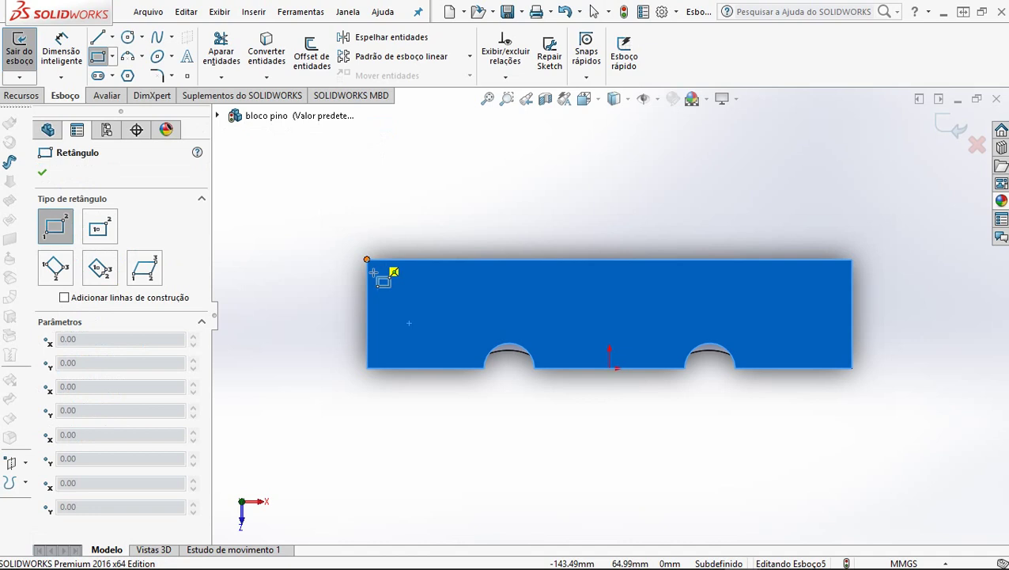
pyautogui.click(408, 367)
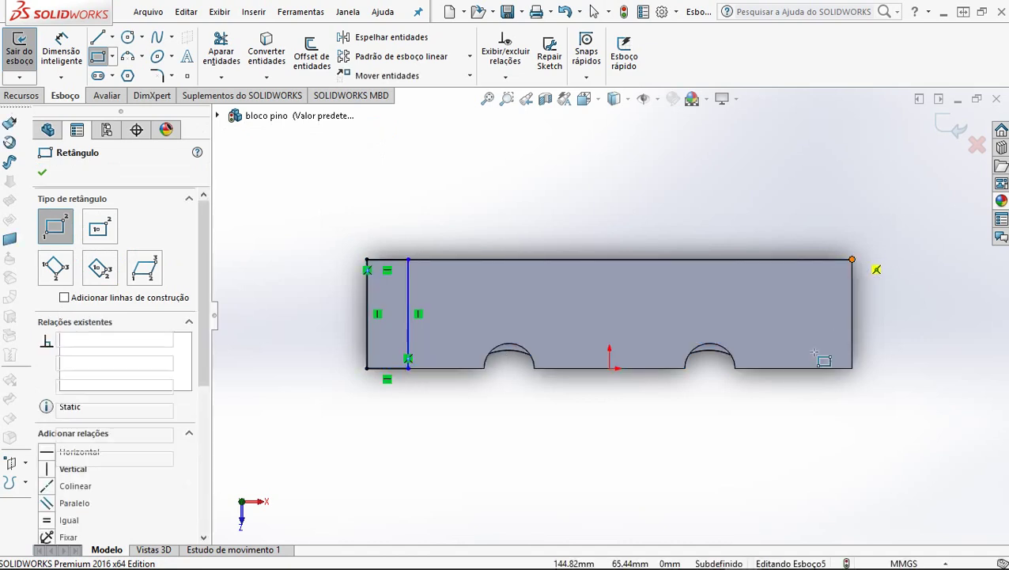
pyautogui.click(852, 260)
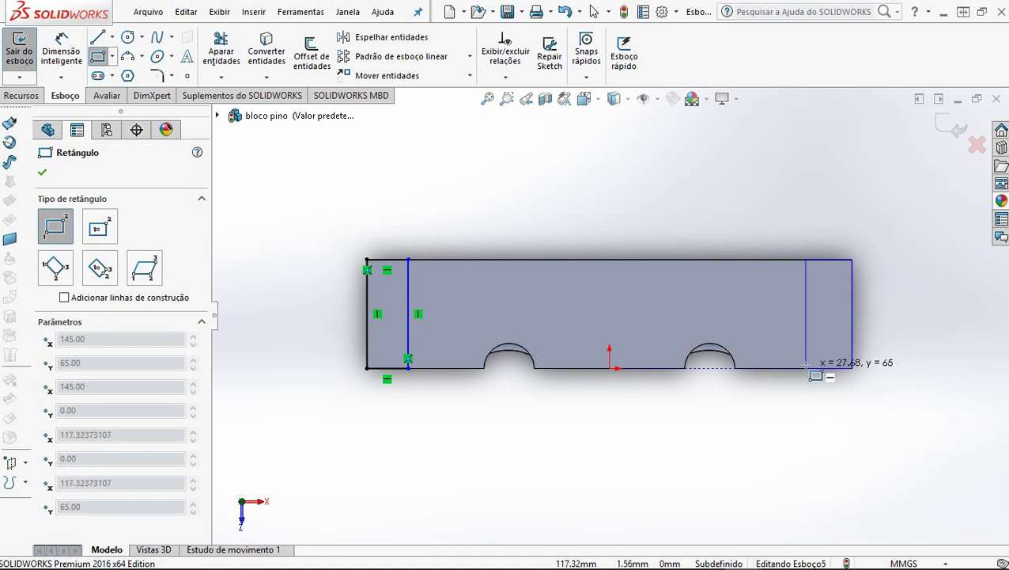
pyautogui.click(807, 367)
pyautogui.press('Escape')
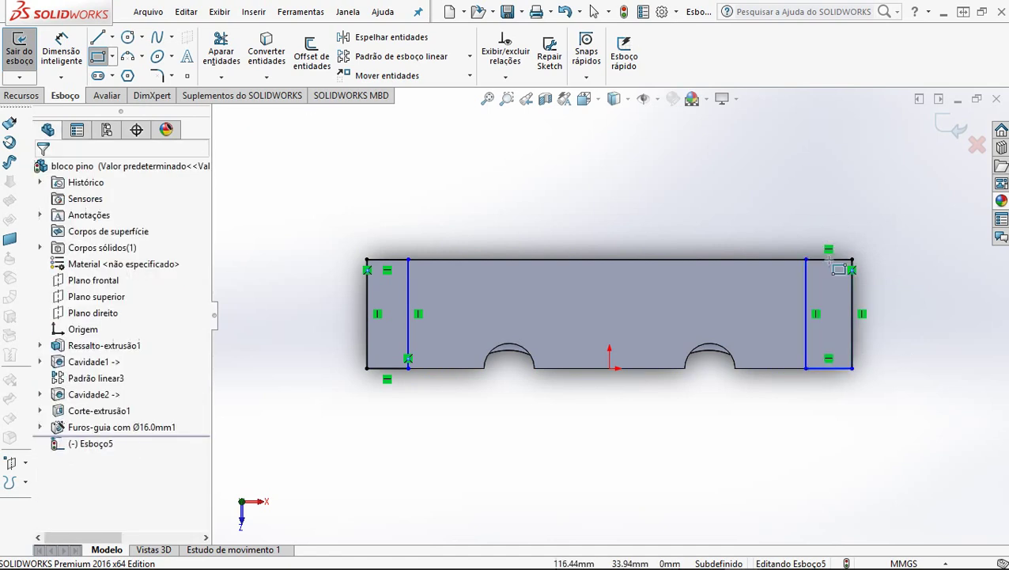
pyautogui.press('Escape')
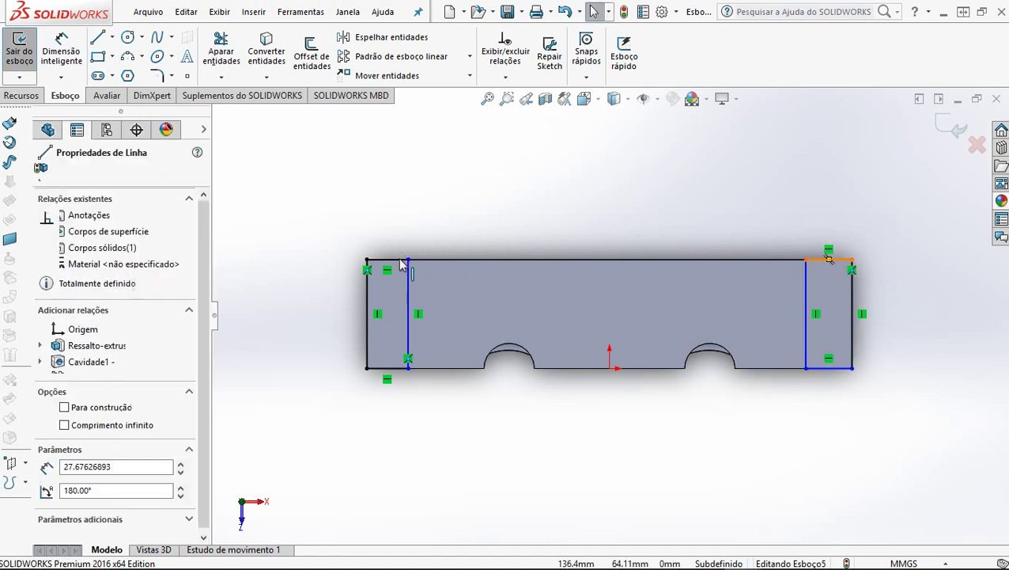
# Step: Add an equal relation between the rear edges of the two end rectangles
pyautogui.click(402, 261)
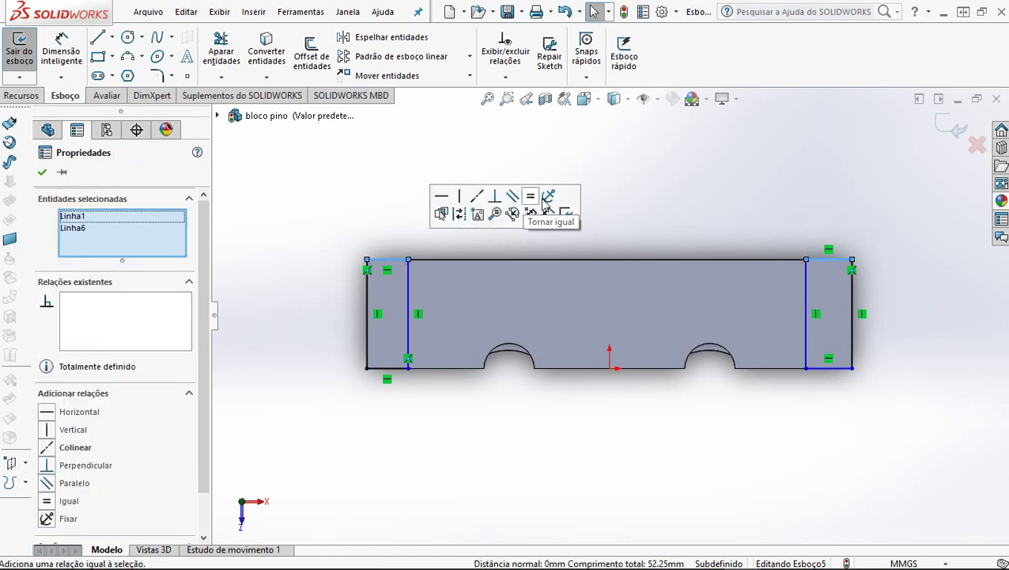
pyautogui.click(530, 197)
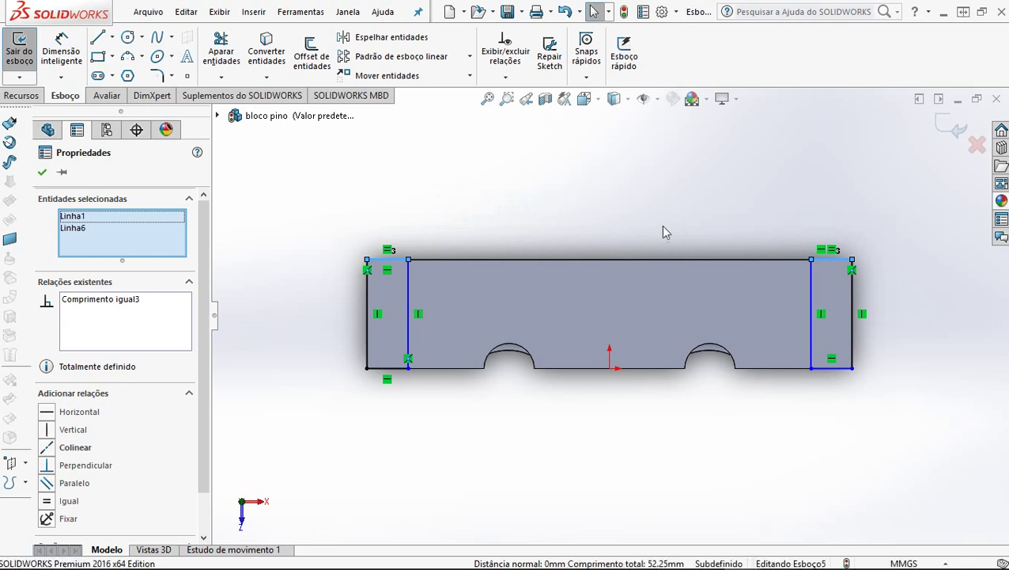
pyautogui.click(656, 227)
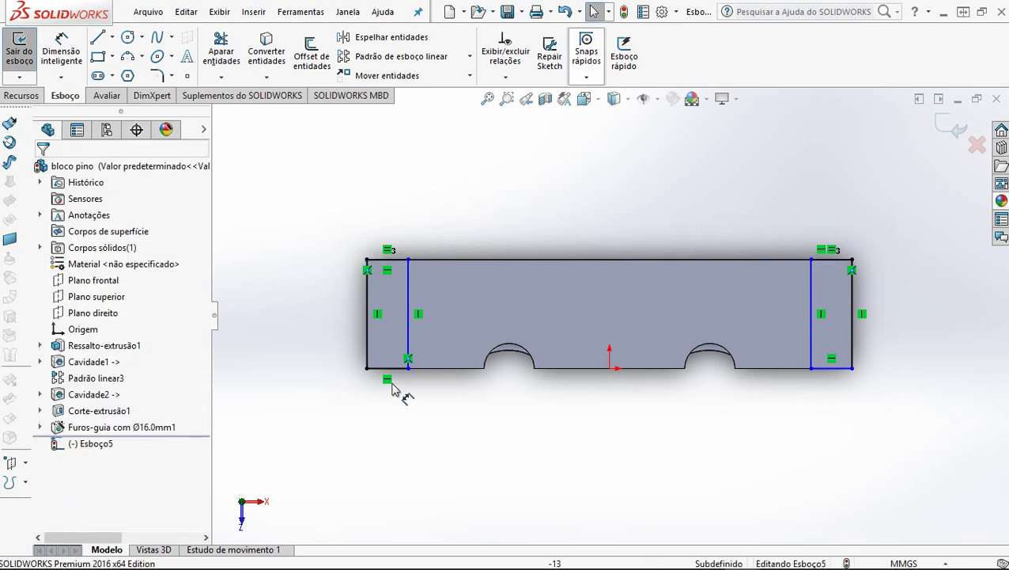
# Step: Dimension the left rectangle's width as 20 mm
pyautogui.click(388, 433)
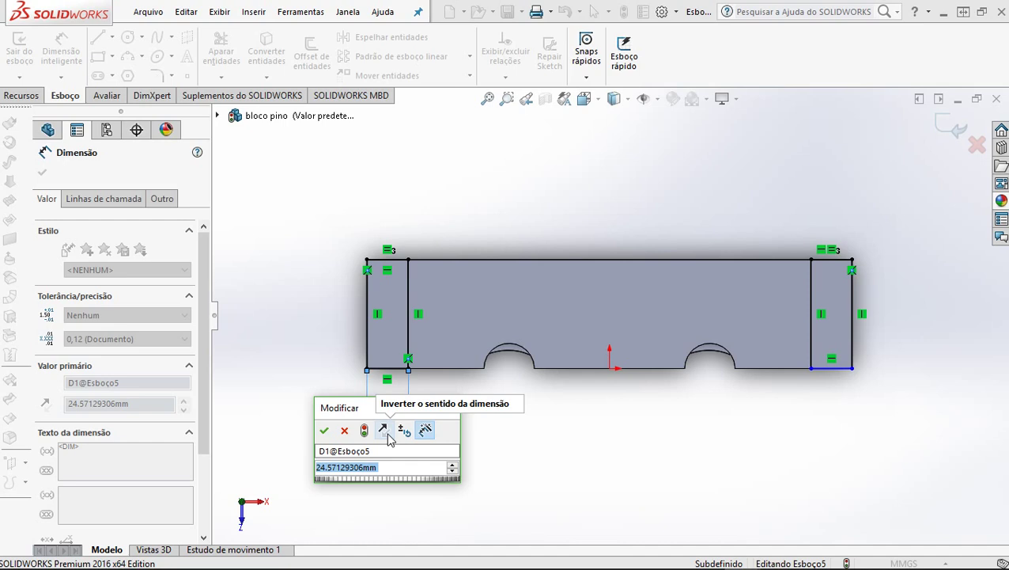
pyautogui.write('20')
pyautogui.press('Escape')
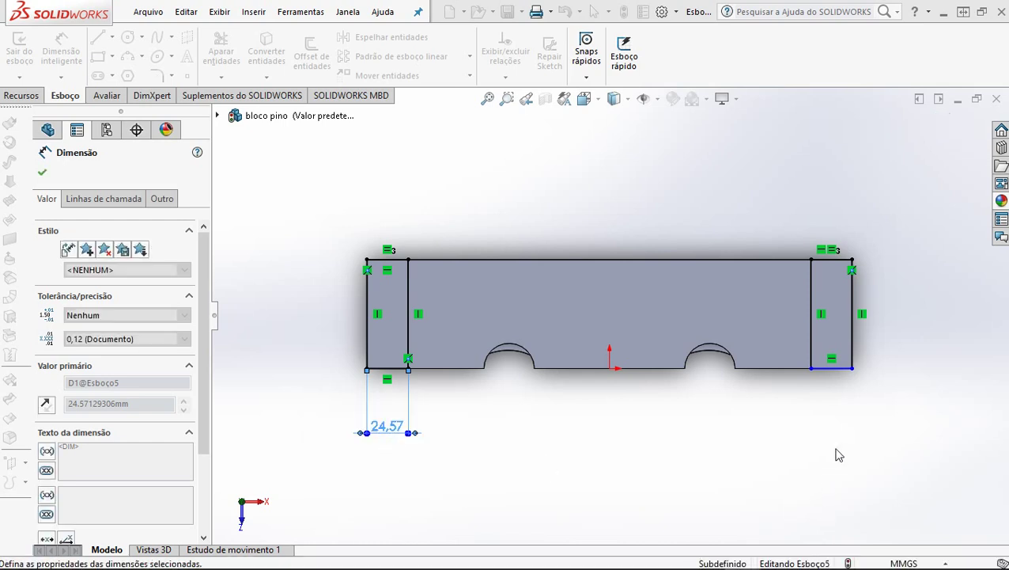
pyautogui.press('Escape')
# Step: Make the right rectangle's front line collinear with the block's front edge
pyautogui.scroll(-2, 841, 385)
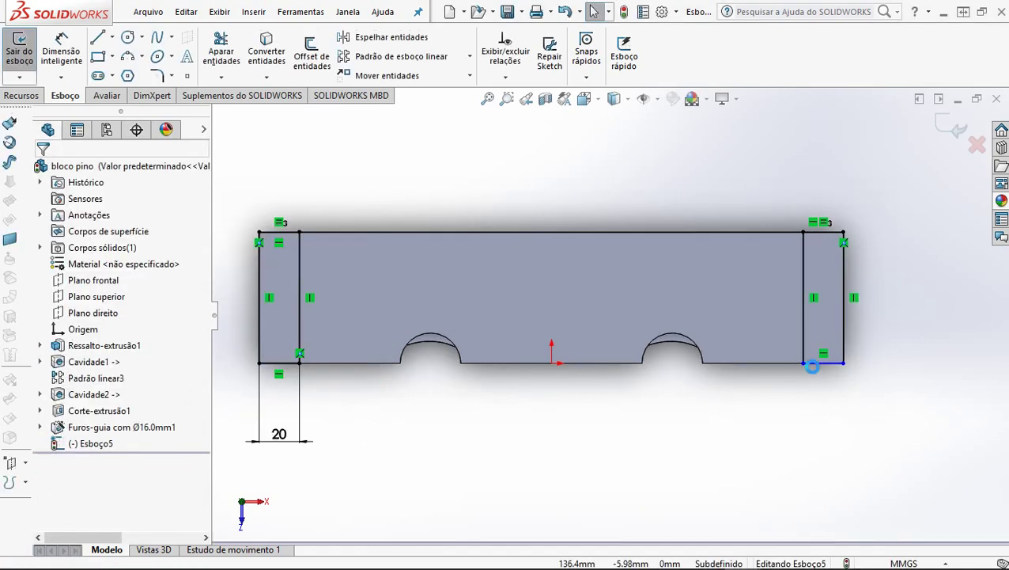
pyautogui.scroll(-1, 812, 366)
pyautogui.click(774, 367)
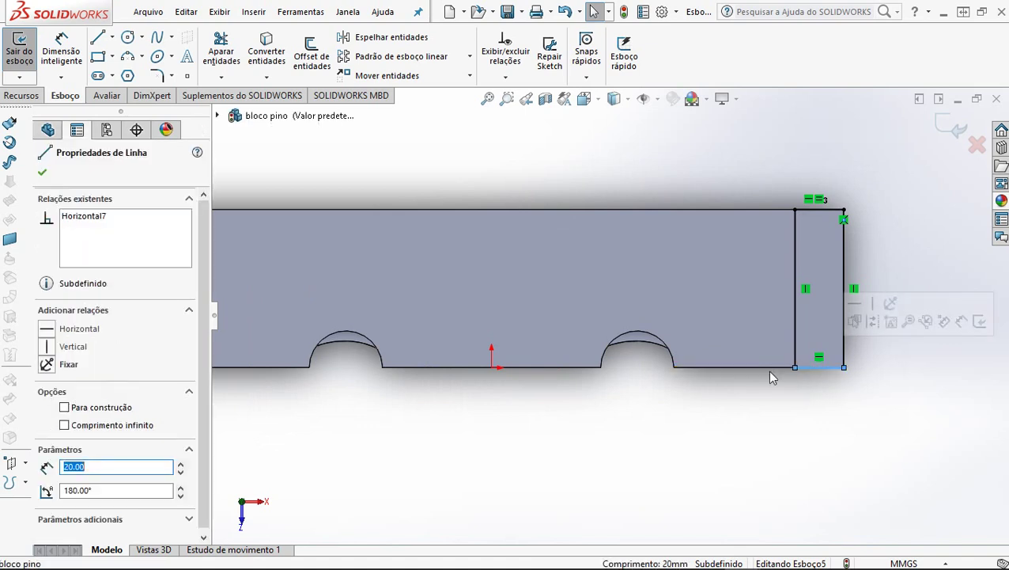
pyautogui.press('Escape')
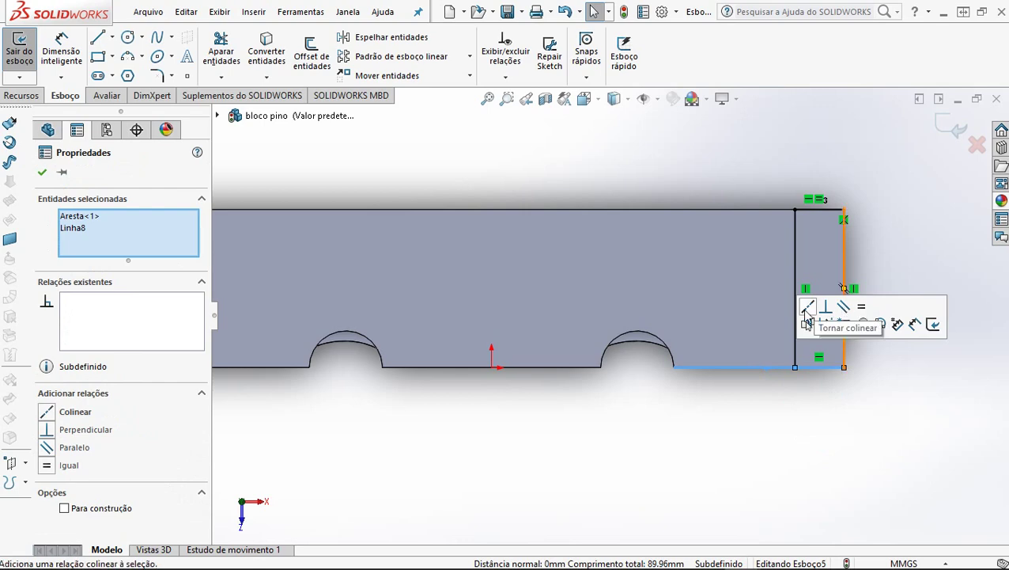
pyautogui.click(807, 308)
pyautogui.click(809, 424)
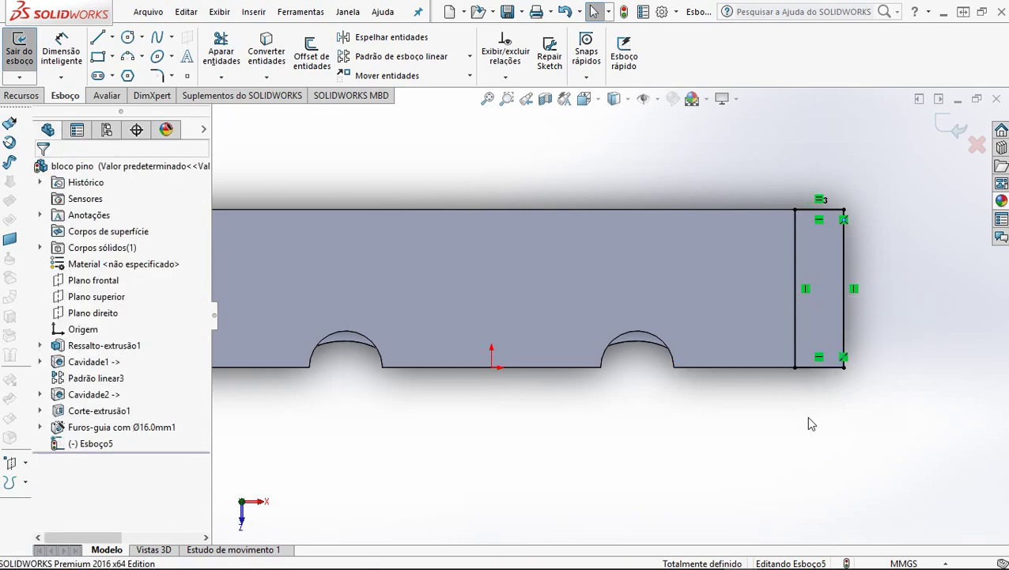
# Step: Extrude both end rectangles 2 mm upward as a blind boss merged with the block
pyautogui.scroll(1, 724, 402)
pyautogui.scroll(-1, 684, 374)
pyautogui.moveTo(530, 392); pyautogui.dragTo(512, 261, button='middle')
pyautogui.scroll(4, 511, 257)
pyautogui.scroll(-1, 500, 297)
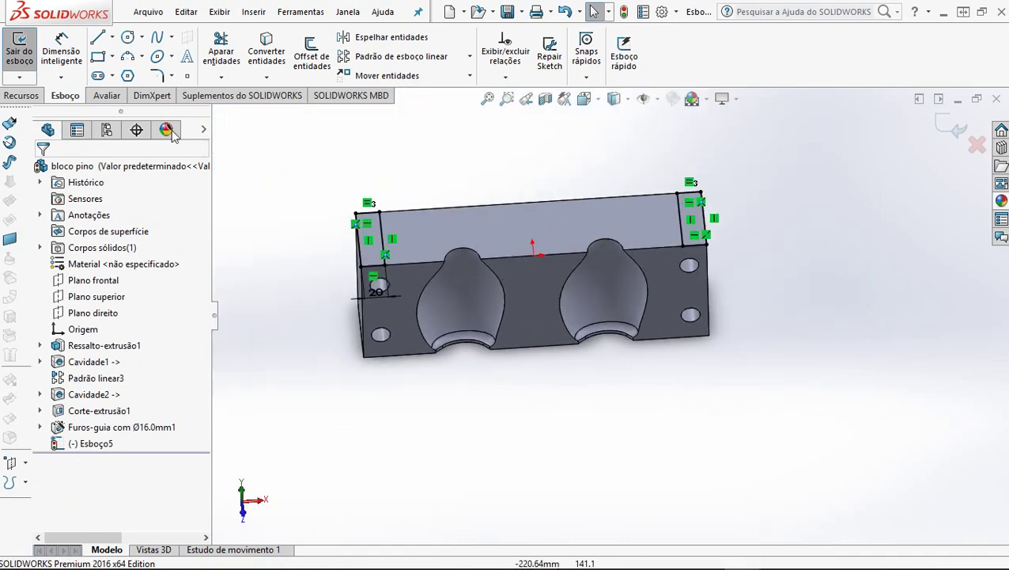
pyautogui.click(30, 94)
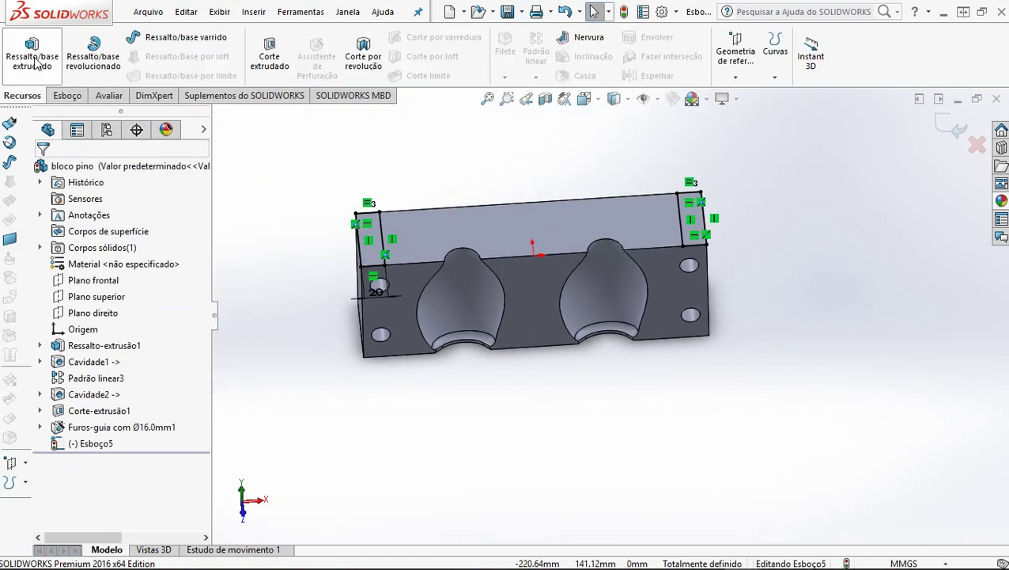
pyautogui.click(33, 57)
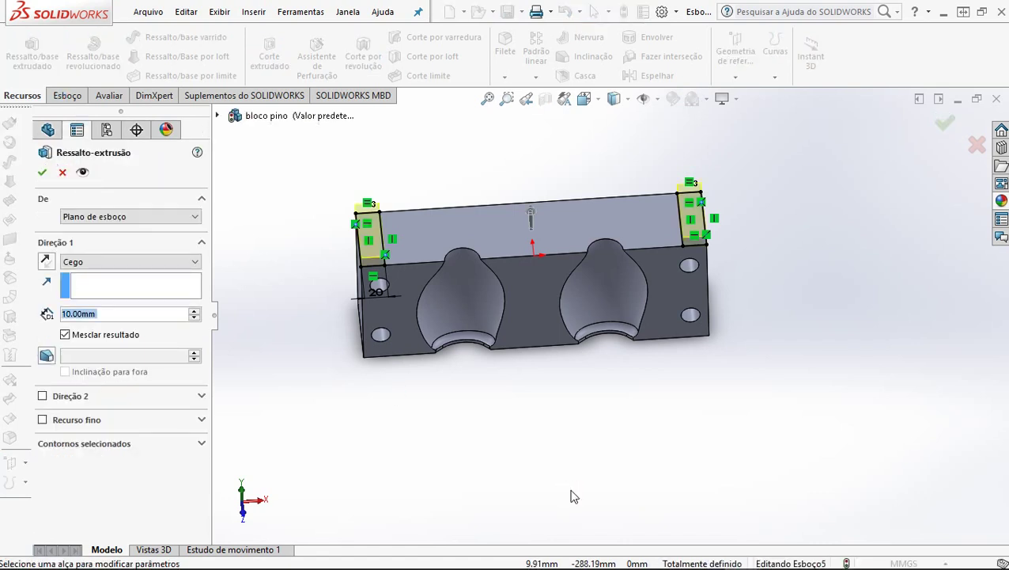
pyautogui.write('2')
pyautogui.press('Return')
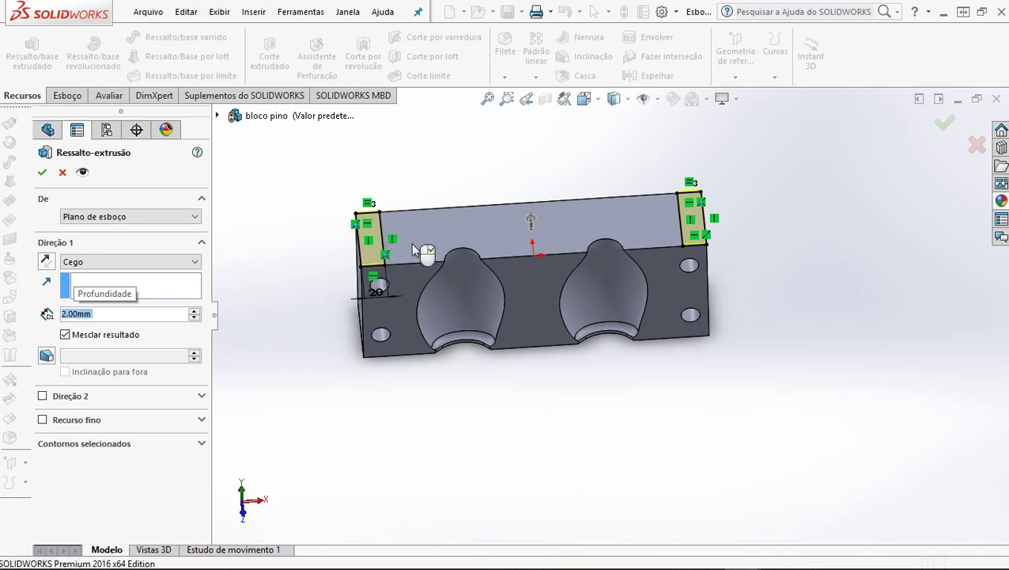
pyautogui.rightClick(474, 381)
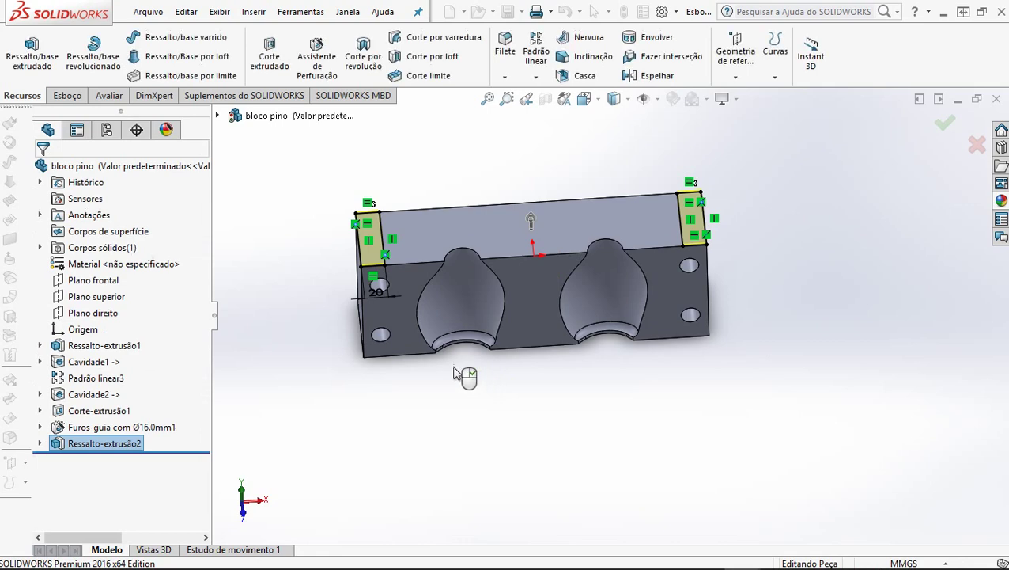
pyautogui.scroll(-3, 478, 344)
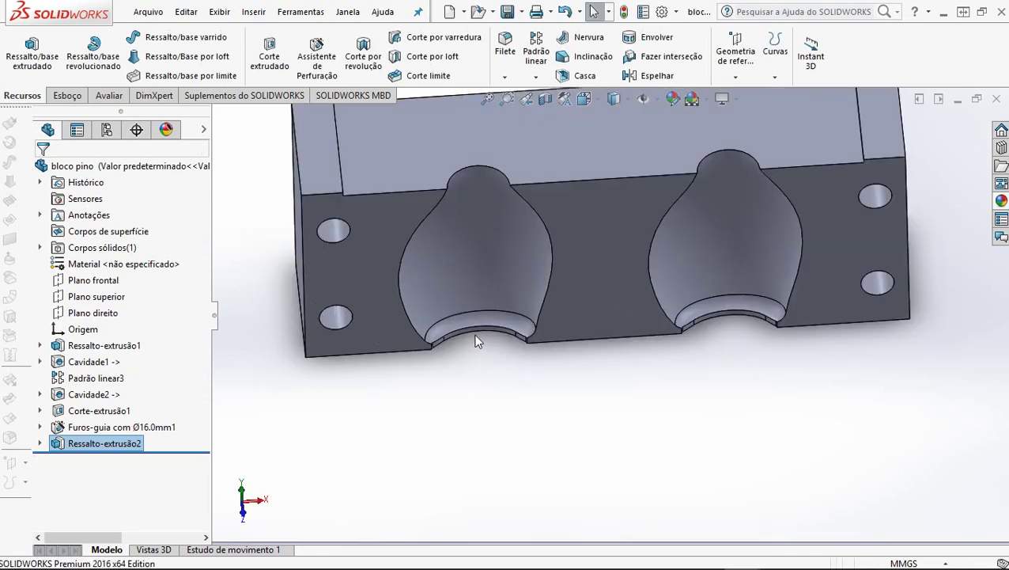
pyautogui.scroll(-2, 427, 350)
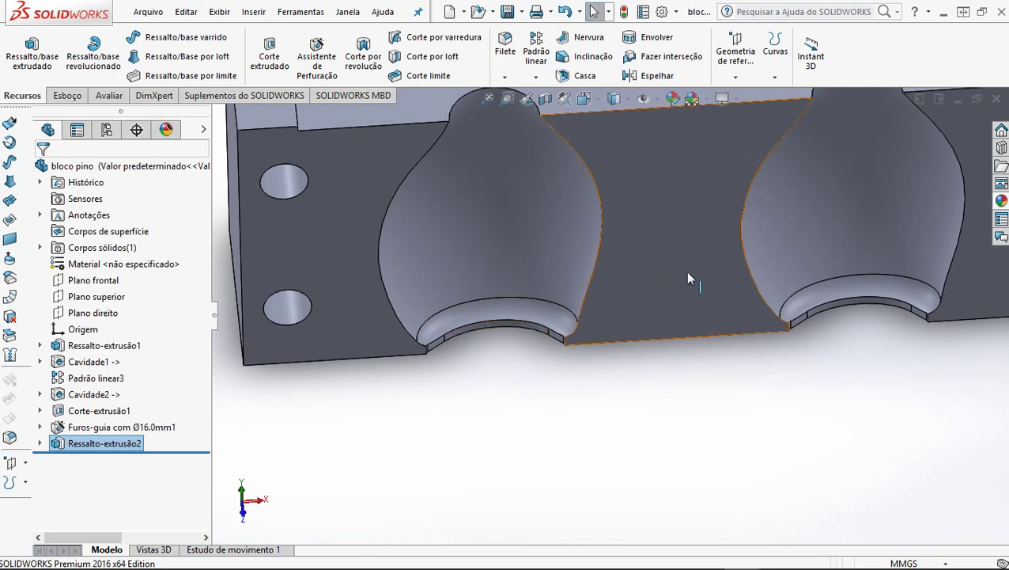
pyautogui.scroll(3, 685, 270)
pyautogui.scroll(2, 700, 161)
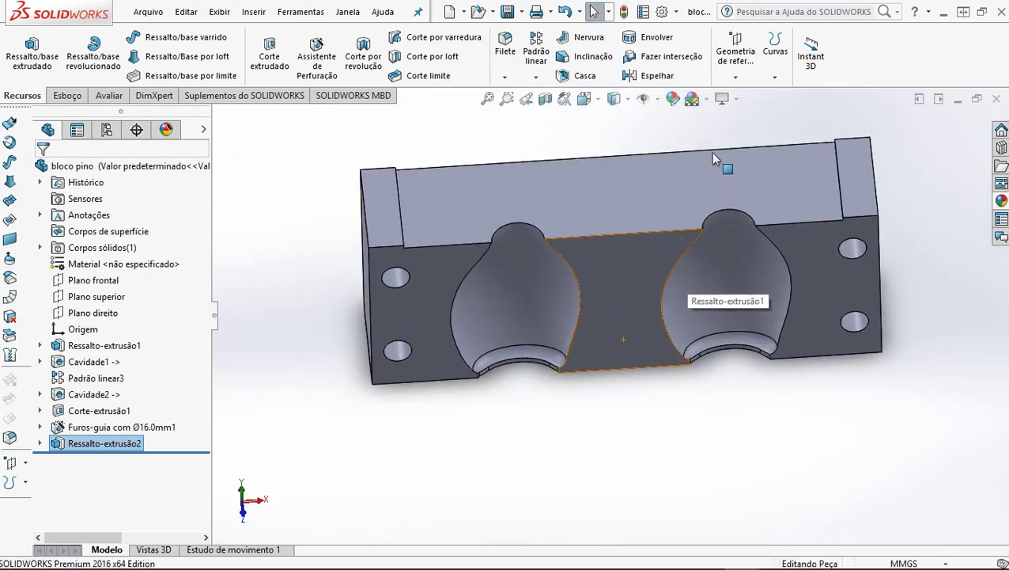
pyautogui.moveTo(710, 151); pyautogui.dragTo(616, 171, button='middle')
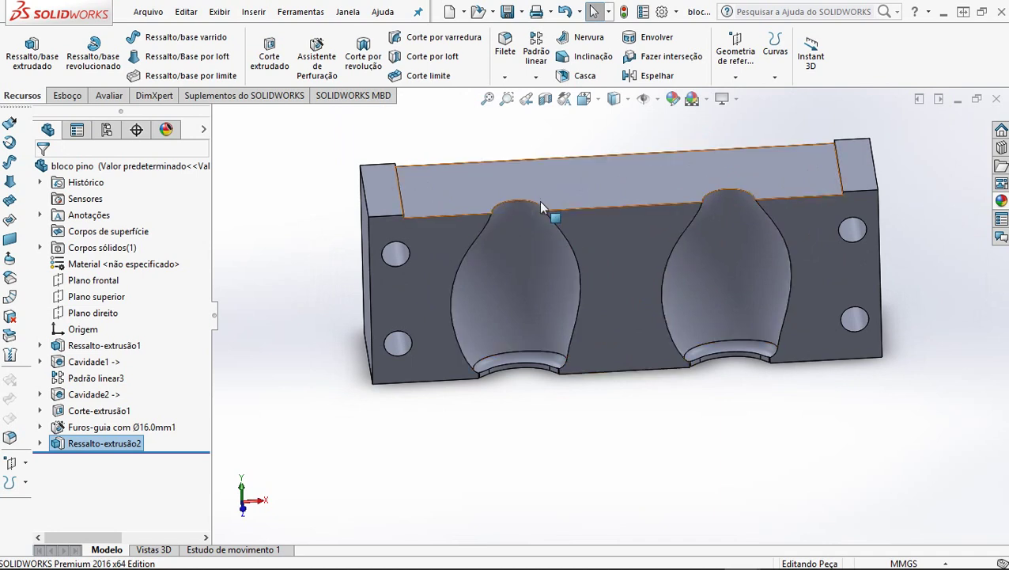
# Step: Examine the raised end pads on bloco pino and their fit against the gargalo and fundo plates in the Montagem molde assembly
pyautogui.scroll(2, 750, 163)
pyautogui.scroll(-2, 749, 163)
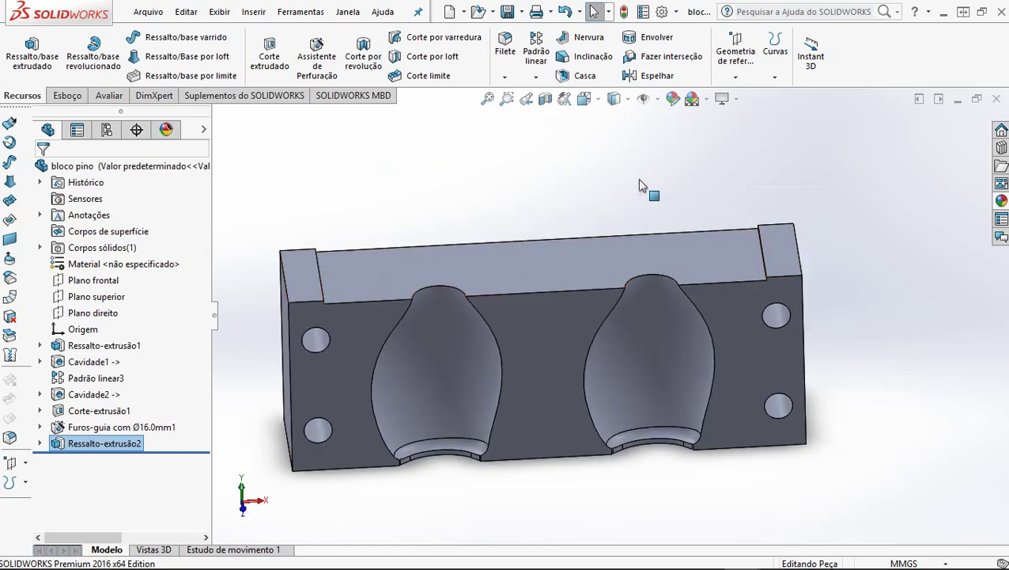
pyautogui.moveTo(637, 178); pyautogui.dragTo(592, 168, button='middle')
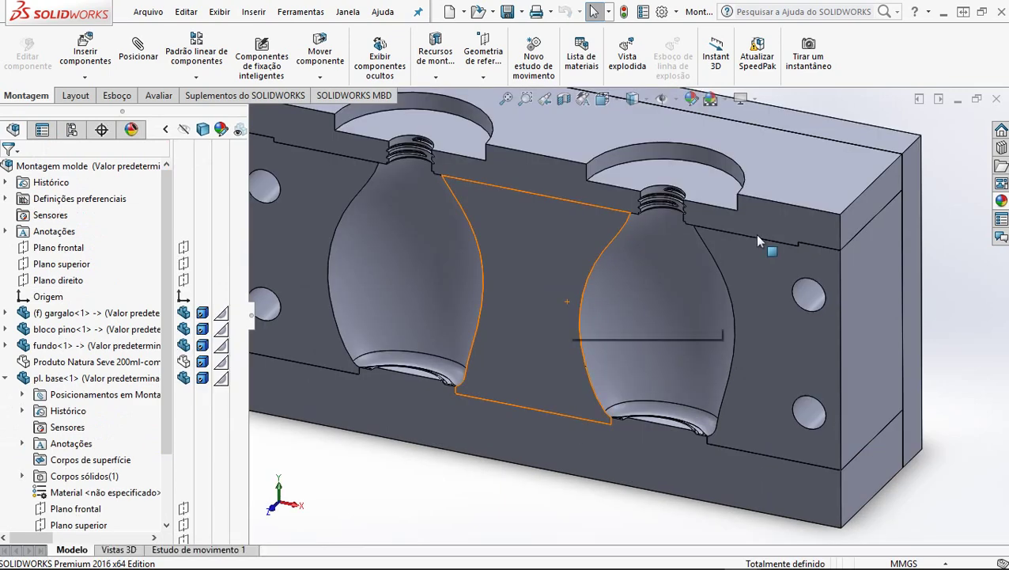
pyautogui.scroll(2, 749, 265)
pyautogui.scroll(-5, 753, 264)
pyautogui.scroll(-3, 756, 269)
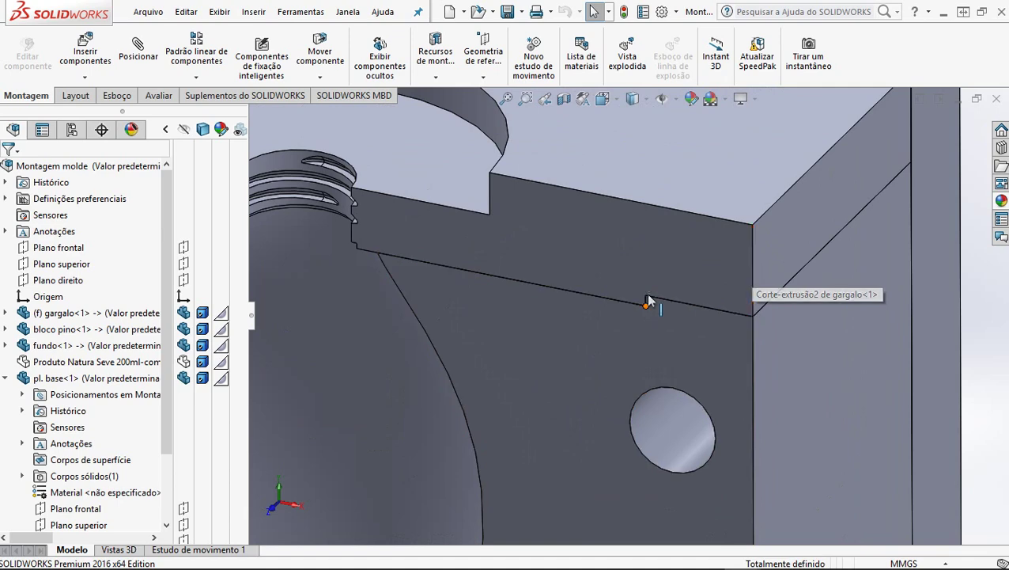
pyautogui.scroll(5, 596, 269)
pyautogui.scroll(8, 554, 273)
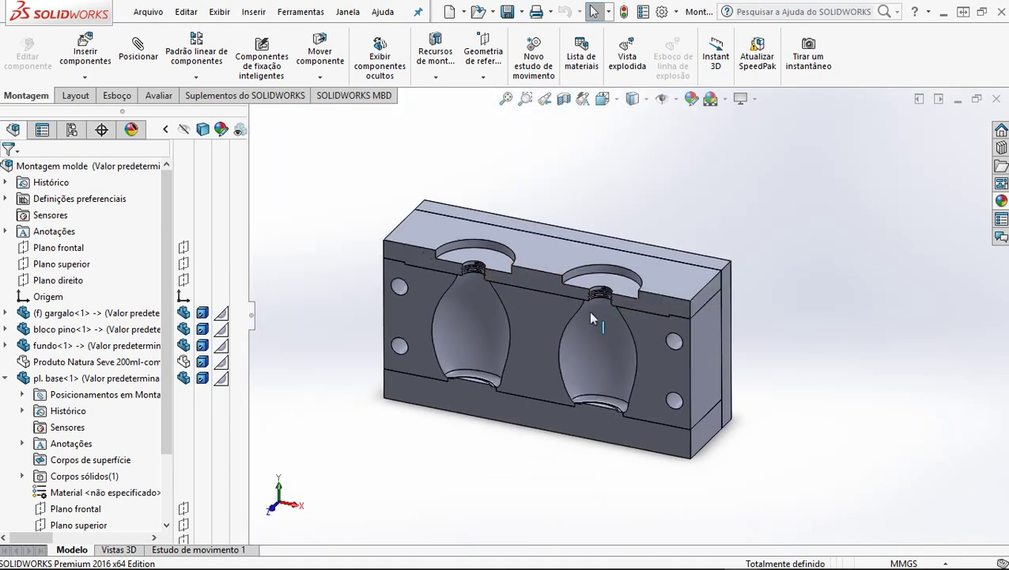
pyautogui.moveTo(603, 350); pyautogui.dragTo(560, 298, button='middle')
pyautogui.scroll(-5, 560, 298)
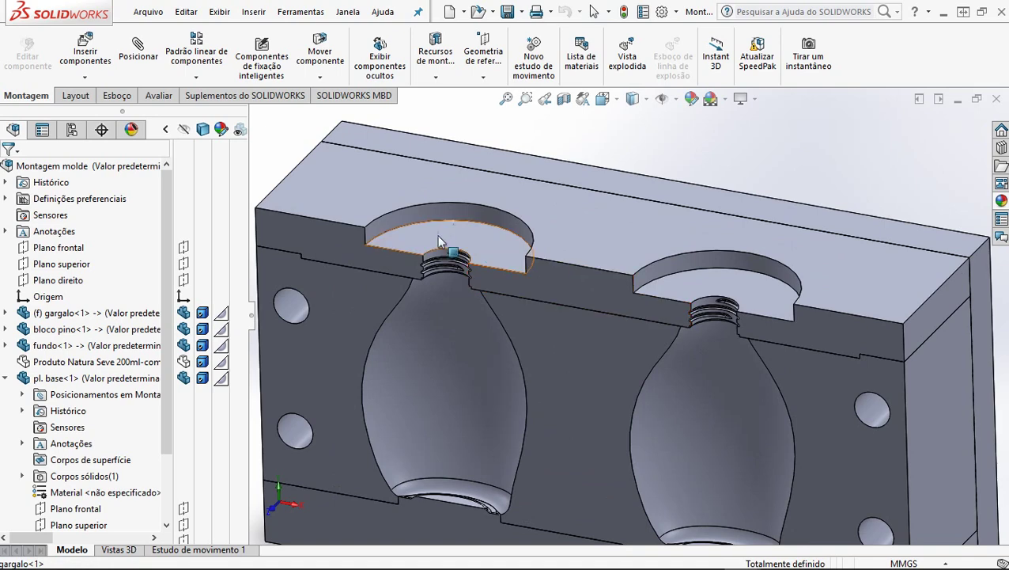
pyautogui.scroll(4, 566, 424)
pyautogui.scroll(-3, 691, 468)
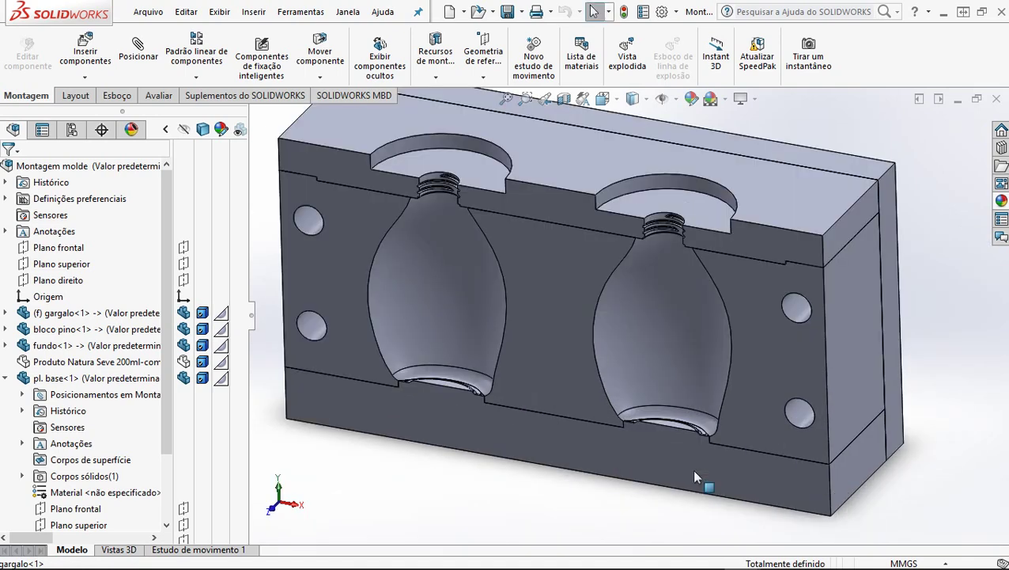
pyautogui.scroll(2, 570, 225)
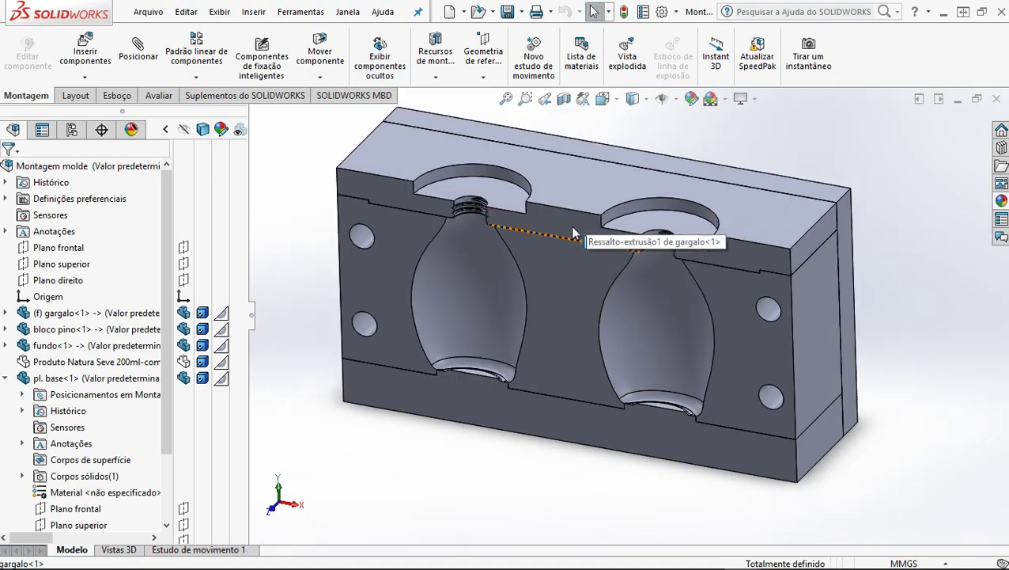
# Step: Collapse the contents of the pl. base component in the Montagem molde assembly tree
pyautogui.click(5, 378)
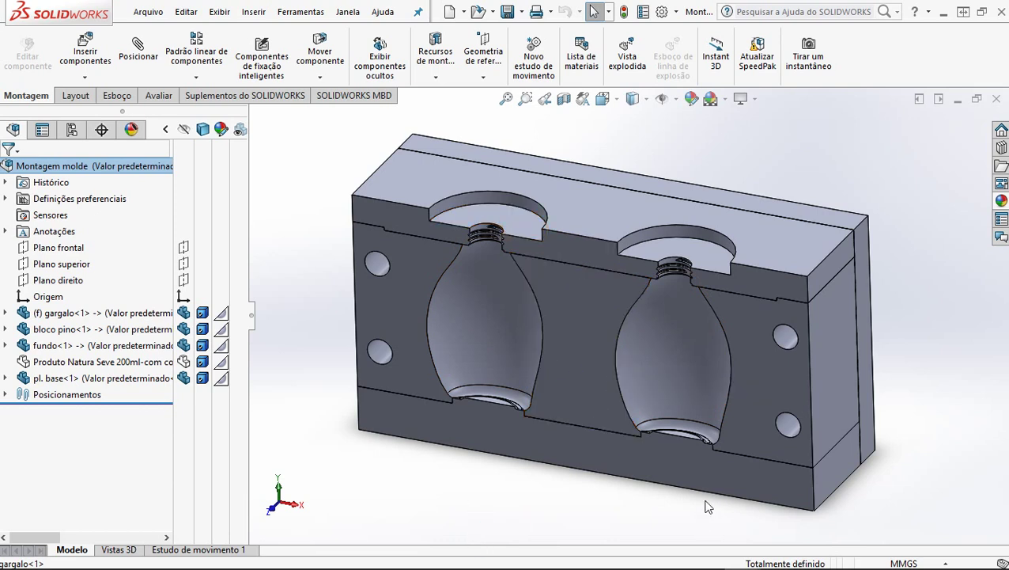
pyautogui.scroll(1, 564, 305)
pyautogui.scroll(-1, 564, 305)
pyautogui.scroll(-1, 684, 247)
pyautogui.scroll(2, 686, 250)
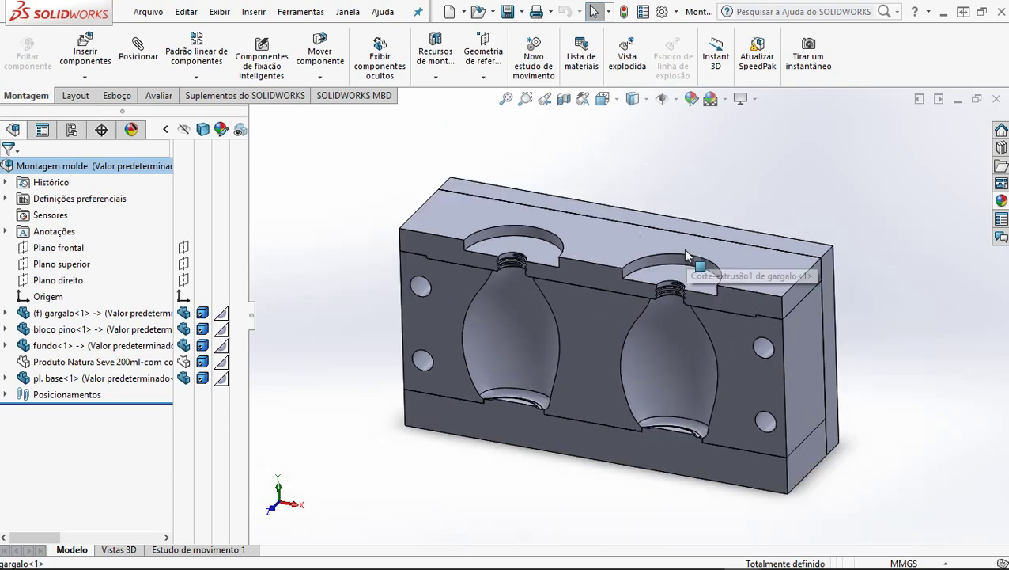
pyautogui.scroll(-2, 614, 384)
pyautogui.scroll(2, 613, 338)
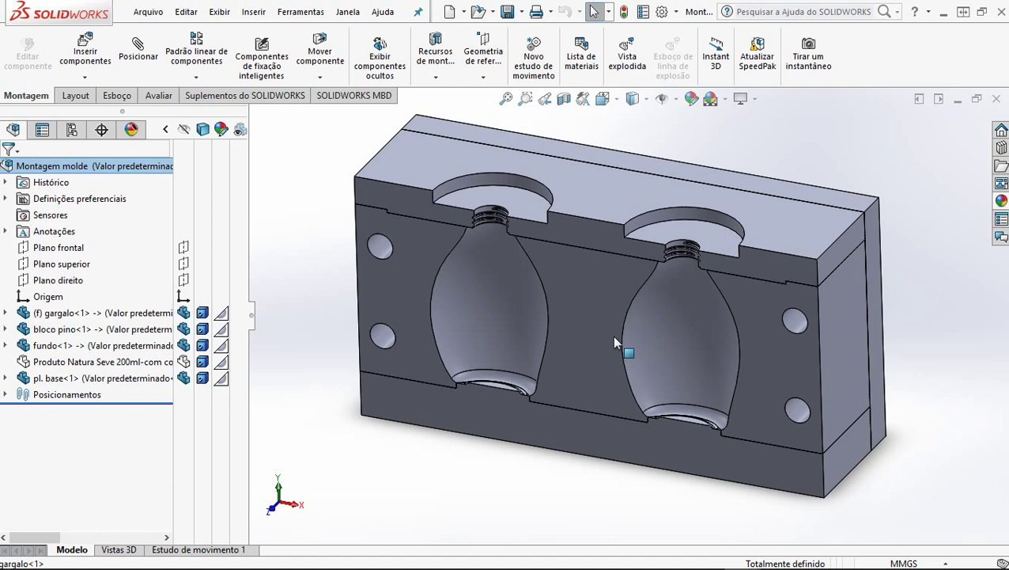
# Step: Display the dimensions of the circular recess cuts above the bottle necks in the gargalo plate
pyautogui.click(511, 204)
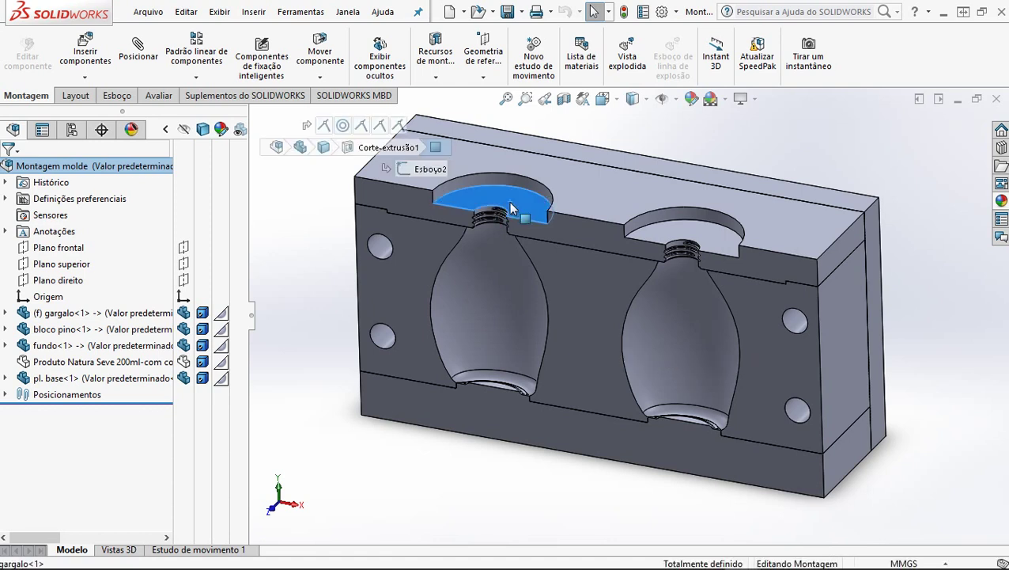
pyautogui.doubleClick(518, 204)
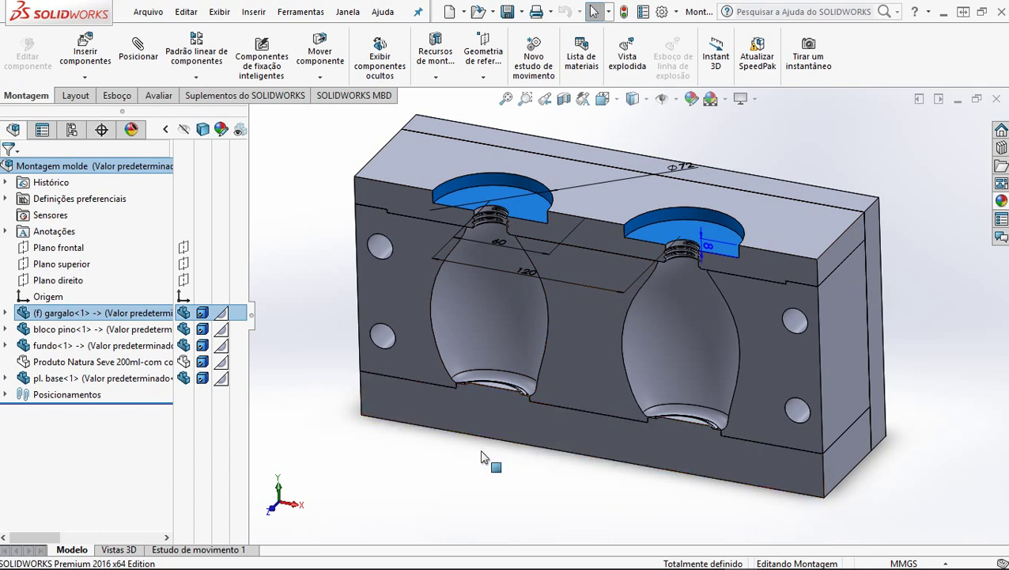
pyautogui.click(485, 472)
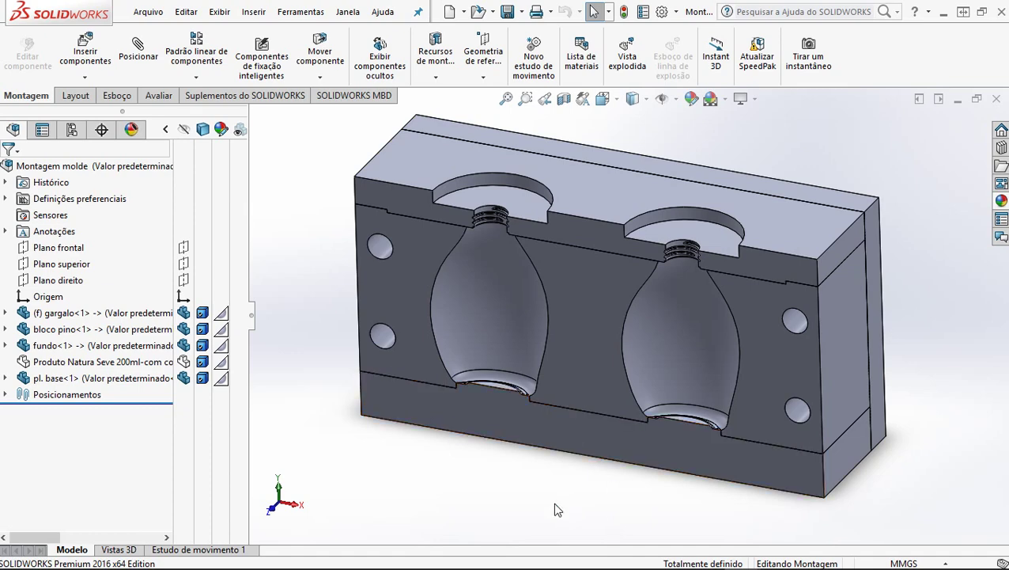
# Step: Show the hidden Produto Natura Seve 200ml bottle component inside its mold cavity
pyautogui.click(89, 357)
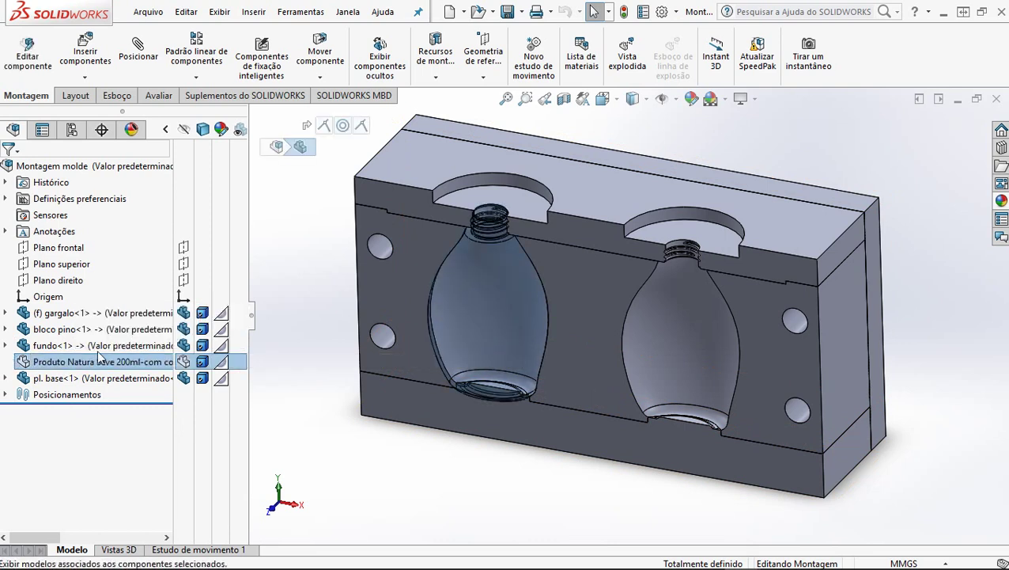
pyautogui.click(182, 361)
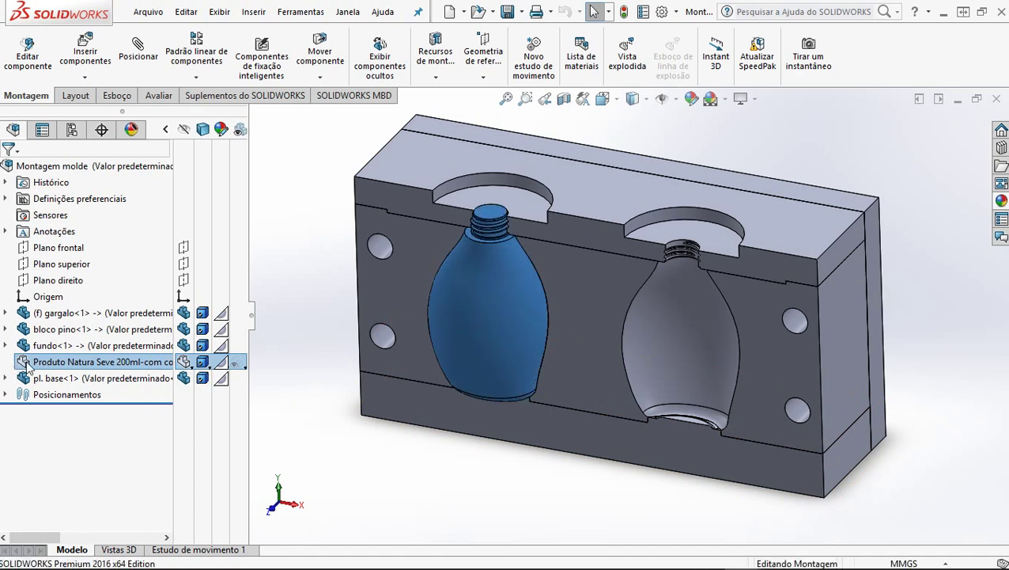
pyautogui.click(372, 441)
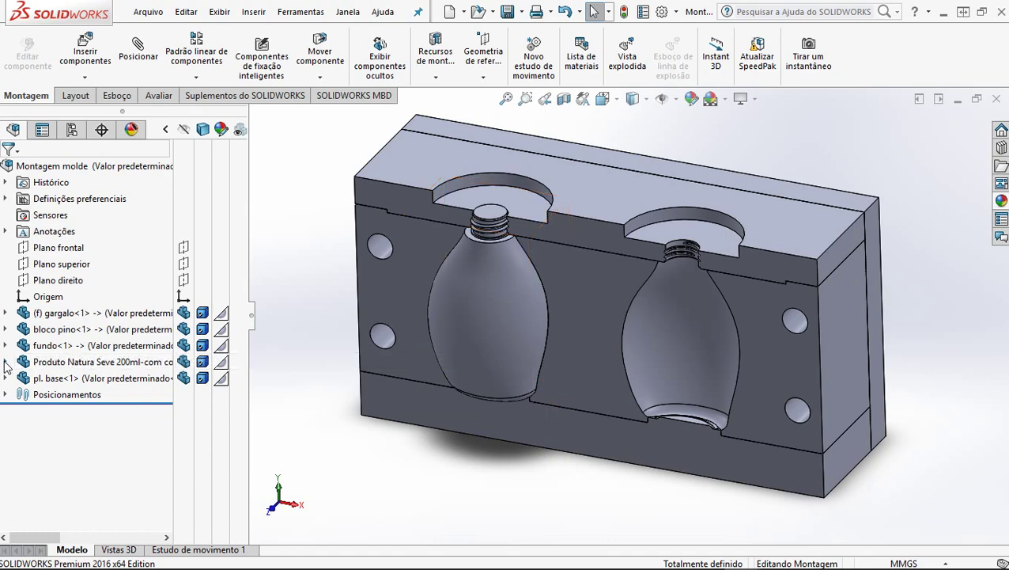
# Step: Inspect the Escala1 scale feature among the features of the Produto Natura Seve 200ml component
pyautogui.click(6, 361)
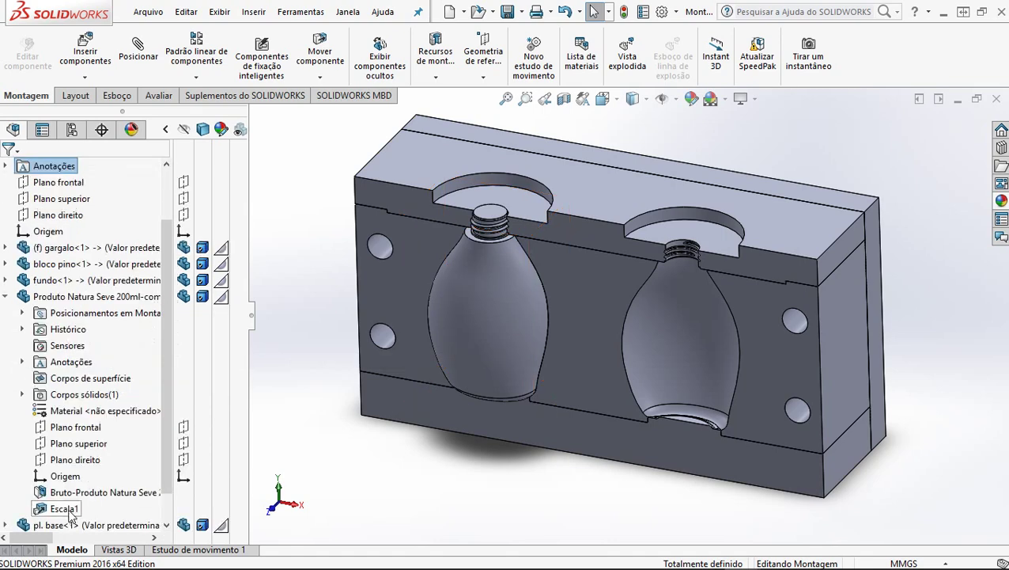
pyautogui.click(68, 511)
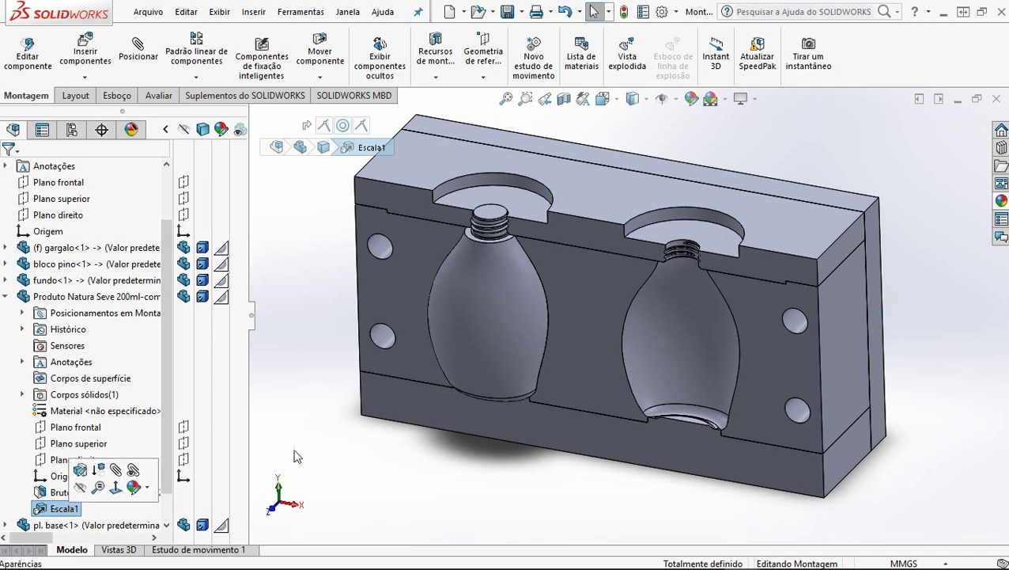
pyautogui.click(5, 295)
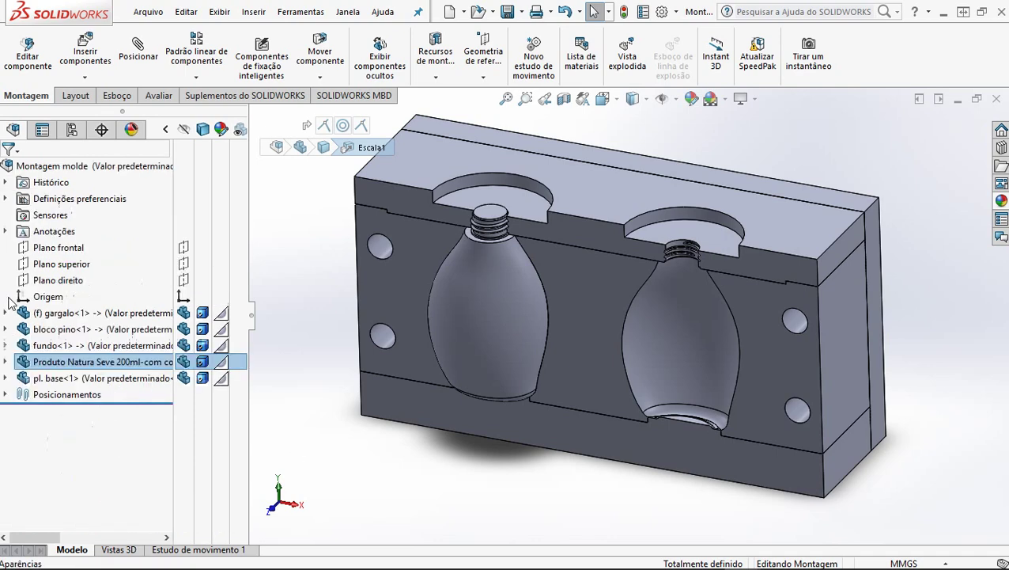
pyautogui.click(417, 443)
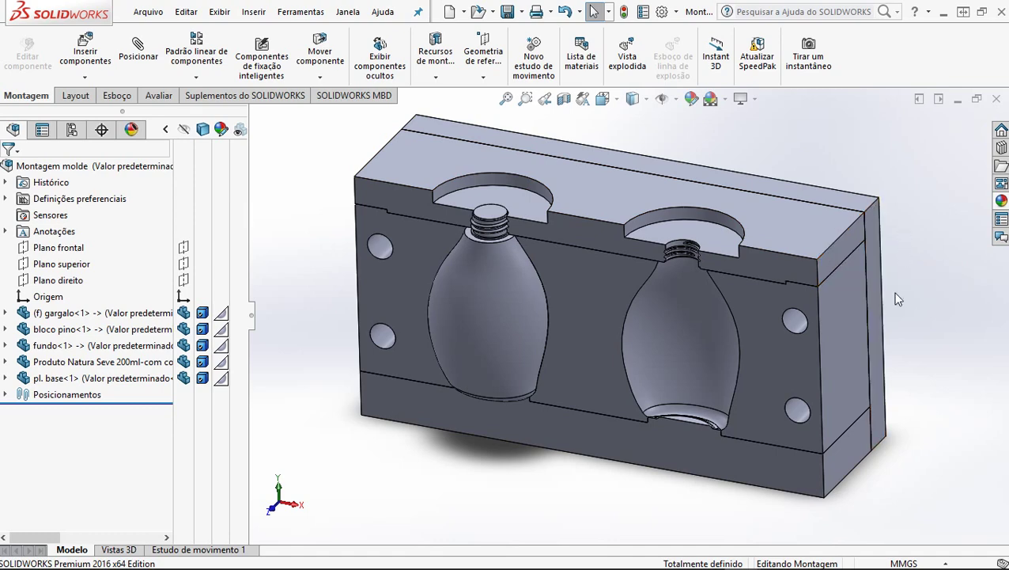
# Step: Examine the complete mold assembly from the back and front, with the bottle seated in one of the two cavities
pyautogui.moveTo(925, 358); pyautogui.dragTo(462, 218, button='middle')
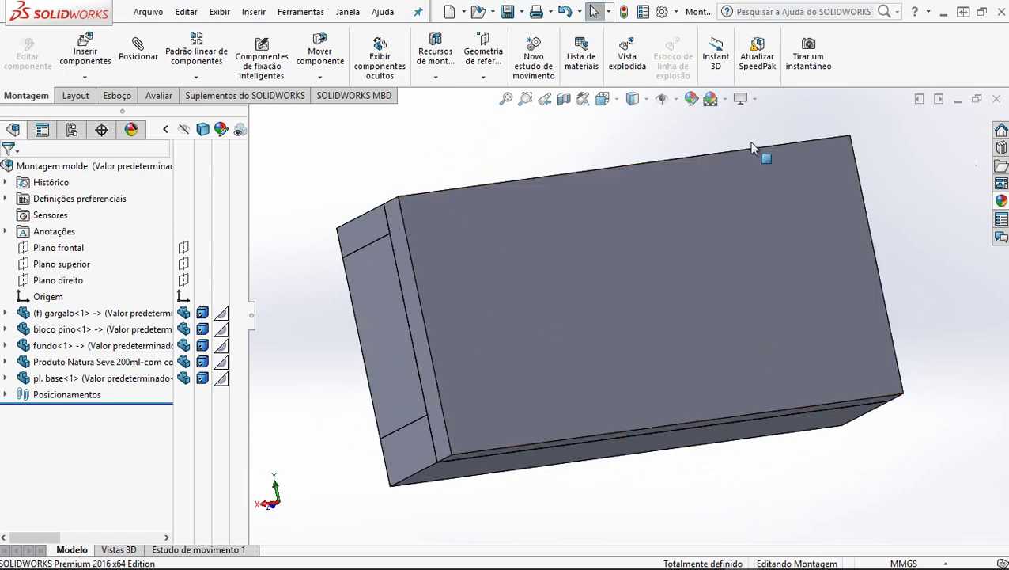
pyautogui.moveTo(564, 302); pyautogui.dragTo(595, 251, button='middle')
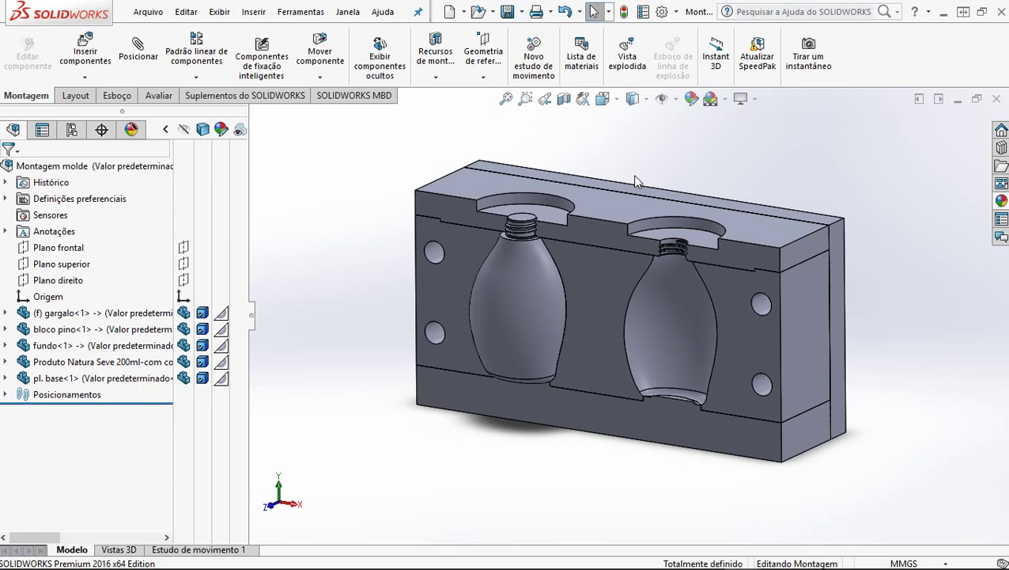
pyautogui.scroll(-1, 635, 177)
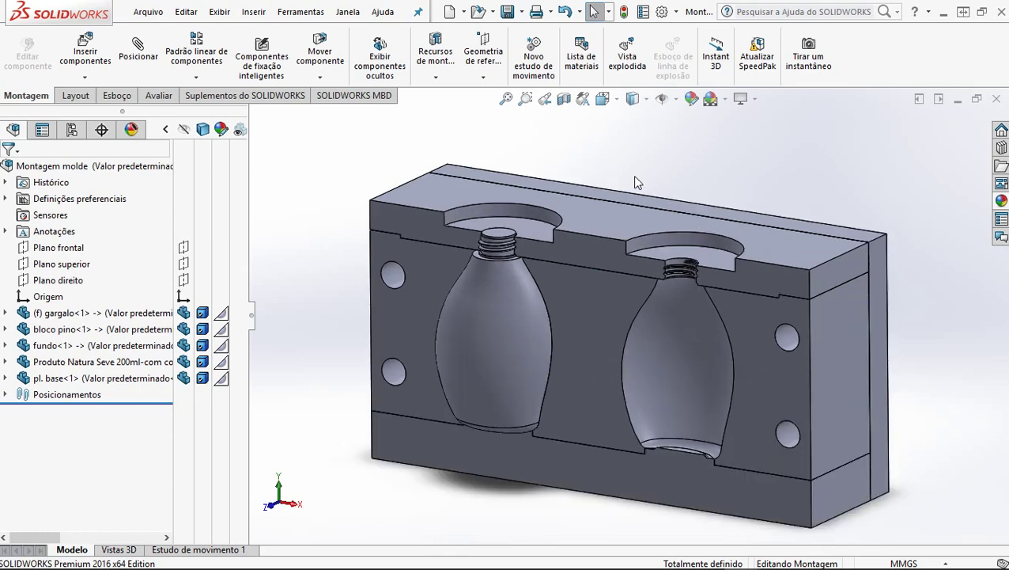
pyautogui.scroll(1, 630, 266)
pyautogui.scroll(-1, 608, 396)
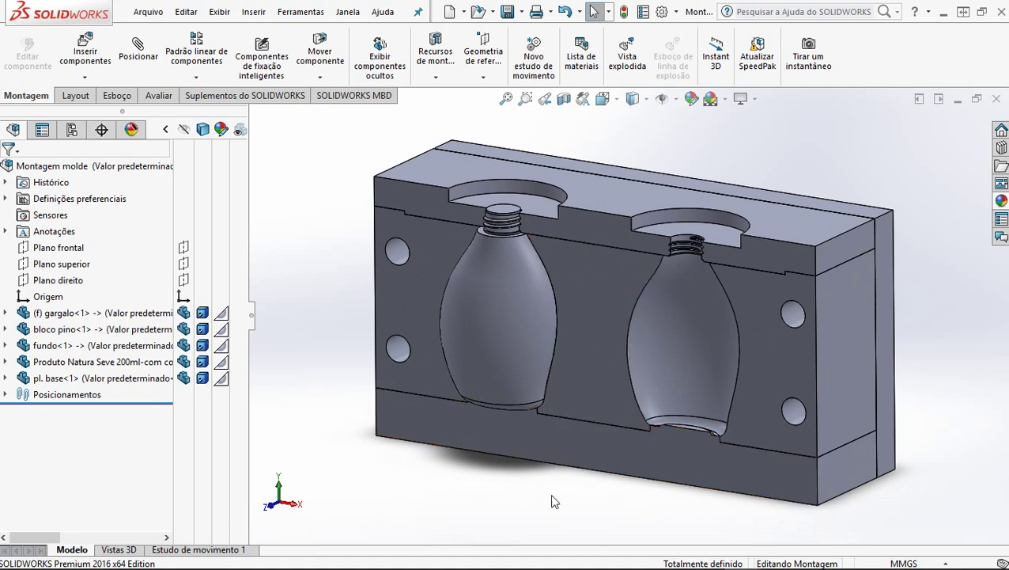
pyautogui.moveTo(553, 492); pyautogui.dragTo(552, 482, button='middle')
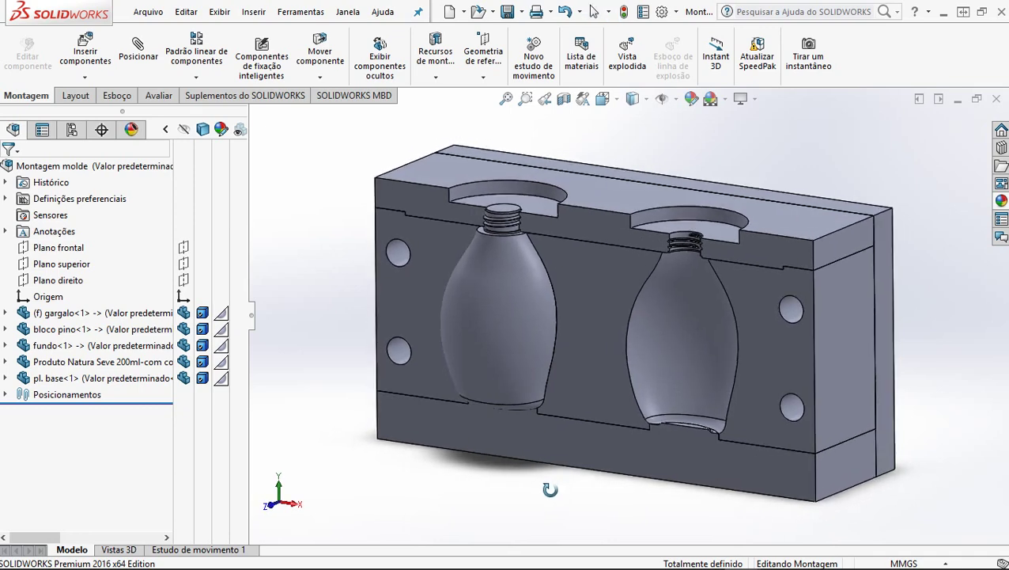
pyautogui.scroll(2, 600, 406)
pyautogui.scroll(-1, 599, 405)
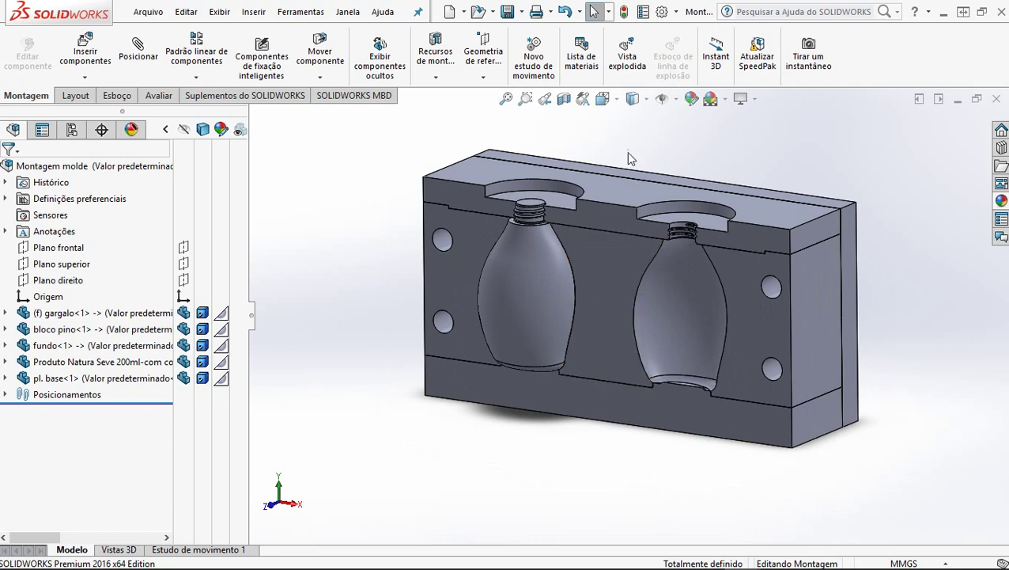
pyautogui.scroll(-1, 626, 155)
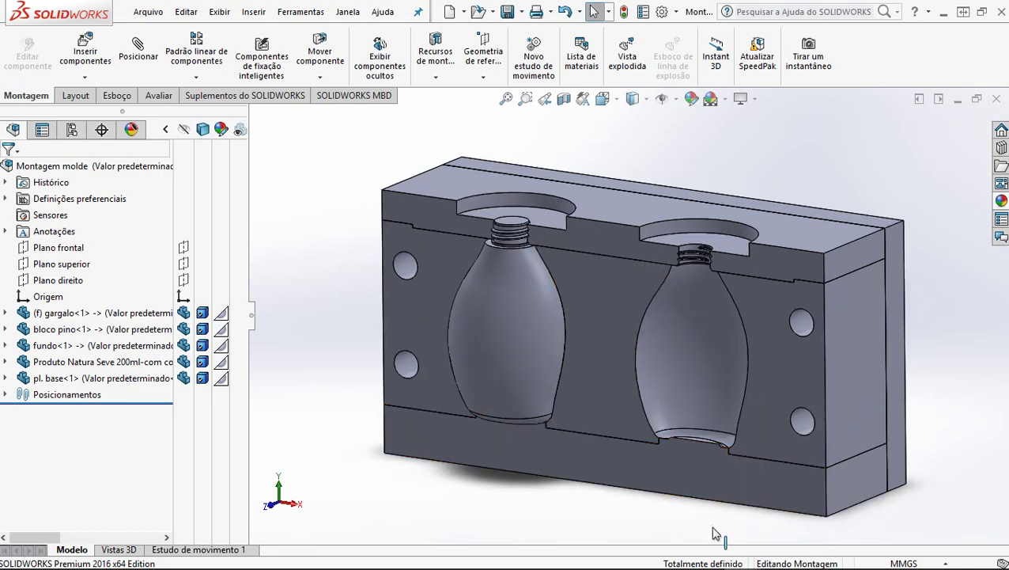